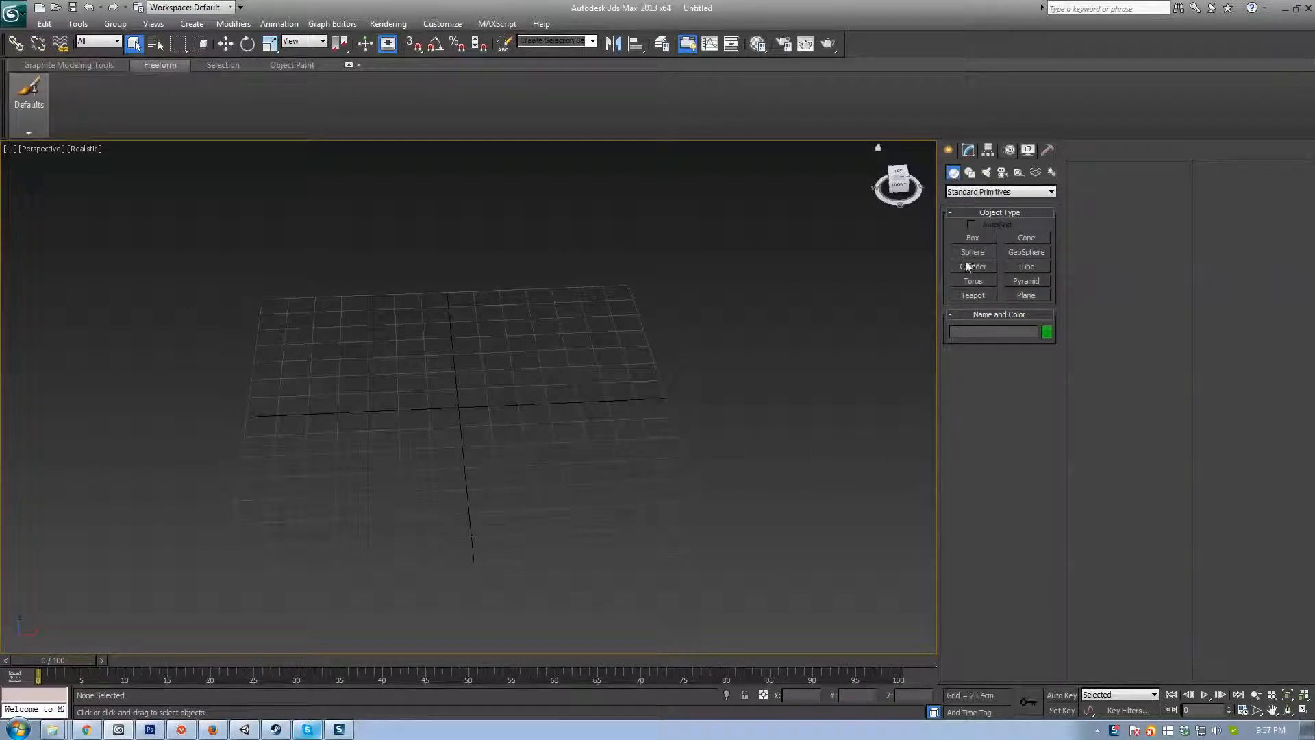
Step: Start a new spline line and place its first four corner points as straight zigzag segments on the grid
{"action": "left_click", "coordinate": [969, 174]}
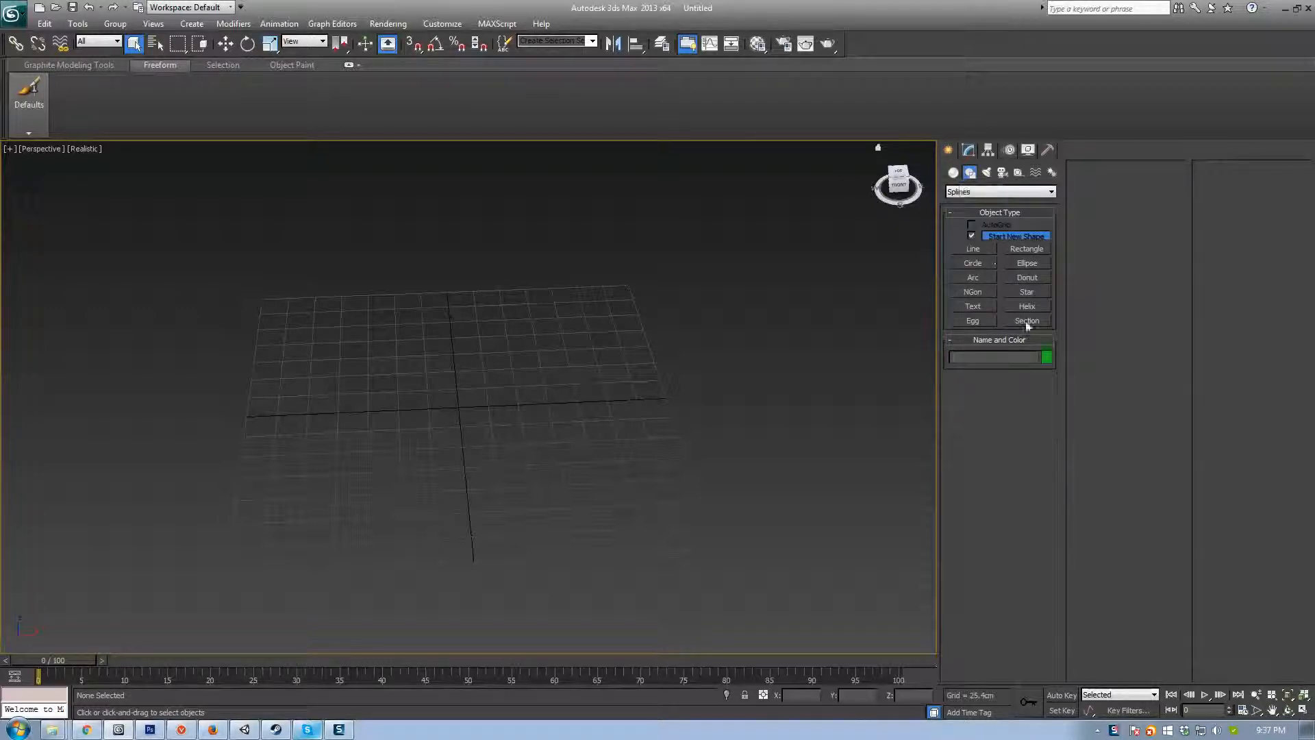
{"action": "left_click", "coordinate": [977, 248]}
{"action": "middle_click_drag", "start_coordinate": [731, 429], "coordinate": [465, 388], "text": "alt"}
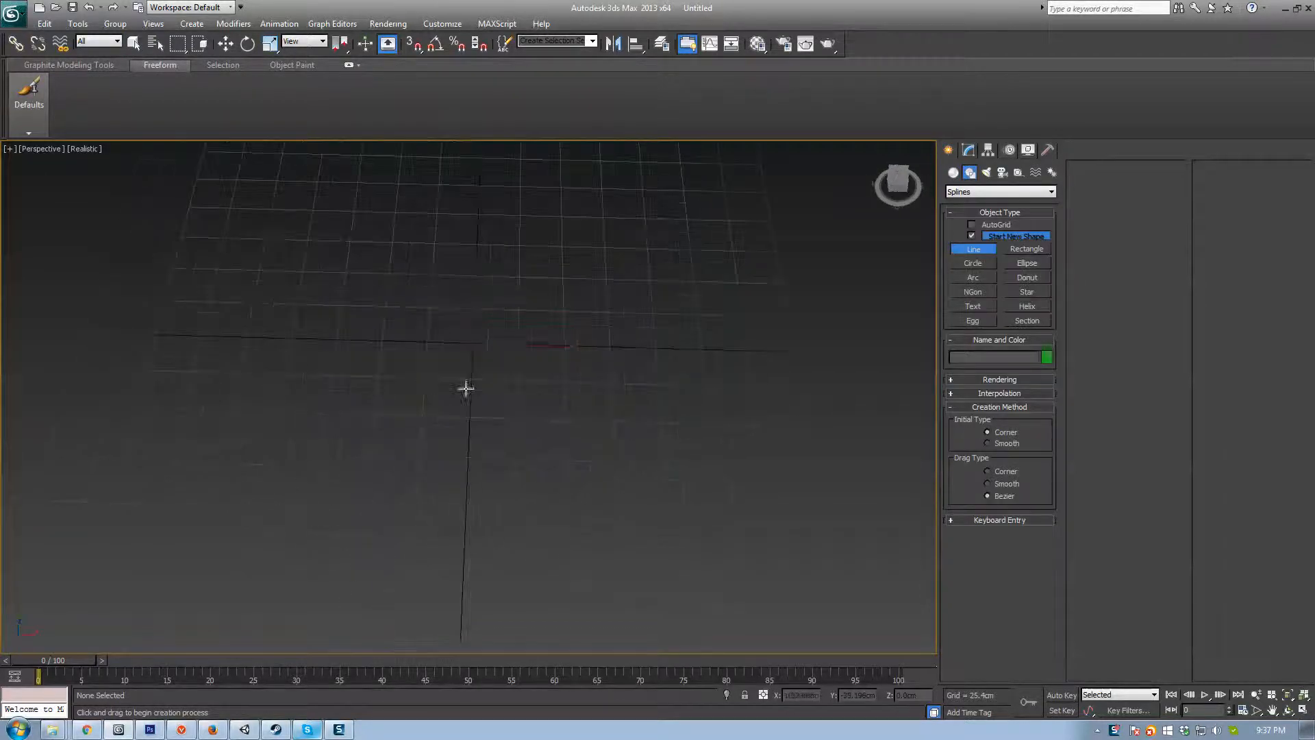
{"action": "left_click", "coordinate": [277, 217]}
{"action": "left_click", "coordinate": [284, 384]}
{"action": "left_click", "coordinate": [459, 440]}
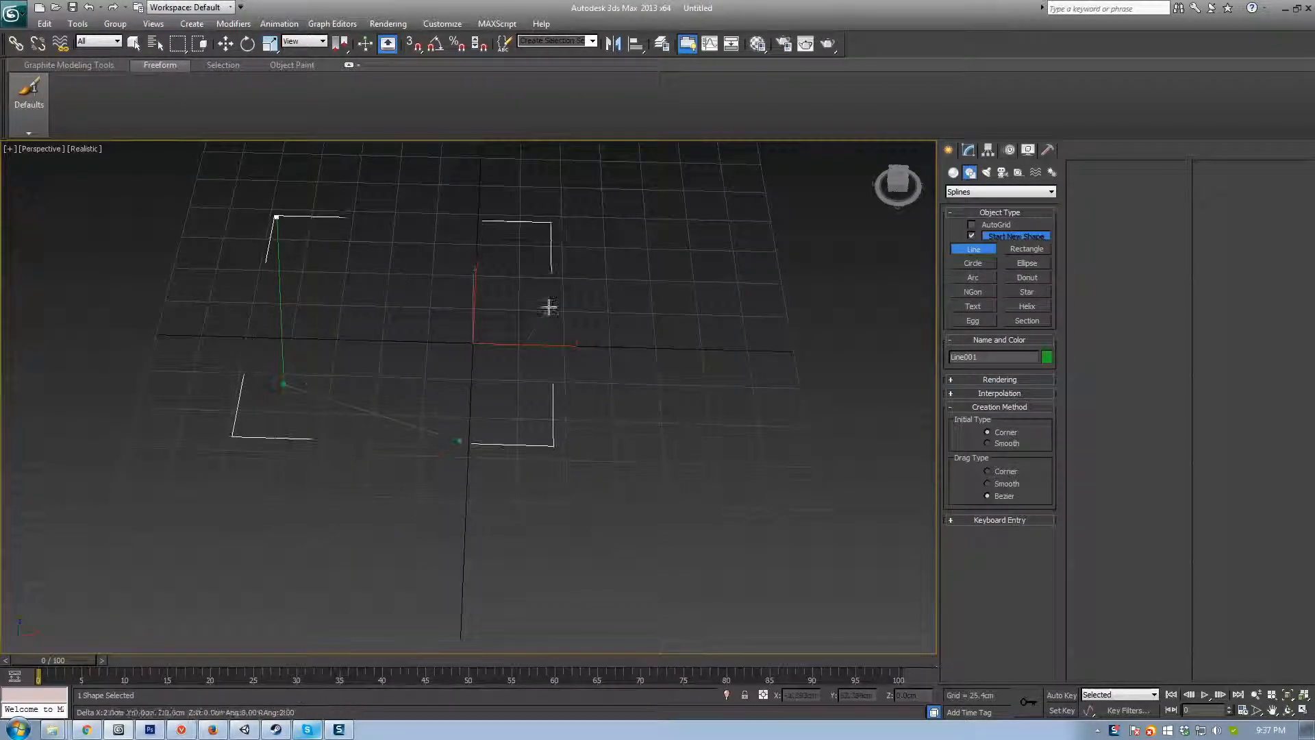
{"action": "left_click", "coordinate": [548, 306]}
{"action": "middle_click_drag", "start_coordinate": [648, 400], "coordinate": [460, 349]}
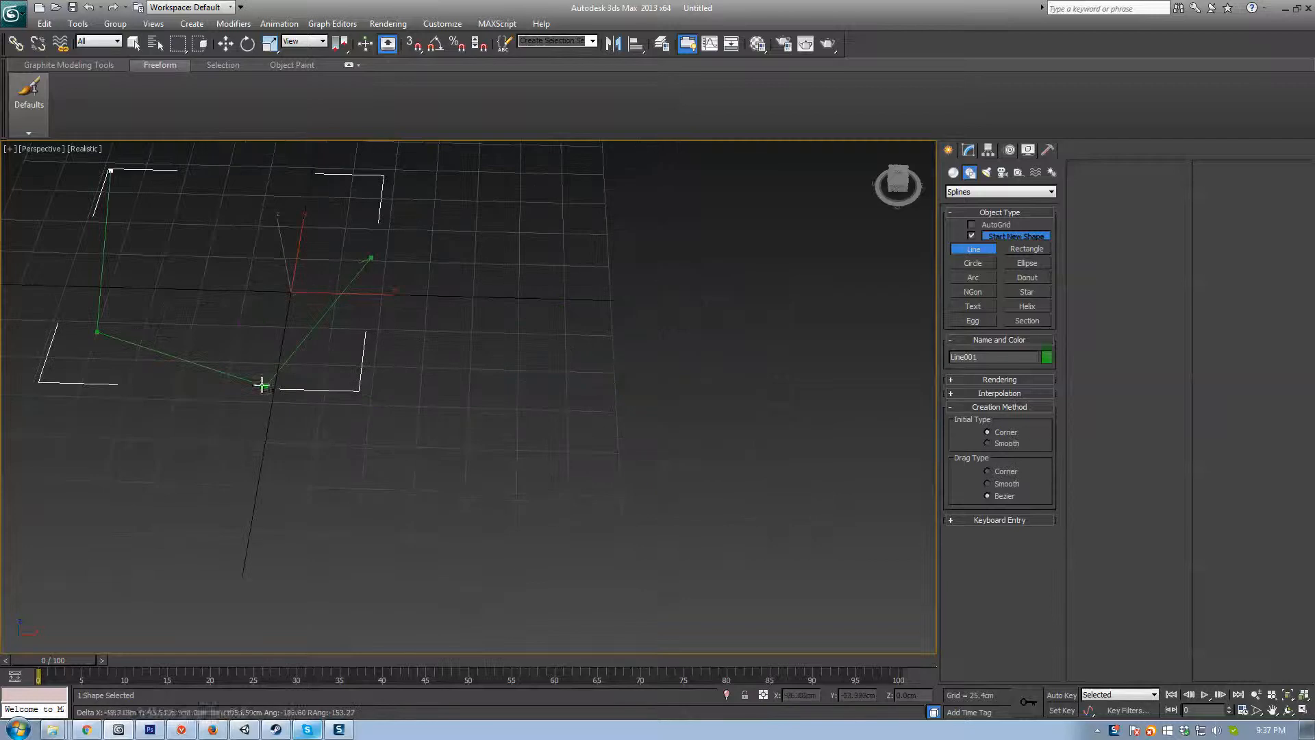
{"action": "middle_click_drag", "start_coordinate": [138, 347], "coordinate": [213, 362]}
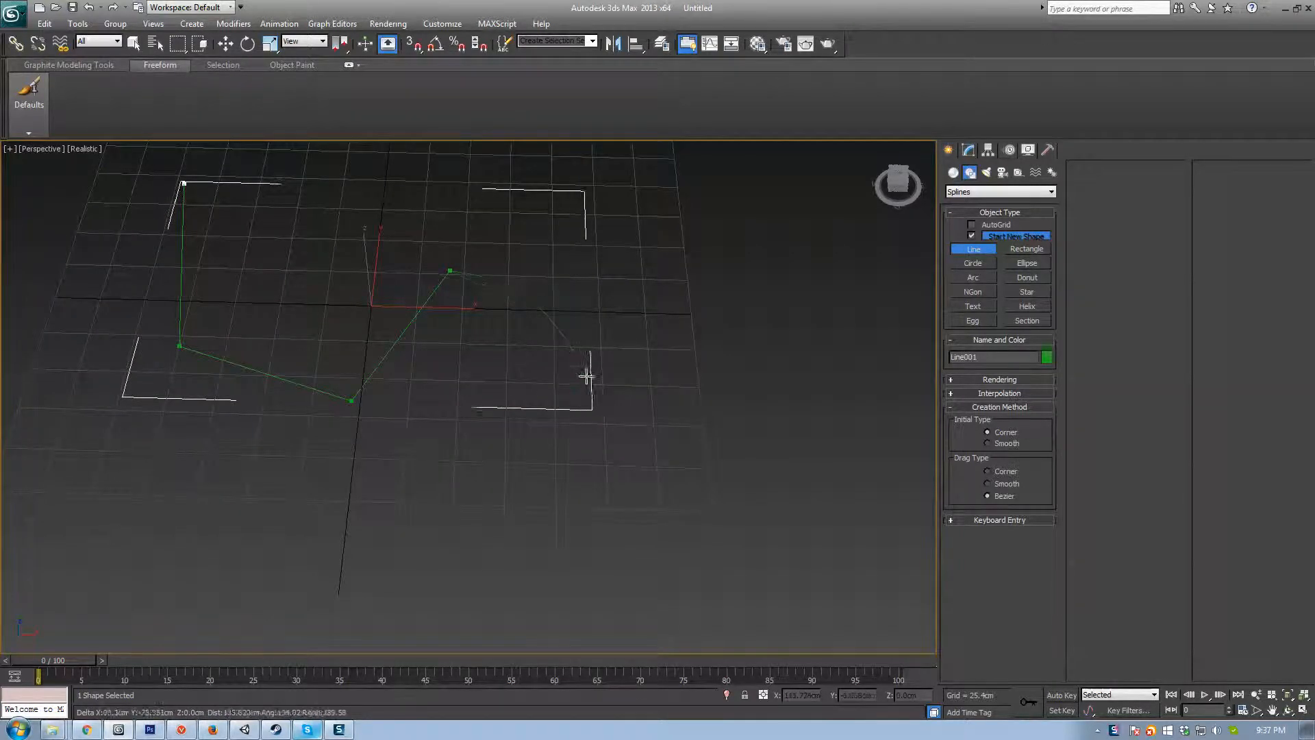
Step: Continue the line with eight curved Bezier points looping back to the first point, and close the spline
{"action": "left_click_drag", "start_coordinate": [588, 376], "coordinate": [681, 356]}
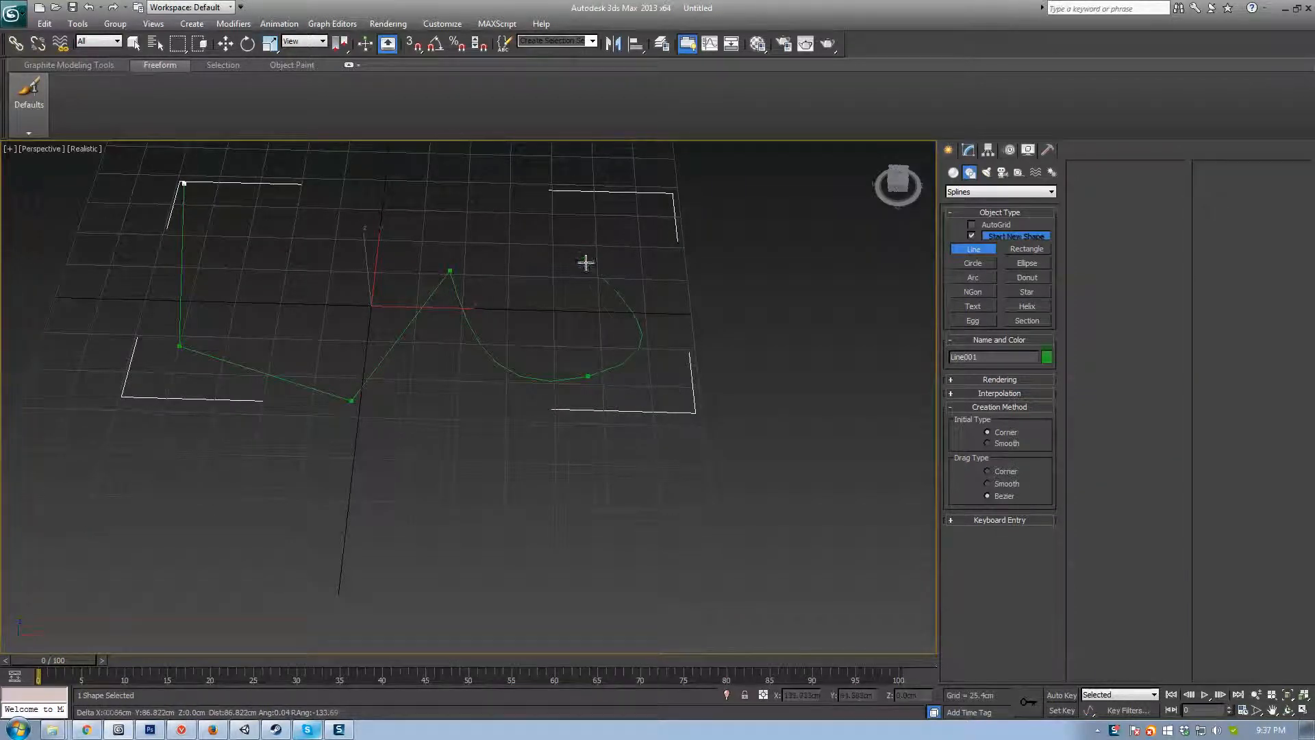
{"action": "mouse_move", "coordinate": [584, 258]}
{"action": "left_mouse_down"}
{"action": "mouse_move", "coordinate": [582, 239]}
{"action": "mouse_move", "coordinate": [602, 229]}
{"action": "mouse_move", "coordinate": [578, 220]}
{"action": "mouse_move", "coordinate": [600, 251]}
{"action": "left_mouse_up"}
{"action": "middle_click_drag", "start_coordinate": [600, 251], "coordinate": [702, 285]}
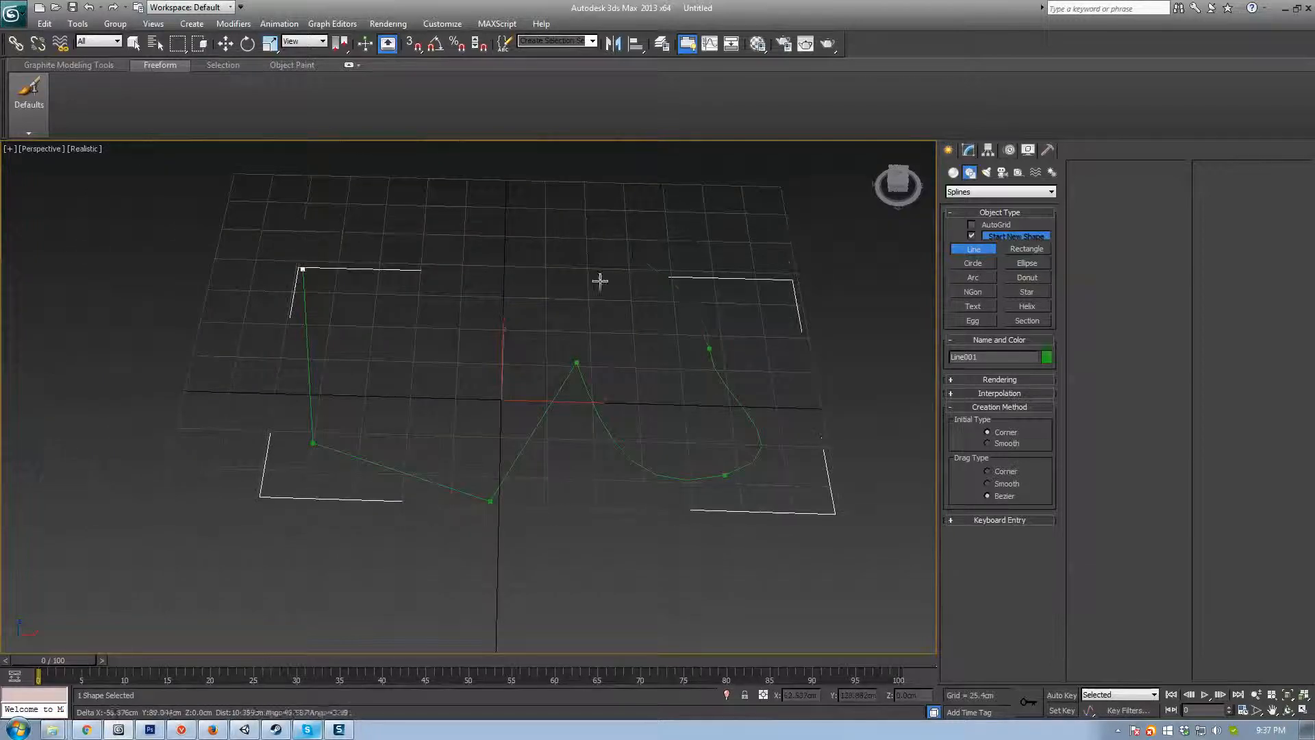
{"action": "left_click_drag", "start_coordinate": [791, 314], "coordinate": [825, 343]}
{"action": "left_click_drag", "start_coordinate": [879, 294], "coordinate": [893, 246]}
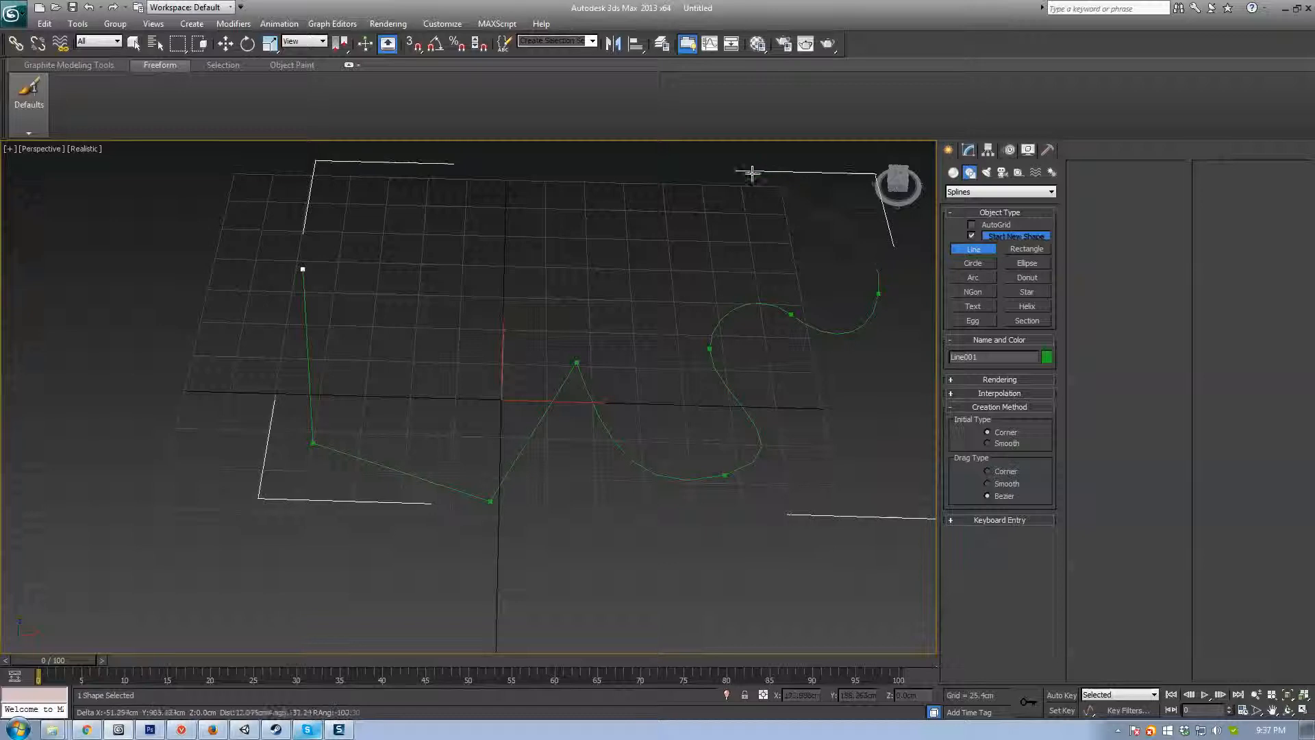
{"action": "left_click_drag", "start_coordinate": [752, 173], "coordinate": [646, 244]}
{"action": "left_click_drag", "start_coordinate": [580, 293], "coordinate": [353, 293]}
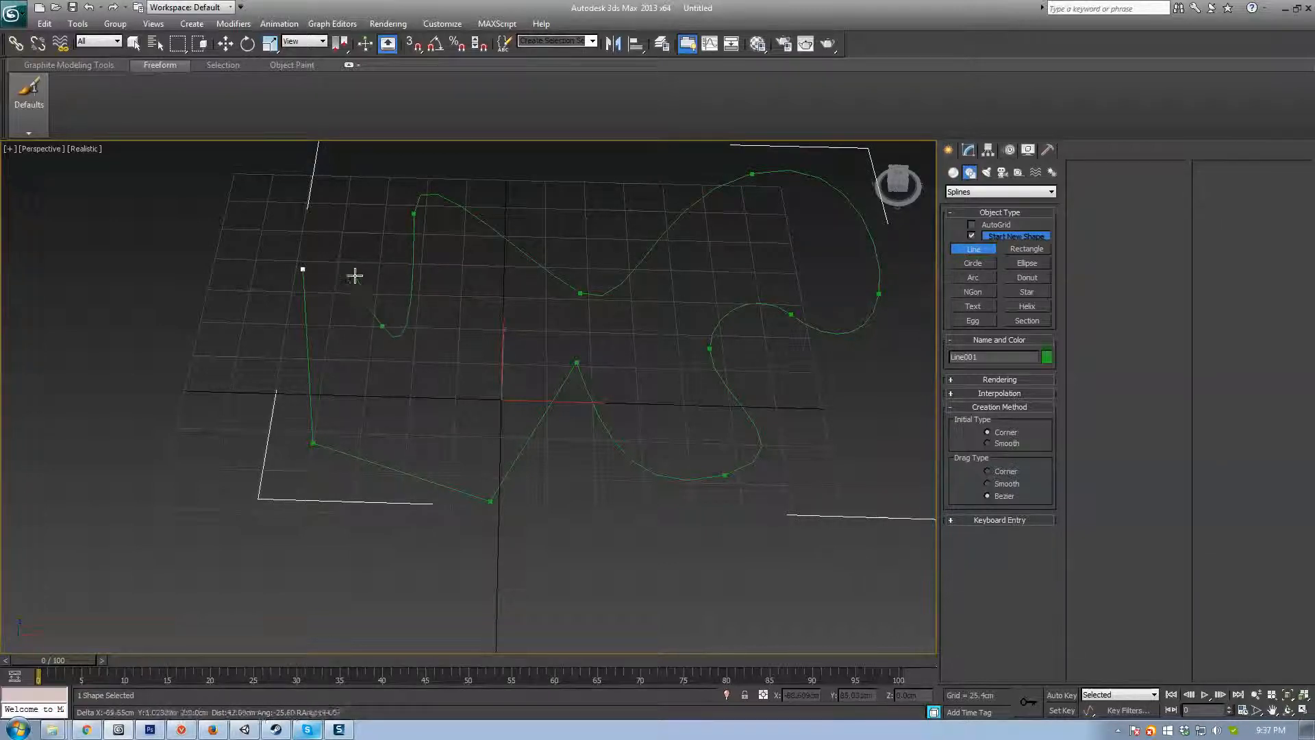
{"action": "left_click", "coordinate": [304, 268]}
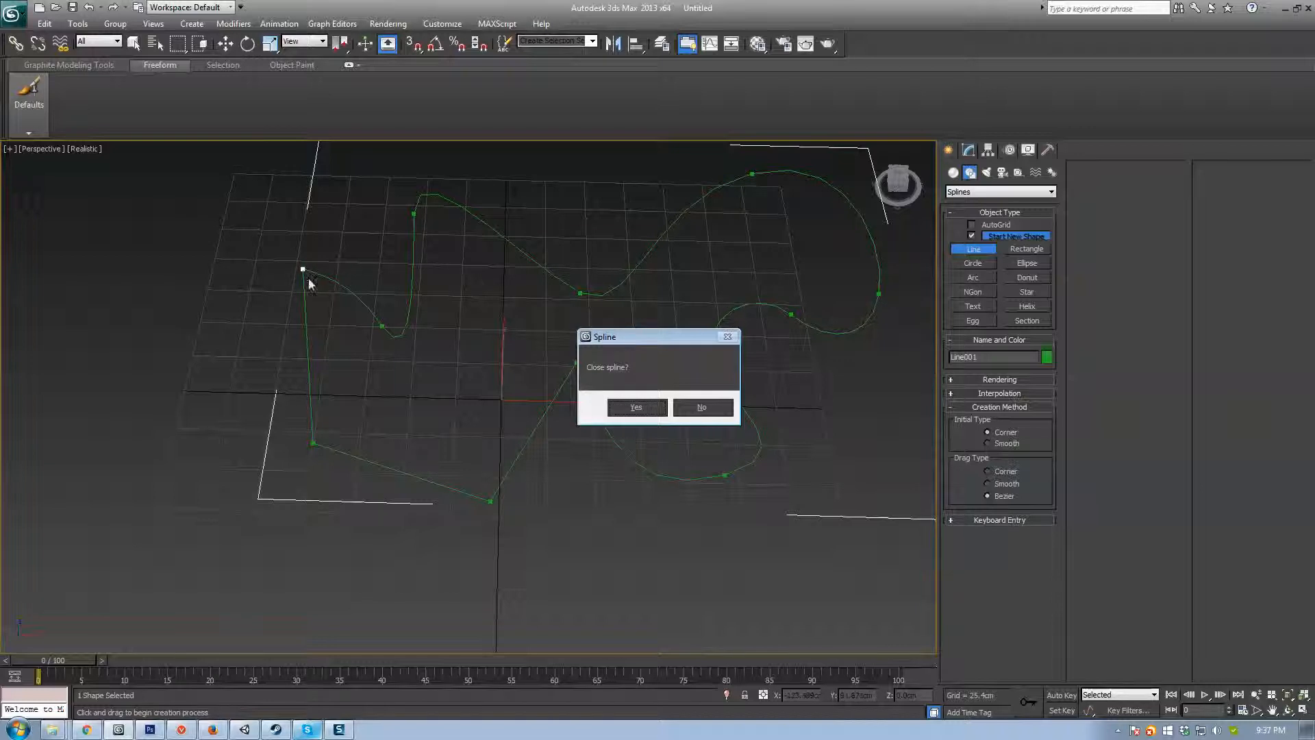
{"action": "left_click", "coordinate": [637, 409]}
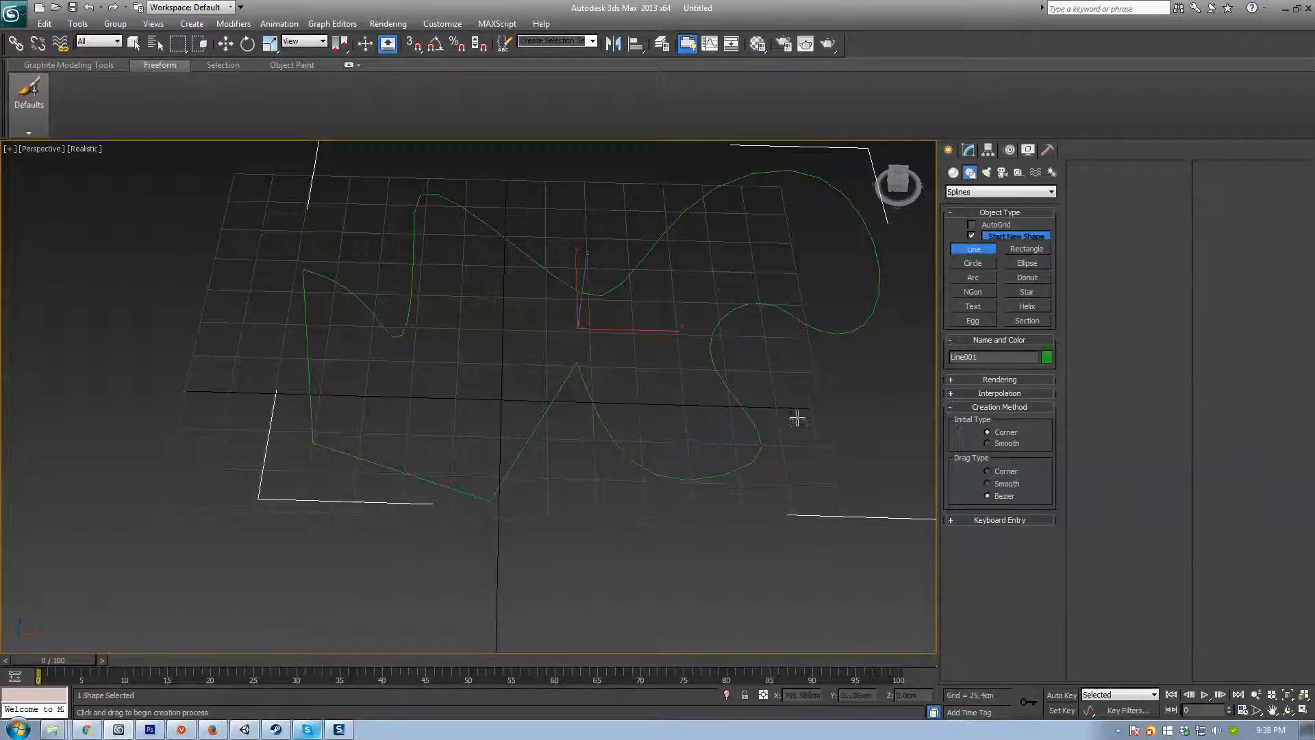
Step: Hide the selection brackets and the home grid in the perspective view
{"action": "middle_click_drag", "start_coordinate": [451, 412], "coordinate": [442, 465]}
{"action": "key", "text": "j"}
{"action": "middle_click_drag", "start_coordinate": [500, 381], "coordinate": [496, 488]}
{"action": "scroll", "coordinate": [634, 393], "scroll_direction": "down", "scroll_amount": 4}
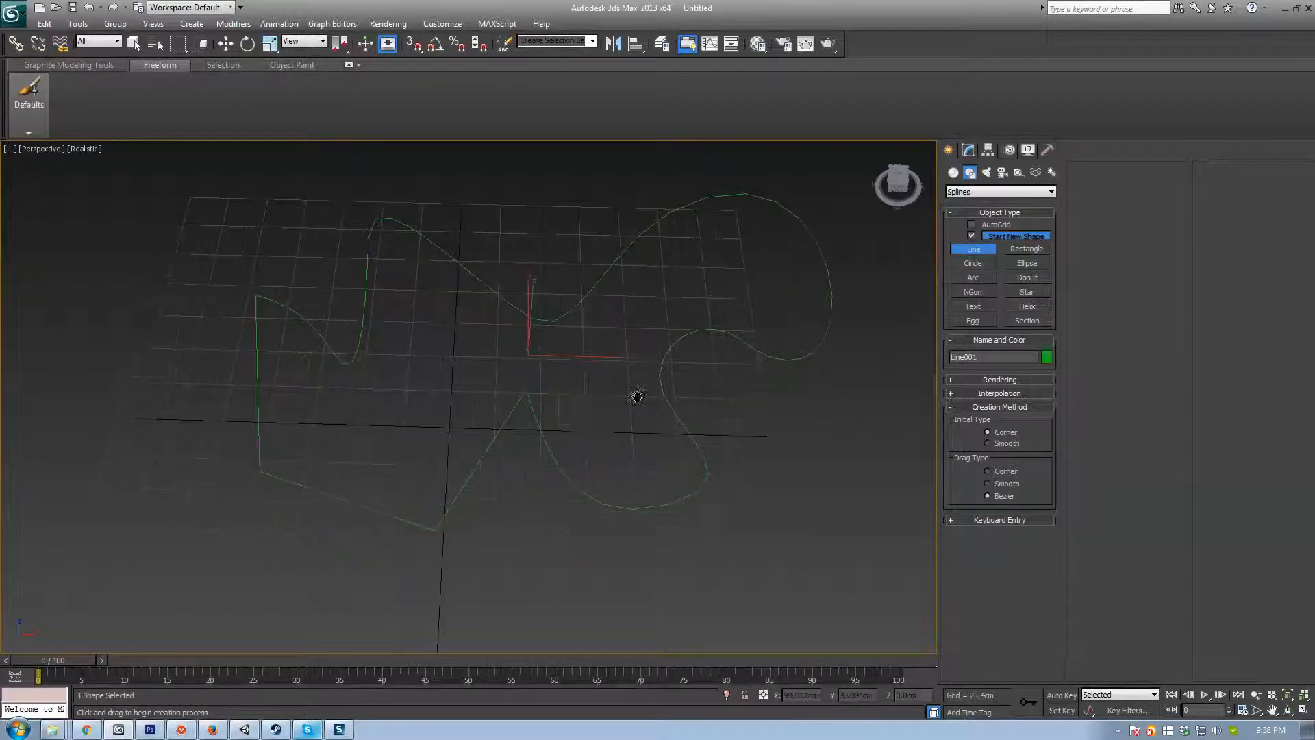
{"action": "key", "text": "g"}
{"action": "middle_click_drag", "start_coordinate": [520, 432], "coordinate": [740, 321], "text": "alt"}
{"action": "middle_click_drag", "start_coordinate": [635, 347], "coordinate": [358, 373], "text": "alt"}
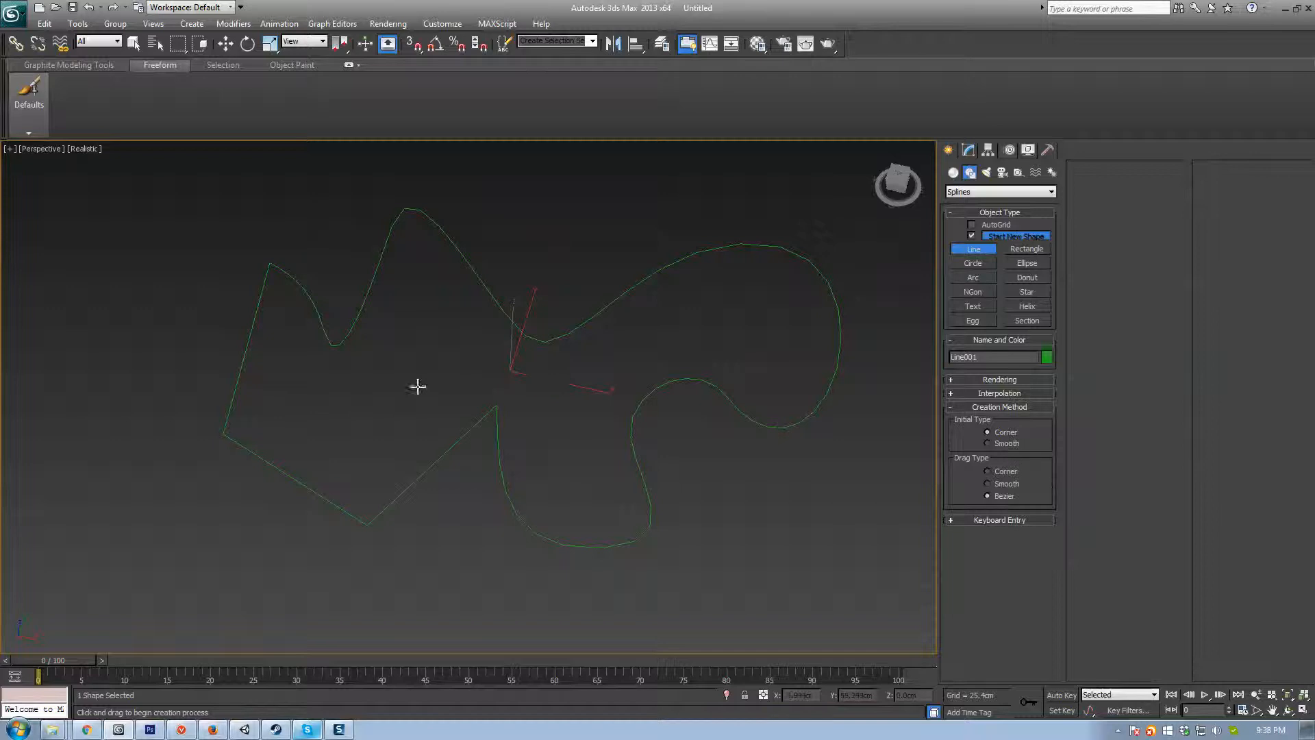
{"action": "middle_click_drag", "start_coordinate": [417, 386], "coordinate": [583, 336], "text": "alt"}
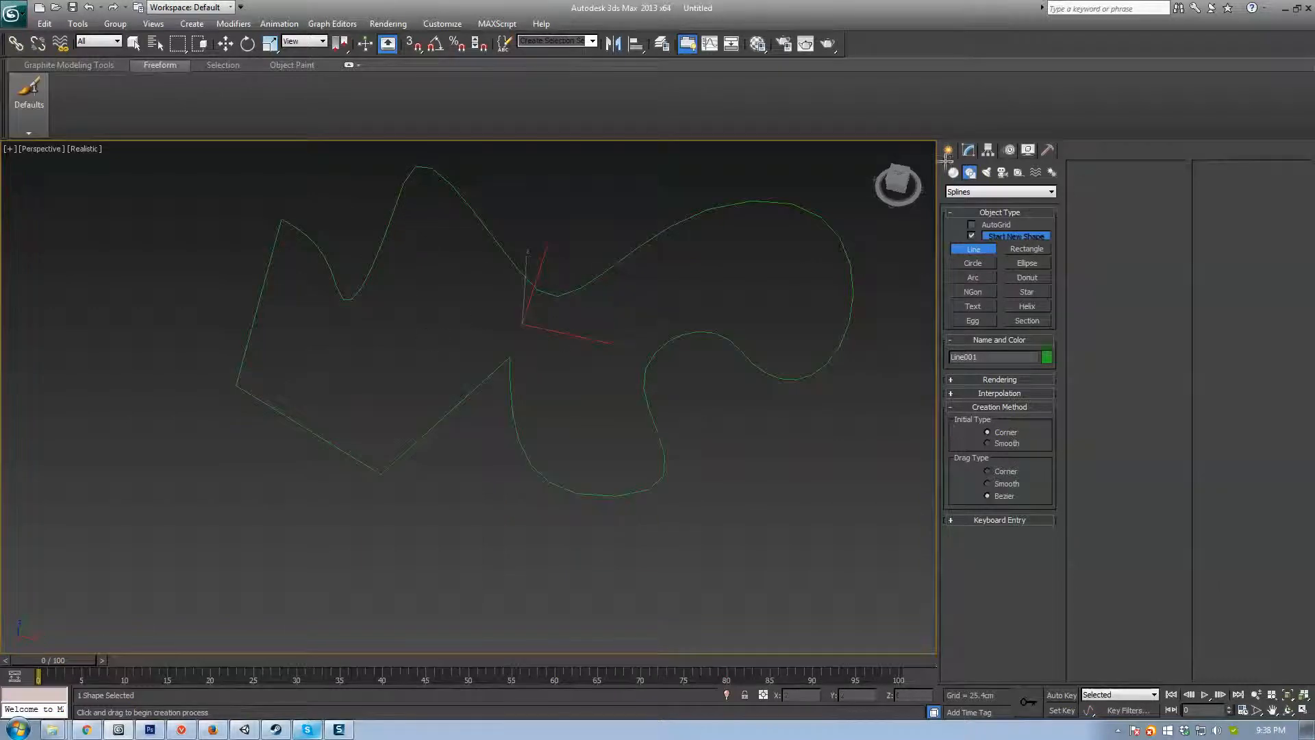
Step: Switch the line to vertex editing and lengthen and steepen the Bezier handles of vertex 6, beside the lower lobe
{"action": "left_click", "coordinate": [968, 152]}
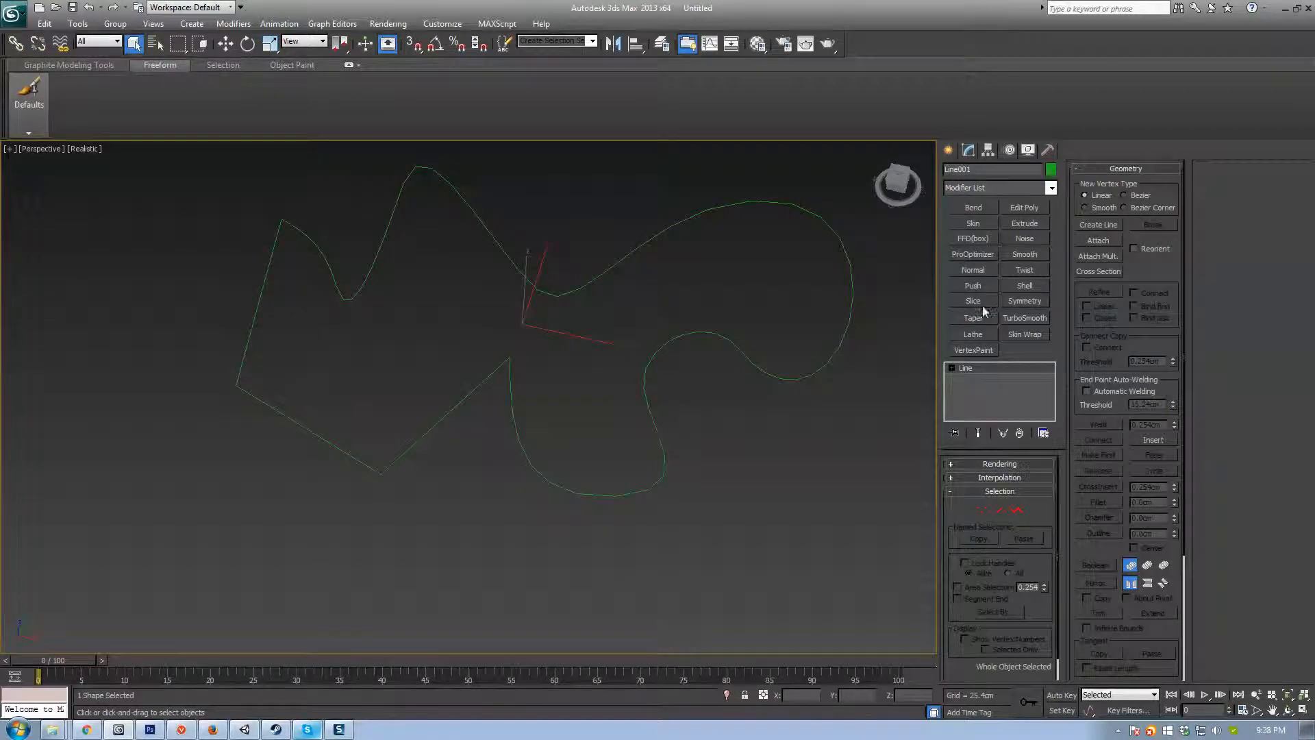
{"action": "left_click", "coordinate": [985, 511]}
{"action": "left_click", "coordinate": [509, 357]}
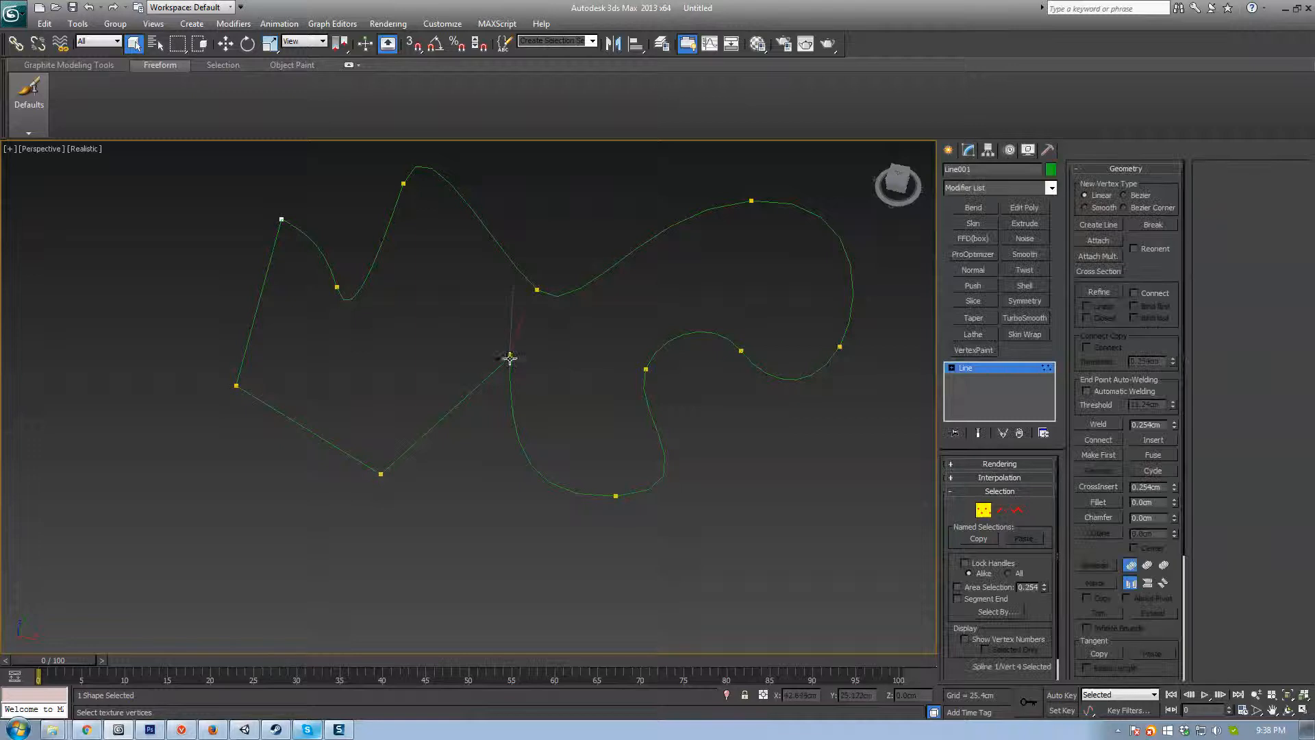
{"action": "left_click", "coordinate": [537, 290]}
{"action": "left_click", "coordinate": [646, 370]}
{"action": "middle_click_drag", "start_coordinate": [566, 404], "coordinate": [644, 415]}
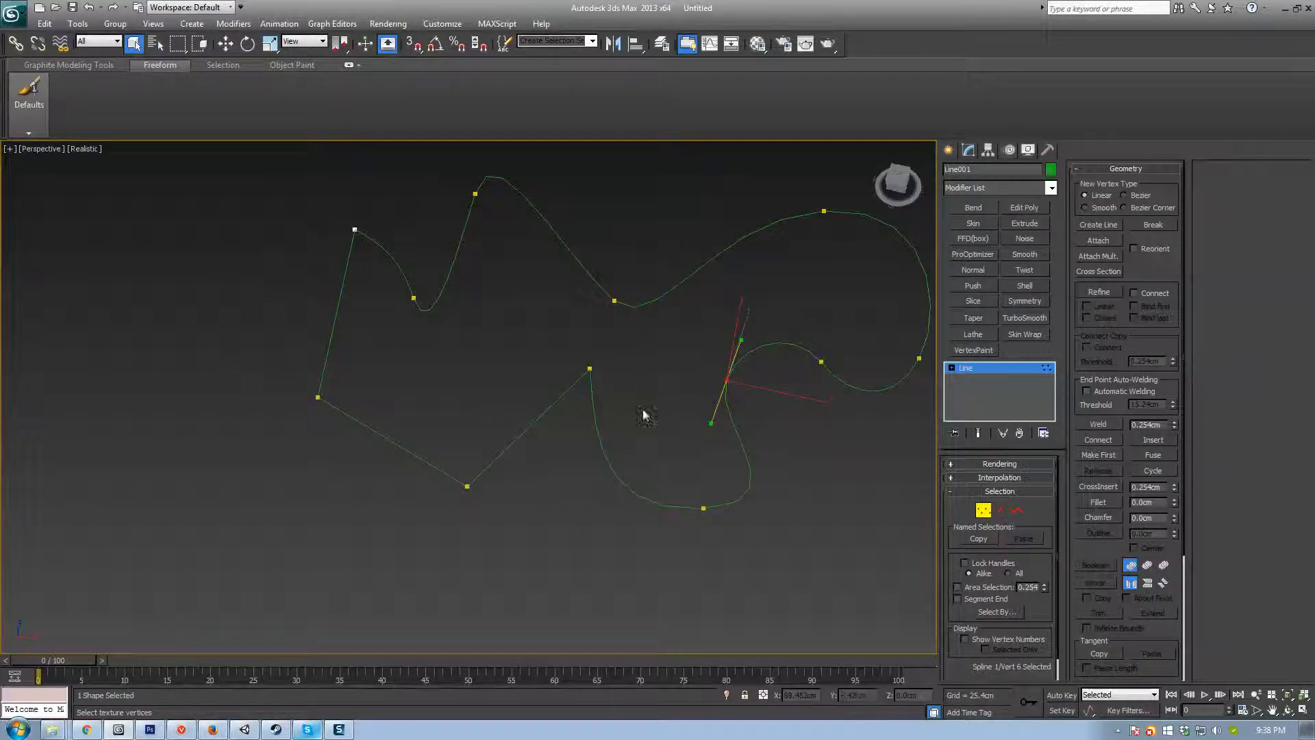
{"action": "left_click", "coordinate": [590, 368]}
{"action": "middle_click_drag", "start_coordinate": [745, 355], "coordinate": [637, 399]}
{"action": "scroll", "coordinate": [634, 416], "scroll_direction": "up", "scroll_amount": 3}
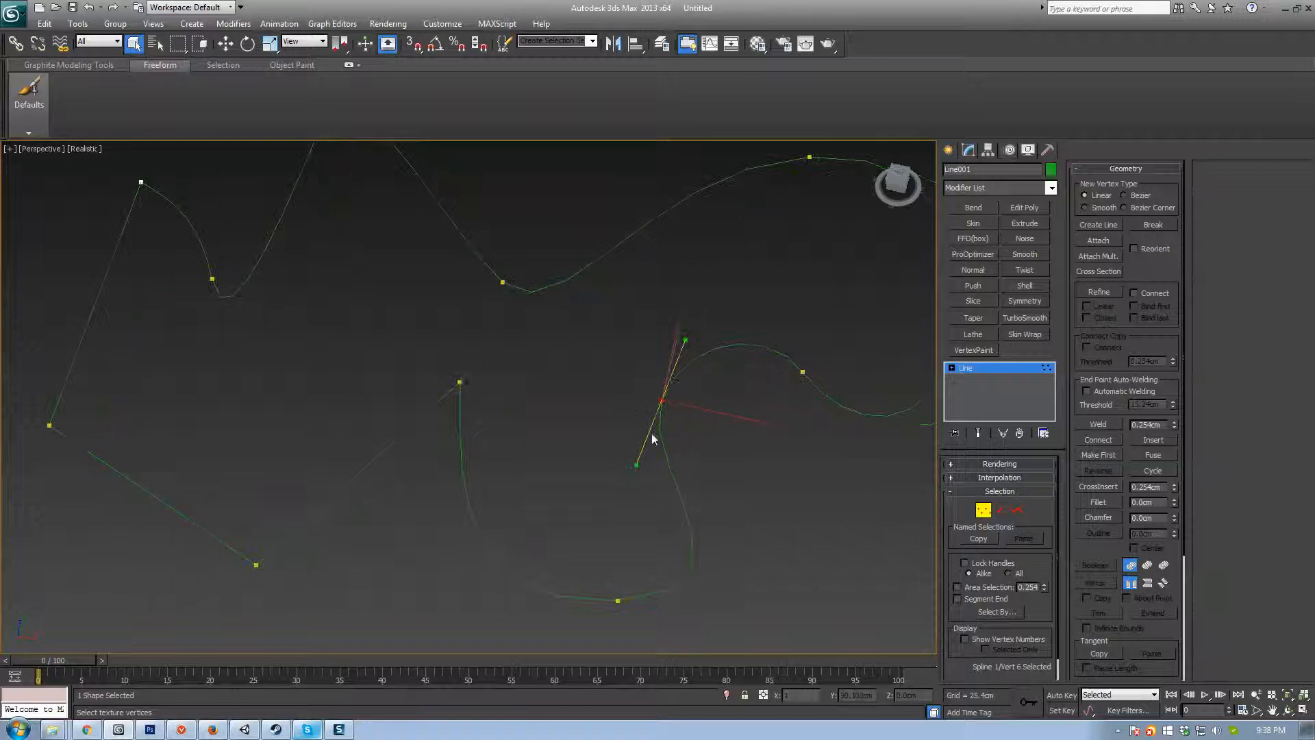
{"action": "middle_click_drag", "start_coordinate": [675, 494], "coordinate": [637, 459]}
{"action": "key", "text": "w"}
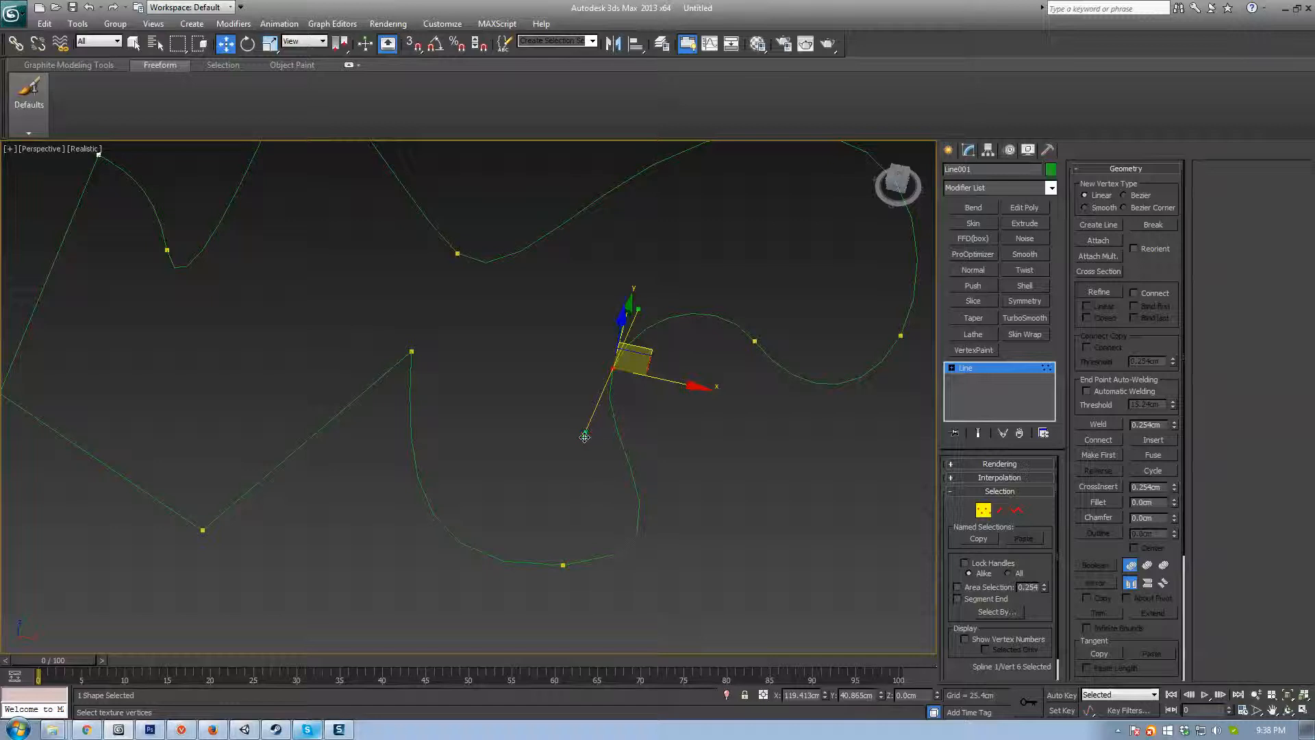
{"action": "left_click_drag", "start_coordinate": [585, 436], "coordinate": [588, 479]}
Step: Move vertex 5 at the bottom of the lower lobe and adjust its Bezier handle to reshape the curve
{"action": "left_click", "coordinate": [563, 565]}
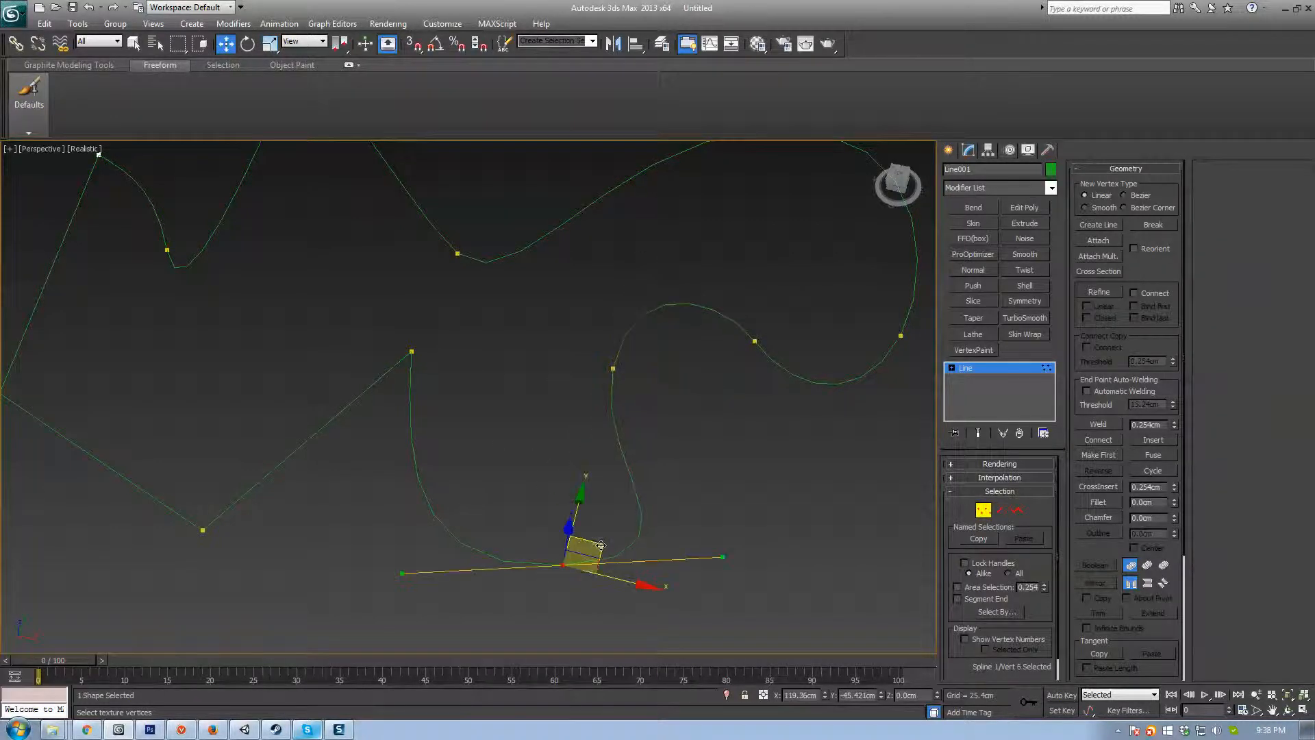
{"action": "left_click_drag", "start_coordinate": [601, 545], "coordinate": [611, 508]}
{"action": "left_click", "coordinate": [614, 369]}
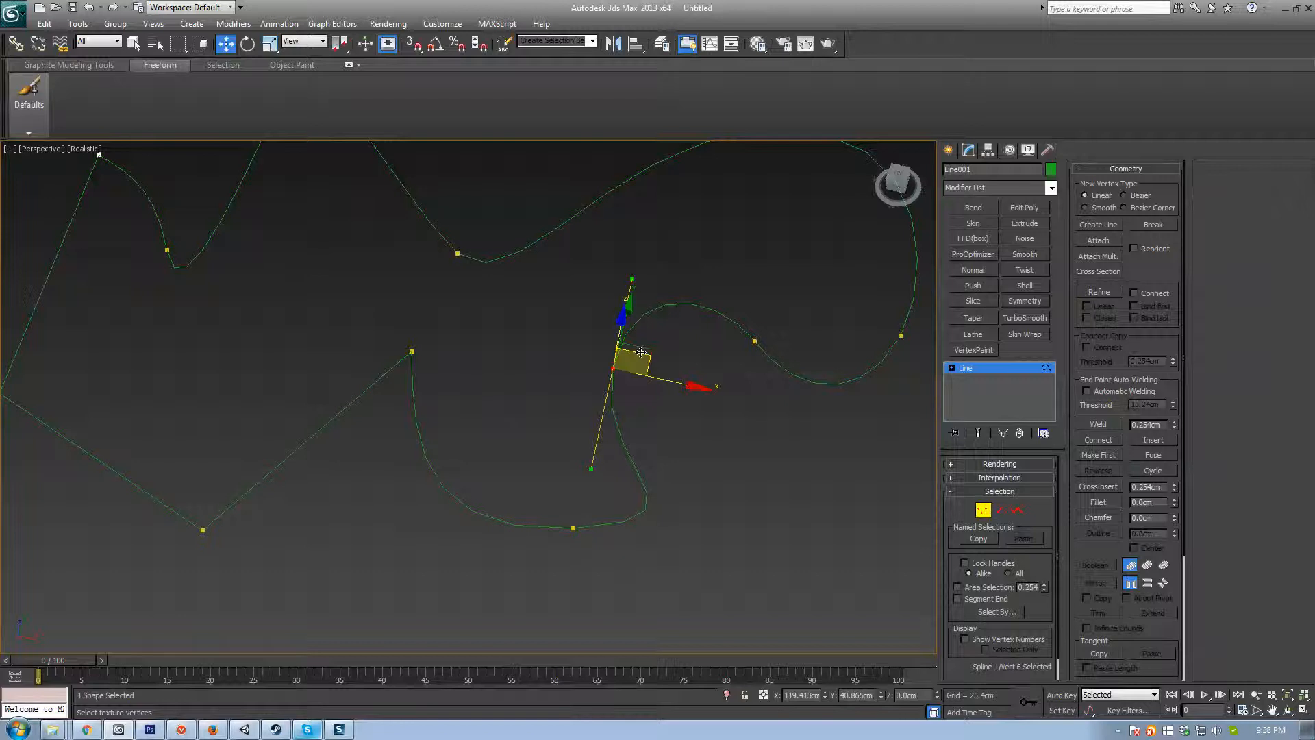
{"action": "middle_click_drag", "start_coordinate": [641, 352], "coordinate": [522, 491], "text": "alt"}
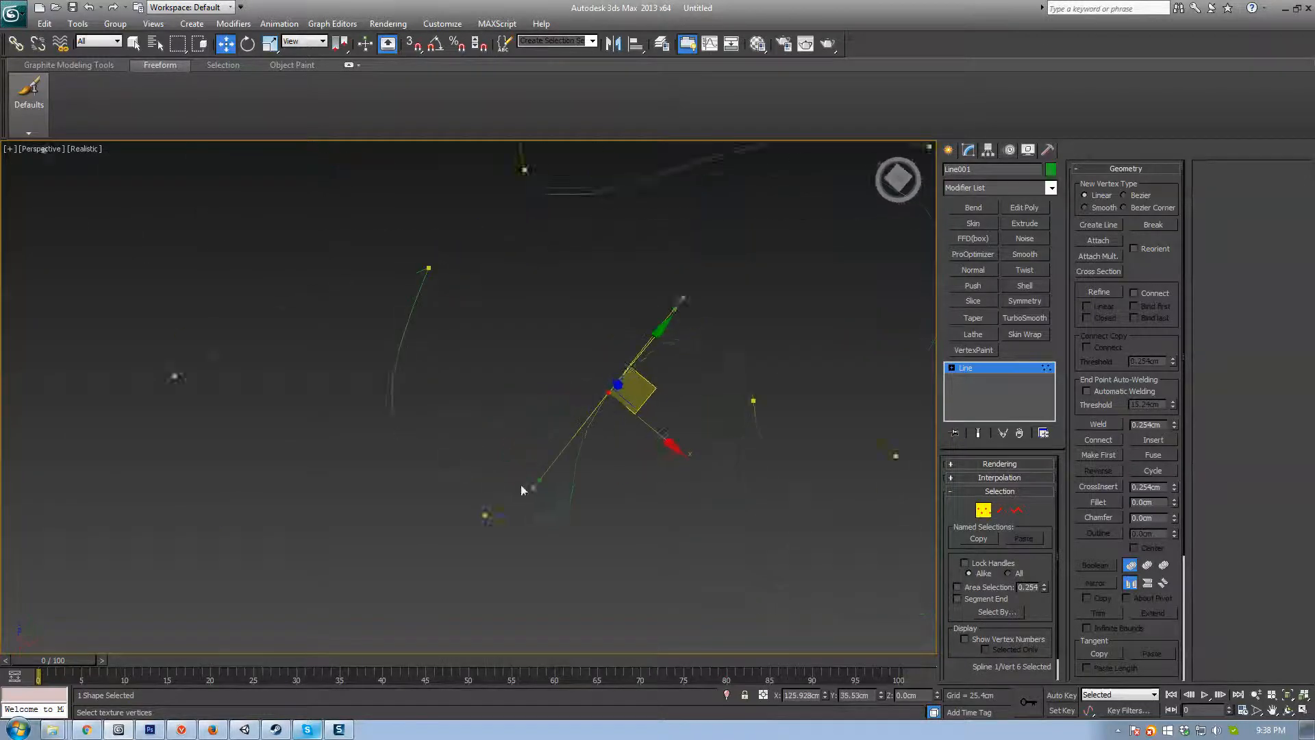
{"action": "scroll", "coordinate": [522, 491], "scroll_direction": "down", "scroll_amount": 1}
{"action": "left_click", "coordinate": [484, 500]}
{"action": "left_click_drag", "start_coordinate": [484, 501], "coordinate": [457, 515]}
{"action": "left_click_drag", "start_coordinate": [581, 560], "coordinate": [543, 521]}
Step: Lower vertex 11 at the narrow peak and swing its Bezier handles outward to form a broad, rounded hump
{"action": "middle_click_drag", "start_coordinate": [543, 521], "coordinate": [639, 283], "text": "alt"}
{"action": "left_click", "coordinate": [620, 261]}
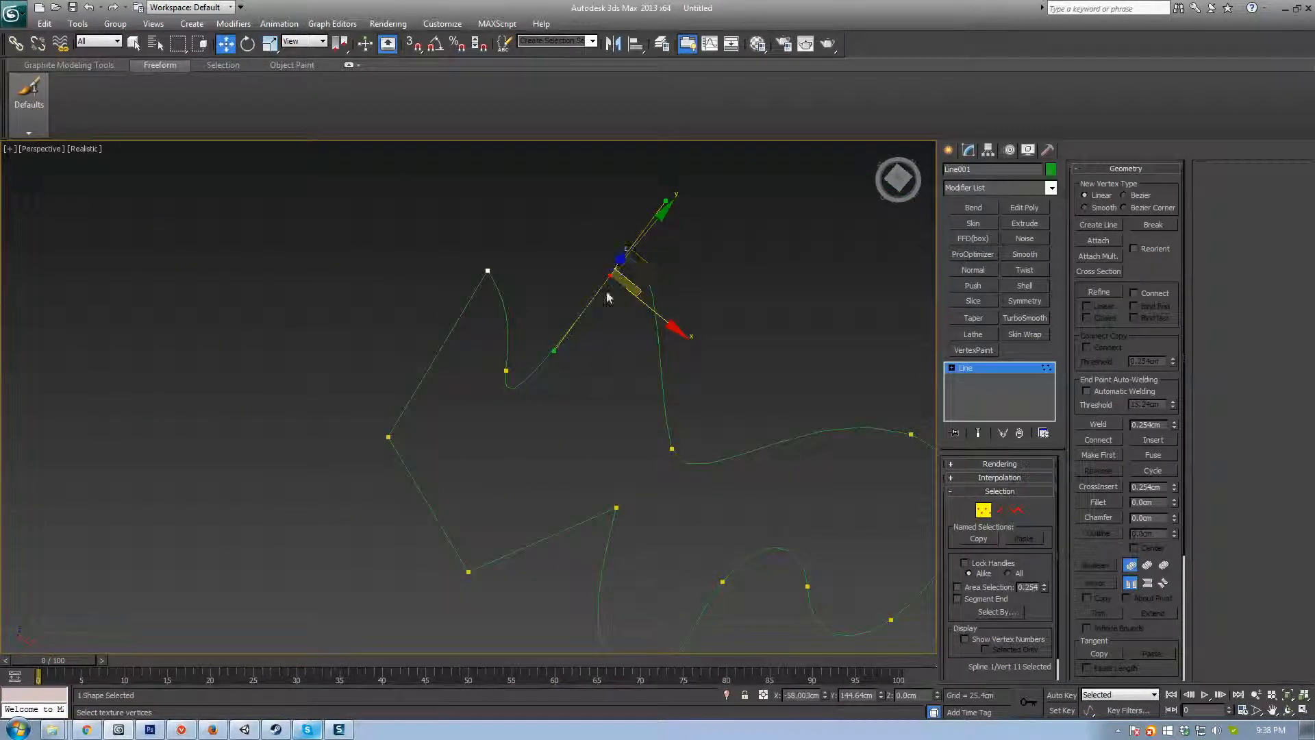
{"action": "left_click_drag", "start_coordinate": [554, 351], "coordinate": [561, 281]}
{"action": "left_click_drag", "start_coordinate": [639, 255], "coordinate": [642, 297]}
{"action": "left_click_drag", "start_coordinate": [511, 246], "coordinate": [466, 296]}
{"action": "middle_click_drag", "start_coordinate": [518, 376], "coordinate": [580, 377]}
Step: Reposition vertex 12 in the dip beside the pointed corner and rotate its Bezier handles to smooth the curve
{"action": "left_click", "coordinate": [569, 371]}
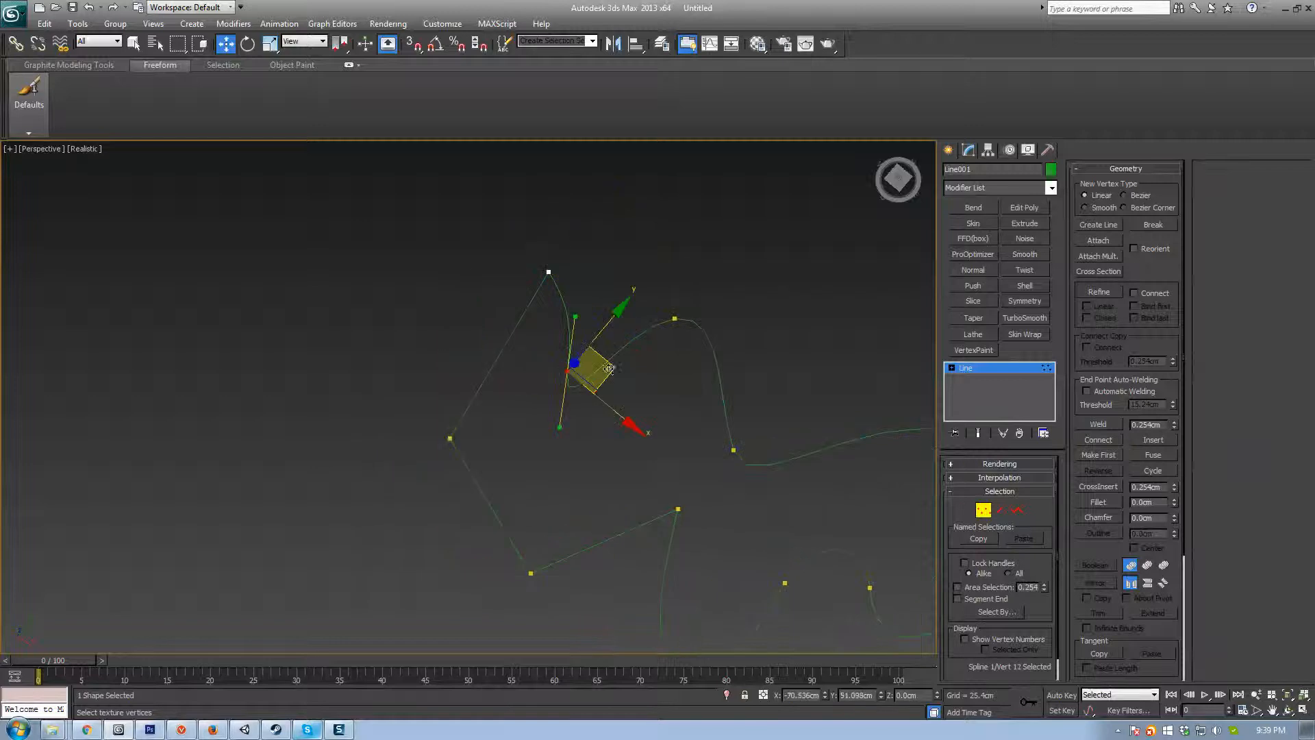
{"action": "left_click_drag", "start_coordinate": [563, 430], "coordinate": [630, 378]}
{"action": "left_click_drag", "start_coordinate": [690, 310], "coordinate": [656, 343]}
{"action": "left_click", "coordinate": [717, 318]}
{"action": "mouse_move", "coordinate": [595, 346]}
{"action": "left_mouse_down"}
{"action": "mouse_move", "coordinate": [569, 379]}
{"action": "mouse_move", "coordinate": [617, 379]}
{"action": "left_mouse_up"}
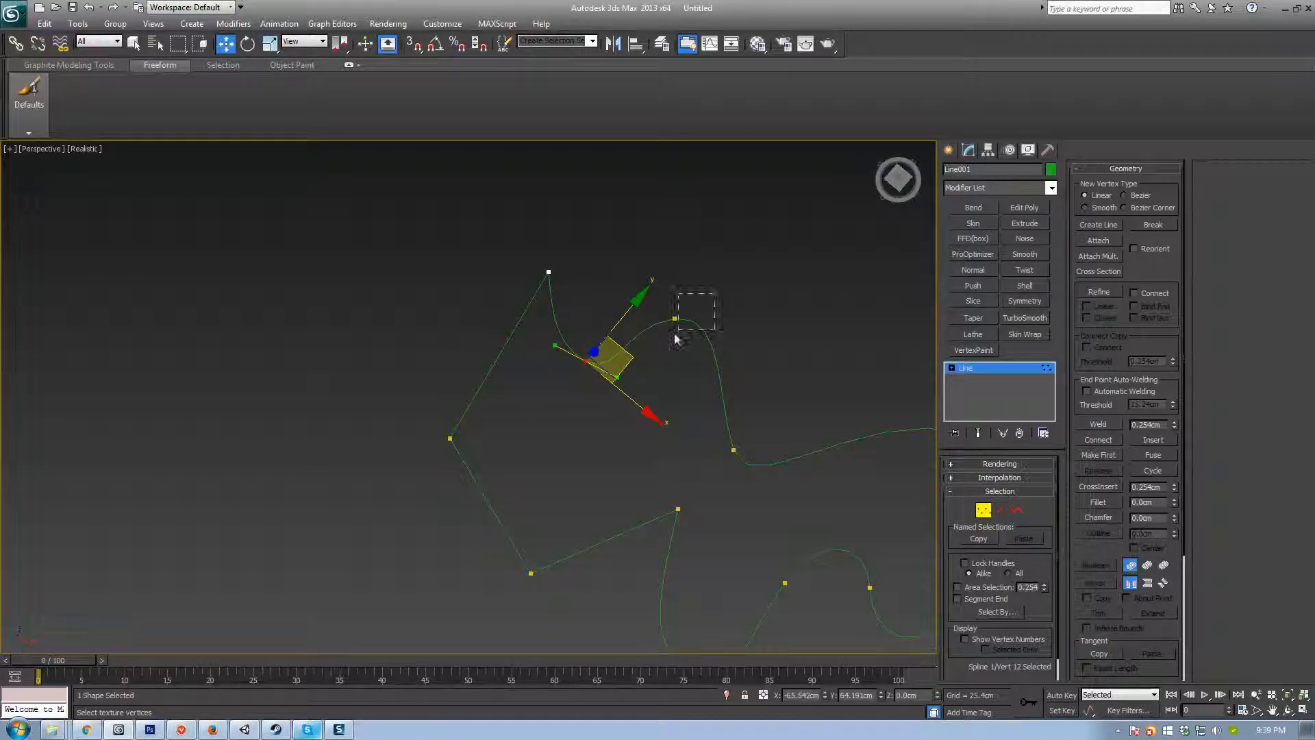
Step: Shift vertex 11 on the hump slightly and fine-tune both of its Bezier handles
{"action": "left_click_drag", "start_coordinate": [675, 338], "coordinate": [722, 327]}
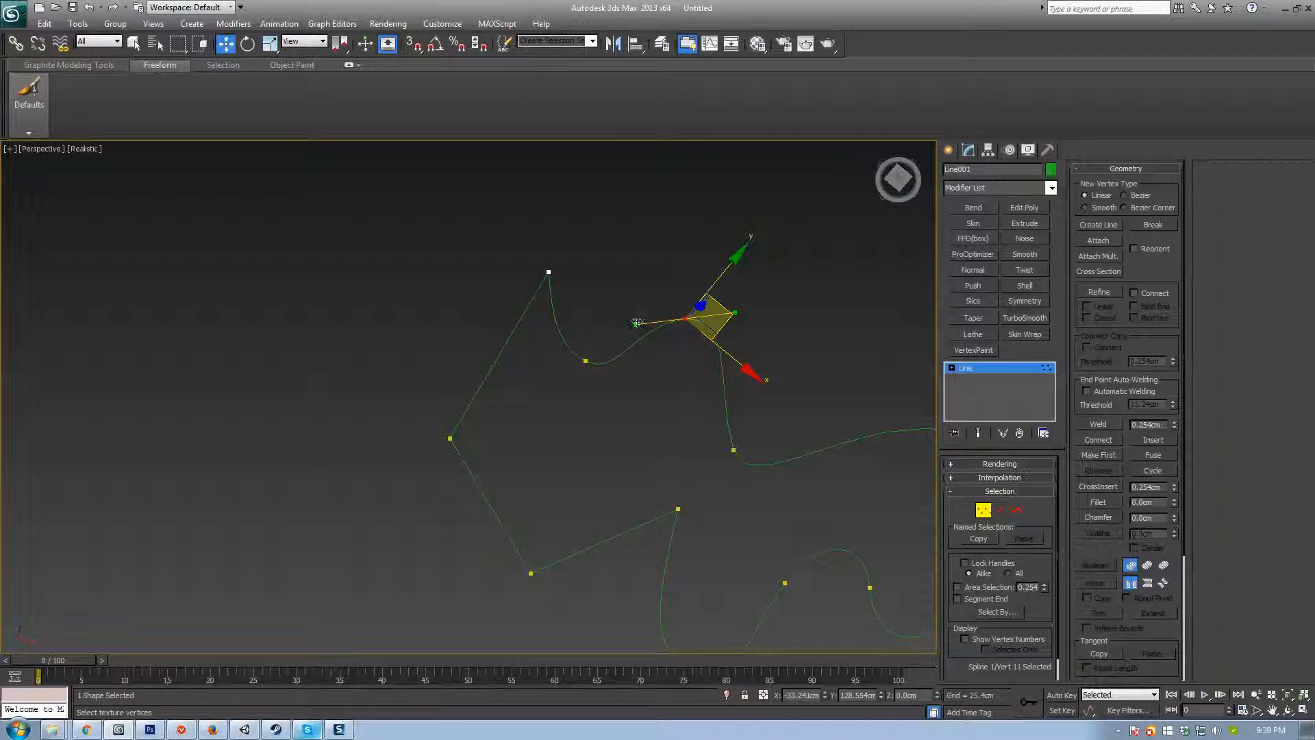
{"action": "mouse_move", "coordinate": [636, 322]}
{"action": "left_mouse_down"}
{"action": "mouse_move", "coordinate": [661, 304]}
{"action": "mouse_move", "coordinate": [630, 309]}
{"action": "left_mouse_up"}
{"action": "left_click_drag", "start_coordinate": [728, 309], "coordinate": [731, 313]}
Step: Draw a second, smaller free-form curved line beside the first, ending on its starting point, and delete it
{"action": "middle_click_drag", "start_coordinate": [728, 455], "coordinate": [481, 318]}
{"action": "scroll", "coordinate": [878, 315], "scroll_direction": "down", "scroll_amount": 2}
{"action": "left_click", "coordinate": [949, 152]}
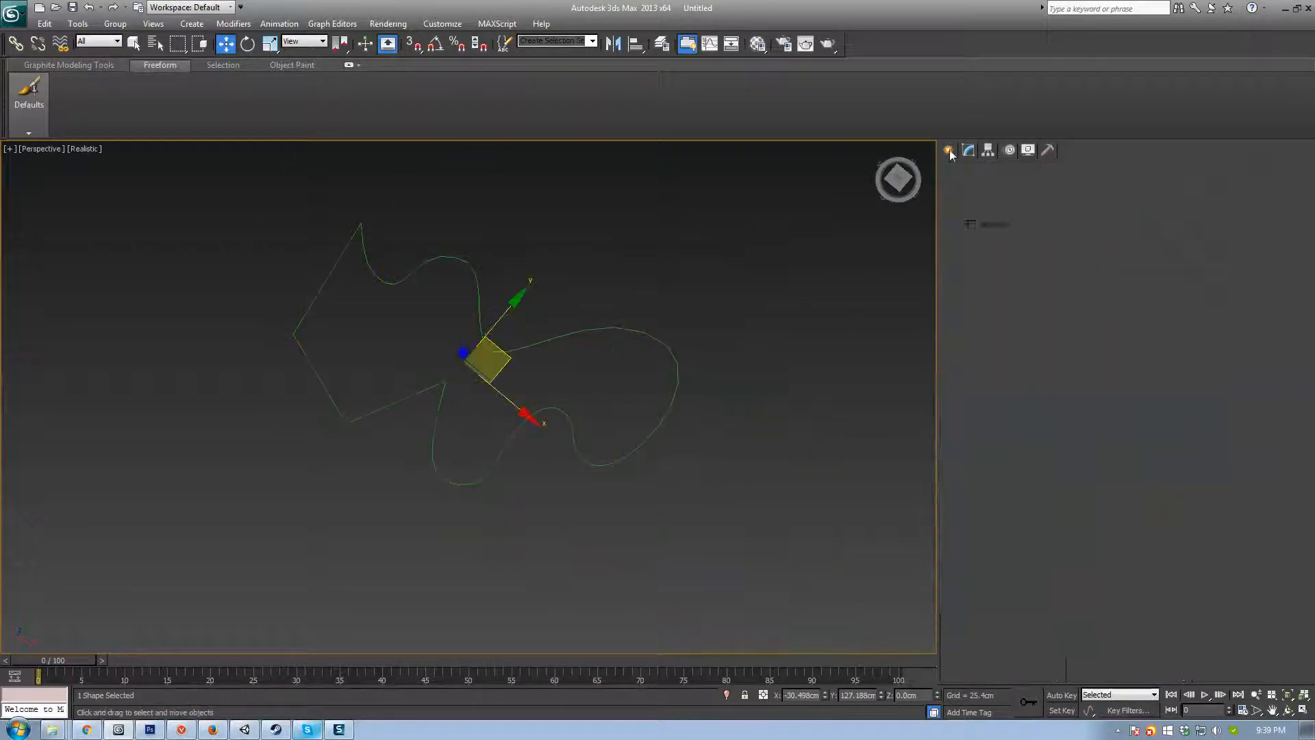
{"action": "left_click", "coordinate": [966, 249]}
{"action": "middle_click_drag", "start_coordinate": [768, 419], "coordinate": [504, 359]}
{"action": "left_click", "coordinate": [507, 339]}
{"action": "left_click_drag", "start_coordinate": [509, 405], "coordinate": [544, 412]}
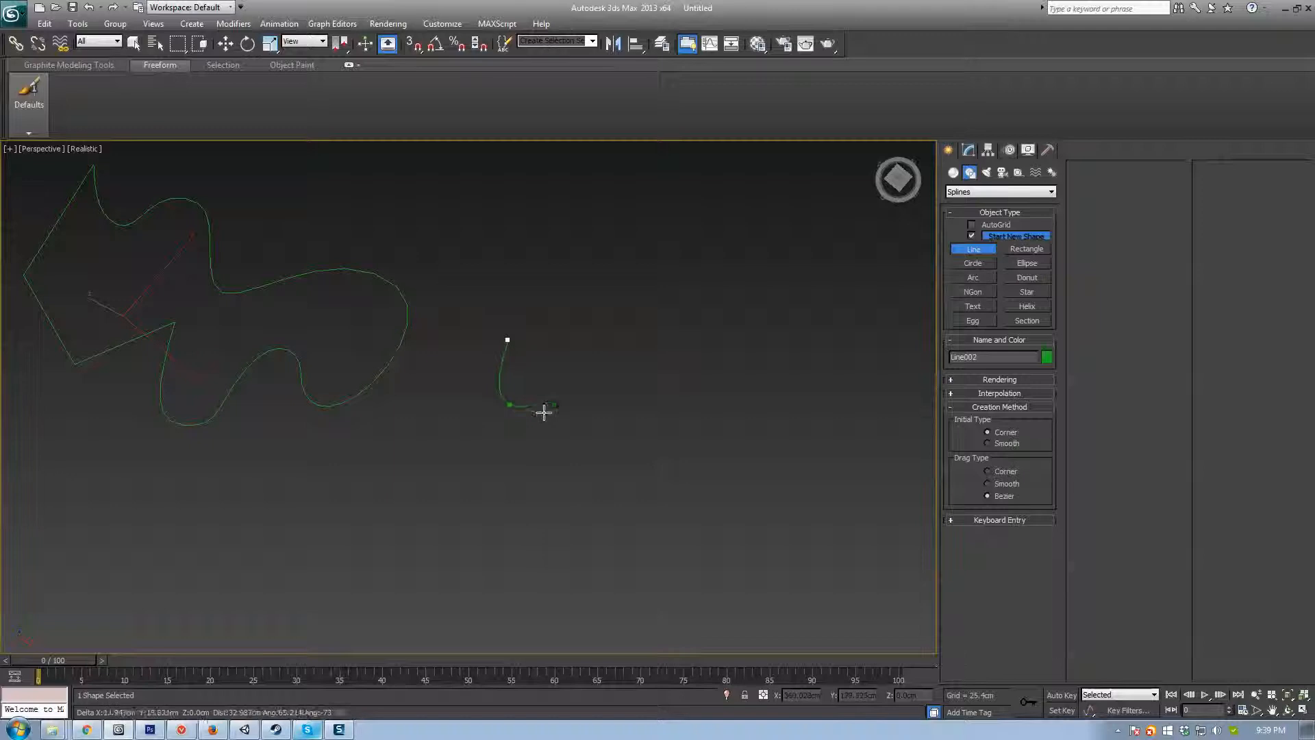
{"action": "left_click", "coordinate": [554, 405]}
{"action": "left_click", "coordinate": [553, 423]}
{"action": "left_click", "coordinate": [562, 438]}
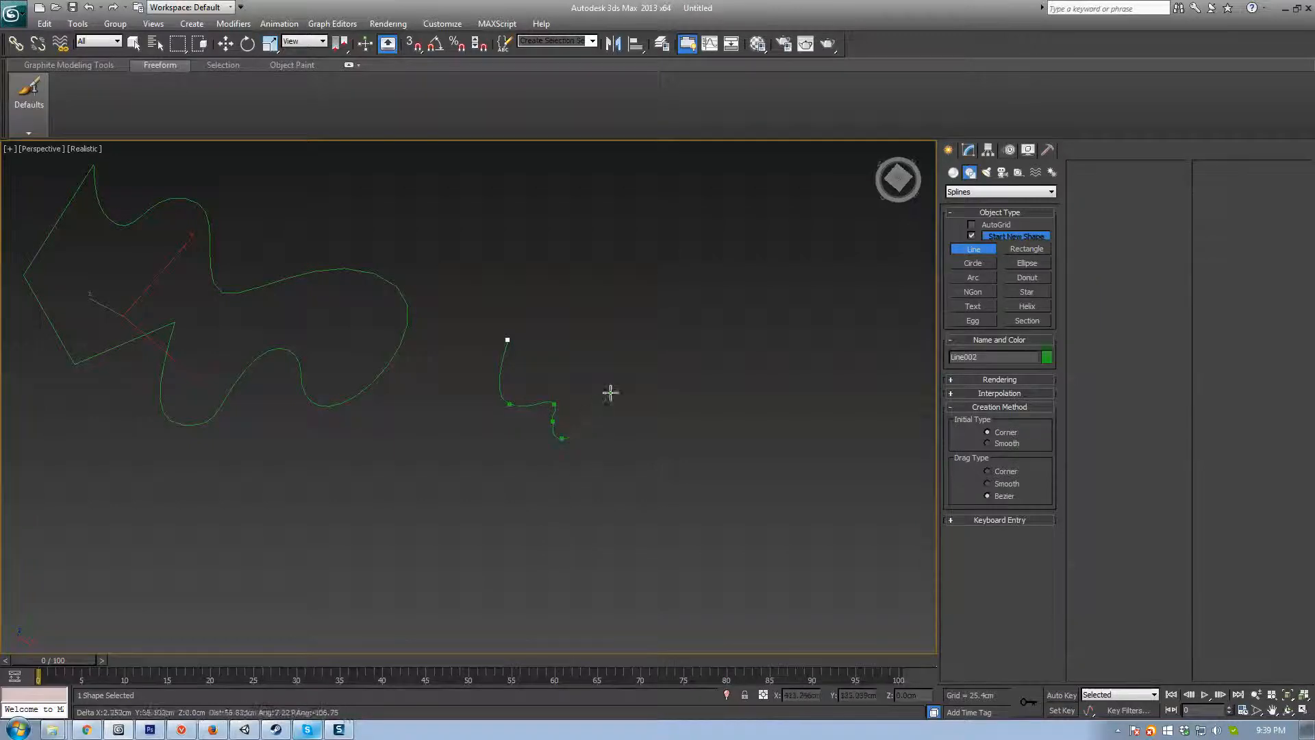
{"action": "left_click", "coordinate": [646, 386]}
{"action": "left_click", "coordinate": [668, 327]}
{"action": "left_click", "coordinate": [647, 258]}
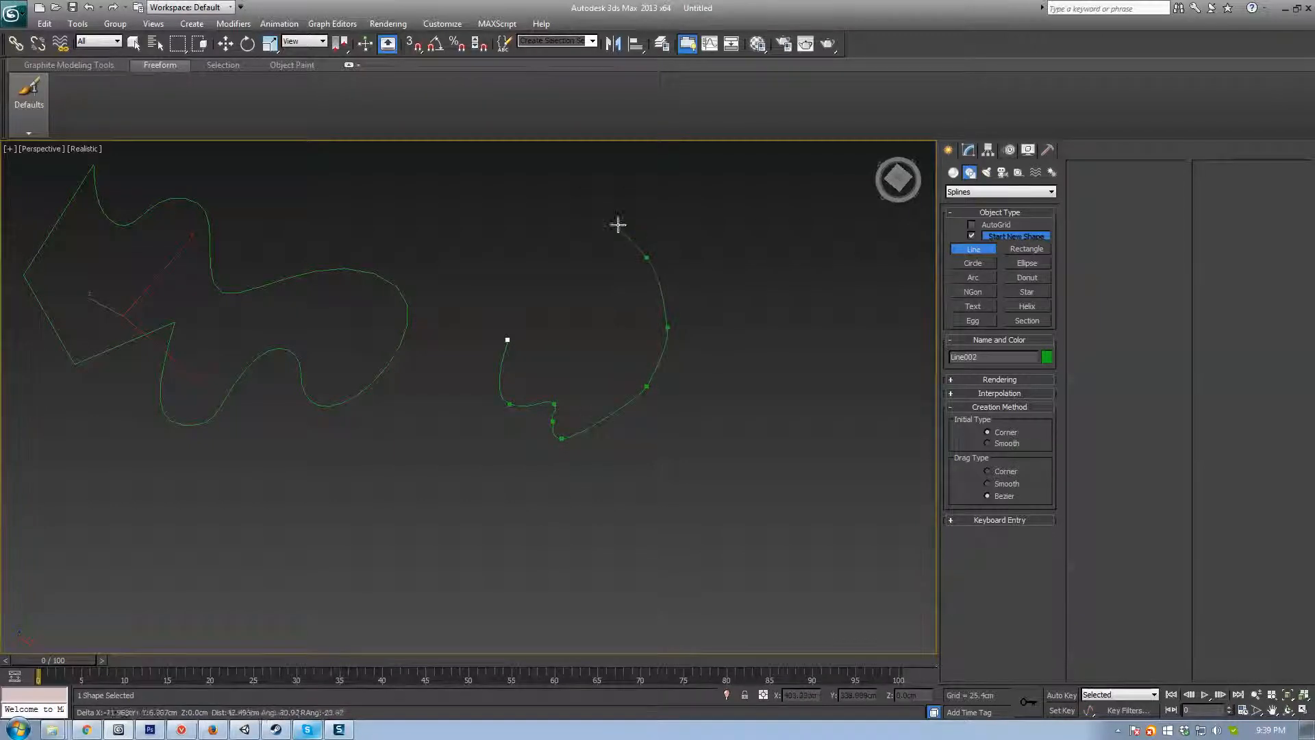
{"action": "left_click", "coordinate": [609, 221]}
{"action": "left_click", "coordinate": [565, 232]}
{"action": "left_click", "coordinate": [561, 286]}
{"action": "left_click", "coordinate": [586, 310]}
{"action": "left_click", "coordinate": [578, 344]}
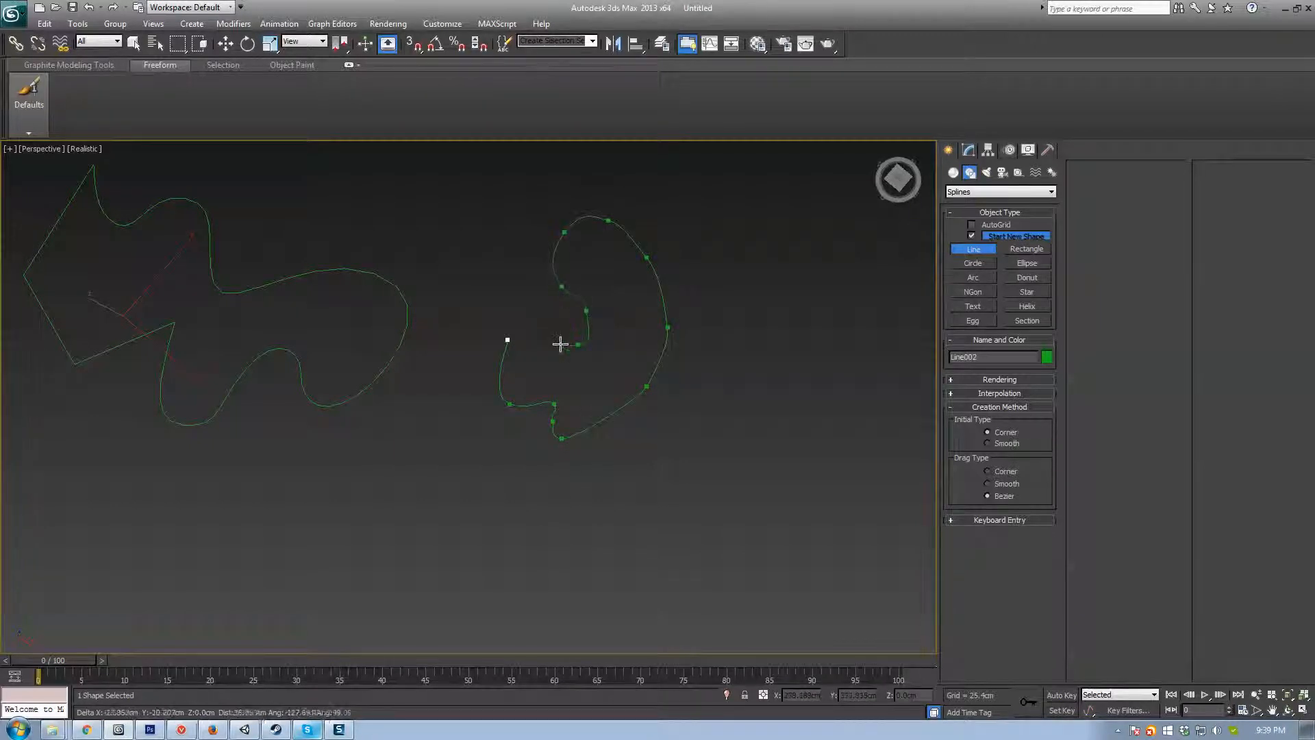
{"action": "left_click", "coordinate": [554, 339]}
{"action": "left_click", "coordinate": [529, 313]}
{"action": "left_click", "coordinate": [507, 340]}
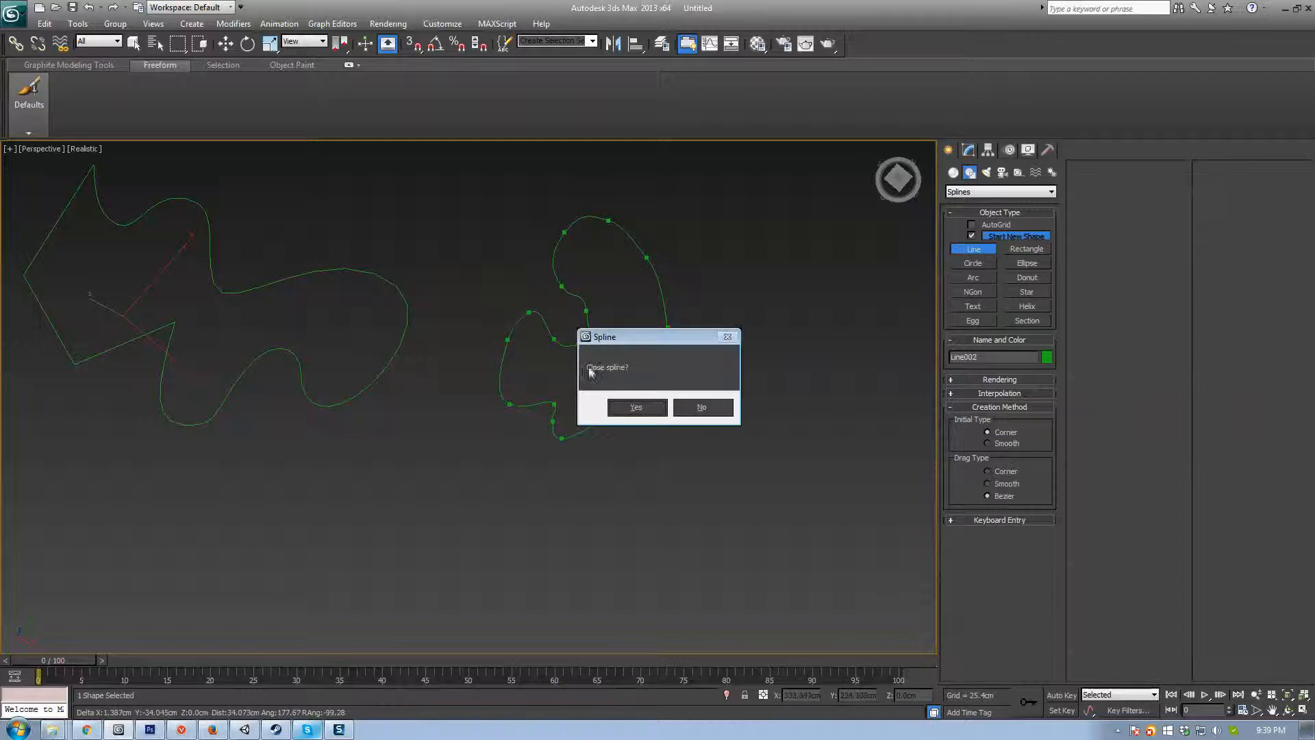
{"action": "left_click", "coordinate": [692, 410]}
{"action": "middle_click_drag", "start_coordinate": [629, 353], "coordinate": [685, 386]}
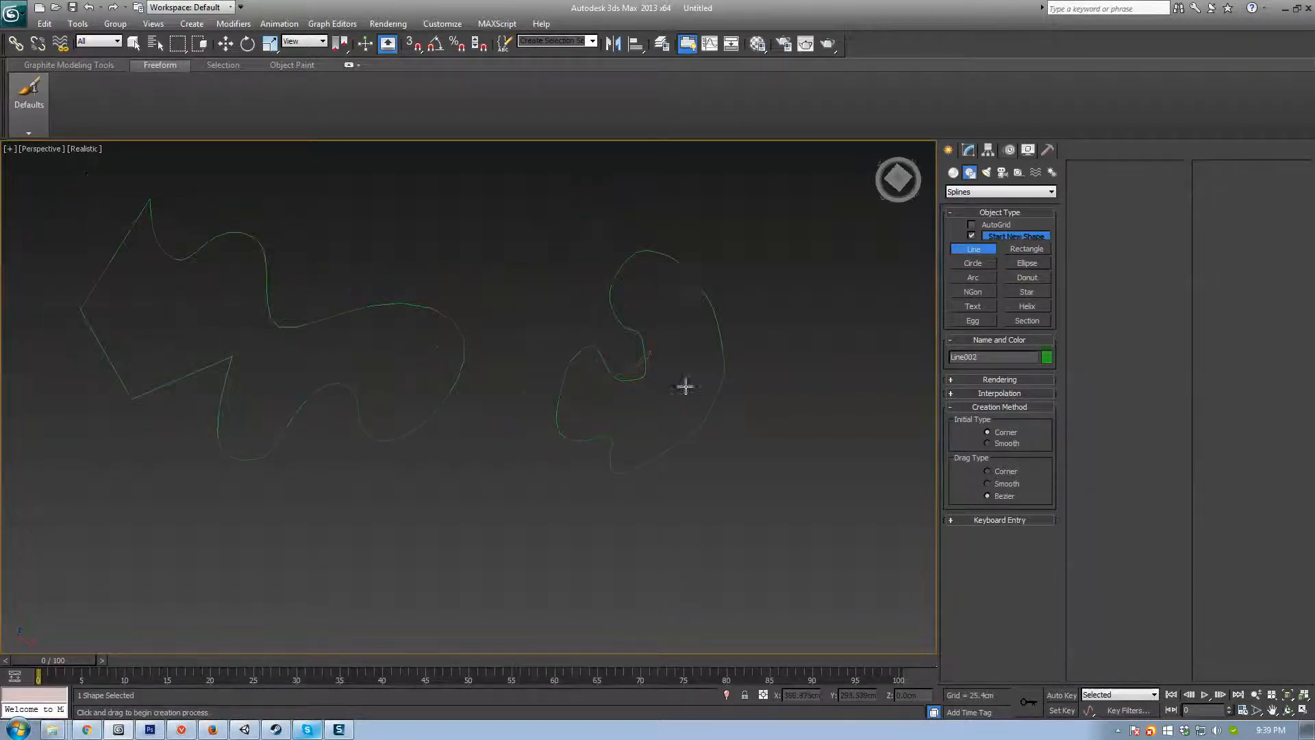
{"action": "key", "text": "Delete"}
Step: Enter vertex editing on the first closed line and select vertex 4 at its inner pointed corner
{"action": "mouse_move", "coordinate": [274, 324]}
{"action": "middle_mouse_down"}
{"action": "mouse_move", "coordinate": [523, 356]}
{"action": "mouse_move", "coordinate": [479, 355]}
{"action": "mouse_move", "coordinate": [671, 408]}
{"action": "middle_mouse_up"}
{"action": "key", "text": "w"}
{"action": "left_click", "coordinate": [479, 355]}
{"action": "left_click", "coordinate": [969, 150]}
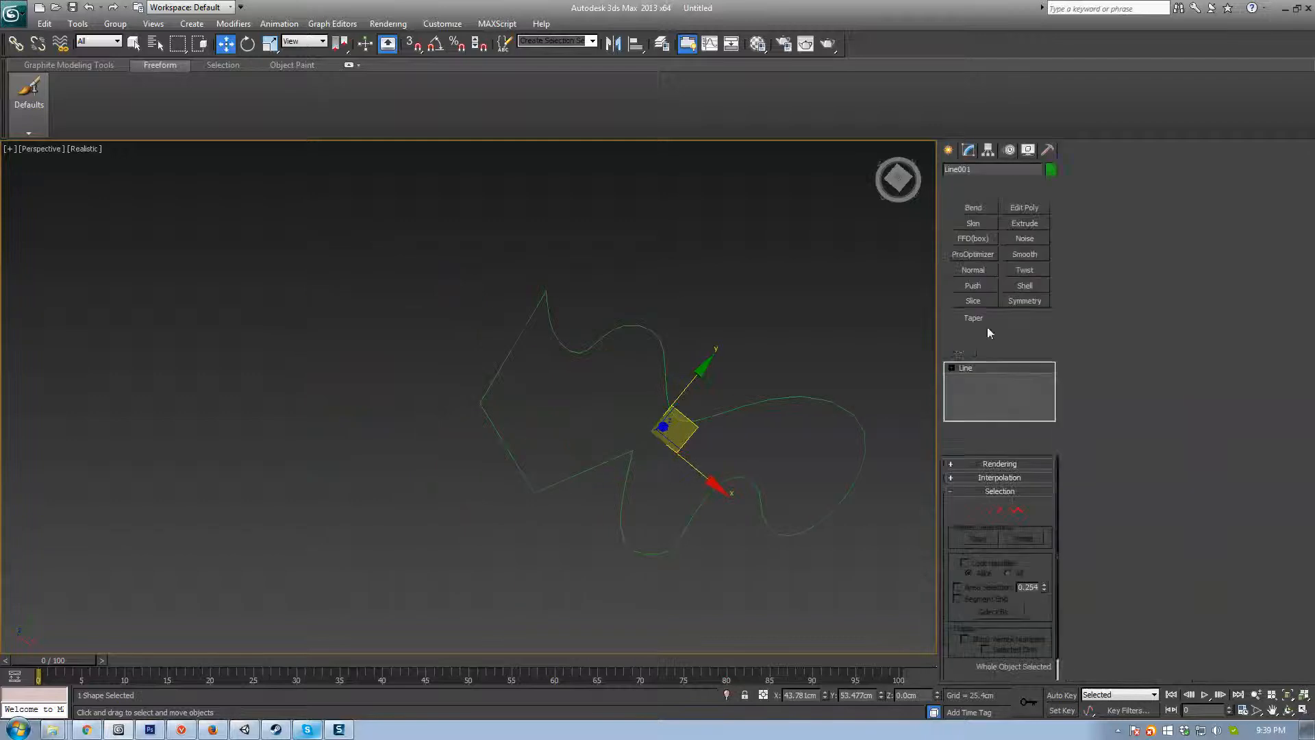
{"action": "left_click", "coordinate": [981, 512]}
{"action": "middle_click_drag", "start_coordinate": [568, 501], "coordinate": [572, 406]}
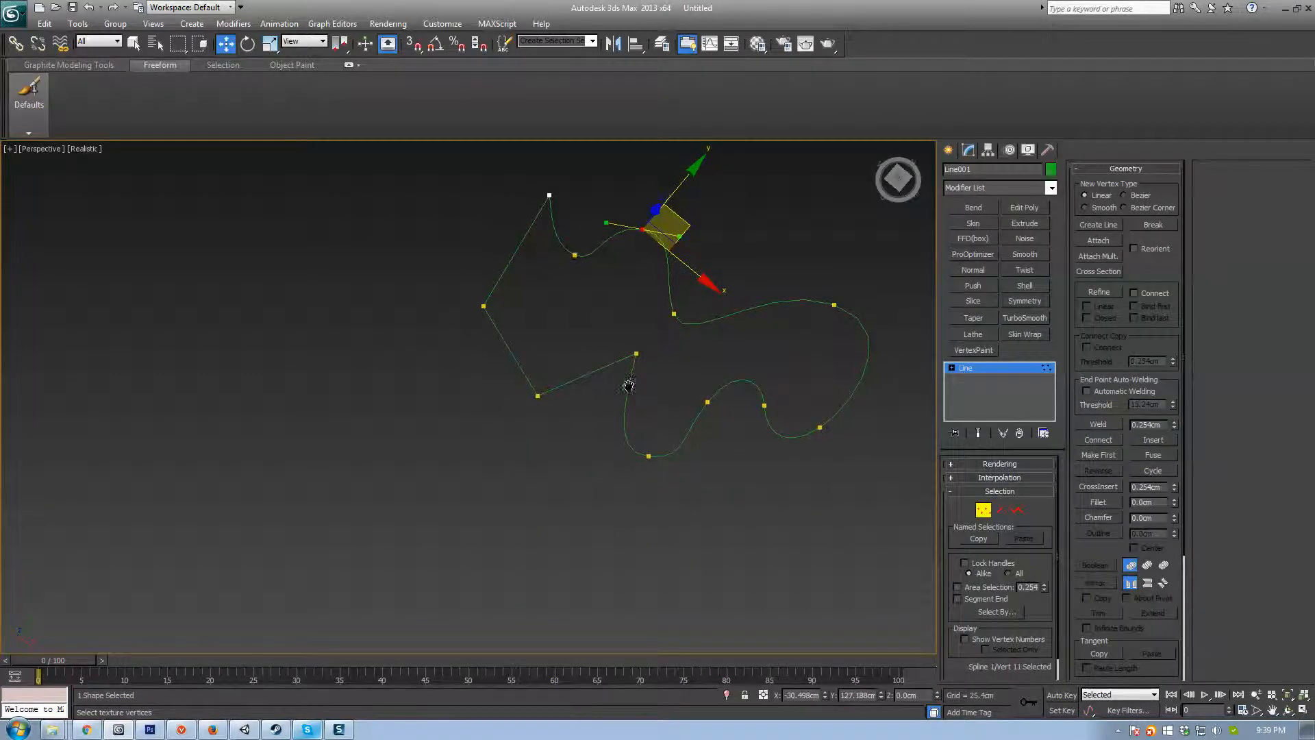
{"action": "scroll", "coordinate": [628, 384], "scroll_direction": "up", "scroll_amount": 4}
{"action": "key", "text": "i"}
{"action": "left_click_drag", "start_coordinate": [544, 314], "coordinate": [544, 315]}
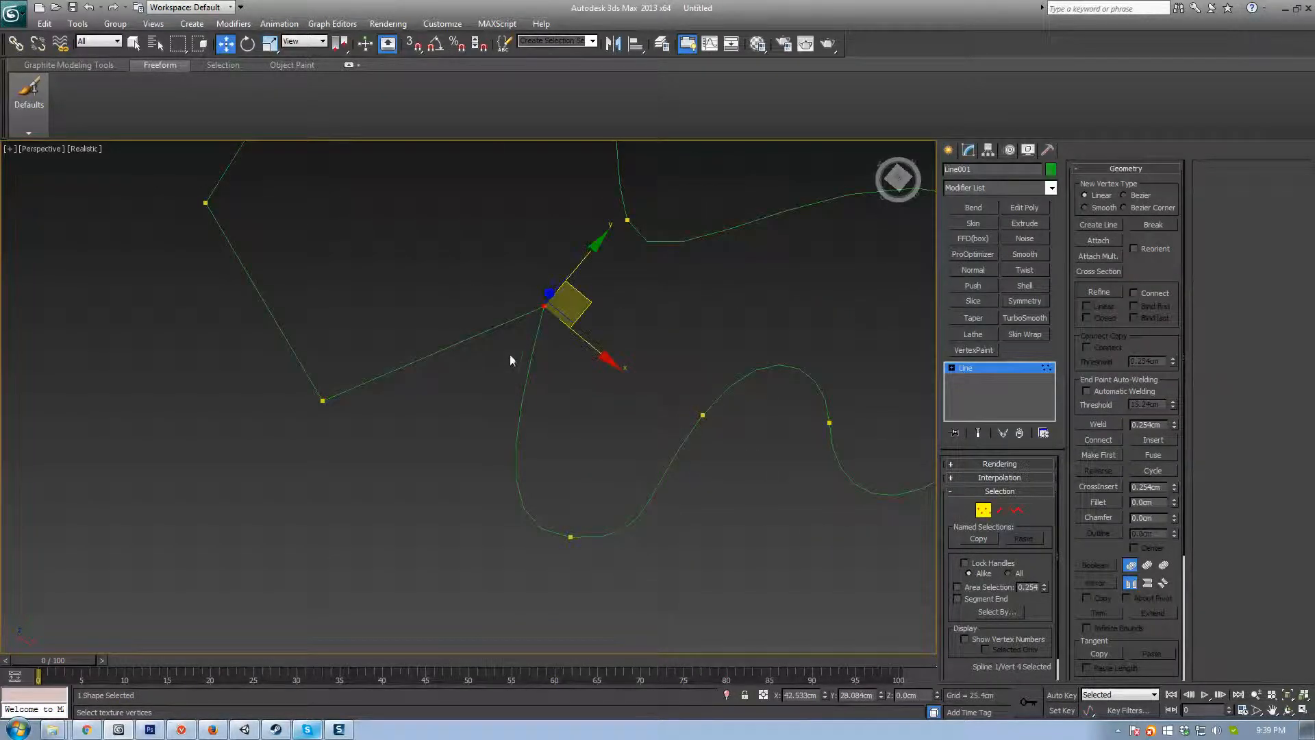
Step: Convert vertex 4 at the inner corner to Bezier and rotate its handles to round the curve
{"action": "left_click", "coordinate": [483, 387]}
{"action": "middle_click_drag", "start_coordinate": [484, 390], "coordinate": [551, 385]}
{"action": "left_click", "coordinate": [614, 300]}
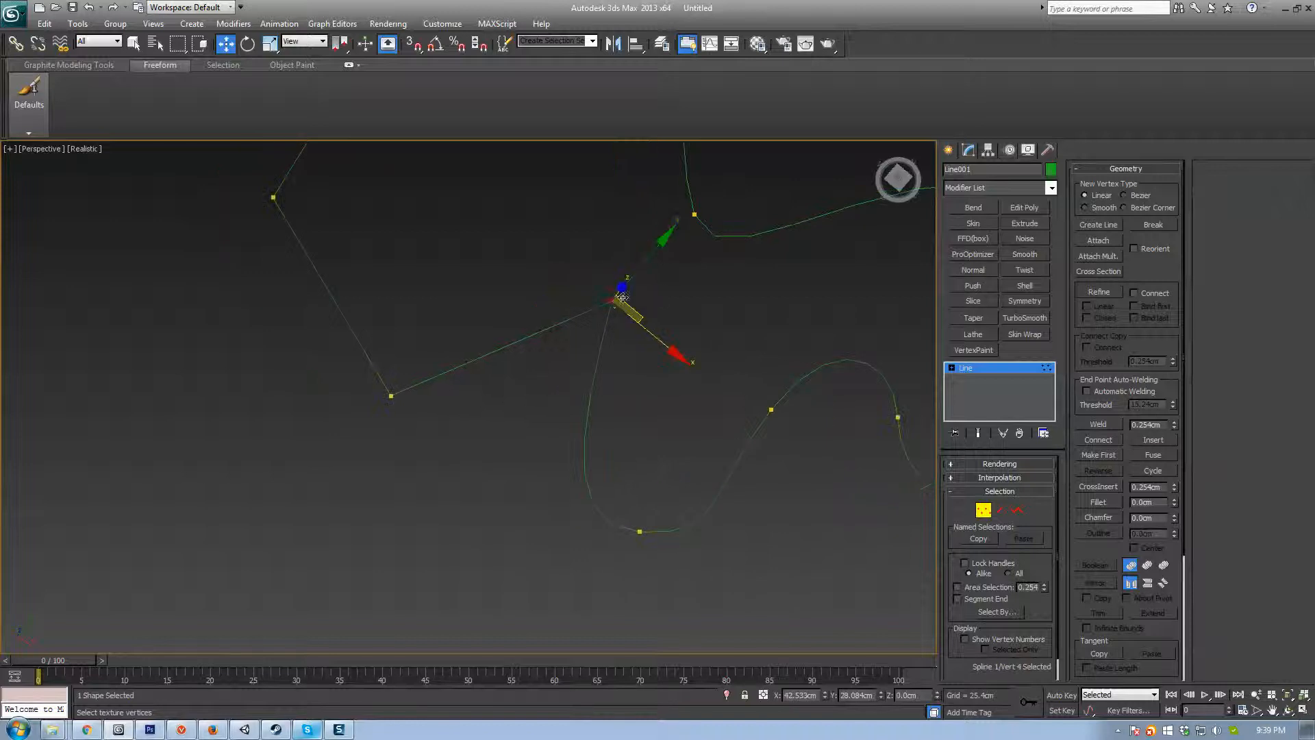
{"action": "middle_click_drag", "start_coordinate": [611, 326], "coordinate": [655, 374]}
{"action": "right_click", "coordinate": [656, 323]}
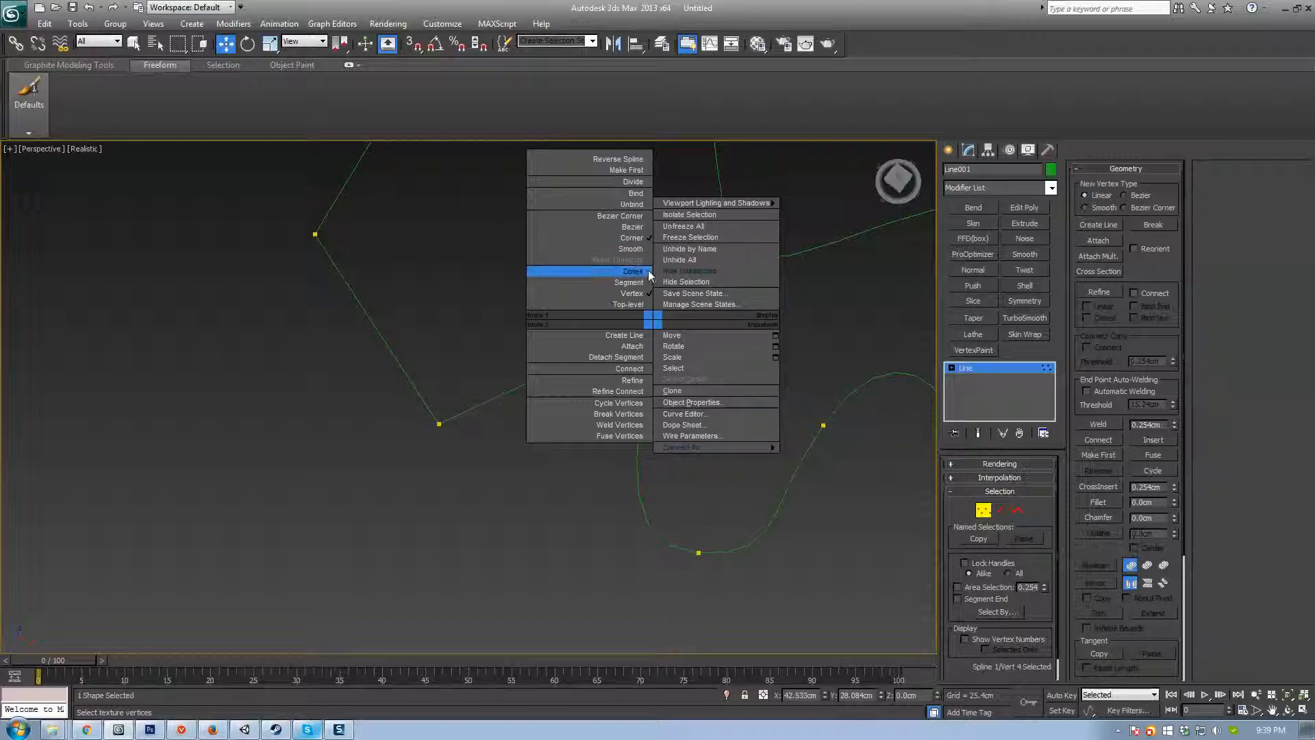
{"action": "left_click", "coordinate": [633, 228]}
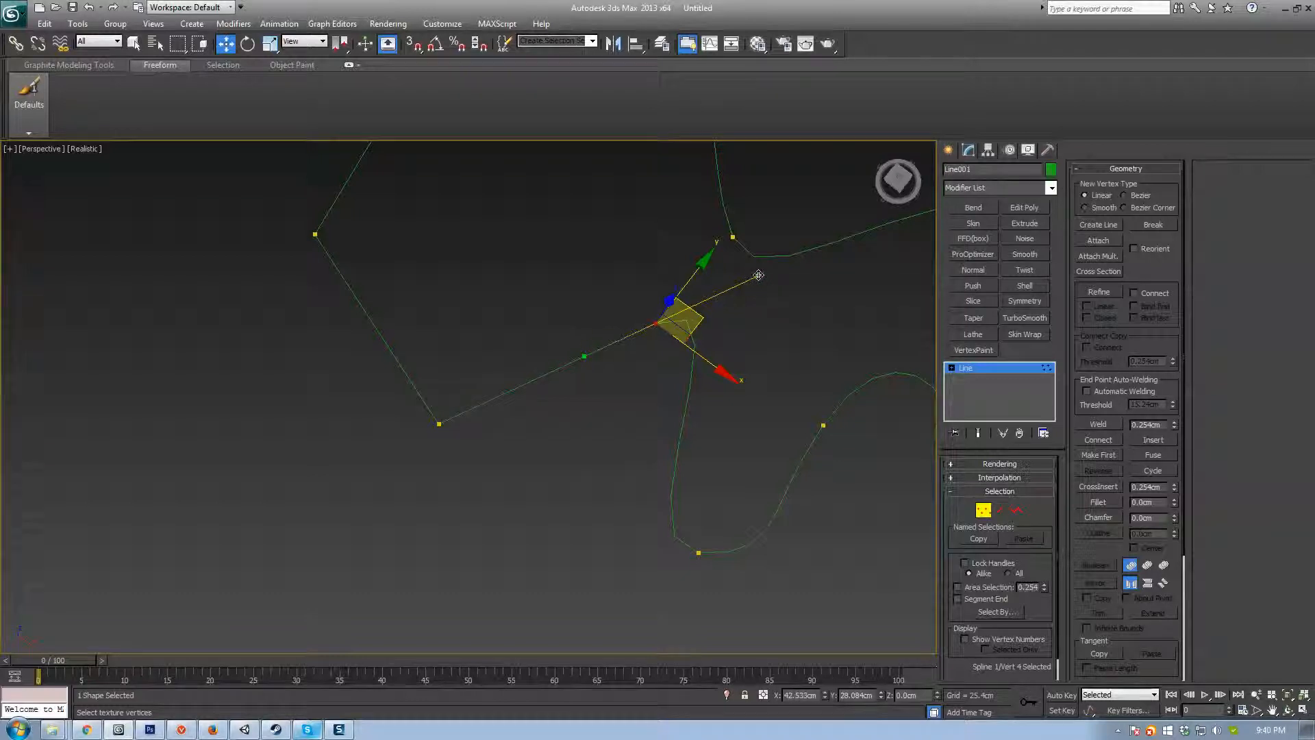
{"action": "left_click_drag", "start_coordinate": [759, 275], "coordinate": [712, 348]}
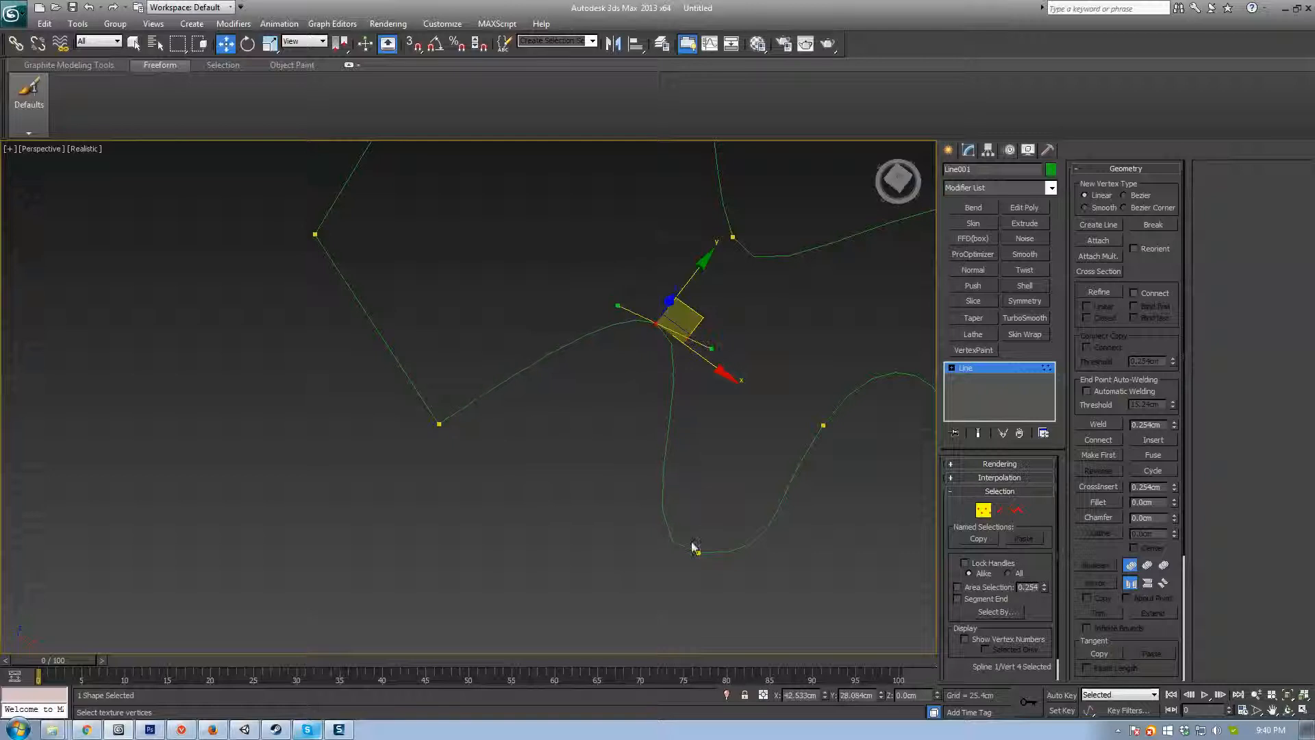
Step: Raise vertex 5 at the bottom of the neighbouring lobe slightly and adjust its Bezier handle
{"action": "left_click", "coordinate": [696, 550]}
{"action": "left_click_drag", "start_coordinate": [770, 522], "coordinate": [739, 529]}
{"action": "left_click", "coordinate": [700, 553]}
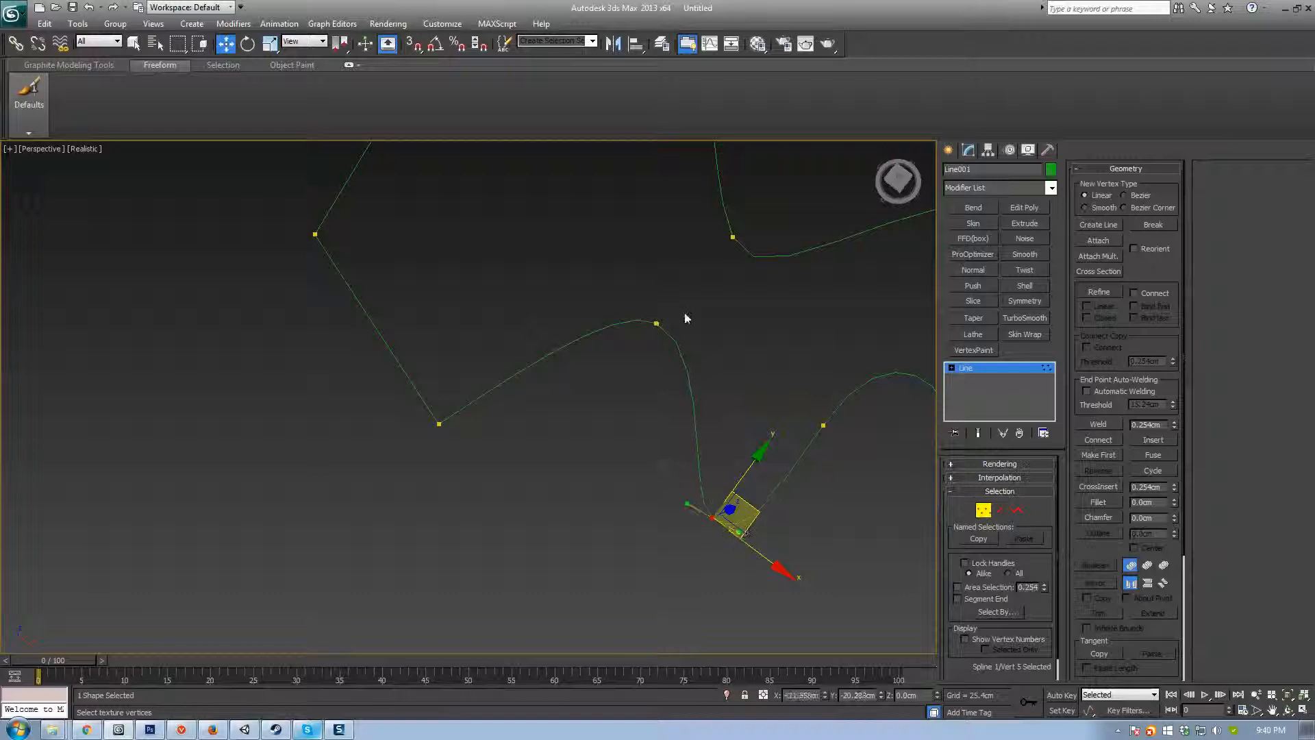
Step: Reset vertex 4 to Corner, then convert it to Bezier Corner for independent handles
{"action": "left_click", "coordinate": [657, 324]}
{"action": "right_click", "coordinate": [650, 323]}
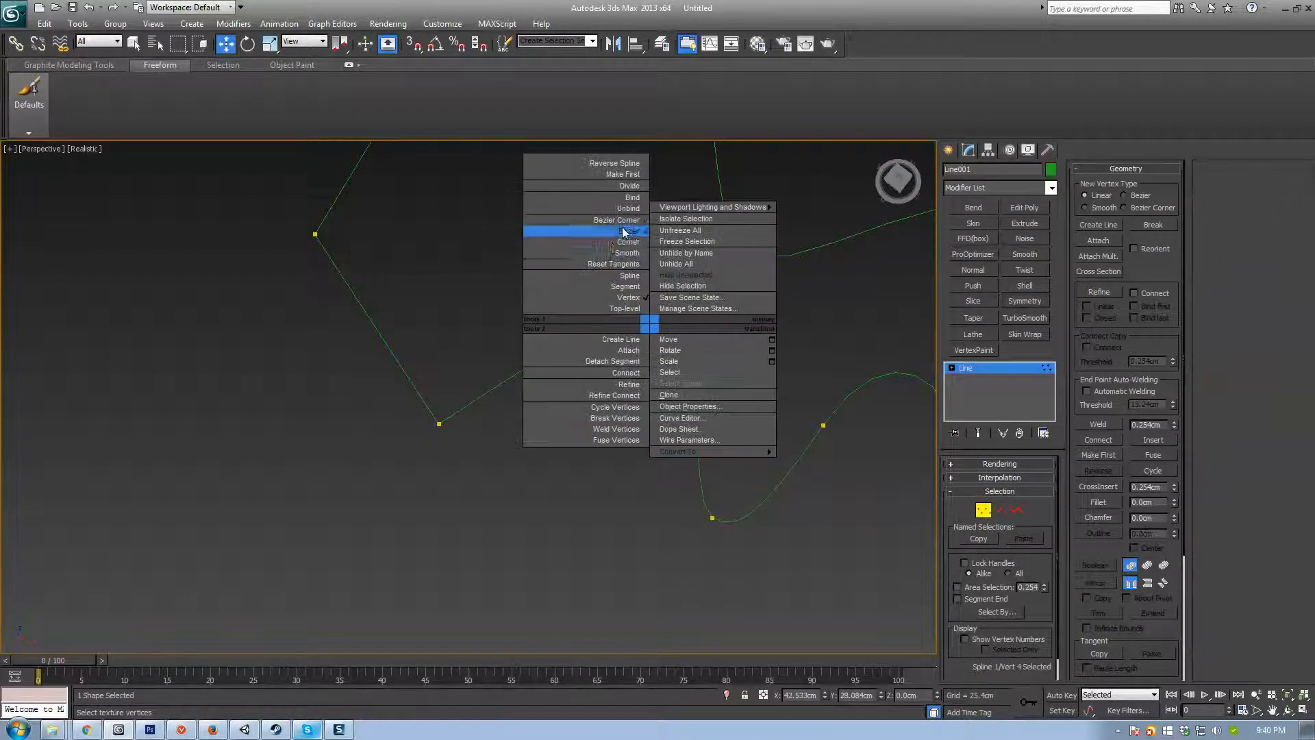
{"action": "left_click", "coordinate": [626, 232]}
{"action": "right_click", "coordinate": [654, 326]}
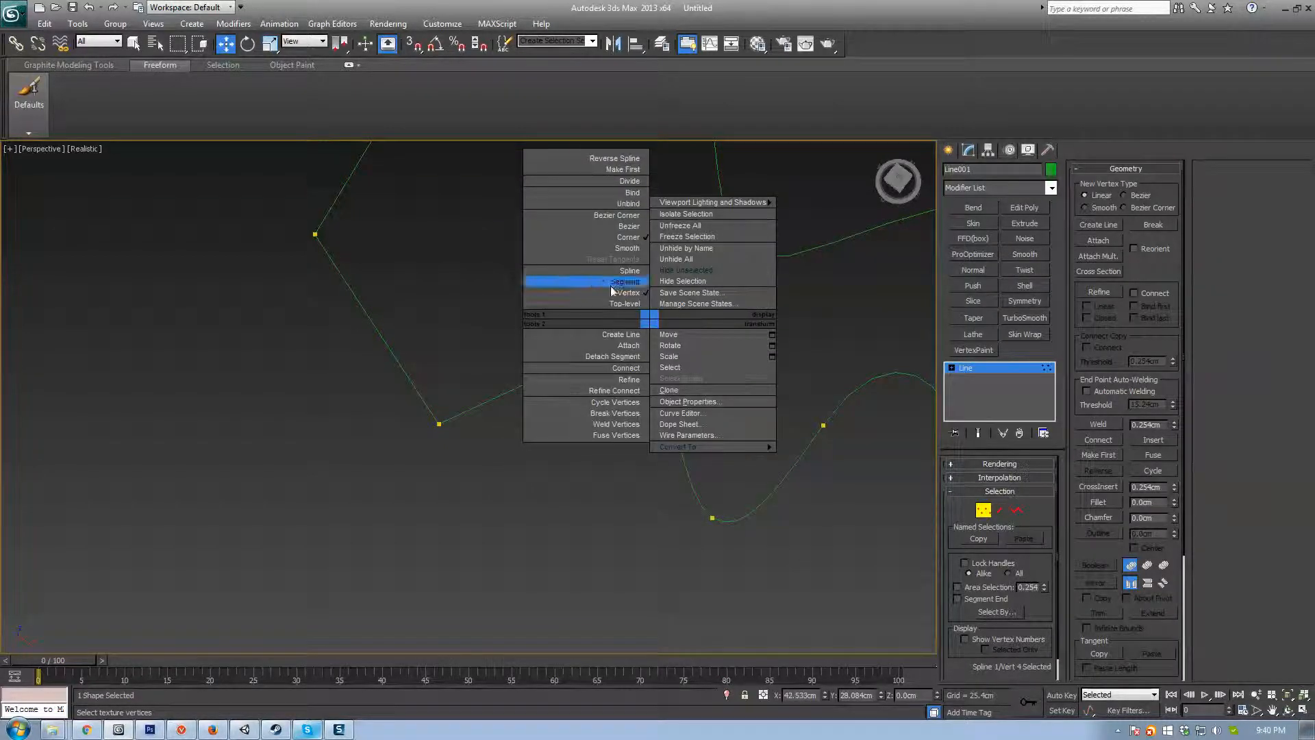
{"action": "left_click", "coordinate": [612, 226]}
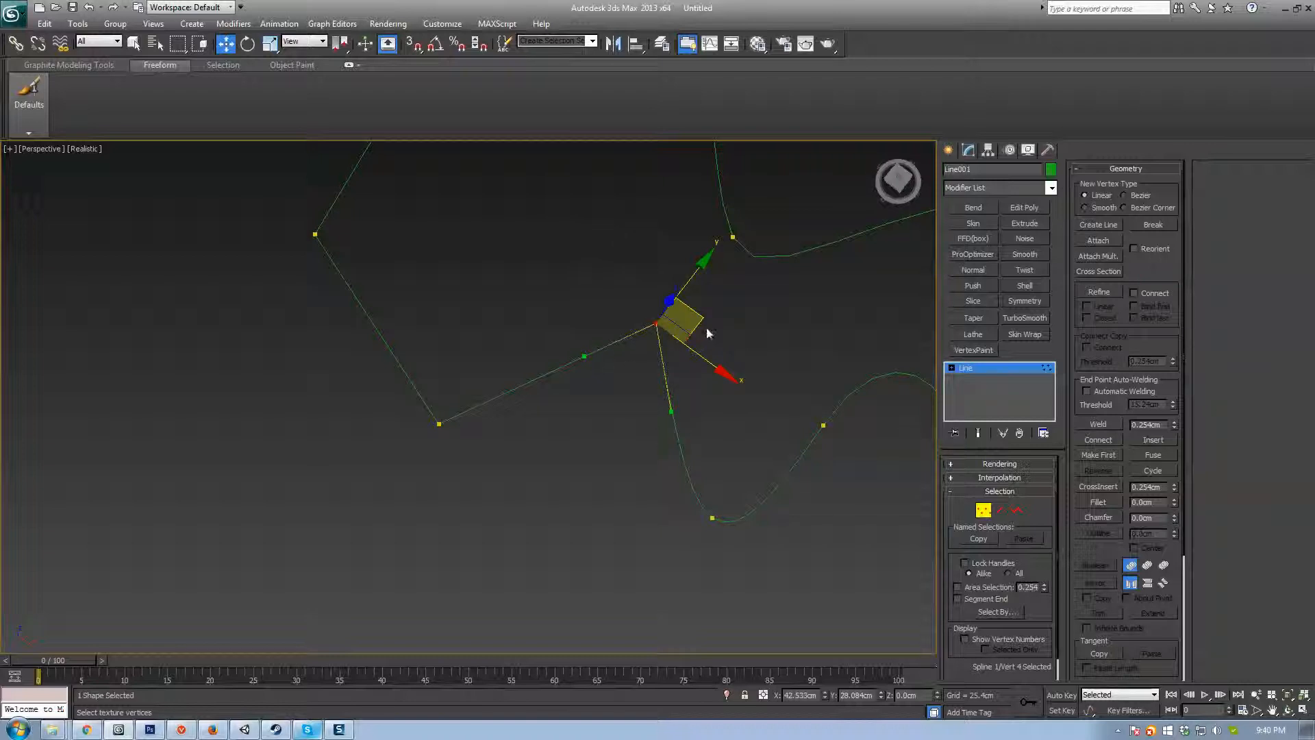
{"action": "middle_click_drag", "start_coordinate": [678, 461], "coordinate": [699, 501]}
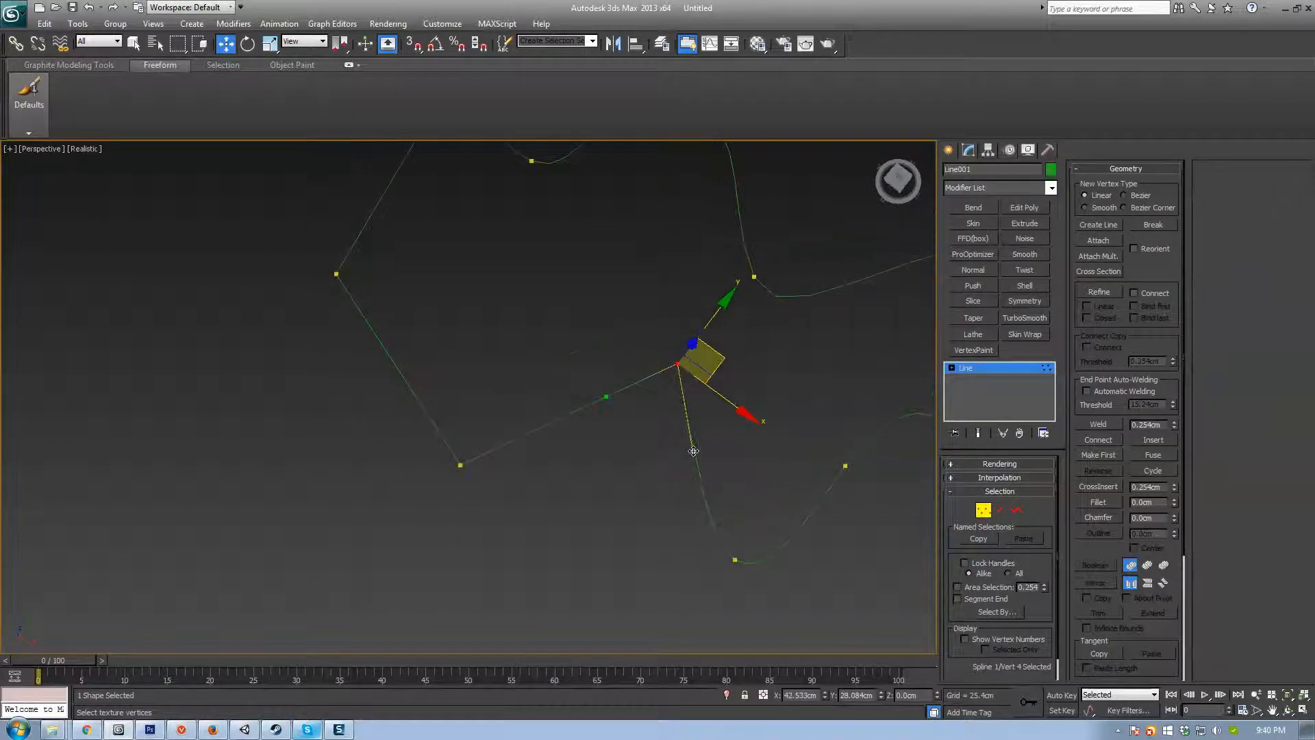
Step: Swing vertex 4's two handles independently to curve both sides of its sharp point, and adjust vertex 5's handle
{"action": "left_click_drag", "start_coordinate": [693, 451], "coordinate": [630, 426]}
{"action": "left_click_drag", "start_coordinate": [626, 418], "coordinate": [614, 320]}
{"action": "mouse_move", "coordinate": [635, 412]}
{"action": "left_mouse_down"}
{"action": "mouse_move", "coordinate": [608, 417]}
{"action": "mouse_move", "coordinate": [622, 414]}
{"action": "left_mouse_up"}
{"action": "left_click", "coordinate": [736, 559]}
{"action": "left_click_drag", "start_coordinate": [714, 547], "coordinate": [664, 539]}
Step: Convert vertex 3 at the lower pointed corner of the line to Smooth
{"action": "middle_click_drag", "start_coordinate": [508, 495], "coordinate": [654, 527]}
{"action": "scroll", "coordinate": [666, 461], "scroll_direction": "down", "scroll_amount": 2}
{"action": "left_click", "coordinate": [563, 465]}
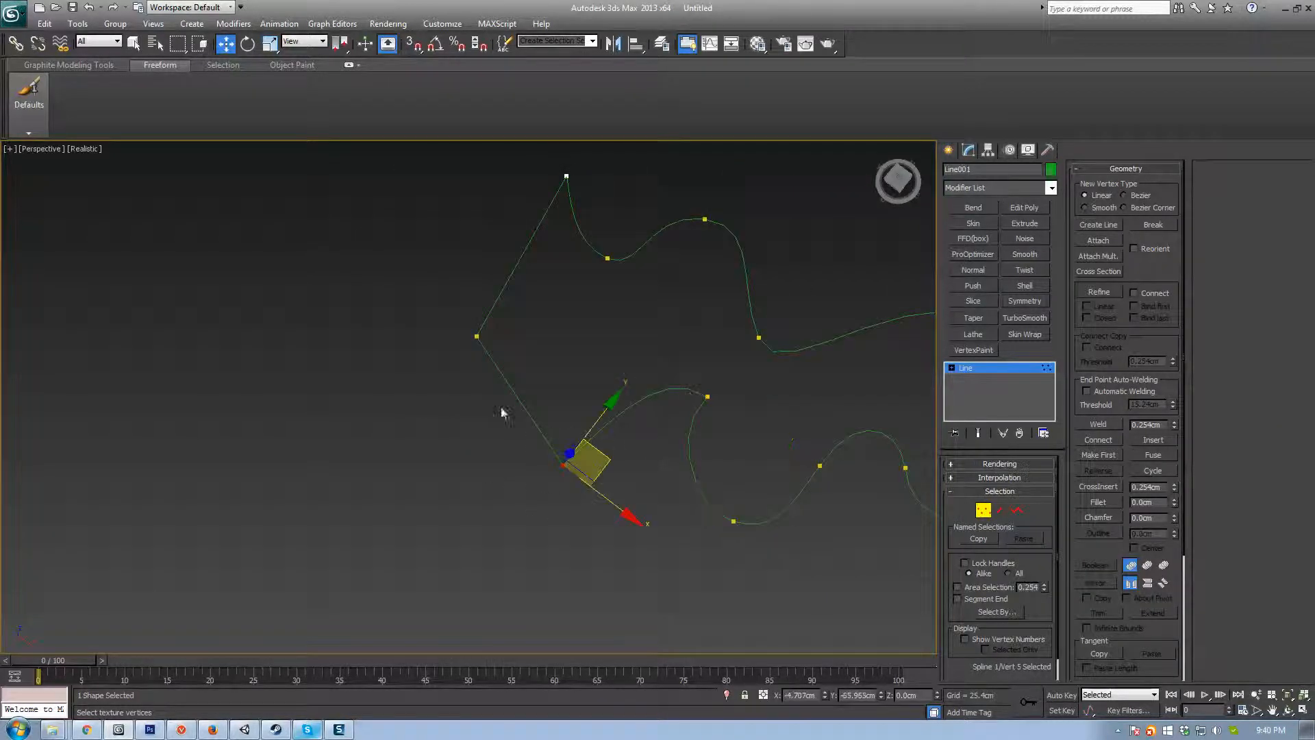
{"action": "scroll", "coordinate": [500, 410], "scroll_direction": "up", "scroll_amount": 2}
{"action": "right_click", "coordinate": [605, 505]}
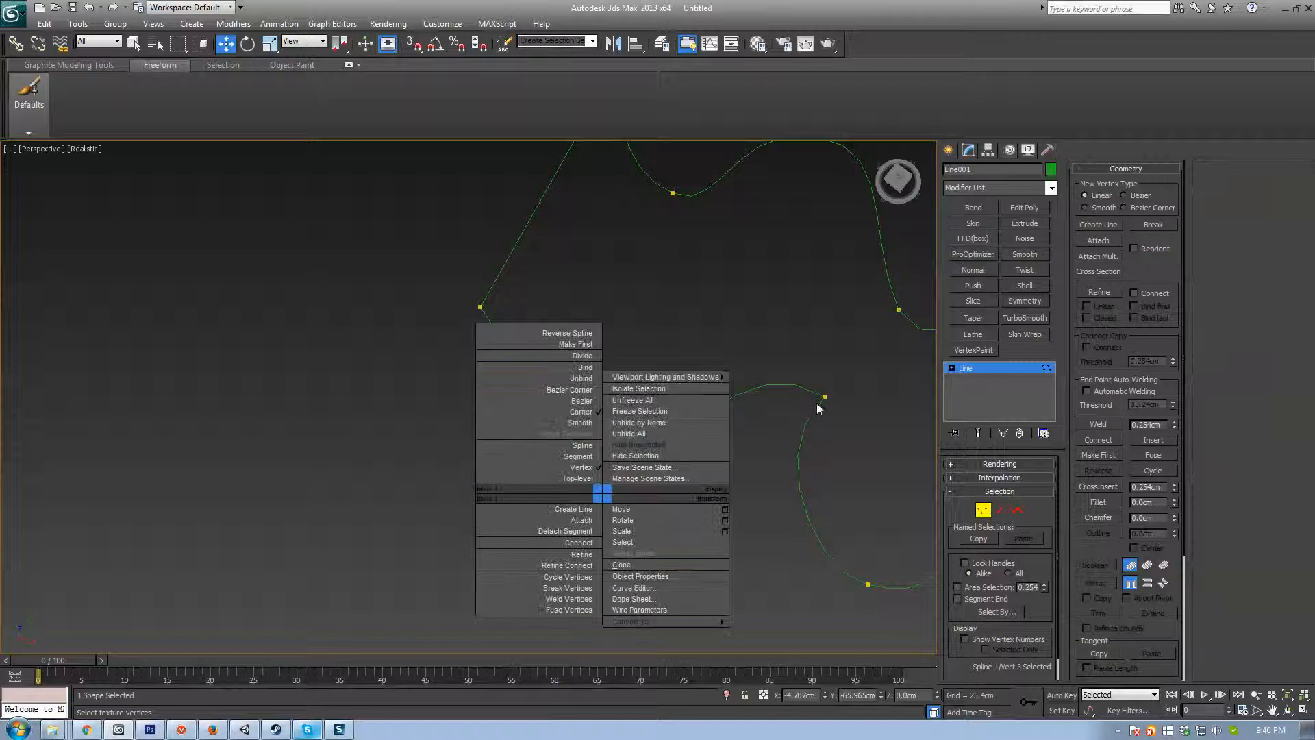
{"action": "left_click", "coordinate": [590, 425]}
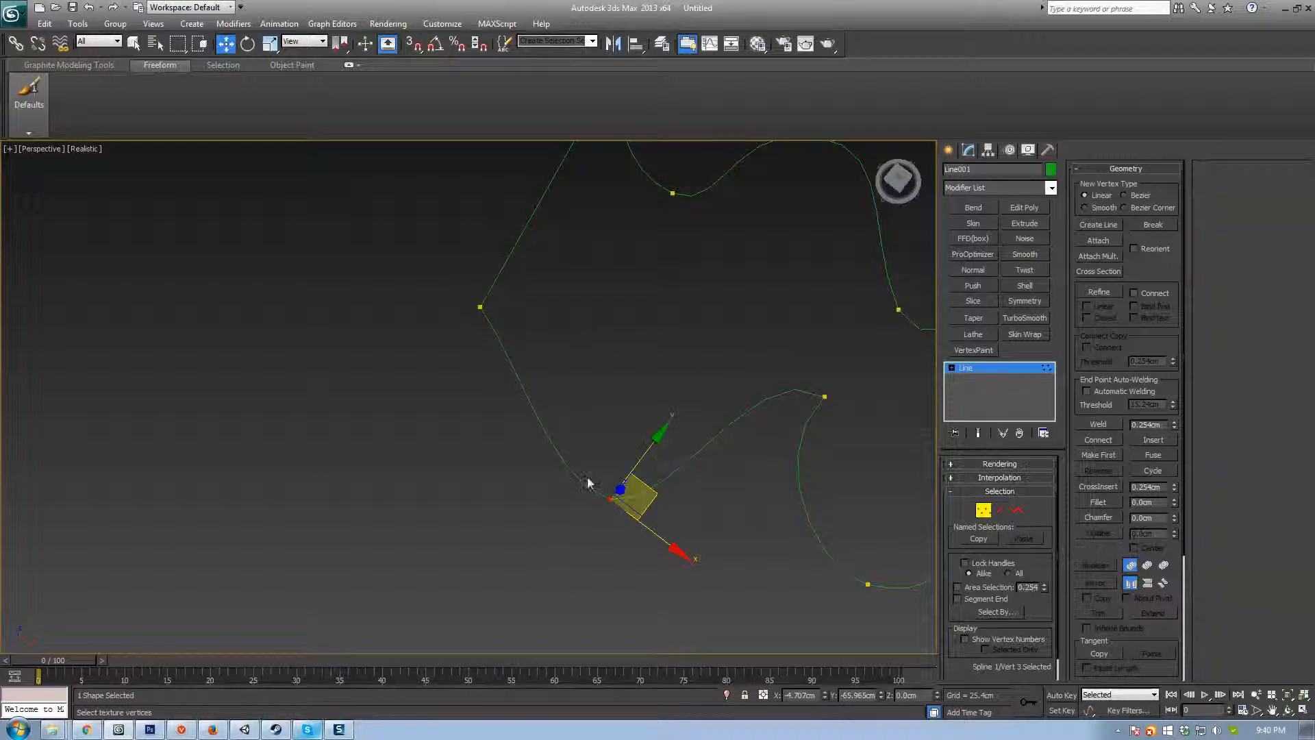
Step: Move the smooth vertex 3 close to vertex 4 and back outward, trying and undoing a change to vertex 4's handle
{"action": "left_click_drag", "start_coordinate": [651, 500], "coordinate": [837, 410]}
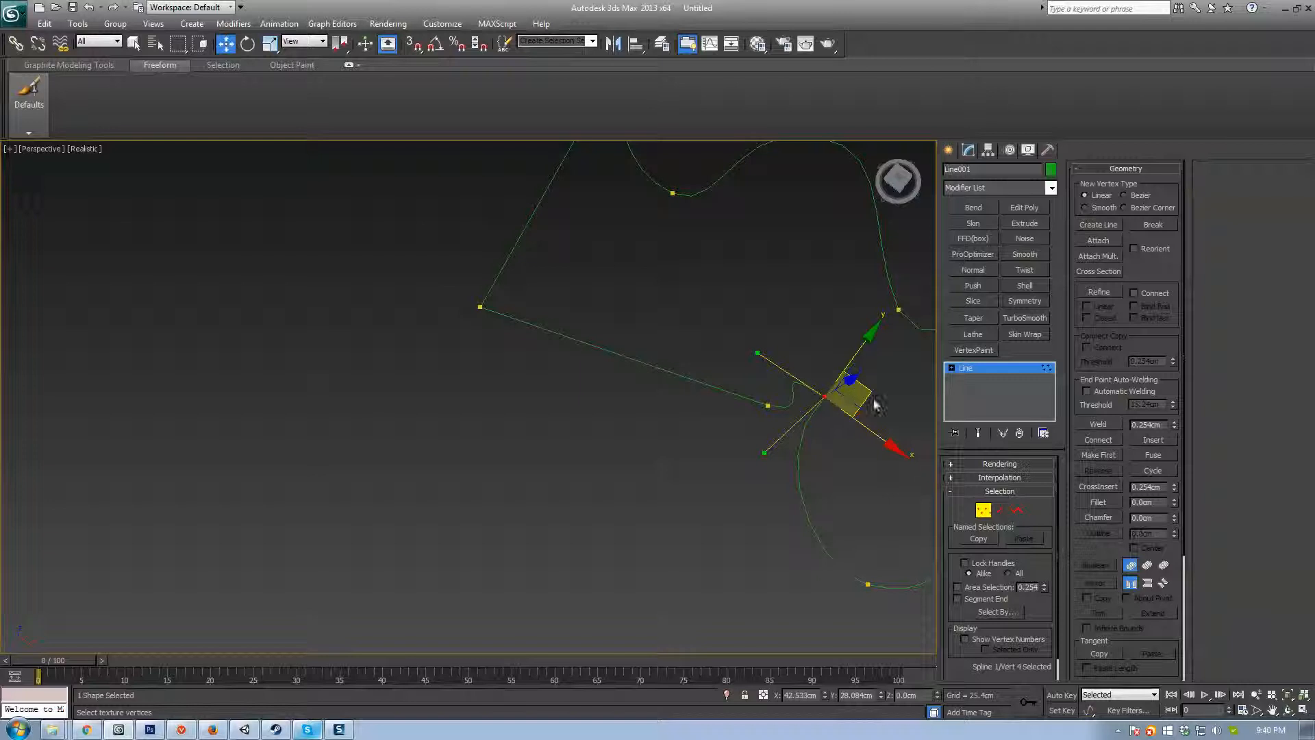
{"action": "left_click_drag", "start_coordinate": [766, 352], "coordinate": [821, 390]}
{"action": "key", "text": "ctrl+z"}
{"action": "left_click", "coordinate": [770, 402]}
{"action": "left_click", "coordinate": [769, 404]}
{"action": "left_click_drag", "start_coordinate": [813, 404], "coordinate": [615, 463]}
Step: Convert vertex 2 at the outer corner to Bezier, rotate its handles nearly vertical and move the vertex outward
{"action": "left_click", "coordinate": [481, 306]}
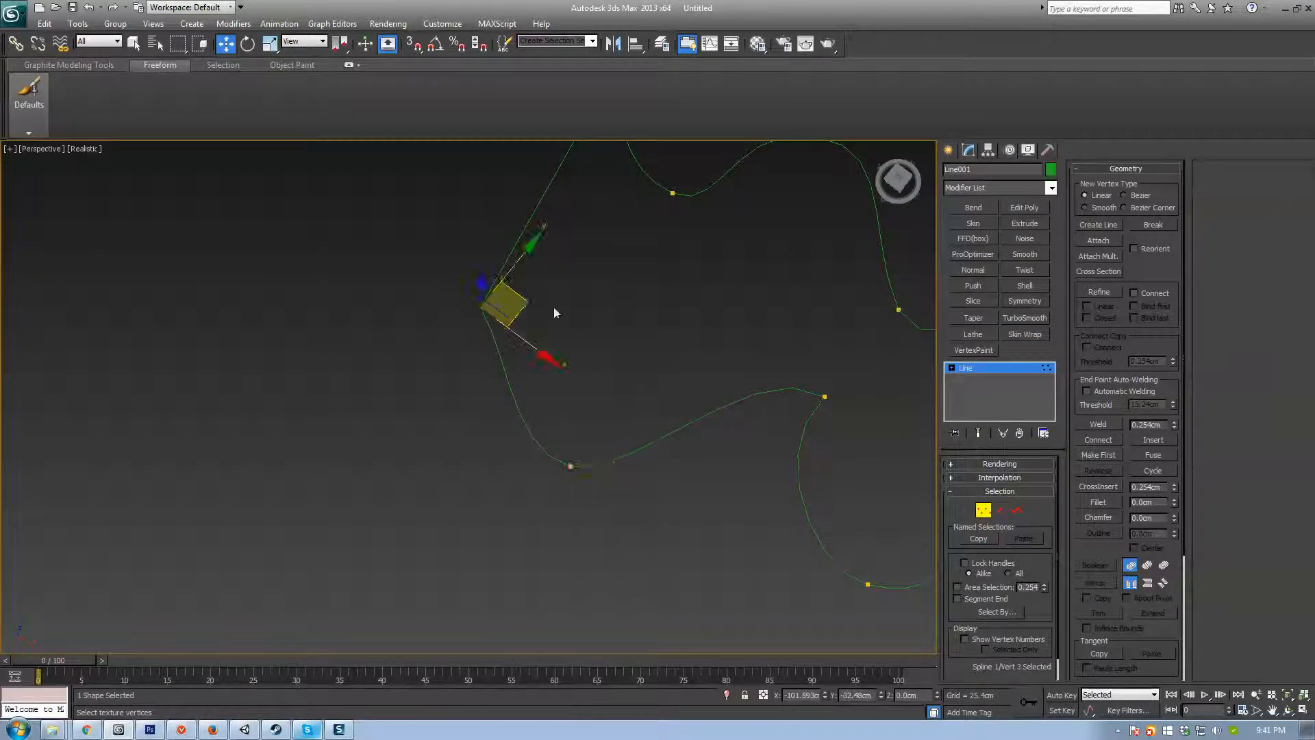
{"action": "middle_click_drag", "start_coordinate": [558, 308], "coordinate": [601, 375]}
{"action": "right_click", "coordinate": [527, 378]}
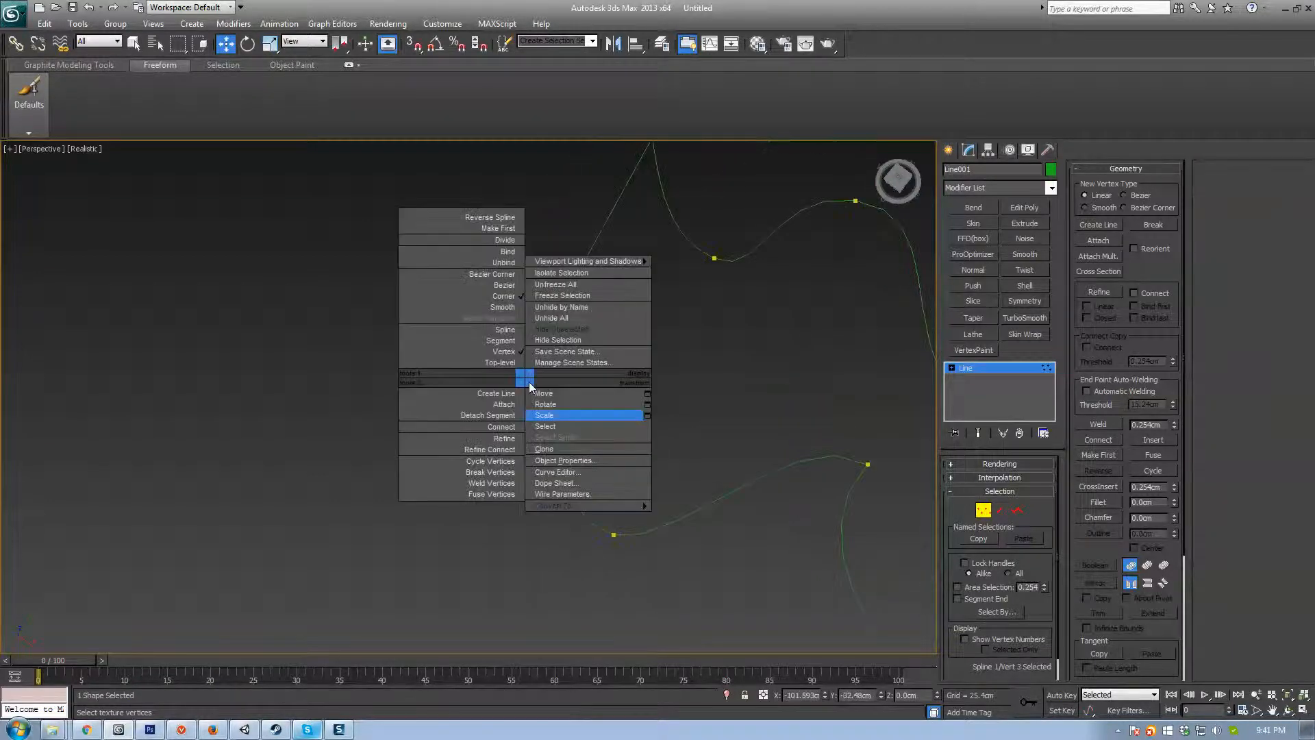
{"action": "left_click", "coordinate": [494, 297]}
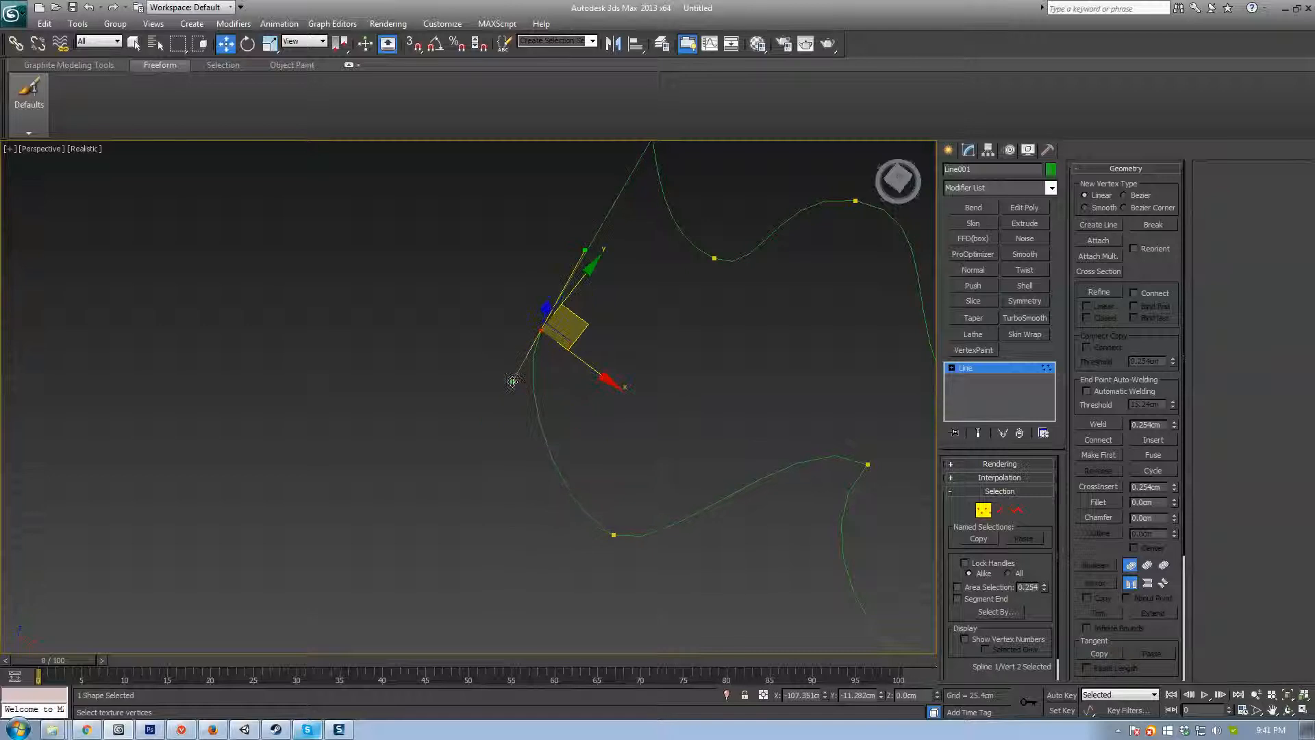
{"action": "left_click_drag", "start_coordinate": [512, 382], "coordinate": [537, 402]}
{"action": "left_click_drag", "start_coordinate": [579, 331], "coordinate": [533, 337]}
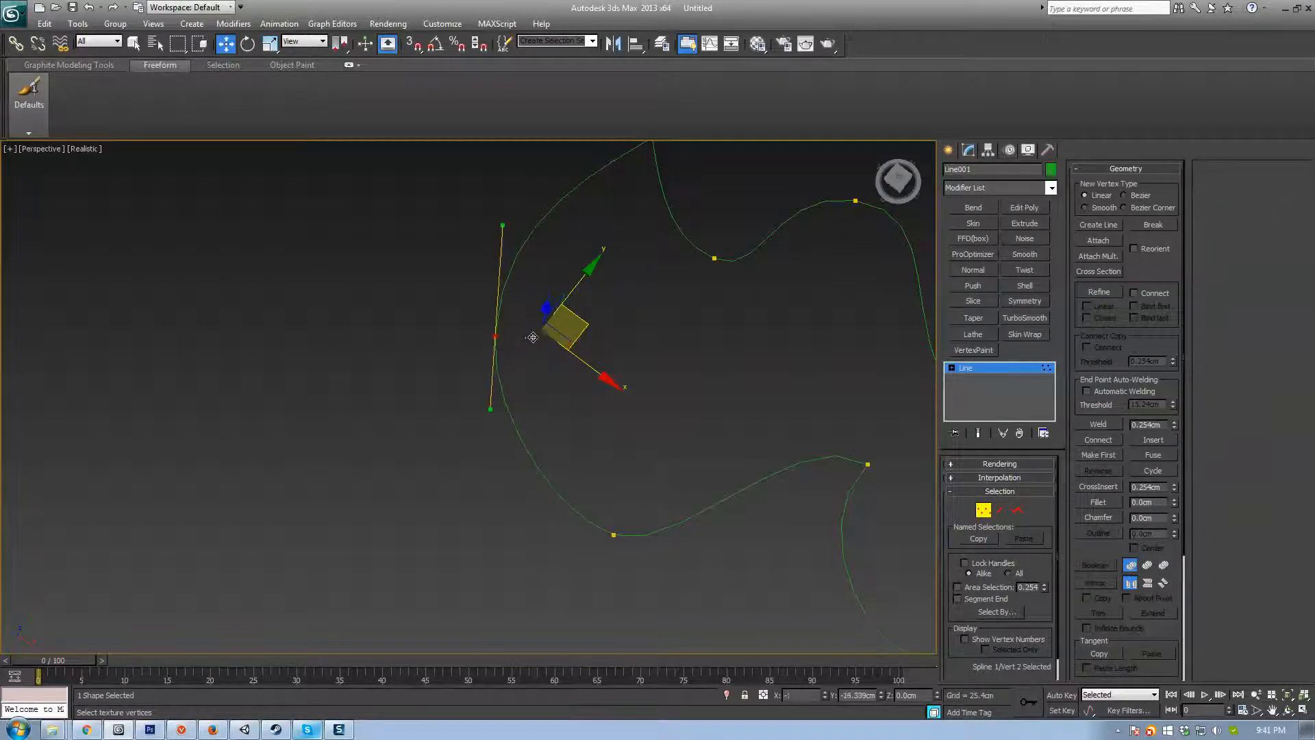
Step: Reposition the smooth vertex 3 to even out the curve between vertices 2 and 4
{"action": "scroll", "coordinate": [533, 337], "scroll_direction": "down", "scroll_amount": 2}
{"action": "left_click_drag", "start_coordinate": [557, 505], "coordinate": [606, 479]}
{"action": "left_click", "coordinate": [613, 488]}
{"action": "left_click", "coordinate": [567, 489]}
{"action": "middle_click_drag", "start_coordinate": [605, 479], "coordinate": [462, 464]}
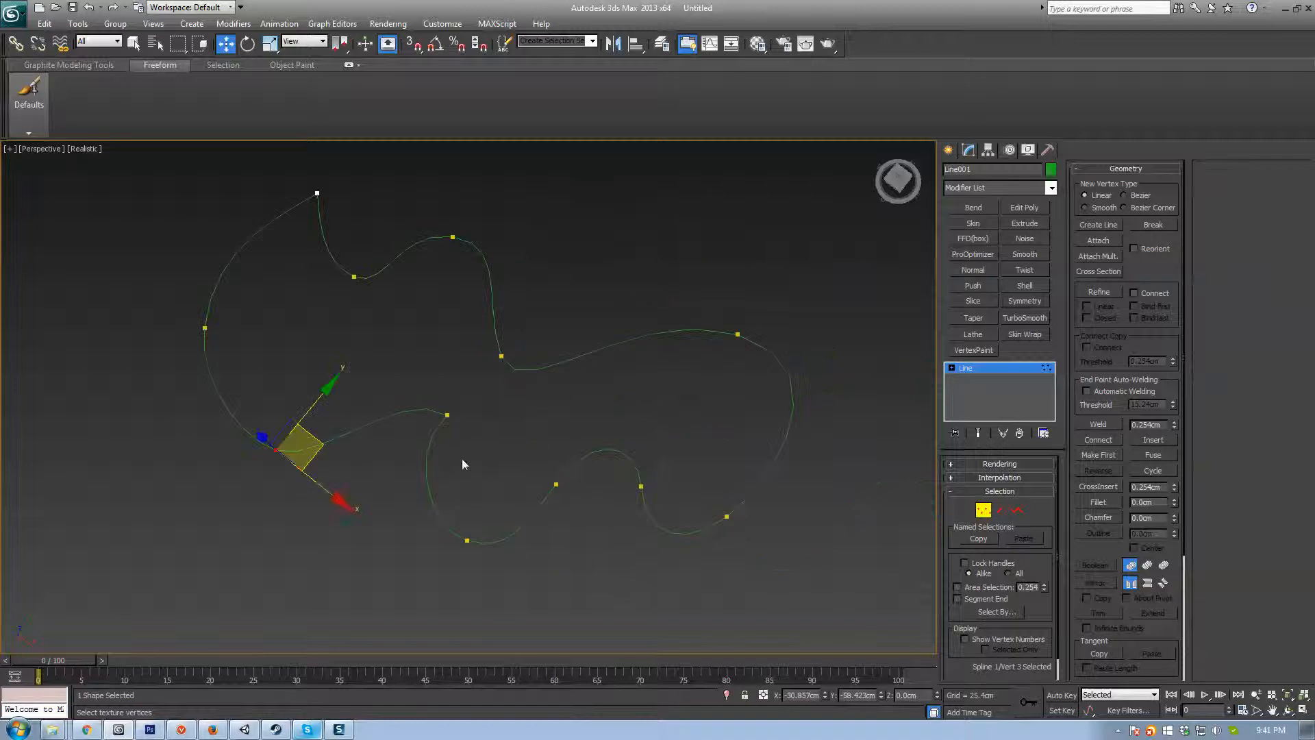
{"action": "left_click_drag", "start_coordinate": [322, 446], "coordinate": [331, 434]}
Step: Leave vertex editing and delete the free-form line
{"action": "scroll", "coordinate": [596, 421], "scroll_direction": "down", "scroll_amount": 3}
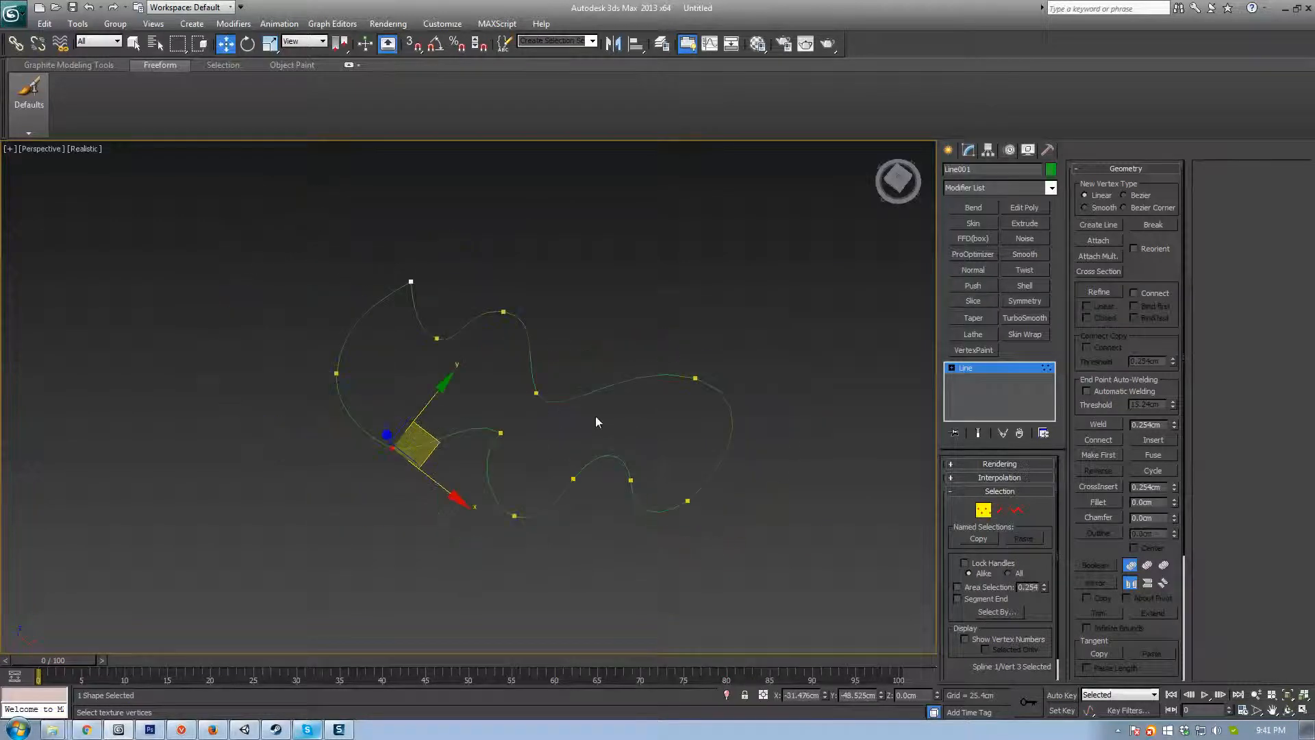
{"action": "middle_click_drag", "start_coordinate": [459, 322], "coordinate": [376, 212]}
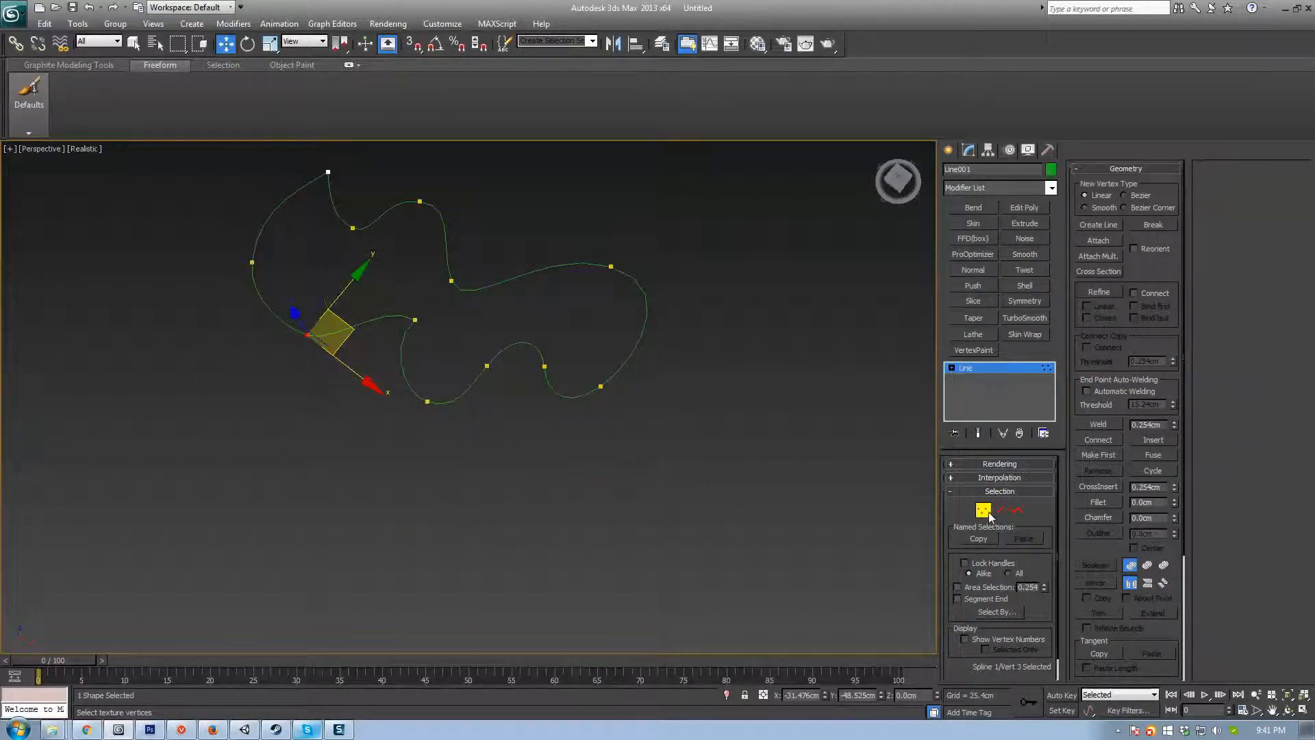
{"action": "scroll", "coordinate": [822, 444], "scroll_direction": "up", "scroll_amount": 3}
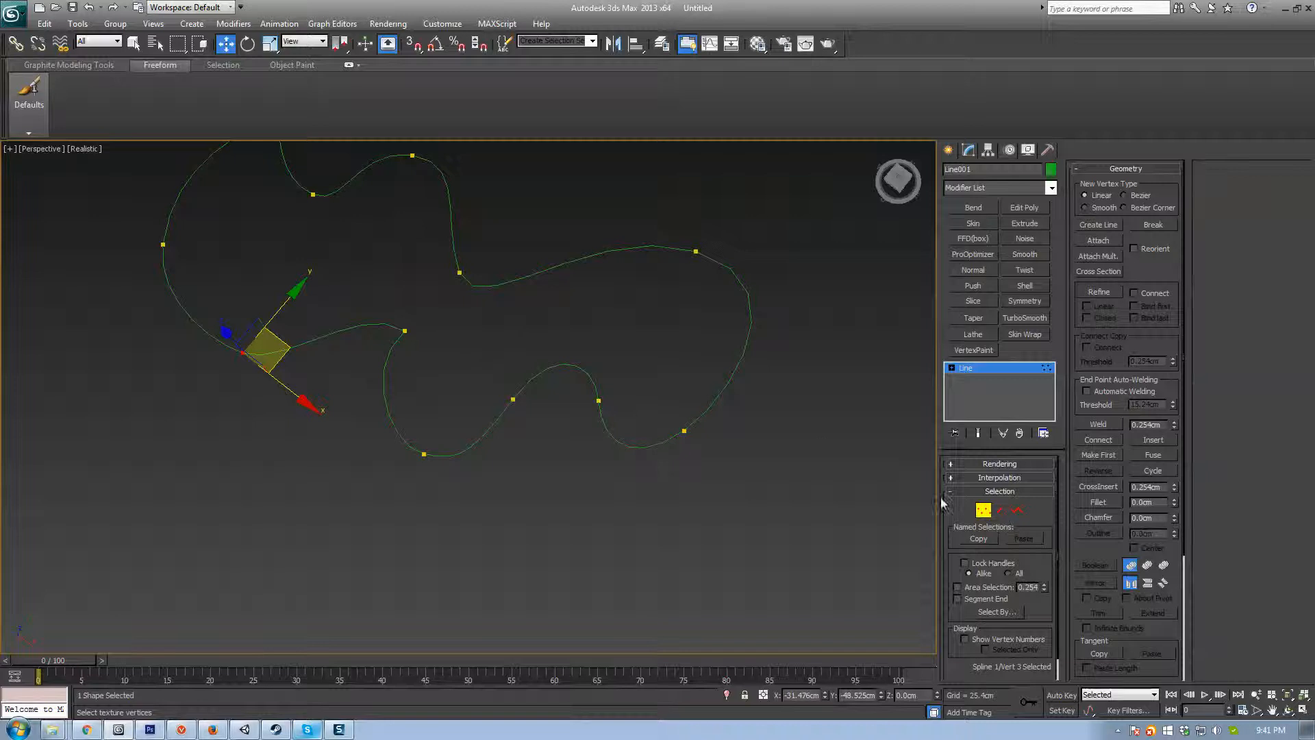
{"action": "left_click", "coordinate": [983, 510]}
{"action": "scroll", "coordinate": [629, 410], "scroll_direction": "down", "scroll_amount": 4}
{"action": "key", "text": "Delete"}
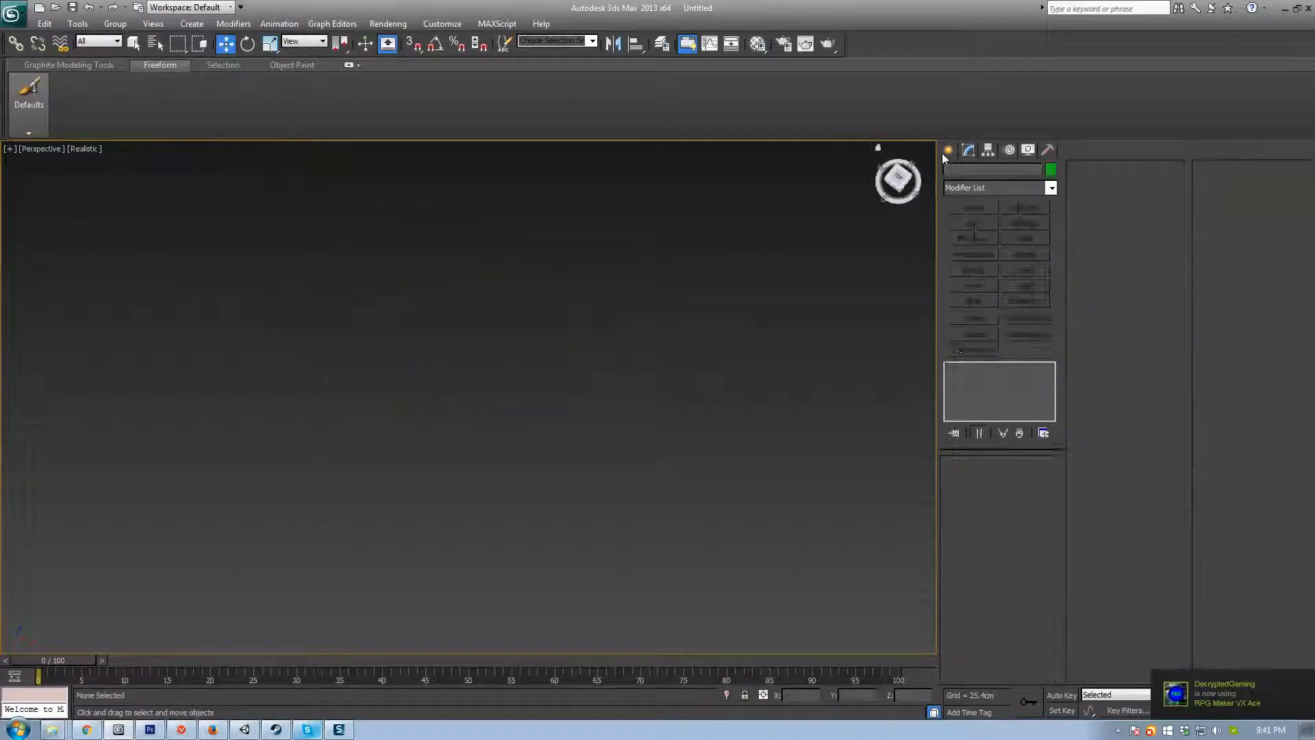
Step: Start a new line at the flame's base and trace its curved outer edge up to the tall tip
{"action": "left_click", "coordinate": [949, 151]}
{"action": "left_click", "coordinate": [979, 250]}
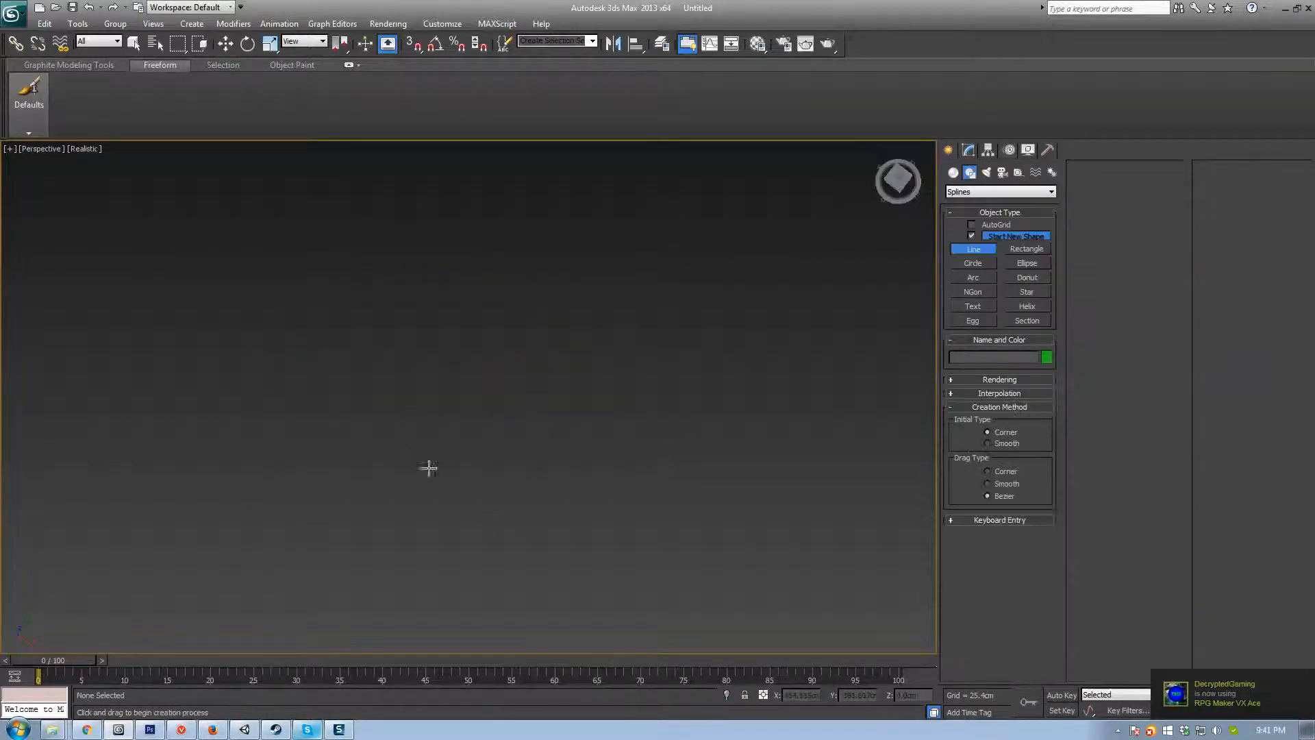
{"action": "left_click", "coordinate": [459, 486]}
{"action": "left_click", "coordinate": [421, 431]}
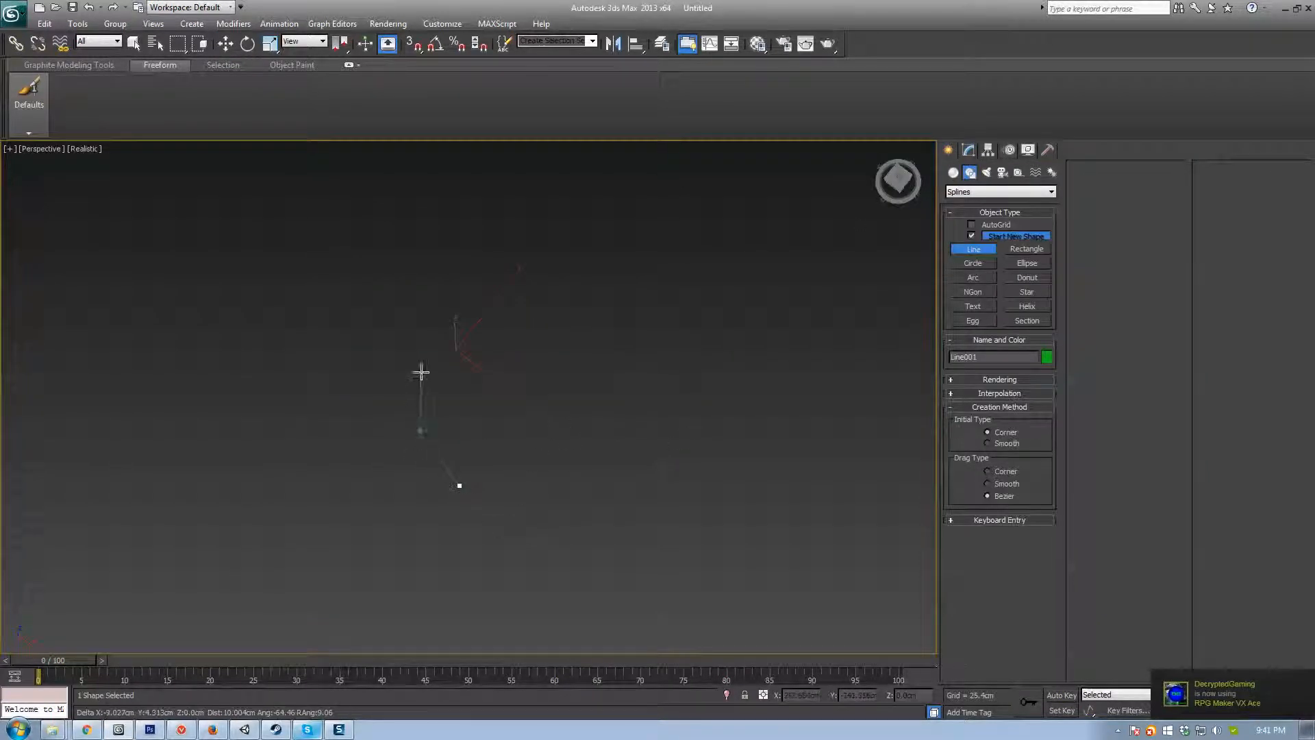
{"action": "left_click", "coordinate": [461, 318]}
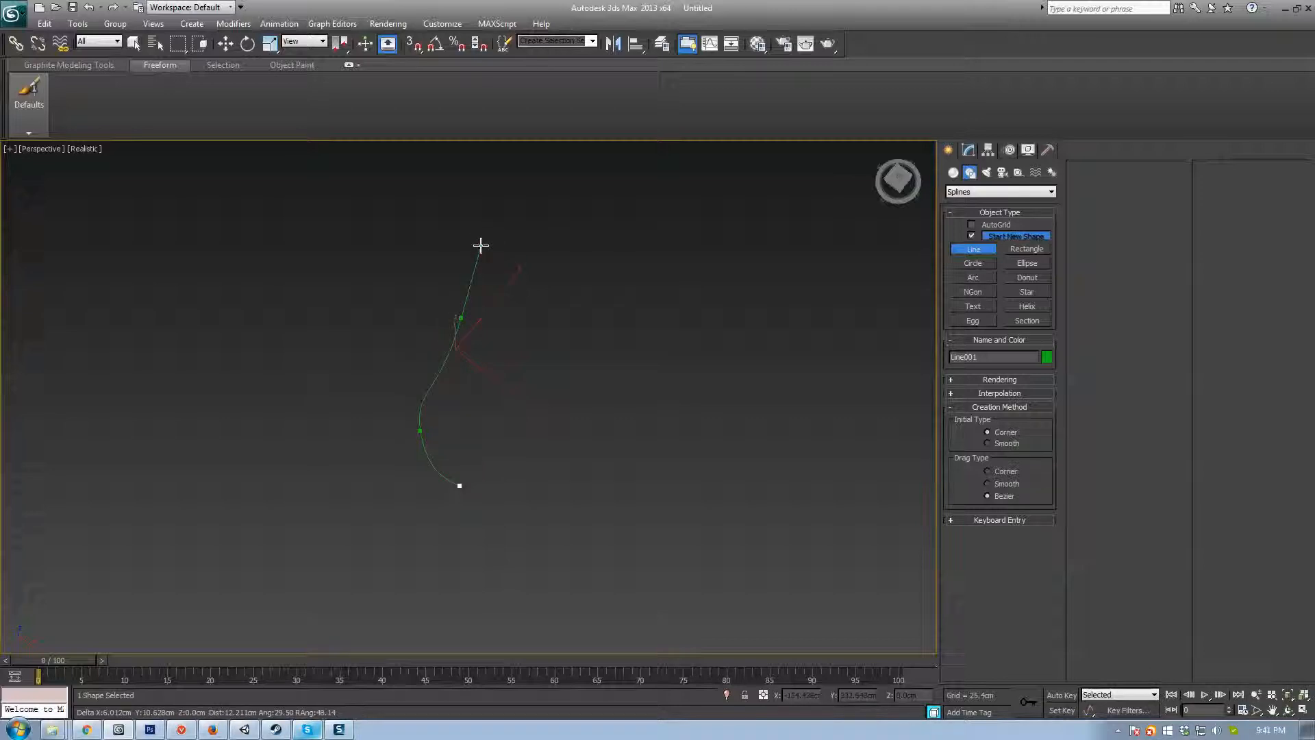
{"action": "left_click", "coordinate": [422, 204]}
Step: Continue the line through the notch and the shorter flame tip, round the base and close the spline
{"action": "left_click", "coordinate": [510, 287]}
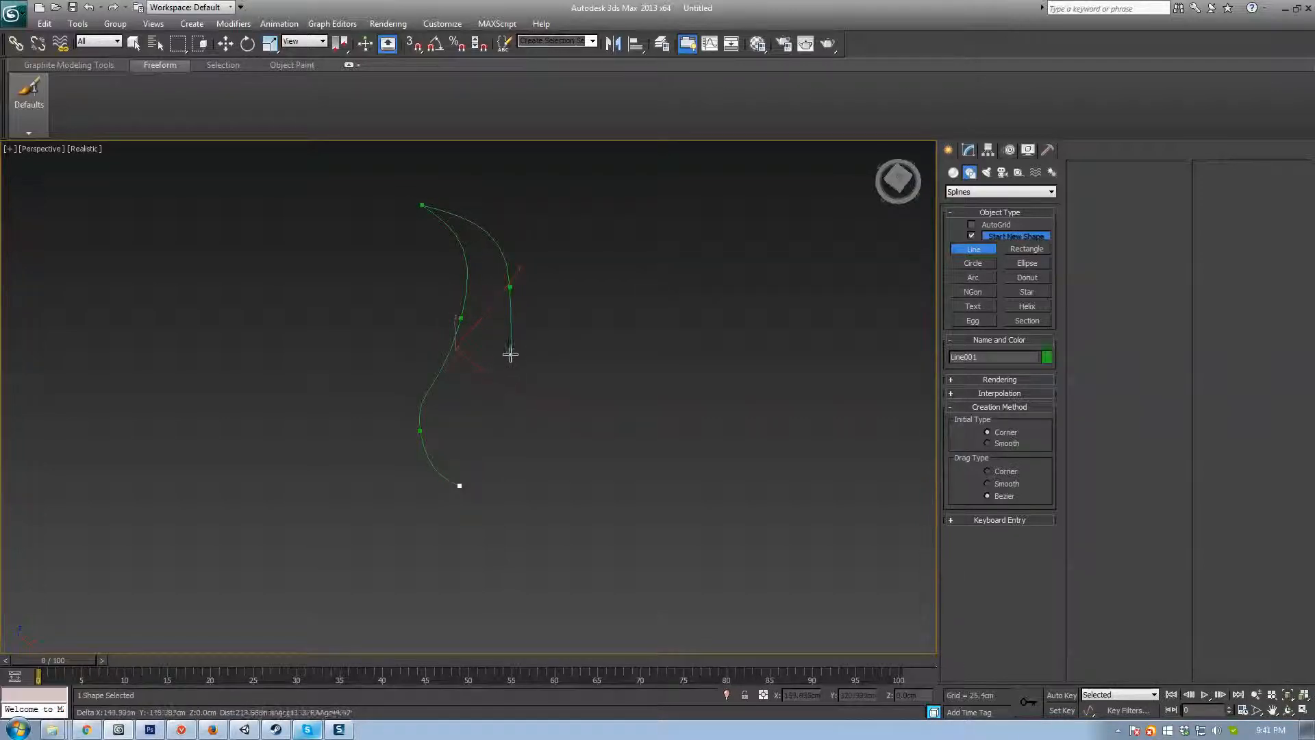
{"action": "left_click", "coordinate": [508, 356]}
{"action": "left_click", "coordinate": [539, 303]}
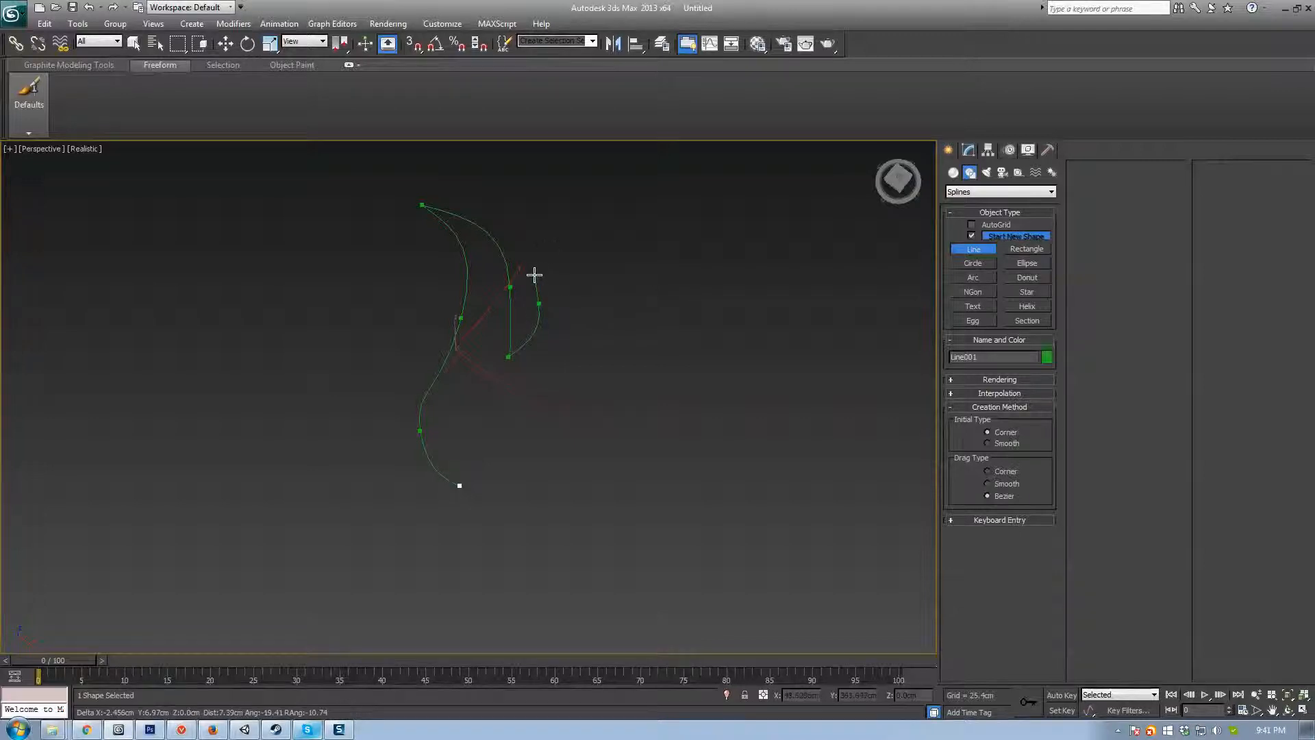
{"action": "left_click", "coordinate": [558, 245]}
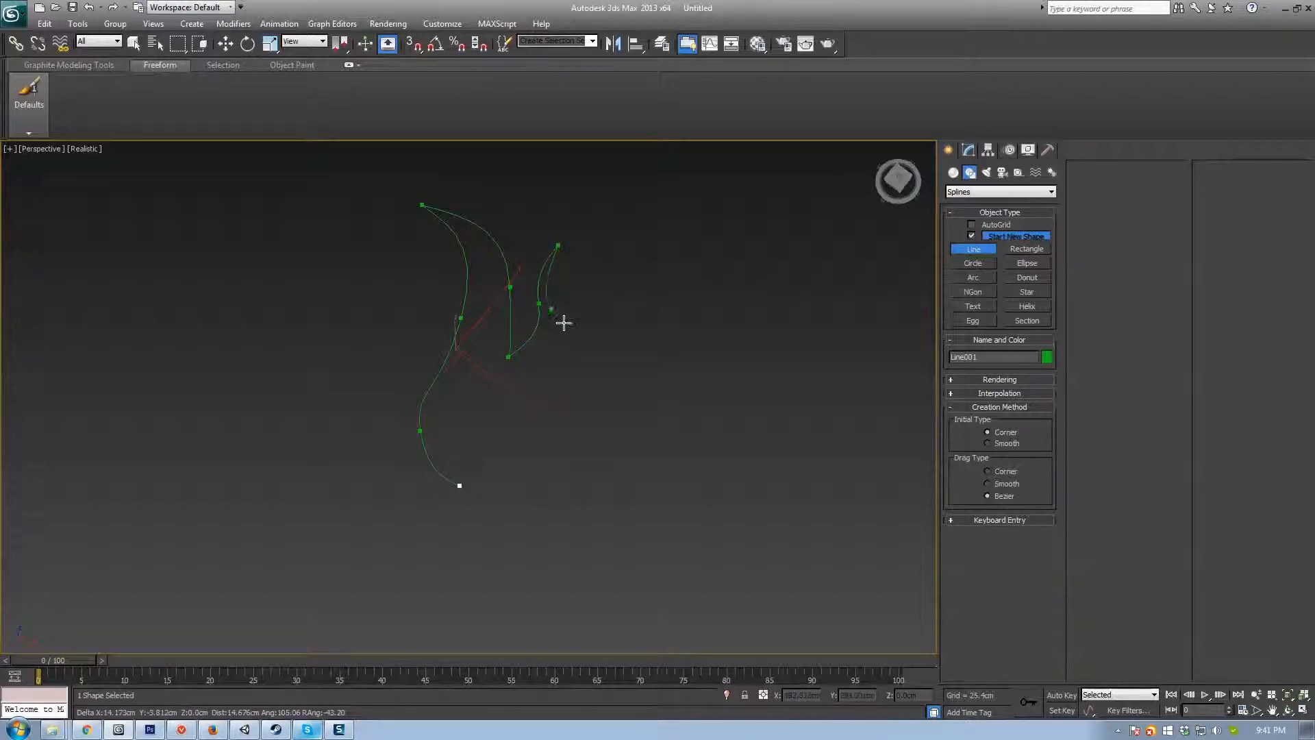
{"action": "left_click", "coordinate": [588, 464]}
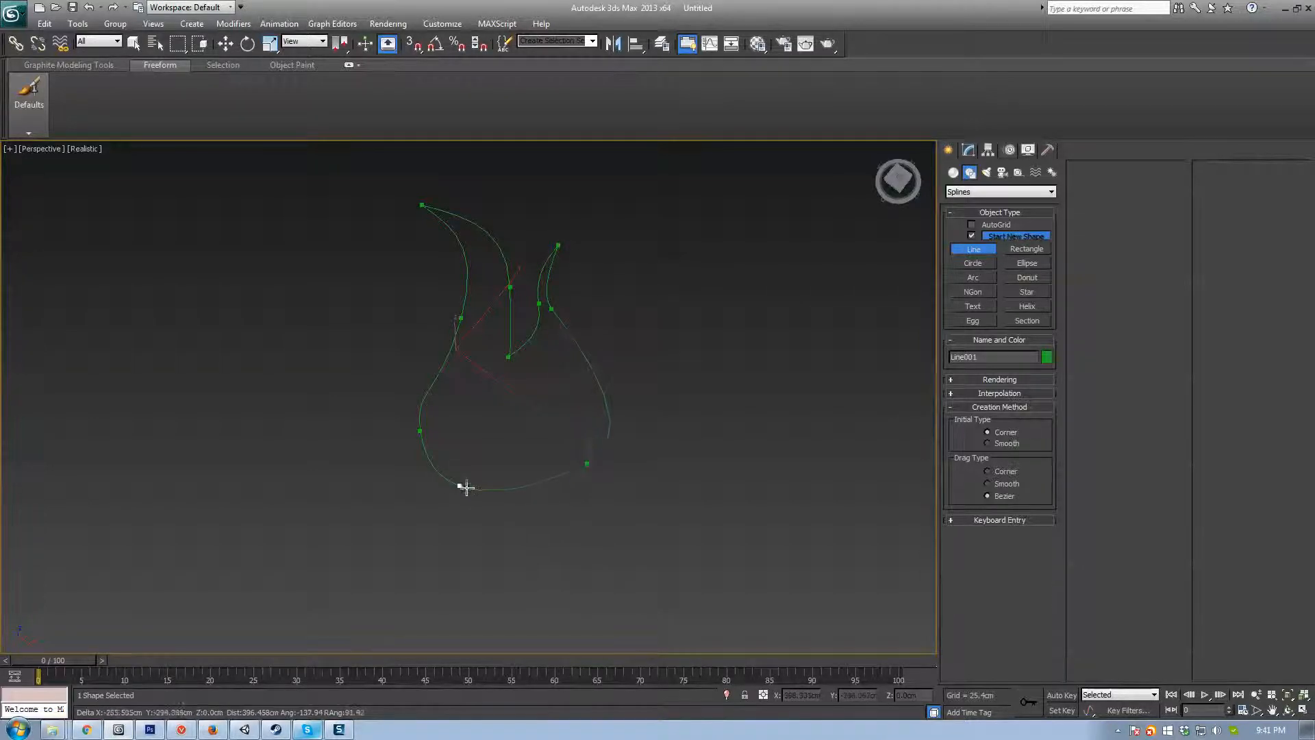
{"action": "left_click", "coordinate": [457, 486]}
{"action": "left_click", "coordinate": [627, 405]}
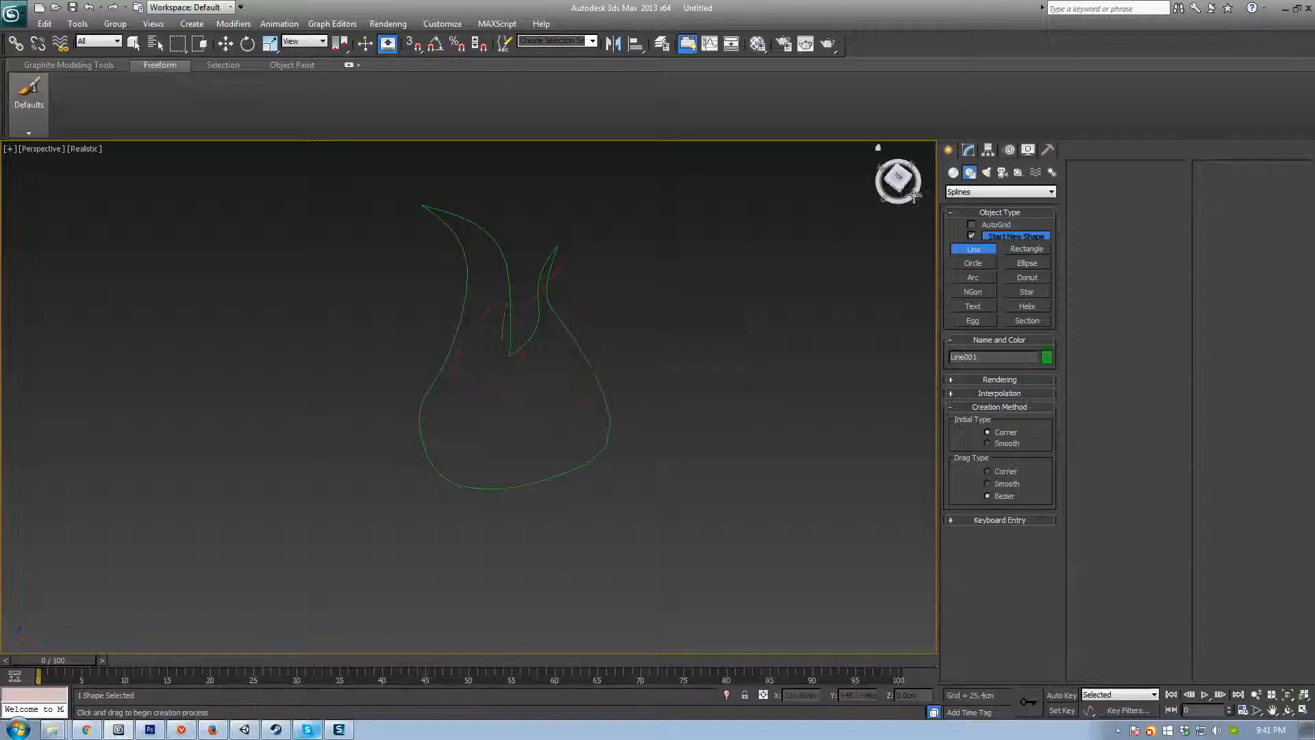
Step: Enter vertex editing on the flame shape and adjust vertex 10 and its Bezier handle at the base
{"action": "left_click", "coordinate": [969, 152]}
{"action": "key", "text": "w"}
{"action": "left_click", "coordinate": [983, 510]}
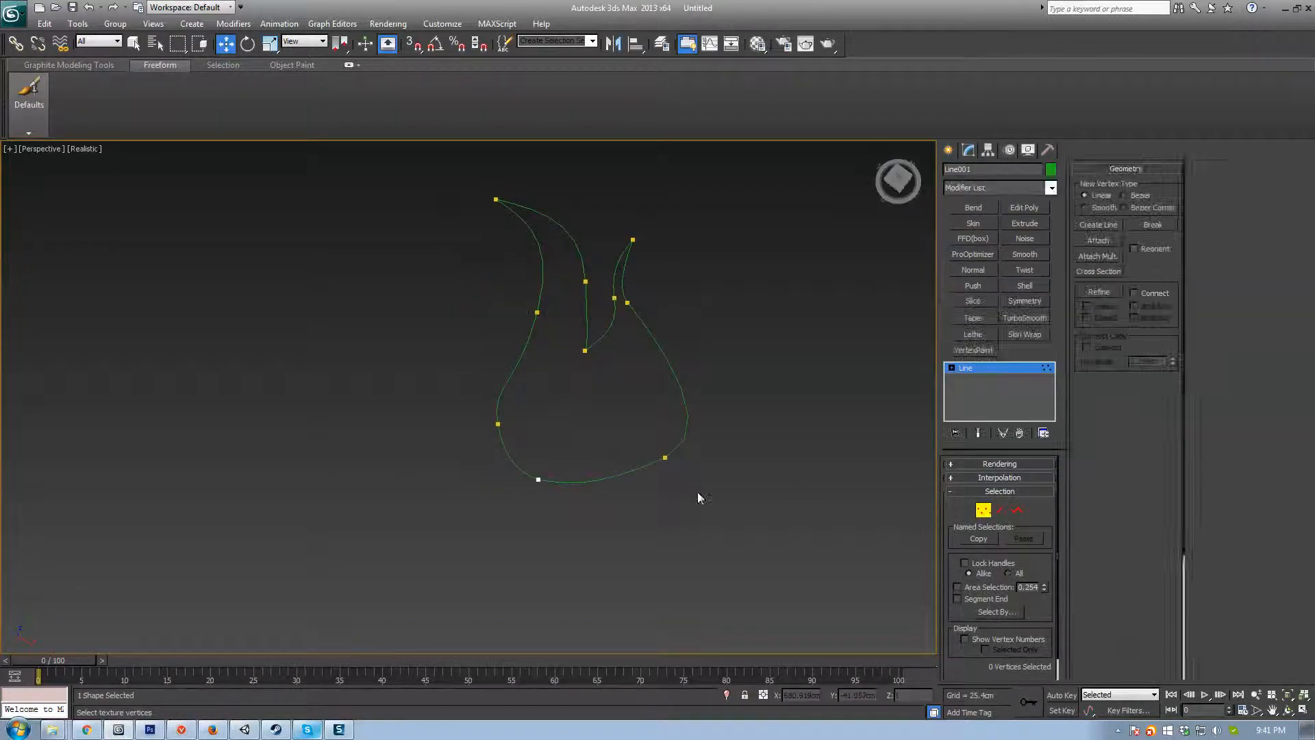
{"action": "left_click_drag", "start_coordinate": [713, 449], "coordinate": [591, 501]}
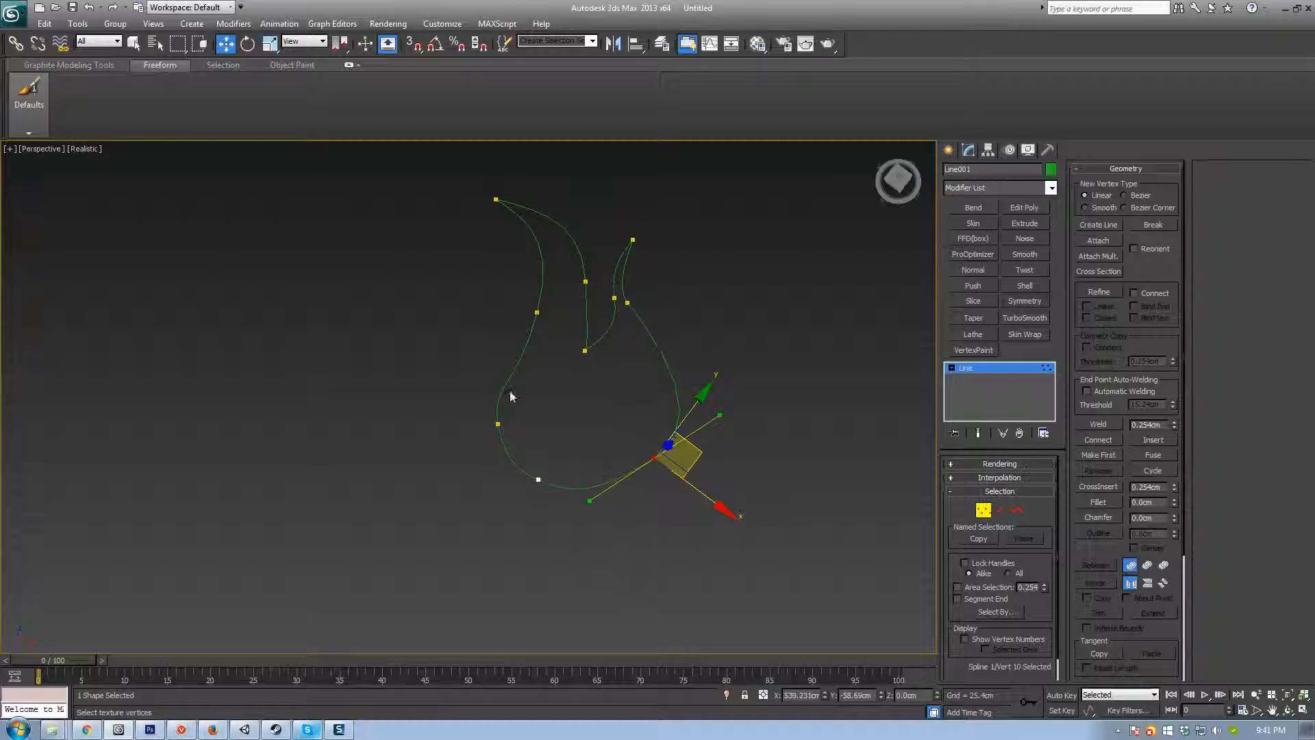
Step: Reposition vertex 2 on the flame's outer bulge and adjust the Bezier handle of vertex 3 above it to smooth that side
{"action": "left_click_drag", "start_coordinate": [481, 429], "coordinate": [529, 406]}
{"action": "left_click_drag", "start_coordinate": [499, 456], "coordinate": [502, 461]}
{"action": "left_click_drag", "start_coordinate": [532, 330], "coordinate": [565, 314]}
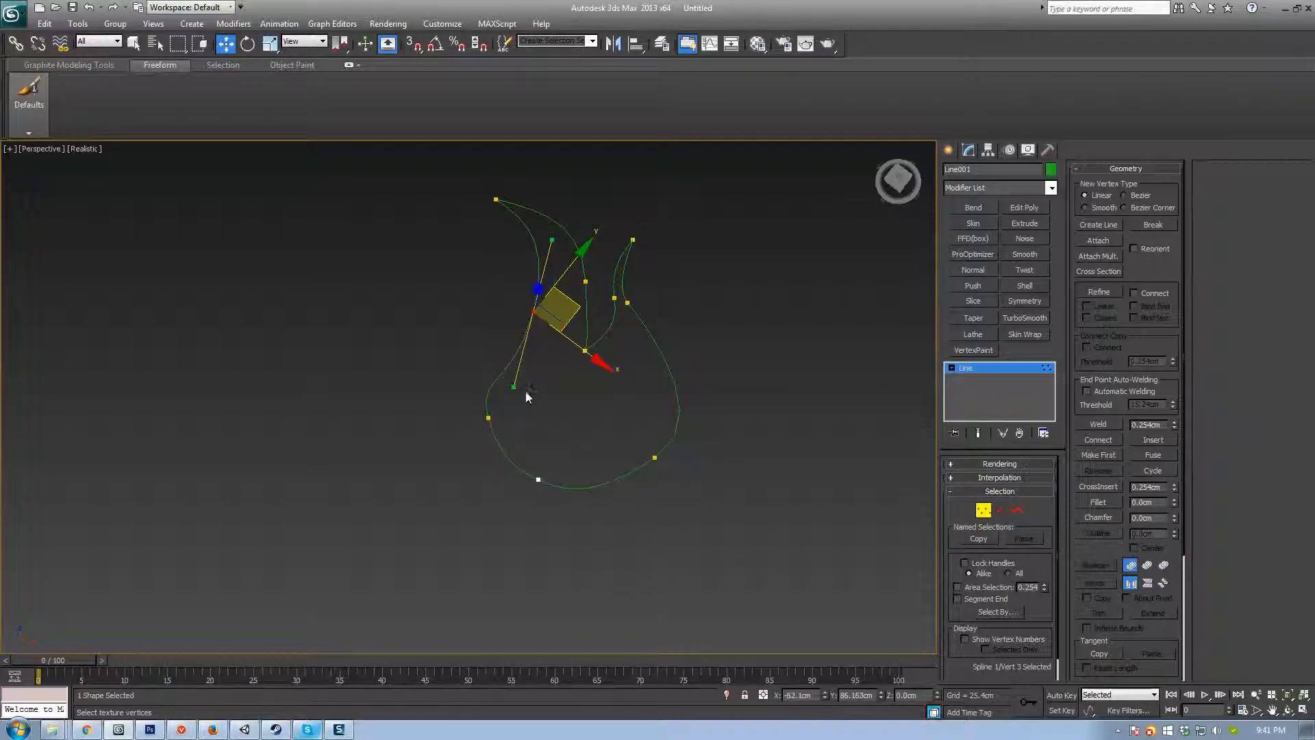
{"action": "left_click_drag", "start_coordinate": [515, 384], "coordinate": [585, 299]}
Step: Convert the tall tip's vertex to Bezier Corner and adjust its handle to shape the curve leaving the tip
{"action": "left_click", "coordinate": [496, 199]}
{"action": "right_click", "coordinate": [500, 194]}
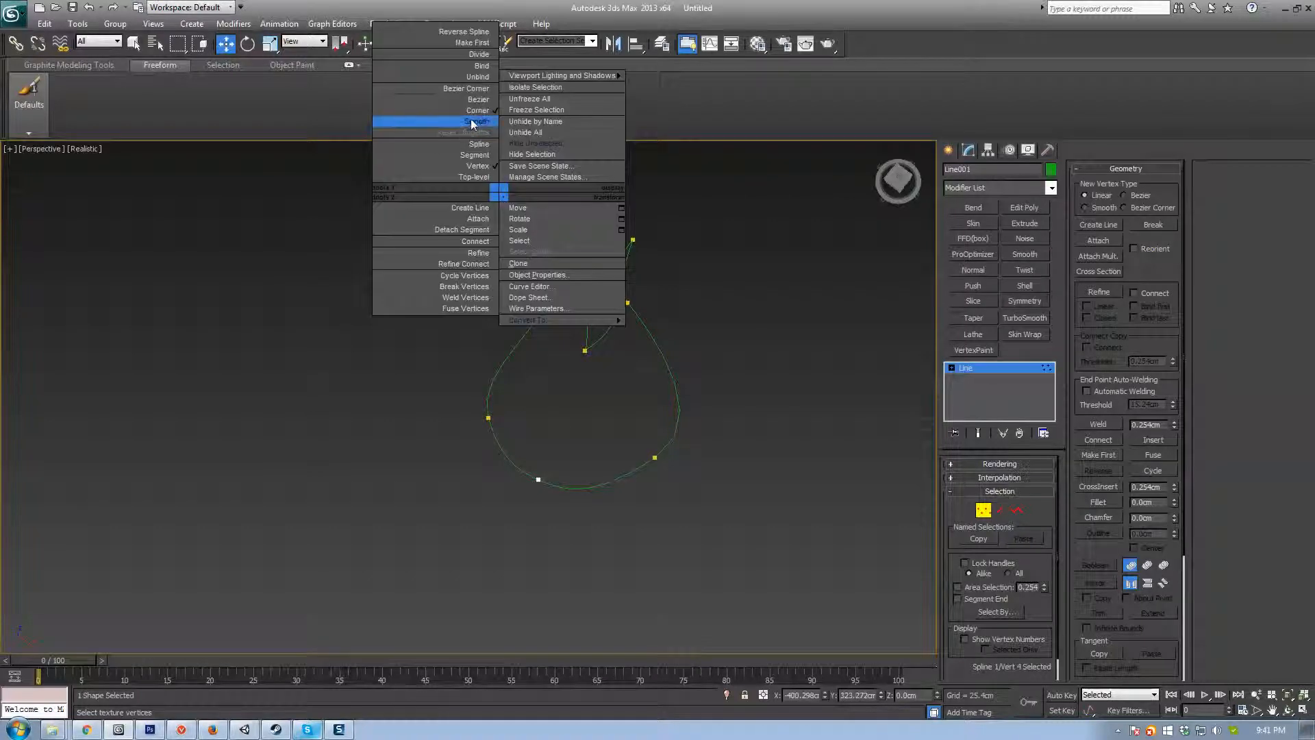
{"action": "left_click", "coordinate": [474, 89]}
{"action": "scroll", "coordinate": [528, 373], "scroll_direction": "up", "scroll_amount": 6}
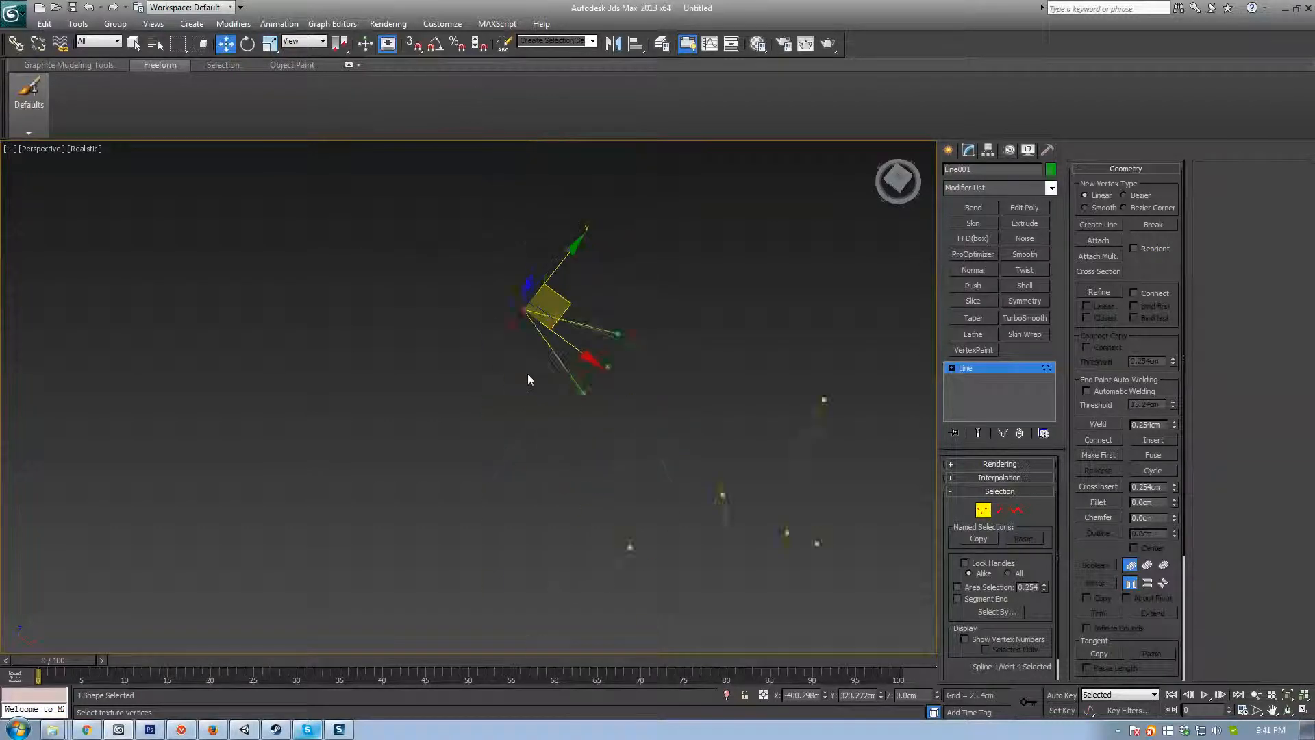
{"action": "middle_click_drag", "start_coordinate": [487, 371], "coordinate": [479, 373]}
{"action": "left_click_drag", "start_coordinate": [518, 445], "coordinate": [529, 377]}
{"action": "scroll", "coordinate": [473, 275], "scroll_direction": "down", "scroll_amount": 5}
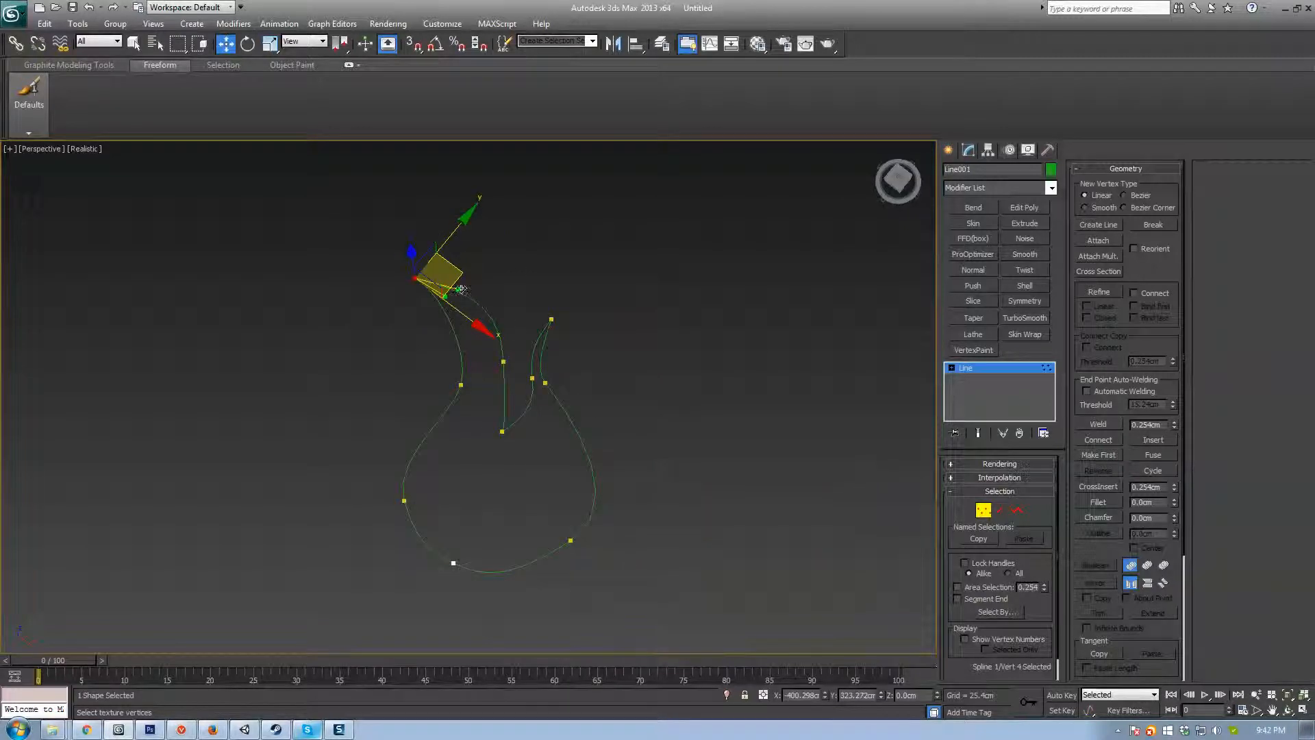
Step: Reposition vertex 5 on the tall tip's inner edge and adjust its Bezier handles for a smoother curve into the notch
{"action": "left_click", "coordinate": [504, 361]}
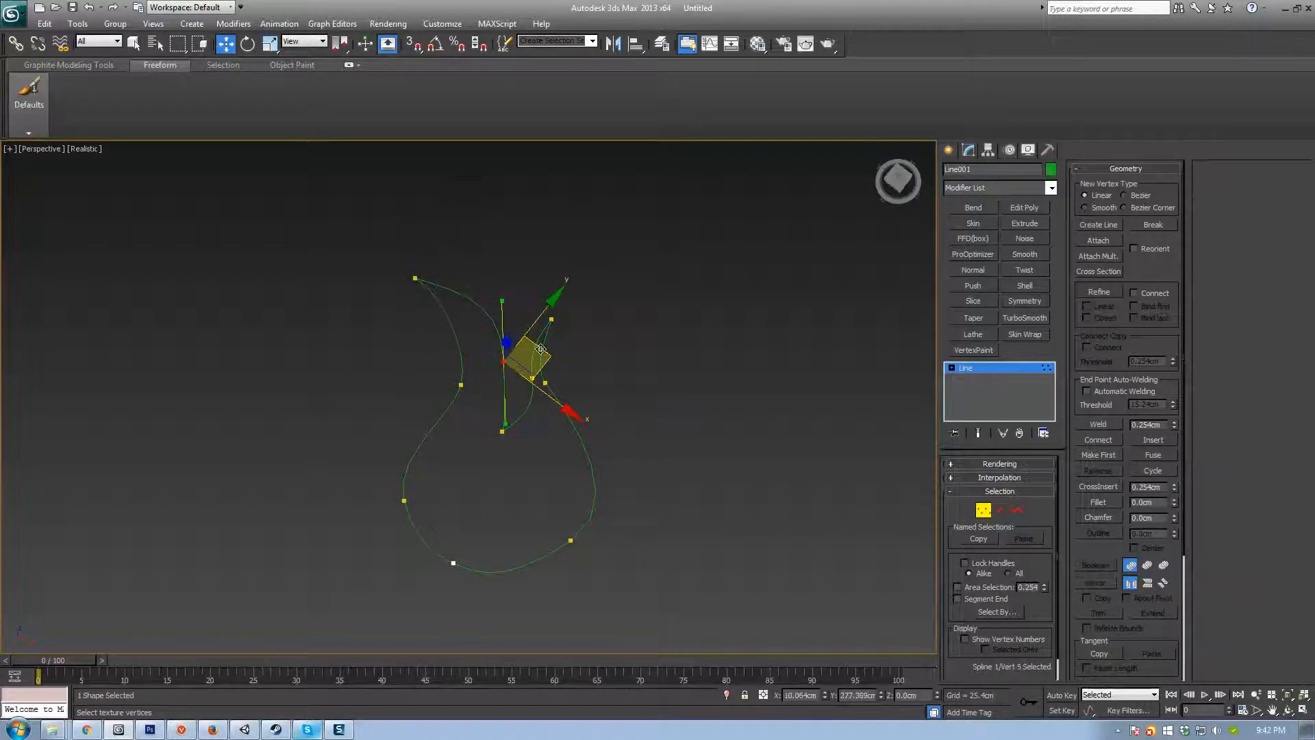
{"action": "left_click_drag", "start_coordinate": [541, 350], "coordinate": [509, 422]}
{"action": "left_click", "coordinate": [508, 412]}
{"action": "left_click_drag", "start_coordinate": [513, 343], "coordinate": [478, 380]}
{"action": "left_click_drag", "start_coordinate": [496, 300], "coordinate": [486, 307]}
{"action": "left_click_drag", "start_coordinate": [538, 349], "coordinate": [538, 342]}
{"action": "left_click", "coordinate": [503, 431]}
{"action": "left_click", "coordinate": [603, 373]}
Step: Adjust the vertex at the outer foot of the shorter tip and vertex 10 at the flame's base
{"action": "scroll", "coordinate": [575, 411], "scroll_direction": "up", "scroll_amount": 3}
{"action": "middle_click_drag", "start_coordinate": [563, 428], "coordinate": [584, 398]}
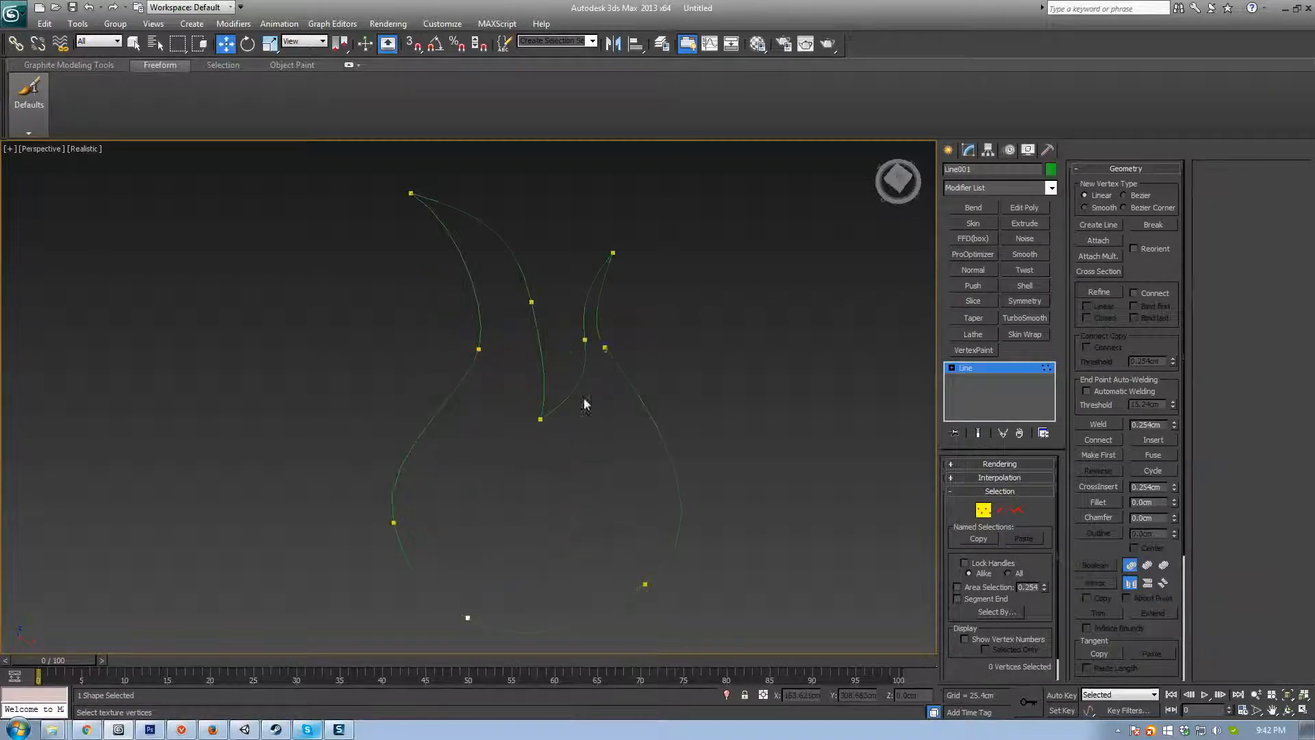
{"action": "left_click", "coordinate": [605, 347]}
{"action": "left_click_drag", "start_coordinate": [651, 349], "coordinate": [665, 355]}
{"action": "scroll", "coordinate": [701, 552], "scroll_direction": "down", "scroll_amount": 3}
{"action": "middle_click_drag", "start_coordinate": [702, 552], "coordinate": [646, 474]}
{"action": "left_click_drag", "start_coordinate": [619, 480], "coordinate": [515, 529]}
{"action": "left_click_drag", "start_coordinate": [618, 490], "coordinate": [619, 493]}
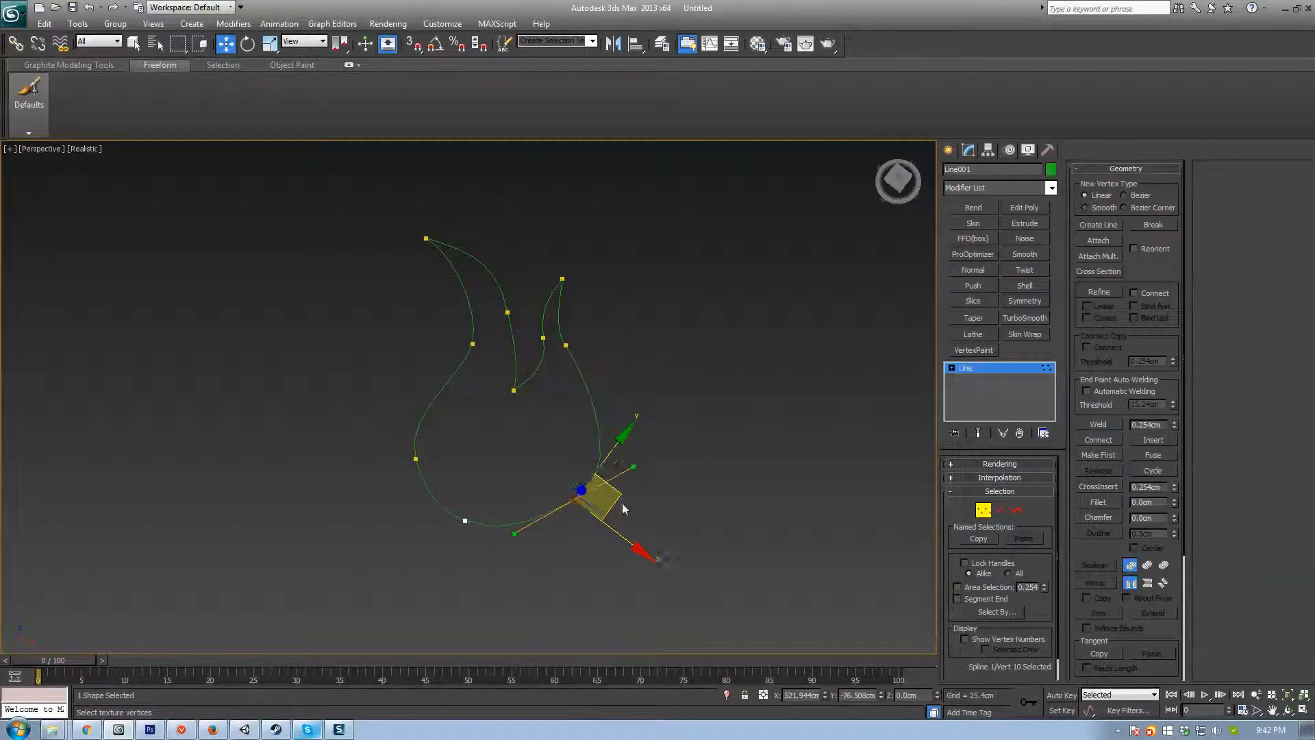
Step: Leave vertex editing and set the spline's interpolation steps to 11
{"action": "middle_click_drag", "start_coordinate": [650, 506], "coordinate": [729, 470]}
{"action": "left_click", "coordinate": [984, 512]}
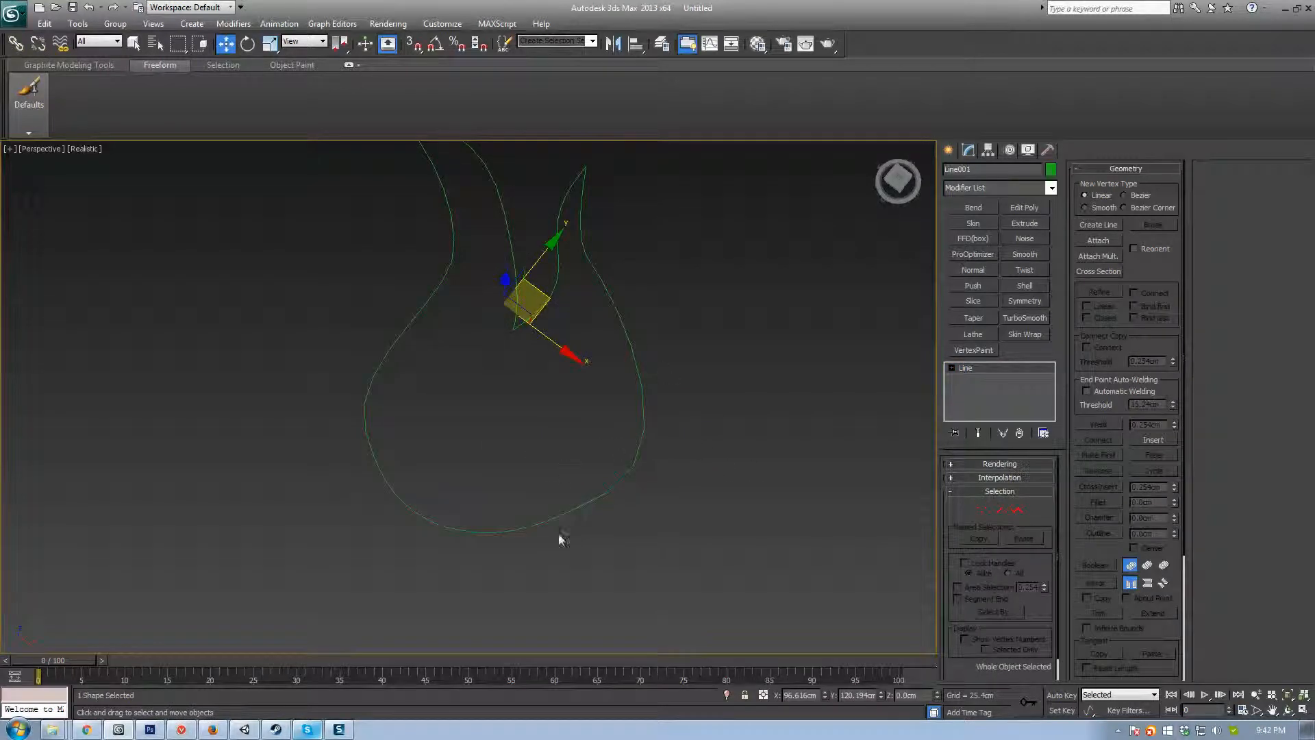
{"action": "left_click", "coordinate": [972, 478]}
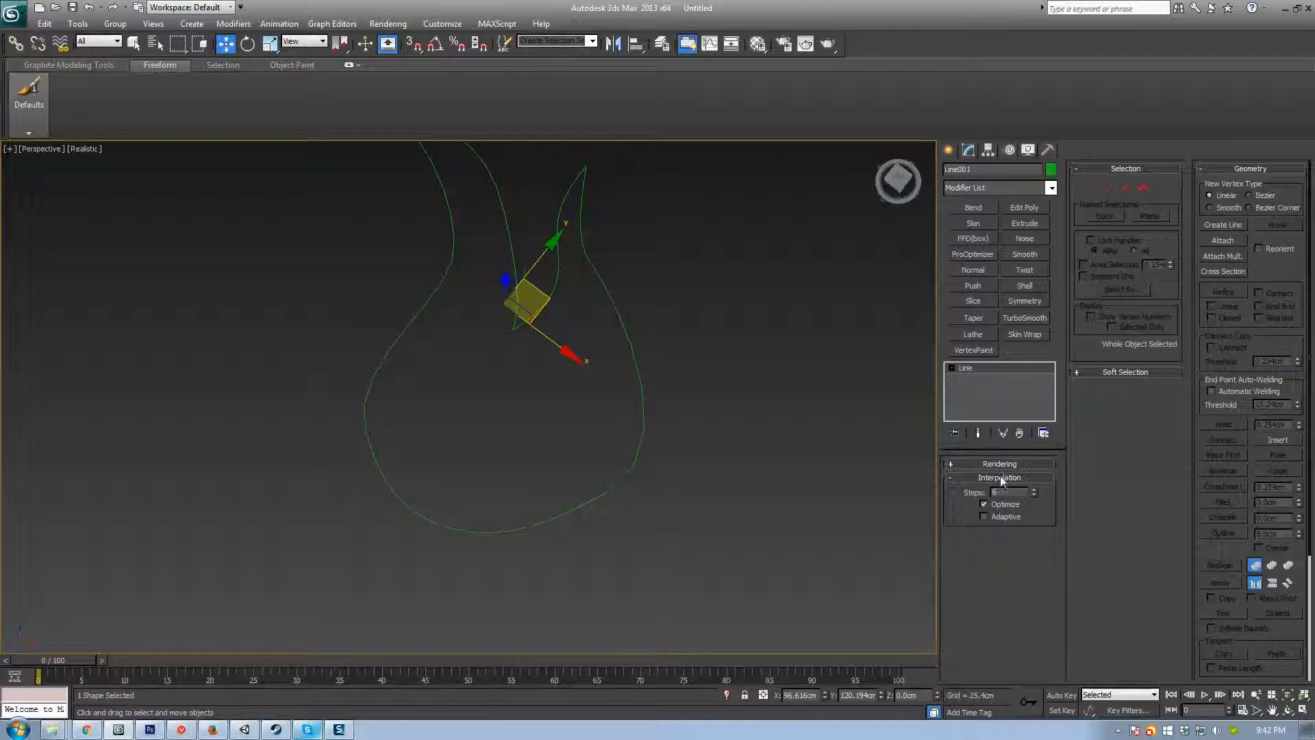
{"action": "left_click", "coordinate": [1034, 490]}
{"action": "left_click", "coordinate": [1033, 491]}
{"action": "left_click", "coordinate": [1034, 491]}
{"action": "left_click", "coordinate": [1034, 491]}
{"action": "left_click", "coordinate": [1034, 491]}
{"action": "middle_click_drag", "start_coordinate": [616, 507], "coordinate": [675, 466], "text": "alt"}
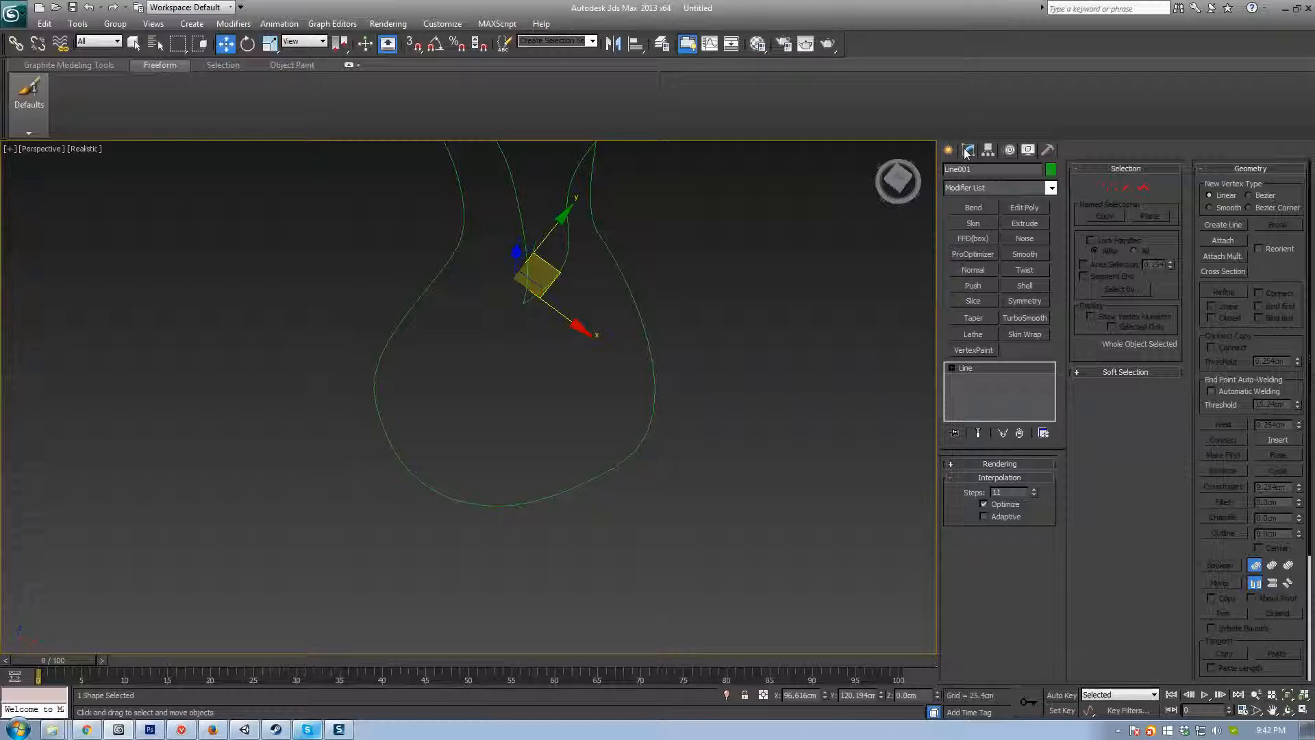
Step: Return to vertex editing, fine-tune the position of vertex 10 at the base, and leave vertex editing
{"action": "left_click_drag", "start_coordinate": [583, 452], "coordinate": [696, 411]}
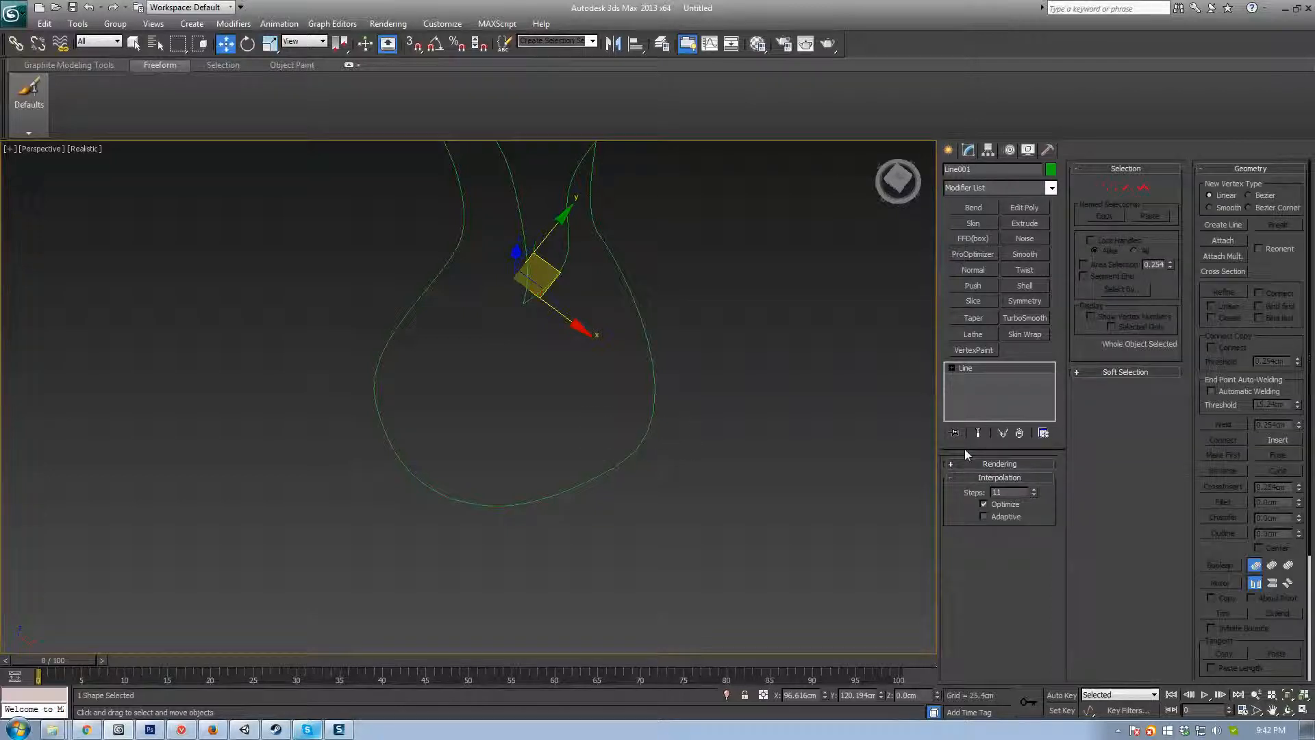
{"action": "left_click", "coordinate": [1108, 187]}
{"action": "left_click_drag", "start_coordinate": [525, 517], "coordinate": [549, 510]}
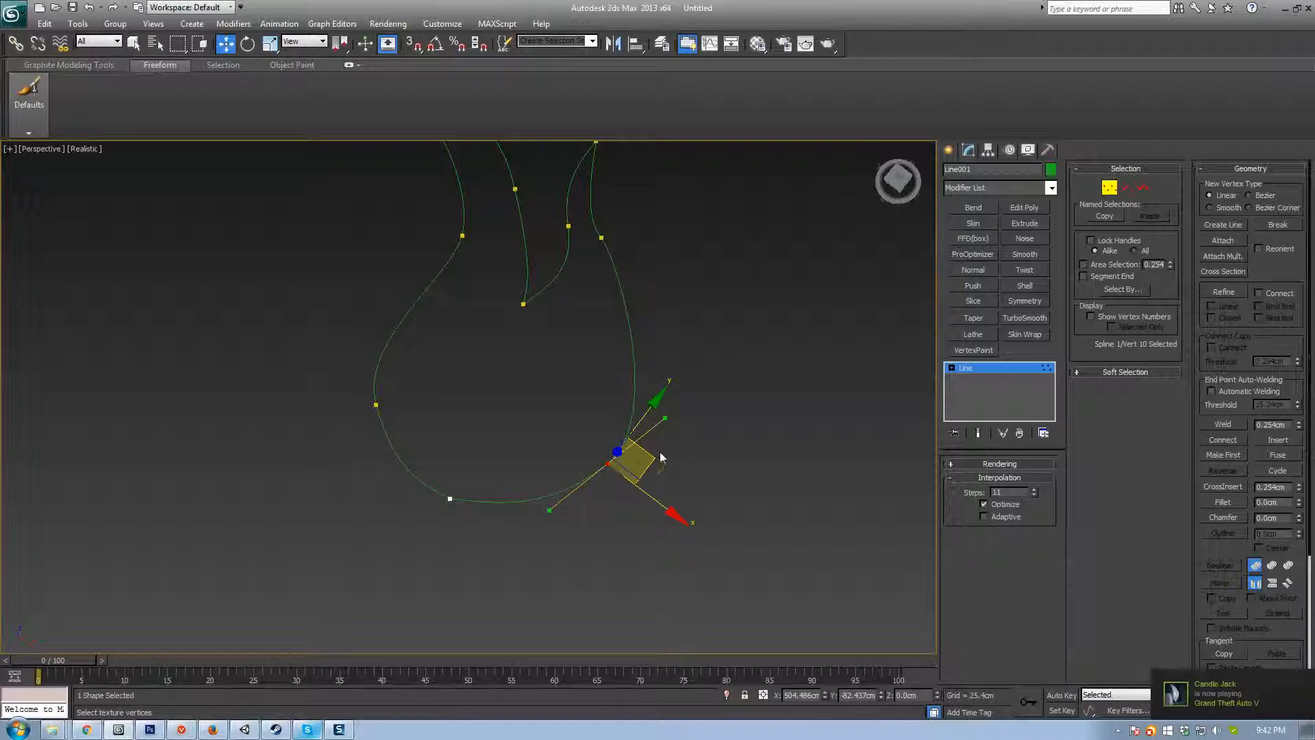
{"action": "left_click_drag", "start_coordinate": [652, 458], "coordinate": [653, 455]}
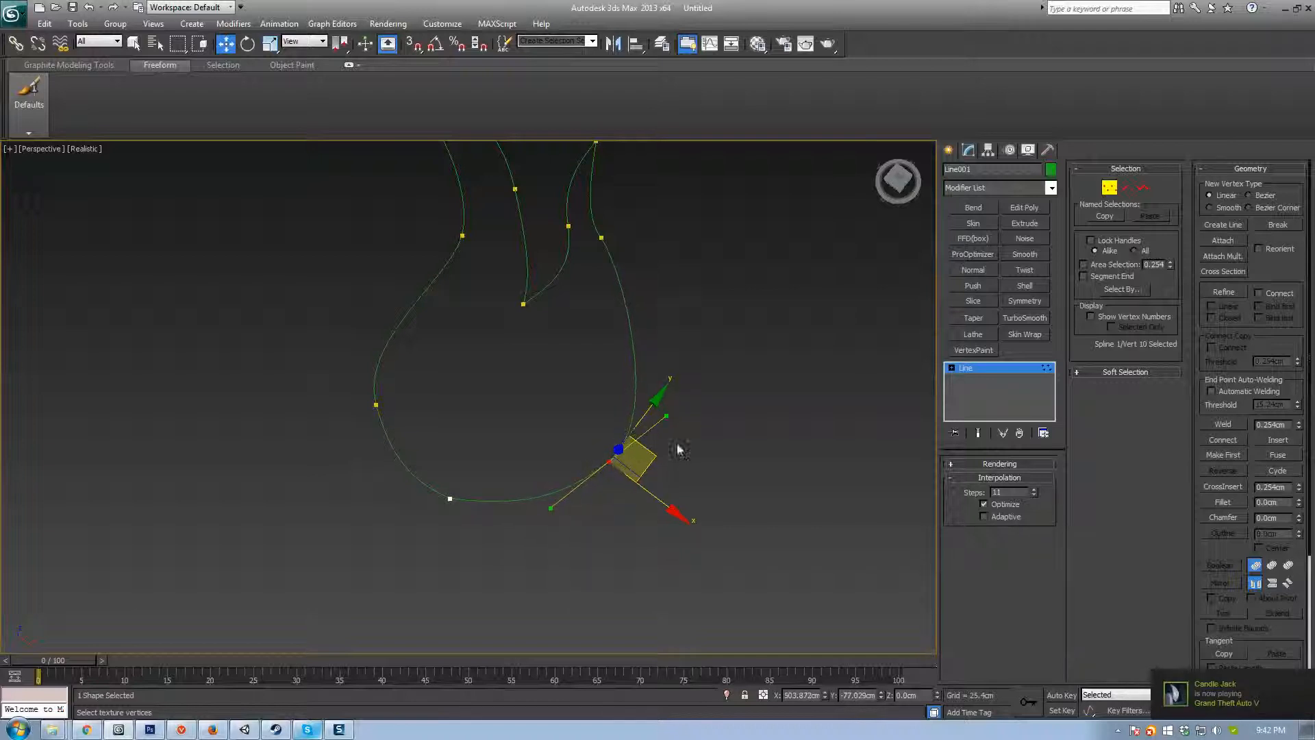
{"action": "left_click", "coordinate": [1110, 187]}
{"action": "middle_click_drag", "start_coordinate": [603, 479], "coordinate": [635, 481], "text": "alt"}
{"action": "scroll", "coordinate": [668, 450], "scroll_direction": "up", "scroll_amount": 5}
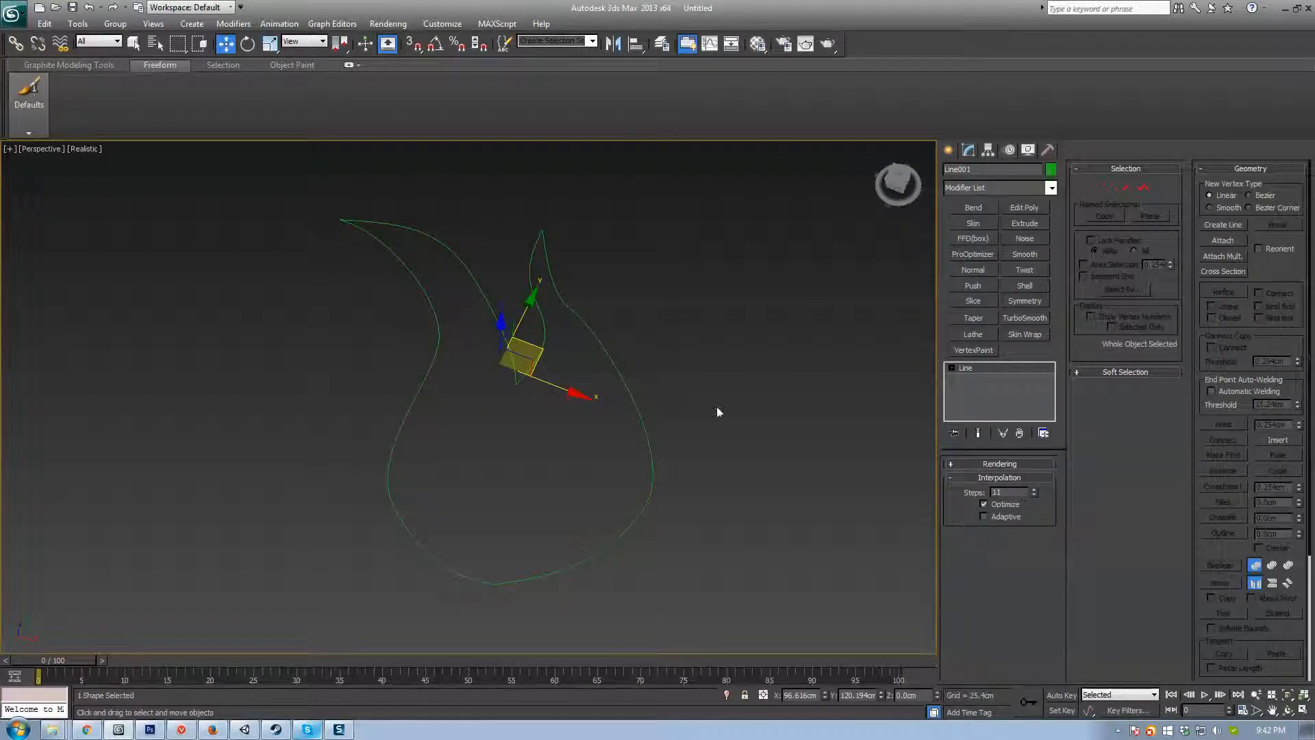
{"action": "mouse_move", "coordinate": [620, 483]}
{"action": "middle_mouse_down", "text": "alt"}
{"action": "mouse_move", "coordinate": [643, 535]}
{"action": "mouse_move", "coordinate": [610, 440]}
{"action": "mouse_move", "coordinate": [601, 485]}
{"action": "mouse_move", "coordinate": [702, 438]}
{"action": "mouse_move", "coordinate": [631, 455]}
{"action": "mouse_move", "coordinate": [634, 486]}
{"action": "middle_mouse_up", "text": "alt"}
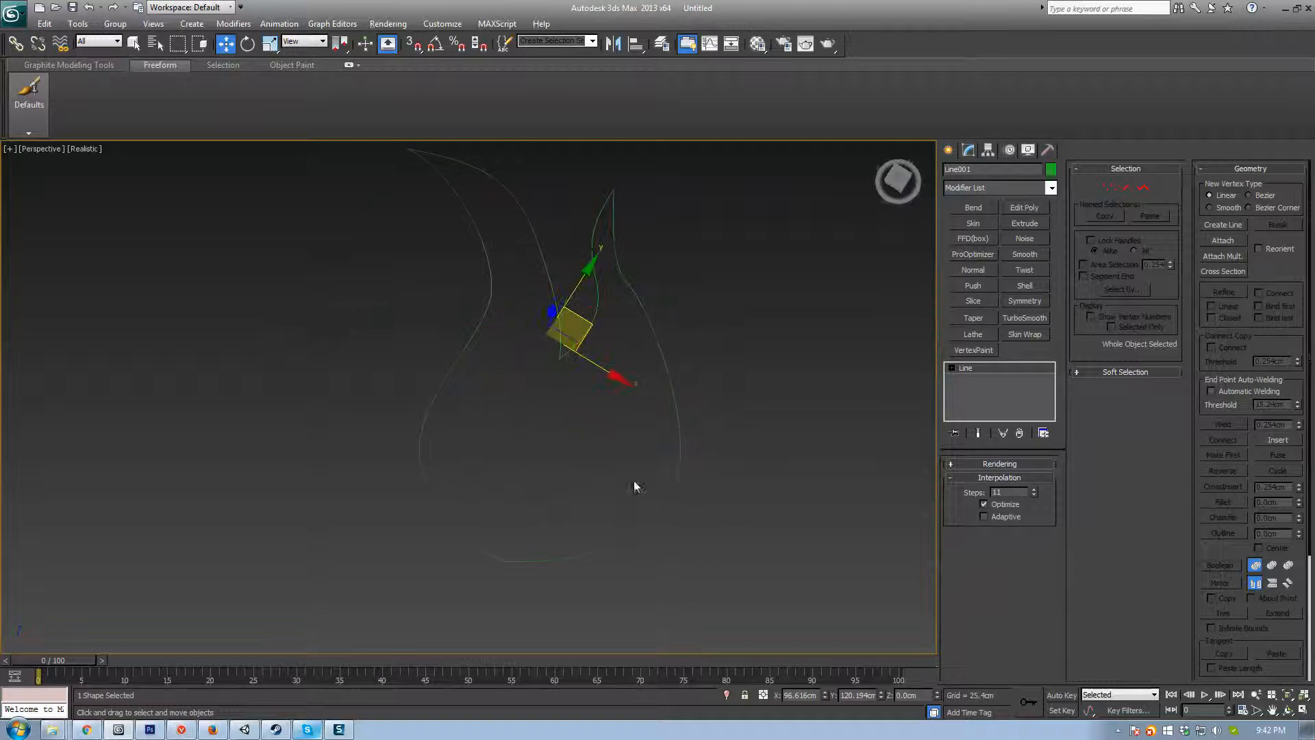
Step: Apply an Extrude modifier to the flame spline with an amount of 53.34 cm
{"action": "left_click", "coordinate": [1025, 223]}
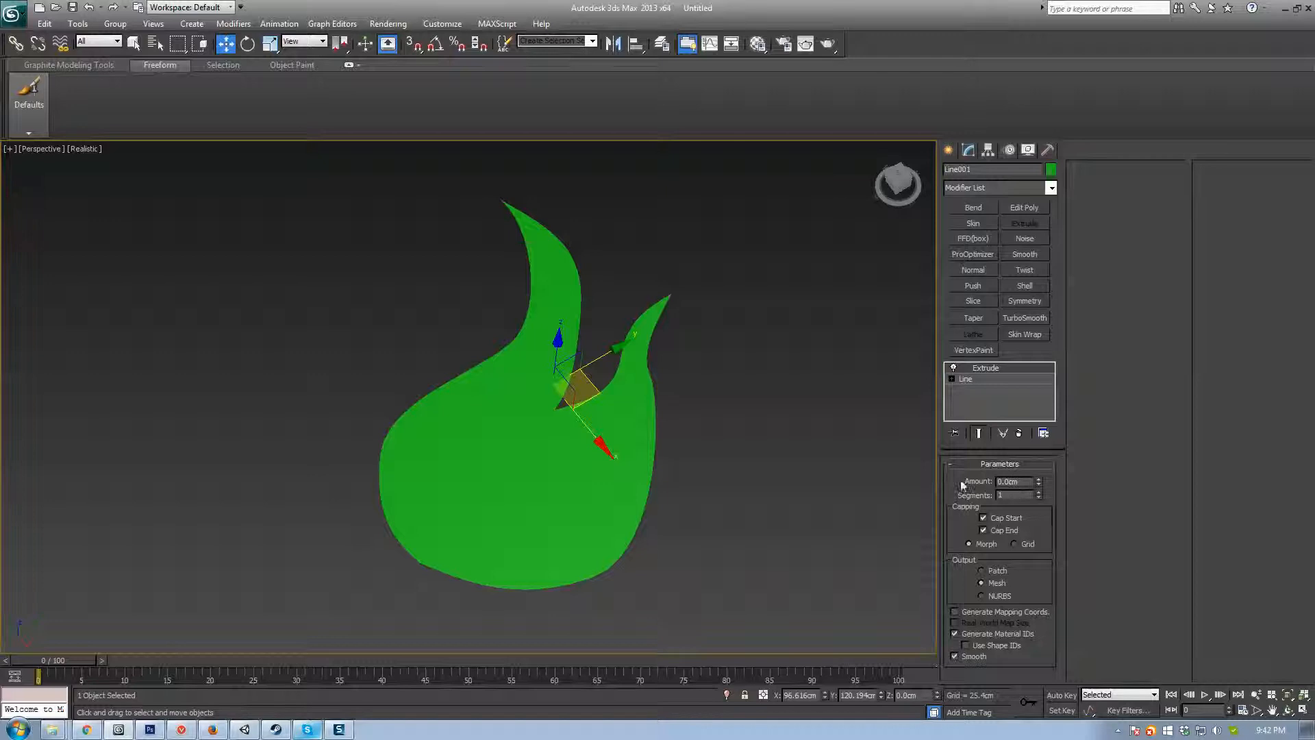
{"action": "middle_click_drag", "start_coordinate": [771, 509], "coordinate": [552, 427], "text": "alt"}
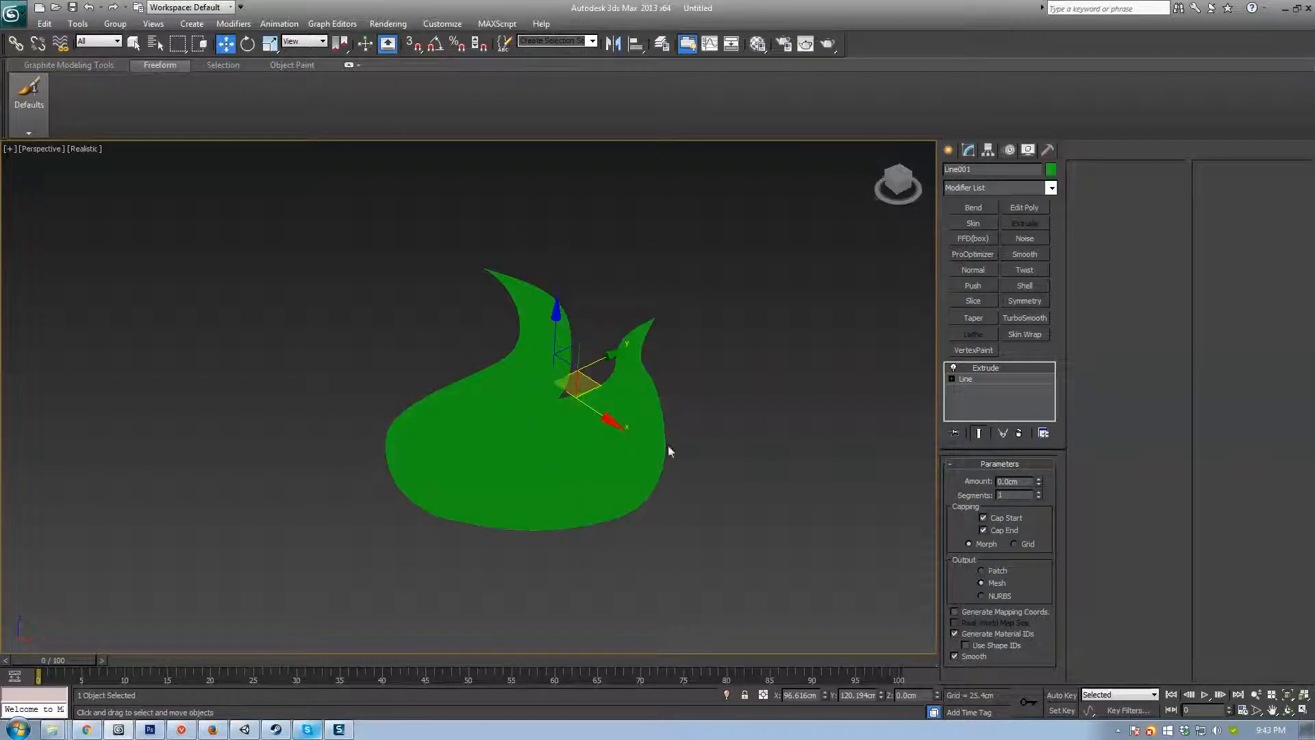
{"action": "mouse_move", "coordinate": [669, 447]}
{"action": "middle_mouse_down", "text": "alt"}
{"action": "mouse_move", "coordinate": [647, 521]}
{"action": "mouse_move", "coordinate": [666, 428]}
{"action": "middle_mouse_up", "text": "alt"}
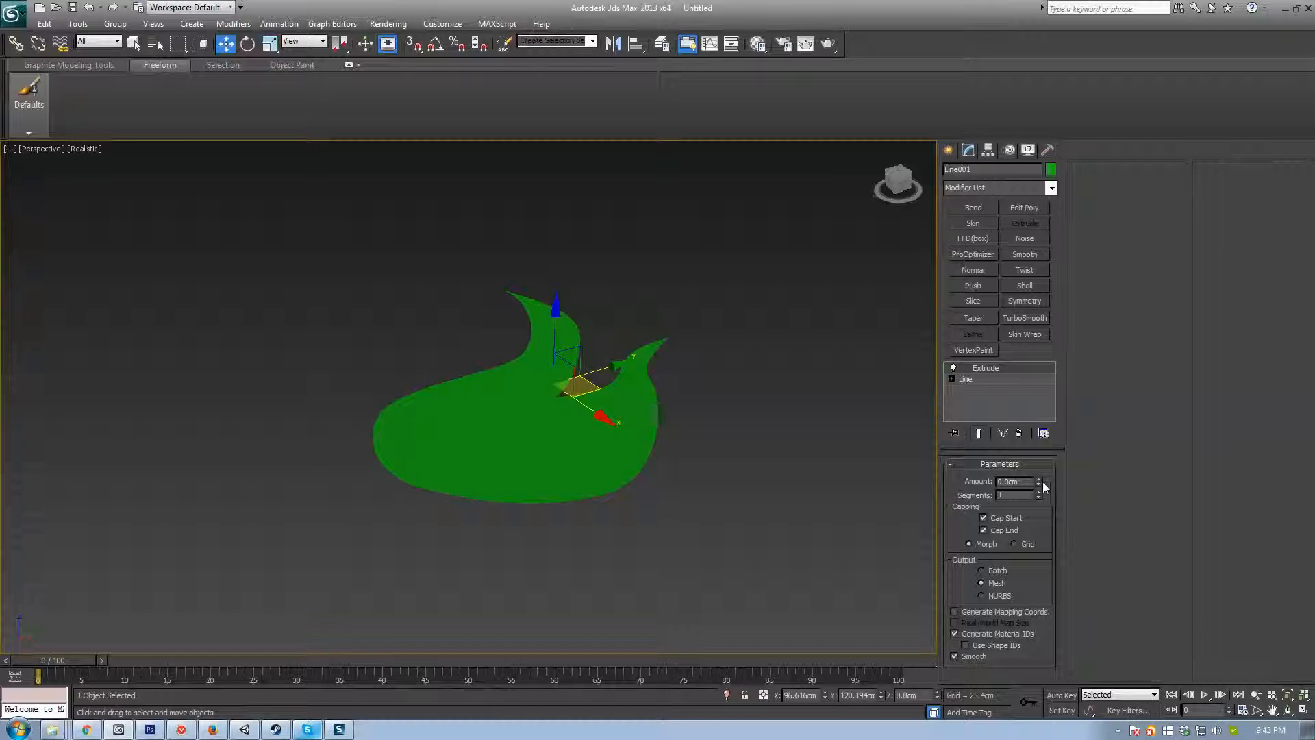
{"action": "left_click_drag", "start_coordinate": [1043, 482], "coordinate": [1043, 445]}
{"action": "middle_click_drag", "start_coordinate": [705, 458], "coordinate": [737, 508], "text": "alt"}
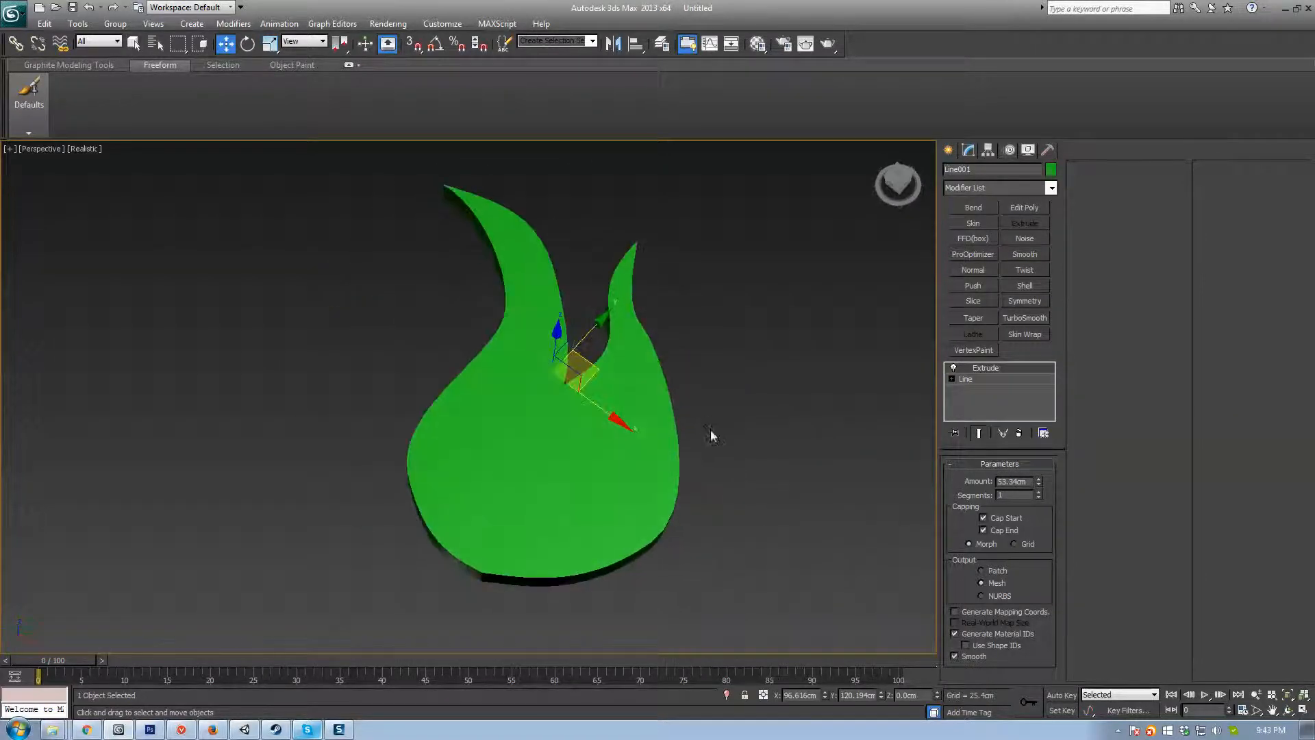
Step: Try the extrusion's Cap End, Cap Start and Grid capping options on the flame
{"action": "middle_click_drag", "start_coordinate": [628, 446], "coordinate": [869, 482], "text": "alt"}
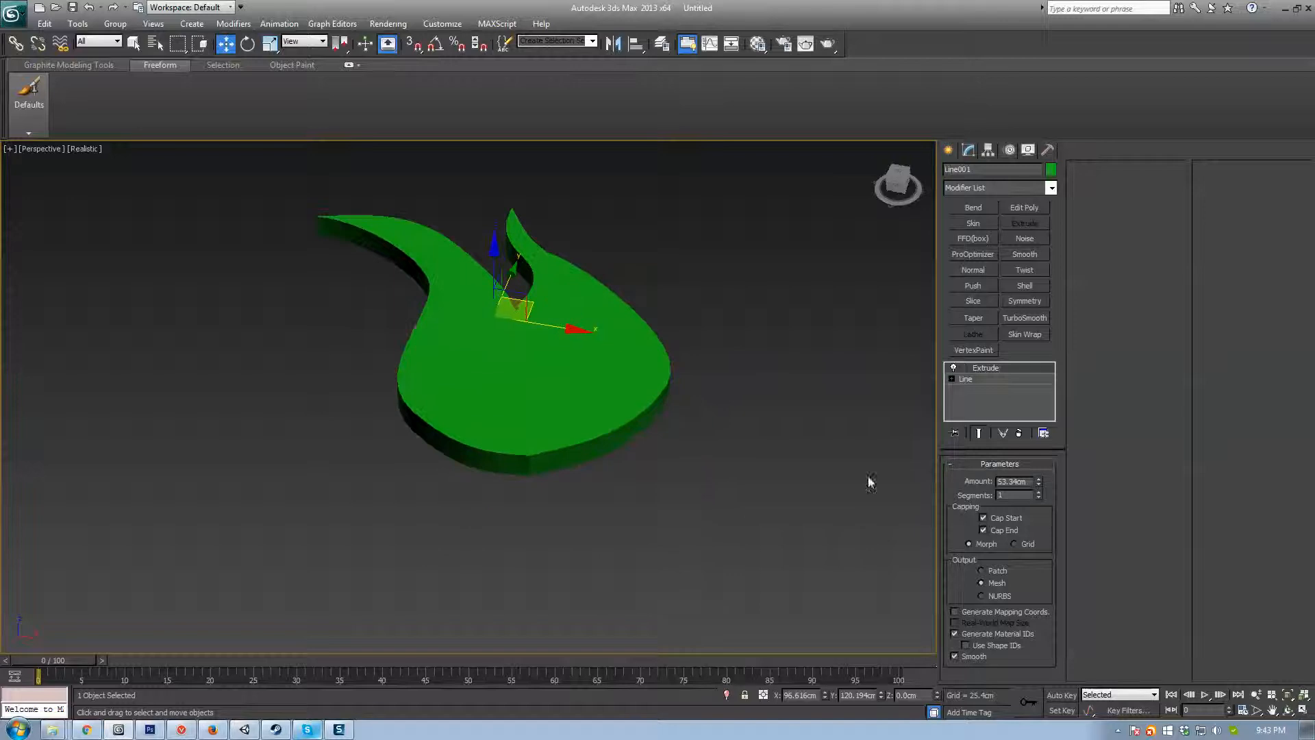
{"action": "left_click", "coordinate": [985, 530]}
{"action": "left_click", "coordinate": [996, 530]}
{"action": "left_click", "coordinate": [995, 529]}
{"action": "left_click", "coordinate": [996, 529]}
{"action": "left_click", "coordinate": [996, 513]}
{"action": "left_click", "coordinate": [1017, 544]}
Step: Display edged faces on the extruded flame and toggle its Cap End and Cap Start options
{"action": "middle_click_drag", "start_coordinate": [669, 431], "coordinate": [647, 424], "text": "alt"}
{"action": "key", "text": "F4"}
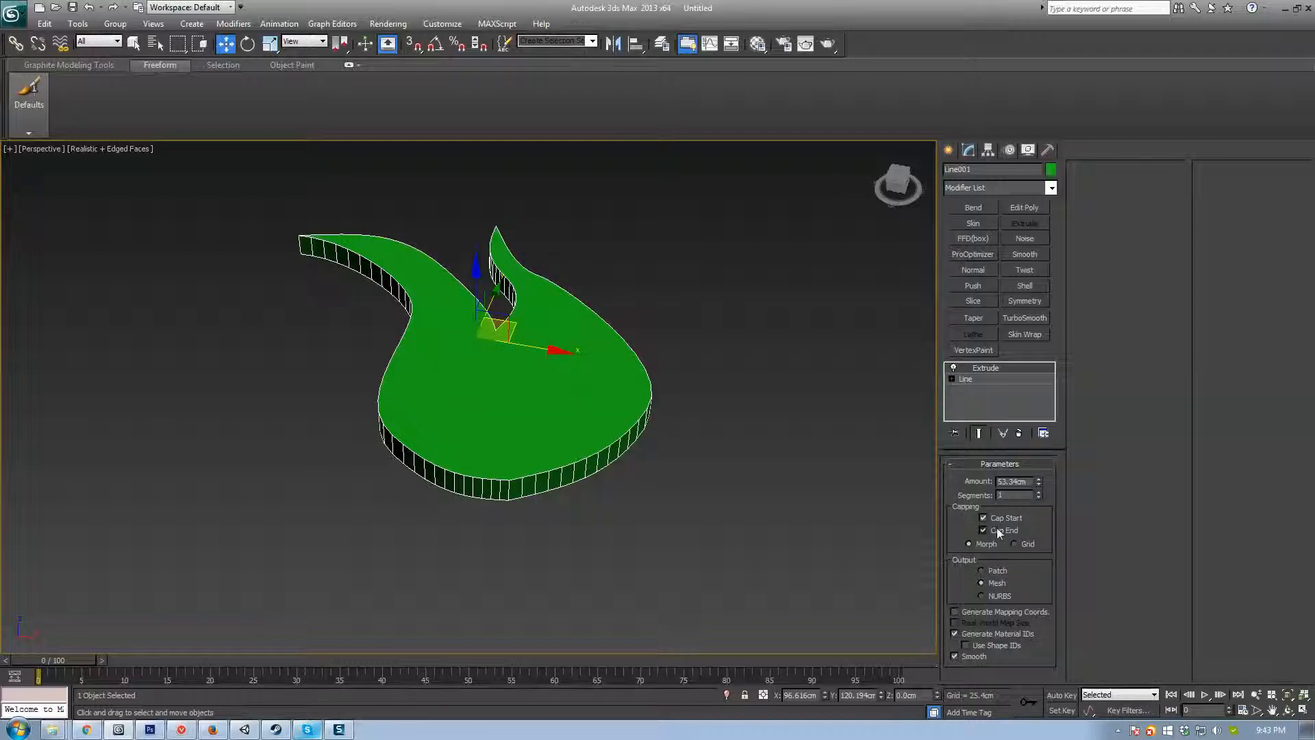
{"action": "left_click", "coordinate": [998, 532]}
{"action": "left_click", "coordinate": [1002, 529]}
{"action": "left_click", "coordinate": [998, 520]}
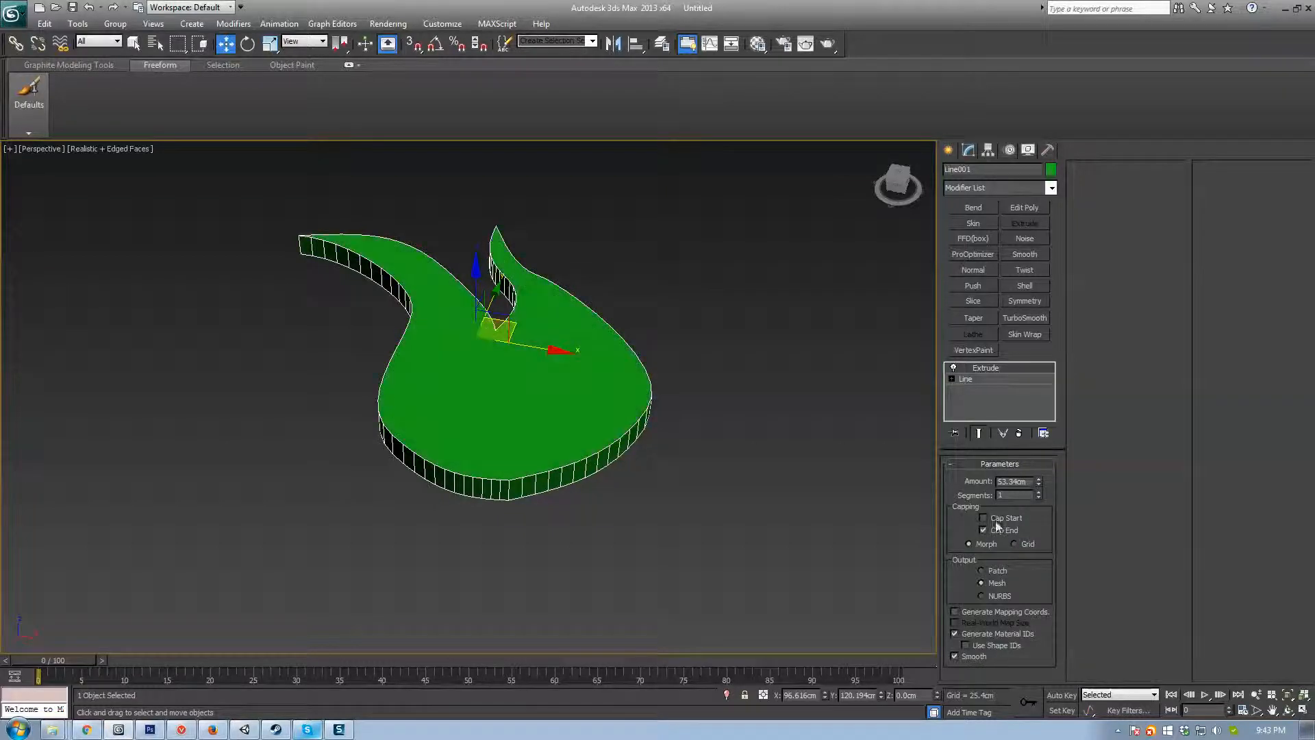
Step: Try the Patch and NURBS outputs for the extrusion and return it to Mesh
{"action": "left_click", "coordinate": [998, 570]}
{"action": "left_click", "coordinate": [996, 585]}
{"action": "left_click", "coordinate": [997, 594]}
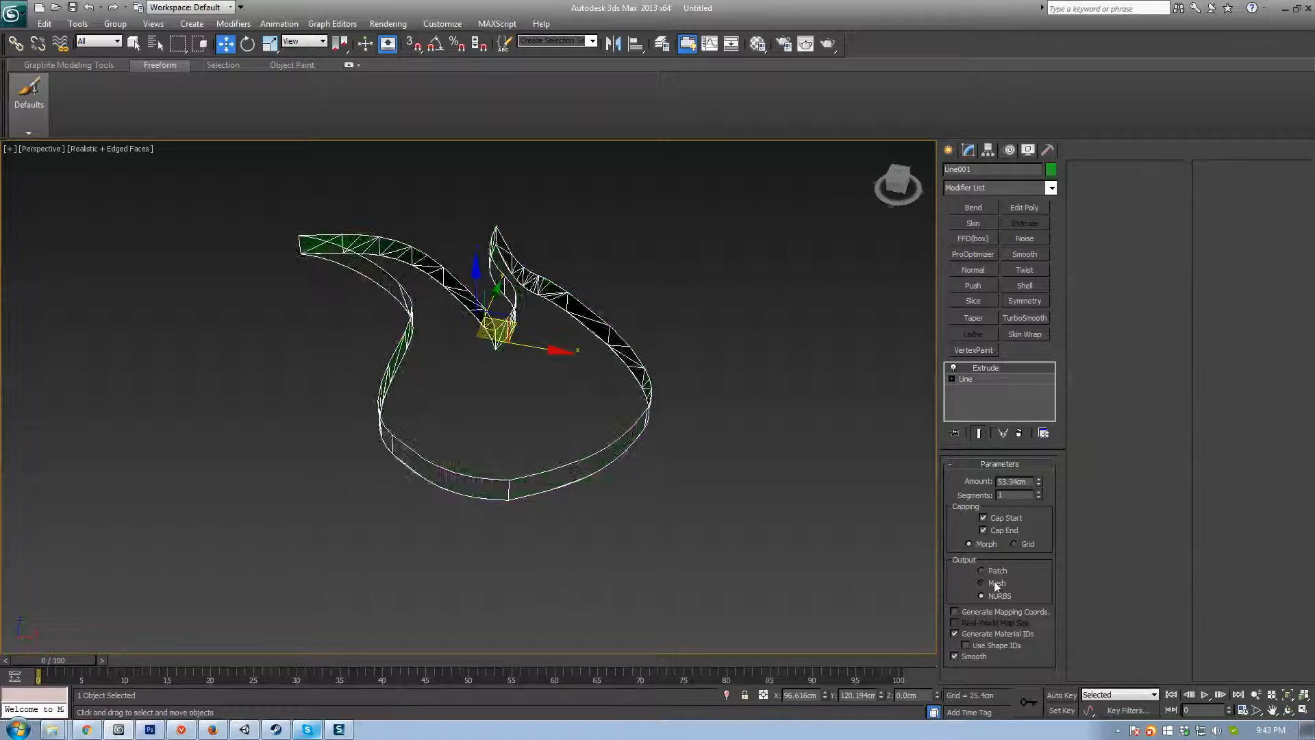
{"action": "left_click", "coordinate": [996, 583]}
{"action": "left_click", "coordinate": [995, 571]}
{"action": "left_click", "coordinate": [993, 583]}
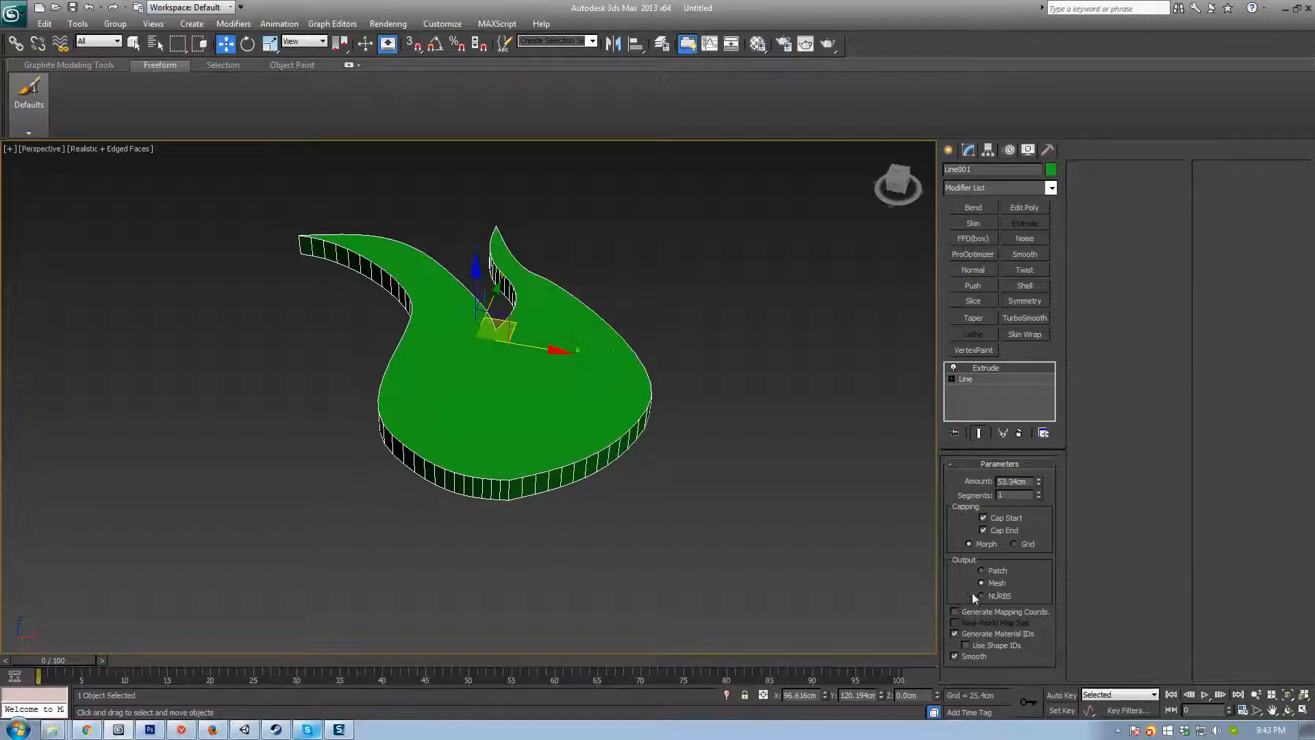
Step: Try rotating the extruded flame and undo the rotation
{"action": "middle_click_drag", "start_coordinate": [657, 487], "coordinate": [492, 382], "text": "alt"}
{"action": "key", "text": "e"}
{"action": "left_click_drag", "start_coordinate": [389, 396], "coordinate": [424, 377]}
{"action": "key", "text": "ctrl+z"}
{"action": "middle_click_drag", "start_coordinate": [425, 377], "coordinate": [502, 367], "text": "alt"}
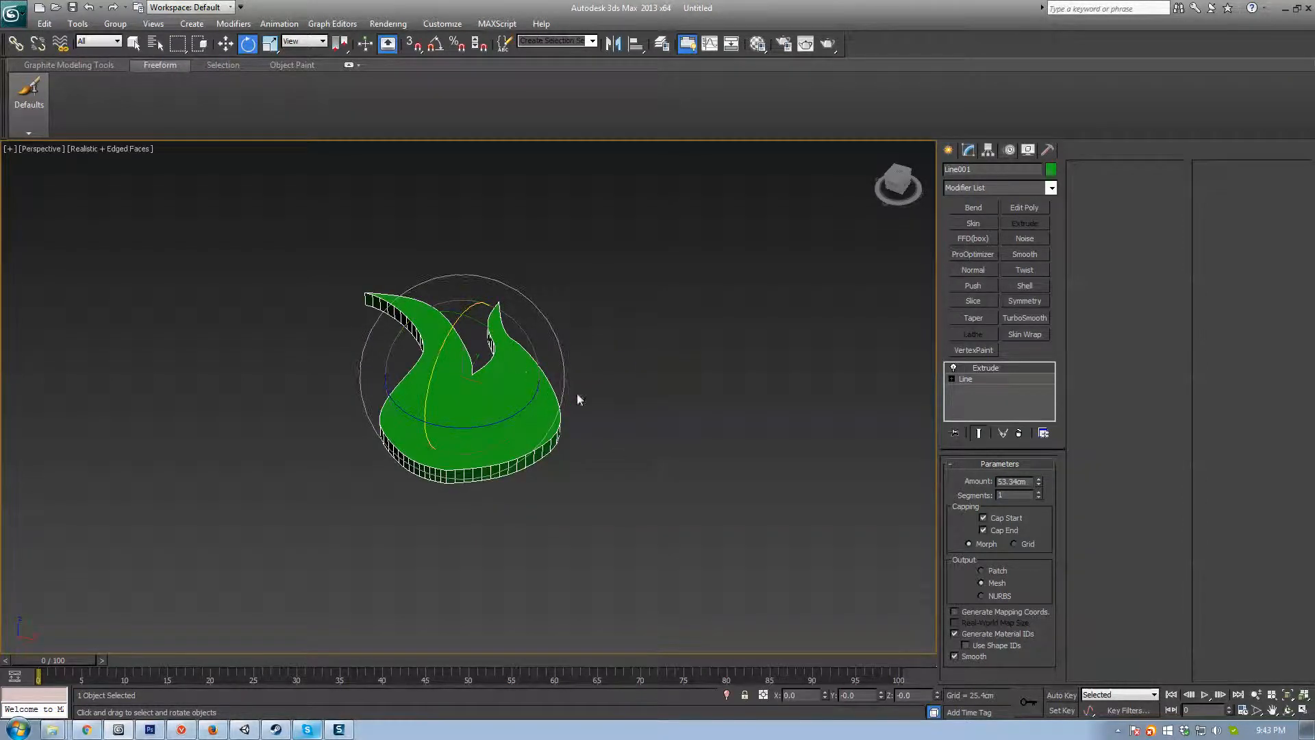
{"action": "middle_click_drag", "start_coordinate": [498, 373], "coordinate": [609, 378]}
{"action": "scroll", "coordinate": [461, 455], "scroll_direction": "up", "scroll_amount": 4}
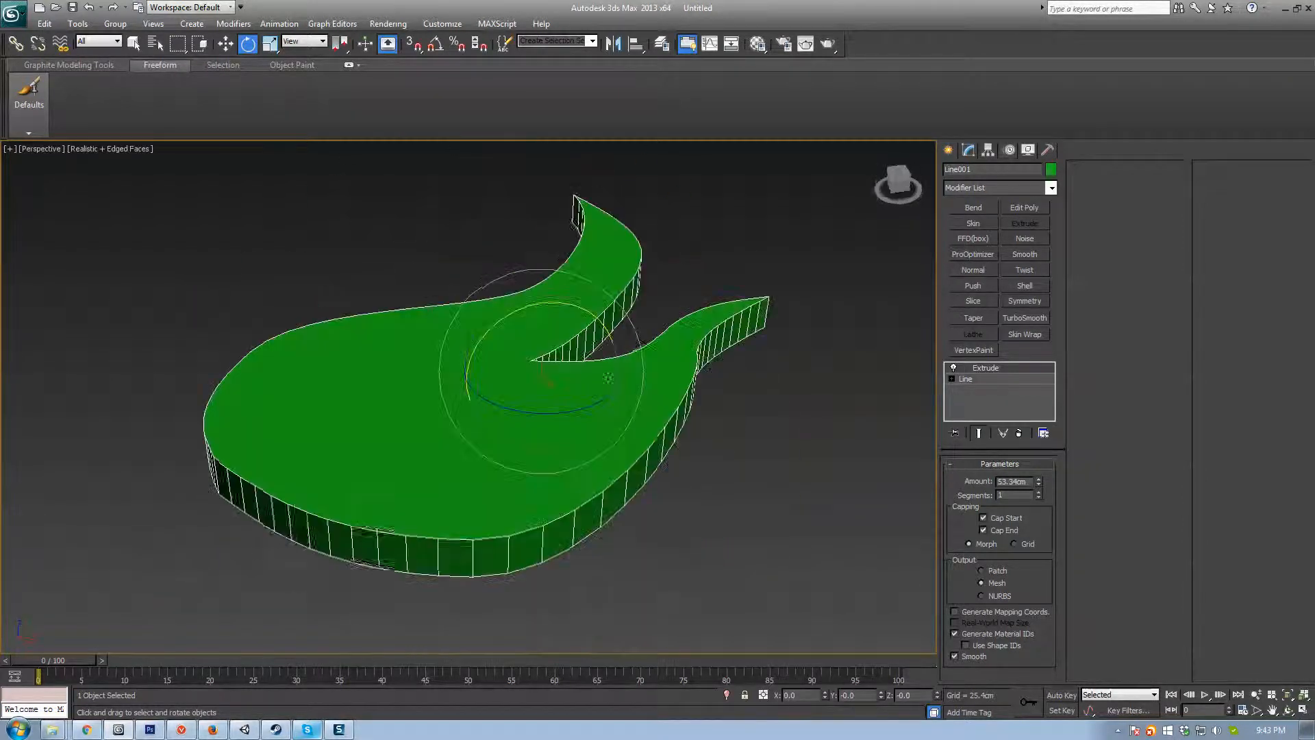
Step: Edit the line's vertices beneath the Extrude modifier and move the shorter tip's vertex downward along Z
{"action": "left_click", "coordinate": [966, 379]}
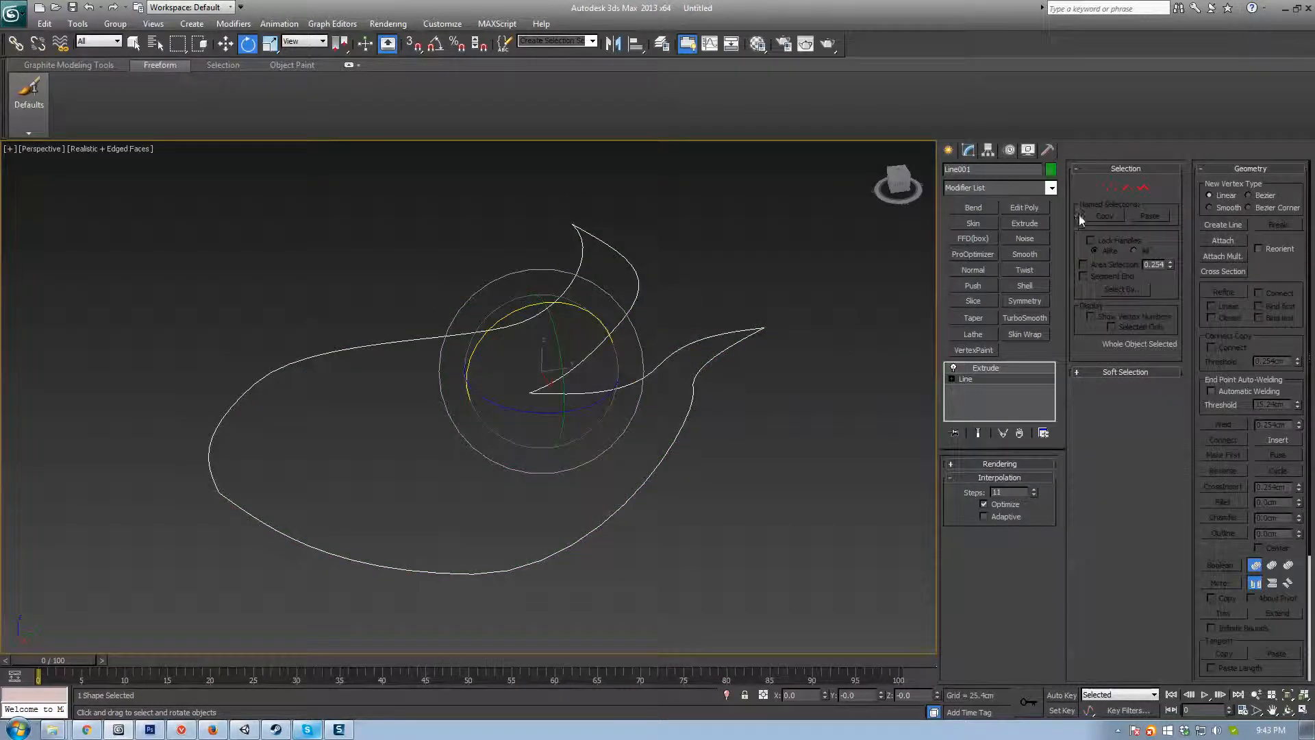
{"action": "left_click", "coordinate": [1107, 192]}
{"action": "middle_click_drag", "start_coordinate": [847, 305], "coordinate": [790, 327]}
{"action": "left_click_drag", "start_coordinate": [770, 290], "coordinate": [685, 381]}
{"action": "key", "text": "w"}
{"action": "middle_click_drag", "start_coordinate": [722, 340], "coordinate": [713, 285], "text": "alt"}
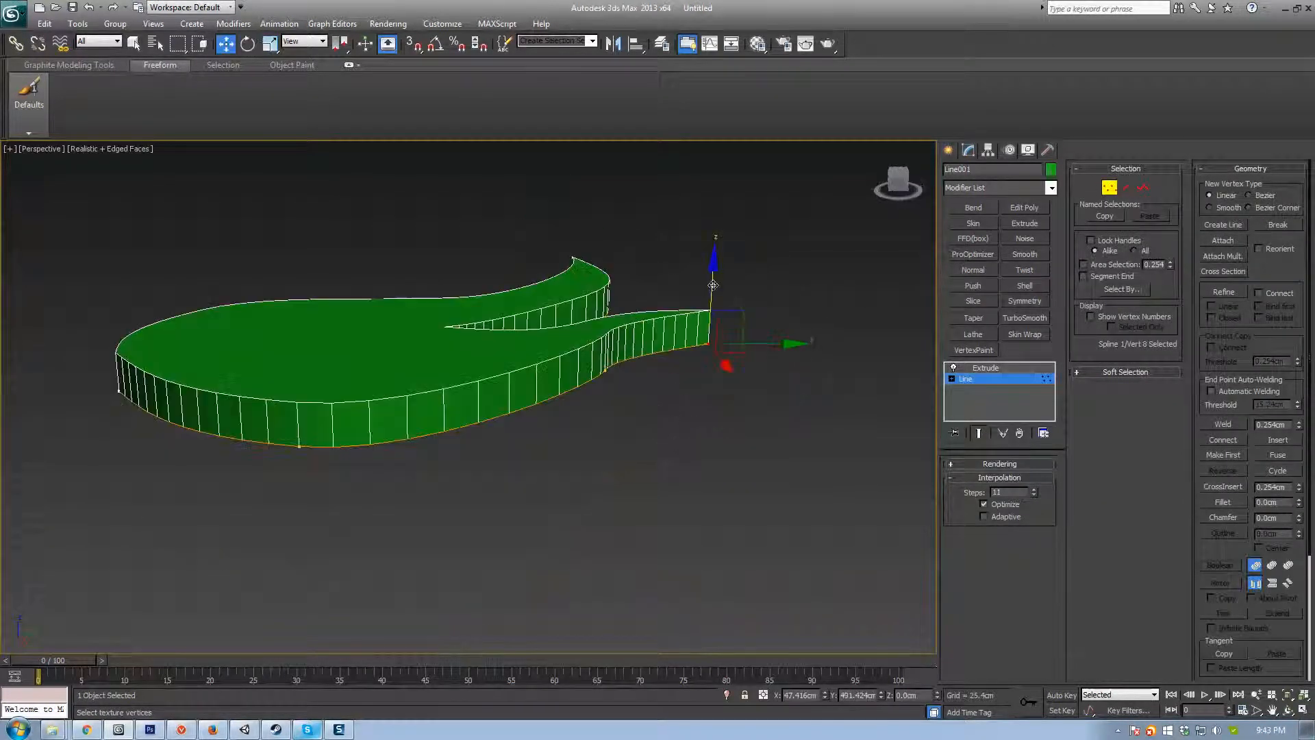
{"action": "left_click_drag", "start_coordinate": [713, 285], "coordinate": [712, 339]}
{"action": "middle_click_drag", "start_coordinate": [706, 364], "coordinate": [682, 374], "text": "alt"}
Step: Select other vertices near the shorter tip and undo the vertex edits made beneath the extrusion
{"action": "left_click", "coordinate": [581, 364]}
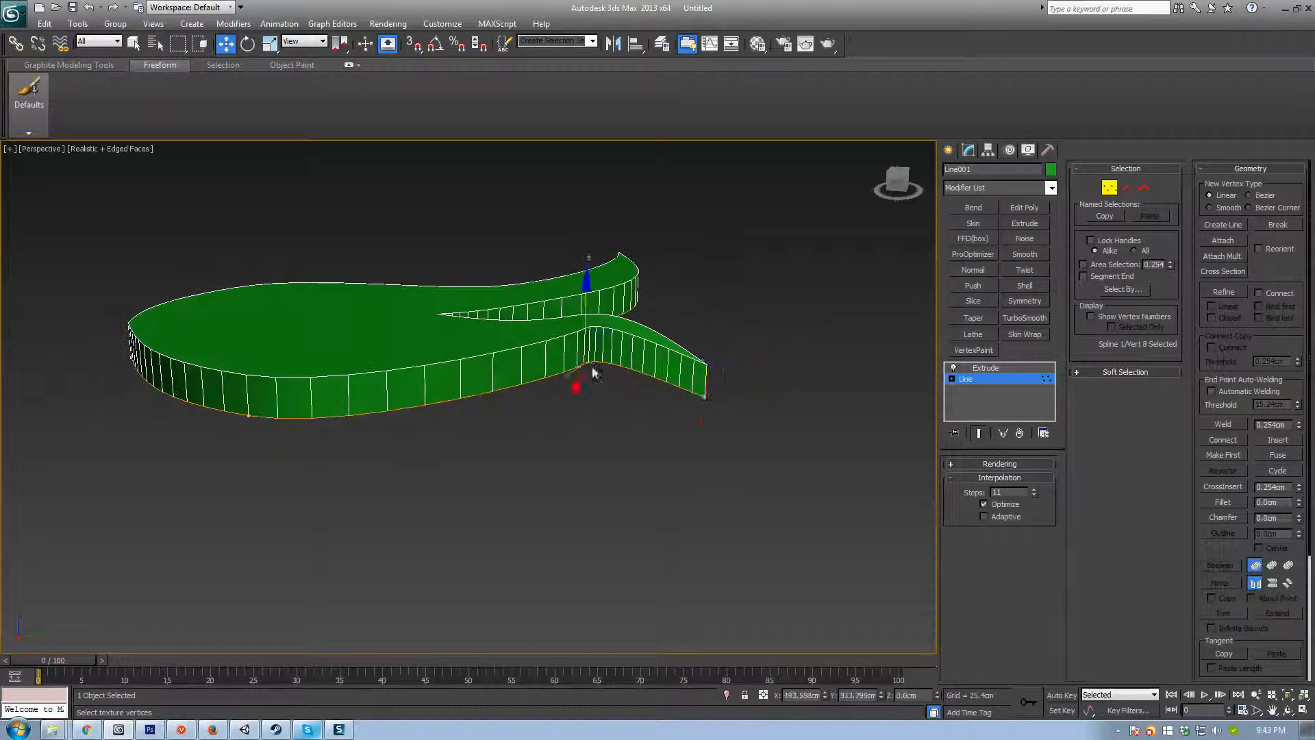
{"action": "middle_click_drag", "start_coordinate": [595, 373], "coordinate": [717, 423], "text": "alt"}
{"action": "left_click", "coordinate": [642, 332]}
{"action": "key", "text": "ctrl+z"}
{"action": "key", "text": "ctrl+z"}
{"action": "key", "text": "ctrl+z"}
{"action": "key", "text": "ctrl+z"}
{"action": "key", "text": "ctrl+z"}
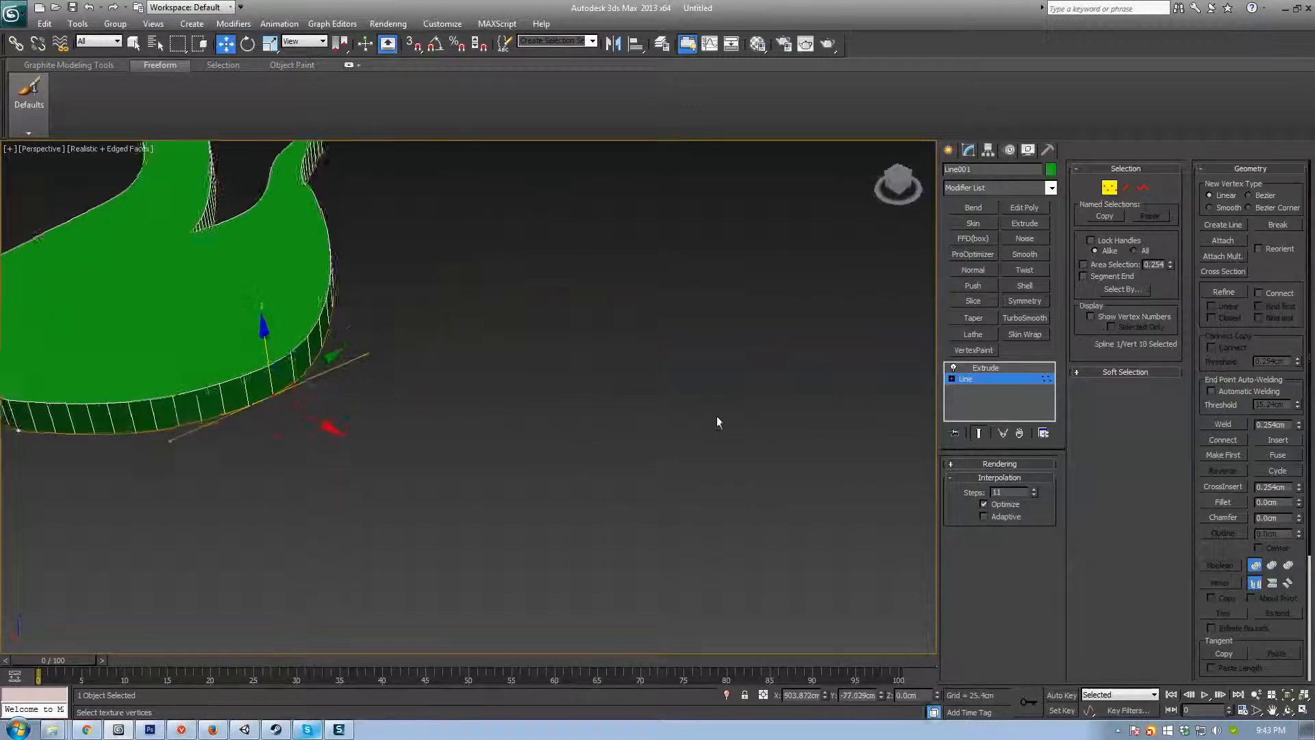
Step: Leave vertex editing and convert the extruded flame to an Editable Poly
{"action": "middle_click_drag", "start_coordinate": [447, 363], "coordinate": [726, 514]}
{"action": "scroll", "coordinate": [599, 396], "scroll_direction": "down", "scroll_amount": 4}
{"action": "middle_click_drag", "start_coordinate": [600, 391], "coordinate": [582, 440], "text": "alt"}
{"action": "middle_click_drag", "start_coordinate": [560, 353], "coordinate": [691, 392]}
{"action": "scroll", "coordinate": [568, 382], "scroll_direction": "up", "scroll_amount": 4}
{"action": "middle_click_drag", "start_coordinate": [690, 391], "coordinate": [680, 359], "text": "alt"}
{"action": "left_click", "coordinate": [1109, 188]}
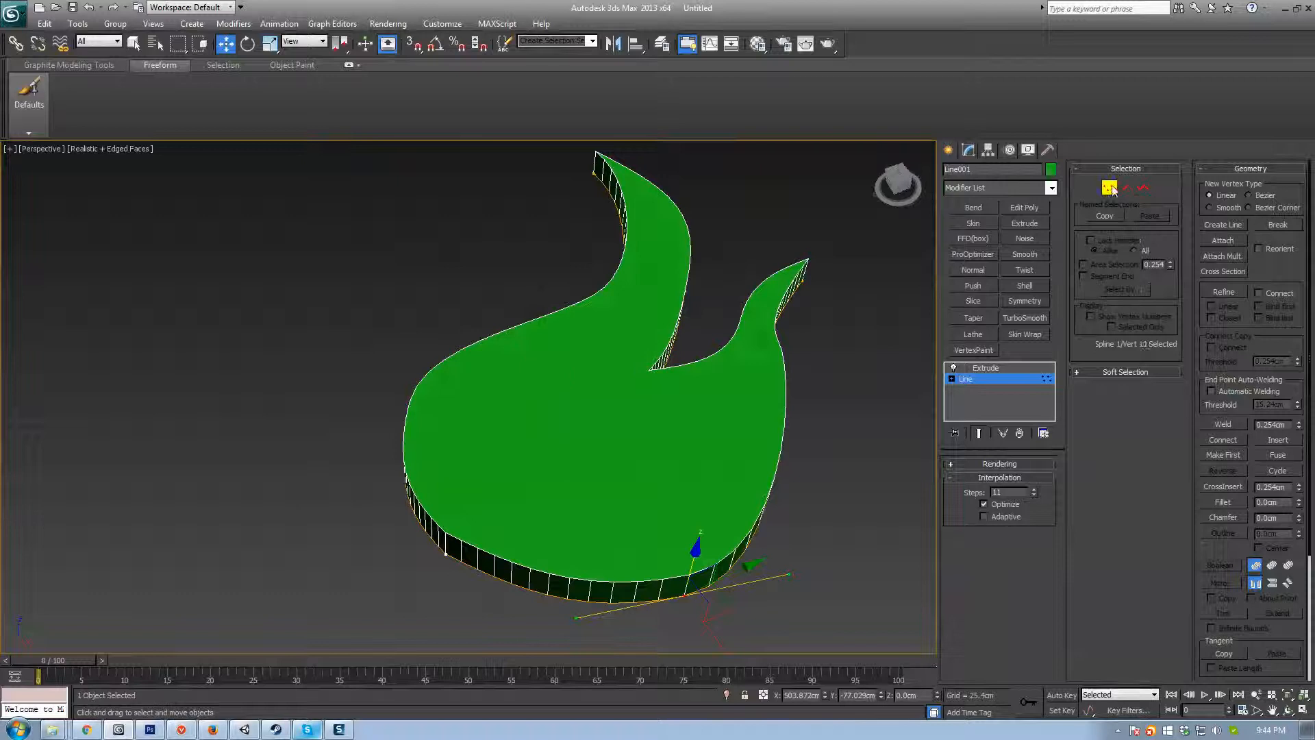
{"action": "middle_click_drag", "start_coordinate": [795, 415], "coordinate": [651, 365]}
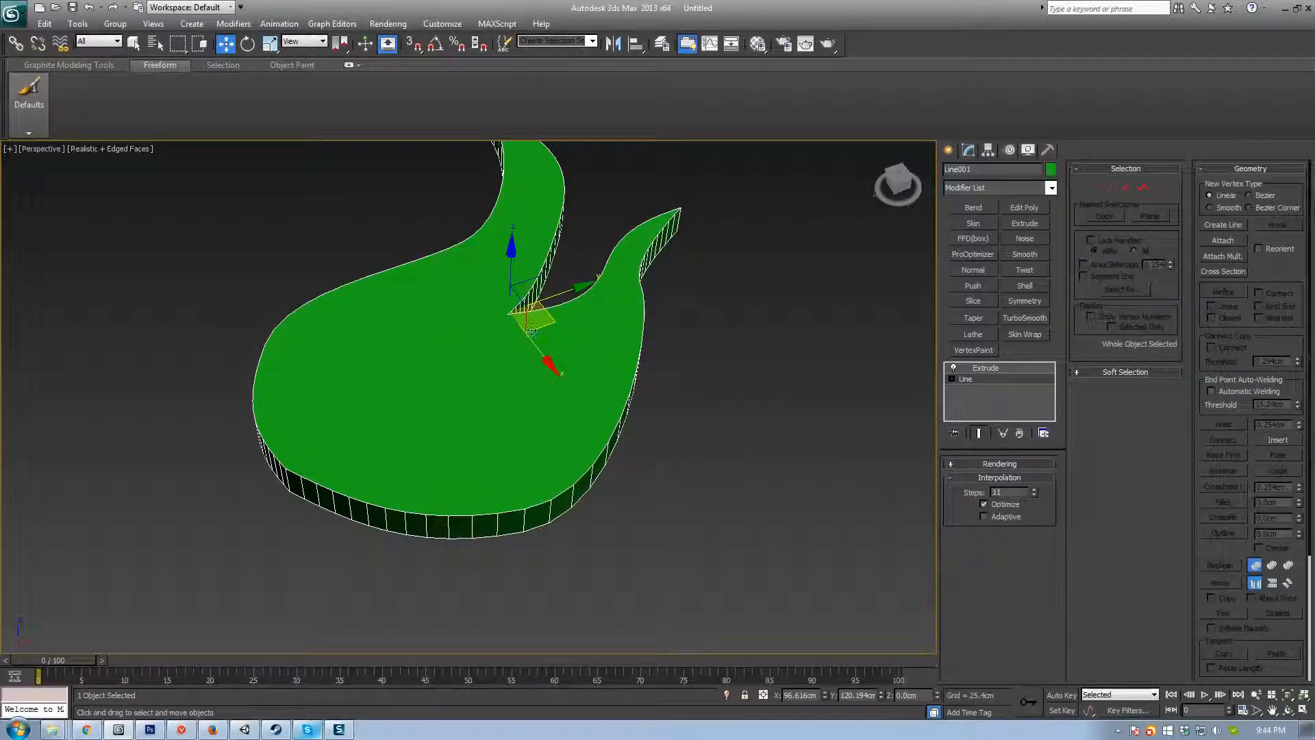
{"action": "right_click", "coordinate": [487, 377]}
{"action": "mouse_move", "coordinate": [541, 500]}
{"action": "left_click", "coordinate": [658, 515]}
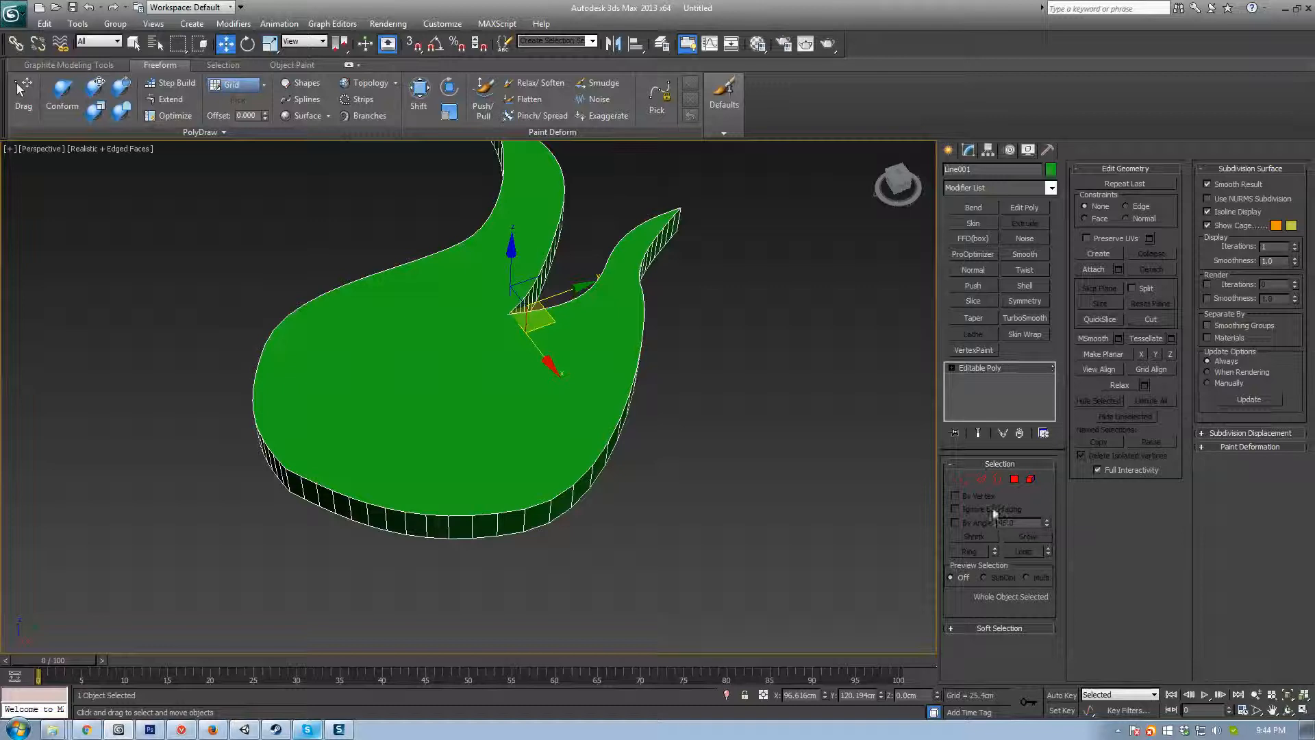
Step: Select the flame's top face in polygon editing, try moving it vertically, and undo the move
{"action": "left_click", "coordinate": [1015, 479]}
{"action": "left_click", "coordinate": [517, 510]}
{"action": "middle_click_drag", "start_coordinate": [517, 510], "coordinate": [515, 260], "text": "alt"}
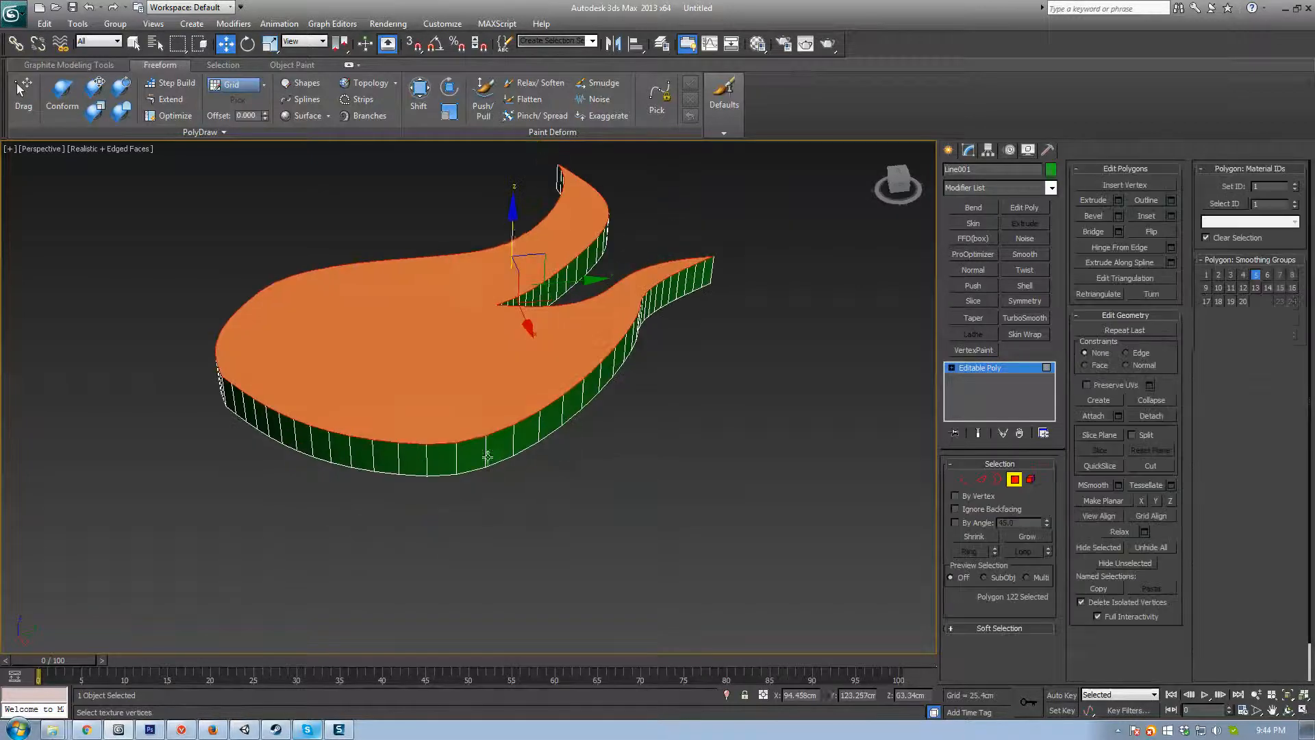
{"action": "mouse_move", "coordinate": [516, 235]}
{"action": "left_mouse_down"}
{"action": "mouse_move", "coordinate": [514, 152]}
{"action": "mouse_move", "coordinate": [503, 247]}
{"action": "left_mouse_up"}
{"action": "key", "text": "ctrl+z"}
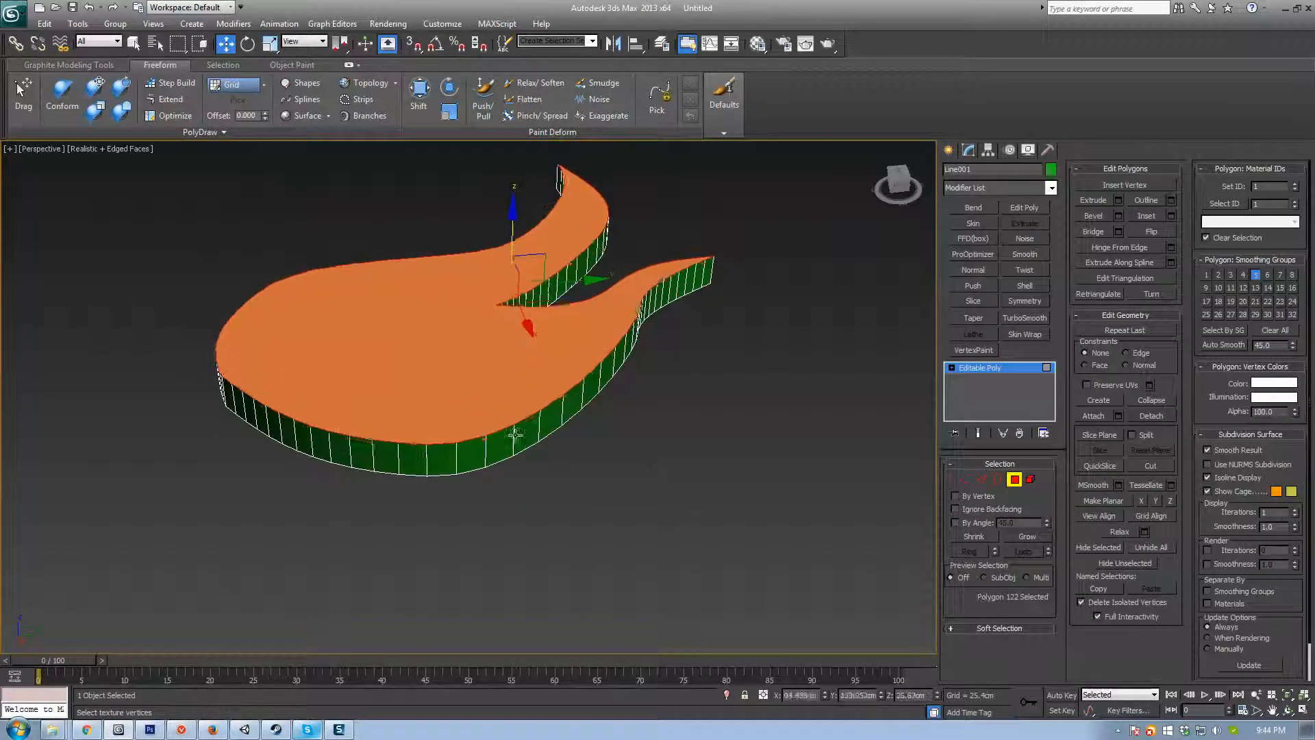
Step: Select a side face near the flame's rounded base, try moving it, and undo the move
{"action": "left_click", "coordinate": [502, 444]}
{"action": "left_click_drag", "start_coordinate": [531, 457], "coordinate": [495, 386]}
{"action": "key", "text": "ctrl+z"}
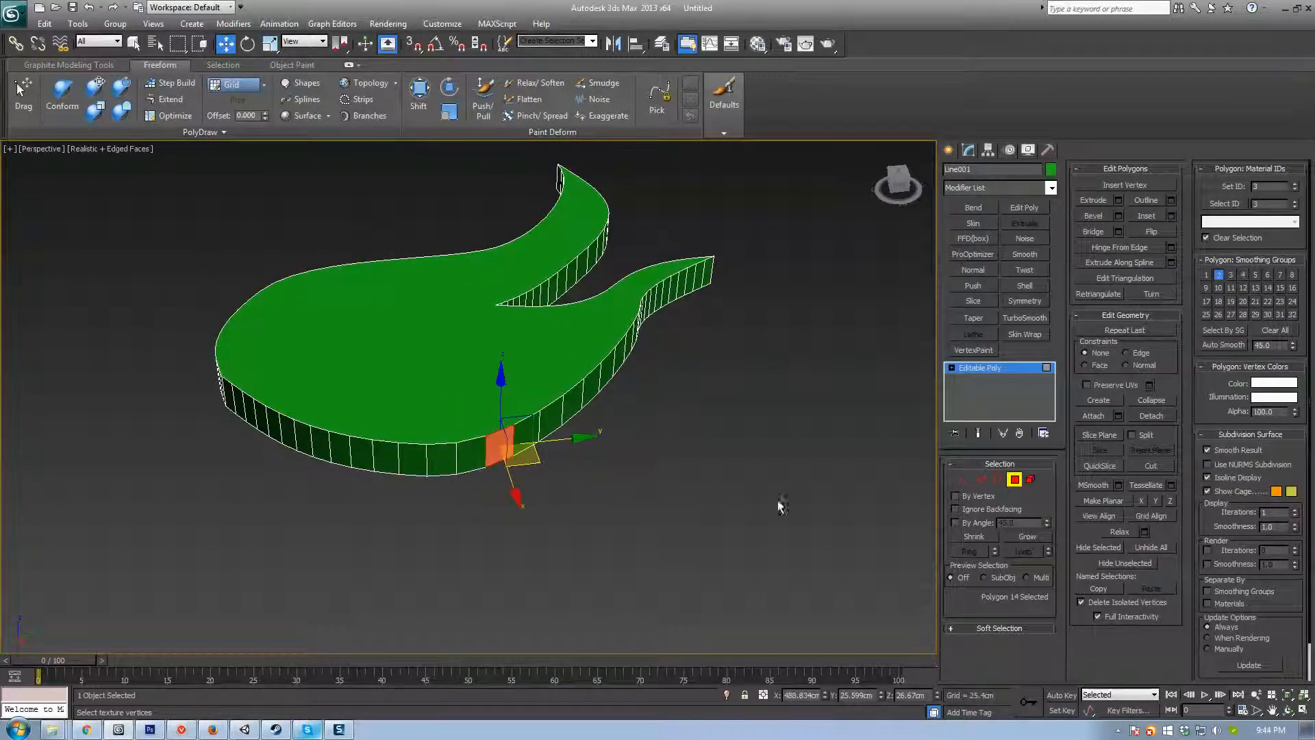
Step: Leave polygon editing and undo the Editable Poly conversion to recover the line with its Extrude modifier
{"action": "left_click", "coordinate": [1015, 479]}
{"action": "key", "text": "ctrl+z"}
{"action": "key", "text": "ctrl+z"}
{"action": "key", "text": "ctrl+z"}
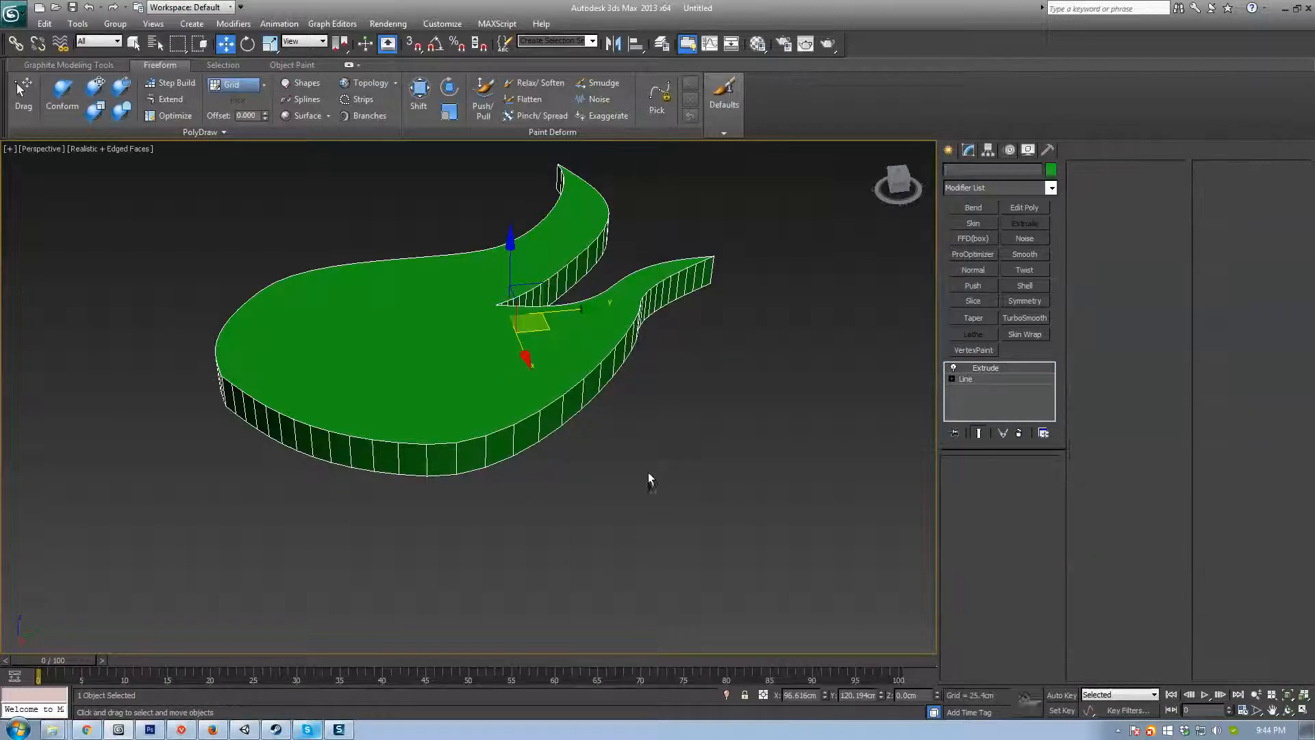
Step: Select the Line level and toggle the Extrude modifier off and on to compare the bare outline with the solid
{"action": "middle_click_drag", "start_coordinate": [421, 324], "coordinate": [709, 383], "text": "alt"}
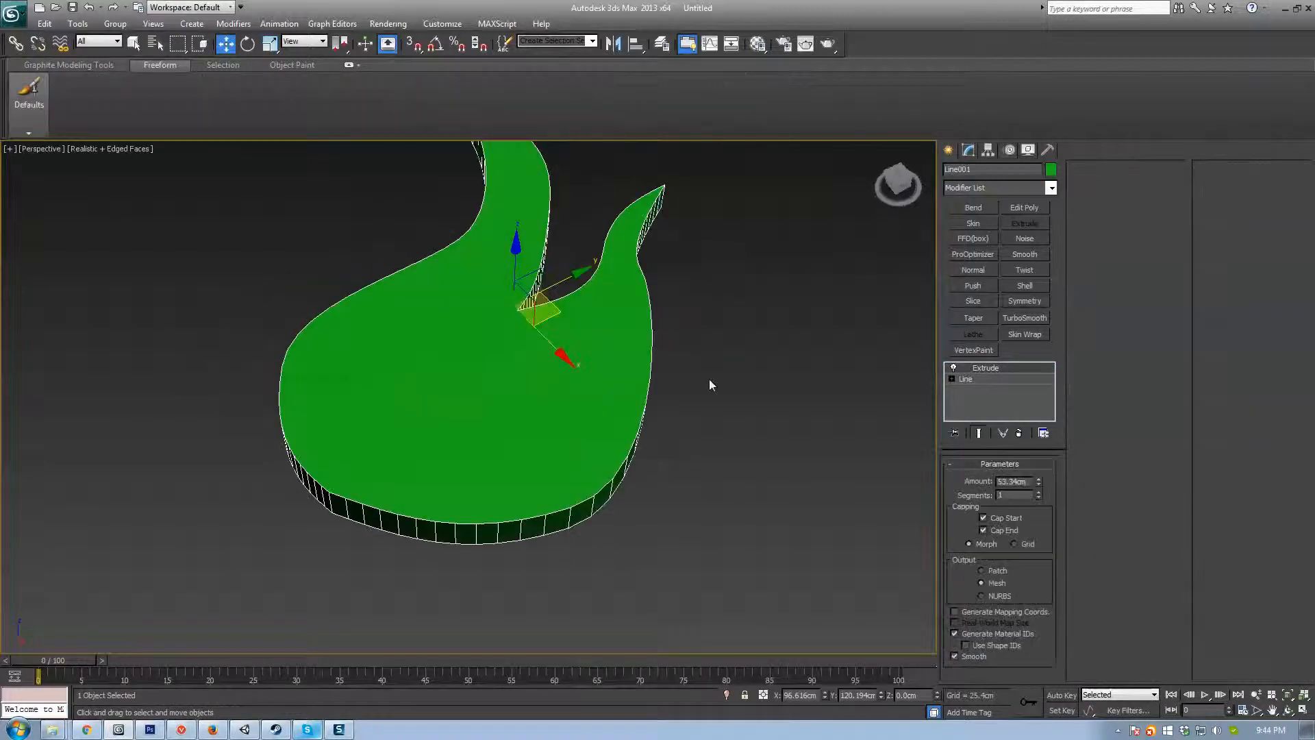
{"action": "left_click", "coordinate": [981, 378]}
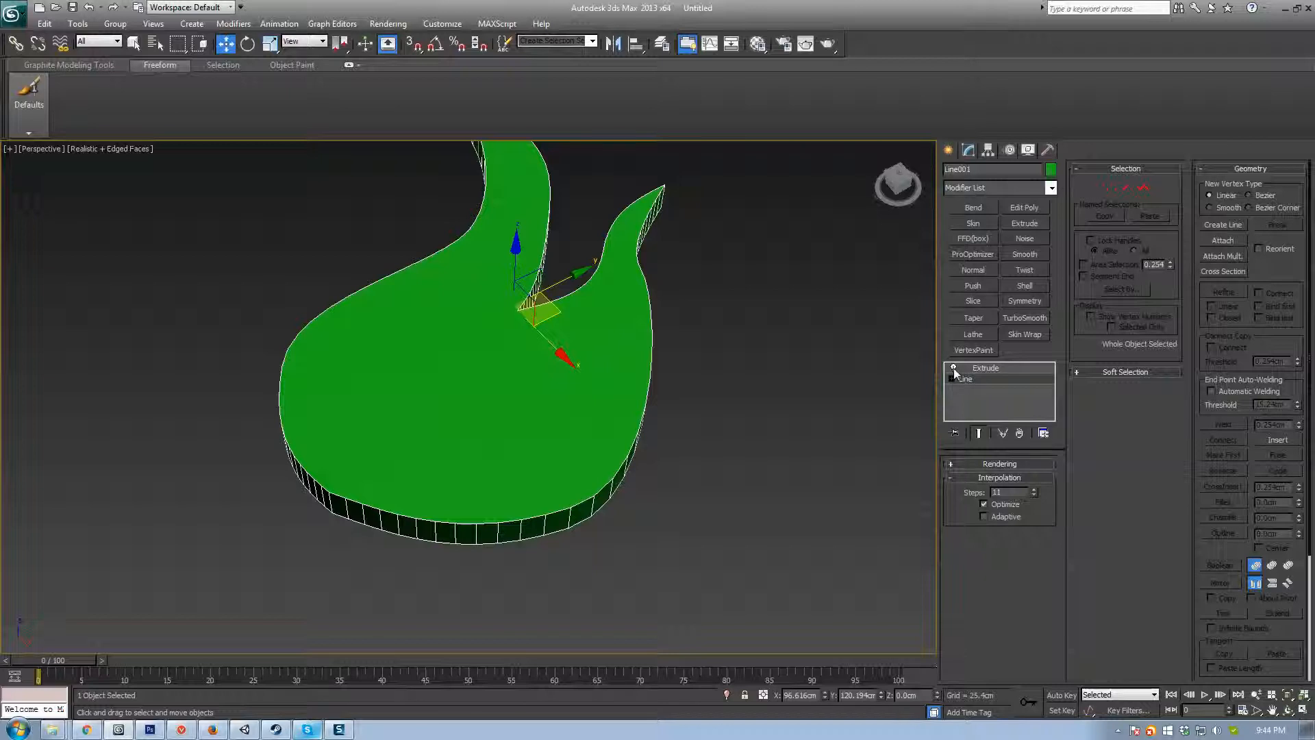
{"action": "left_click", "coordinate": [954, 368]}
{"action": "left_click", "coordinate": [954, 368]}
{"action": "left_click", "coordinate": [953, 368]}
{"action": "left_click", "coordinate": [954, 368]}
{"action": "left_click", "coordinate": [954, 368]}
{"action": "middle_click_drag", "start_coordinate": [526, 419], "coordinate": [674, 462], "text": "alt"}
{"action": "left_click", "coordinate": [954, 368]}
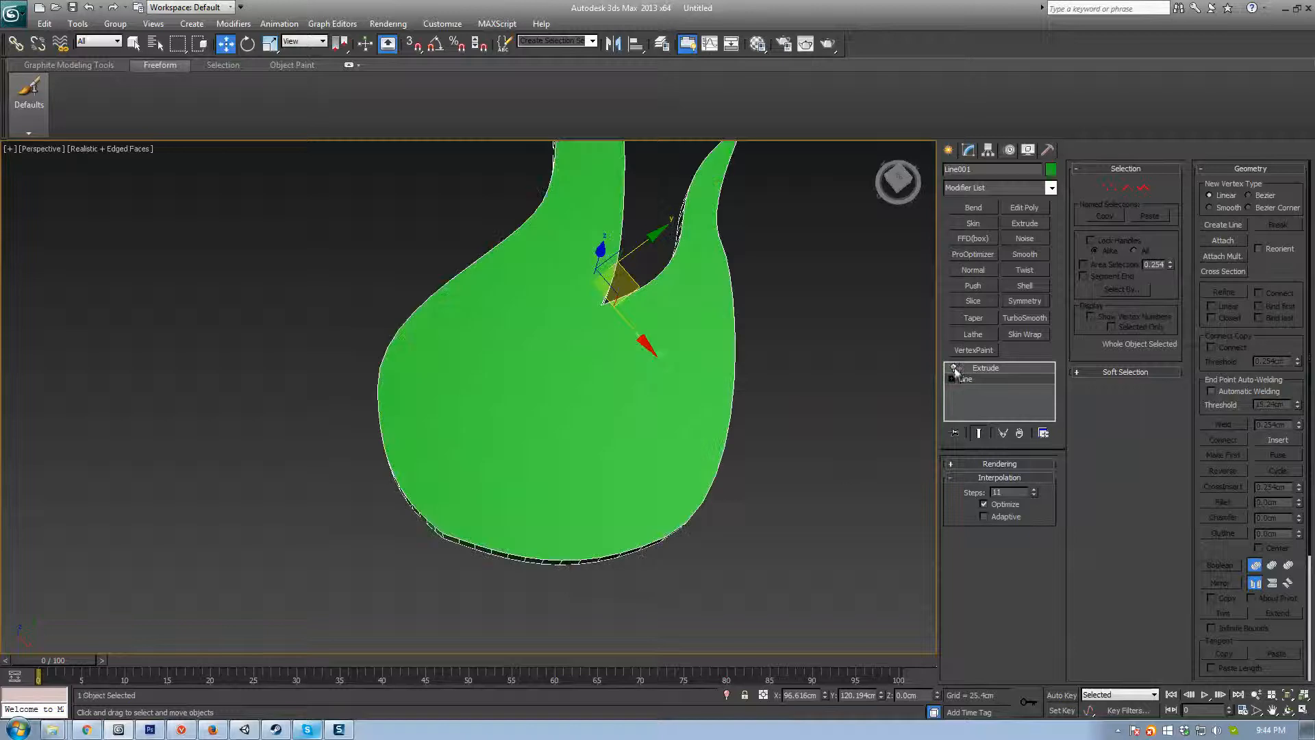
Step: In the line's vertex editing, move the base vertex on the shorter tip's side inward to make the base concave
{"action": "left_click", "coordinate": [966, 379]}
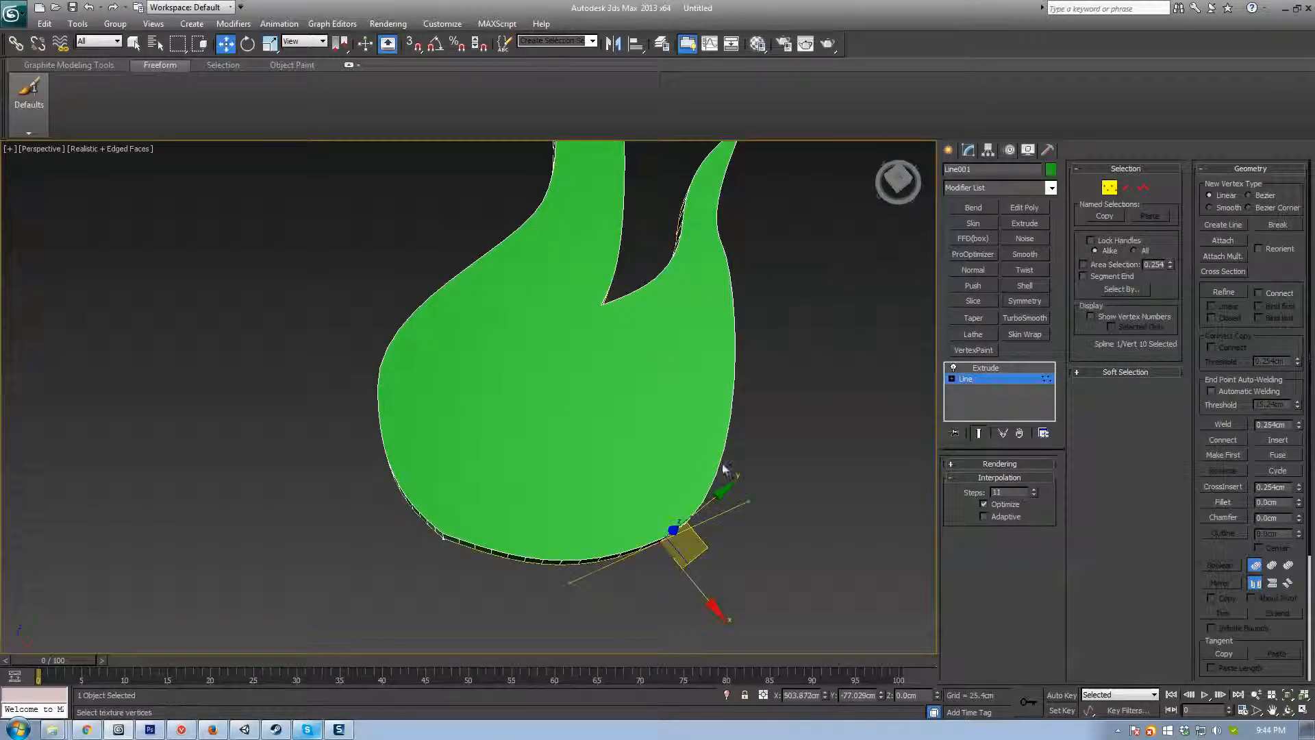
{"action": "left_click_drag", "start_coordinate": [710, 546], "coordinate": [661, 518]}
{"action": "middle_click_drag", "start_coordinate": [753, 527], "coordinate": [674, 557]}
{"action": "middle_click_drag", "start_coordinate": [673, 556], "coordinate": [700, 467], "text": "alt"}
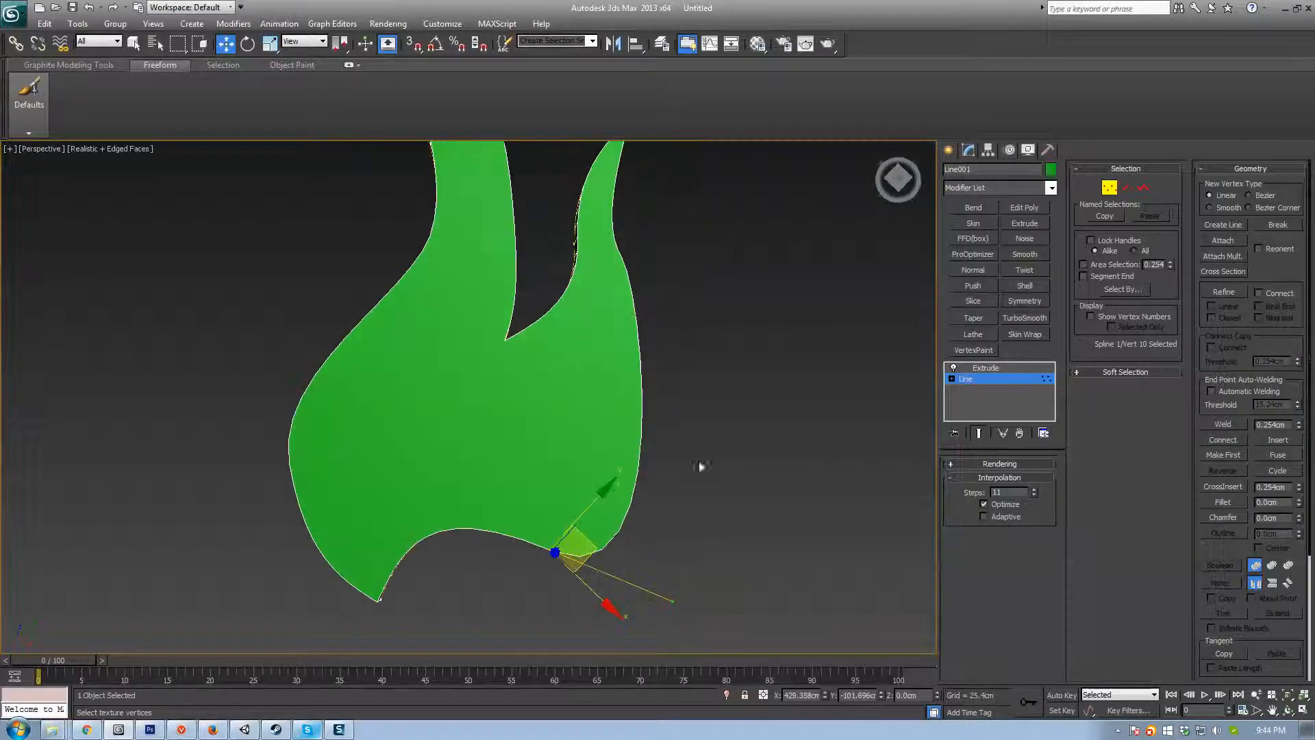
Step: Adjust the tangent of the outer-edge vertex below the shorter tip to round the flame's side, then clear the selection
{"action": "middle_click_drag", "start_coordinate": [567, 558], "coordinate": [646, 368], "text": "alt"}
{"action": "left_click", "coordinate": [627, 400]}
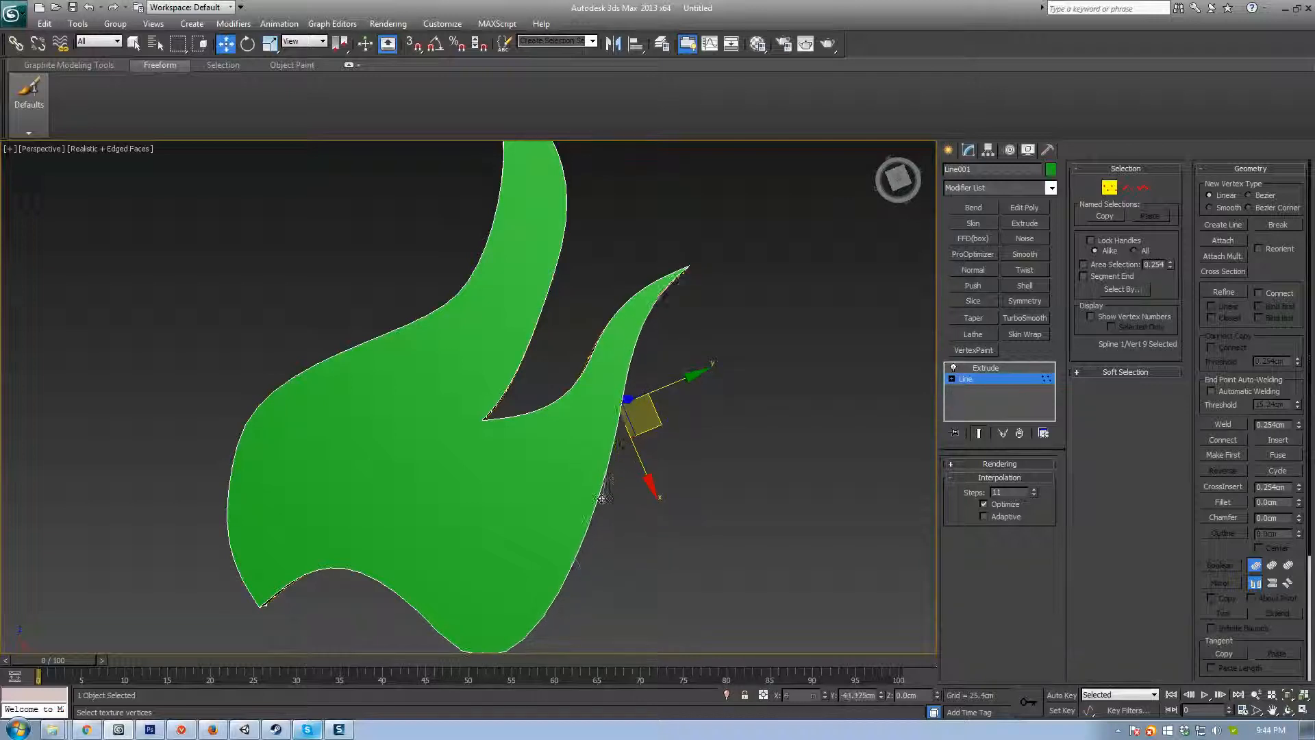
{"action": "left_click_drag", "start_coordinate": [612, 490], "coordinate": [630, 517]}
{"action": "middle_click_drag", "start_coordinate": [606, 537], "coordinate": [602, 457]}
{"action": "left_click", "coordinate": [570, 547]}
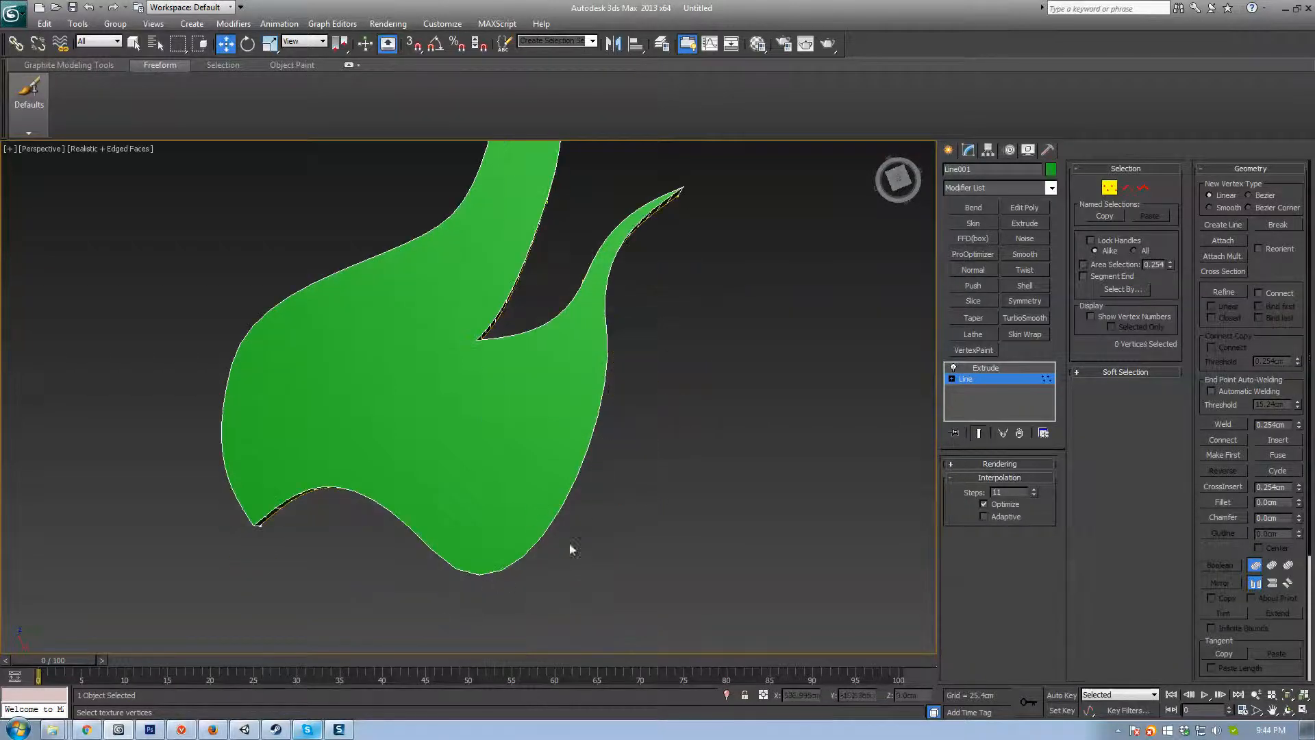
Step: Adjust the tangent handles of the inner base vertex and of the vertex on the flame's wide outer side
{"action": "left_click", "coordinate": [433, 552]}
{"action": "left_click_drag", "start_coordinate": [454, 587], "coordinate": [532, 610]}
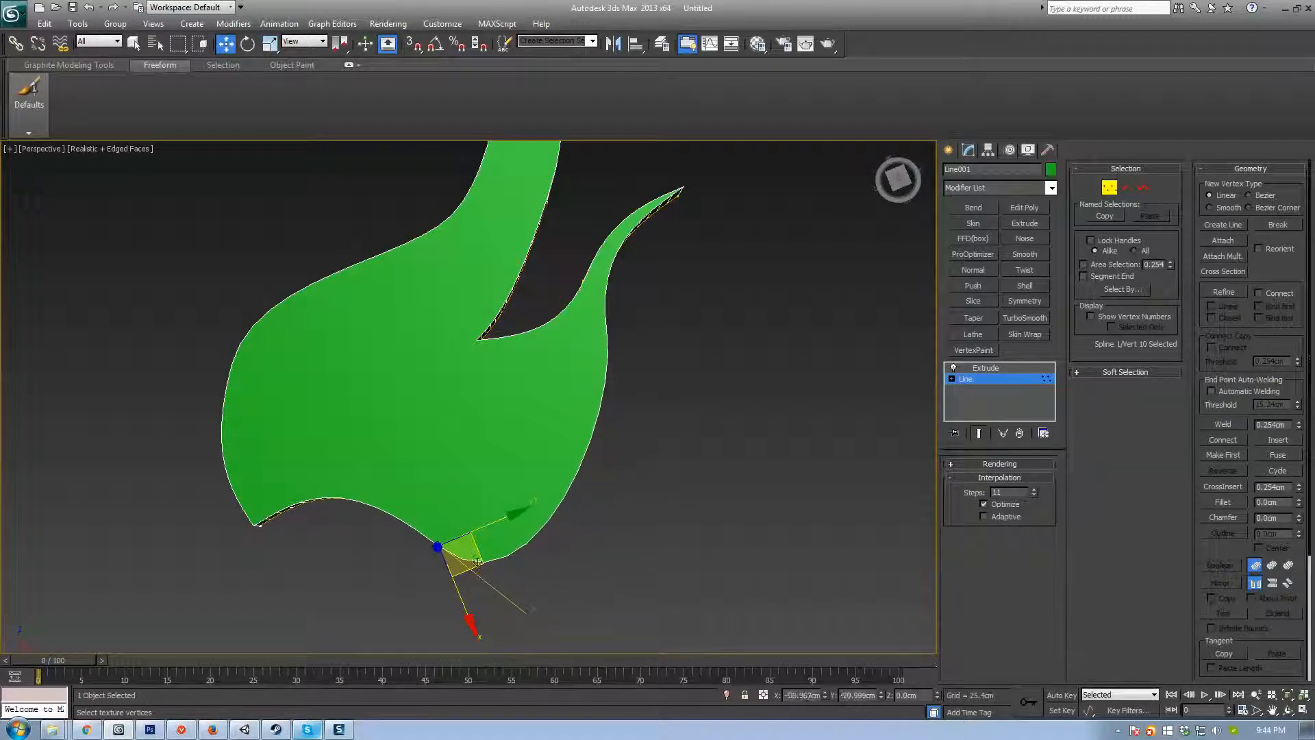
{"action": "middle_click_drag", "start_coordinate": [485, 560], "coordinate": [352, 481], "text": "alt"}
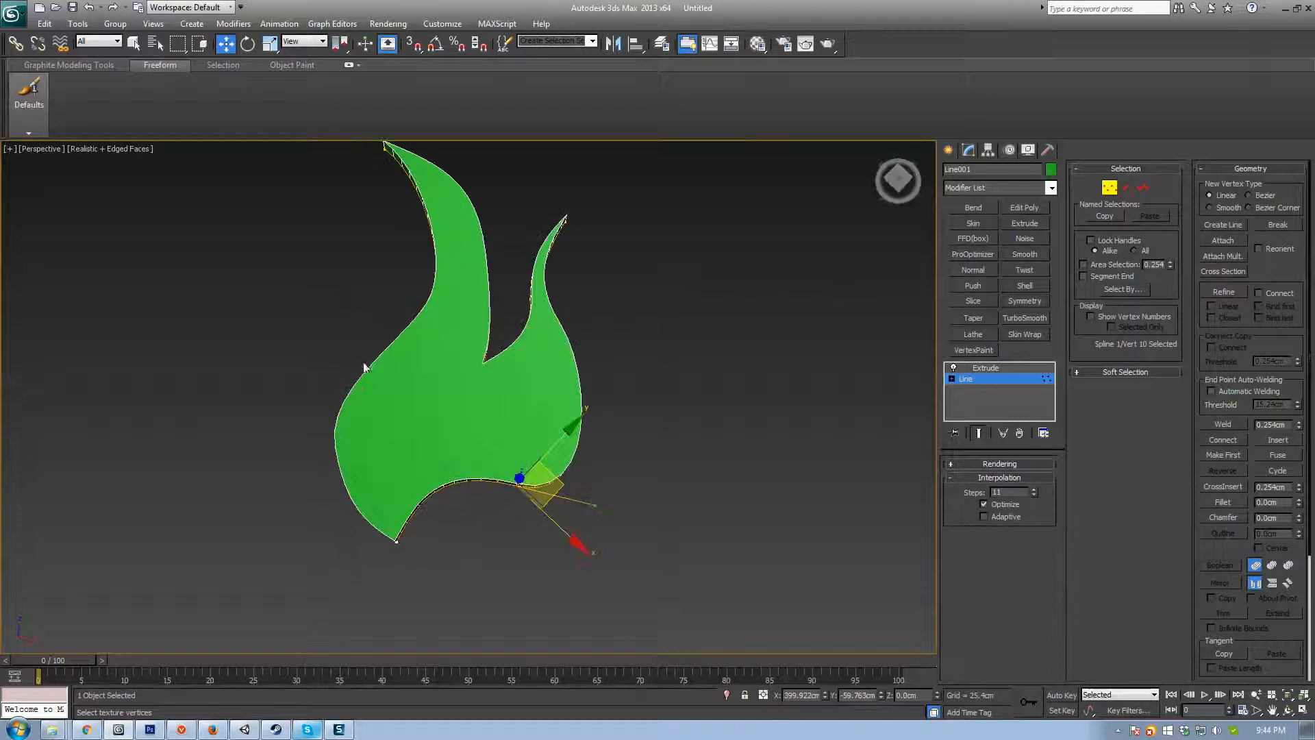
{"action": "left_click", "coordinate": [338, 444]}
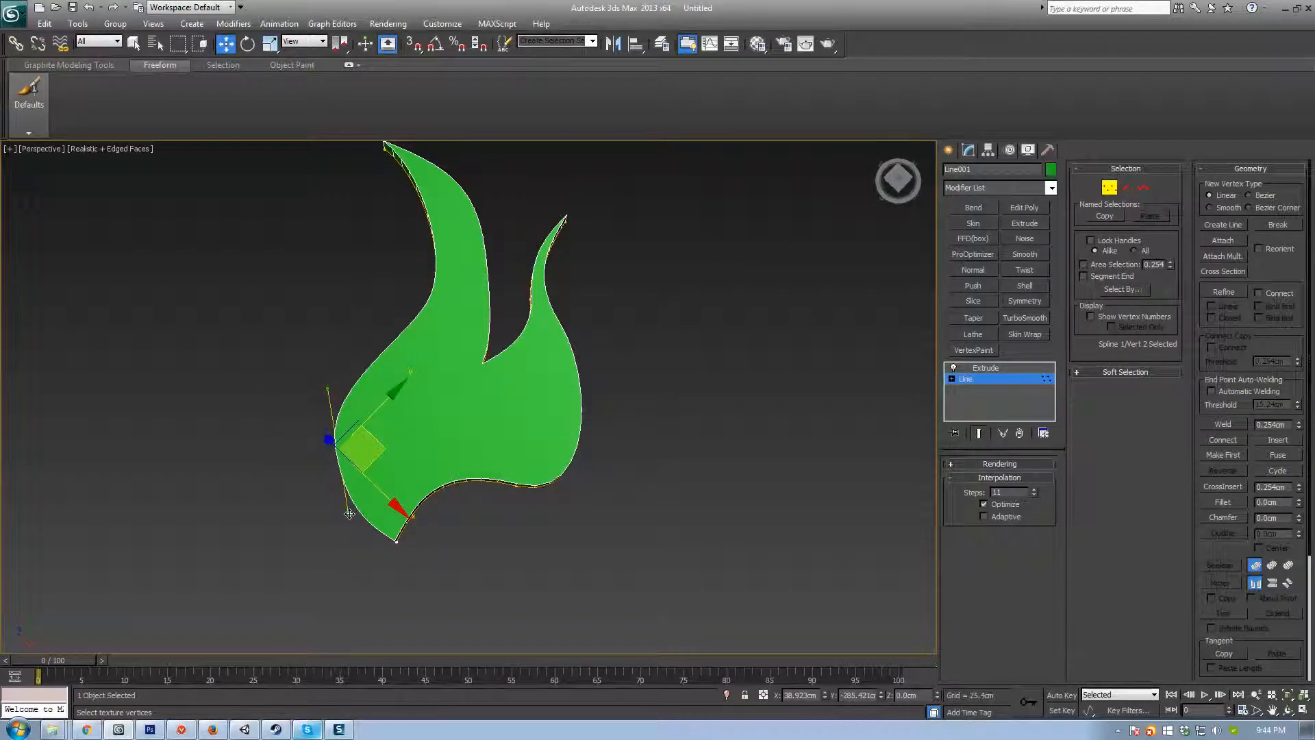
{"action": "left_click_drag", "start_coordinate": [349, 513], "coordinate": [335, 513]}
{"action": "middle_click_drag", "start_coordinate": [506, 320], "coordinate": [554, 402]}
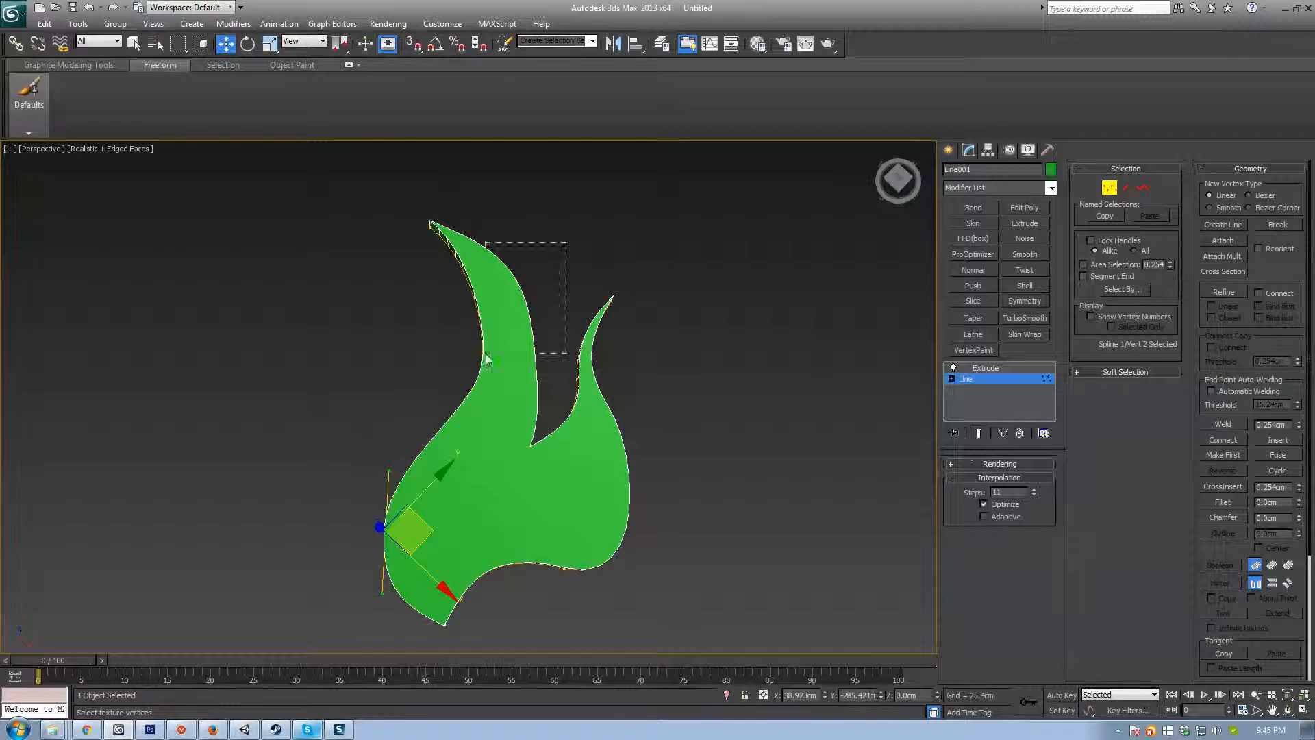
Step: Select the vertex on the taller tip's inner edge, adjust its tangent, and move it slightly inward
{"action": "left_click_drag", "start_coordinate": [487, 359], "coordinate": [487, 359]}
{"action": "left_click_drag", "start_coordinate": [524, 267], "coordinate": [514, 280]}
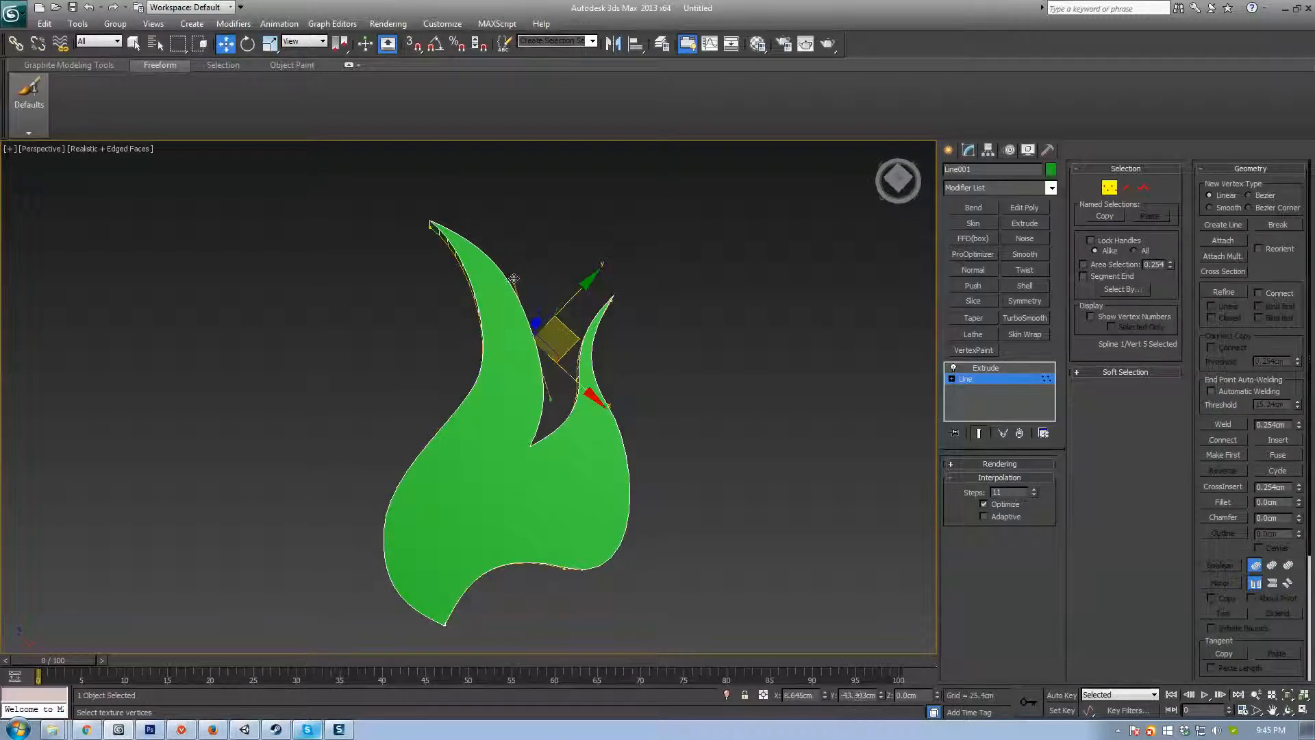
{"action": "left_click_drag", "start_coordinate": [574, 332], "coordinate": [536, 390]}
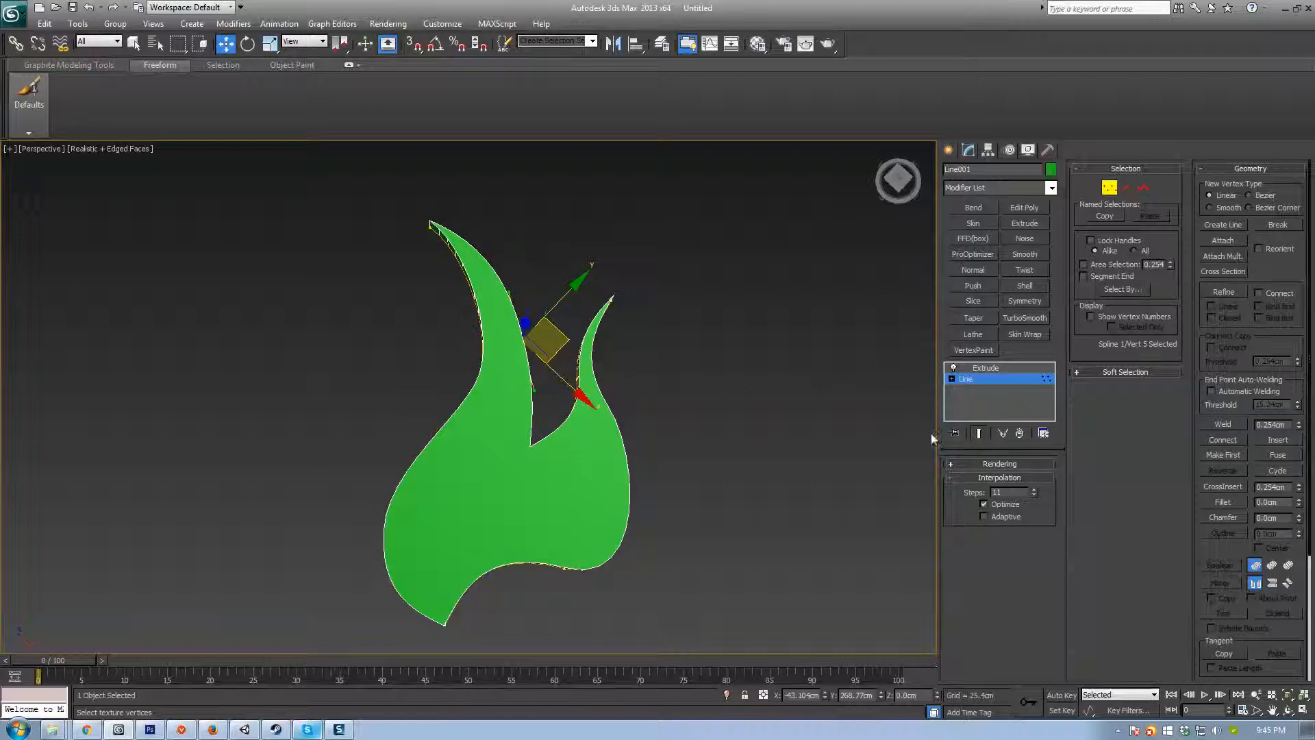
Step: Turn off the Extrude modifier to inspect the bare flame outline, leave vertex editing, and show the extrusion again
{"action": "left_click", "coordinate": [963, 379]}
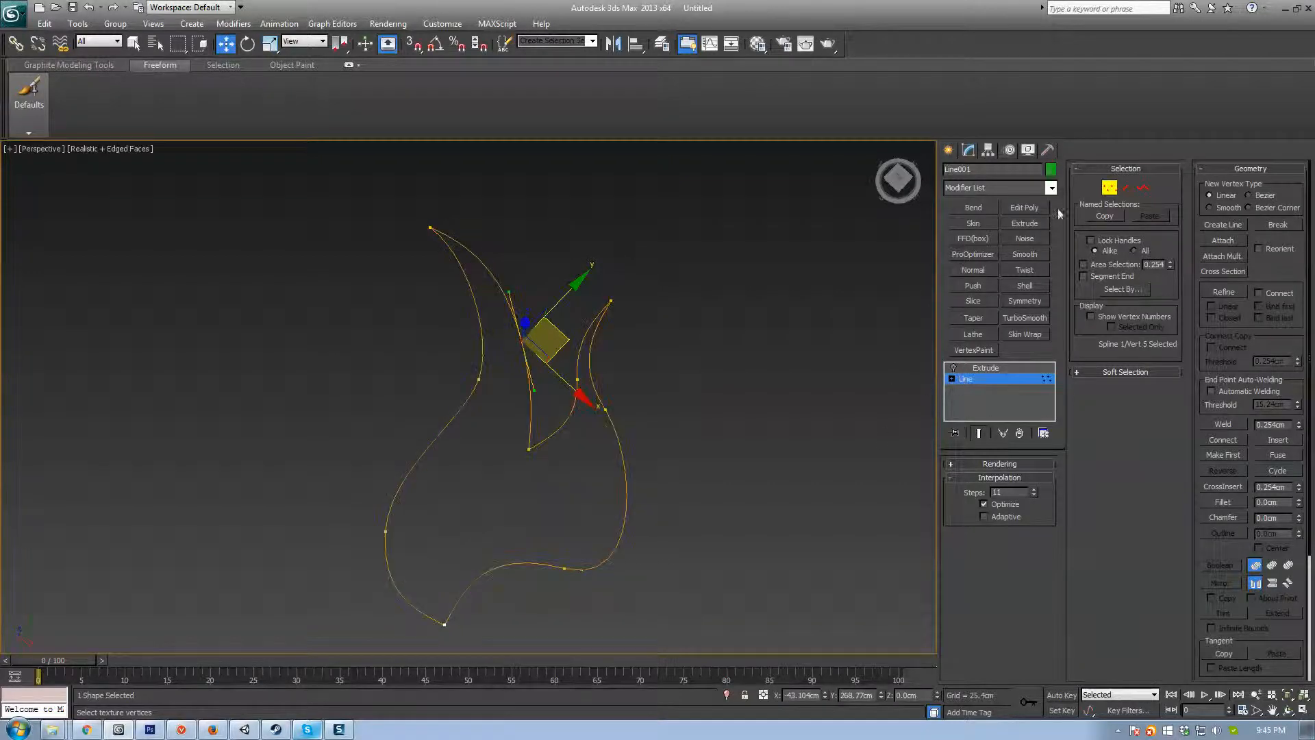
{"action": "left_click", "coordinate": [464, 499]}
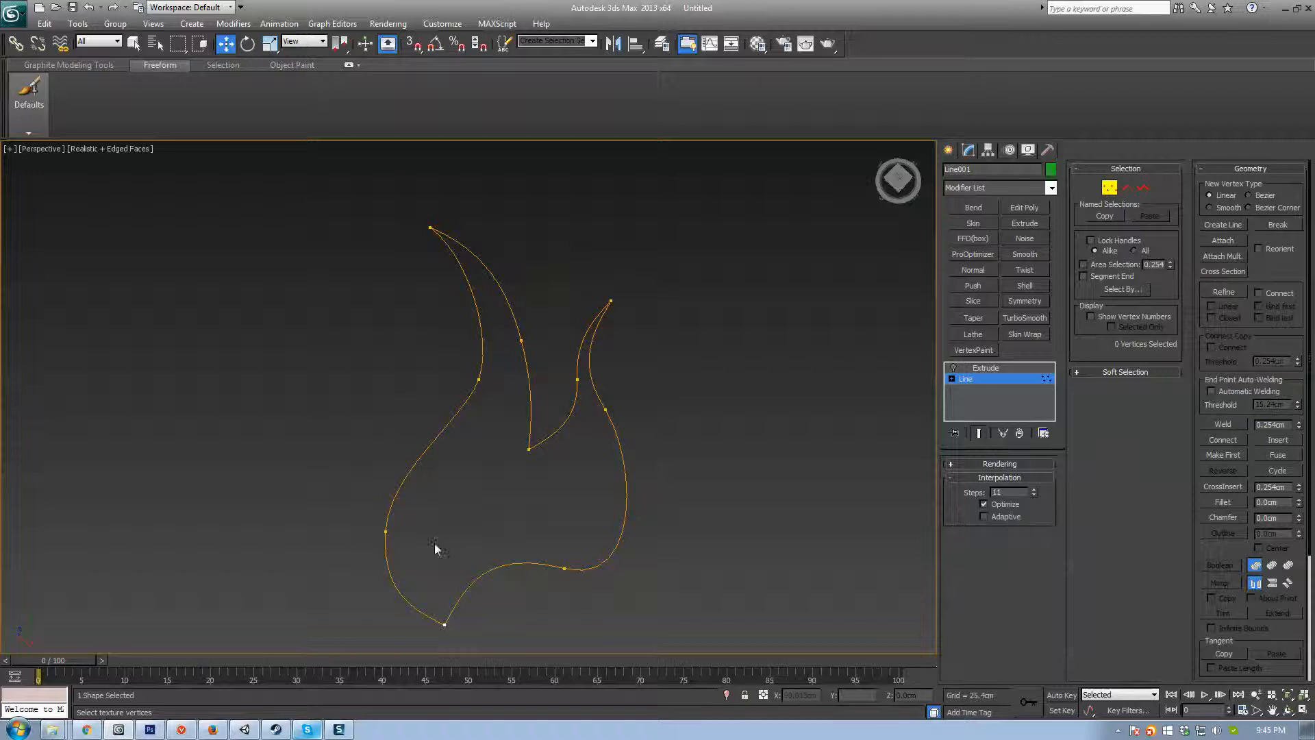
{"action": "middle_click_drag", "start_coordinate": [682, 516], "coordinate": [635, 458]}
{"action": "left_click", "coordinate": [972, 368]}
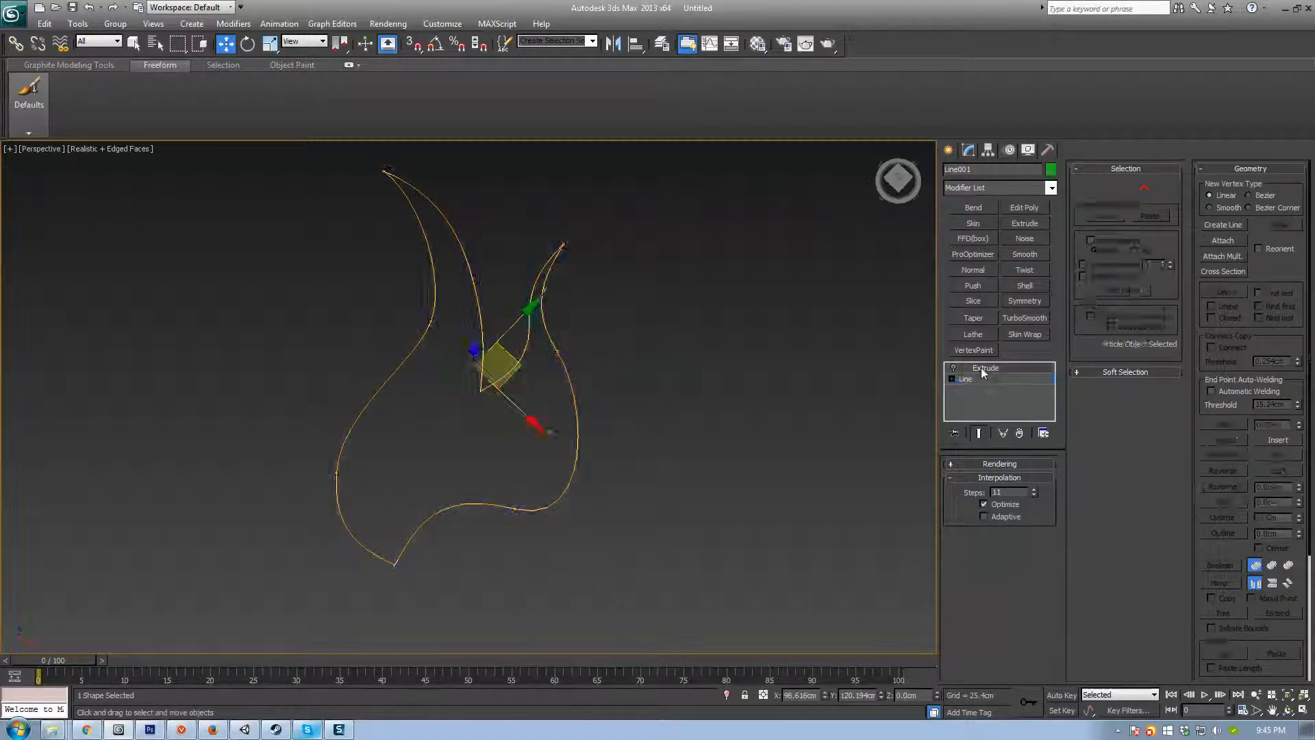
{"action": "middle_click_drag", "start_coordinate": [476, 475], "coordinate": [500, 455], "text": "alt"}
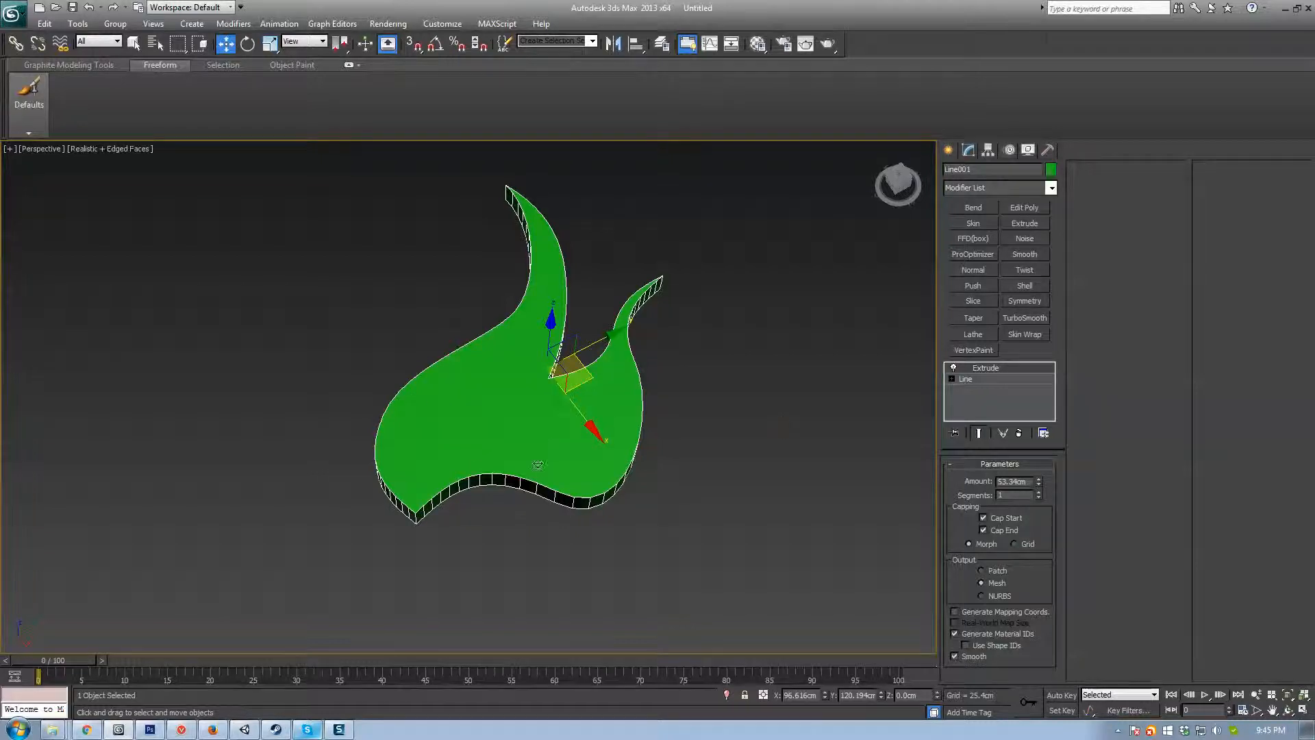
Step: Switch off the Extrude modifier and draw a circle spline inside the flame's body below the shorter tip
{"action": "left_click", "coordinate": [971, 379]}
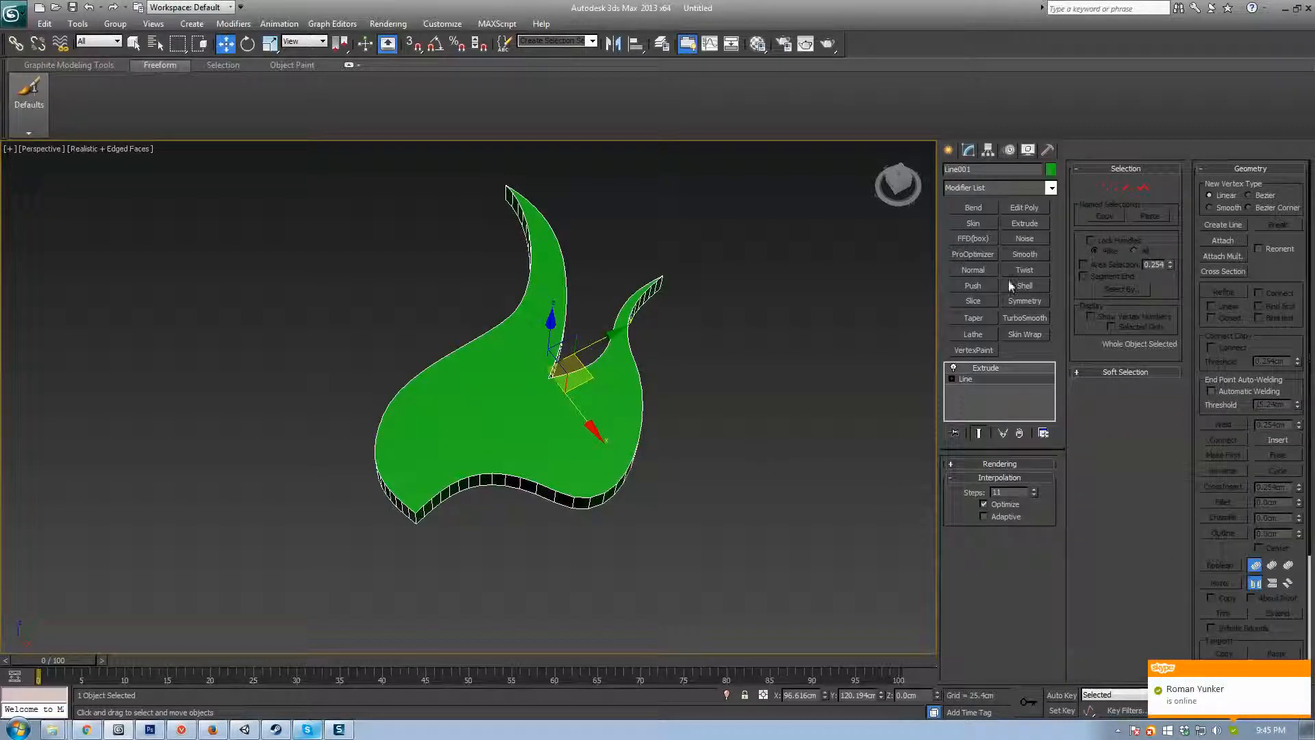
{"action": "left_click", "coordinate": [953, 367]}
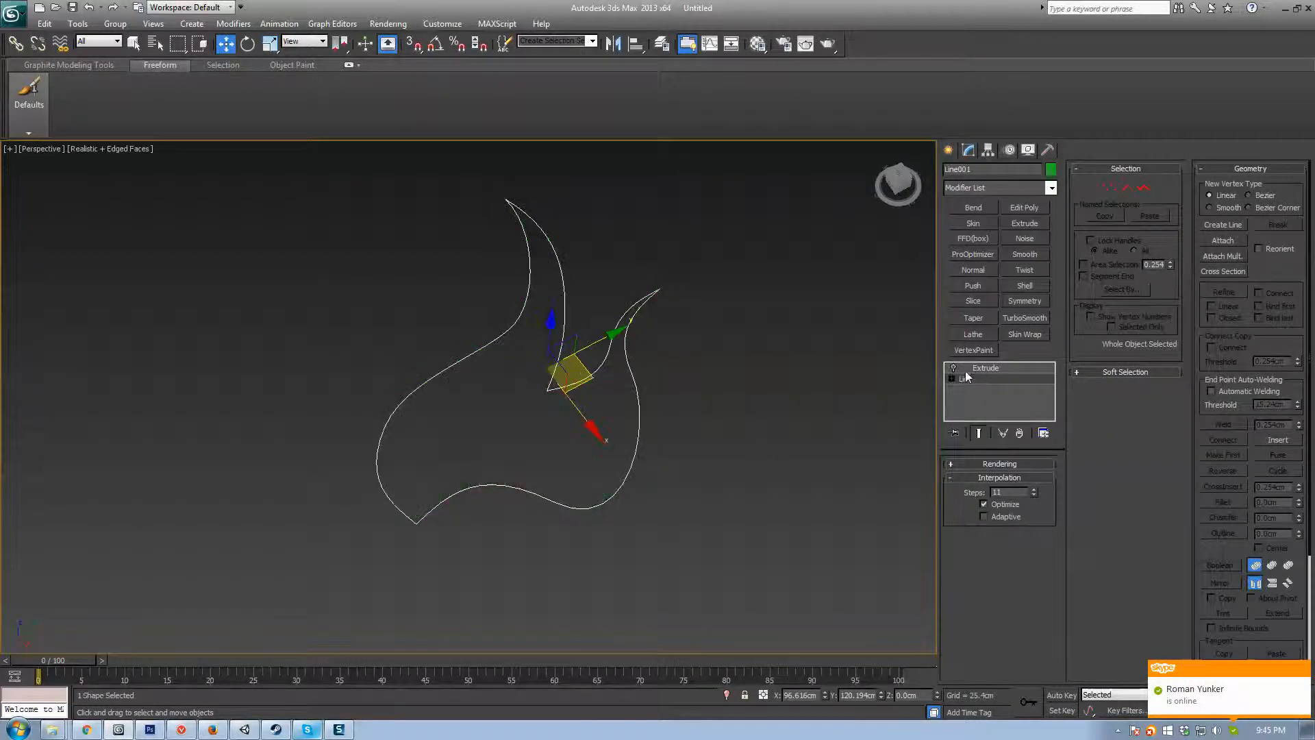
{"action": "left_click", "coordinate": [949, 151]}
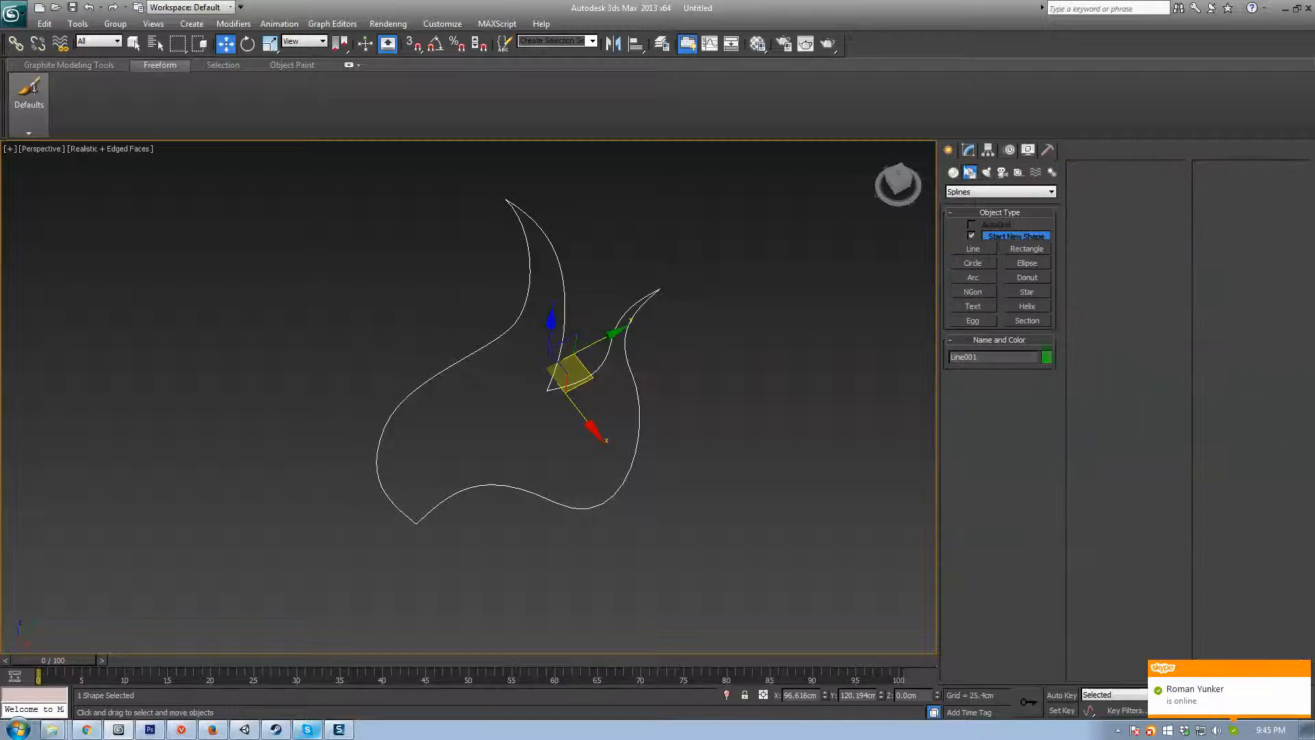
{"action": "left_click", "coordinate": [973, 263]}
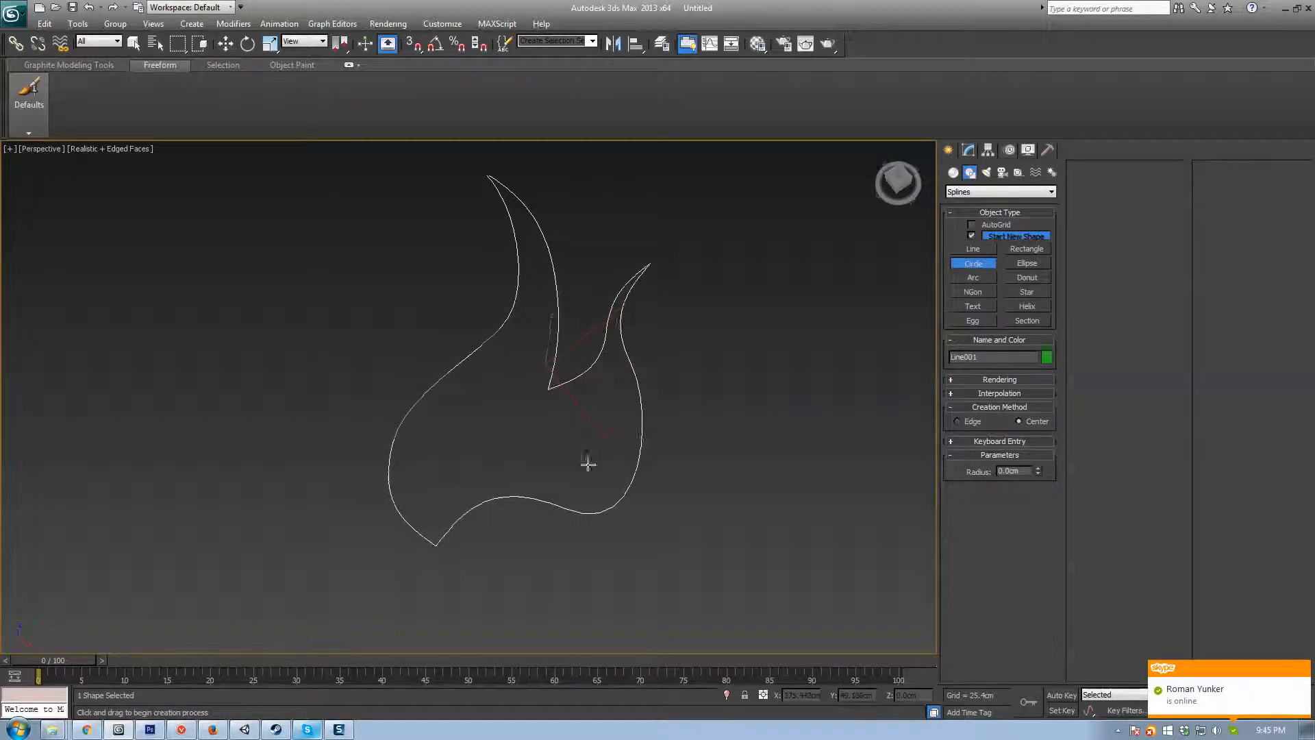
{"action": "left_click_drag", "start_coordinate": [570, 433], "coordinate": [624, 453]}
{"action": "key", "text": "w"}
{"action": "middle_click_drag", "start_coordinate": [640, 450], "coordinate": [539, 396], "text": "alt"}
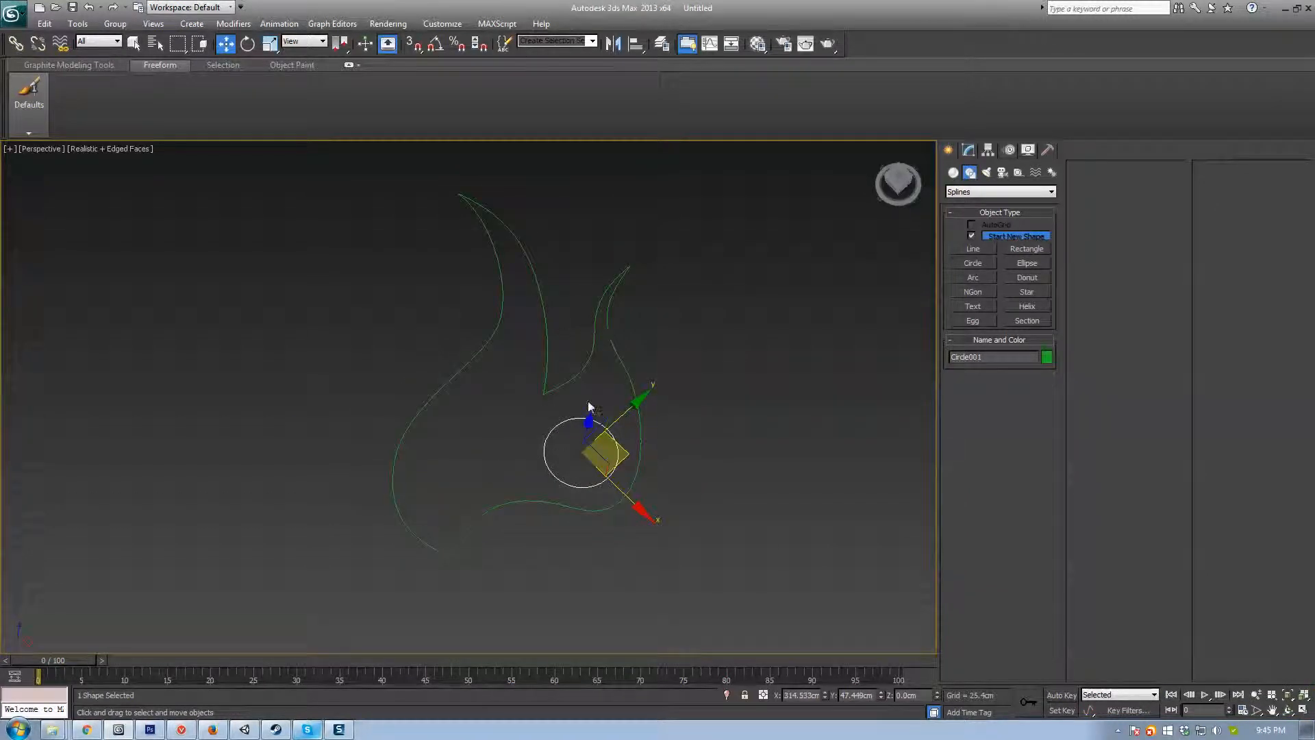
Step: Select the flame line and attach the circle to it at the Line level
{"action": "left_click", "coordinate": [615, 353]}
{"action": "left_click", "coordinate": [968, 152]}
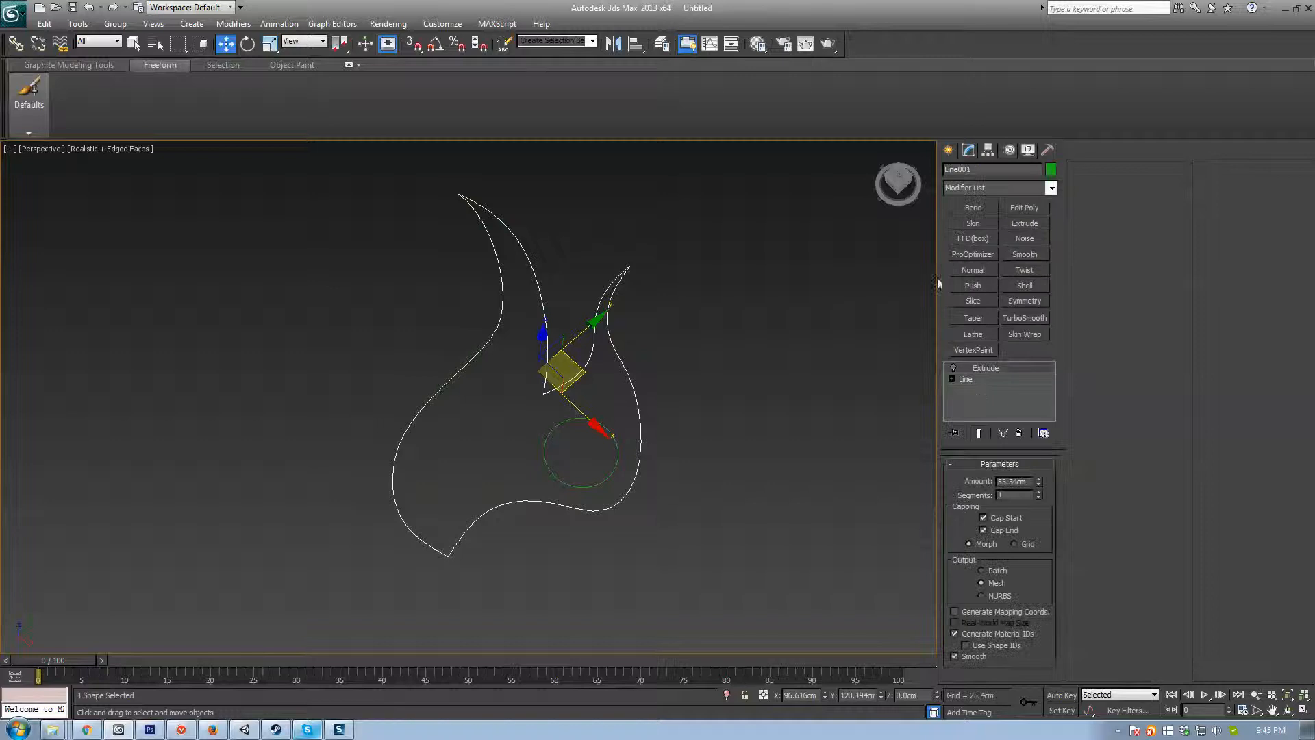
{"action": "left_click", "coordinate": [978, 385]}
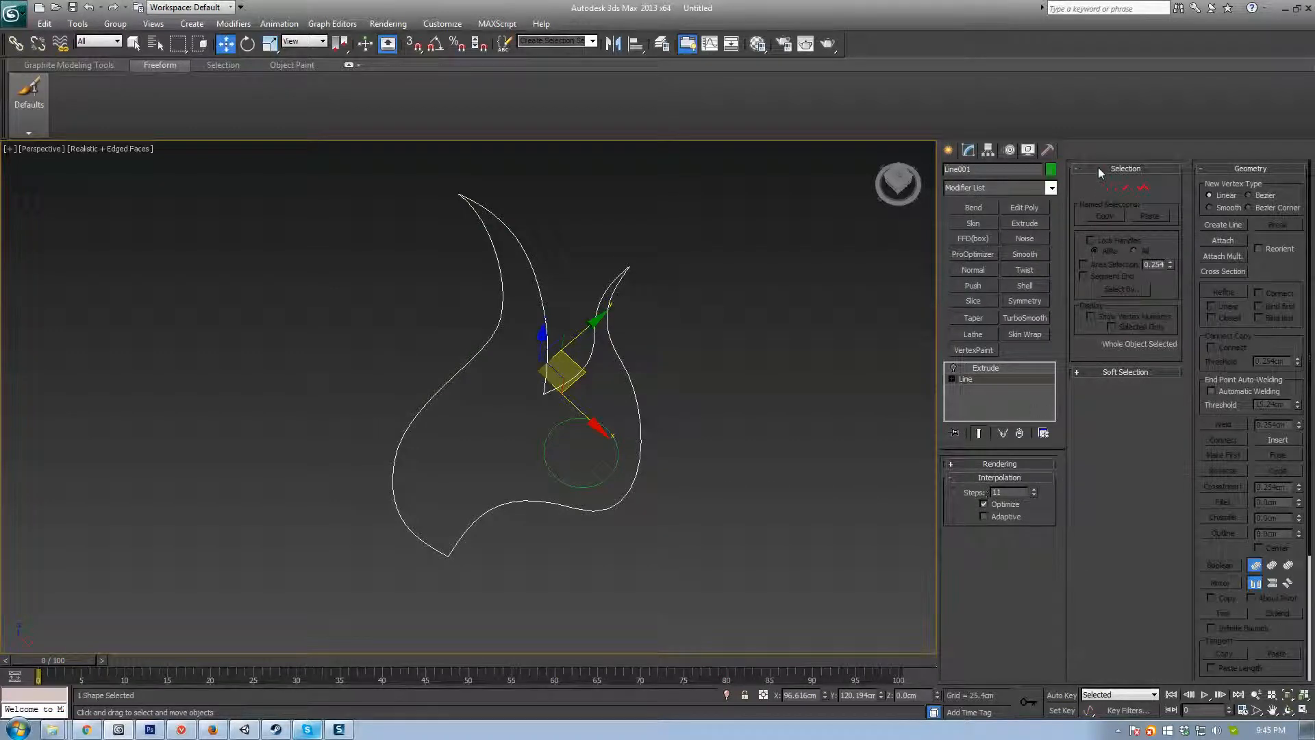
{"action": "left_click", "coordinate": [966, 478]}
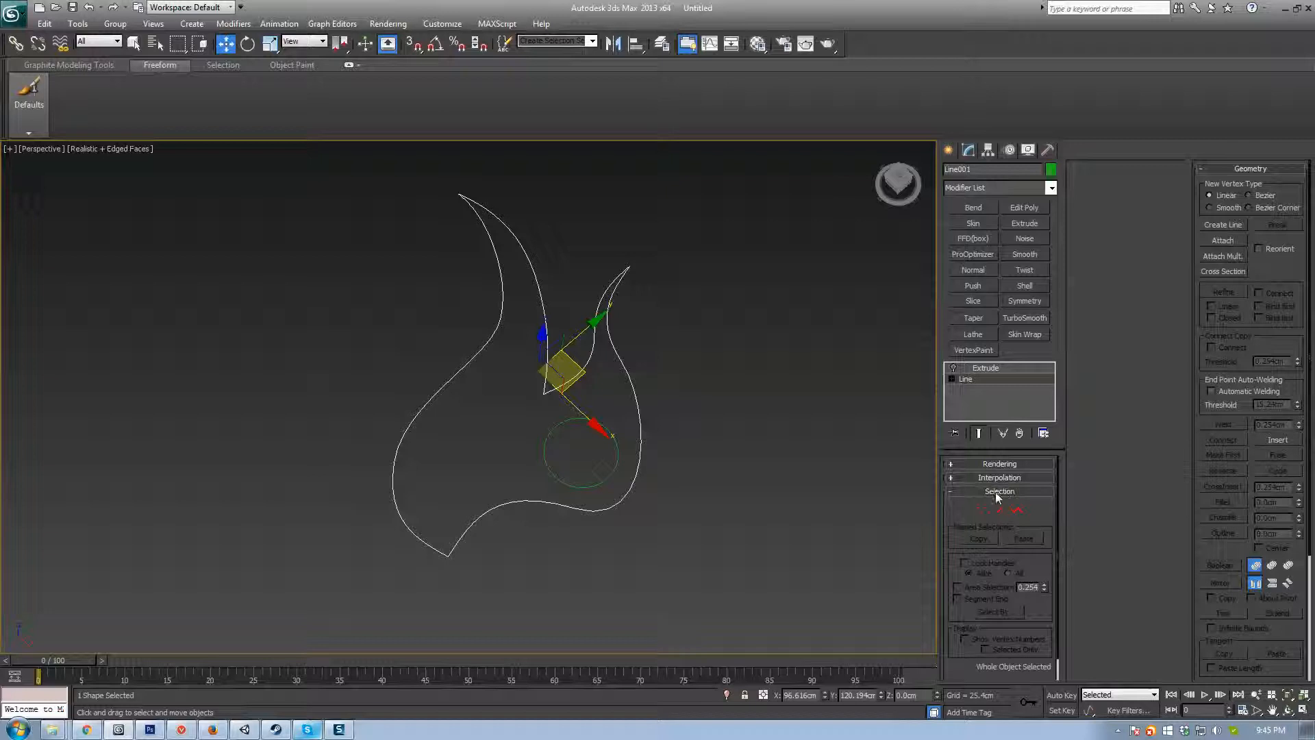
{"action": "scroll", "coordinate": [999, 629], "scroll_direction": "down", "scroll_amount": 1}
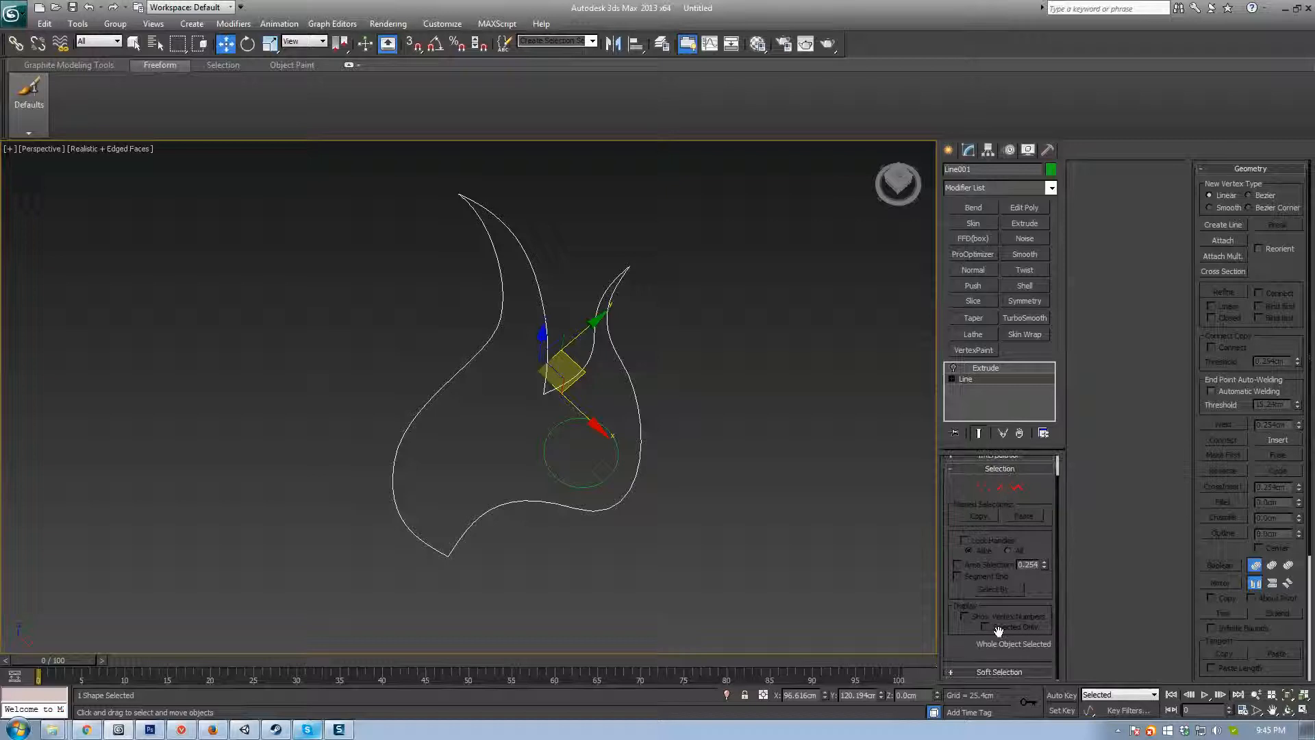
{"action": "left_click", "coordinate": [1215, 244]}
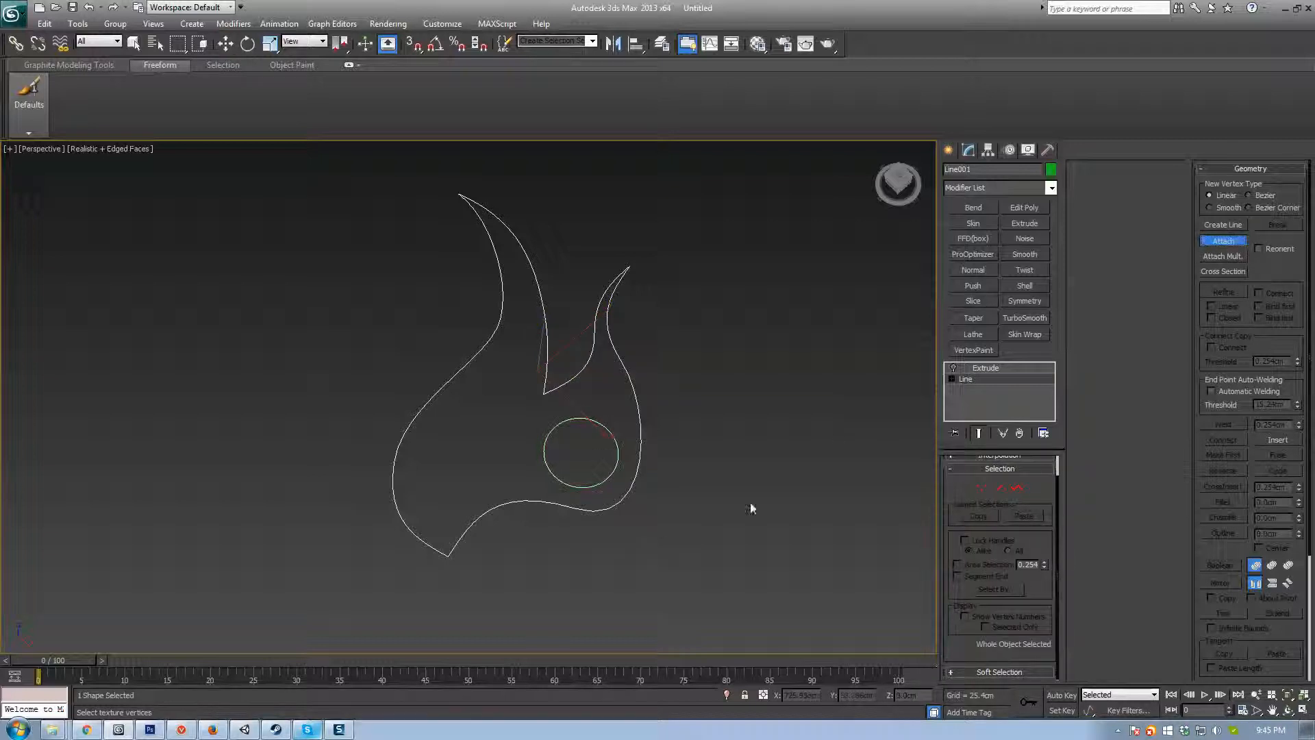
{"action": "key", "text": "F3"}
{"action": "middle_click_drag", "start_coordinate": [726, 455], "coordinate": [699, 419]}
{"action": "scroll", "coordinate": [699, 419], "scroll_direction": "up", "scroll_amount": 2}
Step: Turn the Extrude modifier back on in shaded display and inspect the circular hole through the flame
{"action": "left_click", "coordinate": [995, 367]}
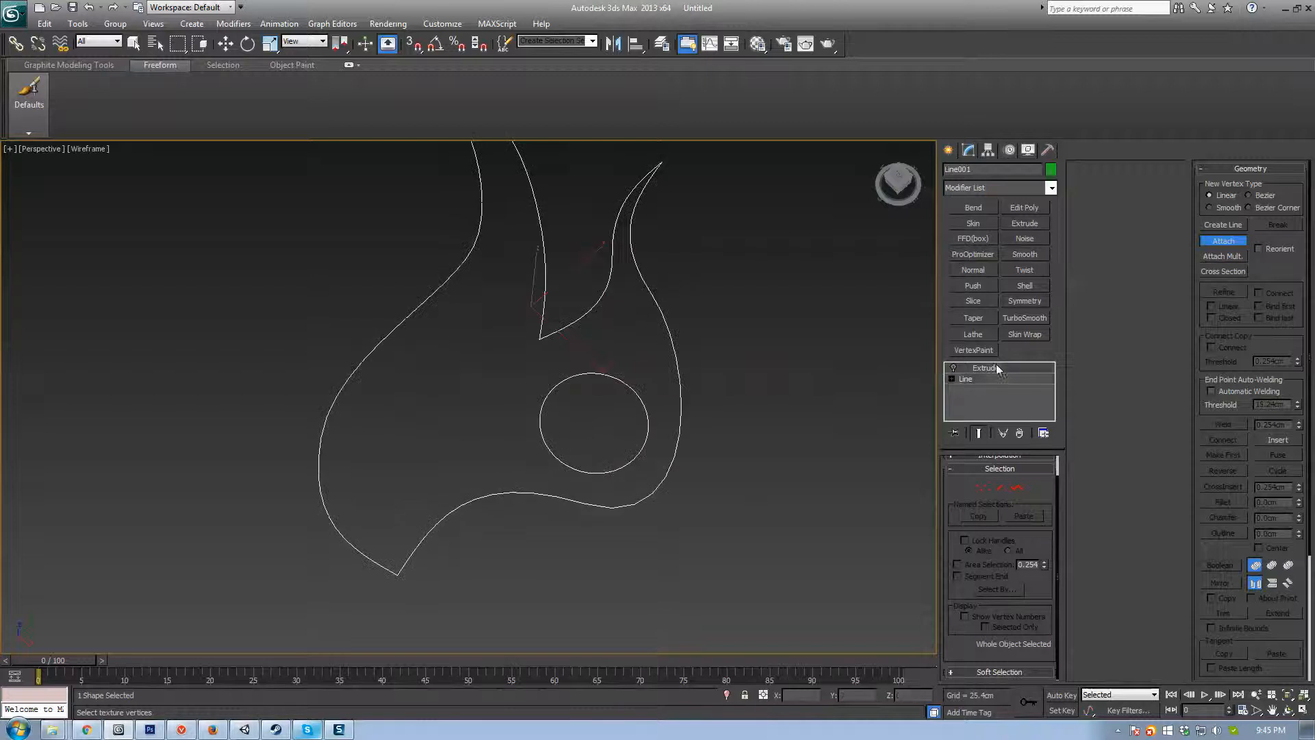
{"action": "left_click", "coordinate": [953, 368]}
{"action": "key", "text": "F3"}
{"action": "middle_click_drag", "start_coordinate": [769, 442], "coordinate": [729, 478], "text": "alt"}
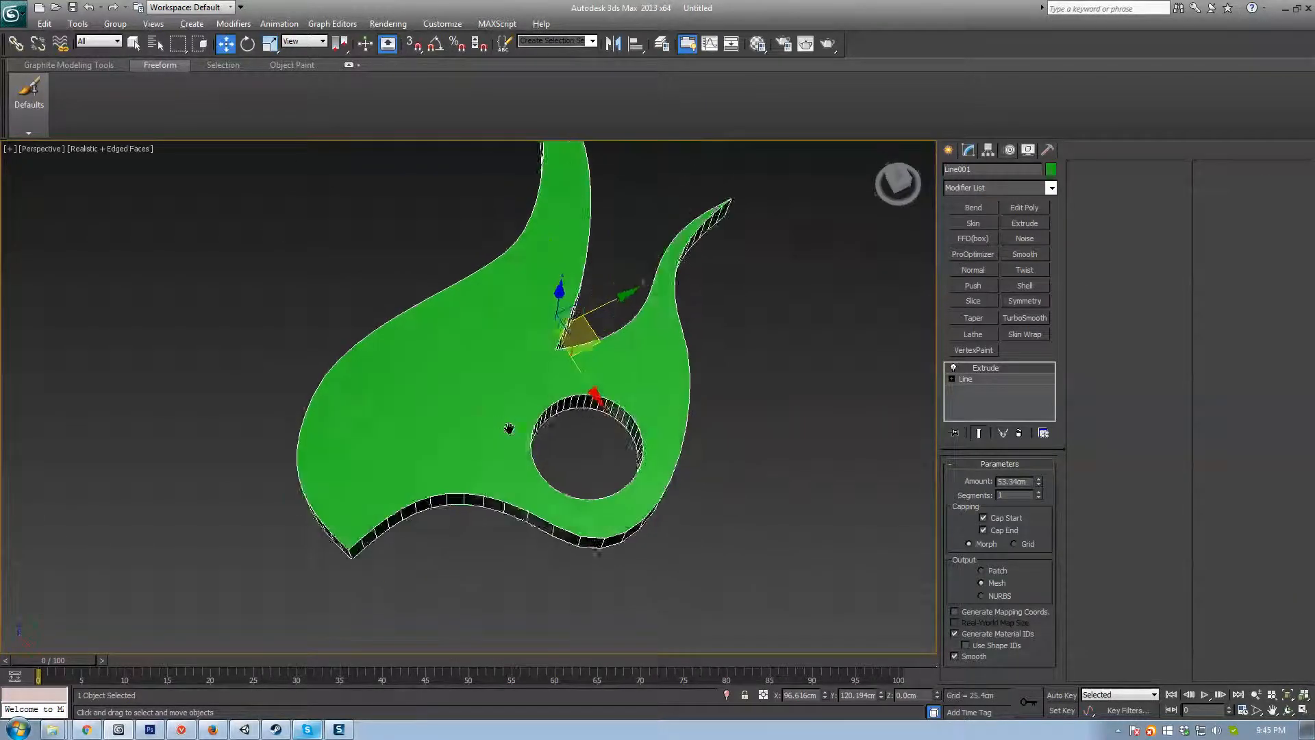
{"action": "middle_click_drag", "start_coordinate": [509, 429], "coordinate": [553, 454], "text": "alt"}
{"action": "mouse_move", "coordinate": [597, 362]}
{"action": "middle_mouse_down", "text": "alt"}
{"action": "mouse_move", "coordinate": [496, 418]}
{"action": "mouse_move", "coordinate": [603, 383]}
{"action": "middle_mouse_up", "text": "alt"}
{"action": "key", "text": "F3"}
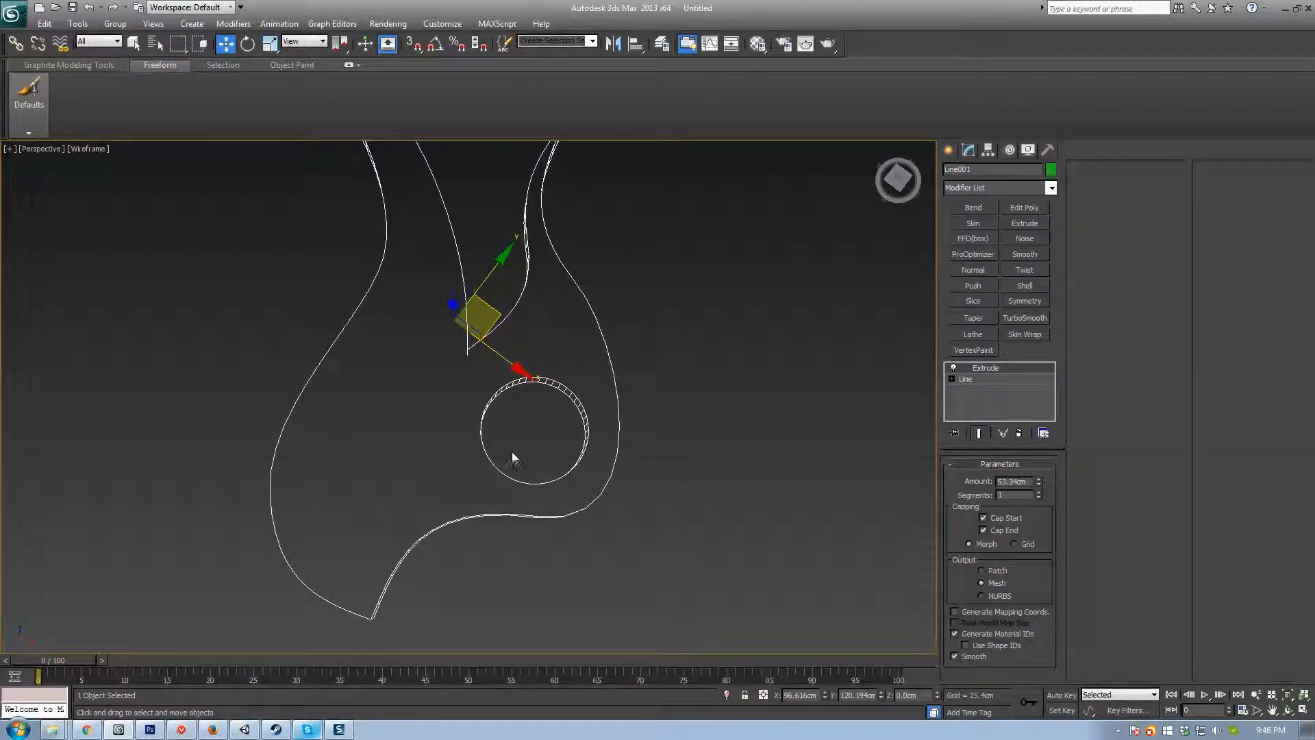
Step: In the line's spline editing, select the circle and move it across to the flame's wide outer side
{"action": "left_click", "coordinate": [997, 380]}
{"action": "key", "text": "F3"}
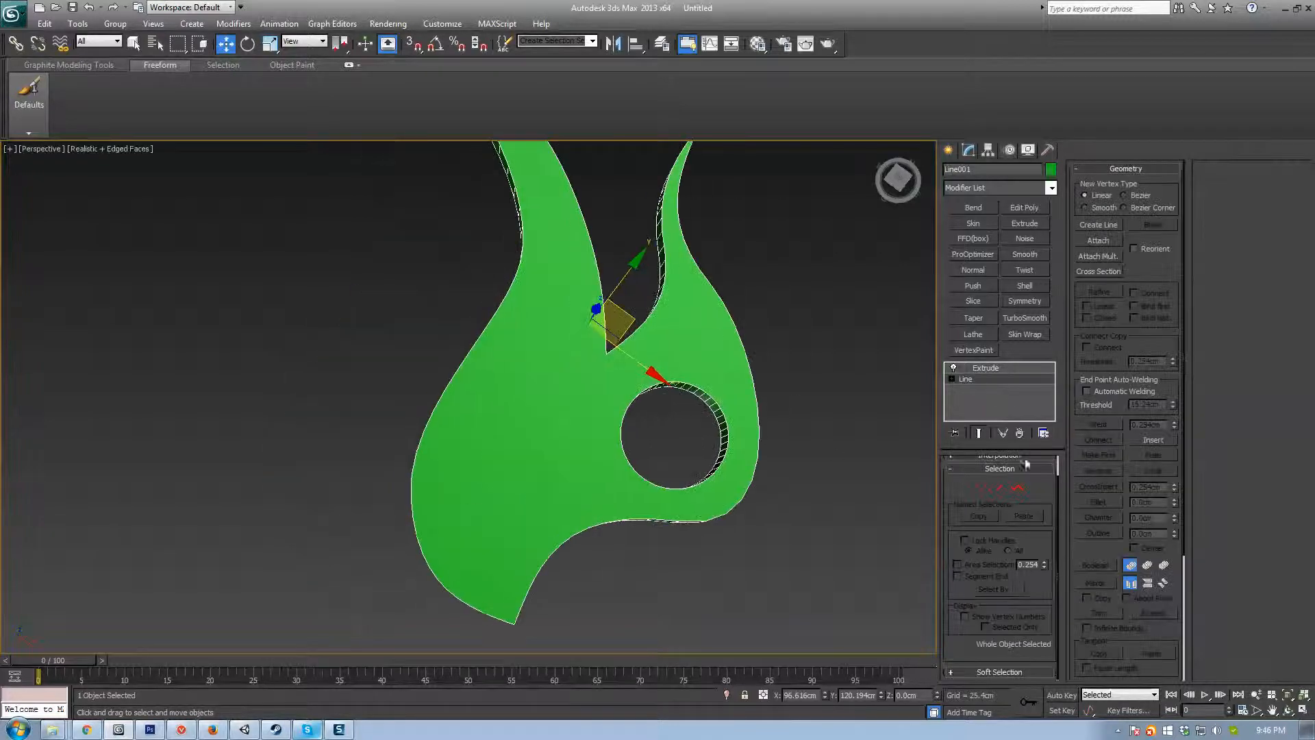
{"action": "scroll", "coordinate": [1026, 466], "scroll_direction": "up", "scroll_amount": 1}
{"action": "left_click", "coordinate": [1018, 495]}
{"action": "left_click", "coordinate": [678, 388]}
{"action": "middle_click_drag", "start_coordinate": [678, 388], "coordinate": [691, 432], "text": "alt"}
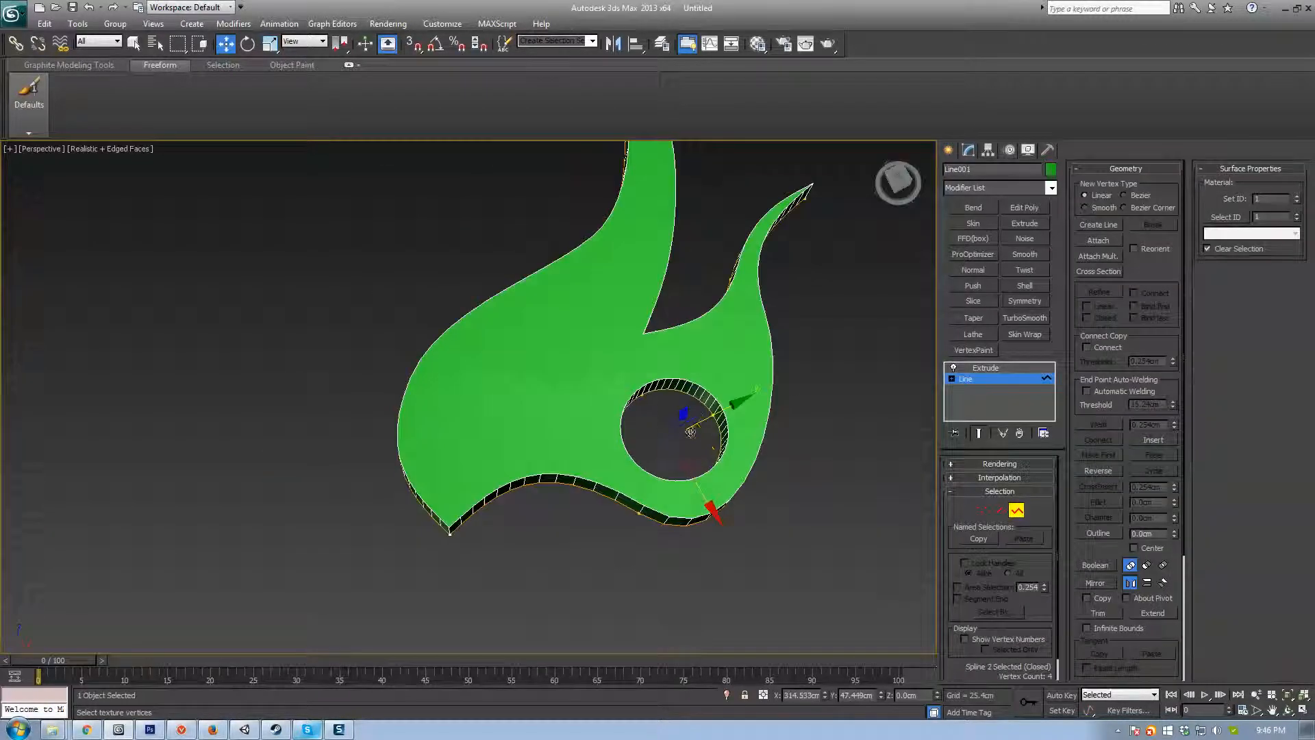
{"action": "left_click_drag", "start_coordinate": [696, 446], "coordinate": [527, 370]}
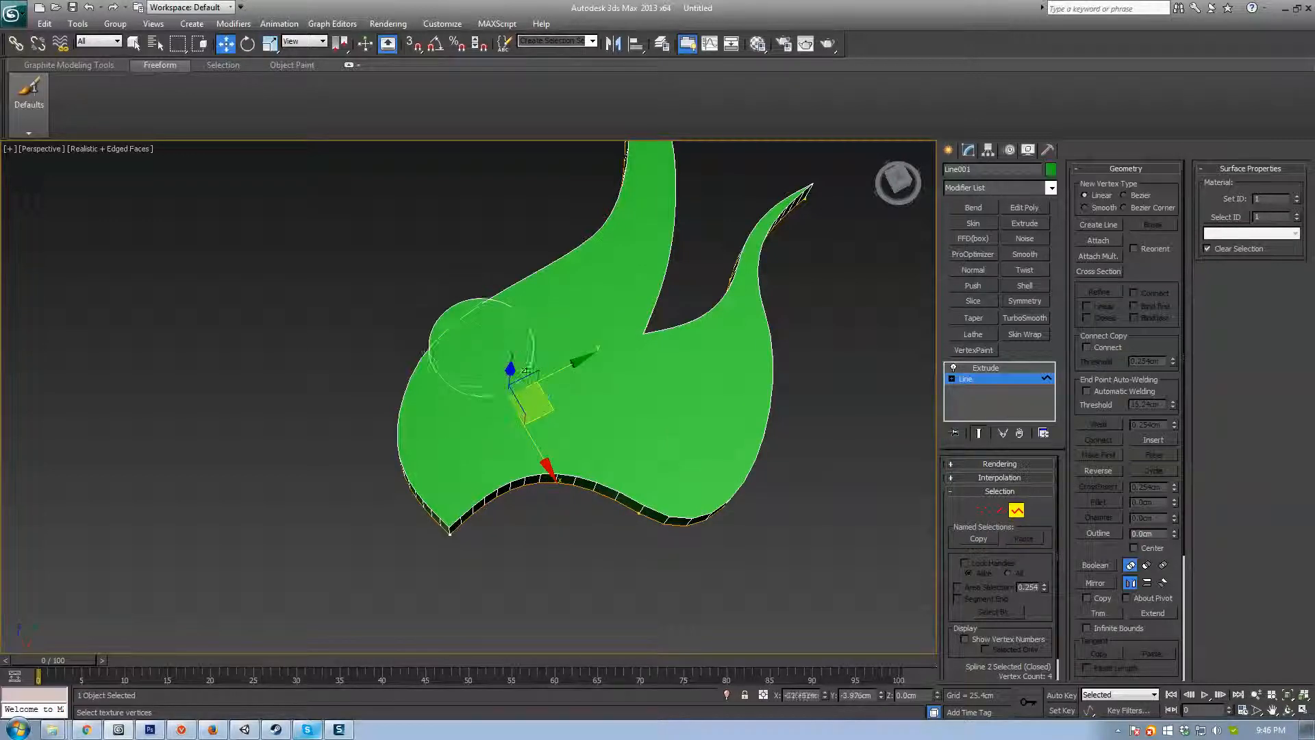
Step: Move the large circle spline inside the flame's rounded lobe beneath the shorter tip
{"action": "mouse_move", "coordinate": [526, 371]}
{"action": "middle_mouse_down", "text": "alt"}
{"action": "mouse_move", "coordinate": [524, 342]}
{"action": "mouse_move", "coordinate": [510, 353]}
{"action": "middle_mouse_up", "text": "alt"}
{"action": "left_click_drag", "start_coordinate": [506, 348], "coordinate": [700, 291]}
{"action": "middle_click_drag", "start_coordinate": [753, 233], "coordinate": [704, 296], "text": "alt"}
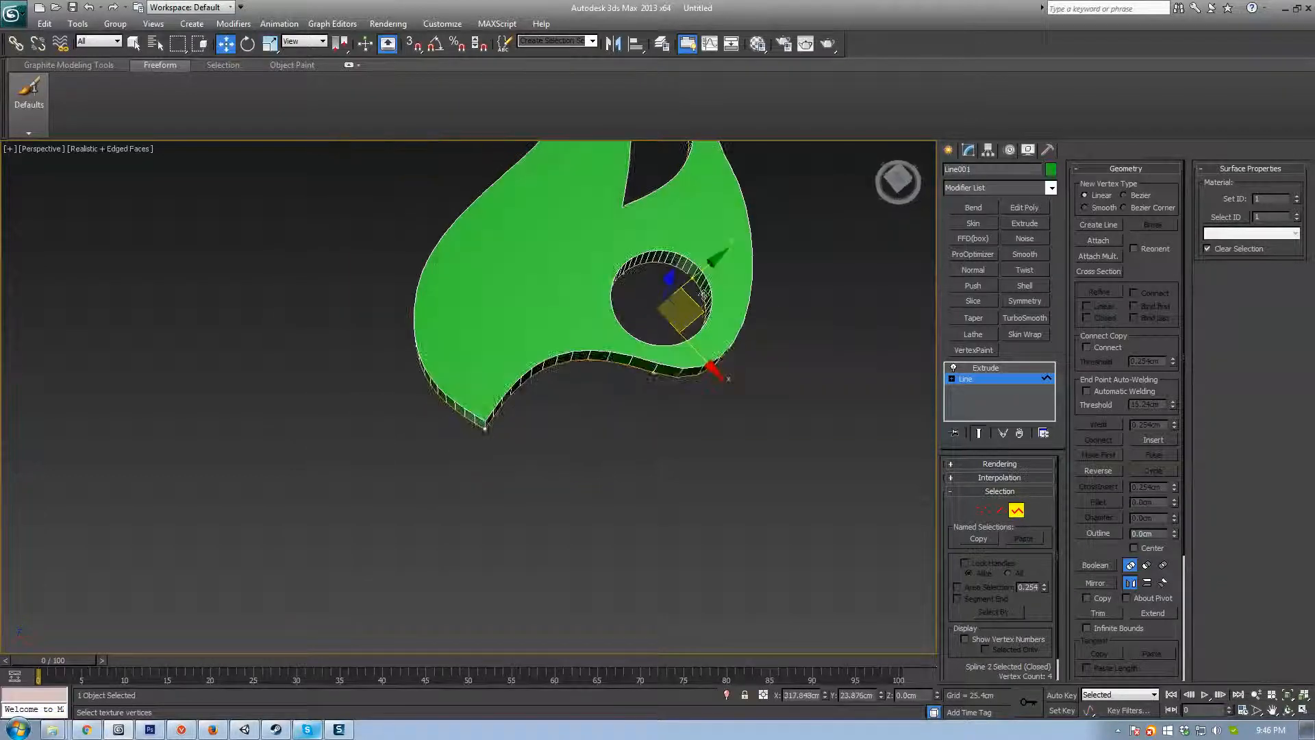
Step: Copy the circle spline, scale the copy to about 52 percent and place it near the flame's pointed lower corner
{"action": "left_click_drag", "start_coordinate": [703, 295], "coordinate": [536, 396], "text": "shift"}
{"action": "key", "text": "r"}
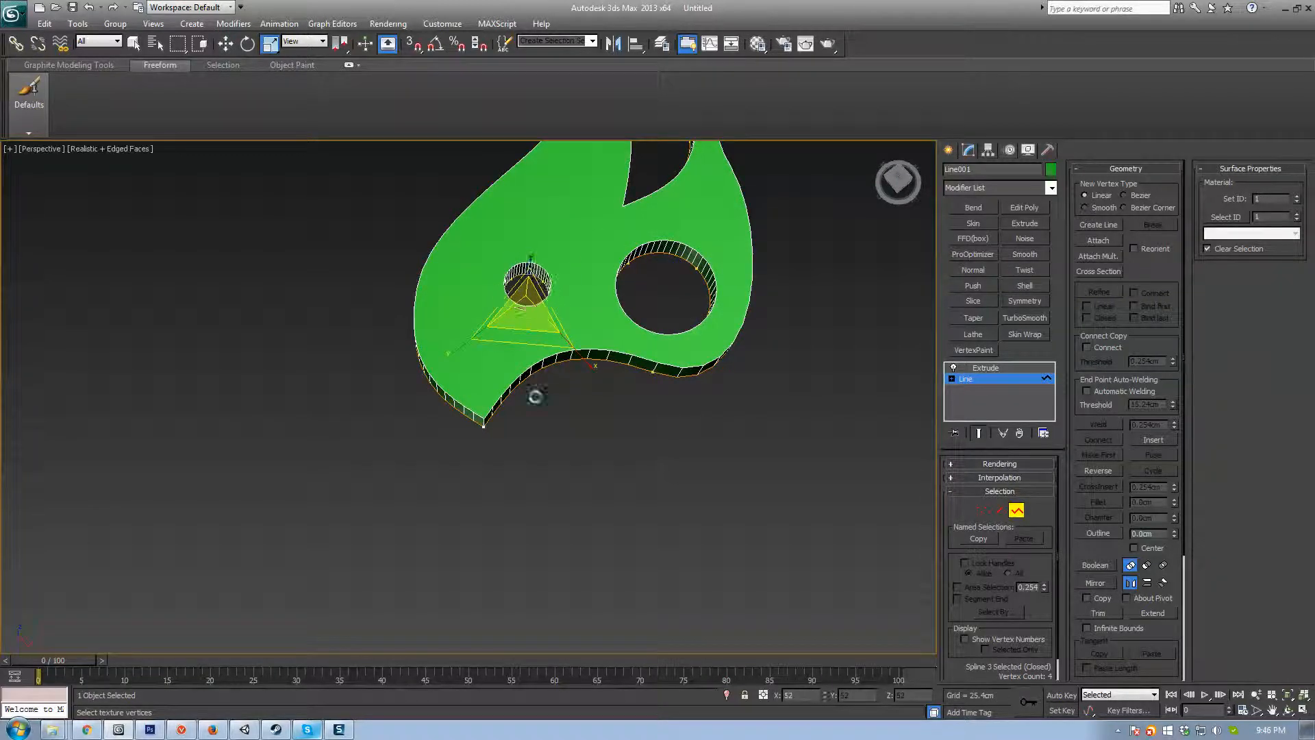
{"action": "key", "text": "w"}
{"action": "middle_click_drag", "start_coordinate": [562, 287], "coordinate": [576, 305], "text": "alt"}
{"action": "left_click_drag", "start_coordinate": [569, 298], "coordinate": [515, 365]}
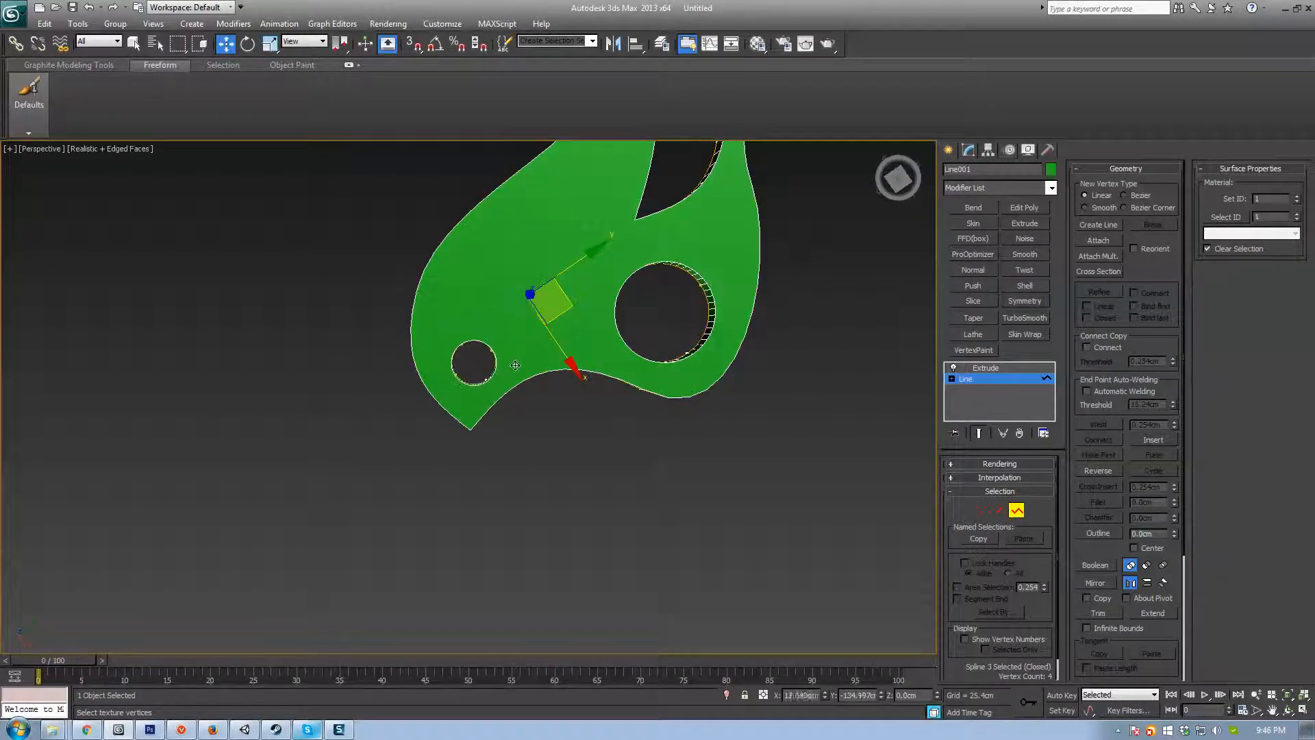
{"action": "middle_click_drag", "start_coordinate": [515, 366], "coordinate": [553, 412], "text": "alt"}
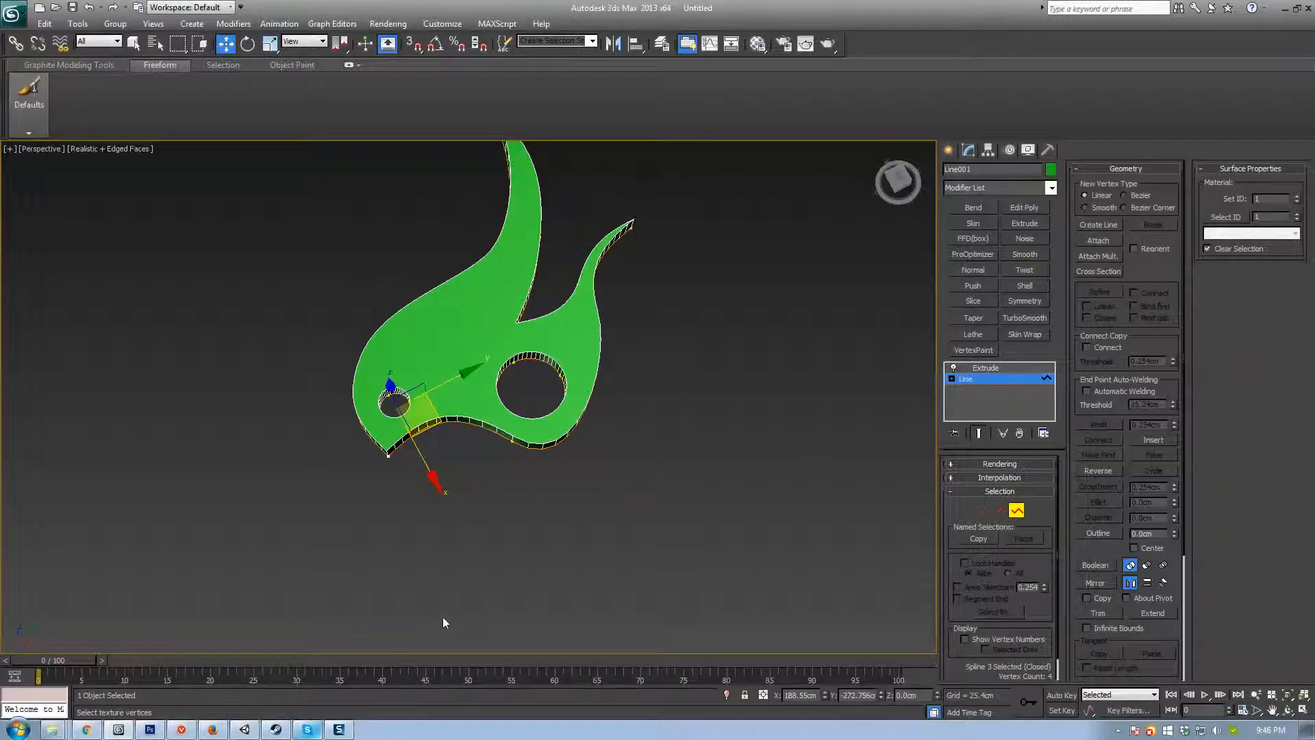
Step: Leave spline-level editing and remove the Extrude modifier from the flame line
{"action": "middle_click_drag", "start_coordinate": [559, 538], "coordinate": [591, 405], "text": "alt"}
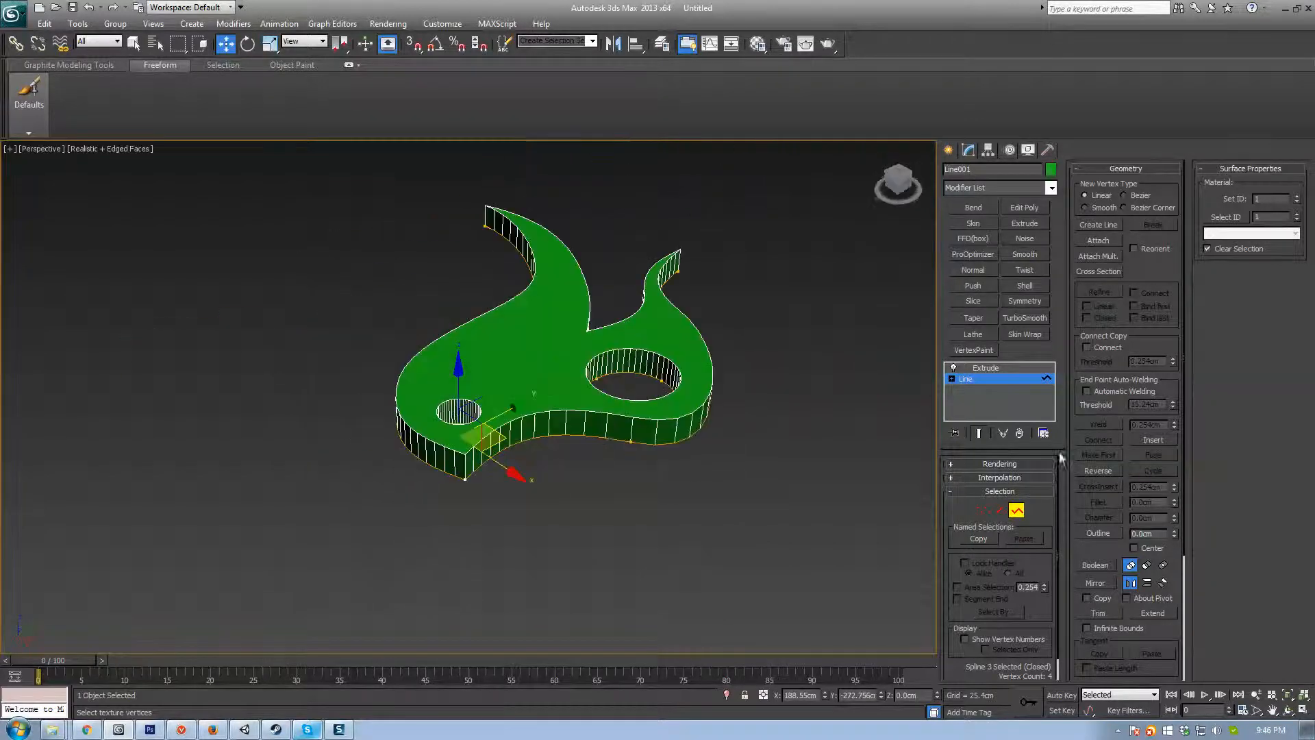
{"action": "left_click", "coordinate": [1017, 511]}
{"action": "left_click", "coordinate": [996, 368]}
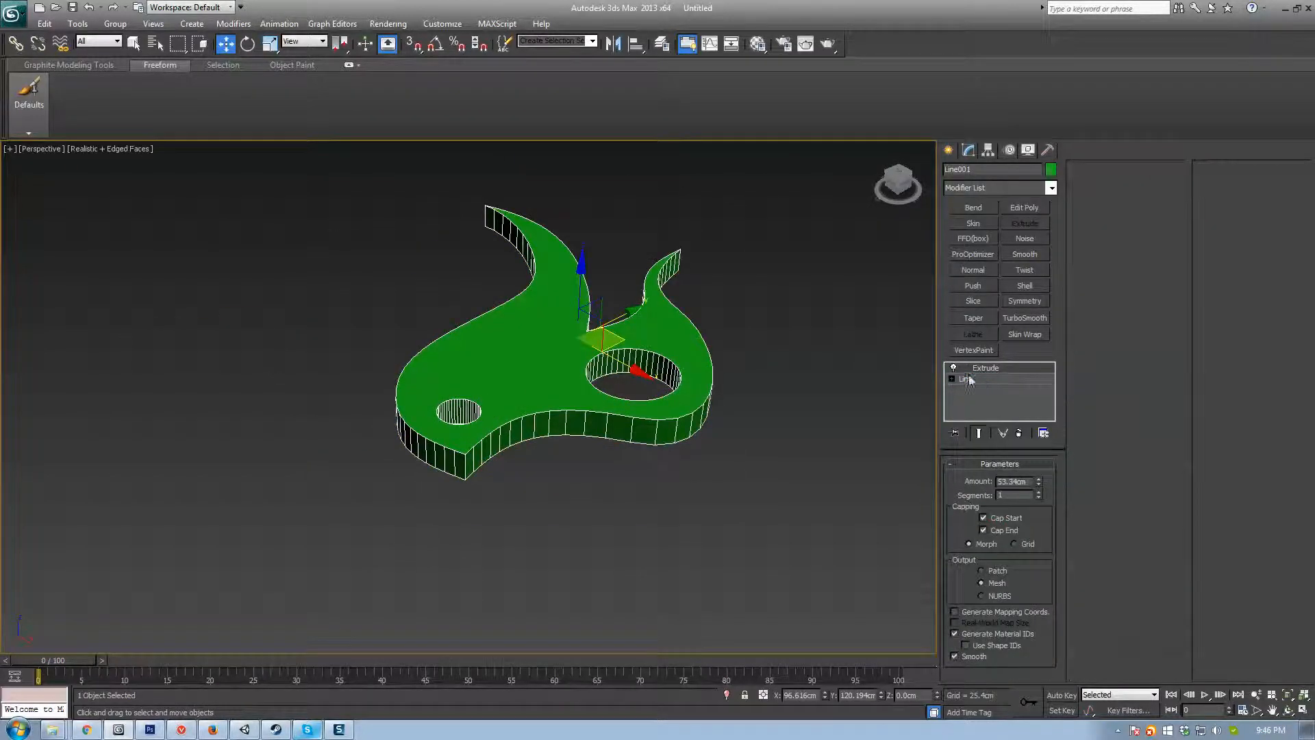
{"action": "scroll", "coordinate": [548, 369], "scroll_direction": "up", "scroll_amount": 3}
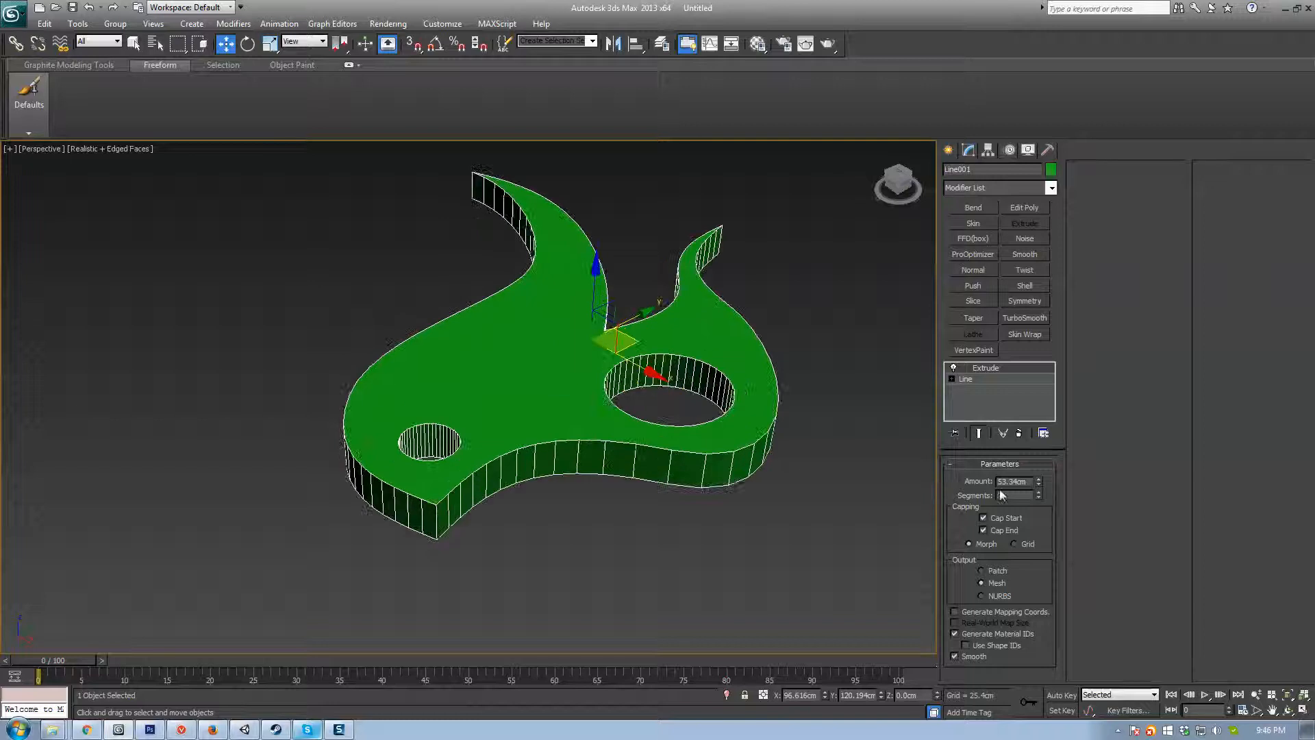
{"action": "left_click", "coordinate": [1019, 433]}
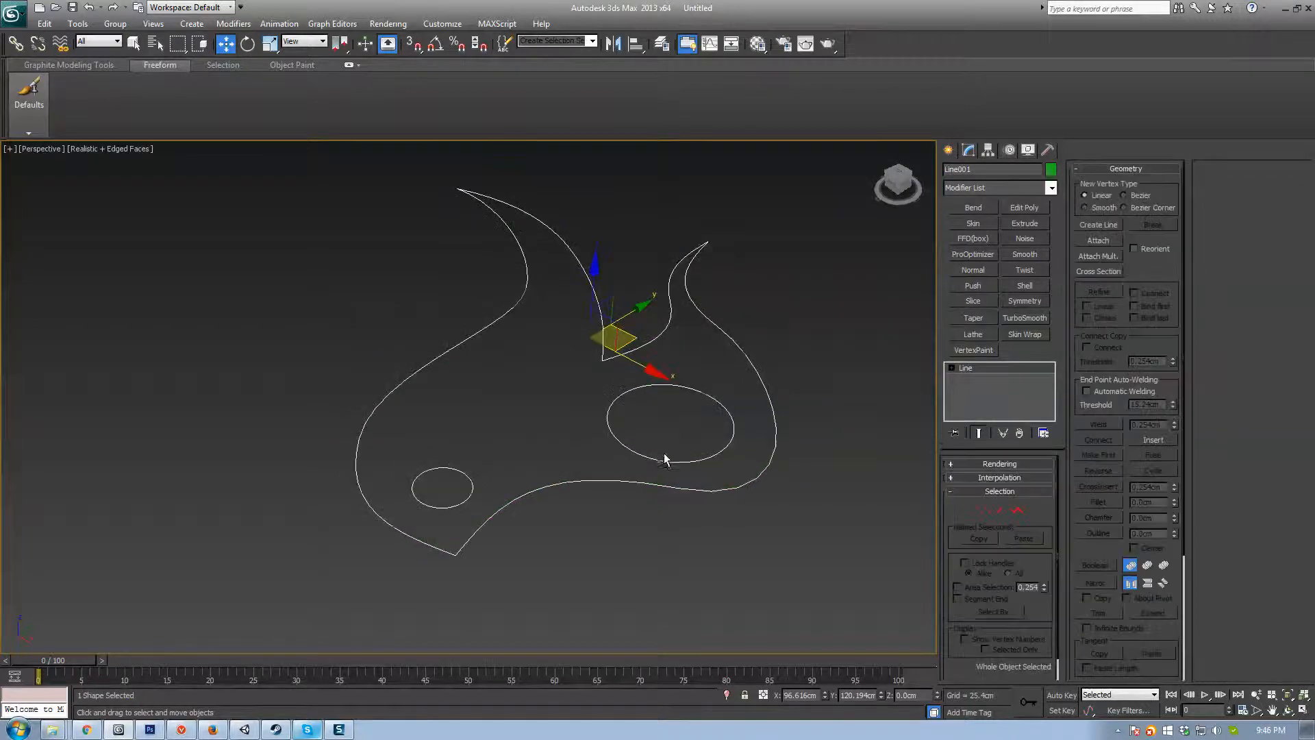
Step: Convert the flame line directly to an Editable Poly
{"action": "right_click", "coordinate": [594, 370]}
{"action": "mouse_move", "coordinate": [644, 499]}
{"action": "left_click", "coordinate": [767, 521]}
{"action": "middle_click_drag", "start_coordinate": [676, 491], "coordinate": [597, 565], "text": "alt"}
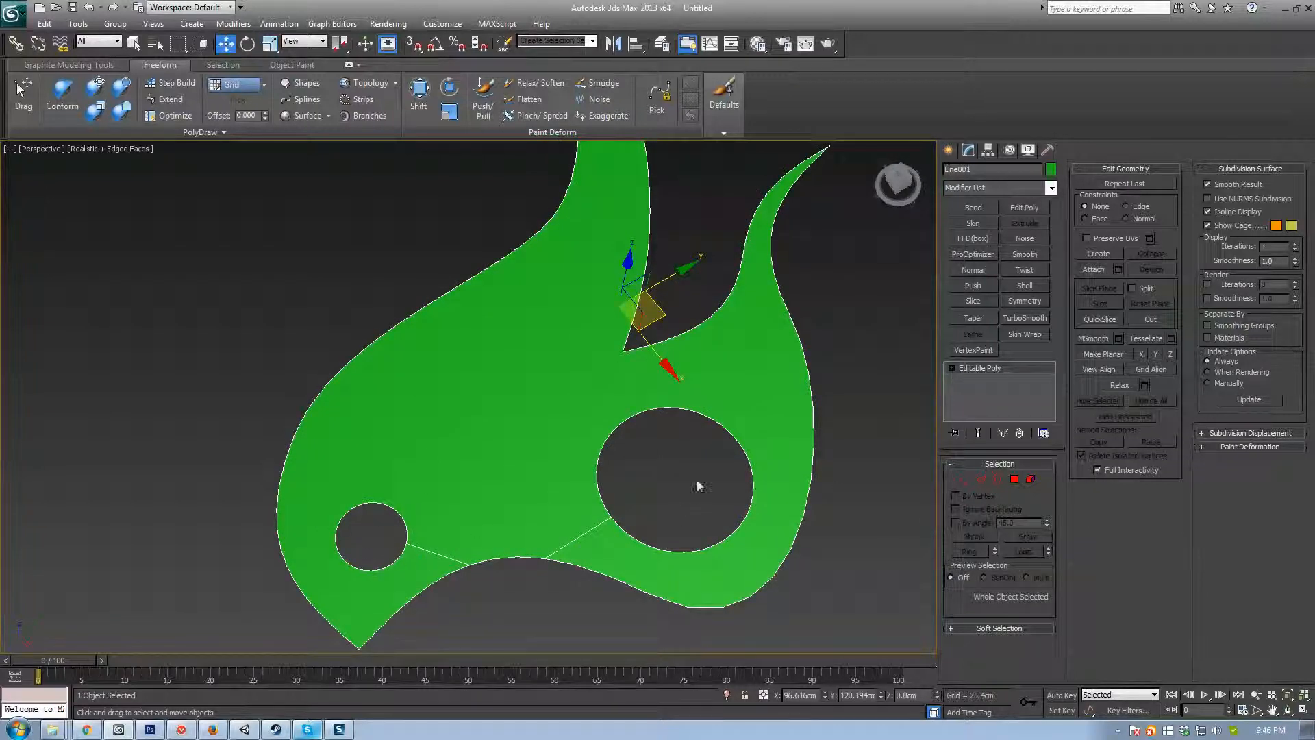
Step: Examine the converted flame's vertices and its single large polygon around the holes, with and without edge display
{"action": "left_click", "coordinate": [964, 480]}
{"action": "key", "text": "F4"}
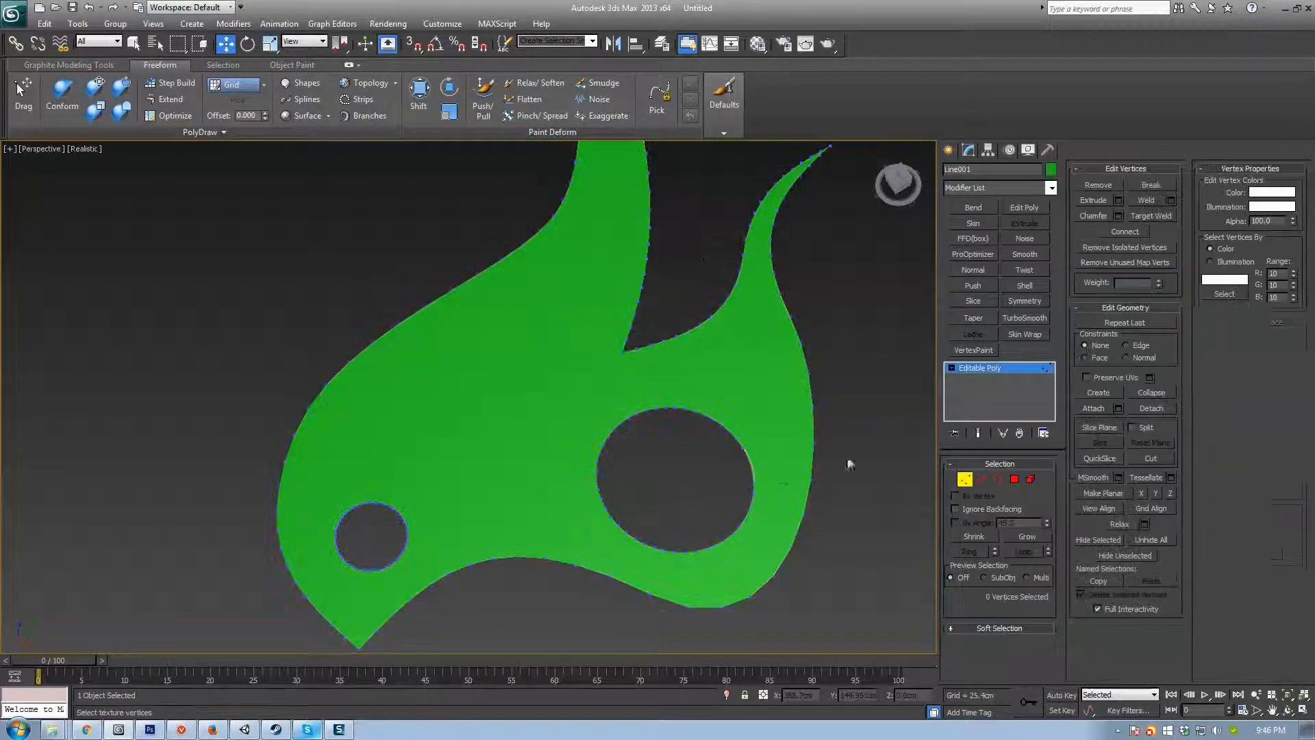
{"action": "scroll", "coordinate": [815, 459], "scroll_direction": "up", "scroll_amount": 3}
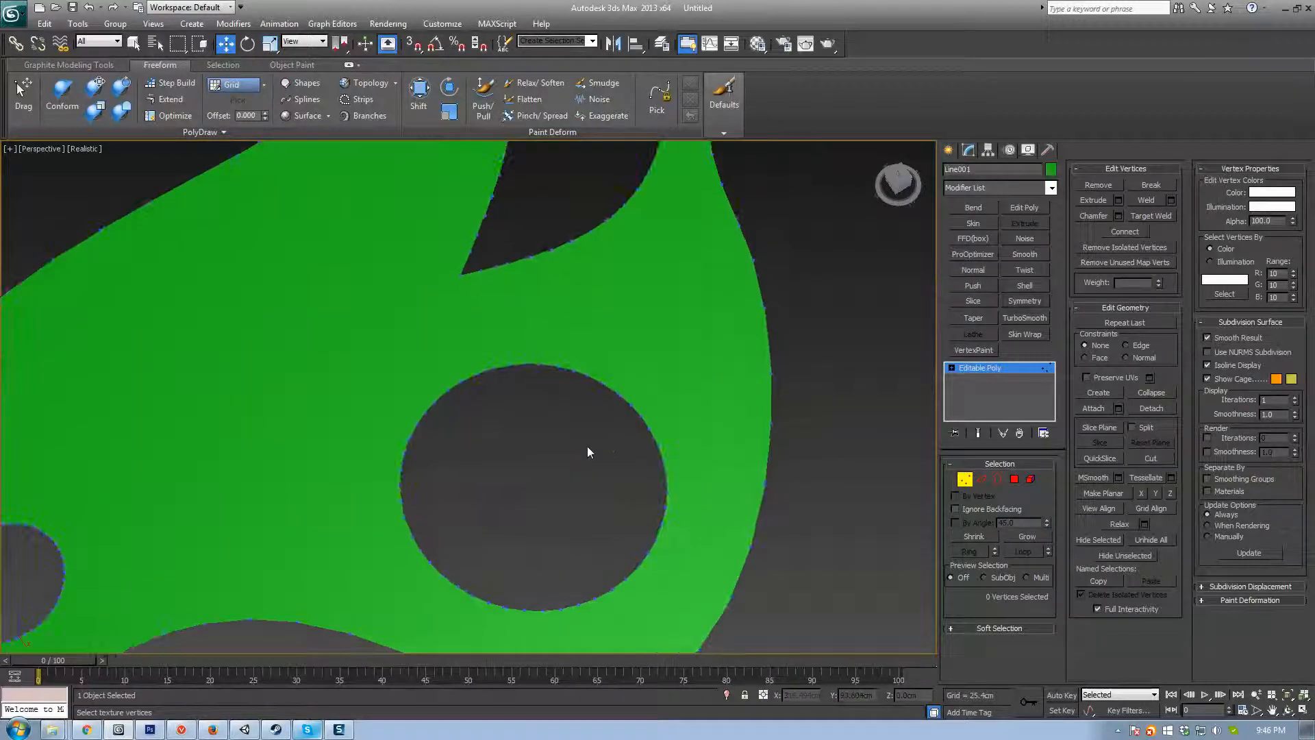
{"action": "left_click", "coordinate": [1015, 479]}
{"action": "left_click", "coordinate": [734, 349]}
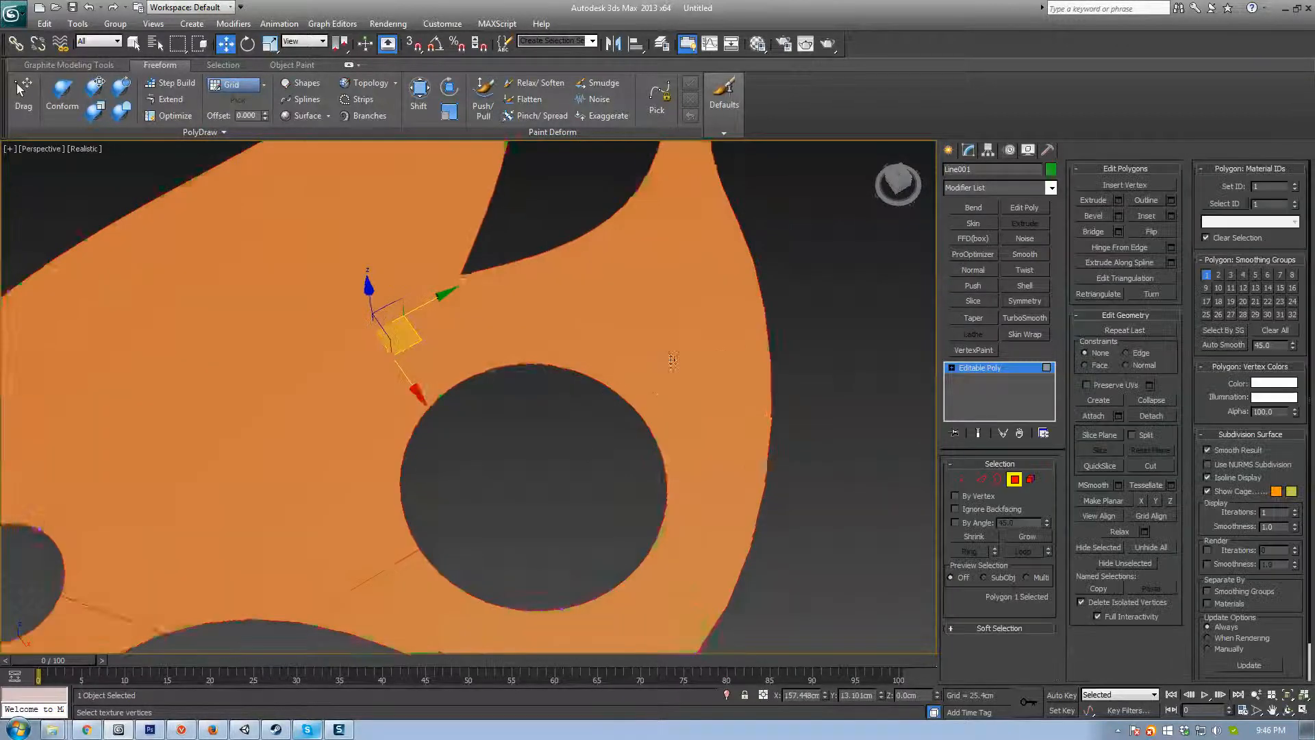
{"action": "key", "text": "F4"}
{"action": "scroll", "coordinate": [619, 382], "scroll_direction": "down", "scroll_amount": 1}
{"action": "left_click", "coordinate": [963, 479]}
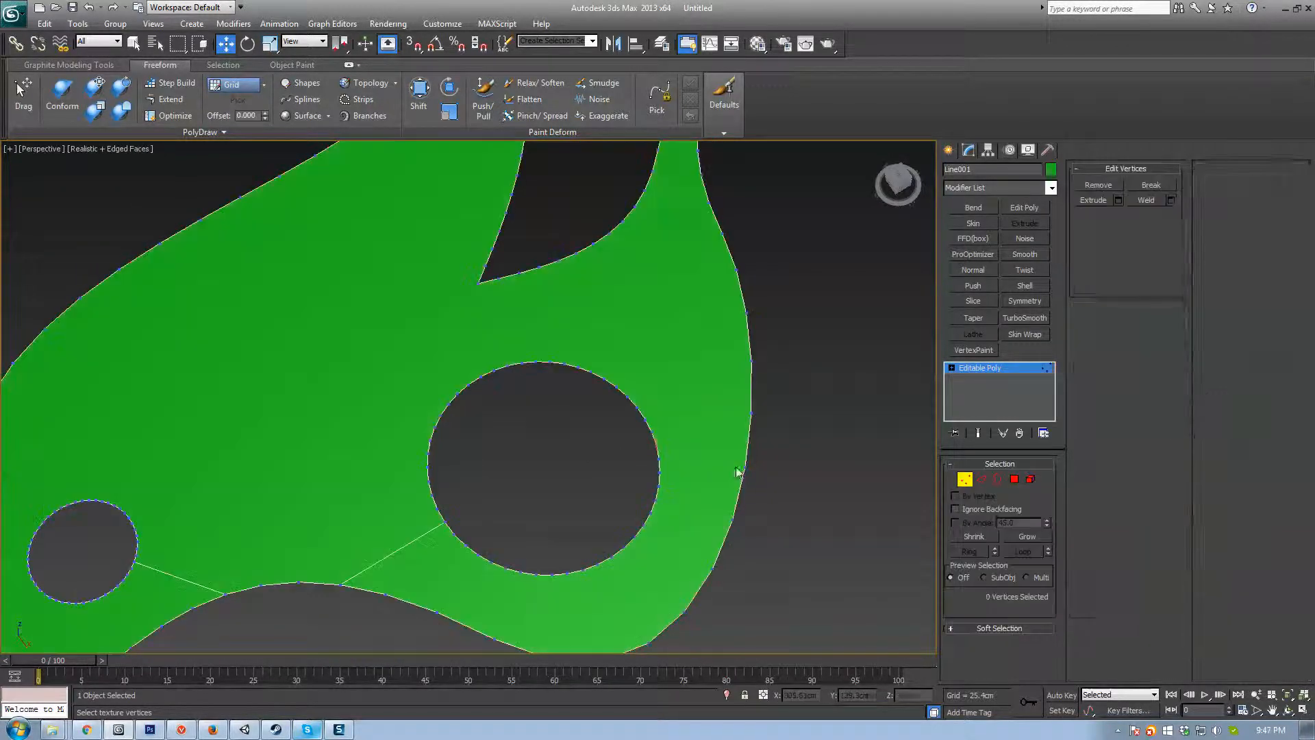
{"action": "key", "text": "F4"}
{"action": "left_click", "coordinate": [965, 479]}
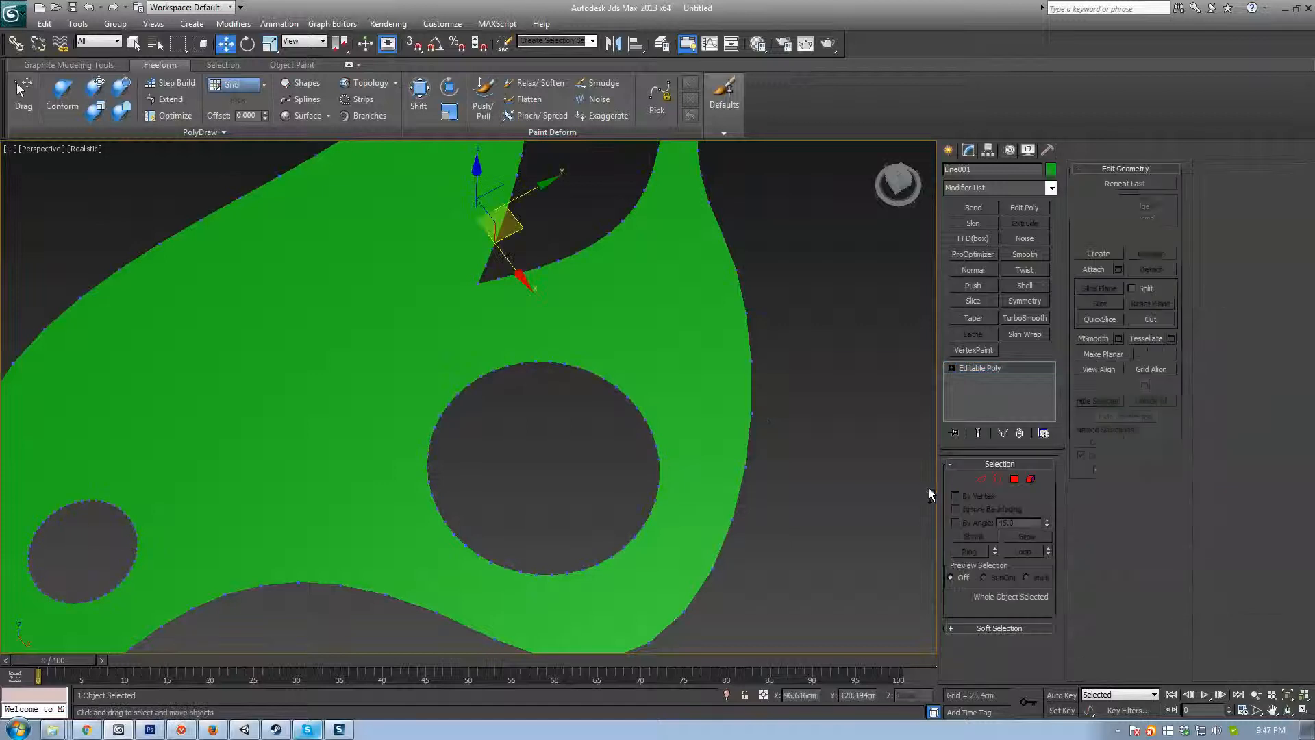
Step: Undo the Editable Poly conversion and show the flame line in wireframe
{"action": "key", "text": "ctrl+z"}
{"action": "scroll", "coordinate": [667, 447], "scroll_direction": "down", "scroll_amount": 3}
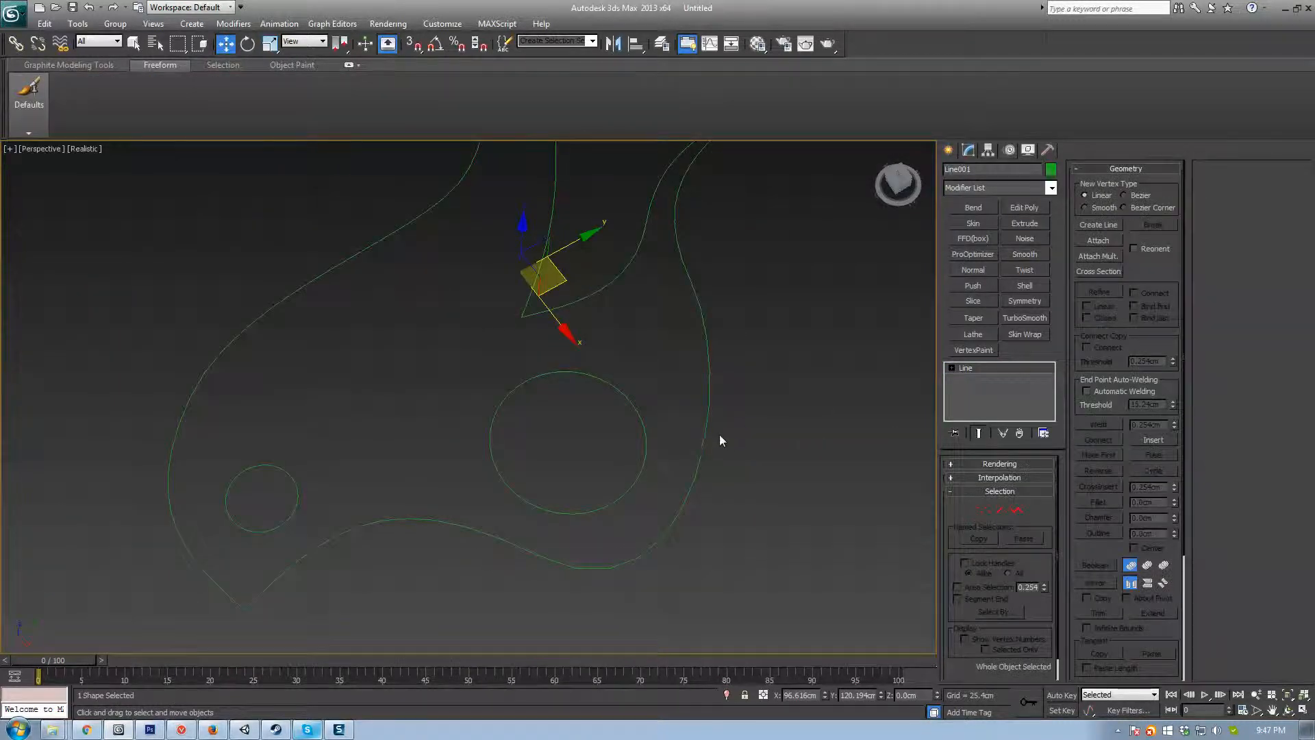
{"action": "middle_click_drag", "start_coordinate": [643, 436], "coordinate": [642, 449]}
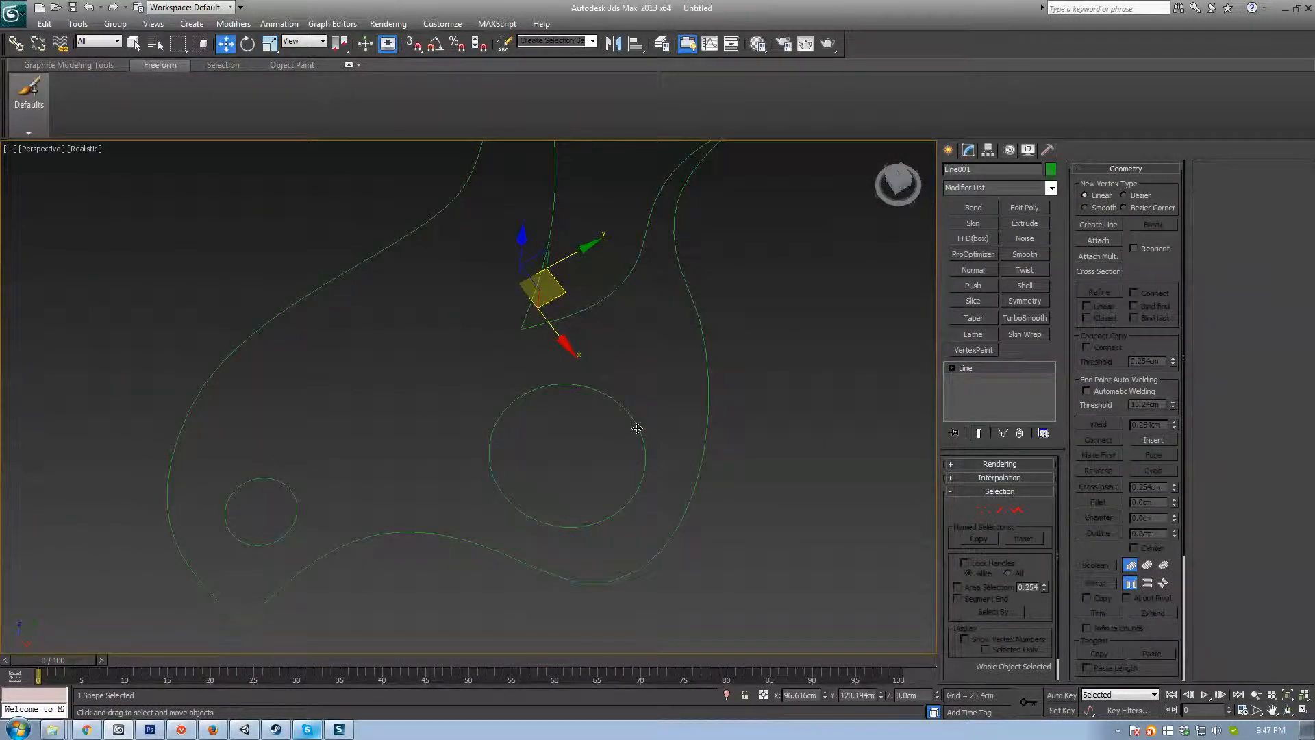
{"action": "key", "text": "F3"}
{"action": "middle_click_drag", "start_coordinate": [705, 485], "coordinate": [668, 452], "text": "alt"}
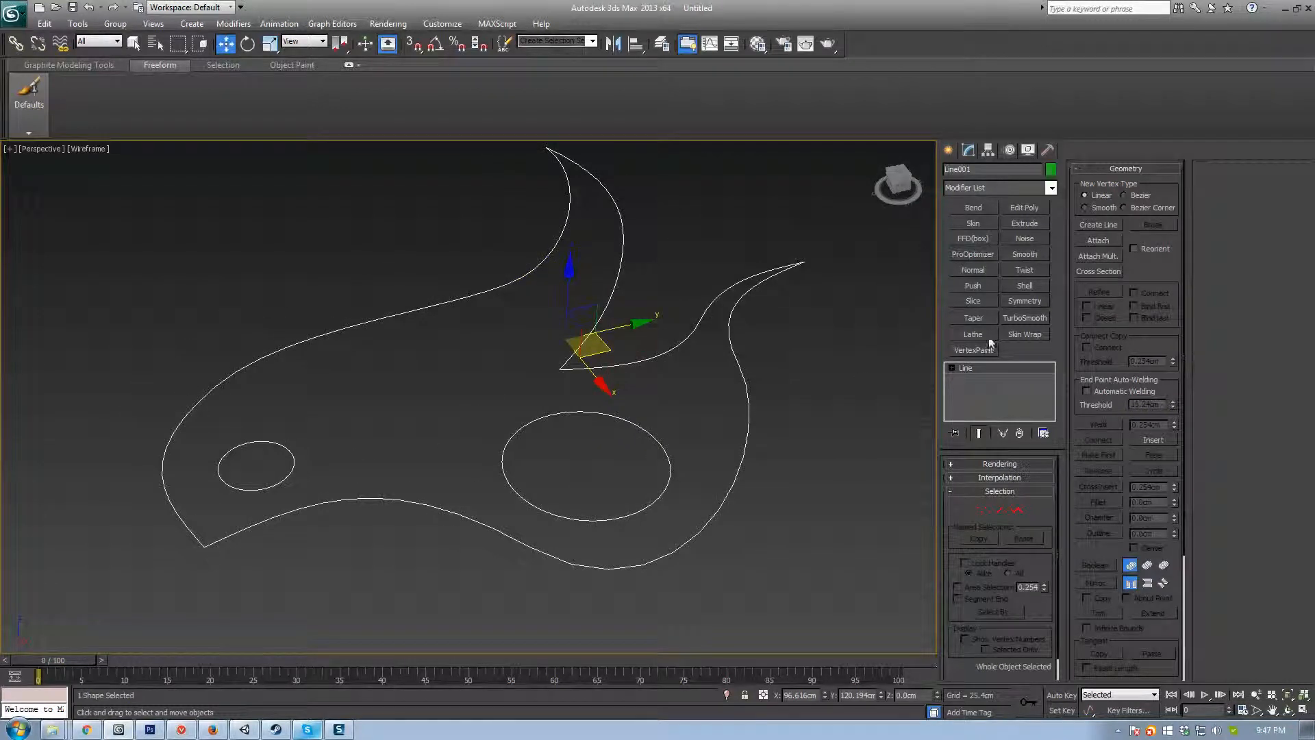
Step: Apply a Bevel modifier to the flame line and set the Level 1 height to 33.02 cm in shaded display
{"action": "left_click", "coordinate": [1051, 188]}
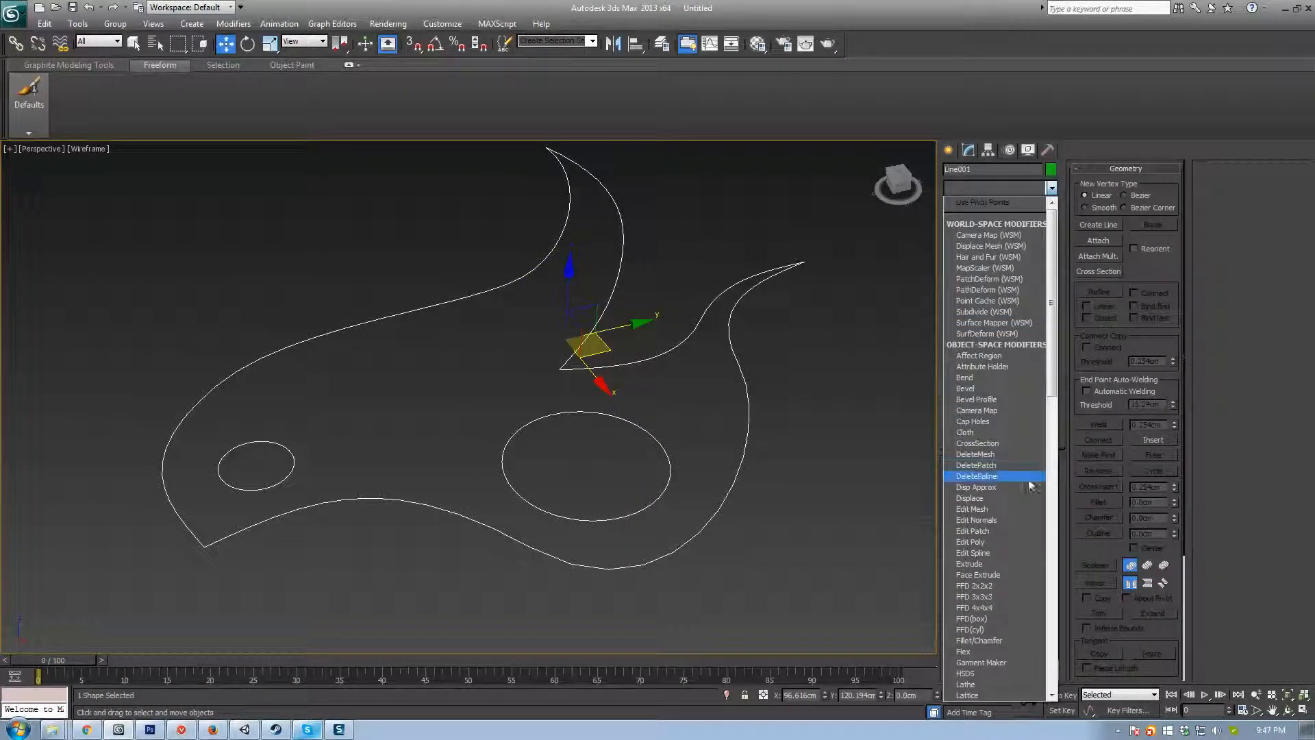
{"action": "left_click", "coordinate": [981, 392]}
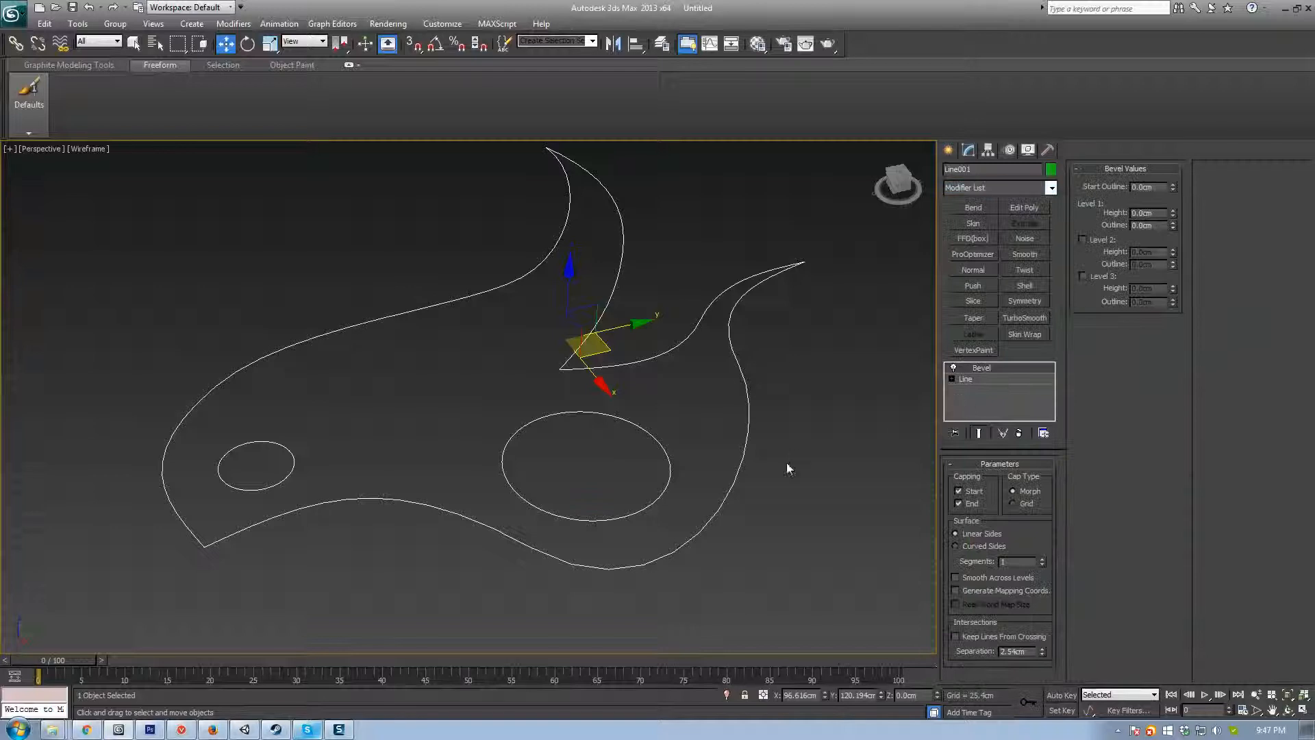
{"action": "key", "text": "F3"}
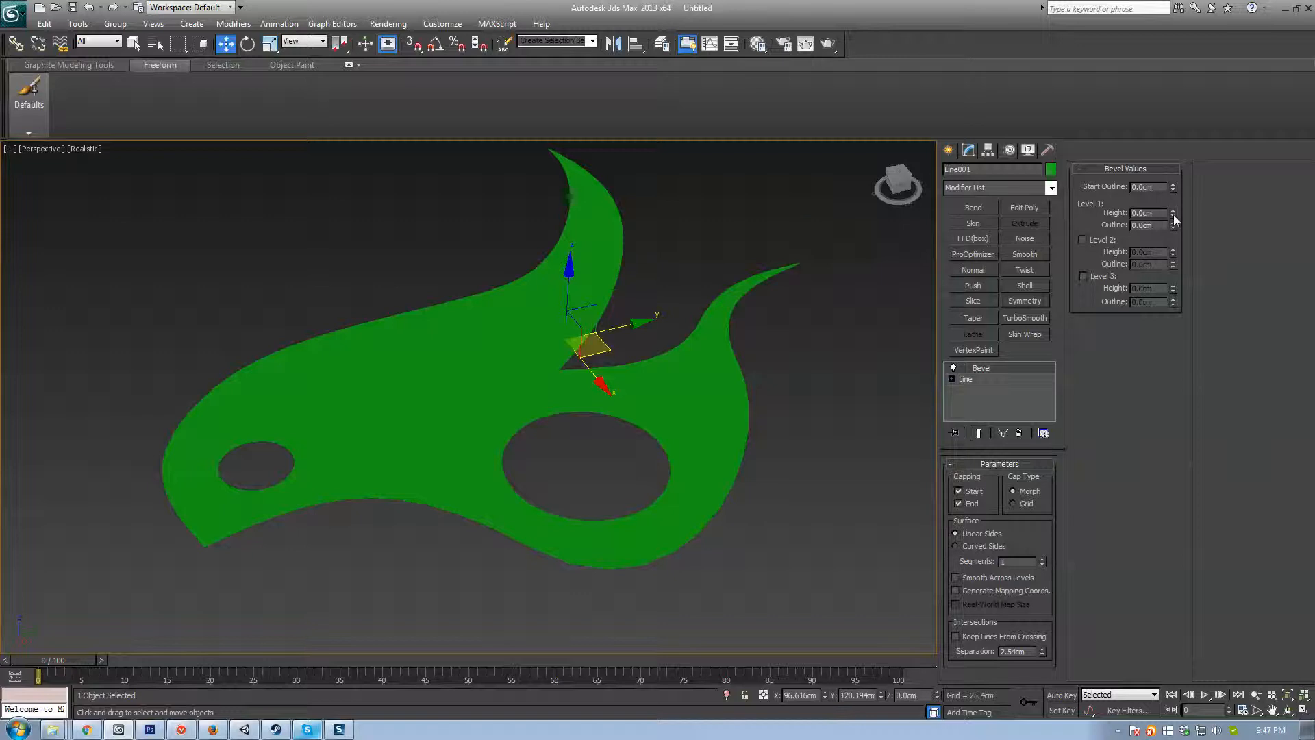
{"action": "left_click_drag", "start_coordinate": [1174, 218], "coordinate": [726, 444]}
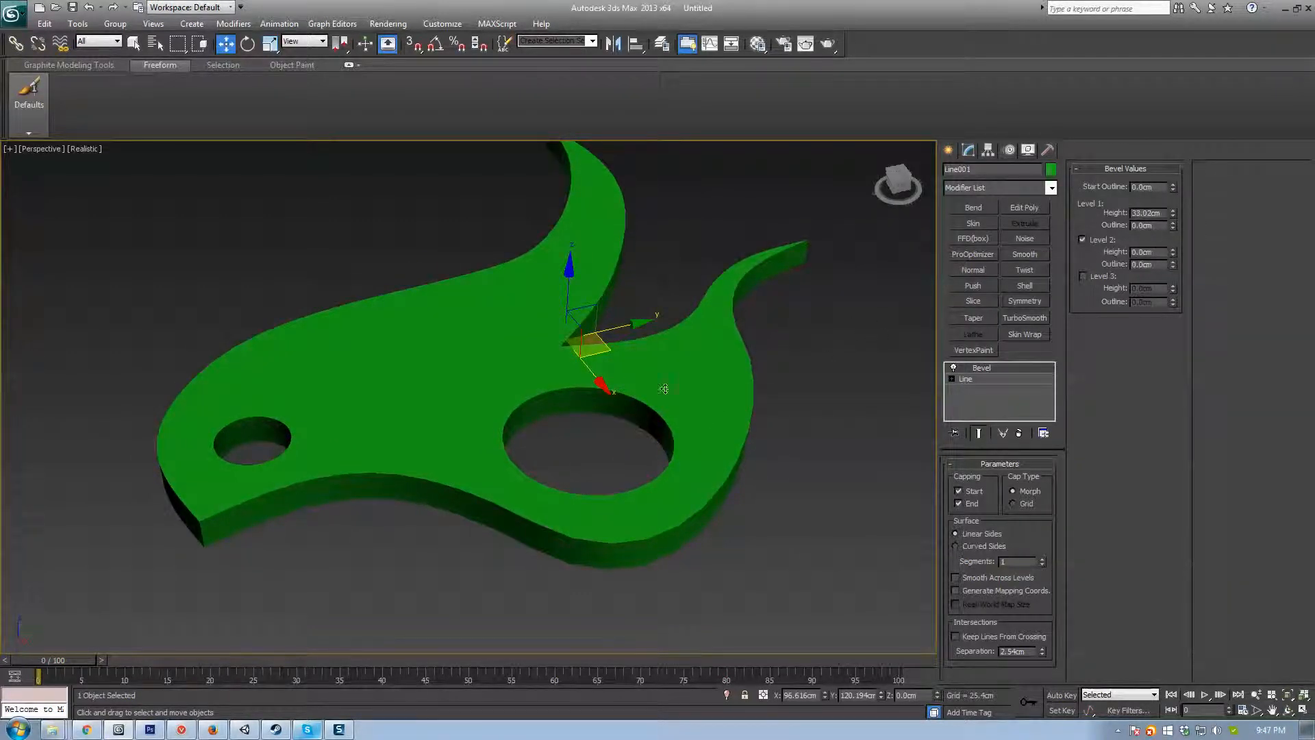
Step: Enable bevel Level 2 with a height of 7.62 cm and an outline of -11.176 cm, with edges displayed
{"action": "scroll", "coordinate": [664, 388], "scroll_direction": "up", "scroll_amount": 2}
{"action": "key", "text": "F4"}
{"action": "left_click_drag", "start_coordinate": [1173, 250], "coordinate": [1101, 267]}
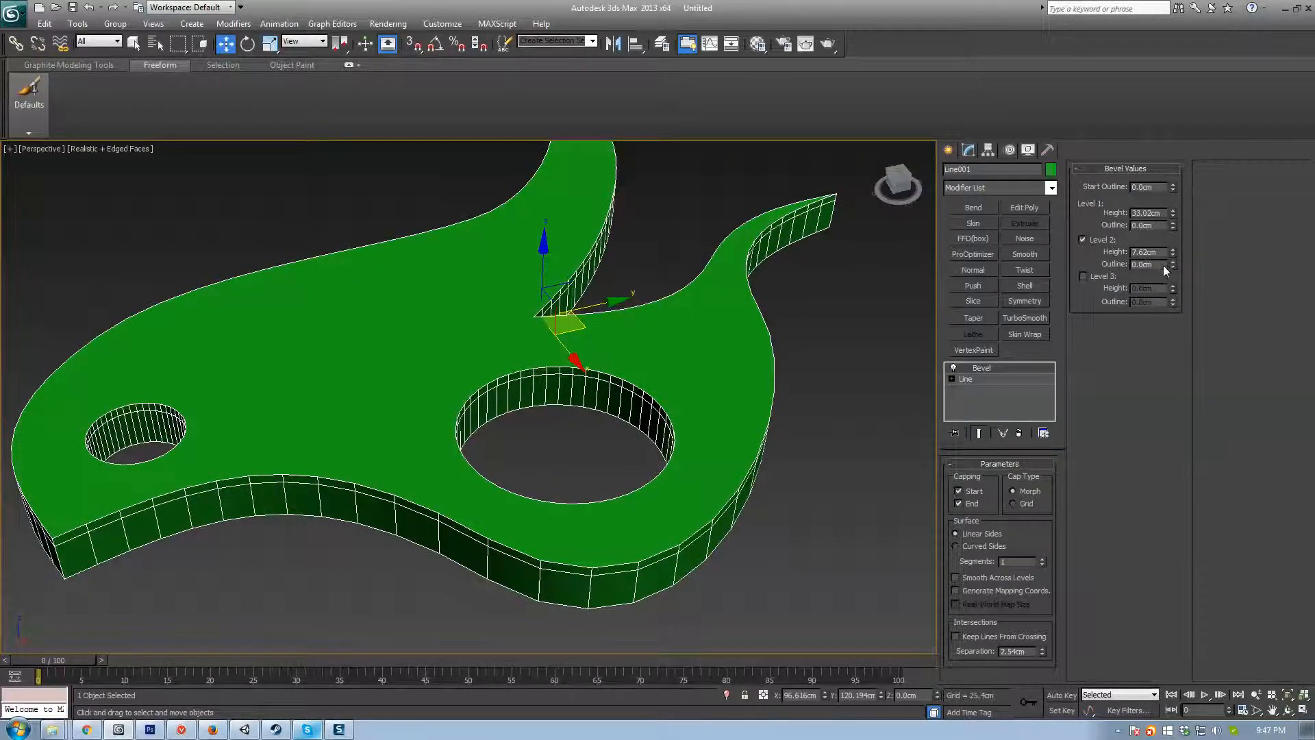
{"action": "left_click_drag", "start_coordinate": [1174, 265], "coordinate": [1170, 280]}
Step: Check the bevel at the flame's shorter tip and set the Level 2 outline to -5.08 cm
{"action": "middle_click_drag", "start_coordinate": [709, 473], "coordinate": [666, 488]}
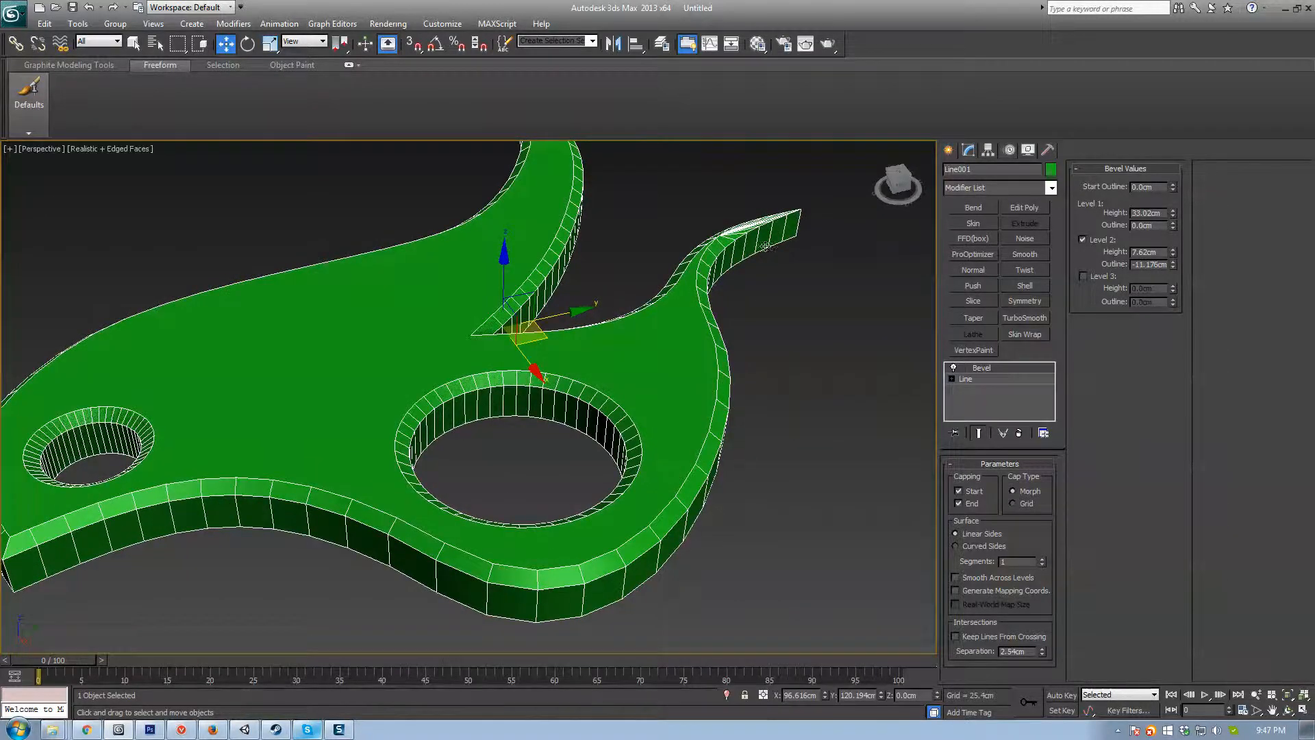
{"action": "middle_click_drag", "start_coordinate": [677, 364], "coordinate": [608, 406]}
{"action": "scroll", "coordinate": [608, 406], "scroll_direction": "up", "scroll_amount": 5}
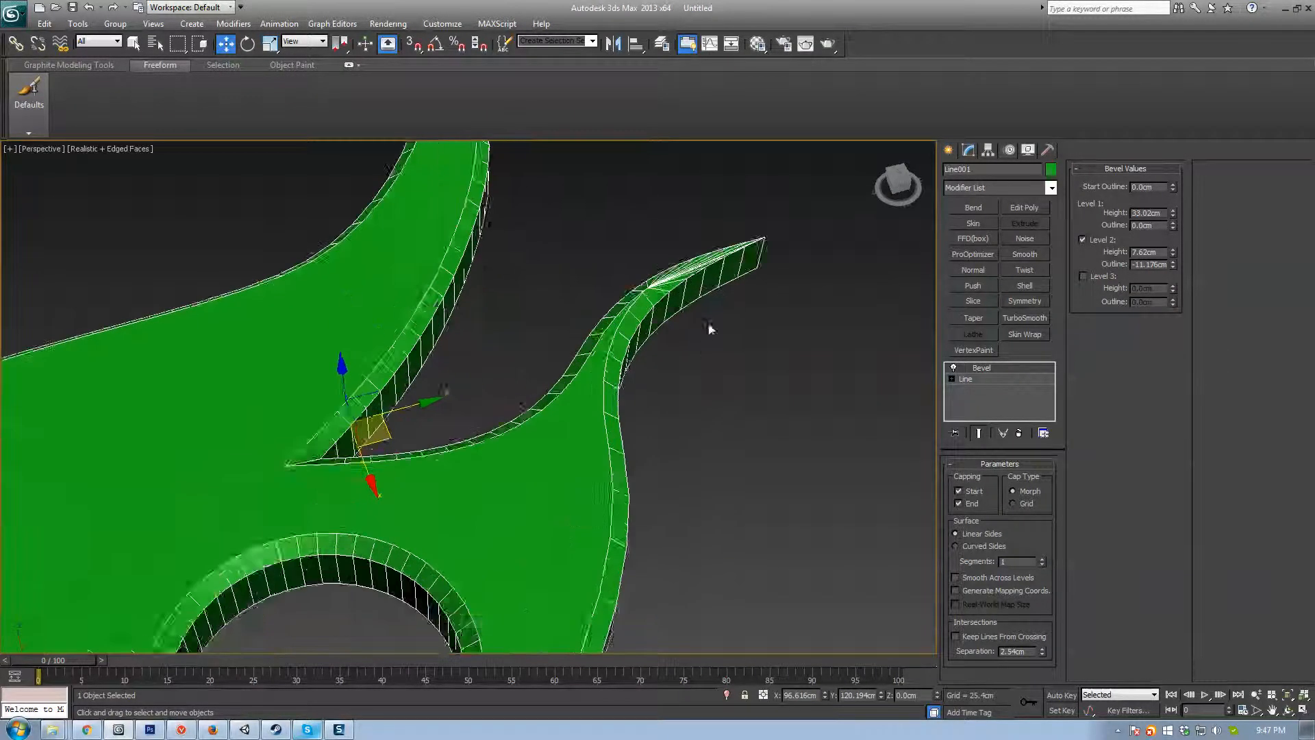
{"action": "mouse_move", "coordinate": [1173, 228]}
{"action": "left_mouse_down"}
{"action": "mouse_move", "coordinate": [1167, 213]}
{"action": "mouse_move", "coordinate": [1187, 243]}
{"action": "mouse_move", "coordinate": [1172, 273]}
{"action": "mouse_move", "coordinate": [1172, 254]}
{"action": "left_mouse_up"}
{"action": "right_click", "coordinate": [1174, 227]}
{"action": "scroll", "coordinate": [507, 396], "scroll_direction": "down", "scroll_amount": 10}
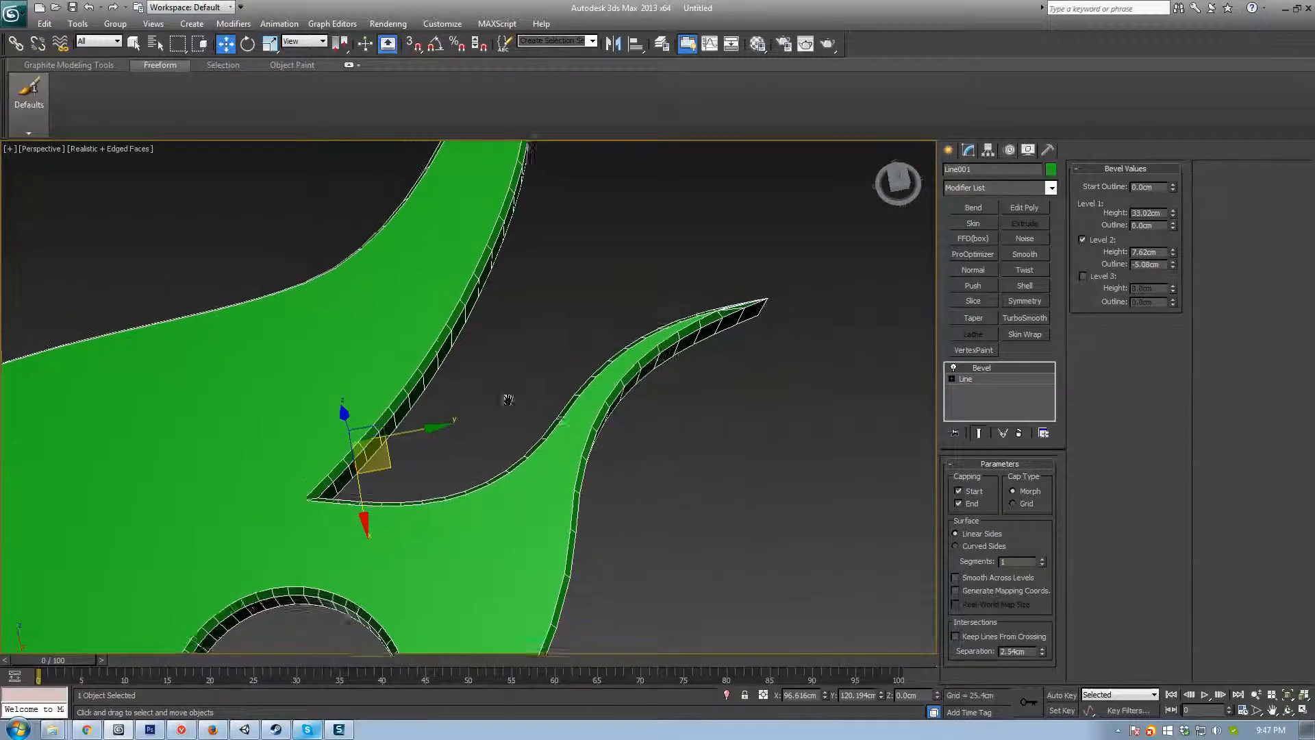
Step: Examine the bevelled flame's rim, holes and tips from several angles in shaded display without edges
{"action": "middle_click_drag", "start_coordinate": [541, 455], "coordinate": [617, 480], "text": "alt"}
{"action": "key", "text": "F4"}
{"action": "scroll", "coordinate": [593, 395], "scroll_direction": "up", "scroll_amount": 4}
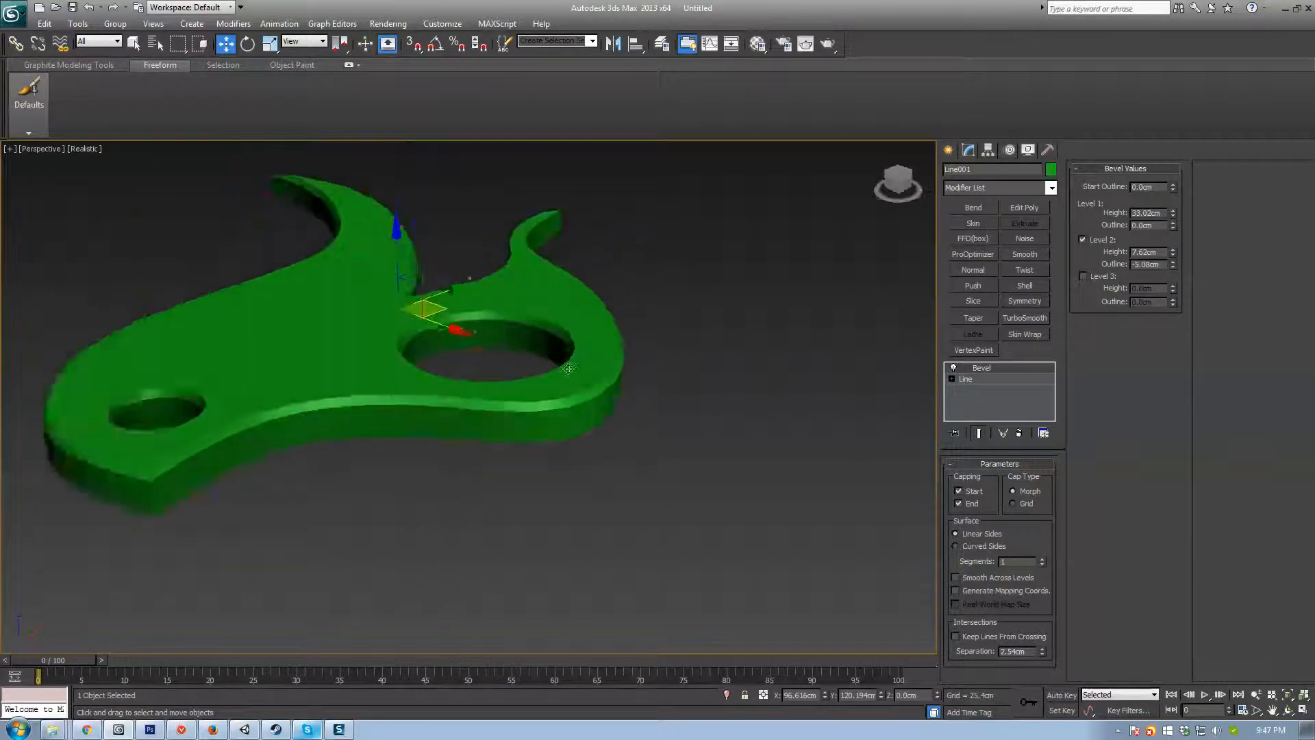
{"action": "middle_click_drag", "start_coordinate": [665, 421], "coordinate": [669, 432]}
{"action": "scroll", "coordinate": [669, 432], "scroll_direction": "up", "scroll_amount": 3}
{"action": "middle_click_drag", "start_coordinate": [391, 411], "coordinate": [466, 483], "text": "alt"}
{"action": "scroll", "coordinate": [462, 440], "scroll_direction": "down", "scroll_amount": 4}
{"action": "middle_click_drag", "start_coordinate": [396, 440], "coordinate": [552, 451], "text": "alt"}
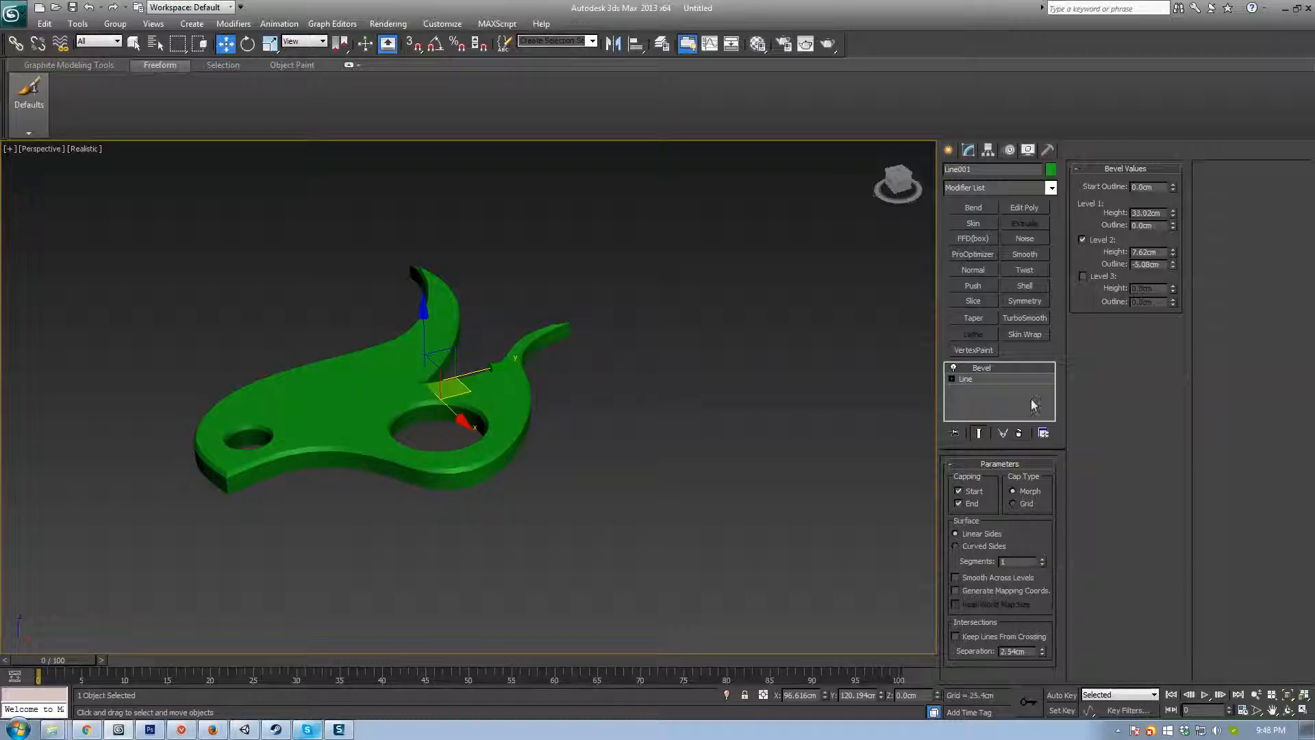
{"action": "middle_click_drag", "start_coordinate": [384, 494], "coordinate": [610, 493], "text": "alt"}
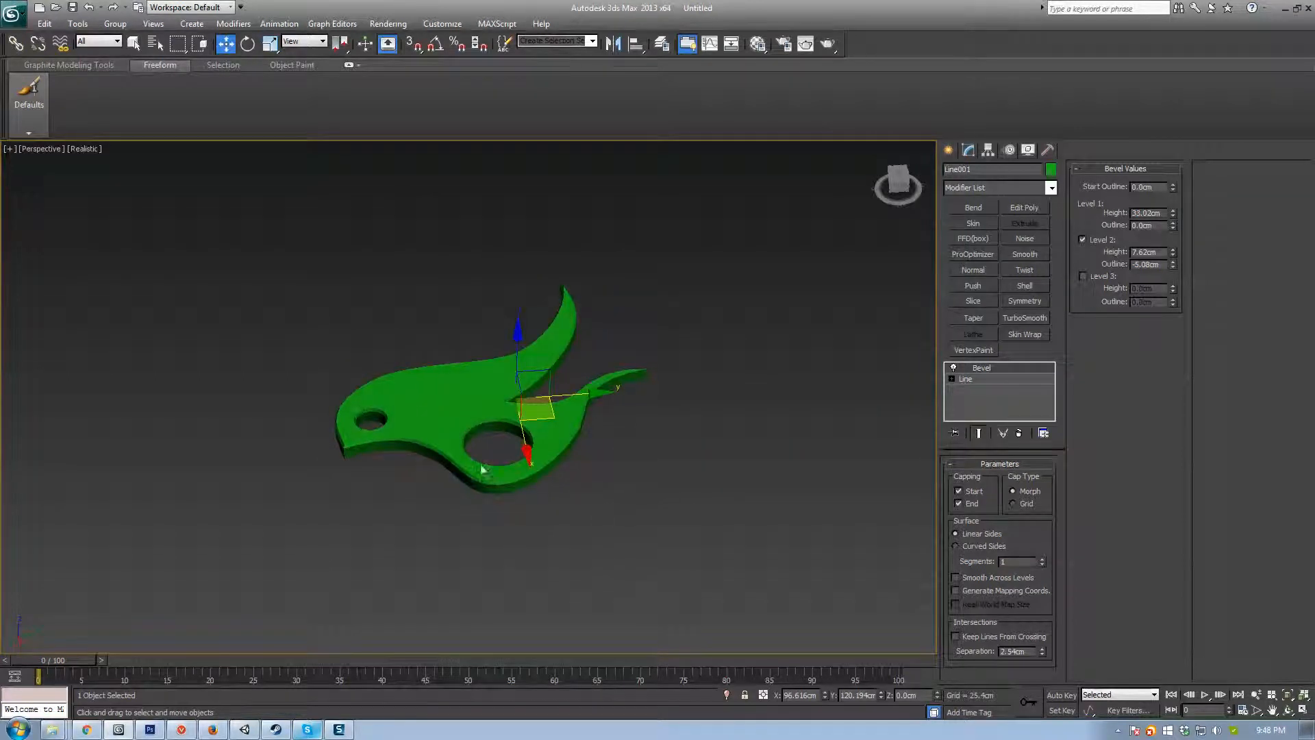
{"action": "middle_click_drag", "start_coordinate": [520, 474], "coordinate": [554, 494], "text": "alt"}
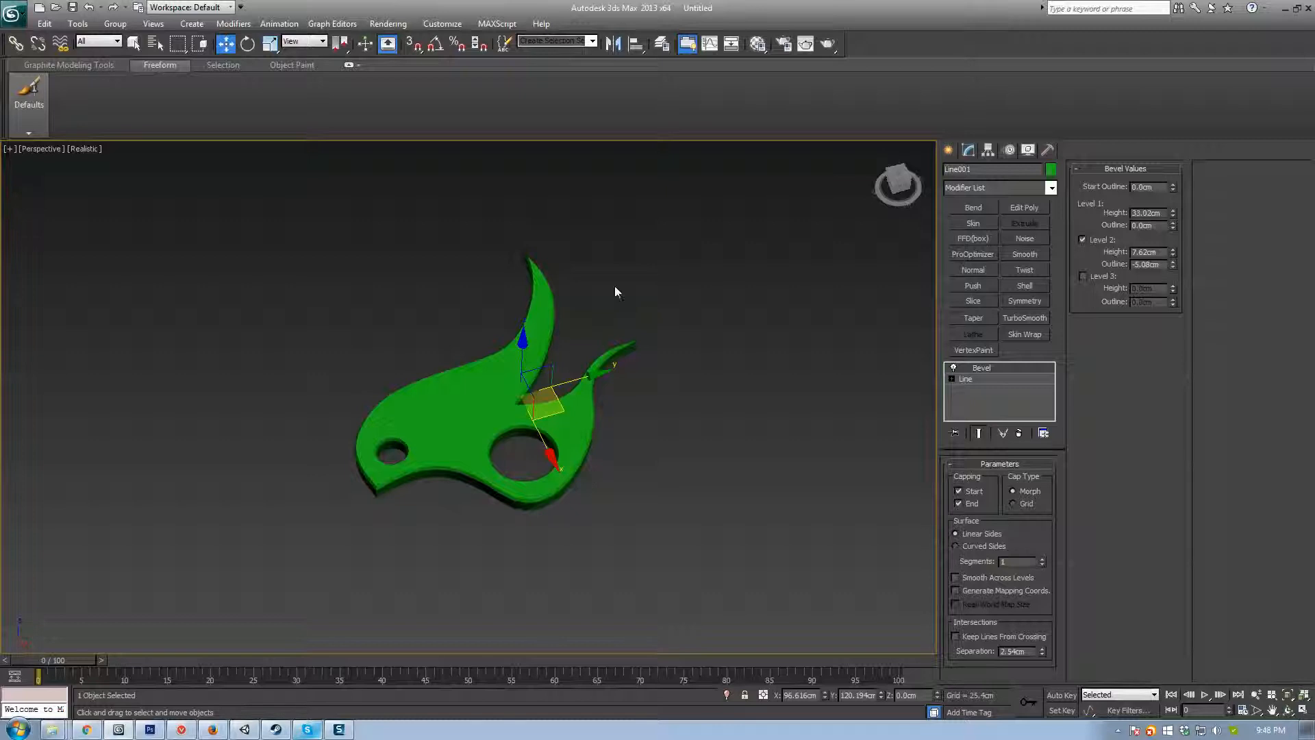
{"action": "middle_click_drag", "start_coordinate": [634, 444], "coordinate": [542, 483], "text": "alt"}
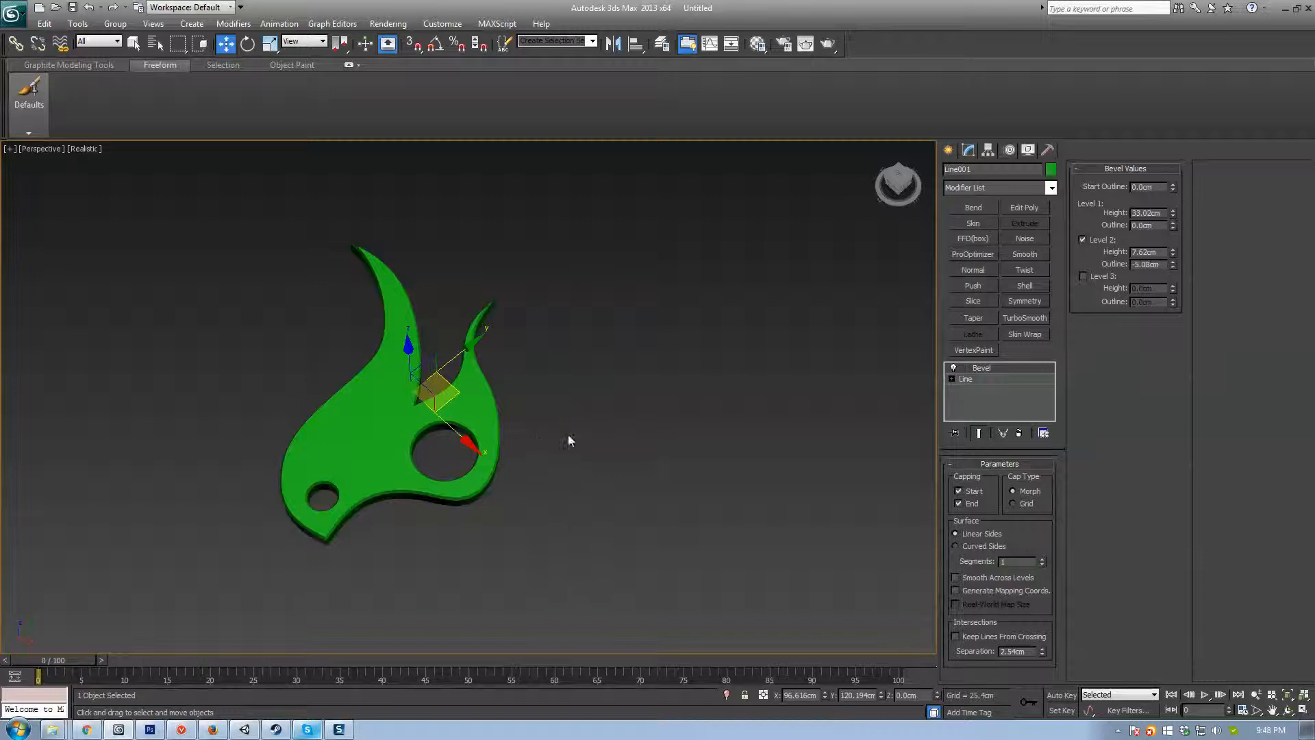
{"action": "scroll", "coordinate": [673, 436], "scroll_direction": "down", "scroll_amount": 2}
{"action": "middle_click_drag", "start_coordinate": [538, 480], "coordinate": [623, 504]}
{"action": "key", "text": "z"}
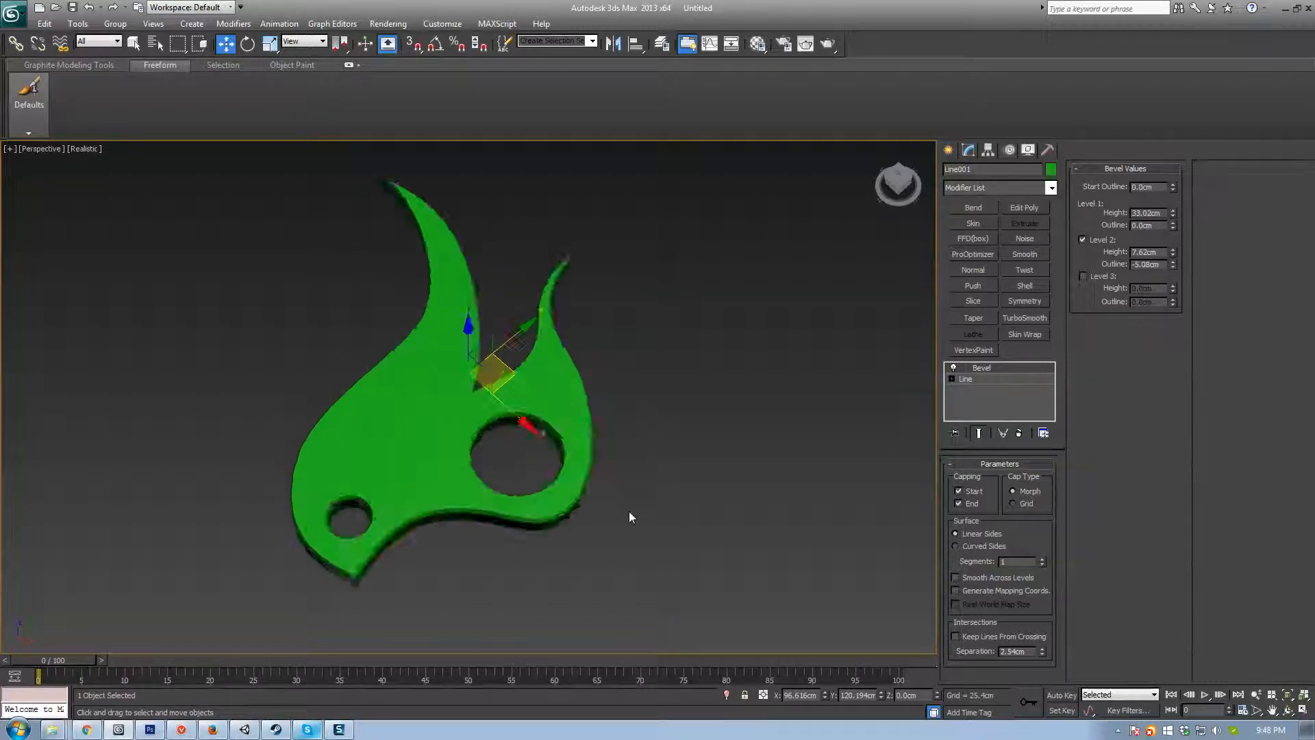
Step: Delete the flame and draw a six-sided NGon spline in the middle of the empty perspective view
{"action": "key", "text": "Delete"}
{"action": "left_click", "coordinate": [951, 151]}
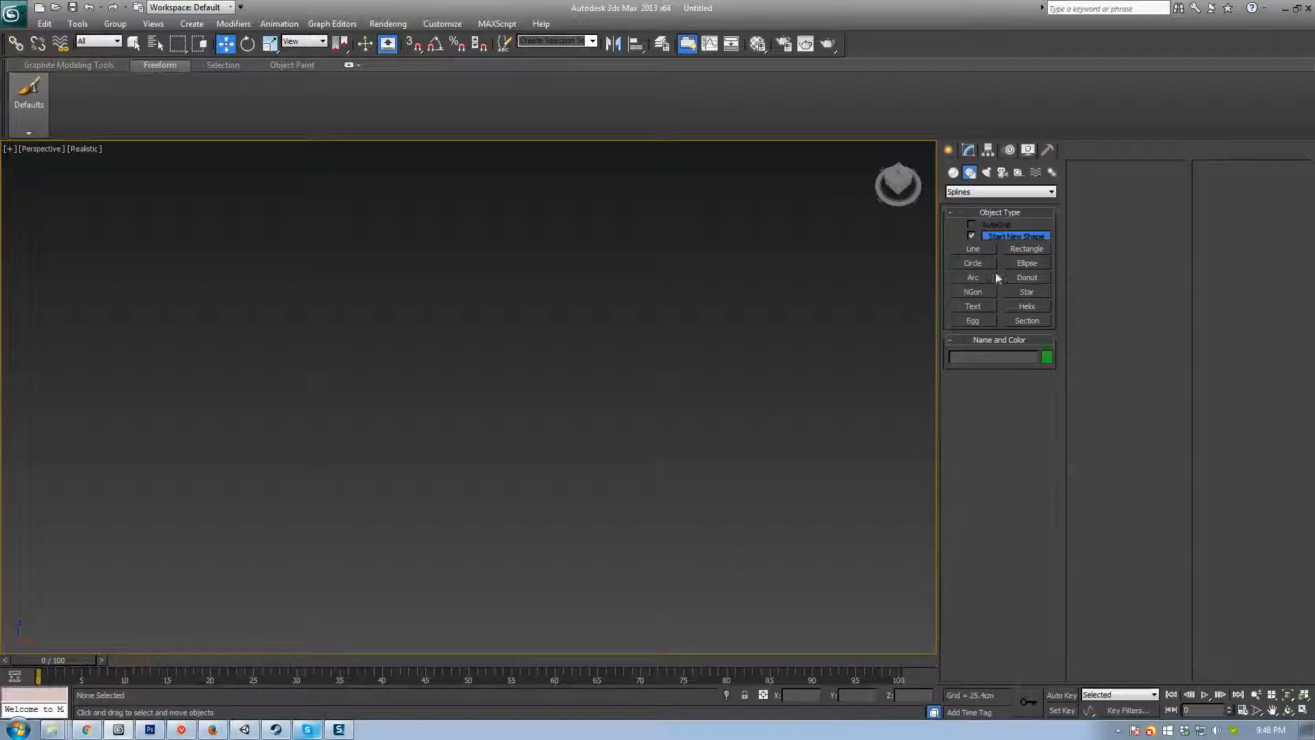
{"action": "left_click", "coordinate": [973, 292]}
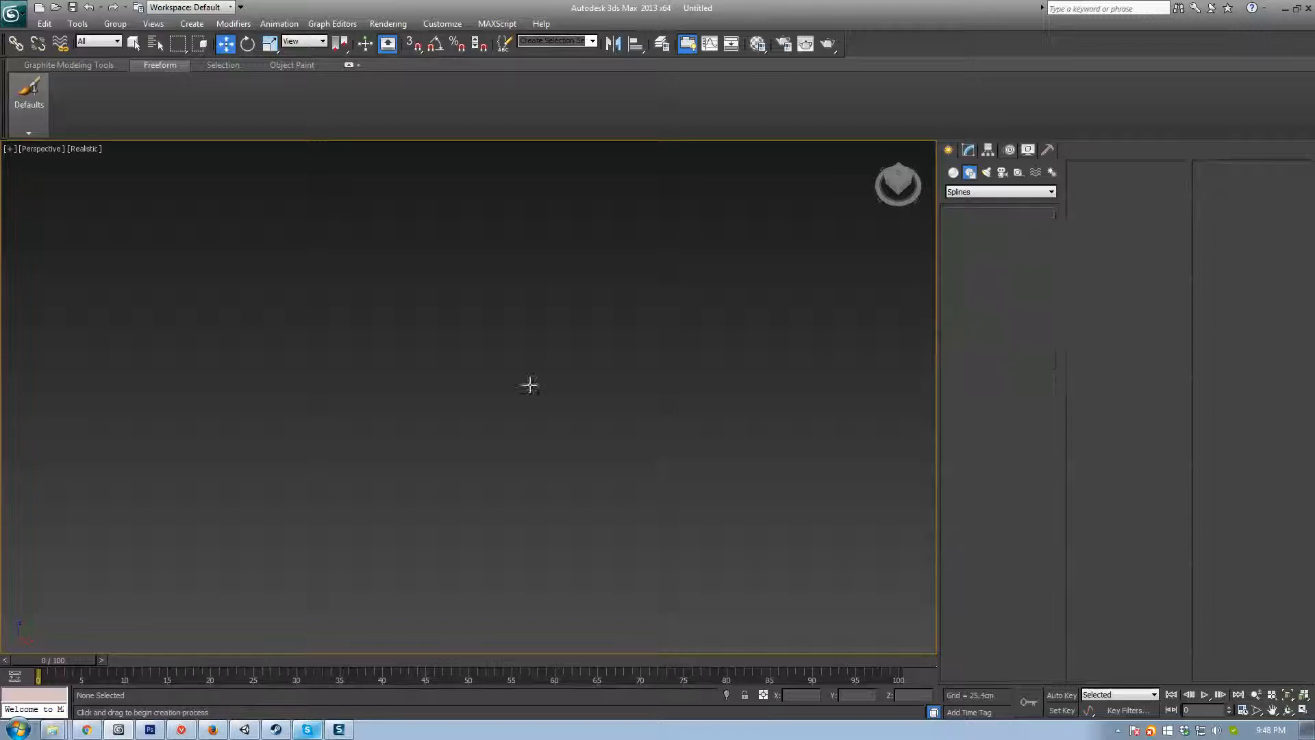
{"action": "left_click_drag", "start_coordinate": [528, 379], "coordinate": [540, 440]}
Step: Draw a helix with a radius of about 162 cm beside the hexagon and delete both shapes
{"action": "left_click", "coordinate": [1027, 306]}
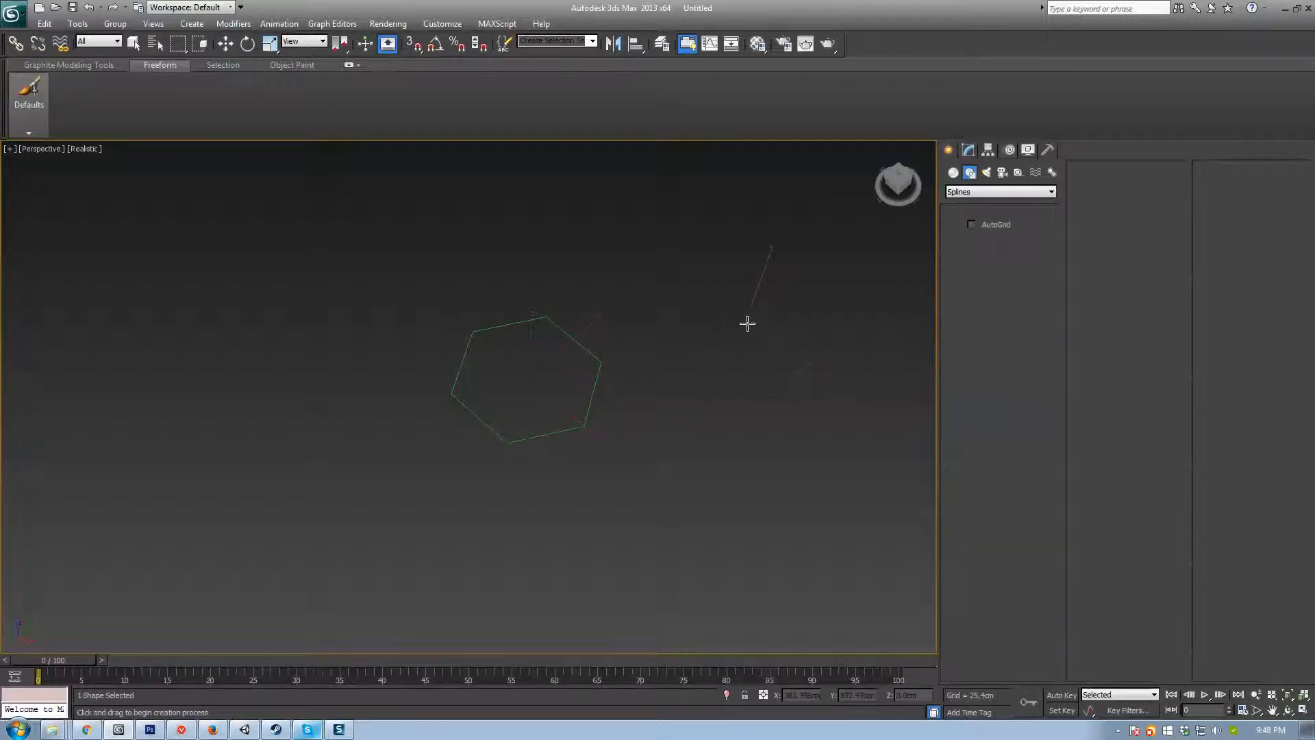
{"action": "left_click_drag", "start_coordinate": [746, 320], "coordinate": [757, 232]}
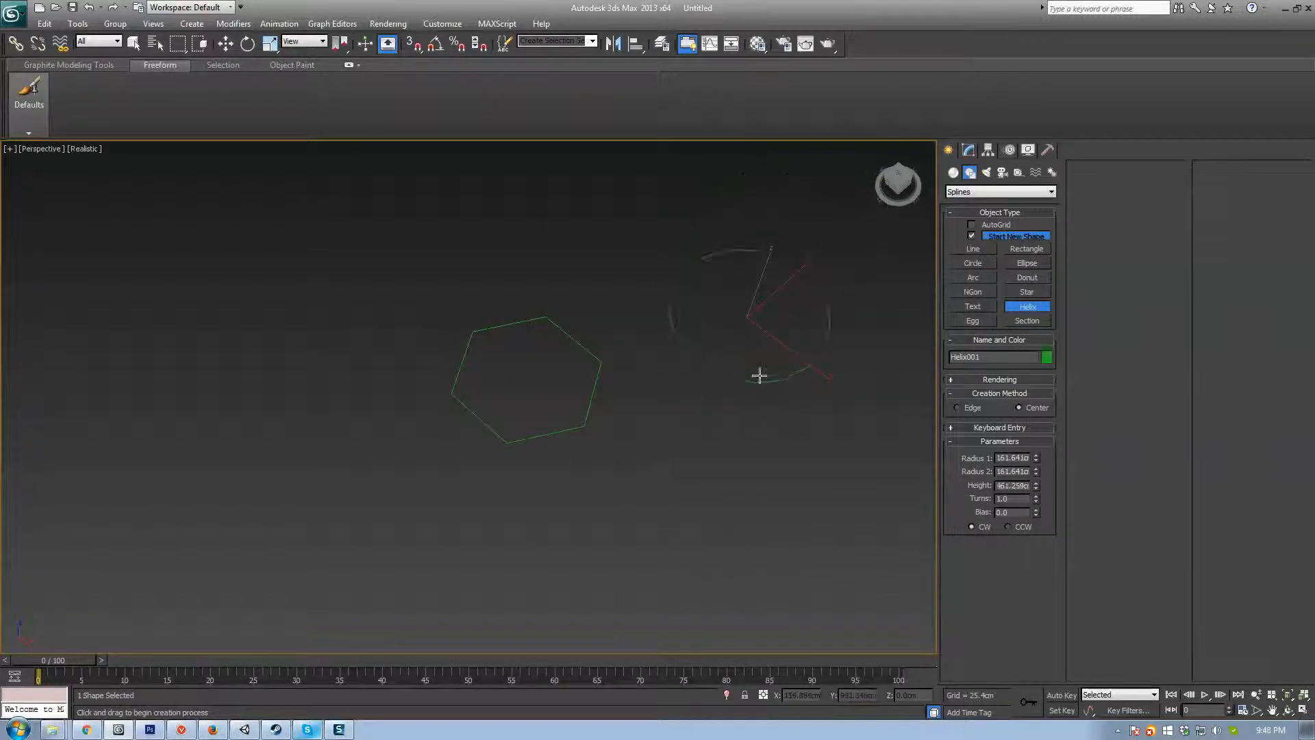
{"action": "right_click", "coordinate": [748, 290]}
{"action": "key", "text": "Delete"}
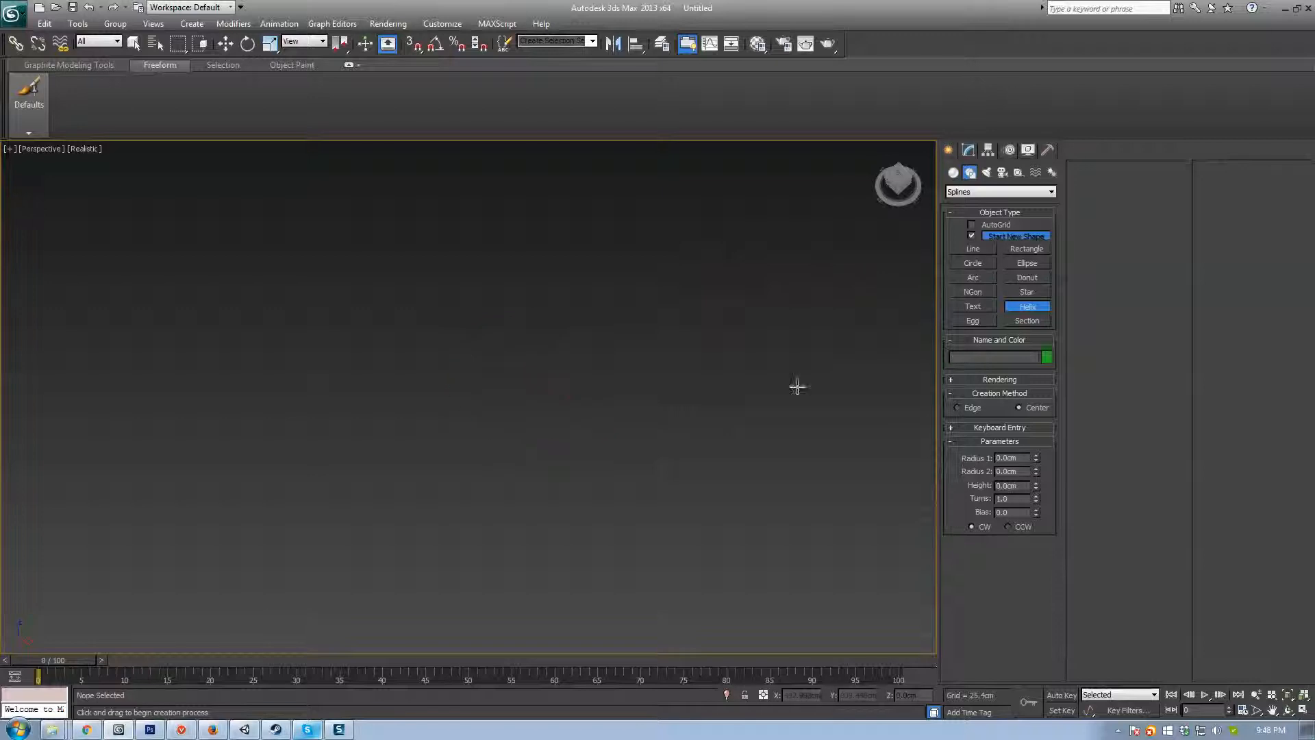
Step: Draw a seven-point curved Bezier line in the Top view that crosses over itself in a loop near the middle
{"action": "left_click", "coordinate": [973, 249]}
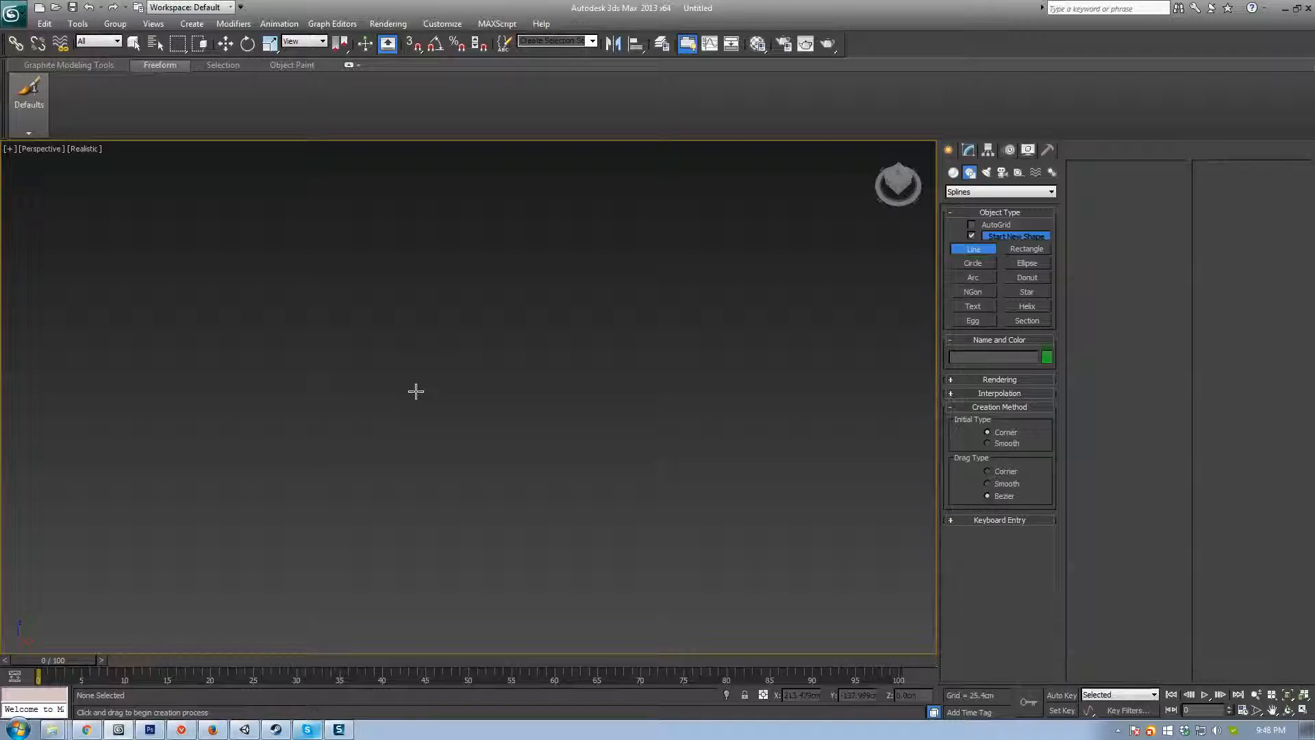
{"action": "key", "text": "t"}
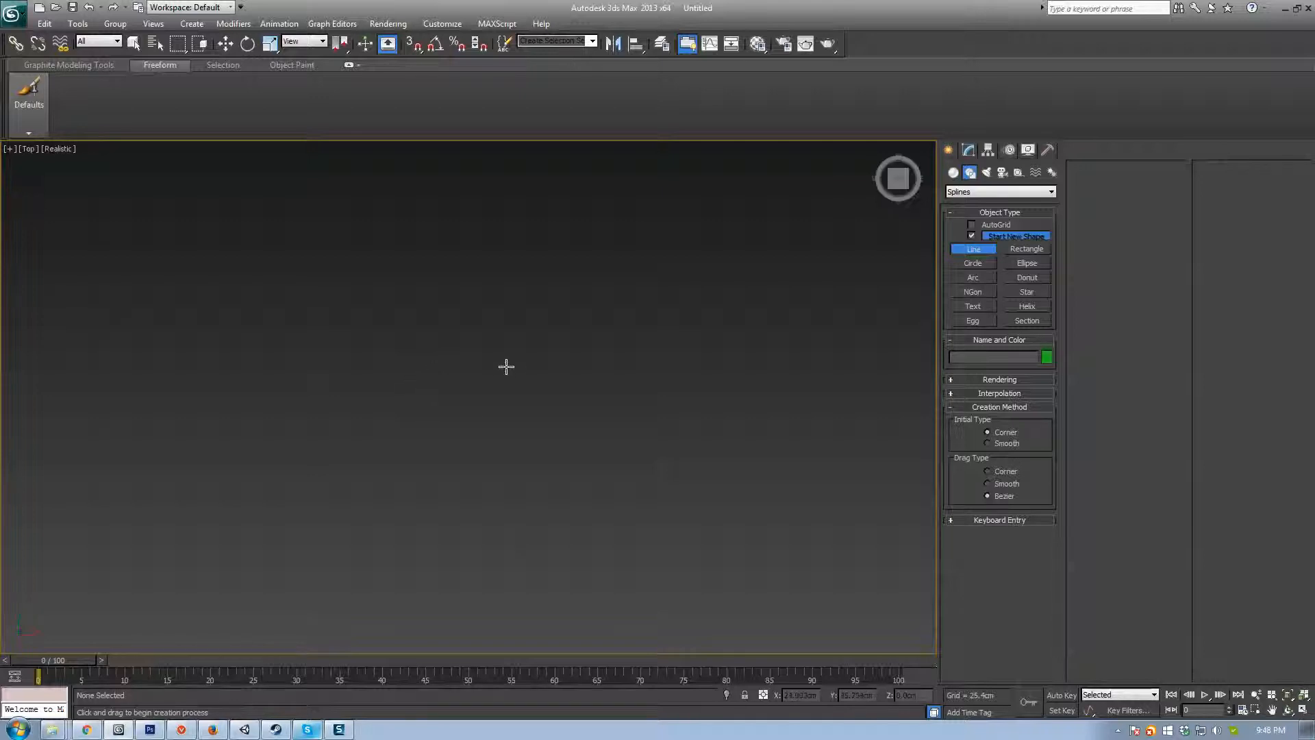
{"action": "left_click", "coordinate": [371, 201]}
{"action": "left_click_drag", "start_coordinate": [376, 428], "coordinate": [443, 514]}
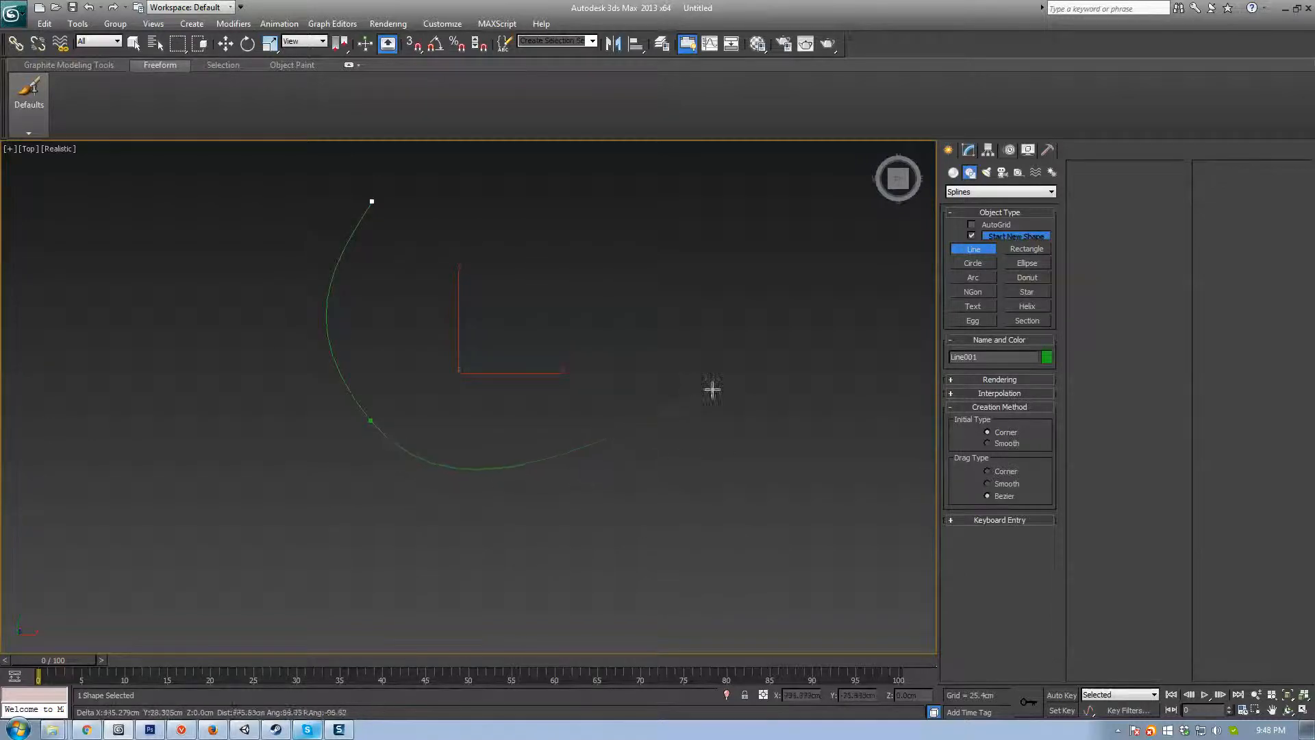
{"action": "left_click_drag", "start_coordinate": [734, 387], "coordinate": [793, 418]}
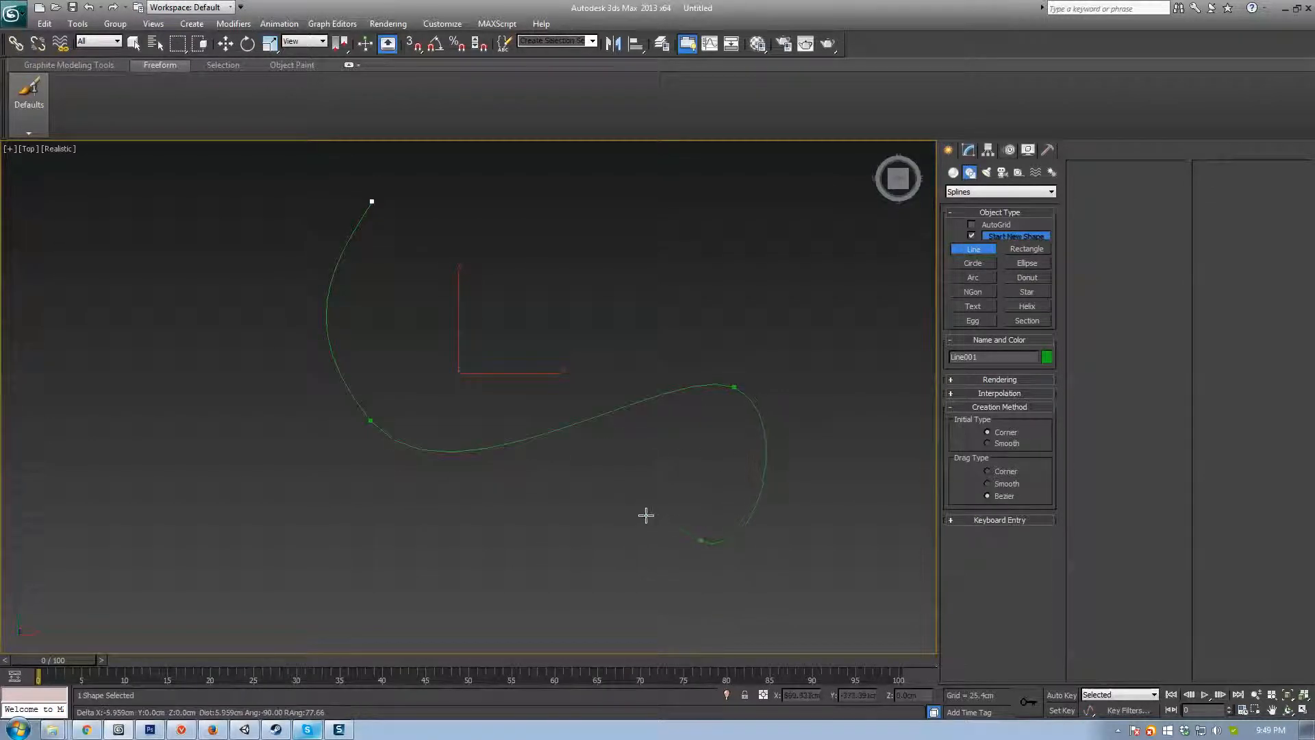
{"action": "left_click_drag", "start_coordinate": [654, 340], "coordinate": [705, 323]}
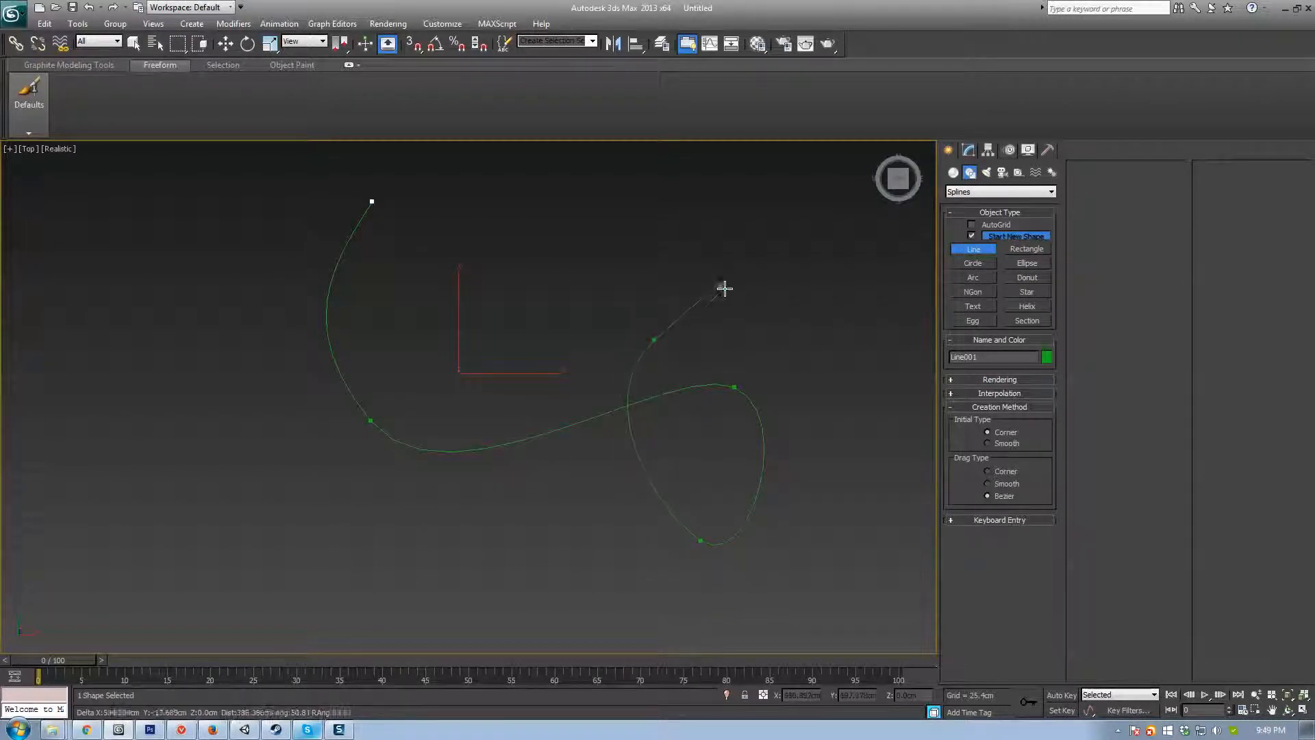
{"action": "left_click_drag", "start_coordinate": [874, 426], "coordinate": [902, 425]}
{"action": "middle_click_drag", "start_coordinate": [884, 432], "coordinate": [593, 382]}
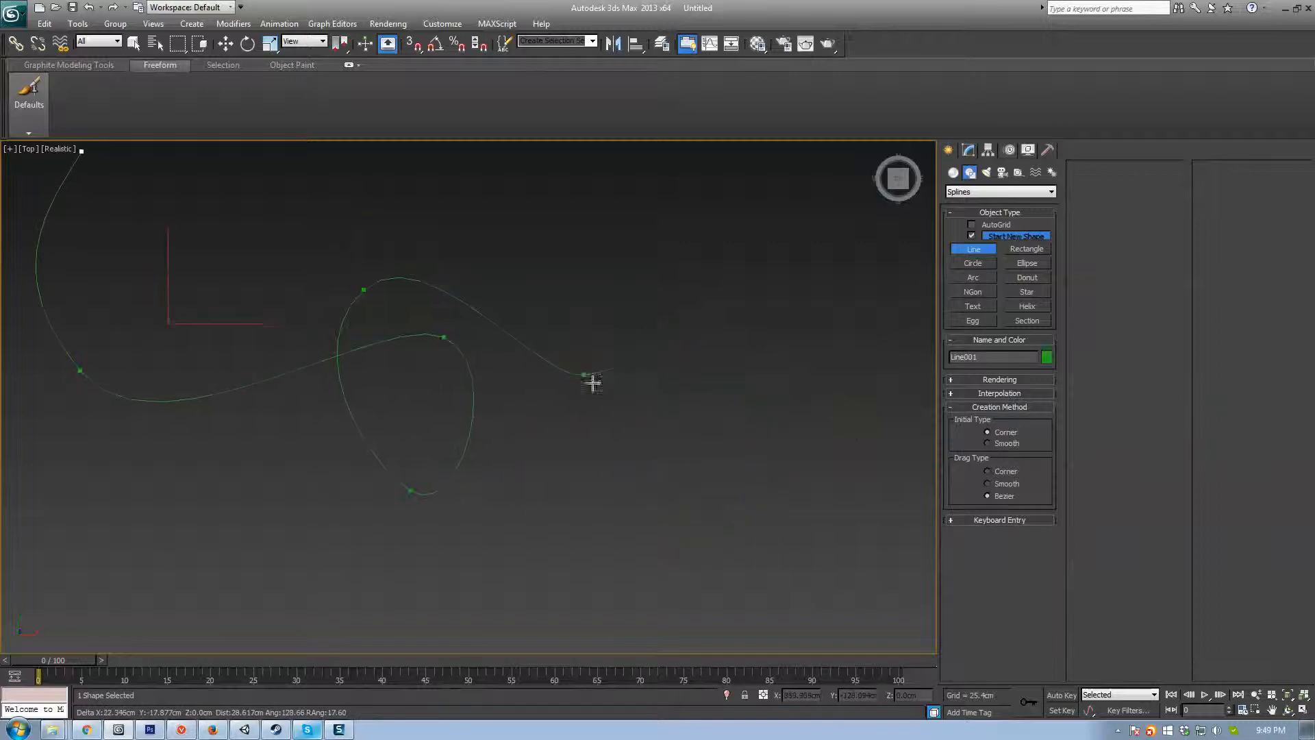
{"action": "left_click", "coordinate": [853, 276]}
{"action": "right_click", "coordinate": [787, 440]}
Step: Move the vertex at the bottom of the line's loop and adjust its tangent handle to widen the curve
{"action": "scroll", "coordinate": [623, 473], "scroll_direction": "down", "scroll_amount": 6}
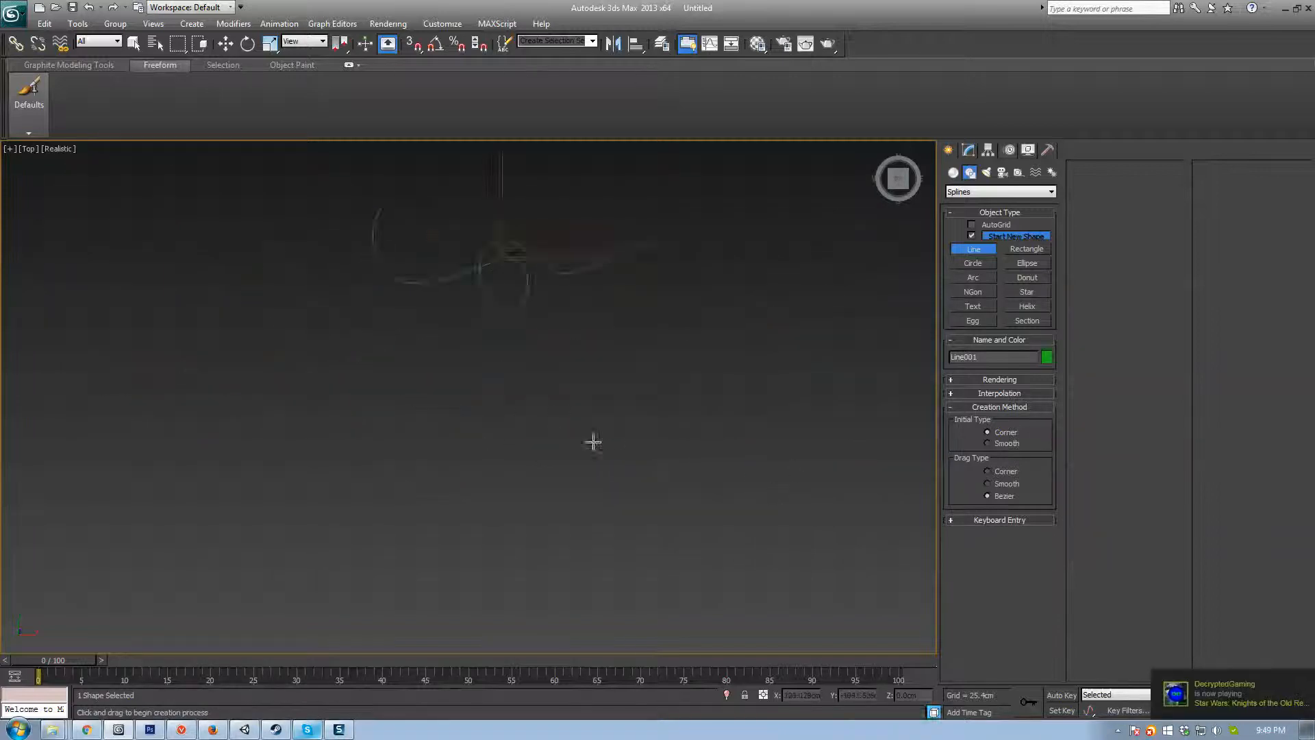
{"action": "middle_click_drag", "start_coordinate": [593, 442], "coordinate": [536, 481]}
{"action": "scroll", "coordinate": [357, 402], "scroll_direction": "up", "scroll_amount": 3}
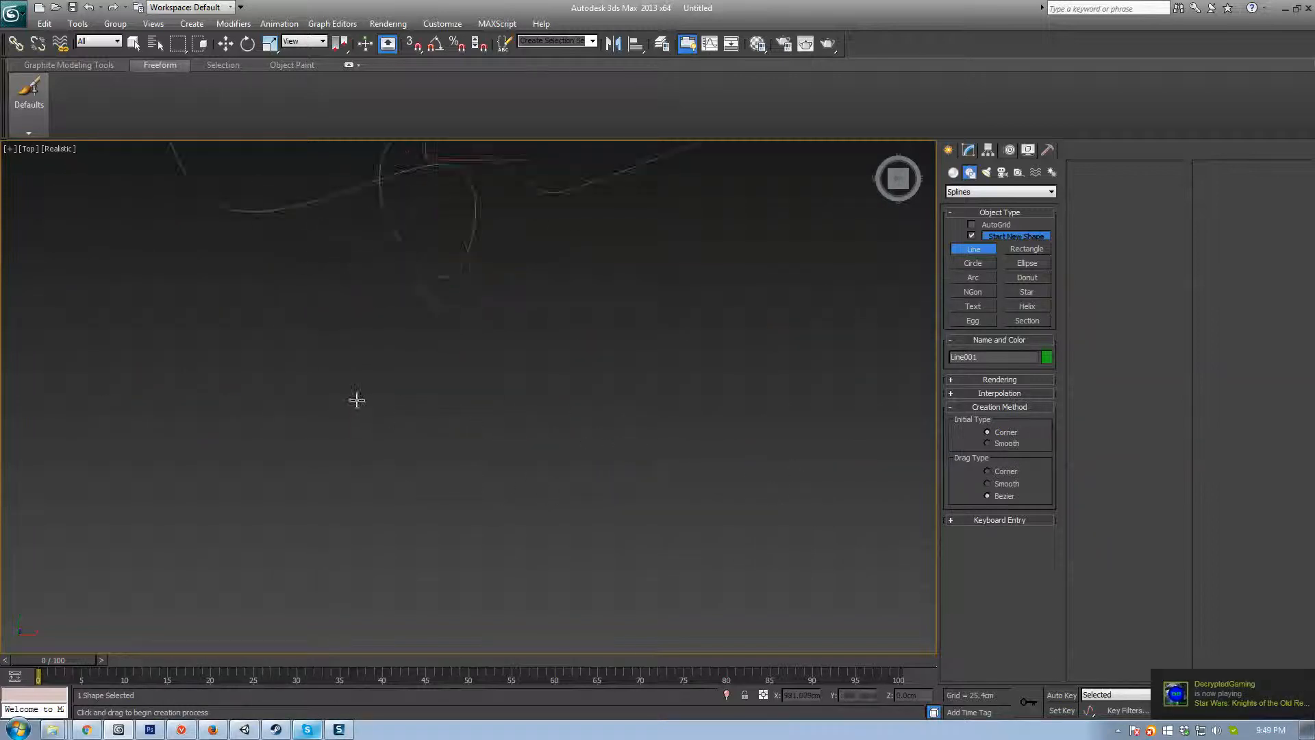
{"action": "middle_click_drag", "start_coordinate": [355, 399], "coordinate": [464, 444]}
{"action": "scroll", "coordinate": [453, 458], "scroll_direction": "down", "scroll_amount": 3}
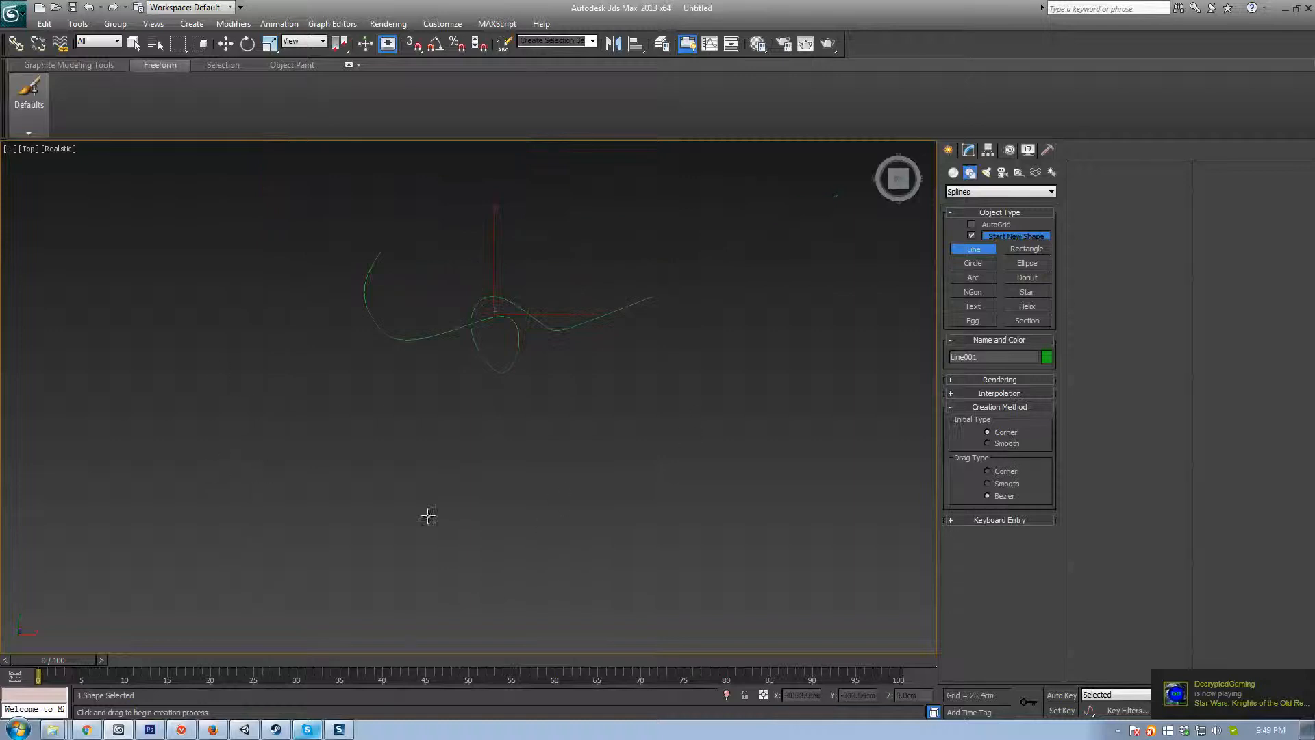
{"action": "scroll", "coordinate": [479, 418], "scroll_direction": "up", "scroll_amount": 6}
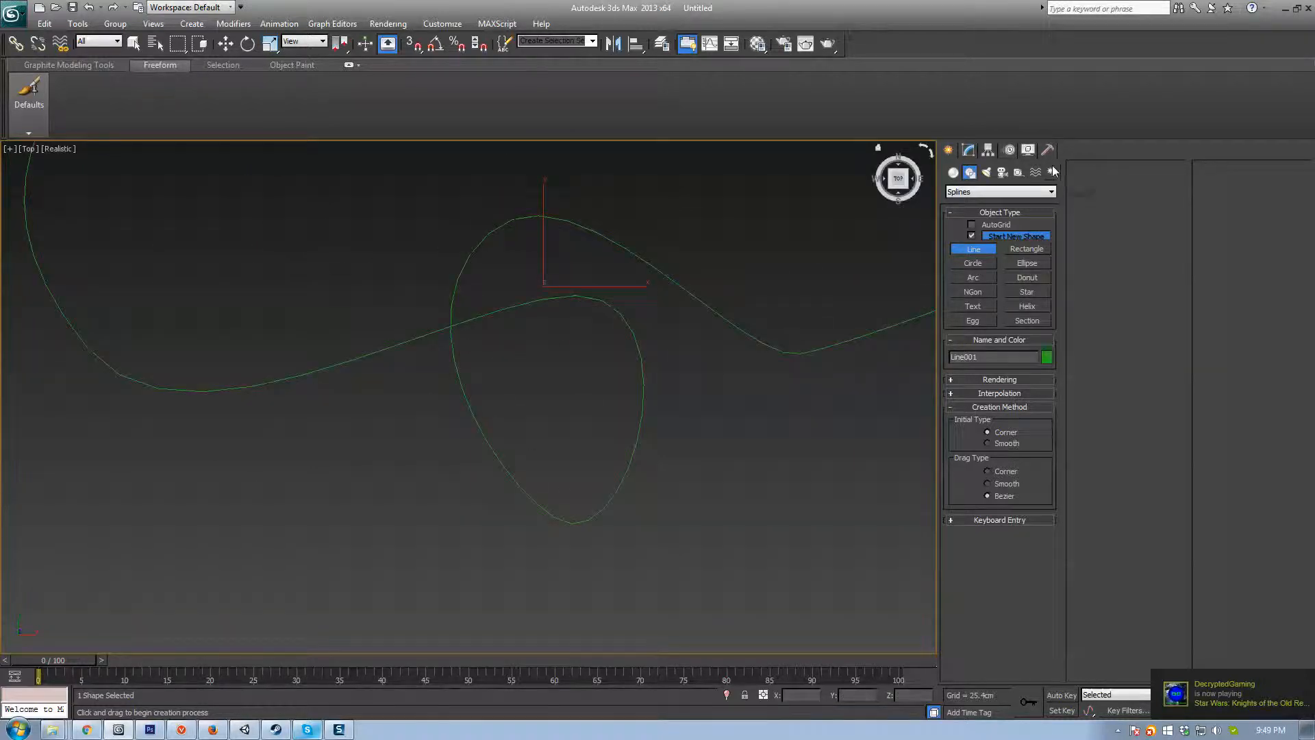
{"action": "left_click", "coordinate": [973, 151]}
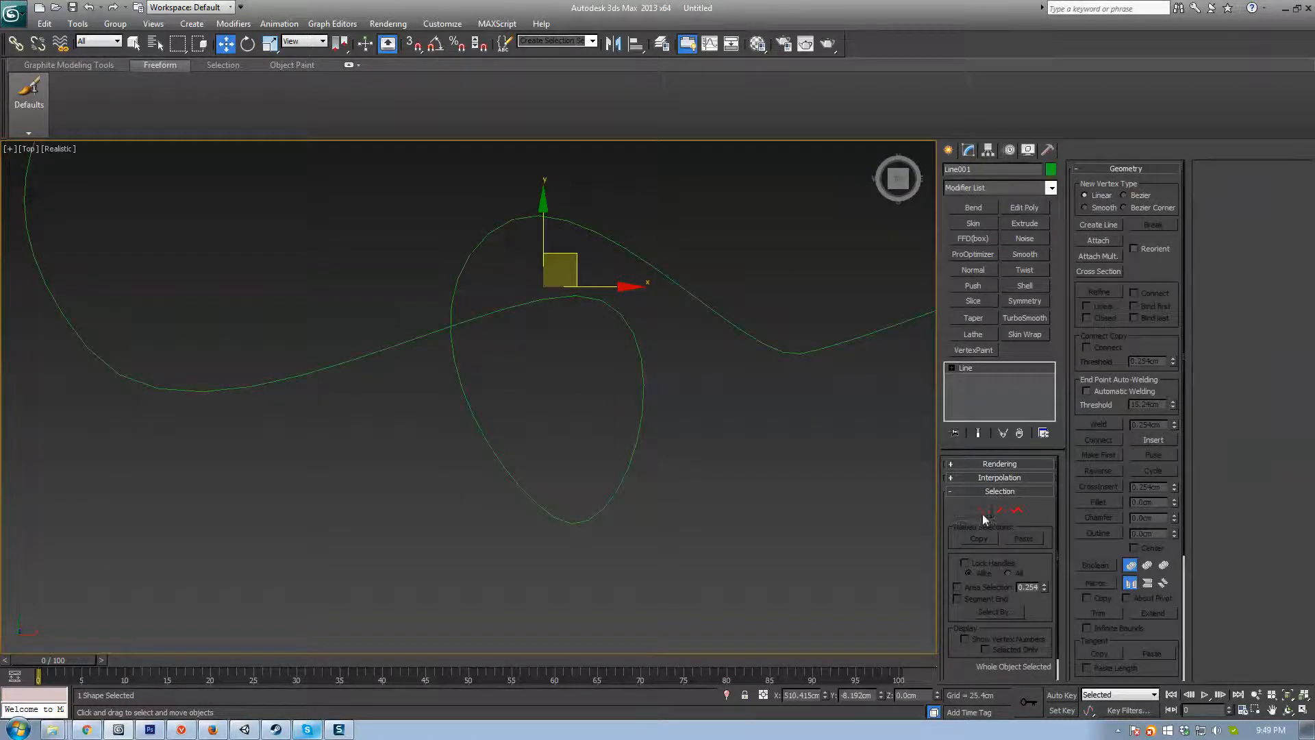
{"action": "left_click", "coordinate": [983, 511]}
{"action": "left_click_drag", "start_coordinate": [517, 540], "coordinate": [518, 540]}
{"action": "left_click_drag", "start_coordinate": [577, 494], "coordinate": [557, 480]}
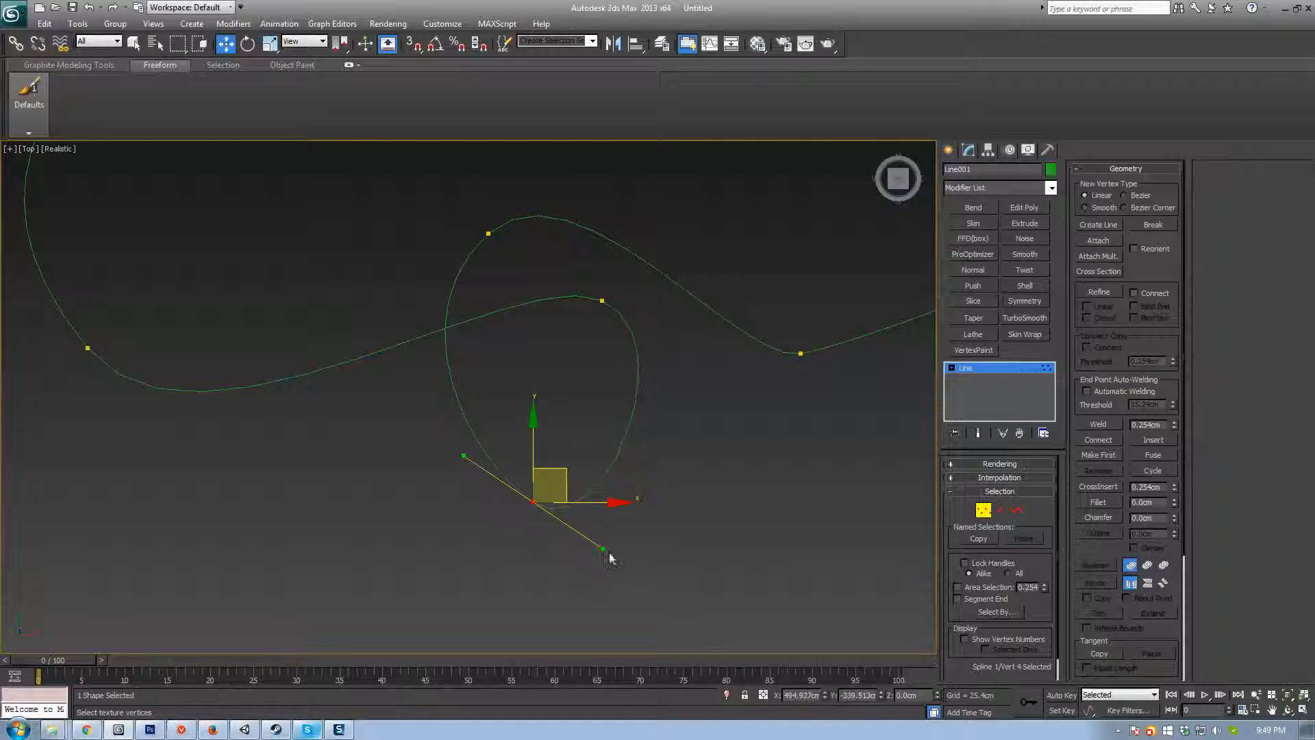
{"action": "left_click_drag", "start_coordinate": [610, 559], "coordinate": [667, 531]}
Step: Reposition the two vertices at the top of the loop and adjust their handles to make the loop rounder
{"action": "left_click_drag", "start_coordinate": [625, 285], "coordinate": [589, 302]}
{"action": "left_click_drag", "start_coordinate": [667, 349], "coordinate": [719, 352]}
{"action": "left_click_drag", "start_coordinate": [521, 221], "coordinate": [549, 239]}
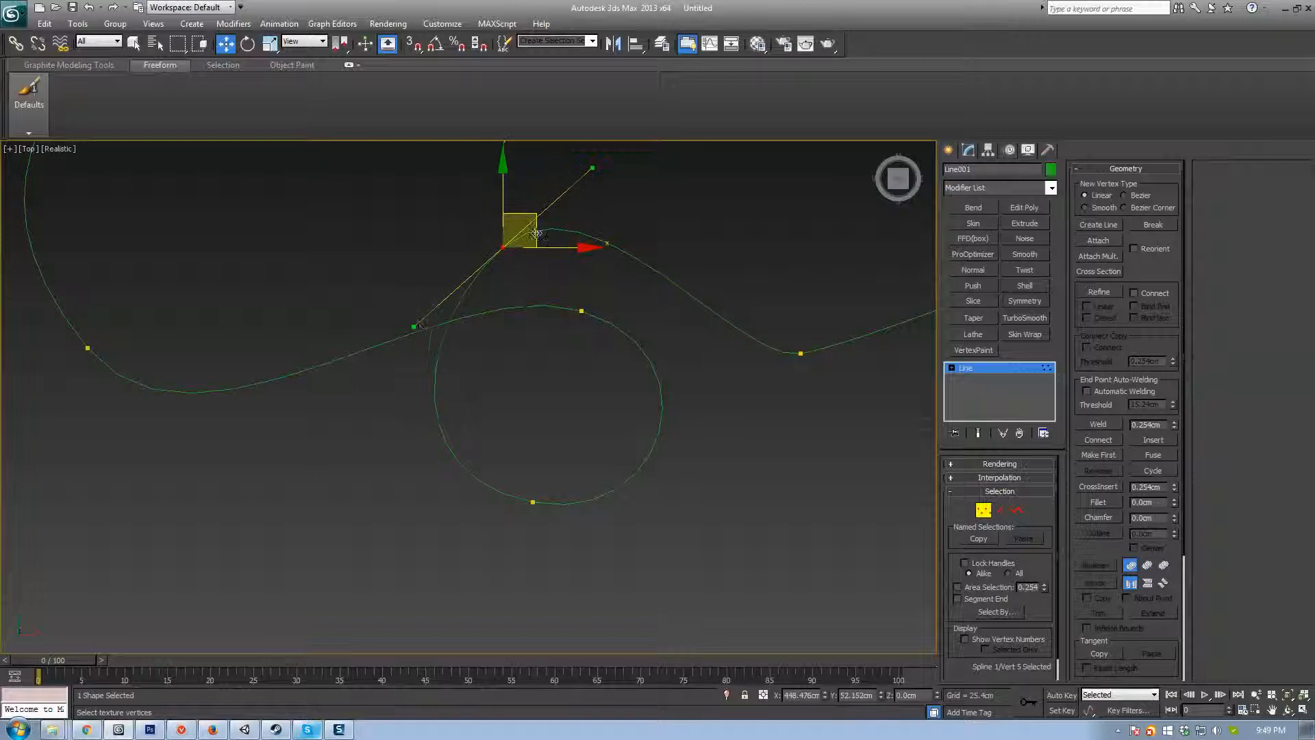
{"action": "left_click_drag", "start_coordinate": [415, 326], "coordinate": [380, 324]}
{"action": "left_click", "coordinate": [634, 358]}
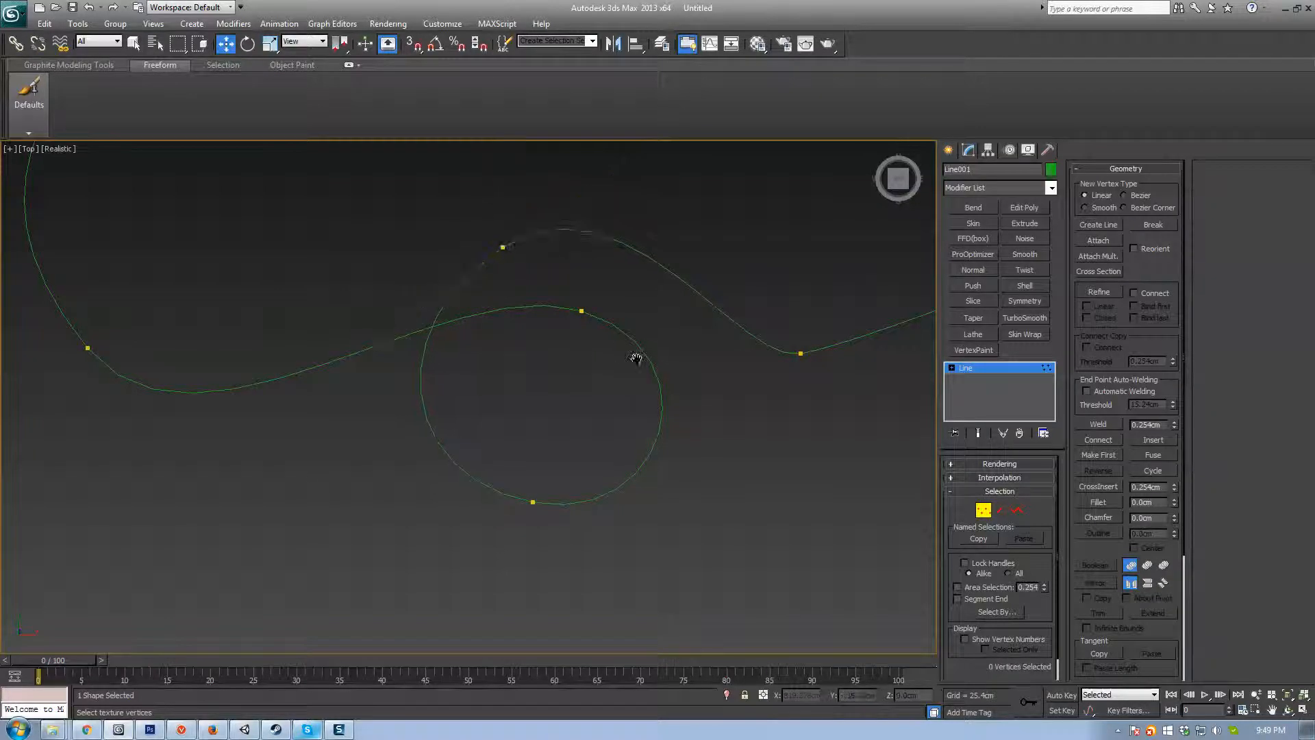
Step: Lengthen and tilt the tangent handles of the vertex in the dip right of the loop to smooth the curve
{"action": "middle_click_drag", "start_coordinate": [635, 358], "coordinate": [496, 376]}
{"action": "left_click_drag", "start_coordinate": [678, 302], "coordinate": [626, 436]}
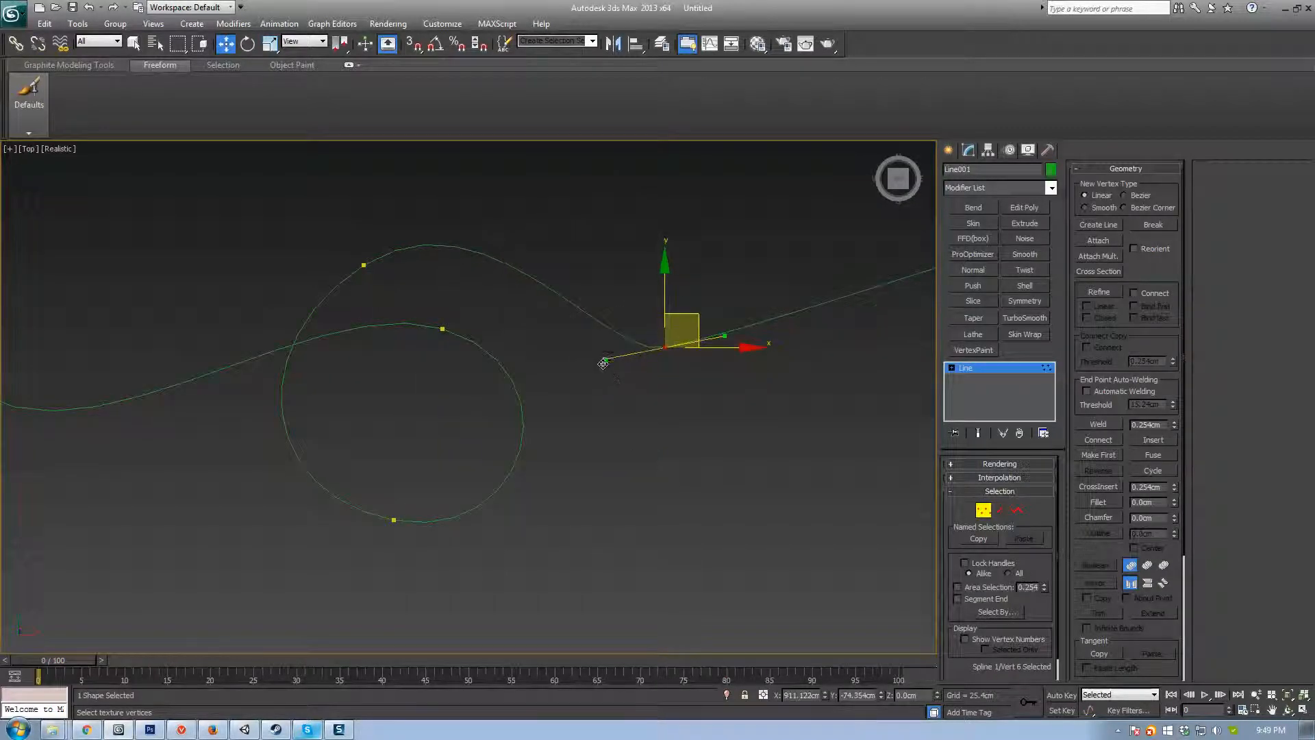
{"action": "left_click_drag", "start_coordinate": [603, 363], "coordinate": [566, 342]}
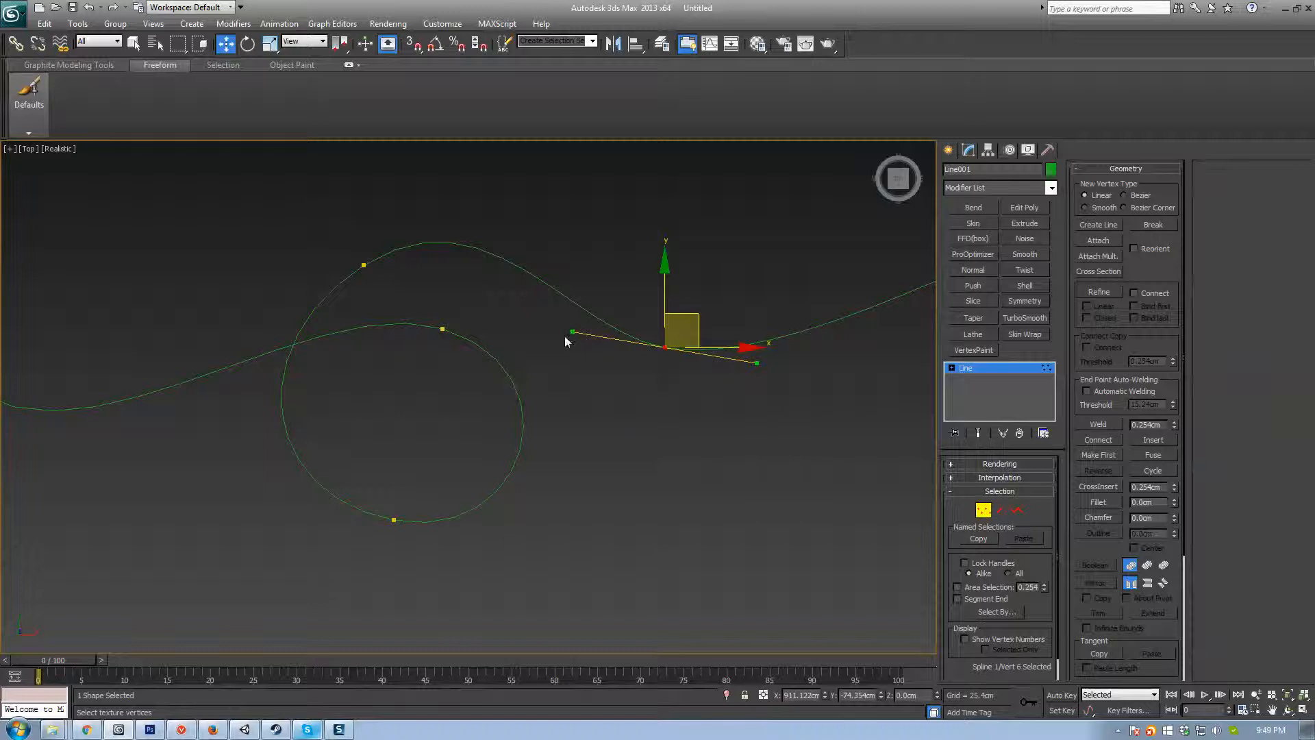
Step: Flatten the second vertex's tangent, move the line's first vertex down and outward to extend the start, and leave vertex editing
{"action": "scroll", "coordinate": [565, 341], "scroll_direction": "down", "scroll_amount": 3}
{"action": "middle_click_drag", "start_coordinate": [693, 373], "coordinate": [761, 414]}
{"action": "left_click", "coordinate": [272, 425]}
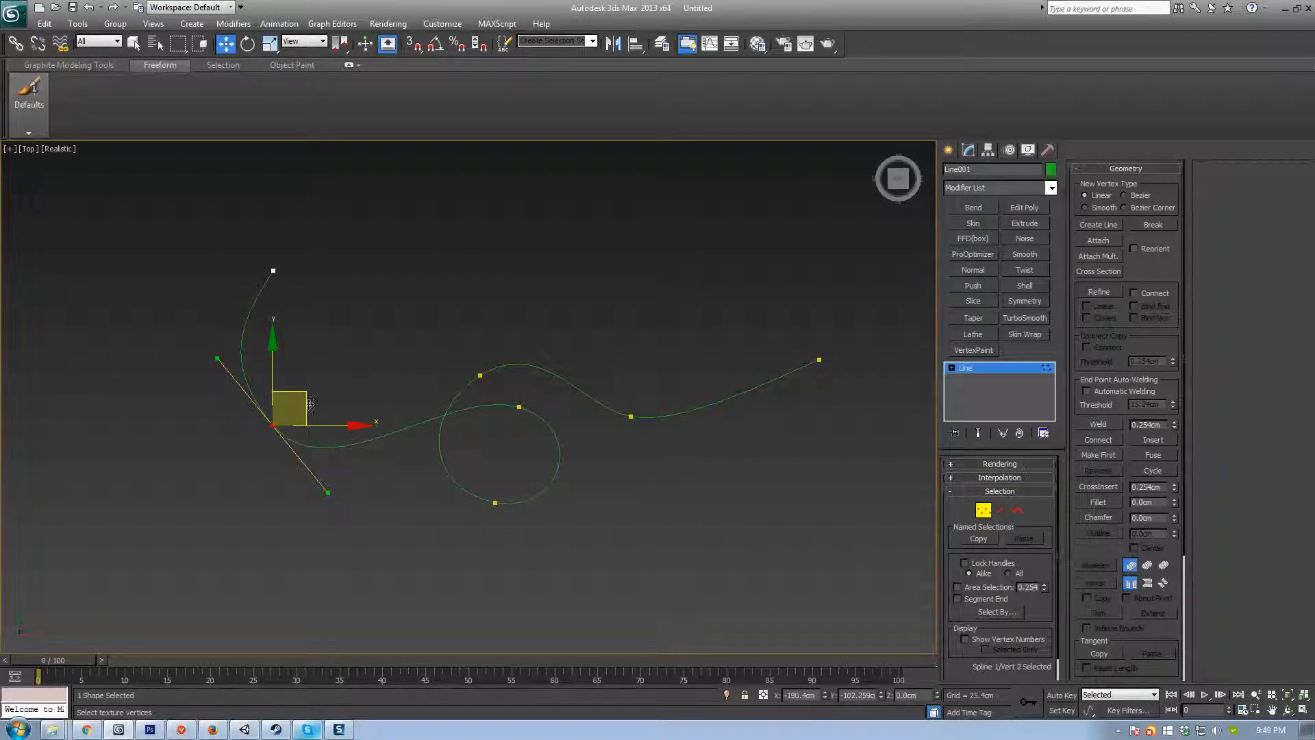
{"action": "left_click_drag", "start_coordinate": [327, 495], "coordinate": [329, 476]}
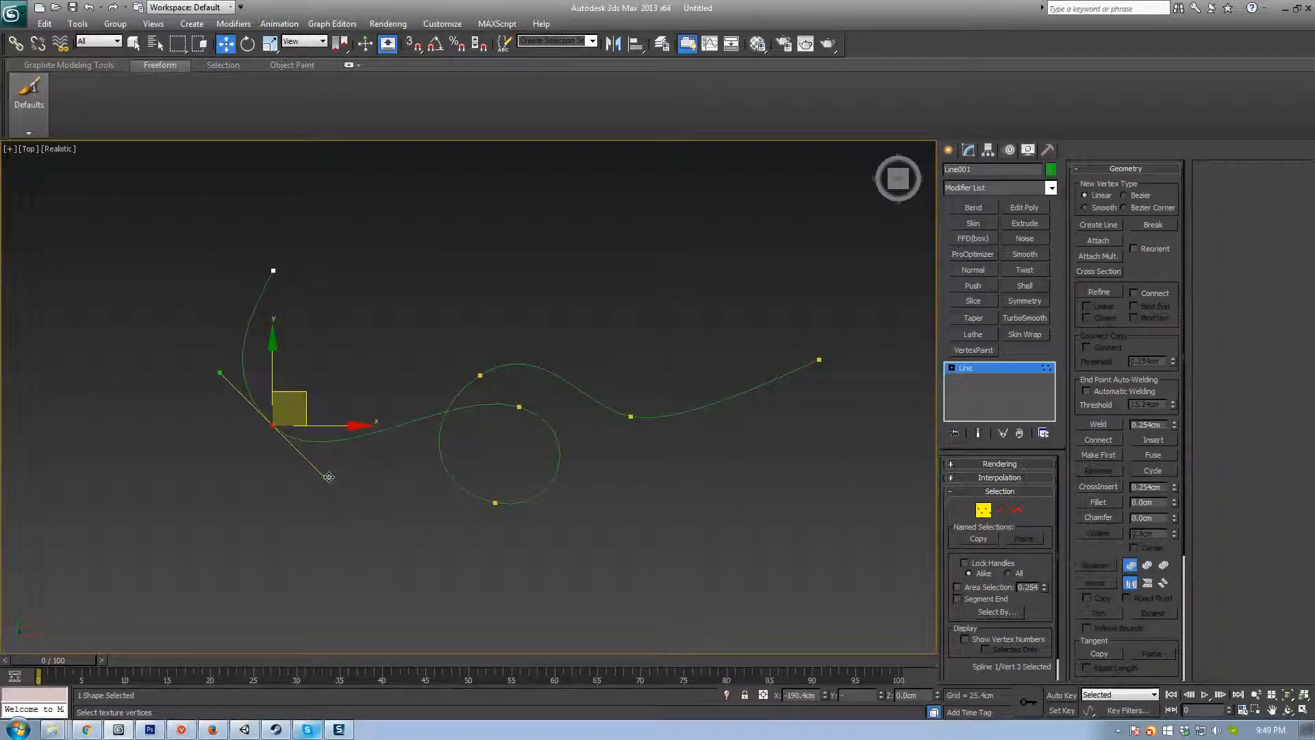
{"action": "left_click", "coordinate": [273, 271]}
{"action": "left_click_drag", "start_coordinate": [307, 252], "coordinate": [158, 388]}
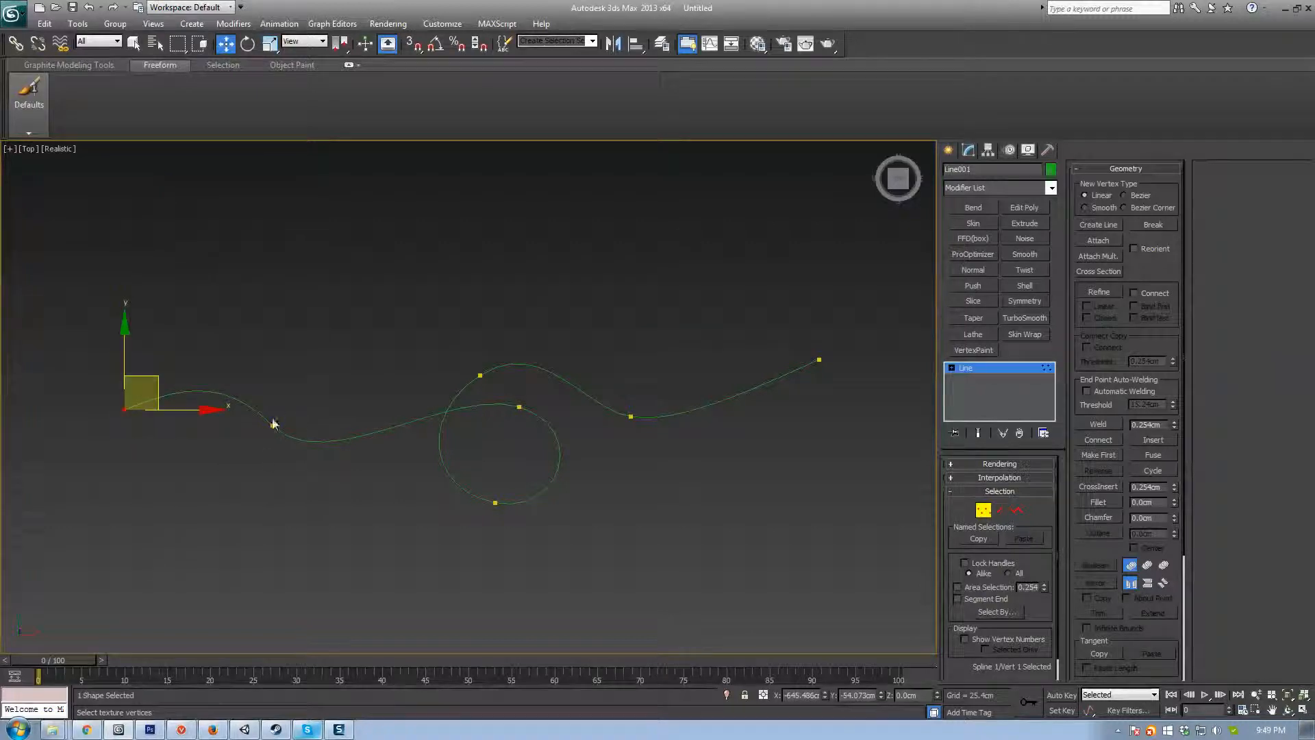
{"action": "middle_click_drag", "start_coordinate": [586, 414], "coordinate": [573, 414]}
{"action": "middle_click_drag", "start_coordinate": [706, 503], "coordinate": [740, 445], "text": "alt"}
{"action": "left_click", "coordinate": [983, 509]}
Step: Enable the line's rendered thickness in the viewport
{"action": "scroll", "coordinate": [480, 363], "scroll_direction": "up", "scroll_amount": 3}
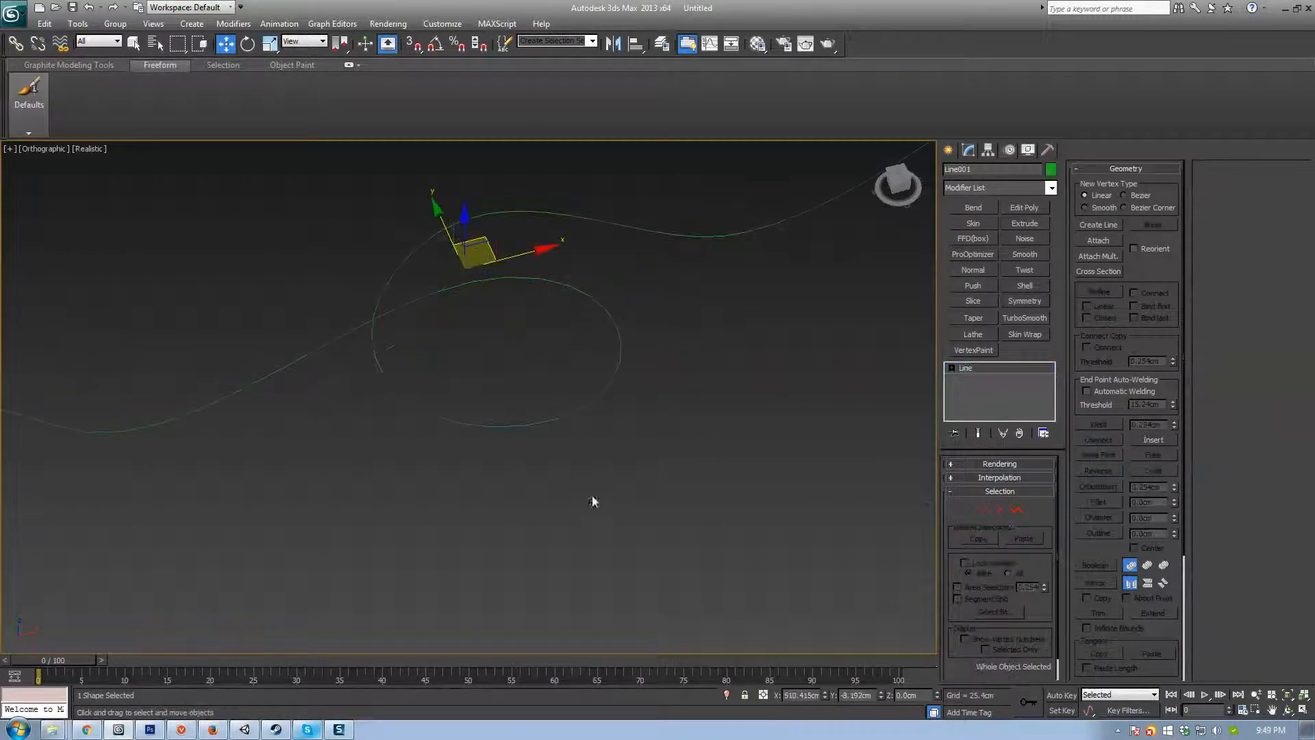
{"action": "scroll", "coordinate": [397, 396], "scroll_direction": "up", "scroll_amount": 4}
{"action": "middle_click_drag", "start_coordinate": [396, 396], "coordinate": [532, 514]}
{"action": "scroll", "coordinate": [390, 431], "scroll_direction": "down", "scroll_amount": 2}
{"action": "scroll", "coordinate": [490, 476], "scroll_direction": "down", "scroll_amount": 2}
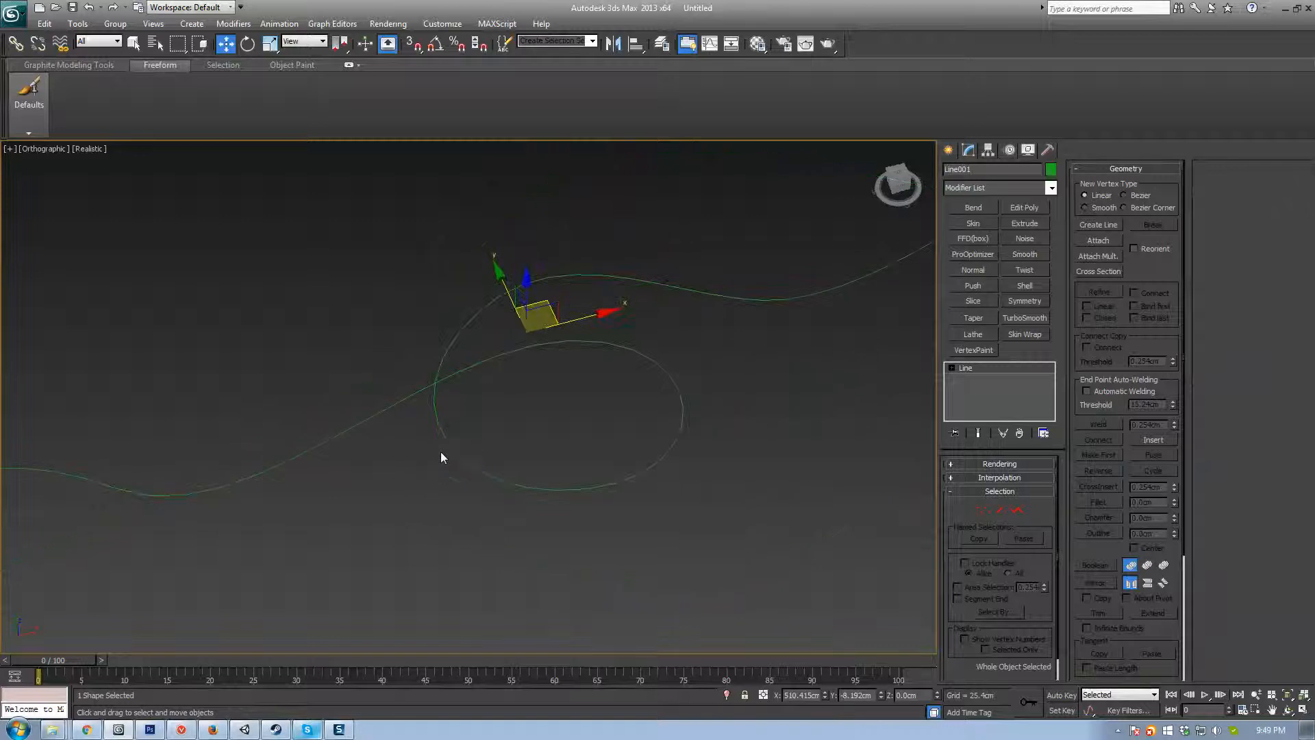
{"action": "mouse_move", "coordinate": [441, 457]}
{"action": "middle_mouse_down", "text": "alt"}
{"action": "mouse_move", "coordinate": [590, 449]}
{"action": "mouse_move", "coordinate": [418, 479]}
{"action": "mouse_move", "coordinate": [426, 411]}
{"action": "mouse_move", "coordinate": [421, 457]}
{"action": "middle_mouse_up", "text": "alt"}
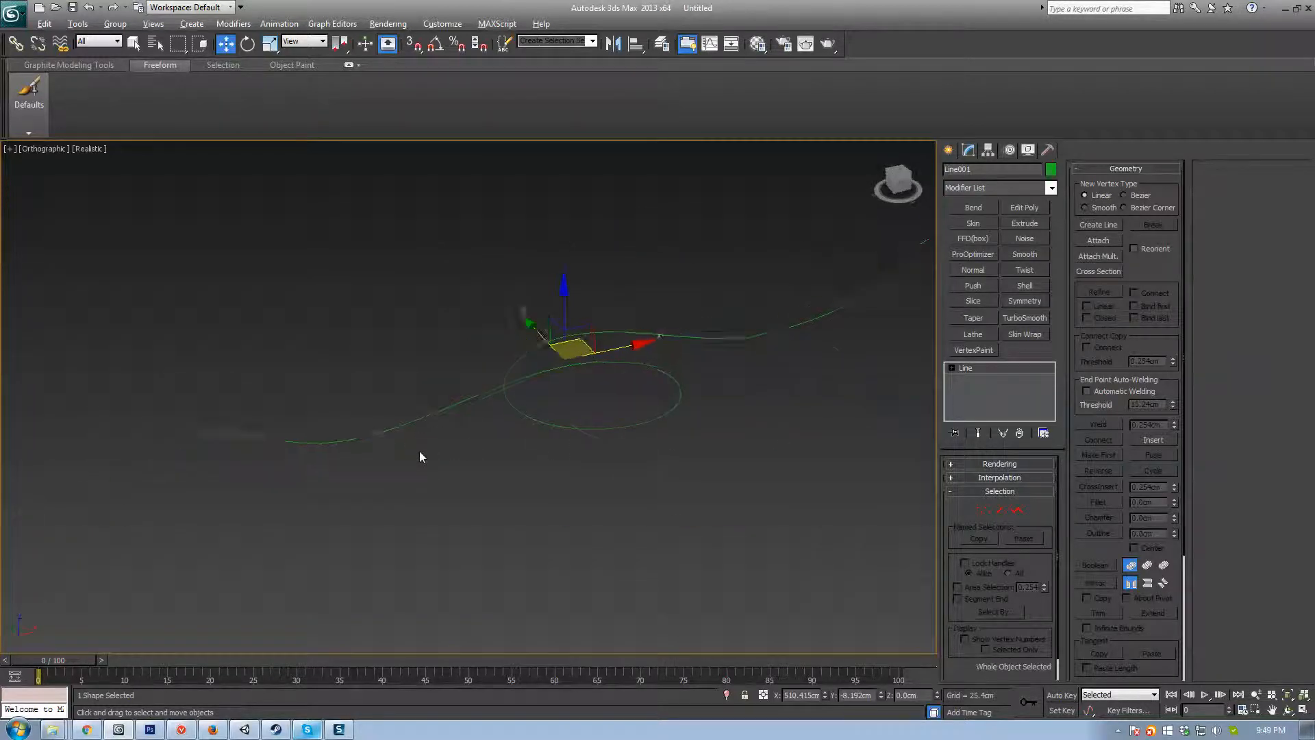
{"action": "scroll", "coordinate": [420, 451], "scroll_direction": "up", "scroll_amount": 4}
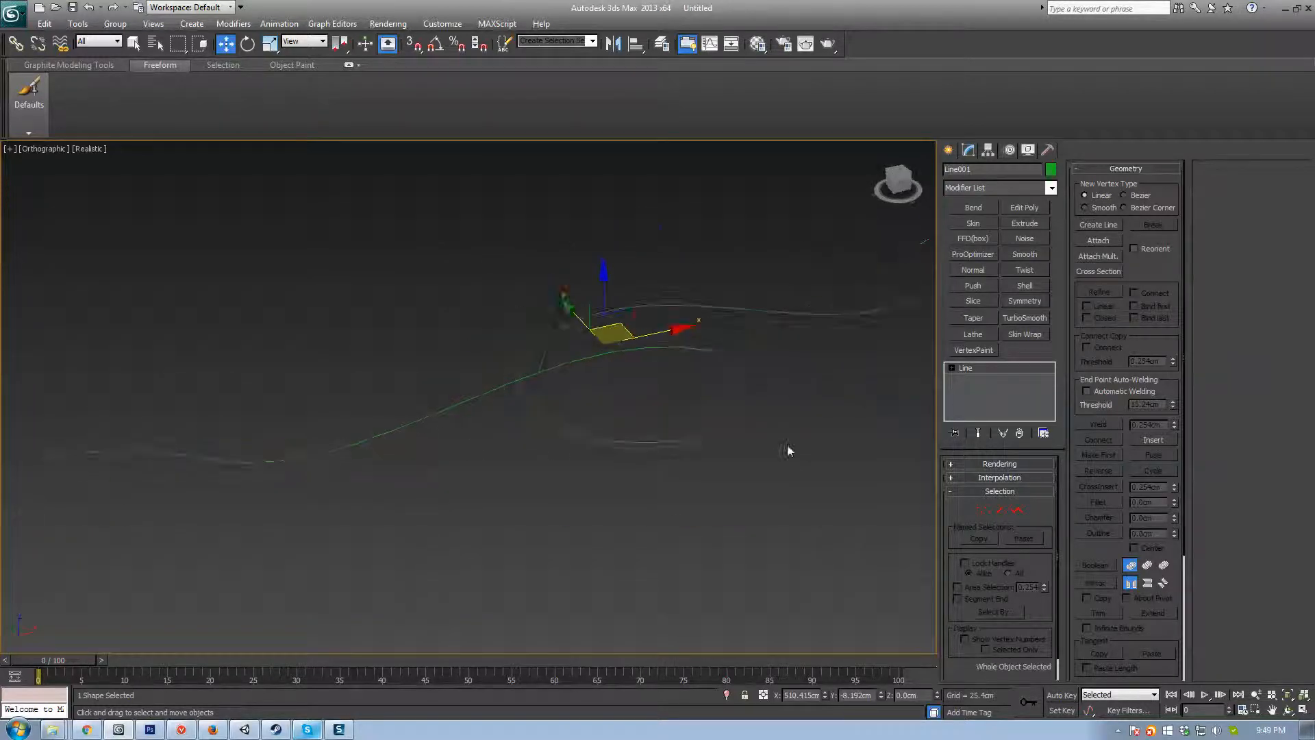
{"action": "left_click", "coordinate": [980, 462]}
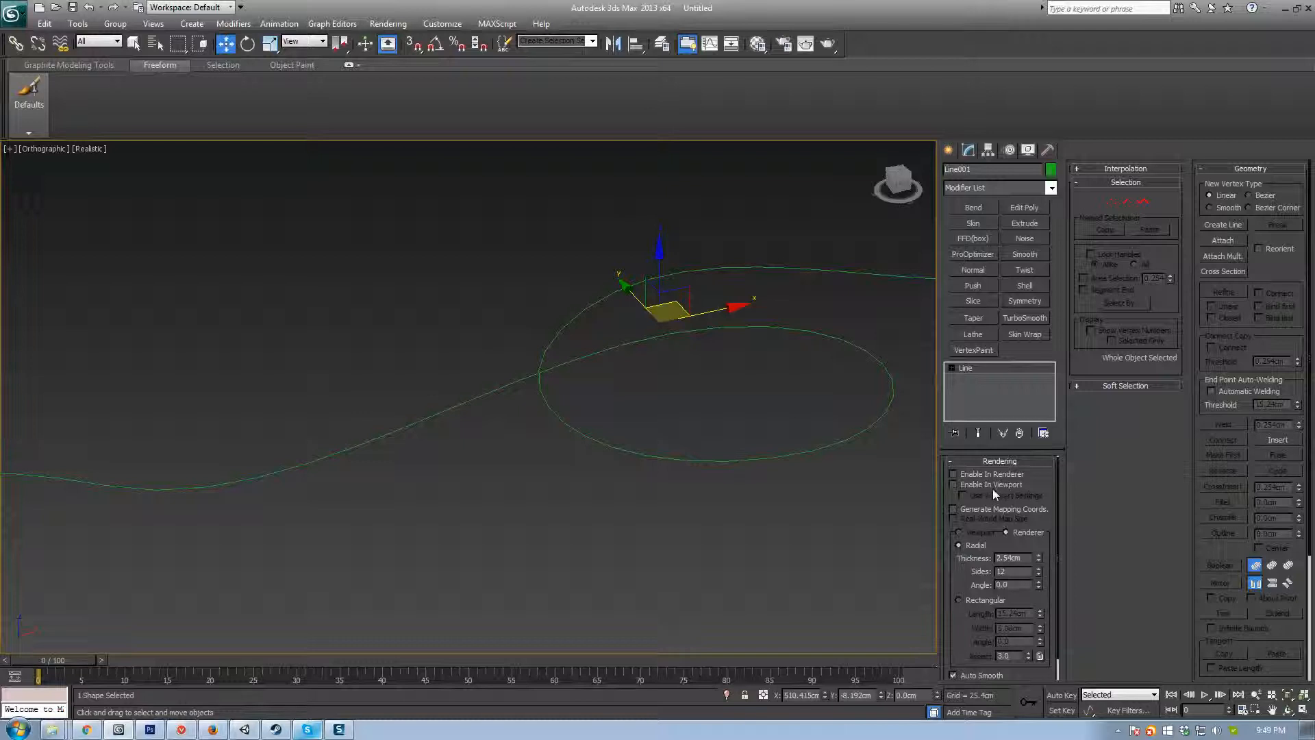
{"action": "left_click", "coordinate": [988, 487]}
Step: Display edged faces and give the line a radial thickness of 7.214 cm, 17 sides and an angle of 1.83
{"action": "scroll", "coordinate": [657, 493], "scroll_direction": "up", "scroll_amount": 8}
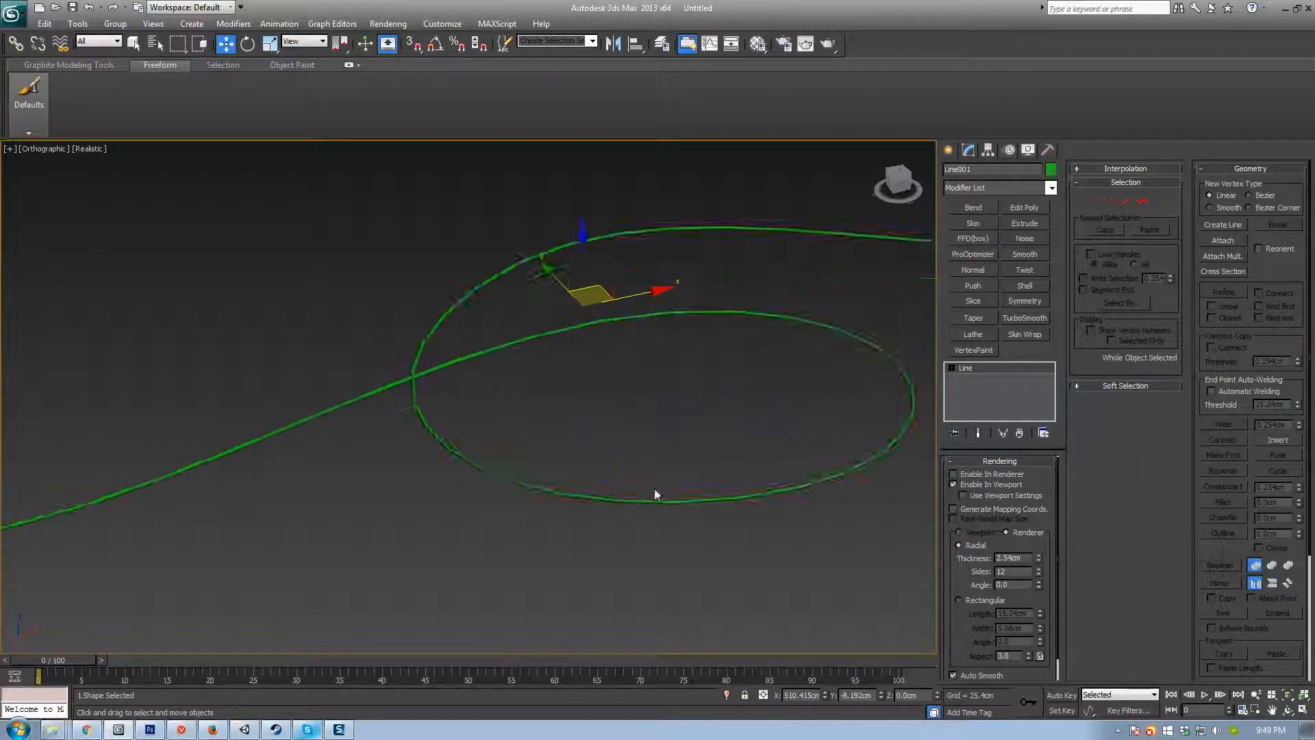
{"action": "key", "text": "F4"}
{"action": "middle_click_drag", "start_coordinate": [311, 450], "coordinate": [723, 476], "text": "alt"}
{"action": "key", "text": "F4"}
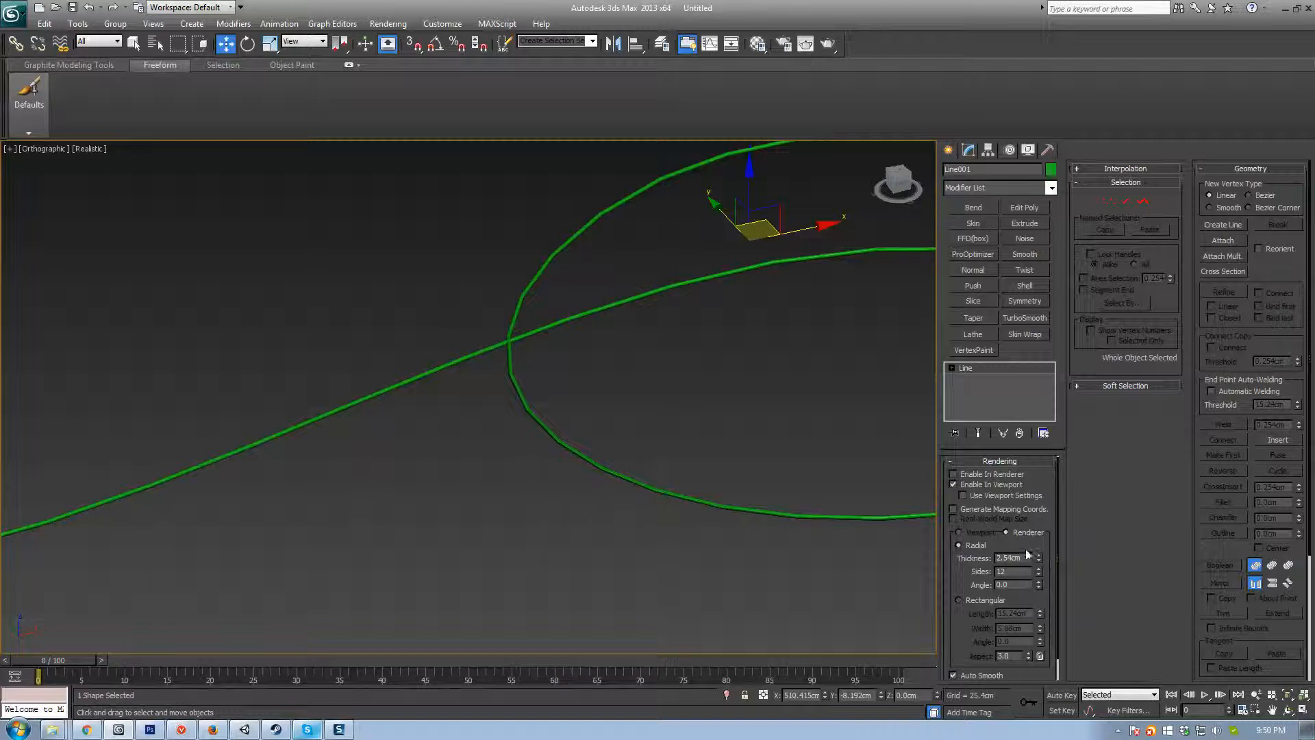
{"action": "key", "text": "F4"}
{"action": "middle_click_drag", "start_coordinate": [603, 439], "coordinate": [579, 467], "text": "alt"}
{"action": "left_click_drag", "start_coordinate": [1038, 560], "coordinate": [1018, 433]}
{"action": "mouse_move", "coordinate": [1039, 576]}
{"action": "left_mouse_down"}
{"action": "mouse_move", "coordinate": [1025, 418]}
{"action": "mouse_move", "coordinate": [1025, 541]}
{"action": "mouse_move", "coordinate": [1039, 553]}
{"action": "left_mouse_up"}
Step: Try a rectangular cross-section of 15.24 by 5.08 cm on the line and return it to radial
{"action": "scroll", "coordinate": [951, 583], "scroll_direction": "down", "scroll_amount": 2}
{"action": "left_click", "coordinate": [976, 580]}
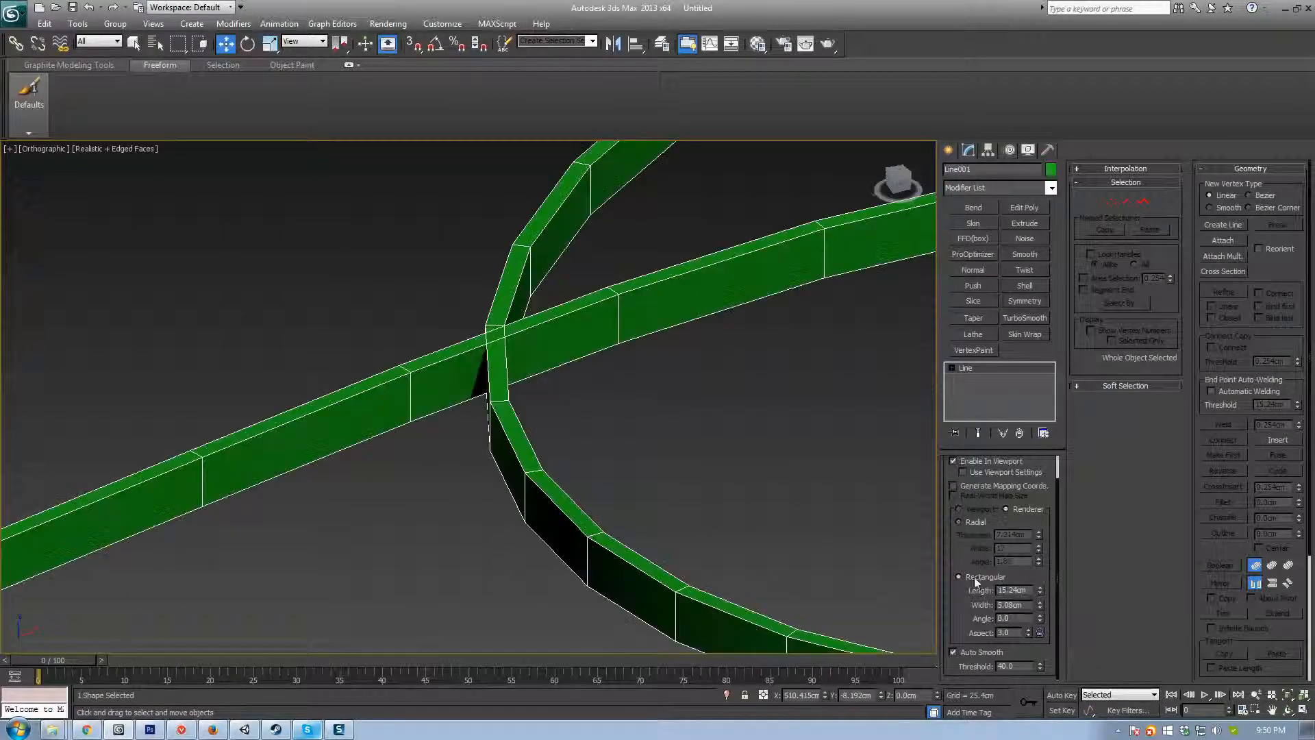
{"action": "scroll", "coordinate": [729, 485], "scroll_direction": "down", "scroll_amount": 2}
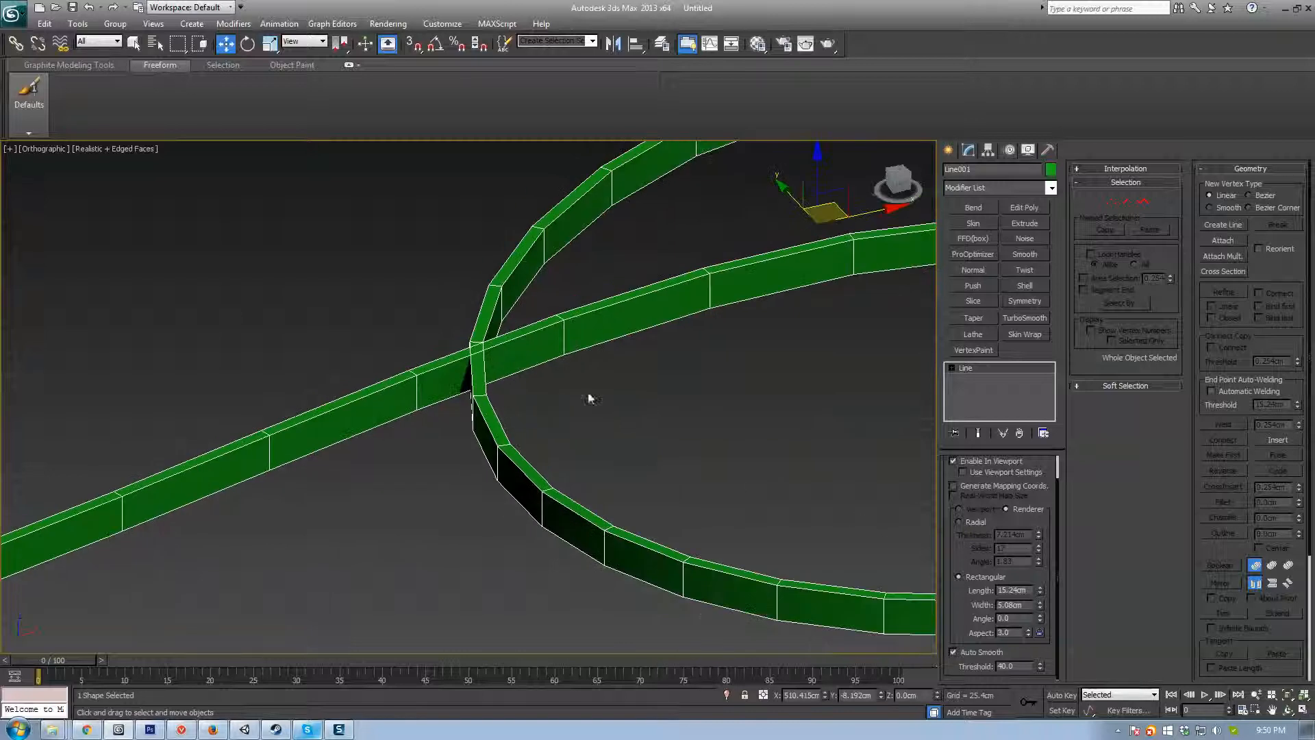
{"action": "scroll", "coordinate": [493, 372], "scroll_direction": "down", "scroll_amount": 3}
{"action": "scroll", "coordinate": [492, 373], "scroll_direction": "up", "scroll_amount": 3}
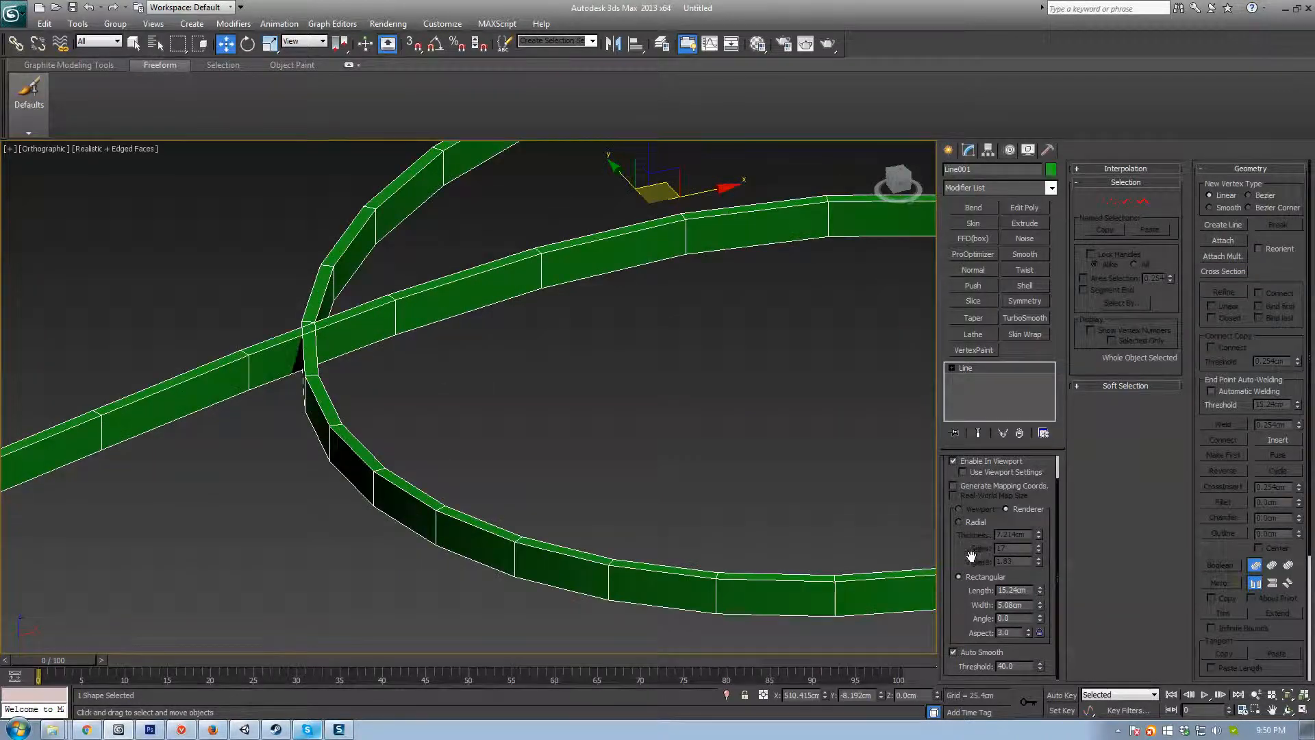
{"action": "left_click", "coordinate": [966, 523]}
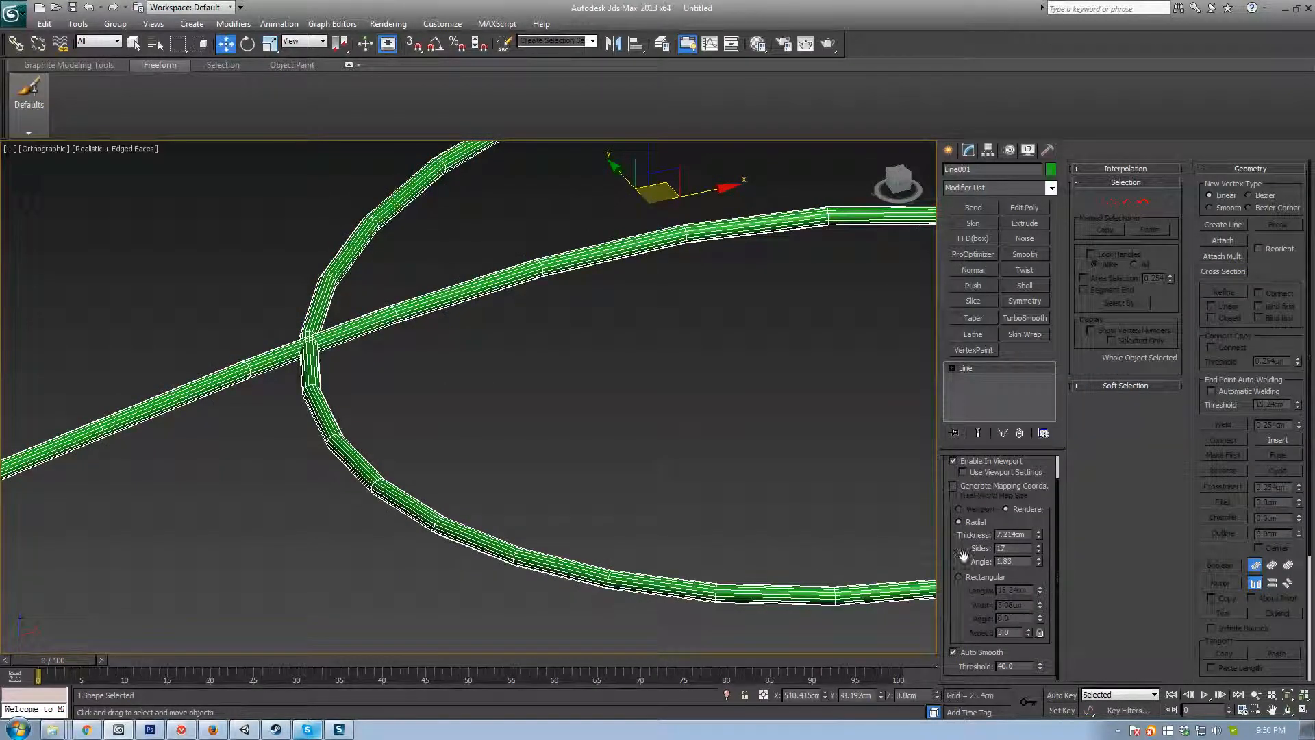
Step: Select the line's fifth vertex near the loop's crossing and raise the end of its tangent handle
{"action": "key", "text": "1"}
{"action": "scroll", "coordinate": [492, 402], "scroll_direction": "down", "scroll_amount": 3}
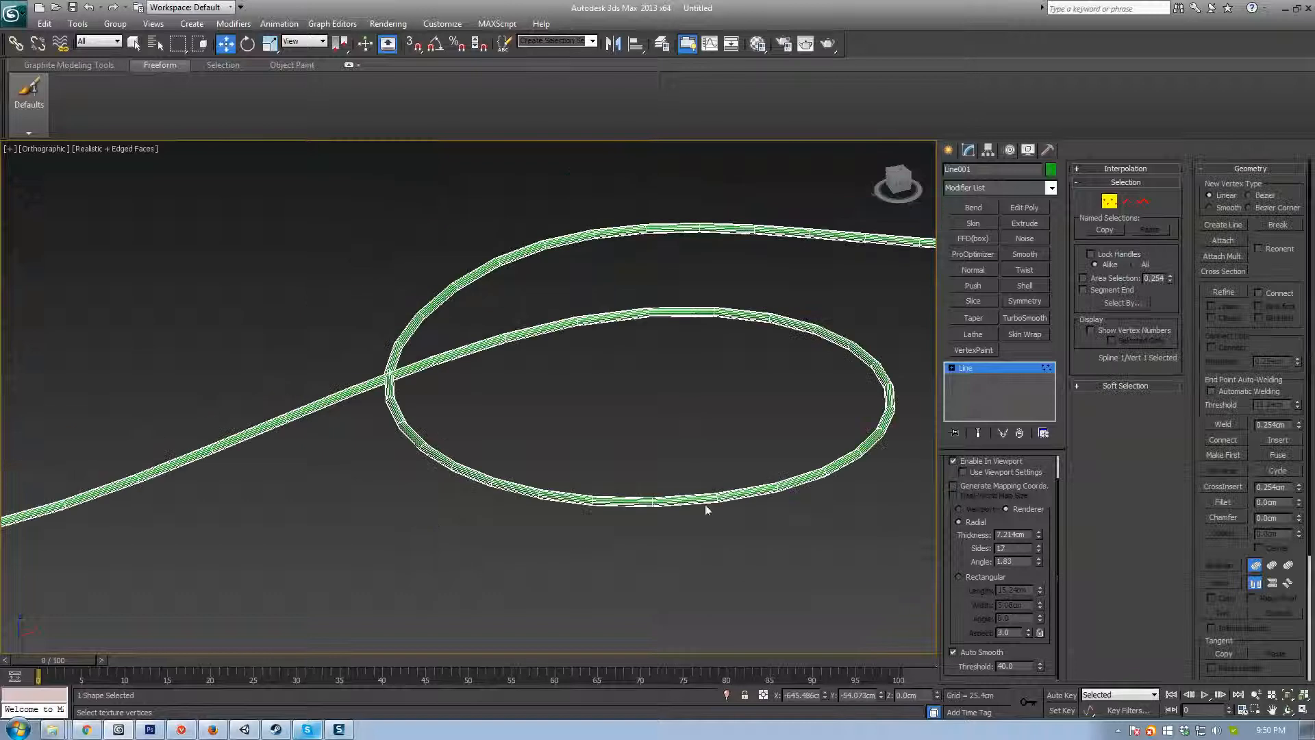
{"action": "scroll", "coordinate": [569, 527], "scroll_direction": "down", "scroll_amount": 2}
{"action": "left_click", "coordinate": [530, 476]}
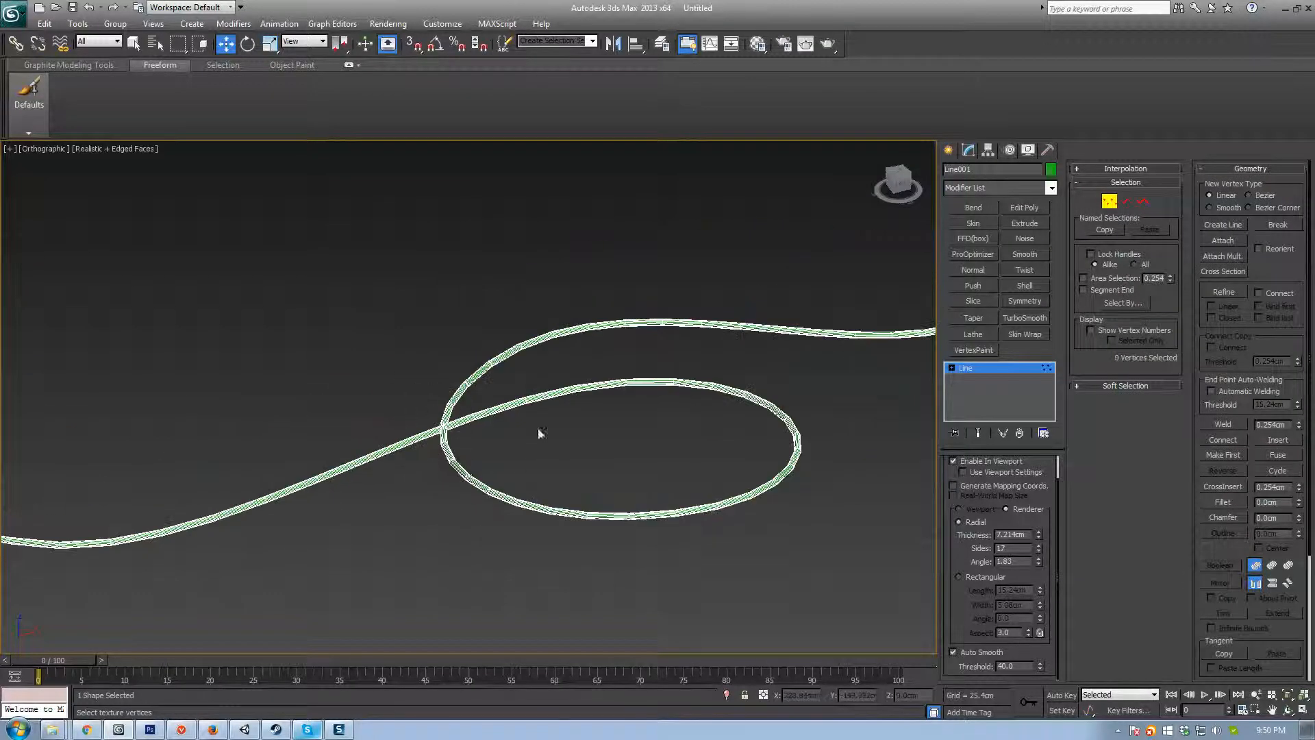
{"action": "left_click_drag", "start_coordinate": [717, 474], "coordinate": [582, 565]}
{"action": "middle_click_drag", "start_coordinate": [620, 528], "coordinate": [501, 419], "text": "alt"}
{"action": "left_click_drag", "start_coordinate": [435, 370], "coordinate": [331, 483]}
{"action": "middle_click_drag", "start_coordinate": [331, 482], "coordinate": [421, 446], "text": "alt"}
{"action": "middle_click_drag", "start_coordinate": [408, 447], "coordinate": [236, 374], "text": "alt"}
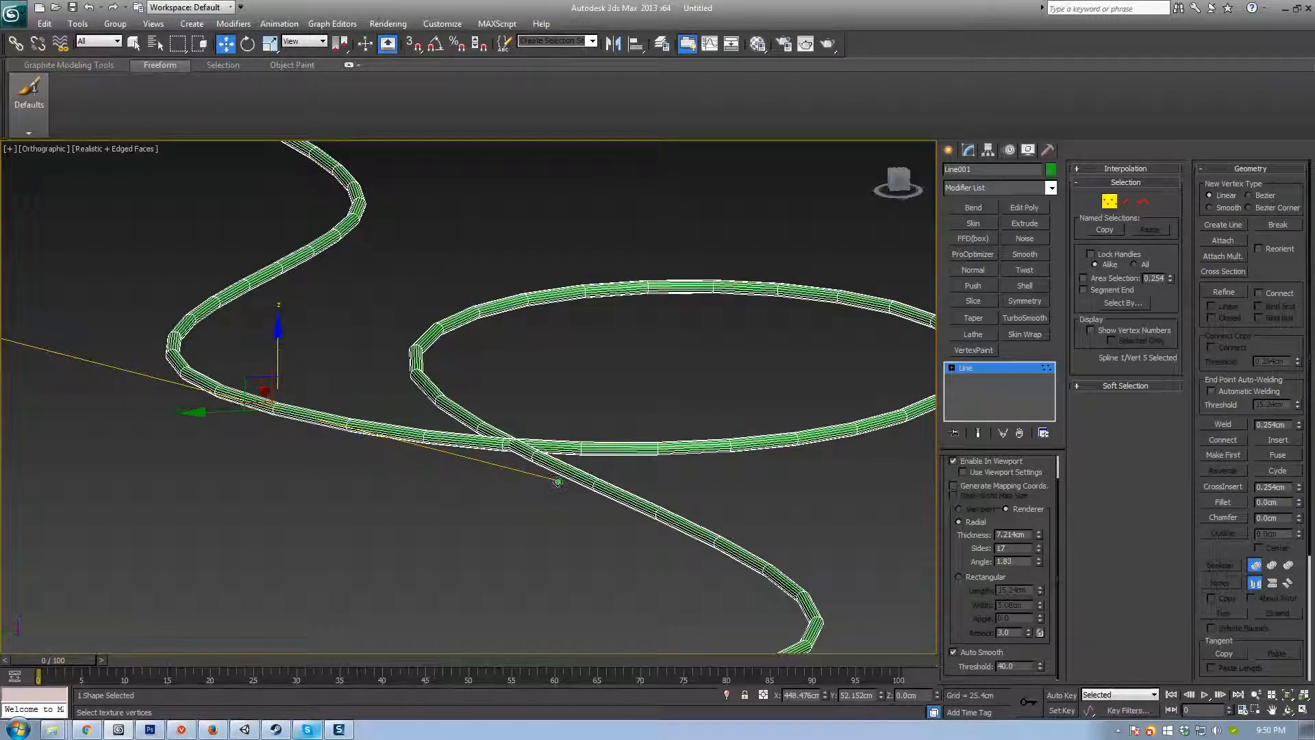
{"action": "left_click_drag", "start_coordinate": [558, 479], "coordinate": [541, 463]}
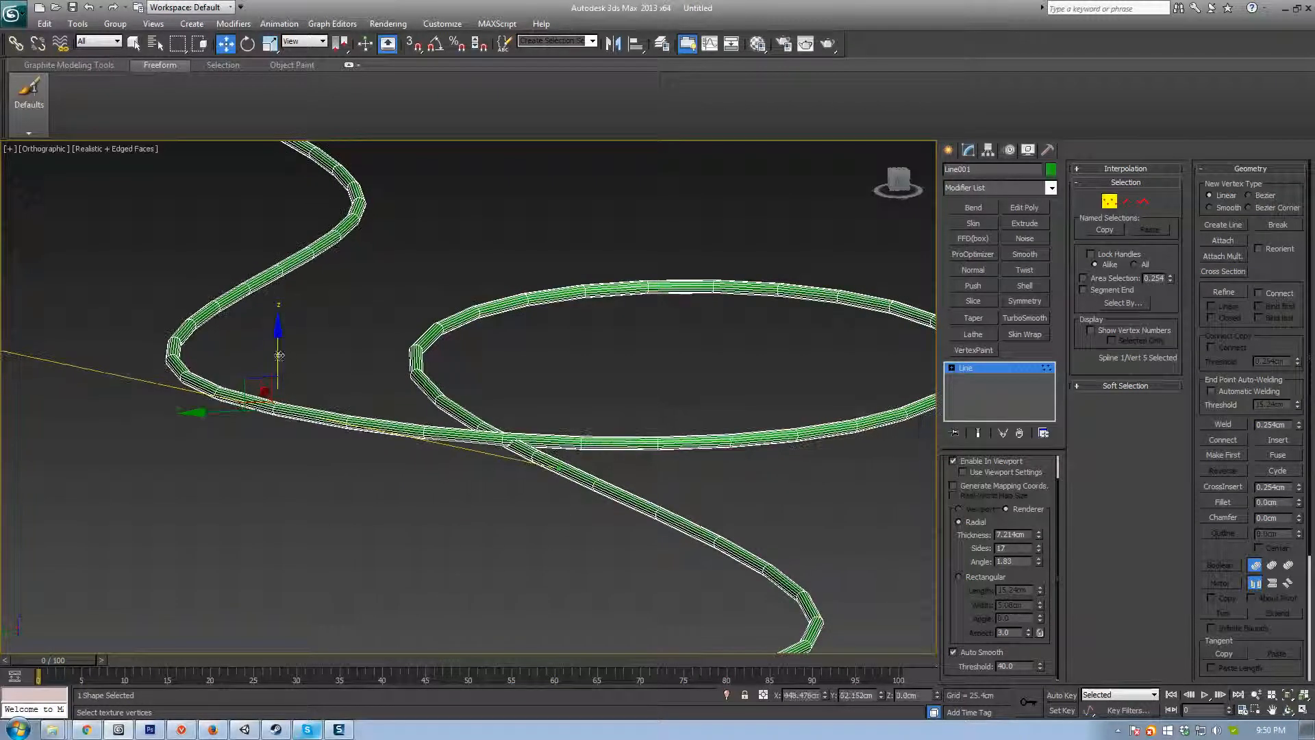
Step: Raise the fifth vertex to about 2.367 cm in Z, adjust its tangent to separate the crossing strands, and leave vertex editing
{"action": "left_click_drag", "start_coordinate": [279, 355], "coordinate": [279, 343]}
{"action": "left_click_drag", "start_coordinate": [557, 457], "coordinate": [557, 446]}
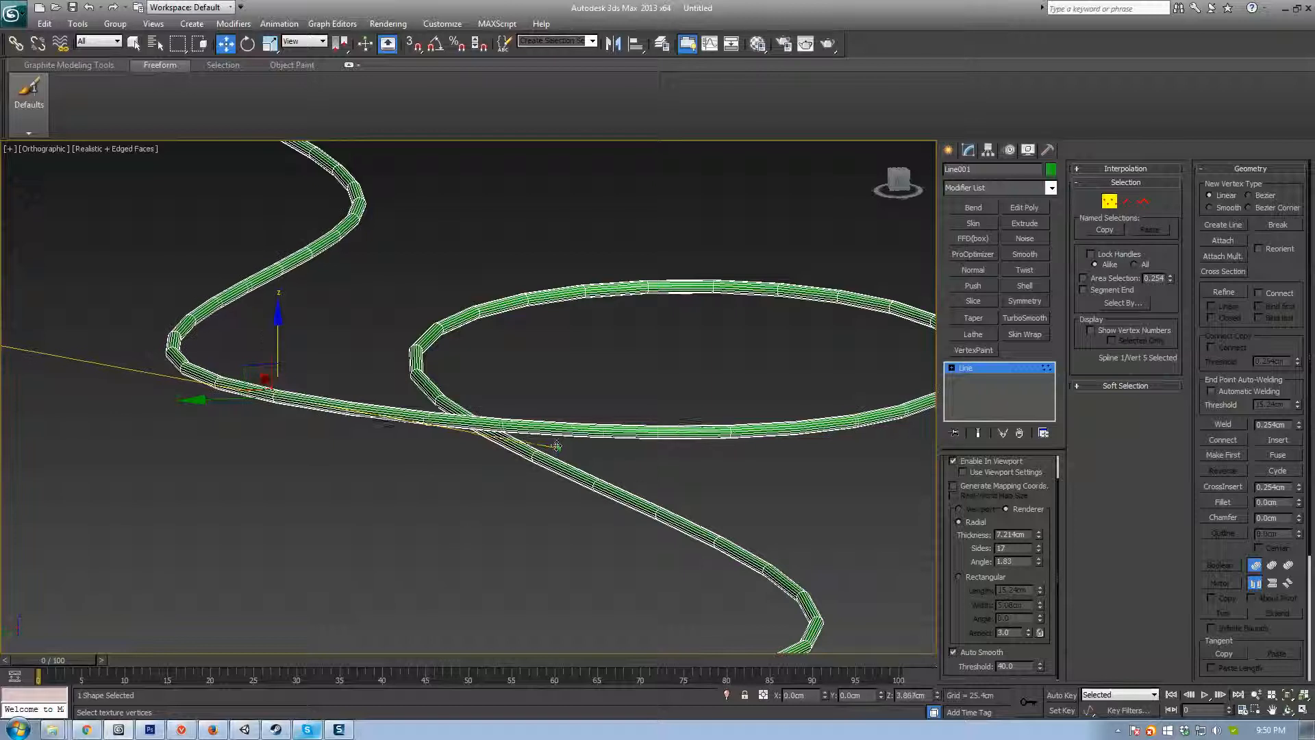
{"action": "left_click_drag", "start_coordinate": [275, 336], "coordinate": [278, 342]}
{"action": "middle_click_drag", "start_coordinate": [317, 364], "coordinate": [576, 479], "text": "alt"}
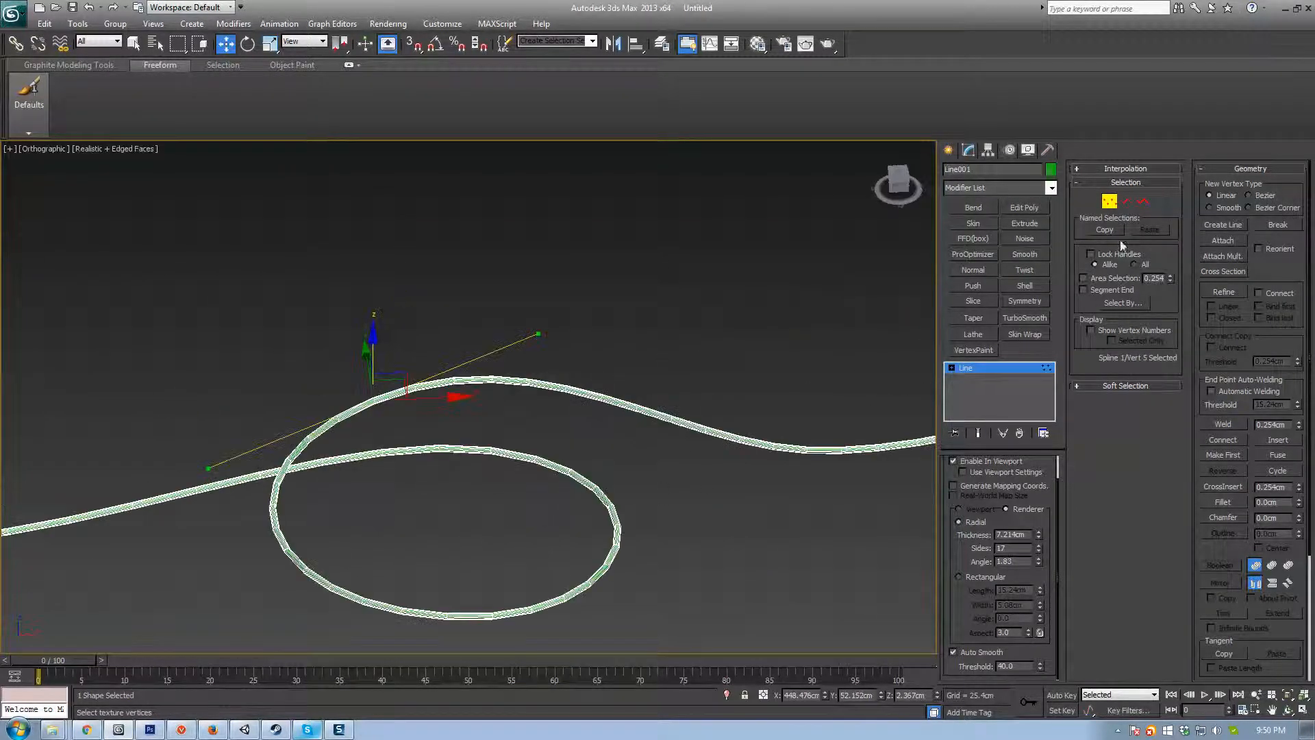
{"action": "left_click", "coordinate": [1110, 203]}
Step: Turn off edged faces and set the line's interpolation to 29 steps
{"action": "key", "text": "F4"}
{"action": "scroll", "coordinate": [603, 452], "scroll_direction": "up", "scroll_amount": 6}
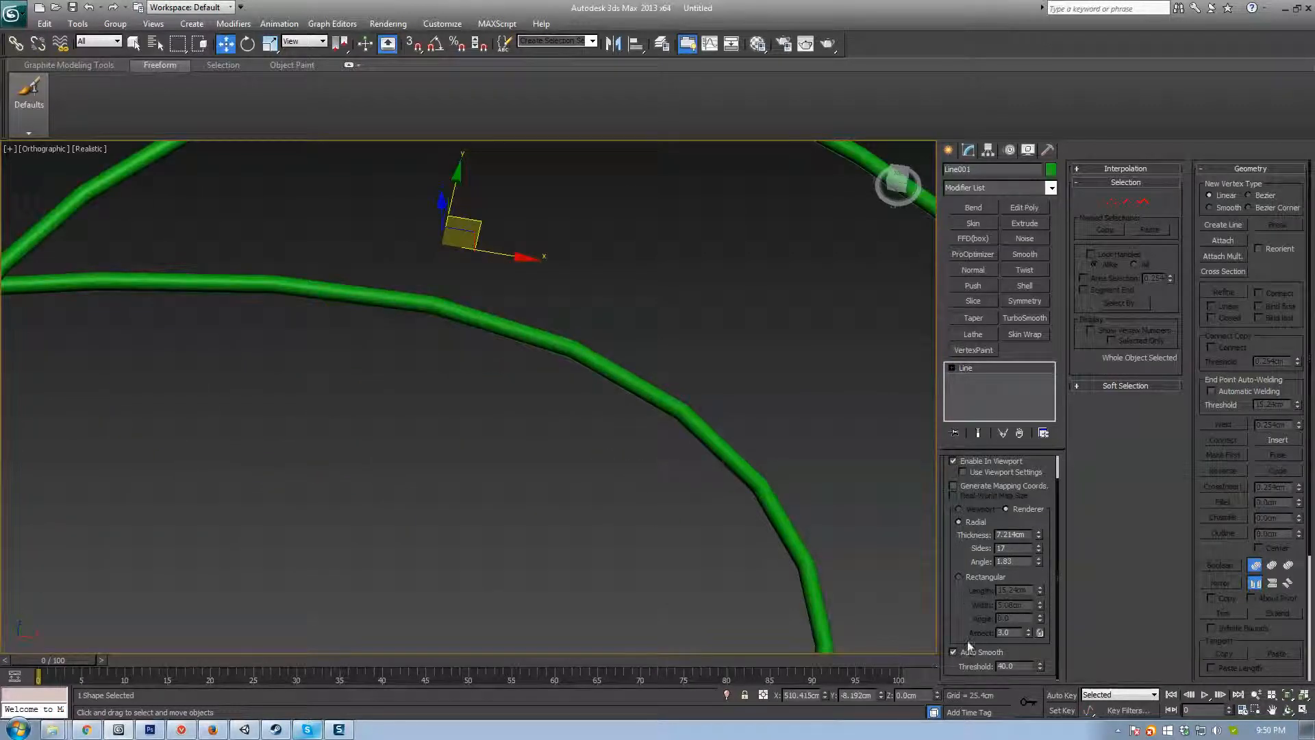
{"action": "left_click", "coordinate": [1124, 168]}
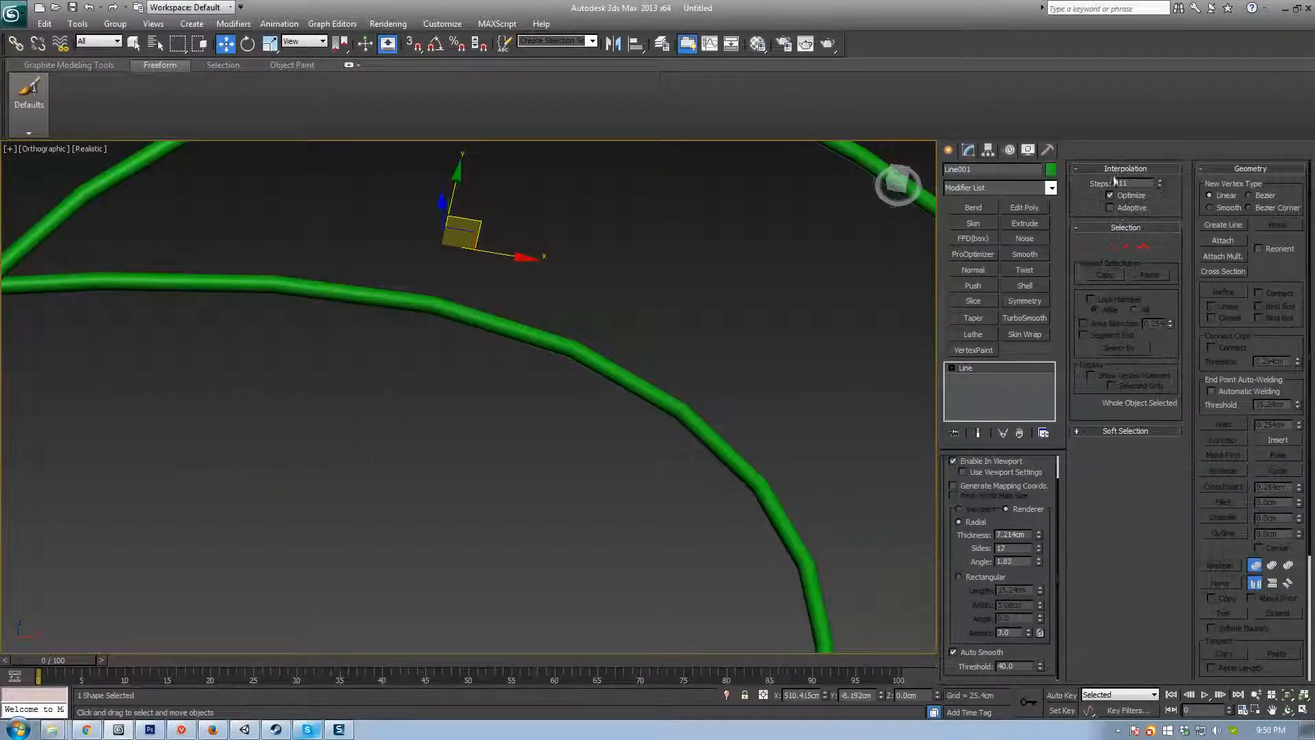
{"action": "mouse_move", "coordinate": [1161, 183]}
{"action": "left_mouse_down"}
{"action": "mouse_move", "coordinate": [1160, 168]}
{"action": "mouse_move", "coordinate": [1160, 182]}
{"action": "left_mouse_up"}
{"action": "left_click", "coordinate": [1160, 181]}
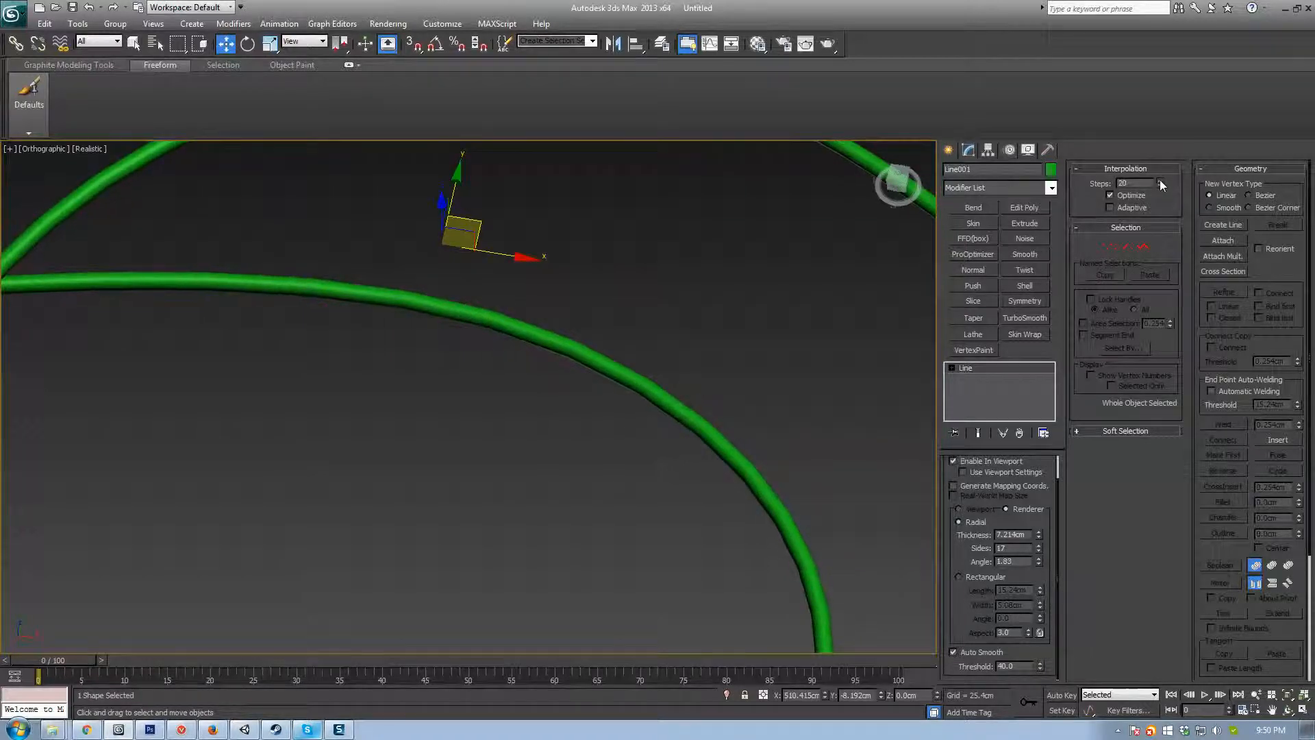
{"action": "middle_click_drag", "start_coordinate": [758, 472], "coordinate": [746, 470]}
{"action": "key", "text": "F4"}
{"action": "key", "text": "F4"}
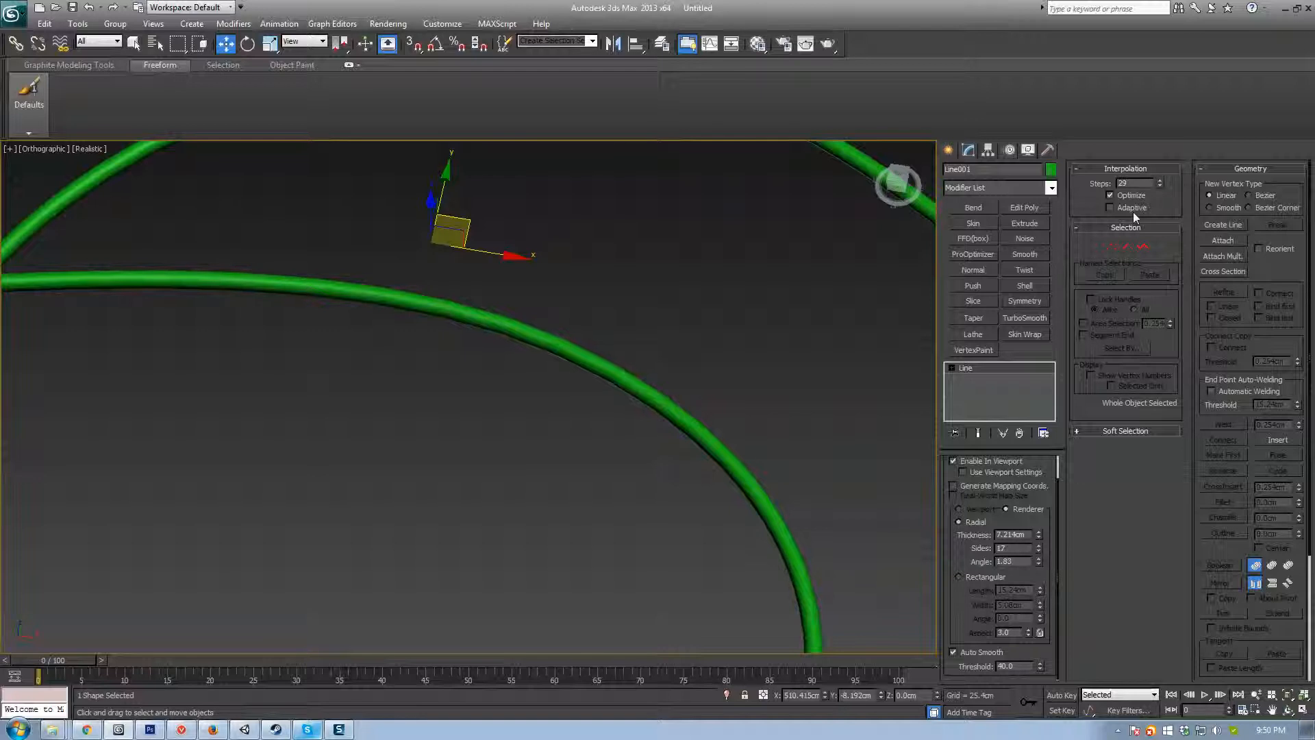
Step: Examine the smoothness of the line's loop and outer curves up close and from a distance
{"action": "scroll", "coordinate": [626, 435], "scroll_direction": "down", "scroll_amount": 3}
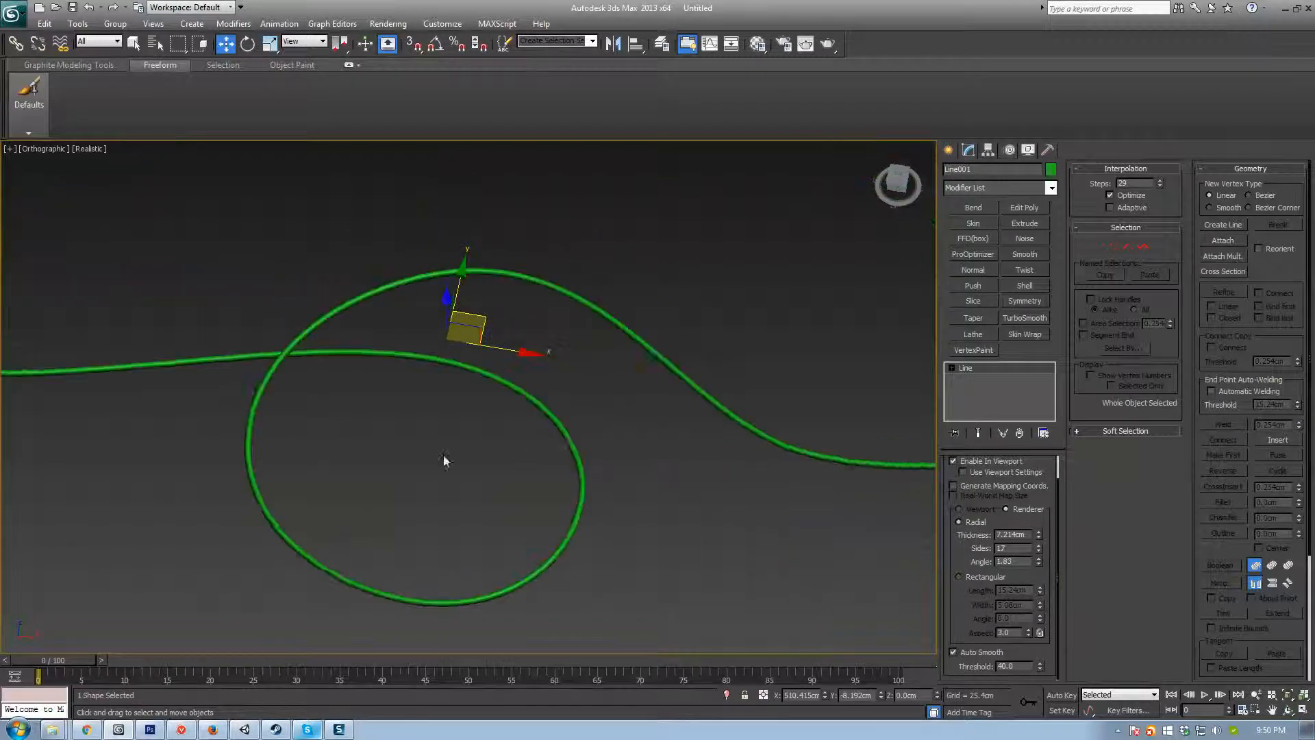
{"action": "scroll", "coordinate": [646, 478], "scroll_direction": "up", "scroll_amount": 2}
{"action": "scroll", "coordinate": [756, 418], "scroll_direction": "down", "scroll_amount": 3}
{"action": "middle_click_drag", "start_coordinate": [758, 419], "coordinate": [671, 437], "text": "alt"}
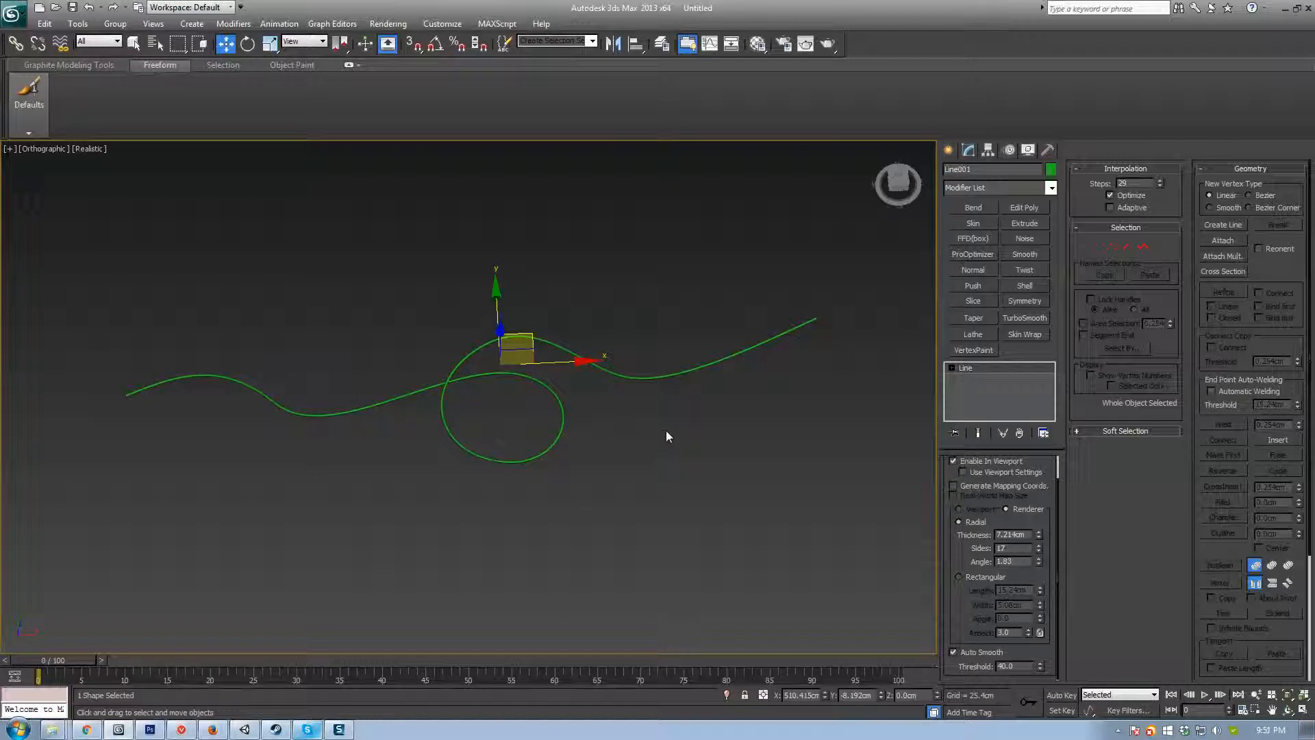
{"action": "scroll", "coordinate": [576, 473], "scroll_direction": "up", "scroll_amount": 4}
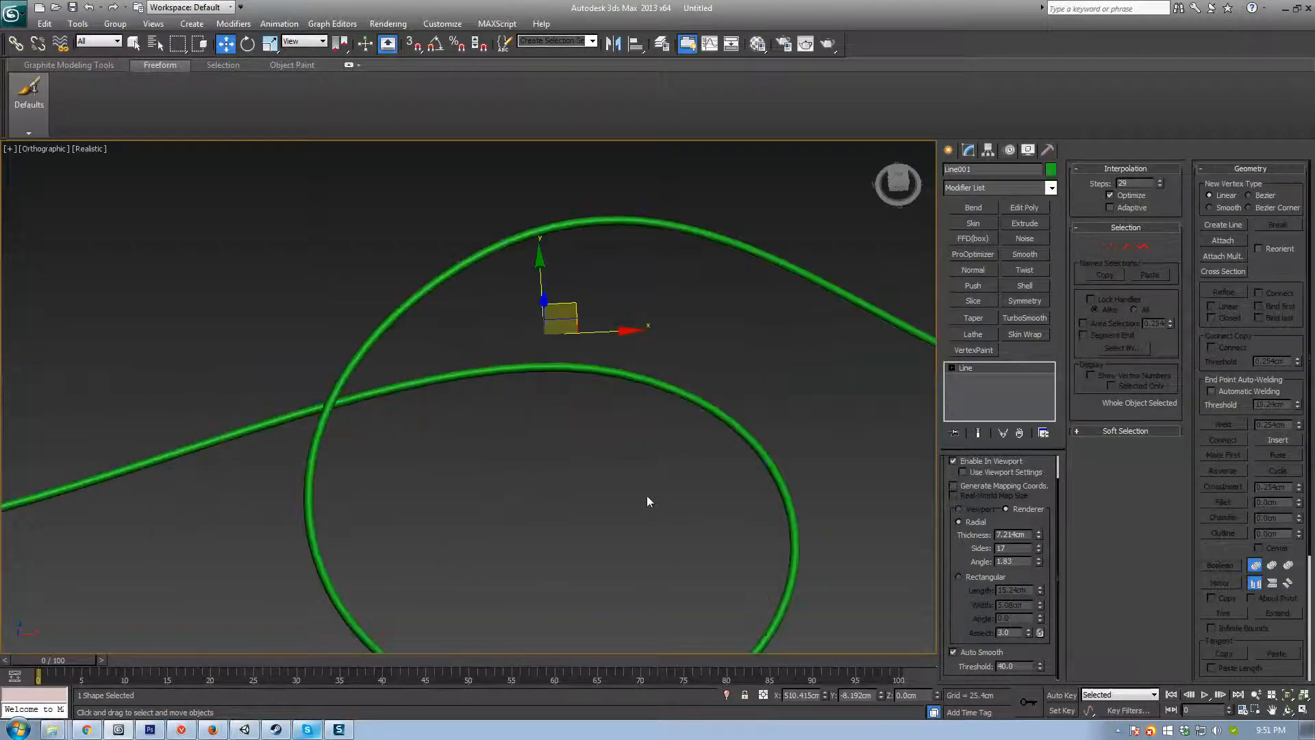
{"action": "middle_click_drag", "start_coordinate": [818, 522], "coordinate": [744, 470]}
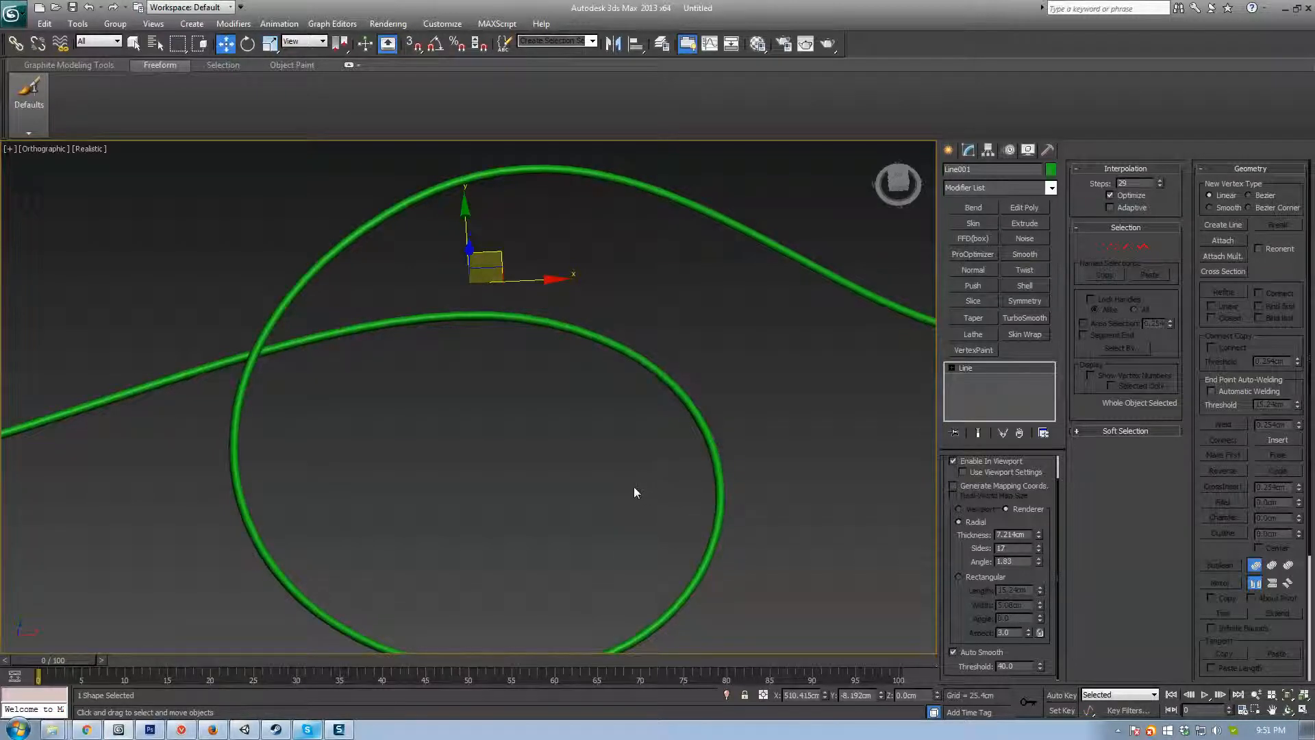
{"action": "scroll", "coordinate": [731, 339], "scroll_direction": "down", "scroll_amount": 4}
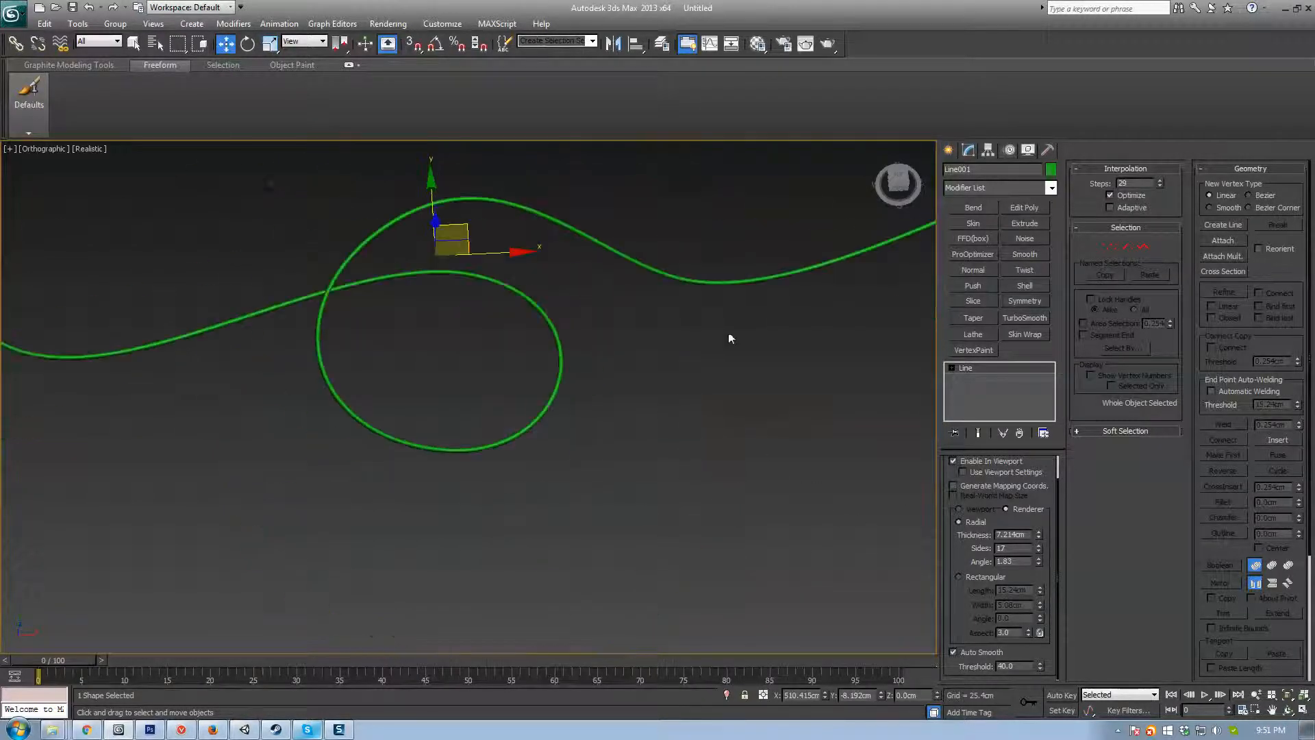
{"action": "scroll", "coordinate": [660, 404], "scroll_direction": "down", "scroll_amount": 2}
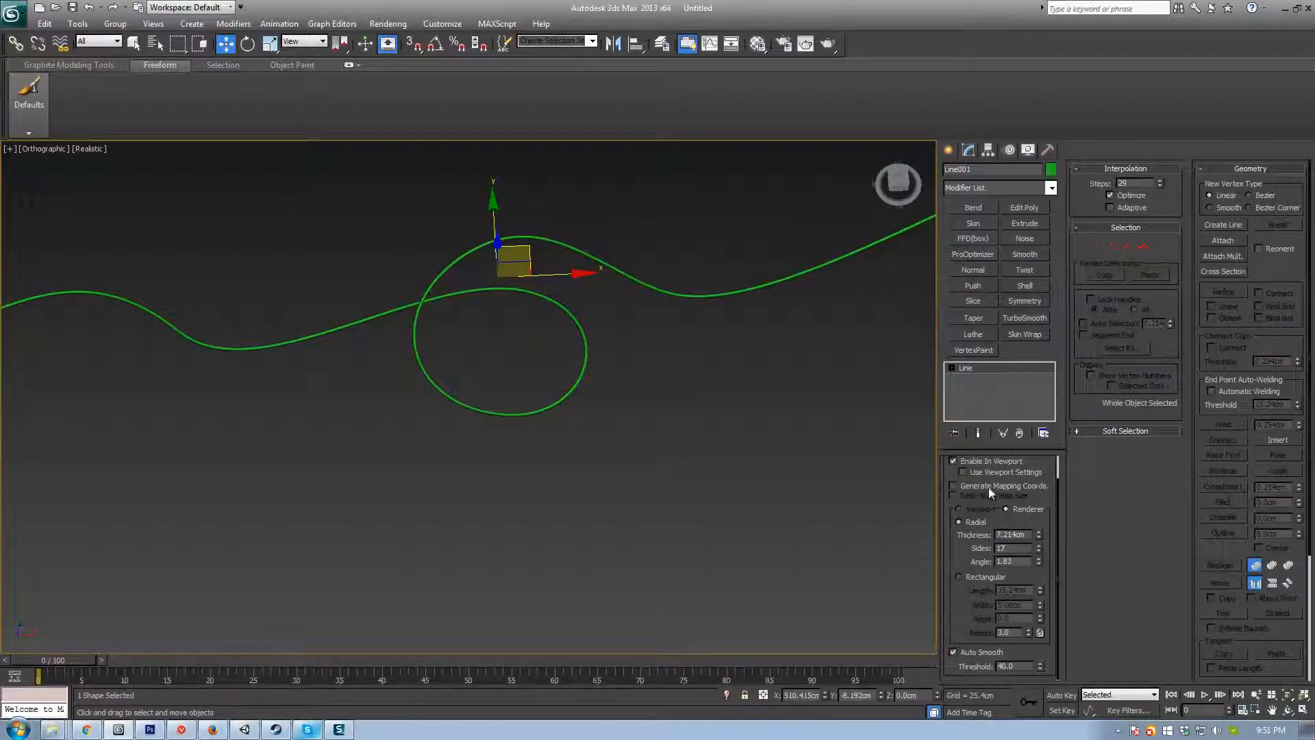
Step: Enable generated mapping coordinates on the line and convert it to an Editable Poly
{"action": "left_click", "coordinate": [954, 486]}
{"action": "scroll", "coordinate": [539, 311], "scroll_direction": "up", "scroll_amount": 2}
{"action": "right_click", "coordinate": [474, 301]}
{"action": "mouse_move", "coordinate": [548, 429]}
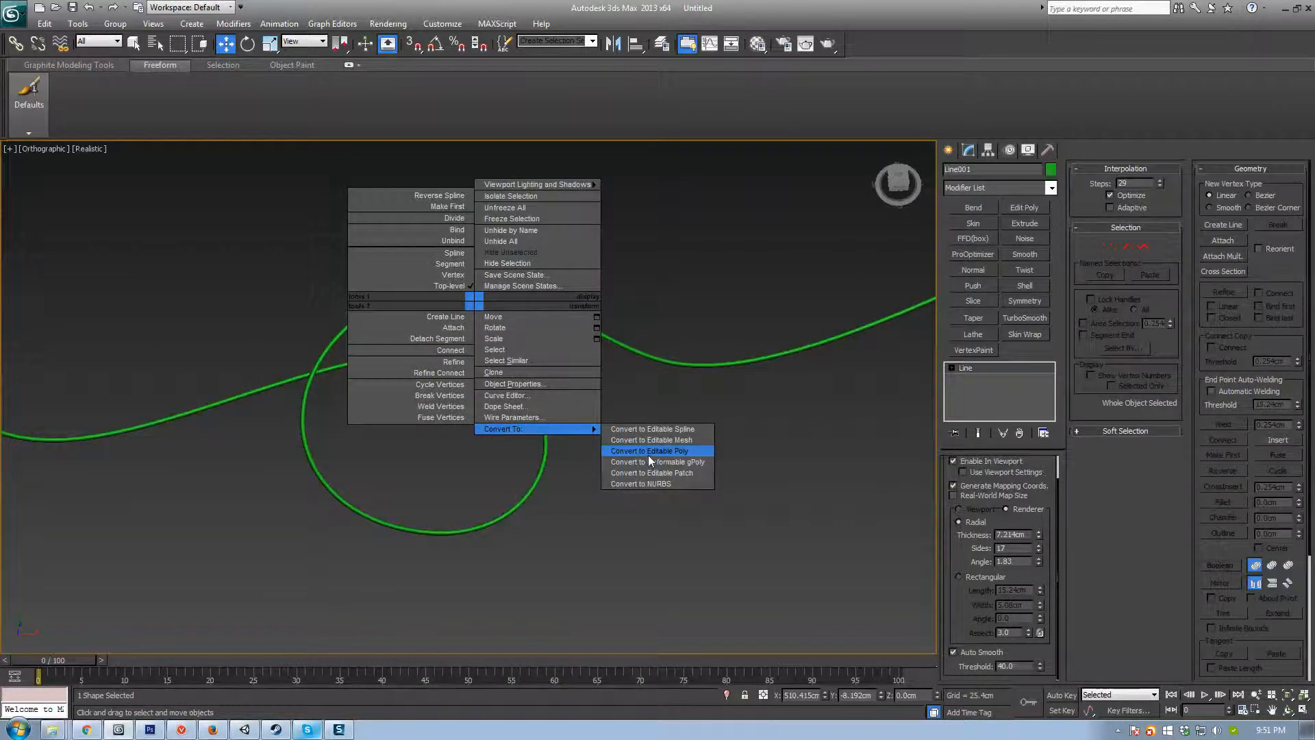
{"action": "left_click", "coordinate": [648, 451]}
{"action": "middle_click_drag", "start_coordinate": [523, 476], "coordinate": [532, 397], "text": "alt"}
{"action": "scroll", "coordinate": [532, 397], "scroll_direction": "up", "scroll_amount": 4}
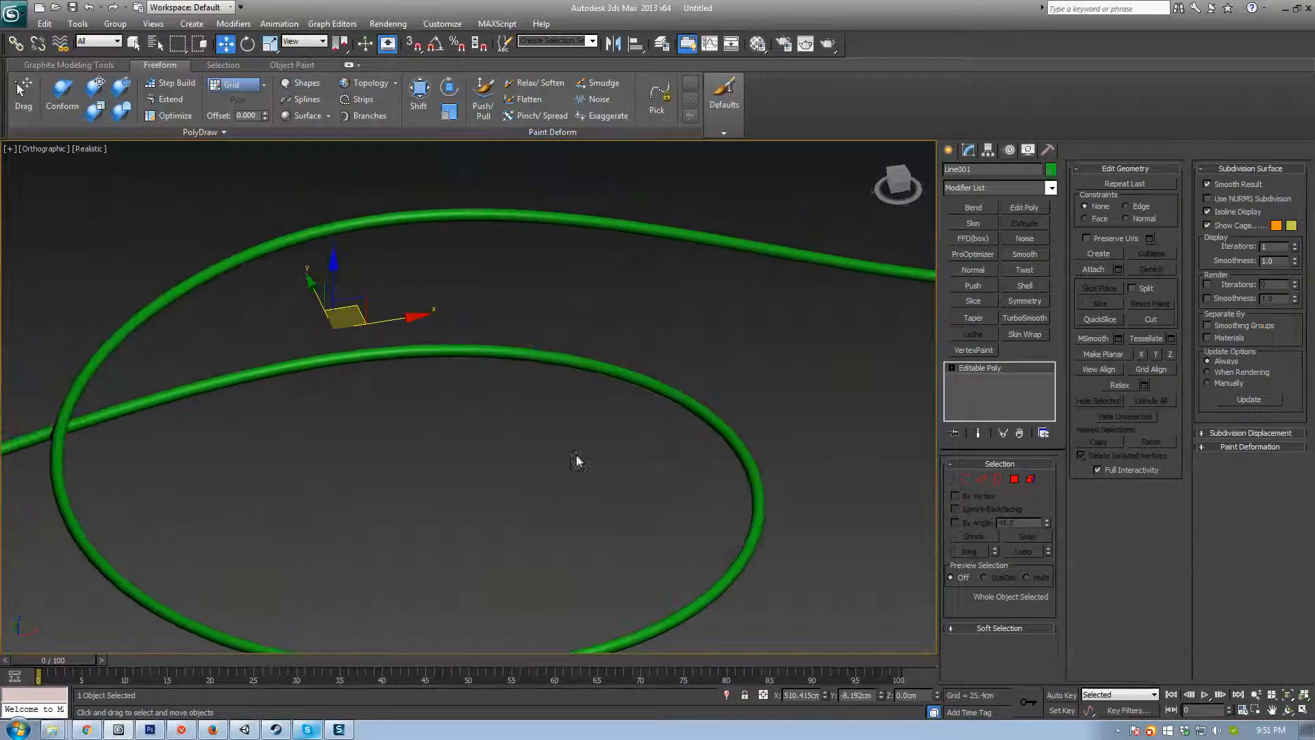
Step: Add an Unwrap UVW modifier to the tube and open its UV editor
{"action": "key", "text": "u"}
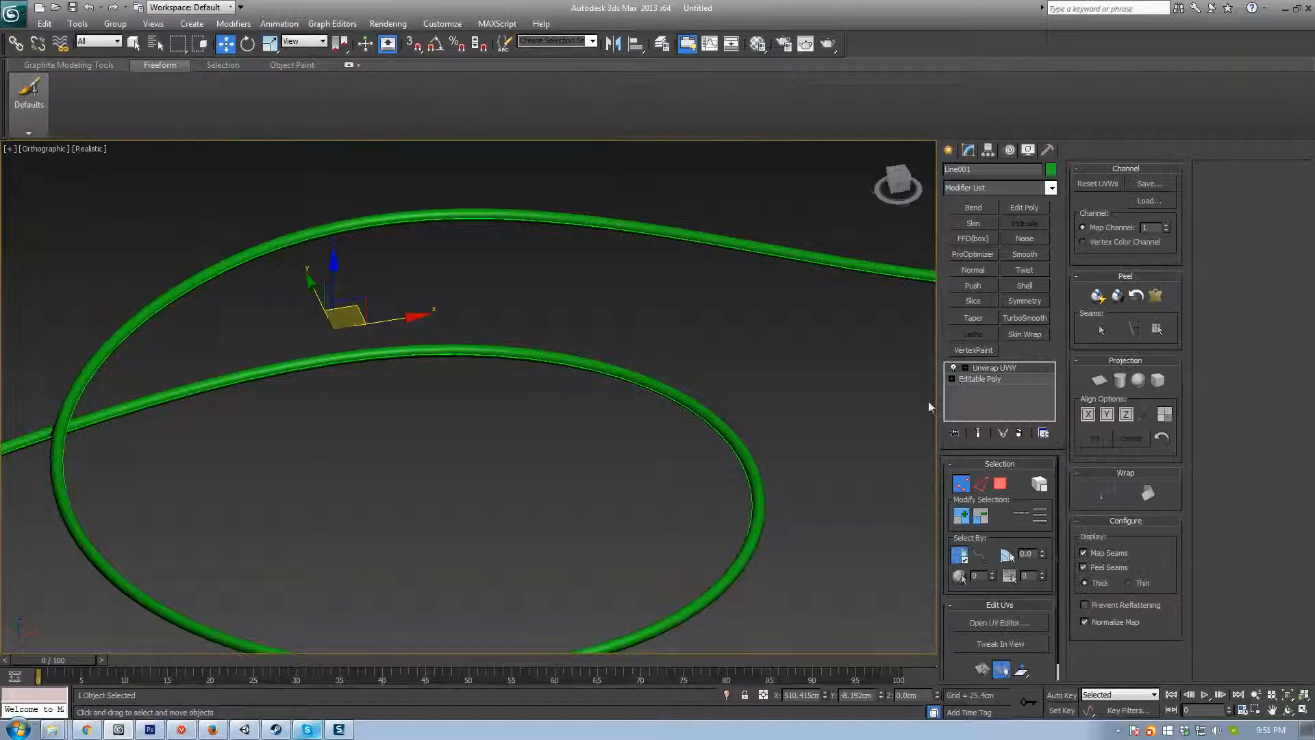
{"action": "scroll", "coordinate": [466, 470], "scroll_direction": "up", "scroll_amount": 2}
{"action": "middle_click_drag", "start_coordinate": [467, 470], "coordinate": [786, 468]}
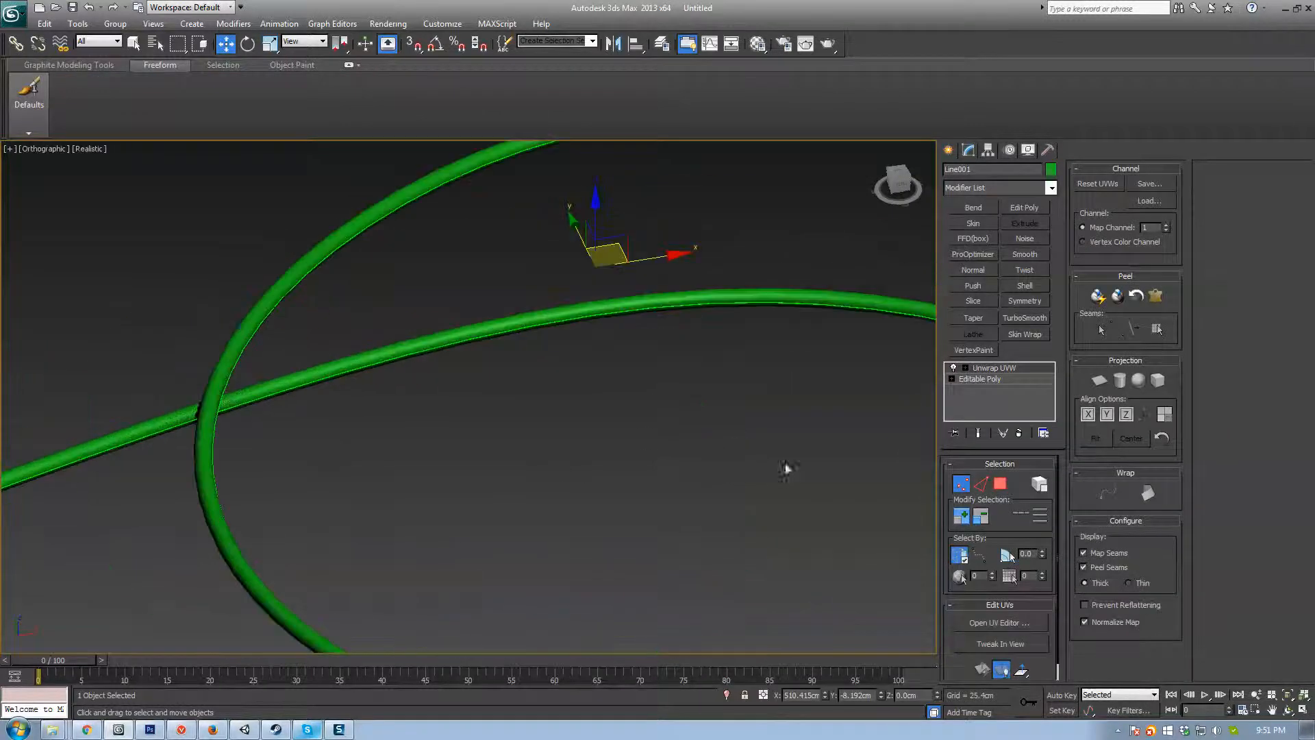
{"action": "left_click", "coordinate": [1020, 623]}
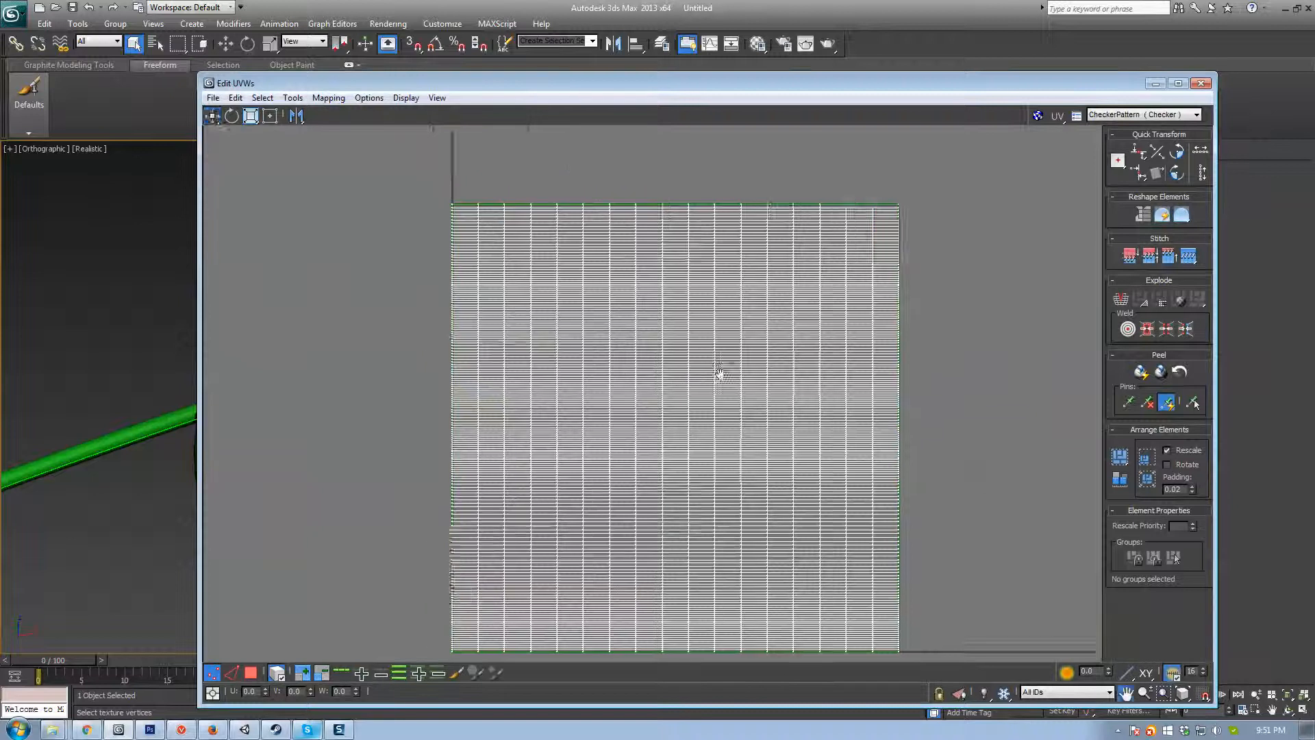
Step: Set the UV editor to polygon selection with the Freeform tool and move its window aside to uncover the tube
{"action": "left_click", "coordinate": [251, 674]}
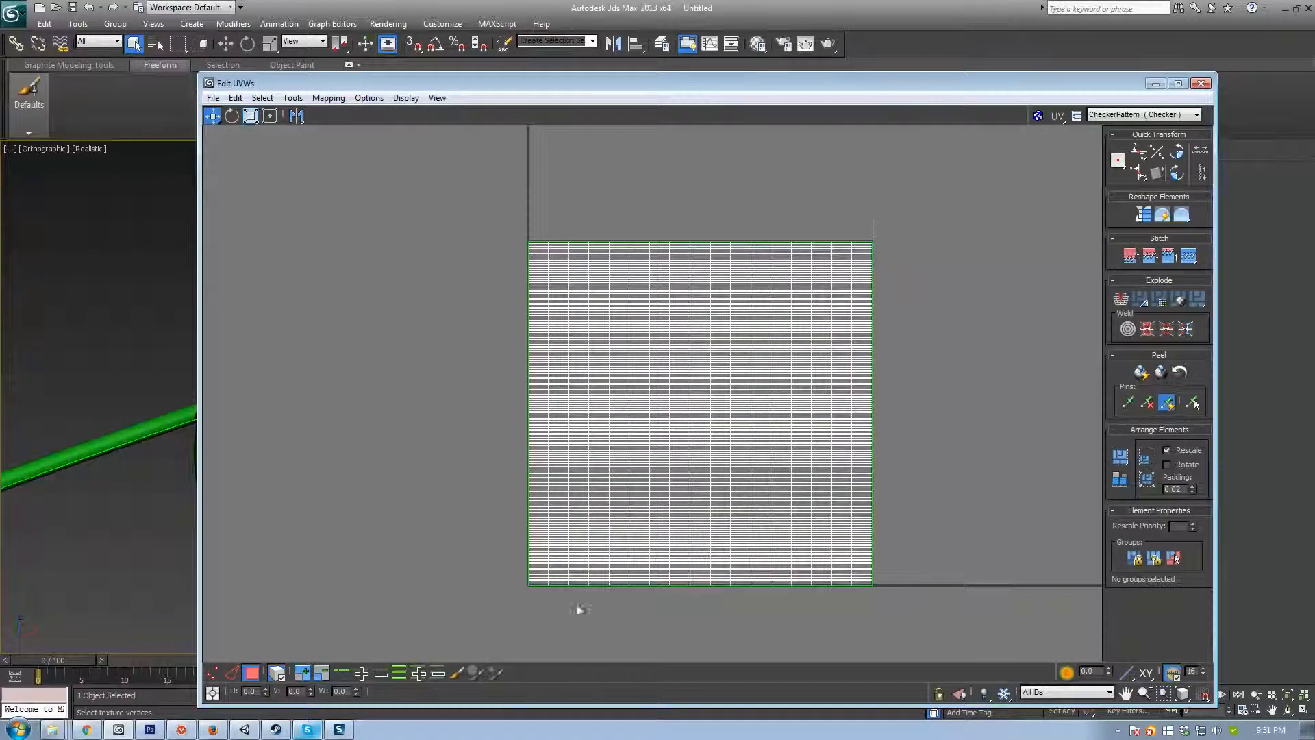
{"action": "left_click_drag", "start_coordinate": [579, 608], "coordinate": [529, 212]}
{"action": "left_click", "coordinate": [269, 115]}
{"action": "left_click_drag", "start_coordinate": [377, 81], "coordinate": [690, 73]}
Step: Select one face on the tube's upper curve and compare its location with the UV layout
{"action": "scroll", "coordinate": [265, 355], "scroll_direction": "up", "scroll_amount": 3}
{"action": "middle_click_drag", "start_coordinate": [126, 166], "coordinate": [216, 285]}
{"action": "left_click", "coordinate": [196, 281]}
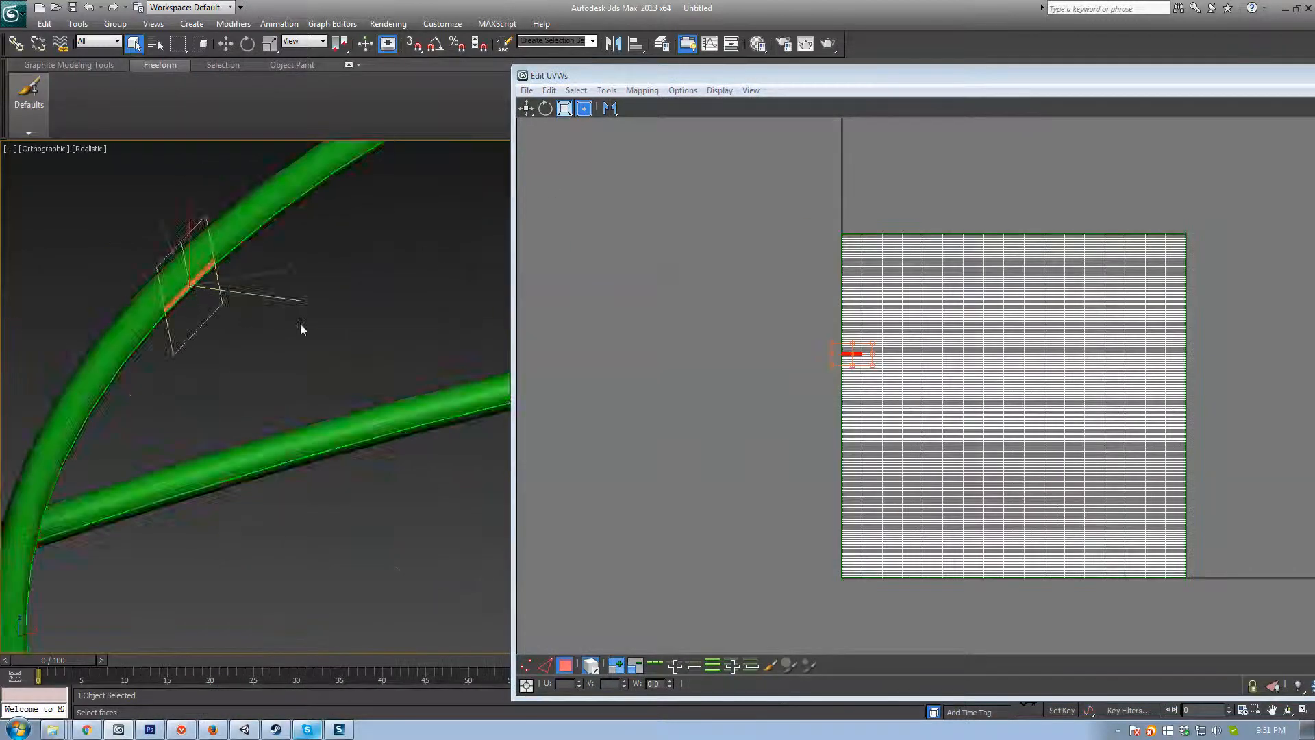
{"action": "key", "text": "F4"}
{"action": "middle_click_drag", "start_coordinate": [261, 363], "coordinate": [343, 373]}
{"action": "scroll", "coordinate": [356, 374], "scroll_direction": "down", "scroll_amount": 3}
{"action": "key", "text": "F4"}
{"action": "middle_click_drag", "start_coordinate": [951, 363], "coordinate": [801, 383]}
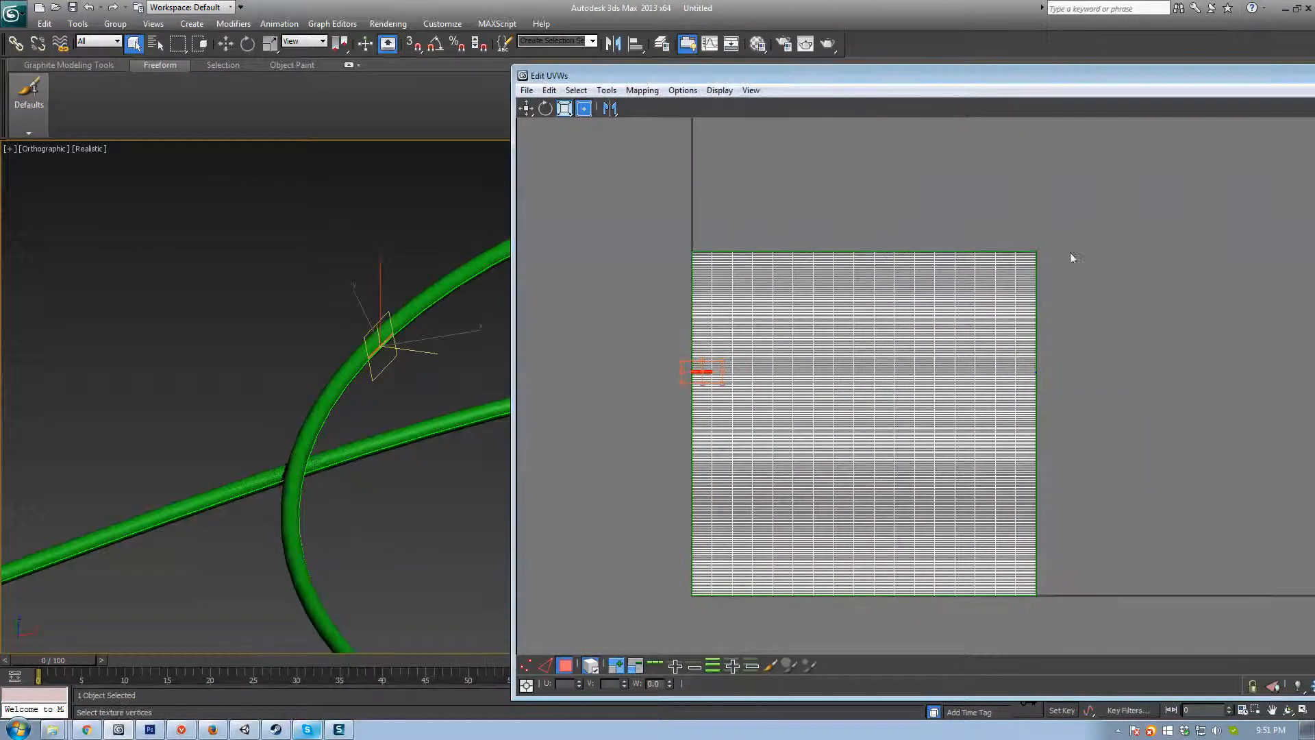
Step: Select all UV faces of the cable and scale the shell vertically so it extends well beyond the UV tile
{"action": "key", "text": "ctrl+a"}
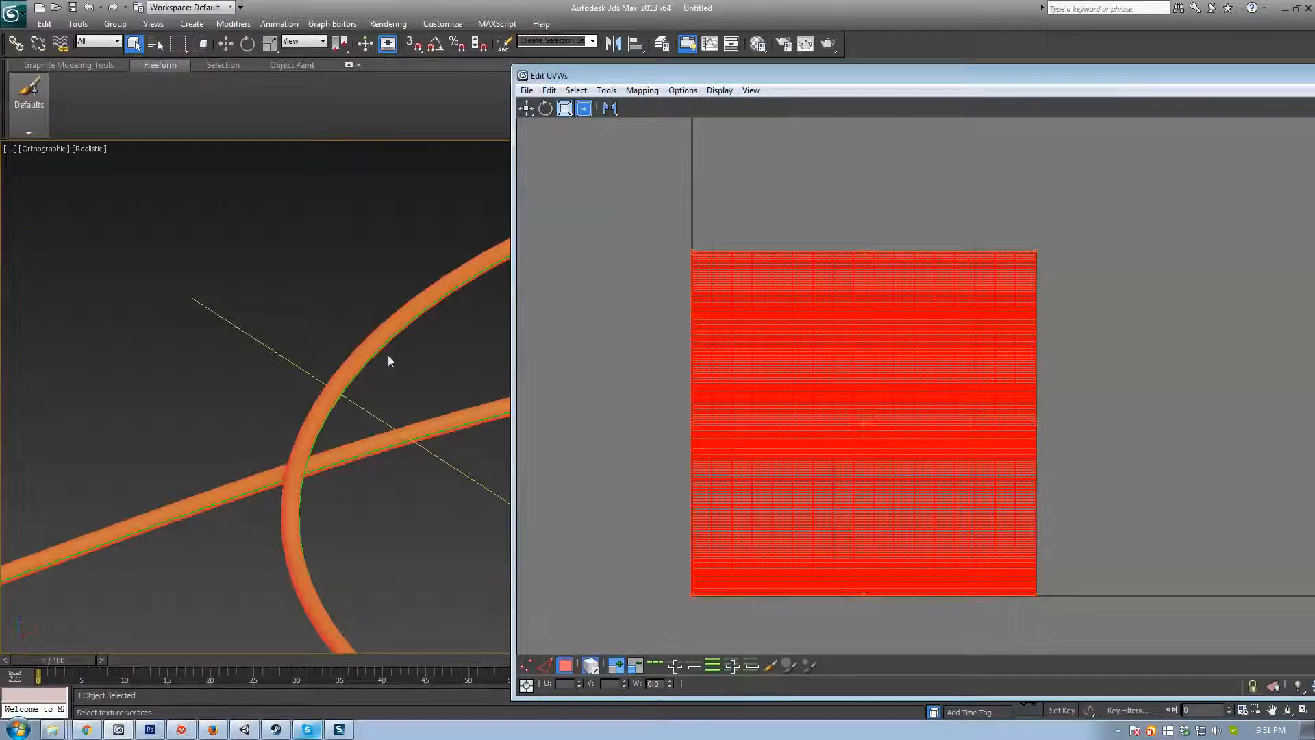
{"action": "middle_click_drag", "start_coordinate": [388, 355], "coordinate": [318, 351], "text": "alt"}
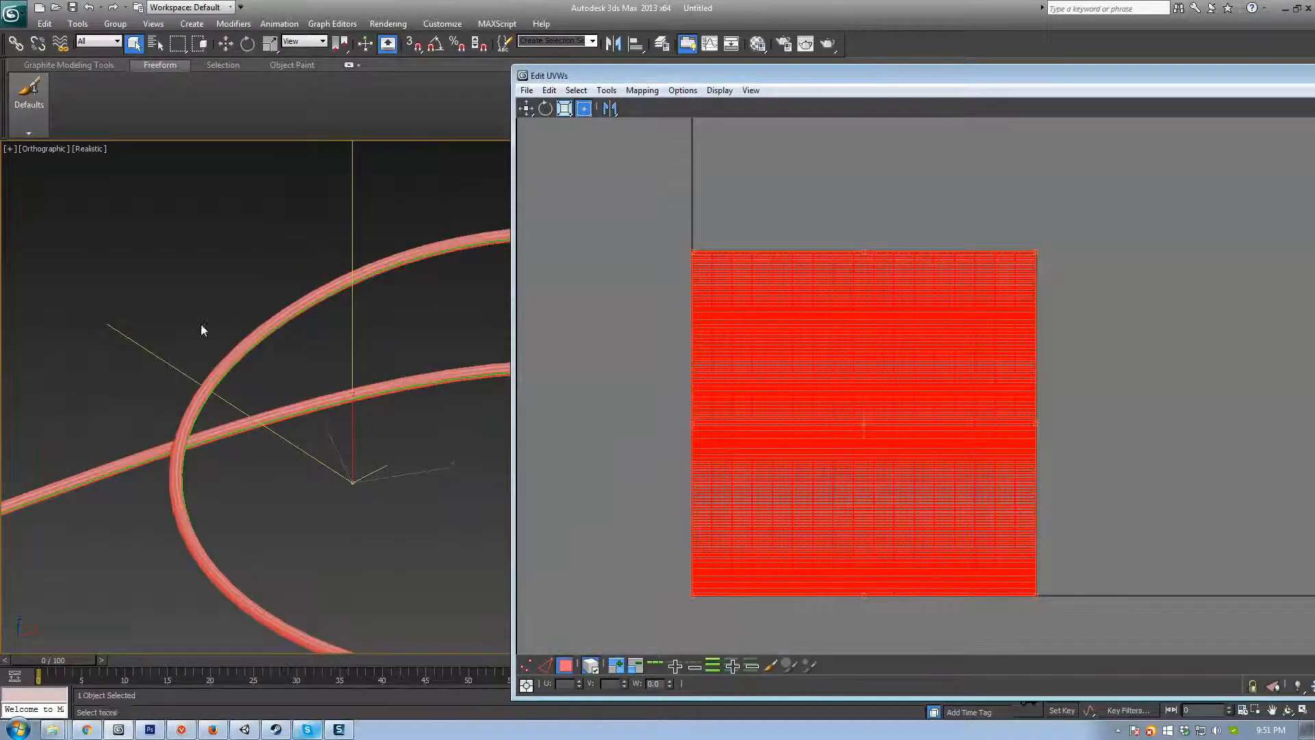
{"action": "left_click", "coordinate": [939, 366]}
{"action": "key", "text": "ctrl+a"}
{"action": "left_click_drag", "start_coordinate": [1033, 246], "coordinate": [881, 120]}
{"action": "scroll", "coordinate": [738, 290], "scroll_direction": "down", "scroll_amount": 4}
{"action": "left_click_drag", "start_coordinate": [878, 429], "coordinate": [873, 475]}
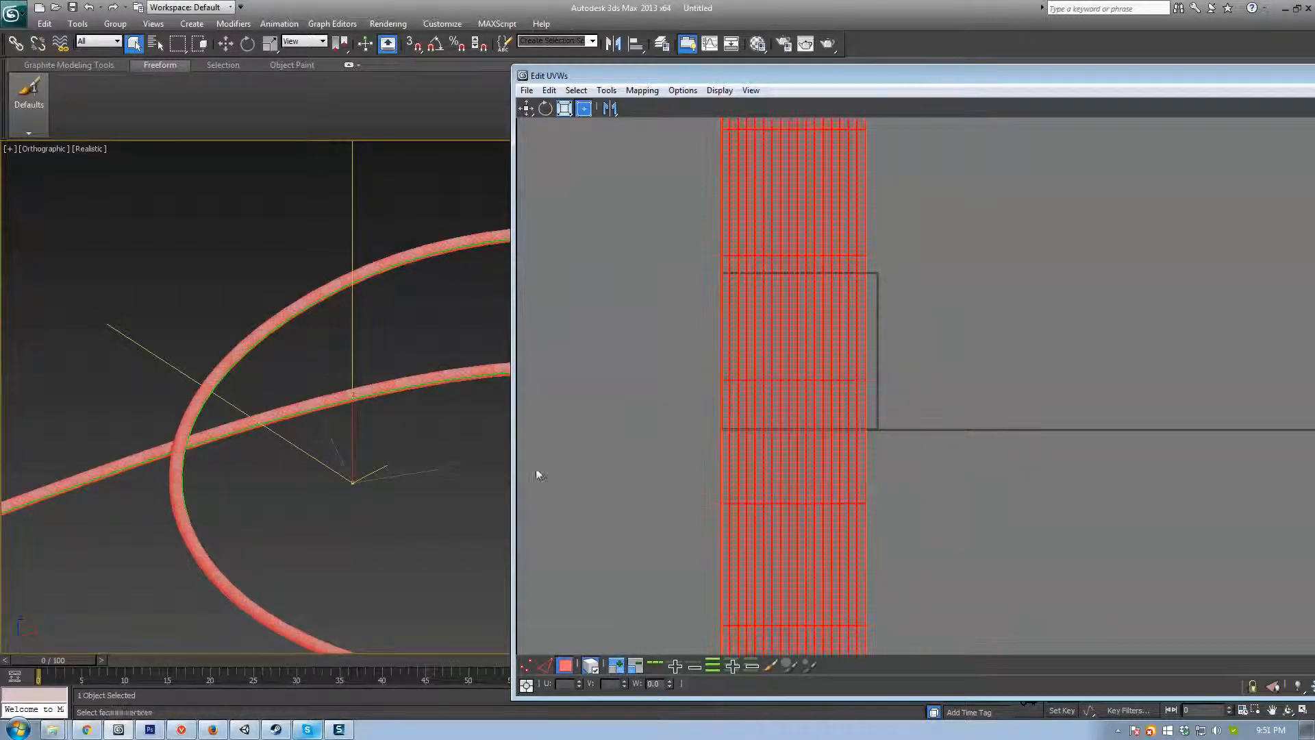
Step: Examine how the rescaled texture mapping looks along the straight and looped parts of the cable
{"action": "scroll", "coordinate": [387, 416], "scroll_direction": "up", "scroll_amount": 5}
{"action": "middle_click_drag", "start_coordinate": [226, 482], "coordinate": [480, 473]}
{"action": "scroll", "coordinate": [238, 500], "scroll_direction": "down", "scroll_amount": 3}
{"action": "middle_click_drag", "start_coordinate": [237, 500], "coordinate": [529, 349]}
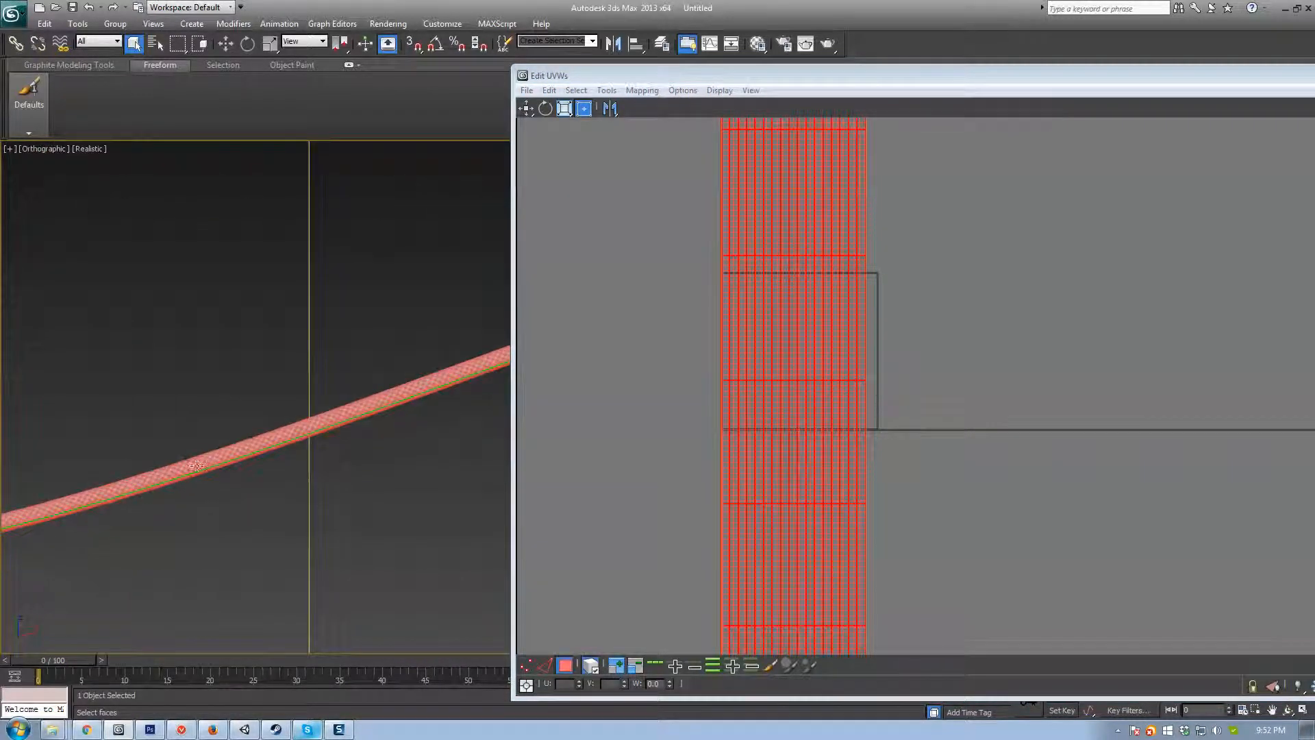
{"action": "scroll", "coordinate": [265, 446], "scroll_direction": "up", "scroll_amount": 4}
{"action": "middle_click_drag", "start_coordinate": [251, 452], "coordinate": [117, 514]}
{"action": "scroll", "coordinate": [466, 406], "scroll_direction": "down", "scroll_amount": 4}
{"action": "middle_click_drag", "start_coordinate": [452, 409], "coordinate": [229, 302]}
{"action": "scroll", "coordinate": [165, 415], "scroll_direction": "down", "scroll_amount": 4}
{"action": "scroll", "coordinate": [47, 476], "scroll_direction": "up", "scroll_amount": 4}
{"action": "middle_click_drag", "start_coordinate": [47, 475], "coordinate": [305, 350]}
{"action": "scroll", "coordinate": [306, 349], "scroll_direction": "down", "scroll_amount": 4}
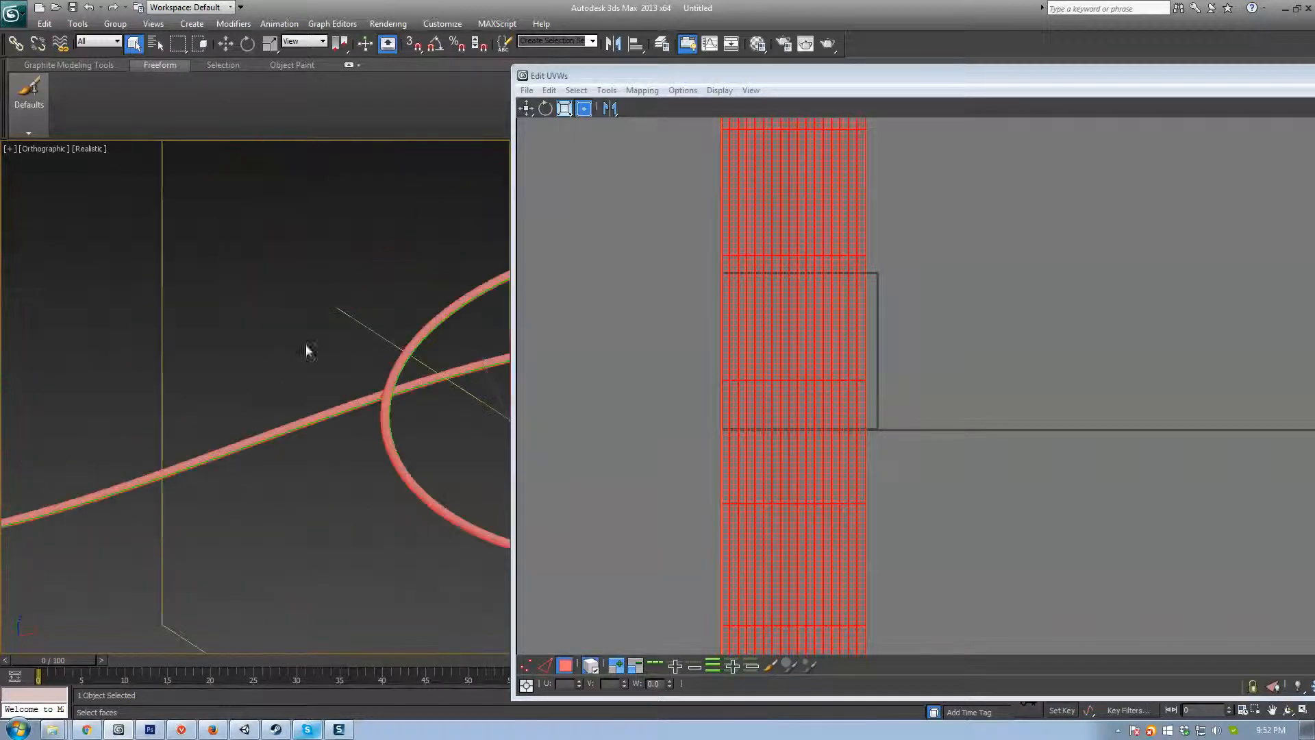
{"action": "middle_click_drag", "start_coordinate": [473, 343], "coordinate": [171, 410]}
{"action": "middle_click_drag", "start_coordinate": [388, 399], "coordinate": [317, 440]}
{"action": "scroll", "coordinate": [317, 441], "scroll_direction": "up", "scroll_amount": 4}
{"action": "scroll", "coordinate": [397, 411], "scroll_direction": "up", "scroll_amount": 2}
{"action": "scroll", "coordinate": [381, 402], "scroll_direction": "down", "scroll_amount": 5}
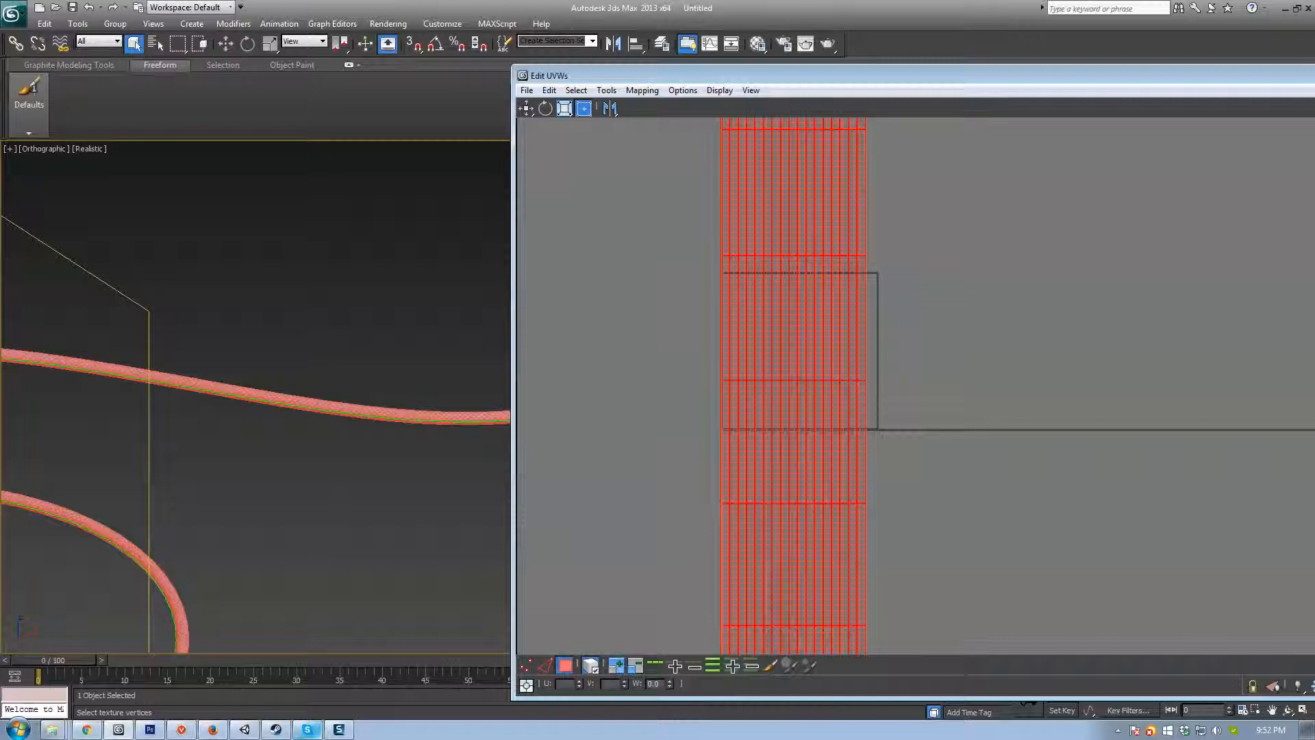
Step: Collapse the unwrapped cable to an Editable Poly
{"action": "right_click", "coordinate": [405, 394]}
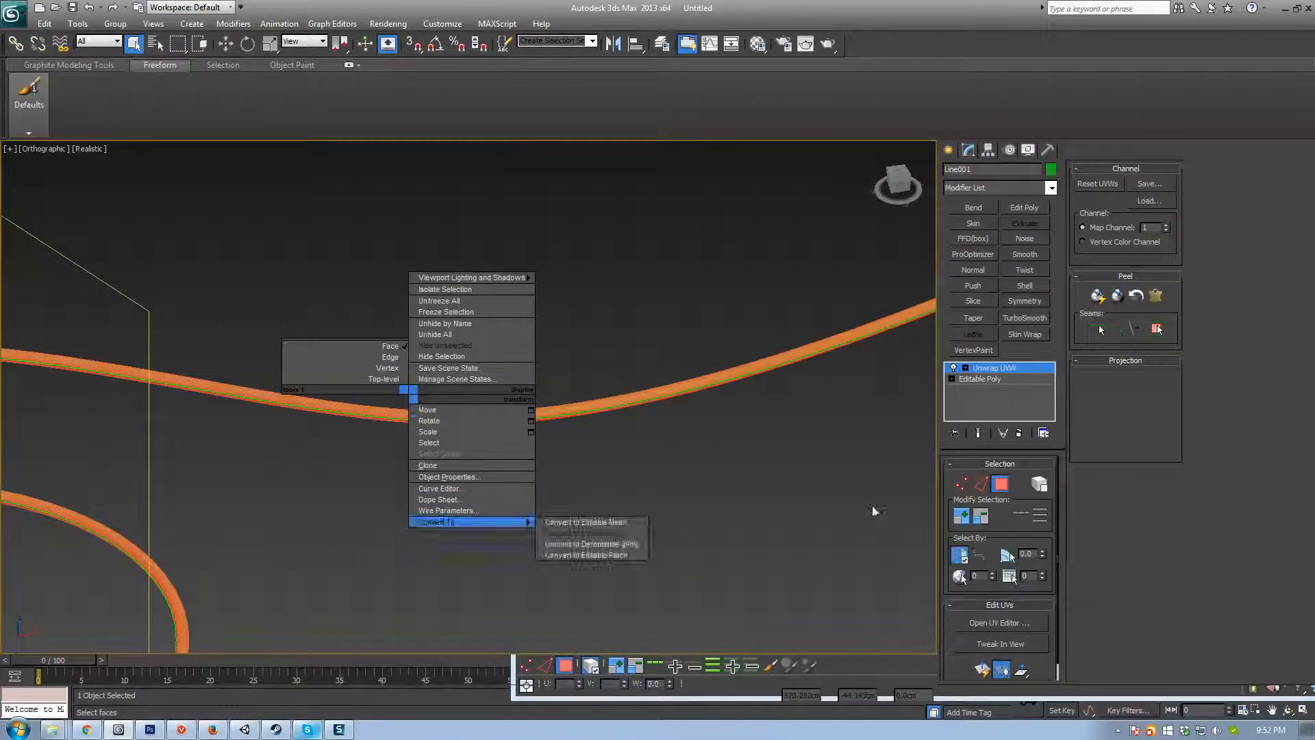
{"action": "right_click", "coordinate": [616, 374]}
{"action": "mouse_move", "coordinate": [637, 500]}
{"action": "left_click", "coordinate": [787, 515]}
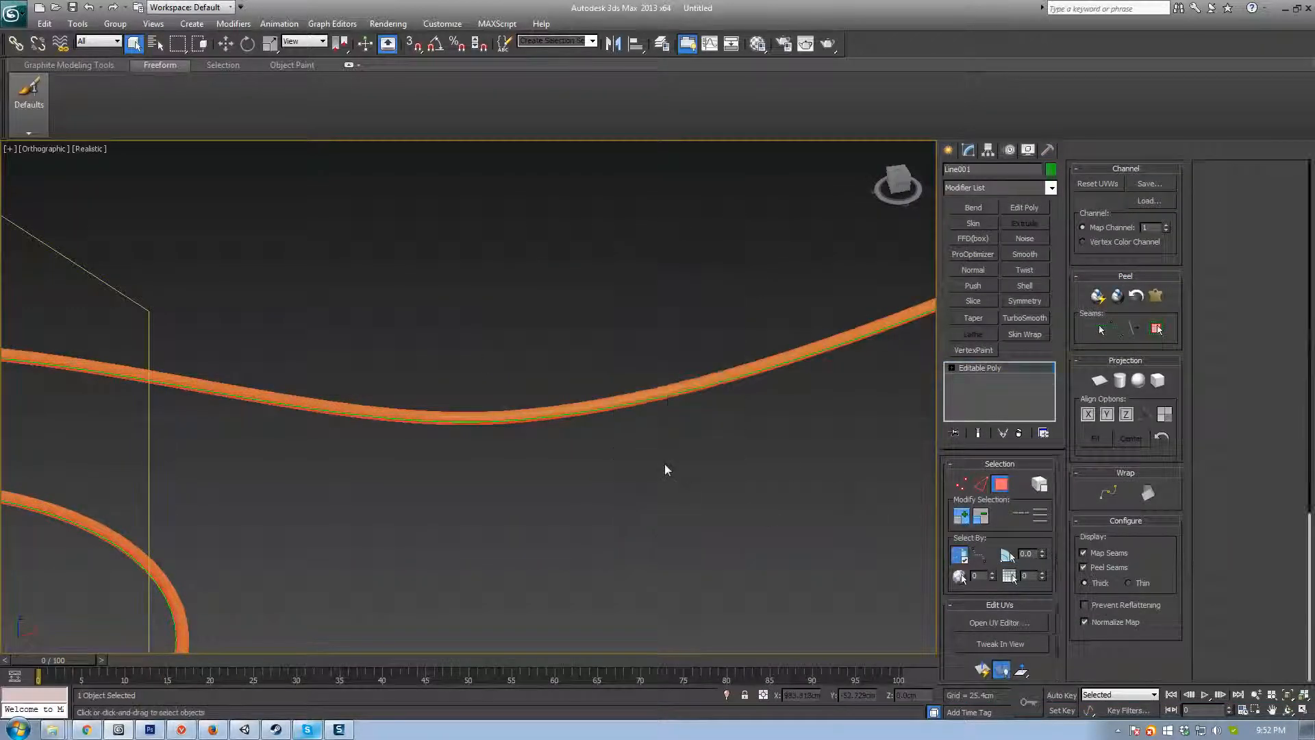
{"action": "scroll", "coordinate": [757, 367], "scroll_direction": "down", "scroll_amount": 6}
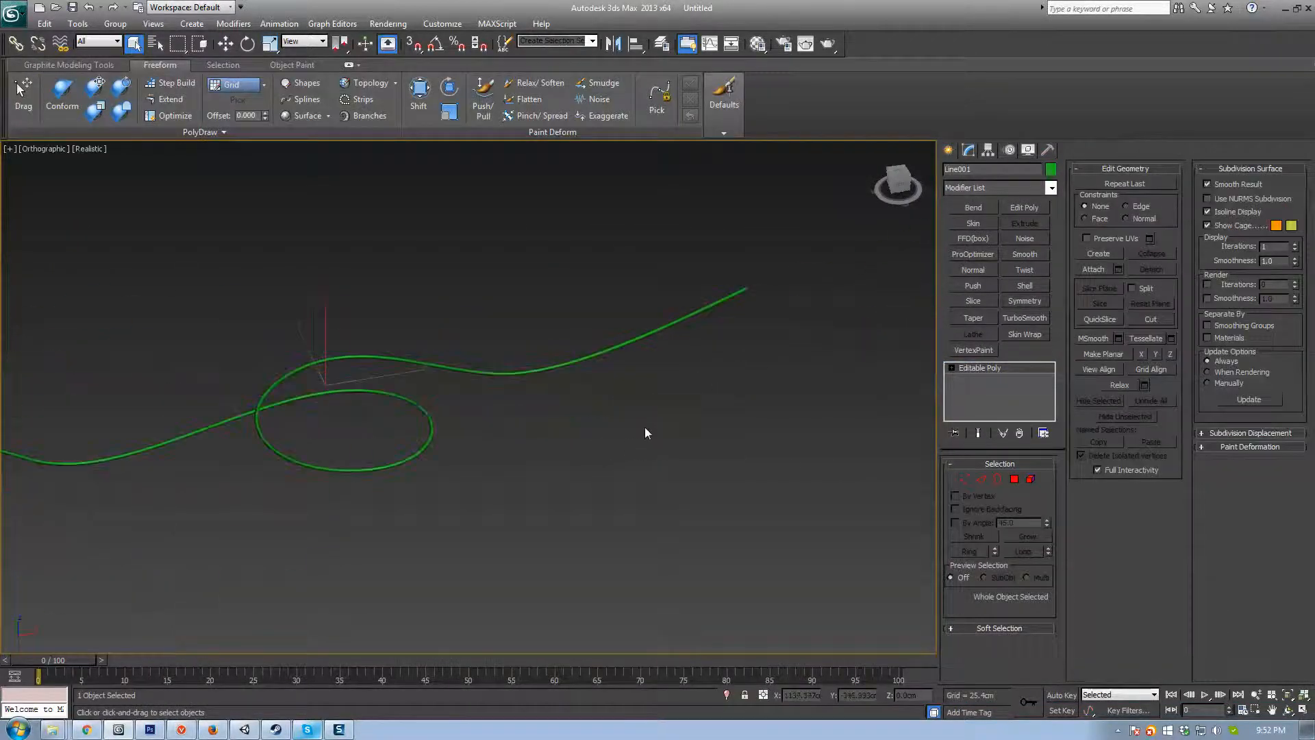
Step: In the Top view, draw an open stepped line of three straight segments with right-angled corners below the curved cable
{"action": "middle_click_drag", "start_coordinate": [569, 415], "coordinate": [582, 422], "text": "alt"}
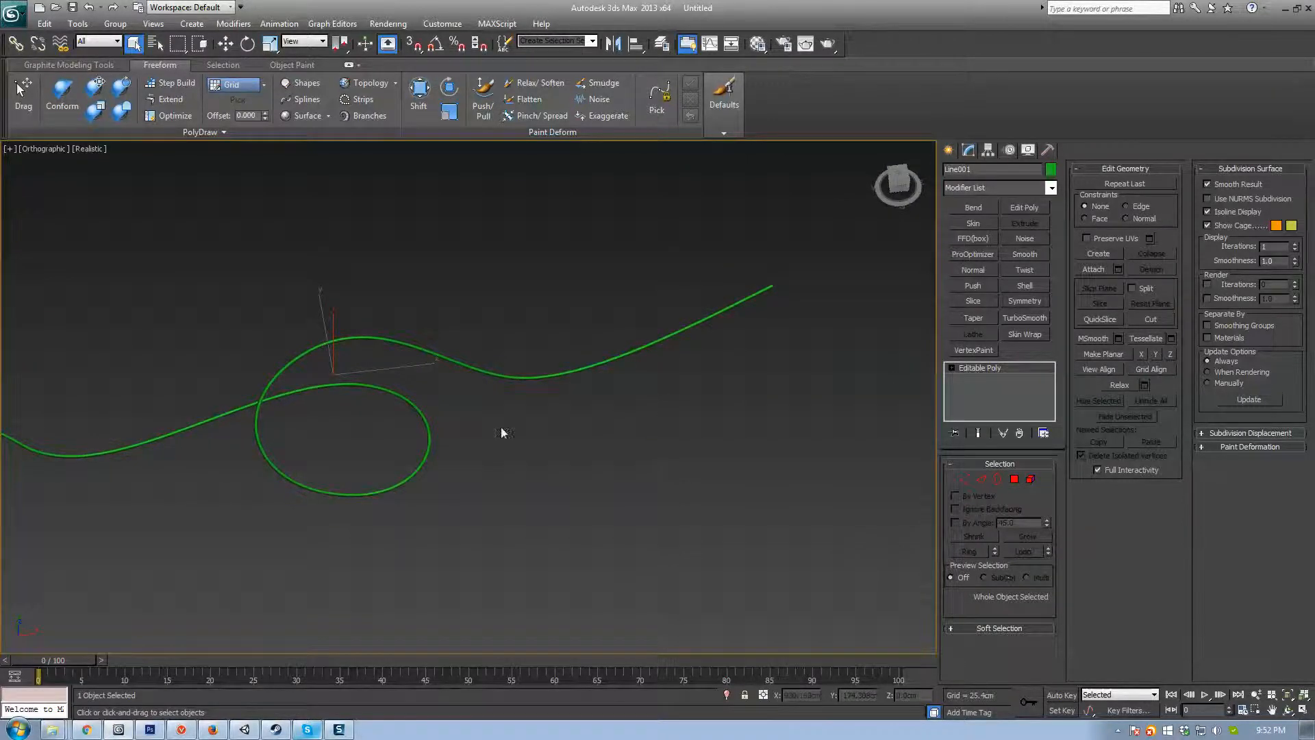
{"action": "scroll", "coordinate": [505, 431], "scroll_direction": "up", "scroll_amount": 3}
{"action": "middle_click_drag", "start_coordinate": [505, 500], "coordinate": [596, 420], "text": "alt"}
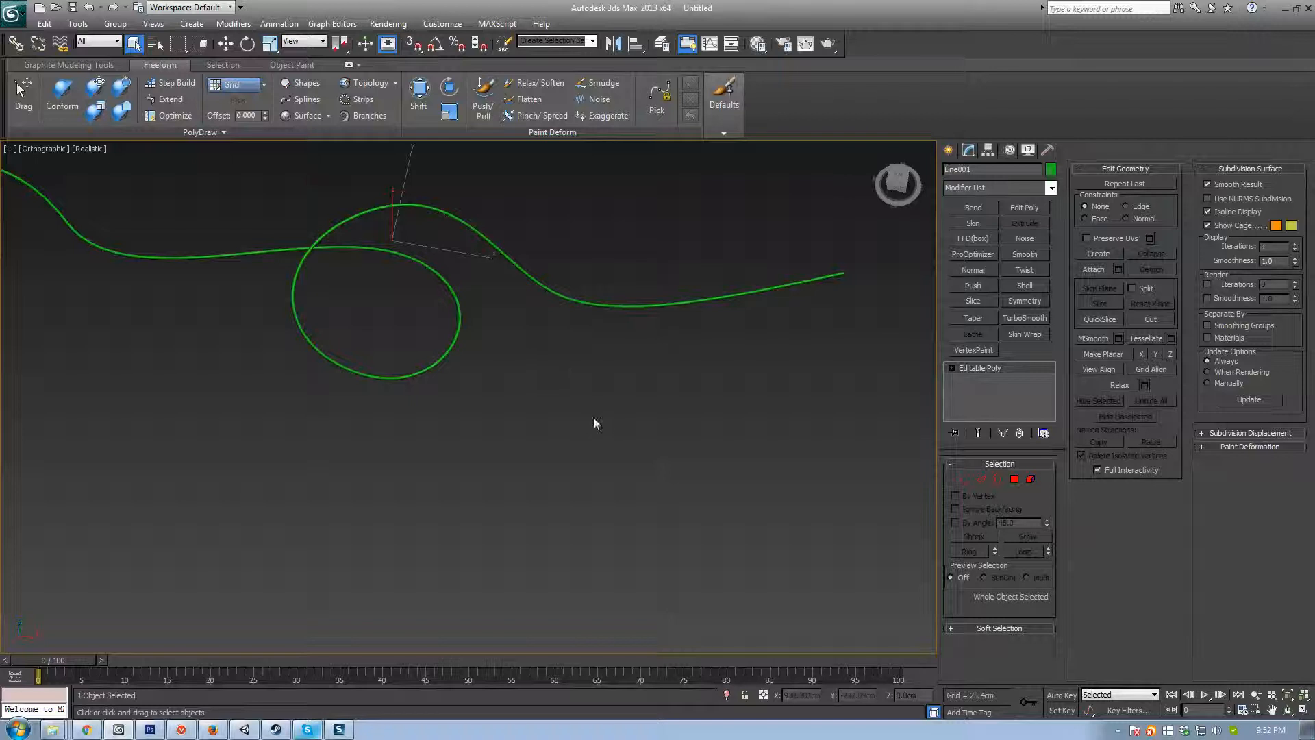
{"action": "left_click", "coordinate": [949, 150]}
{"action": "left_click", "coordinate": [974, 249]}
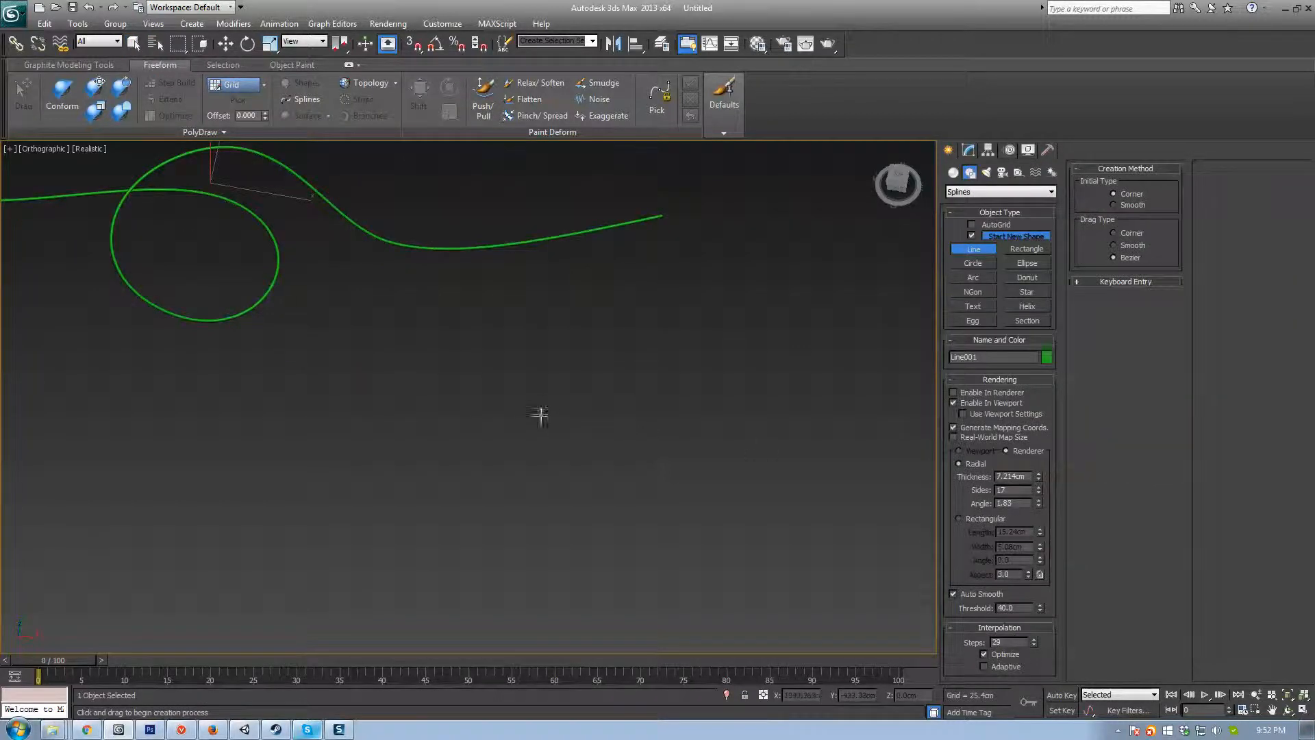
{"action": "key", "text": "t"}
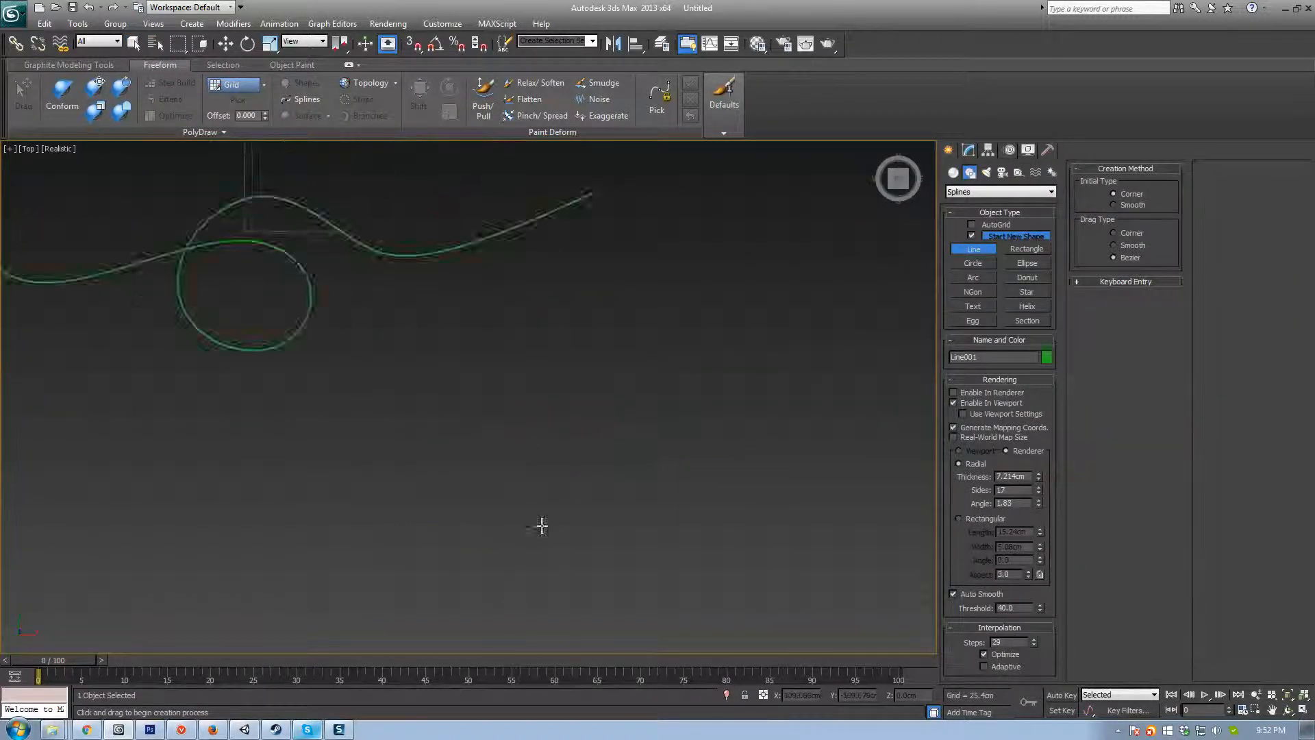
{"action": "left_click", "coordinate": [276, 431]}
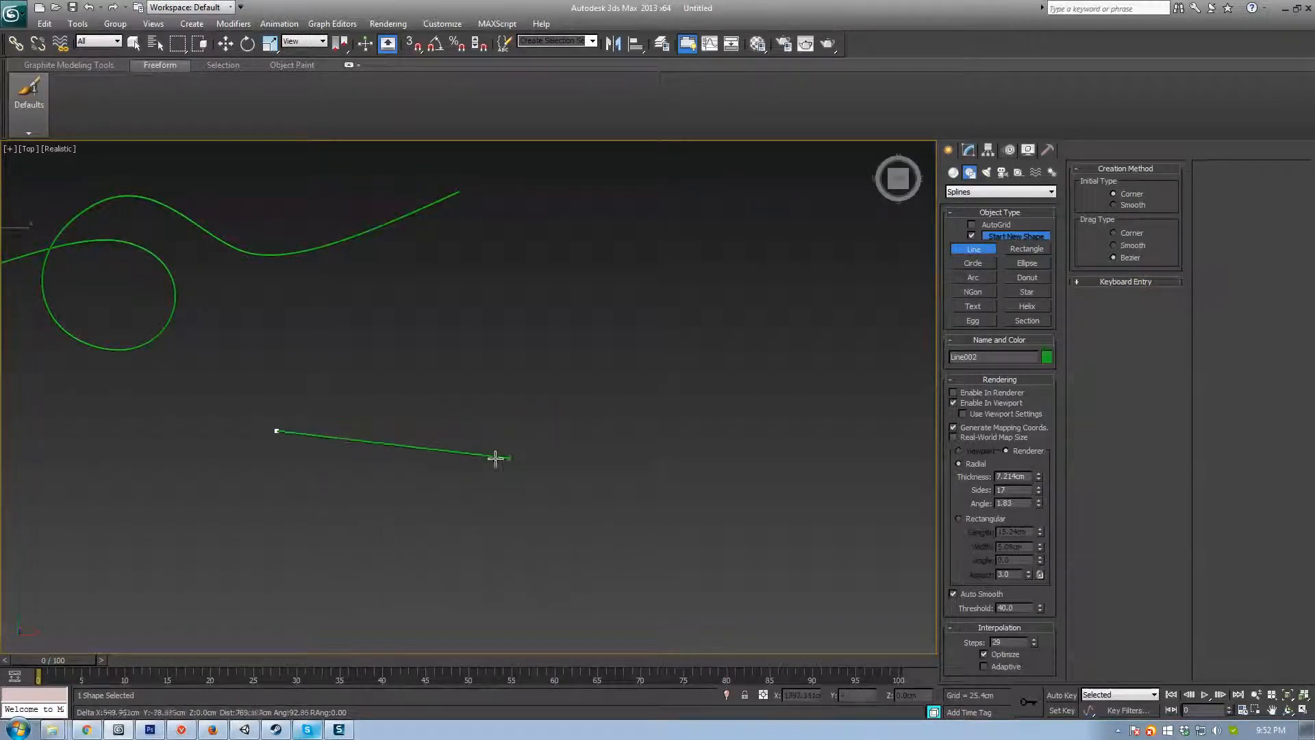
{"action": "left_click", "coordinate": [472, 432]}
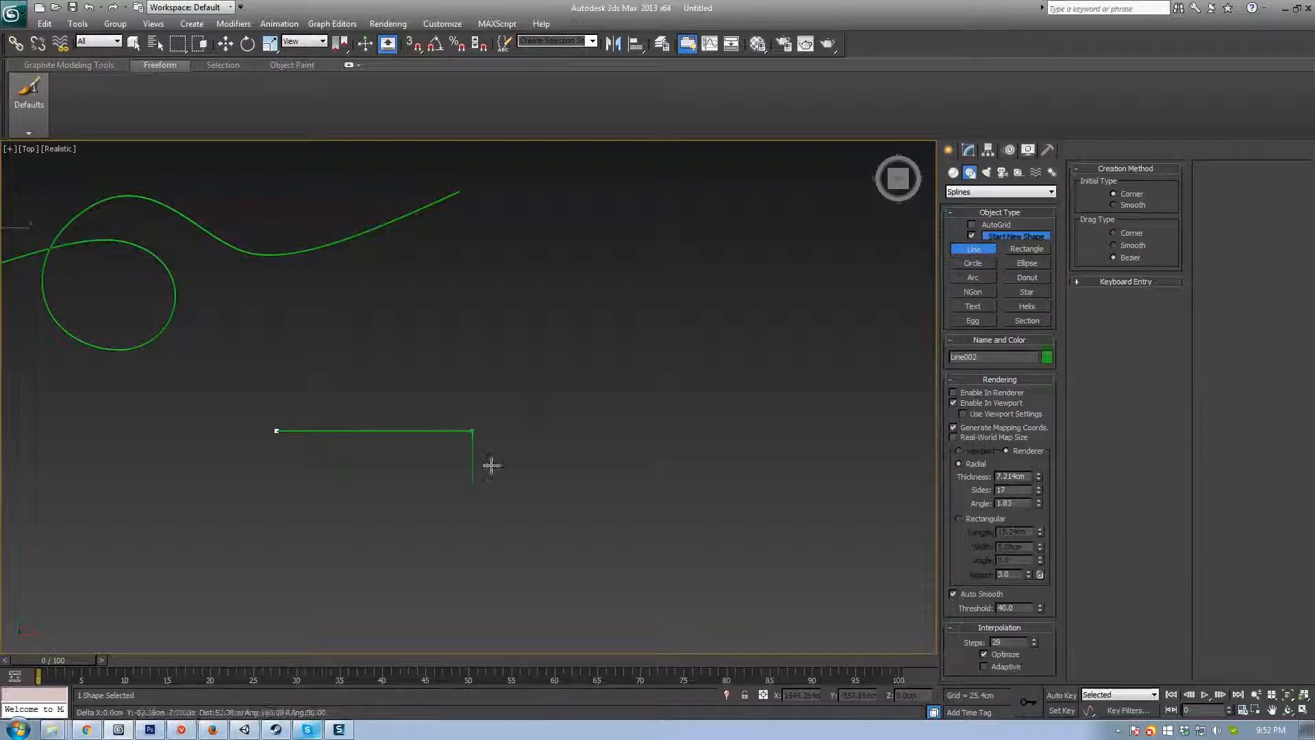
{"action": "left_click", "coordinate": [472, 527]}
{"action": "left_click", "coordinate": [652, 528], "text": "shift"}
{"action": "middle_click_drag", "start_coordinate": [709, 544], "coordinate": [483, 376]}
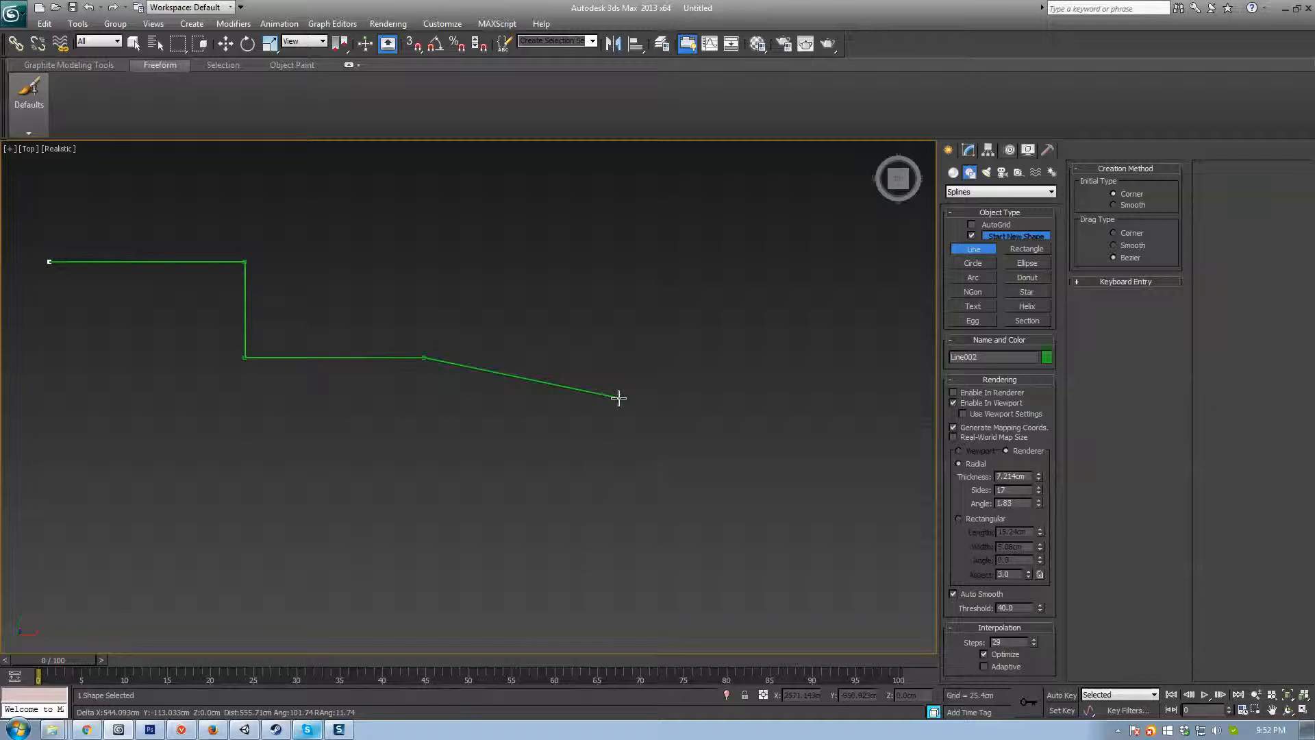
{"action": "middle_click_drag", "start_coordinate": [660, 392], "coordinate": [528, 487]}
{"action": "right_click", "coordinate": [541, 467]}
{"action": "middle_click_drag", "start_coordinate": [279, 465], "coordinate": [439, 346]}
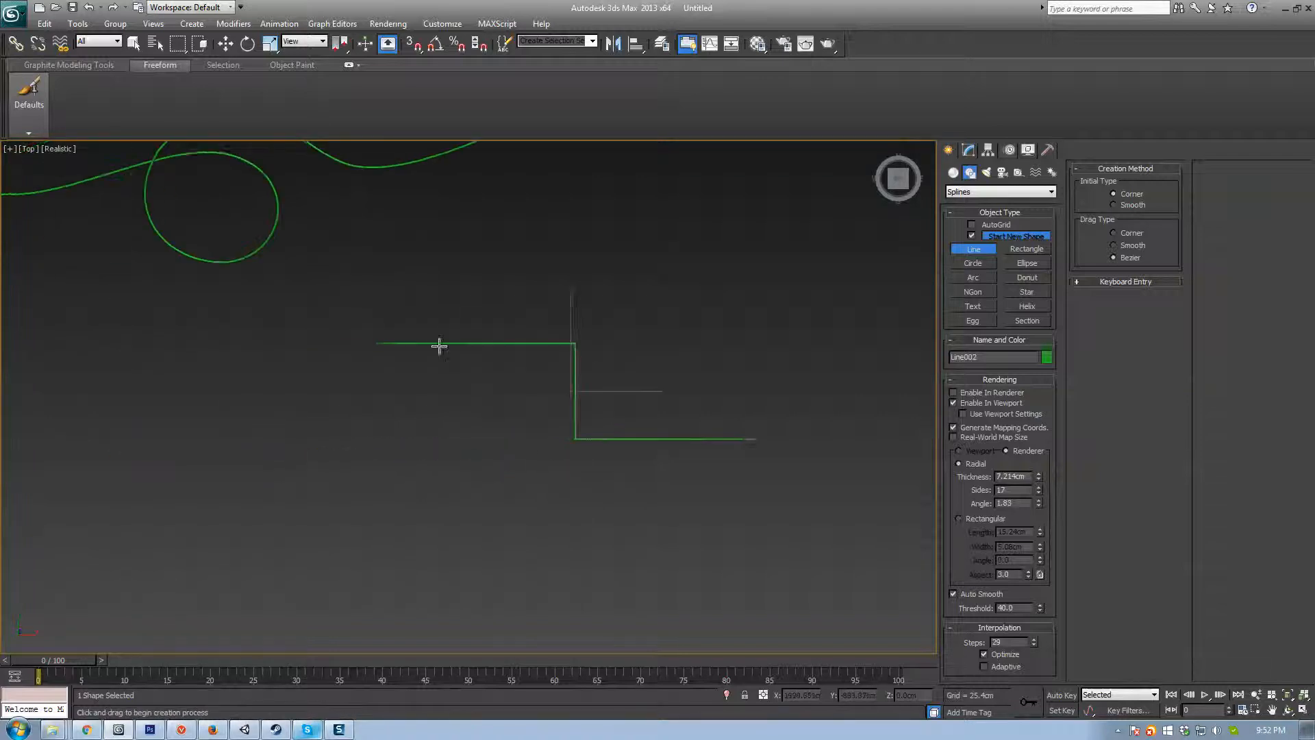
Step: Set the stepped line's radial rendering thickness to 184.307 cm and its sides to 23
{"action": "left_click", "coordinate": [968, 150]}
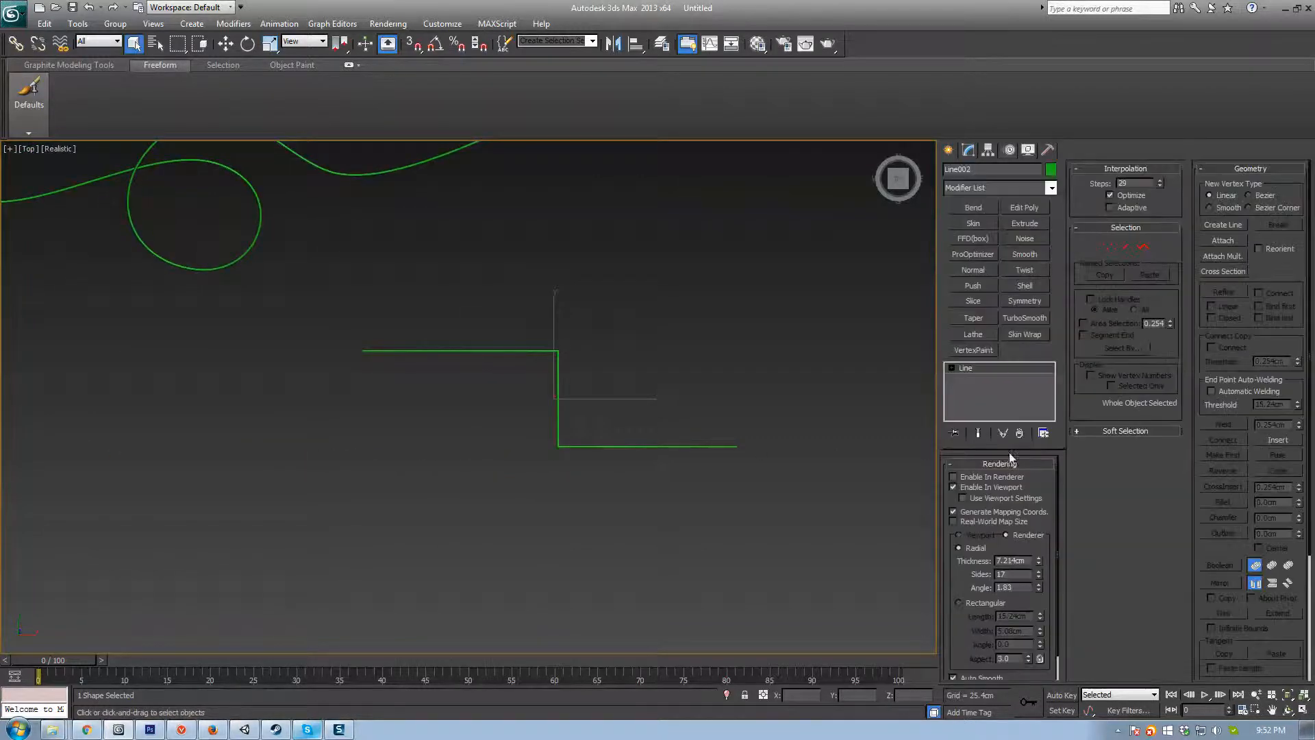
{"action": "left_click_drag", "start_coordinate": [1039, 559], "coordinate": [712, 395]}
{"action": "scroll", "coordinate": [711, 394], "scroll_direction": "up", "scroll_amount": 2}
{"action": "middle_click_drag", "start_coordinate": [711, 394], "coordinate": [545, 351]}
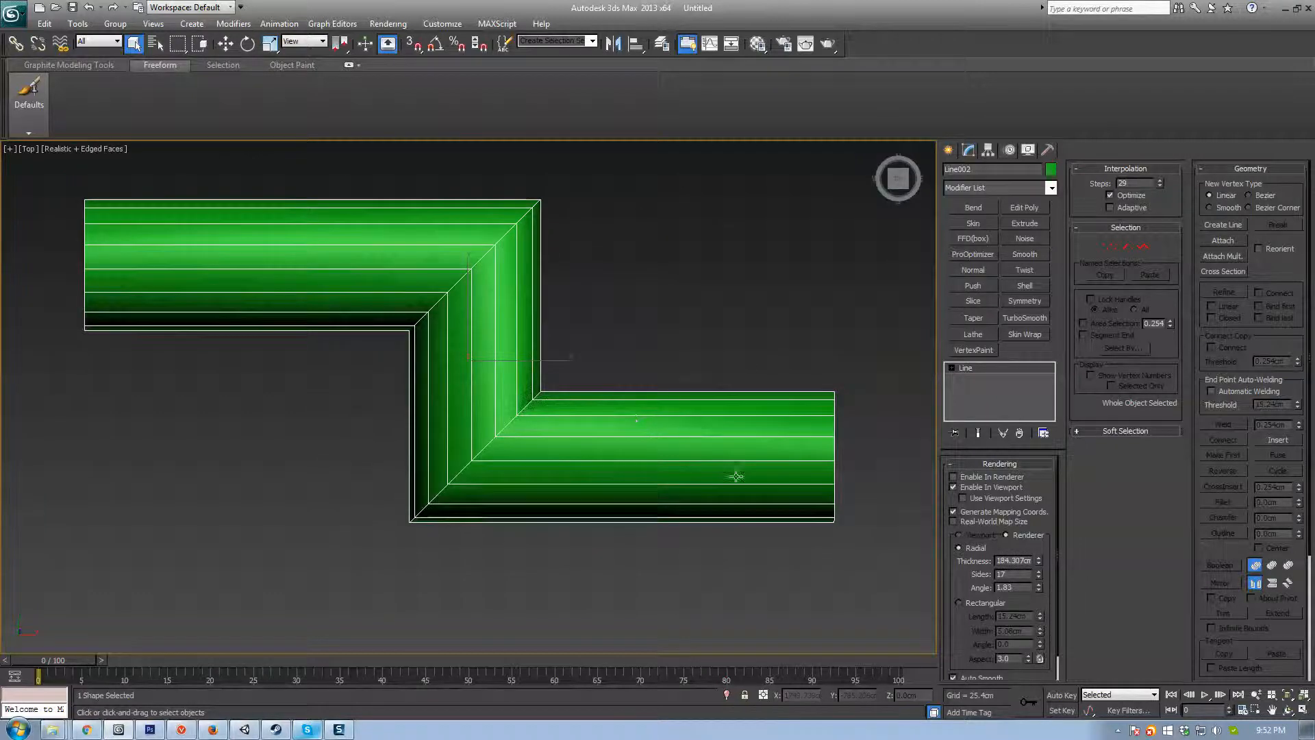
{"action": "left_click_drag", "start_coordinate": [1041, 574], "coordinate": [1039, 569]}
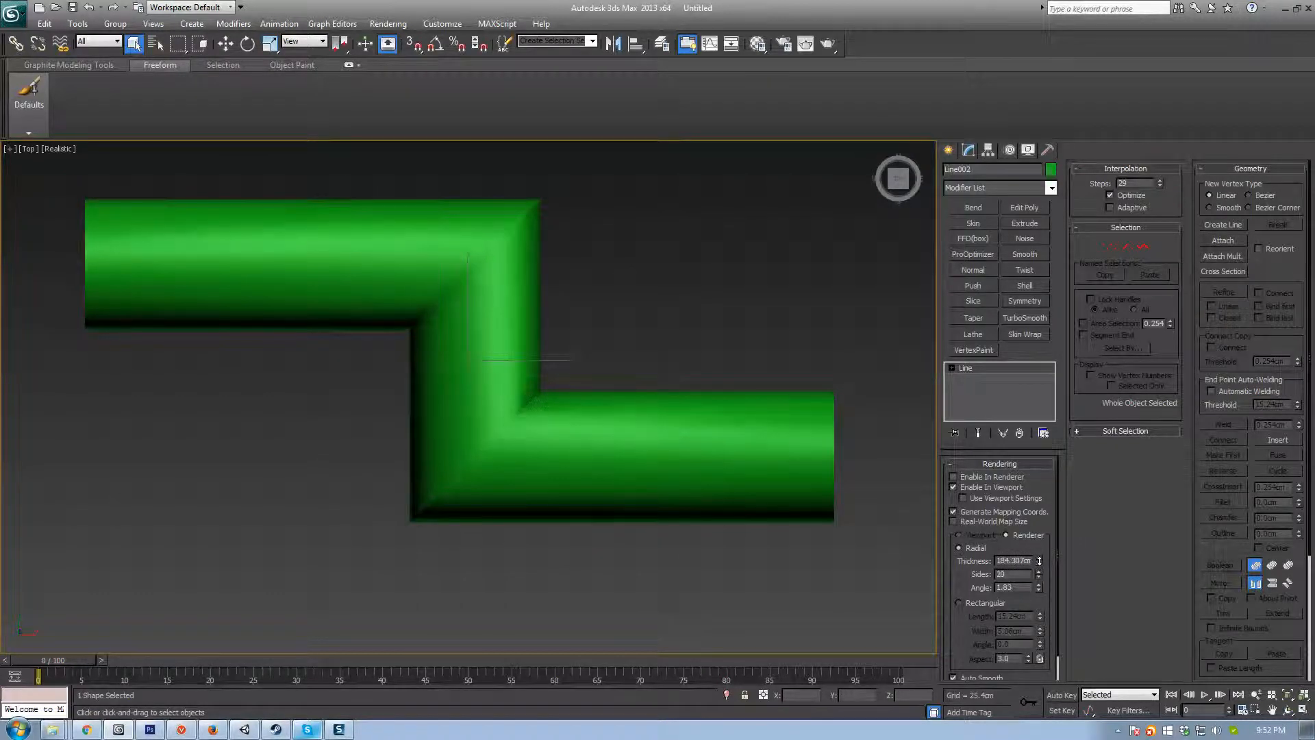
{"action": "left_click", "coordinate": [1039, 570]}
{"action": "left_click", "coordinate": [1039, 571]}
{"action": "left_click", "coordinate": [1039, 572]}
{"action": "scroll", "coordinate": [505, 370], "scroll_direction": "down", "scroll_amount": 2}
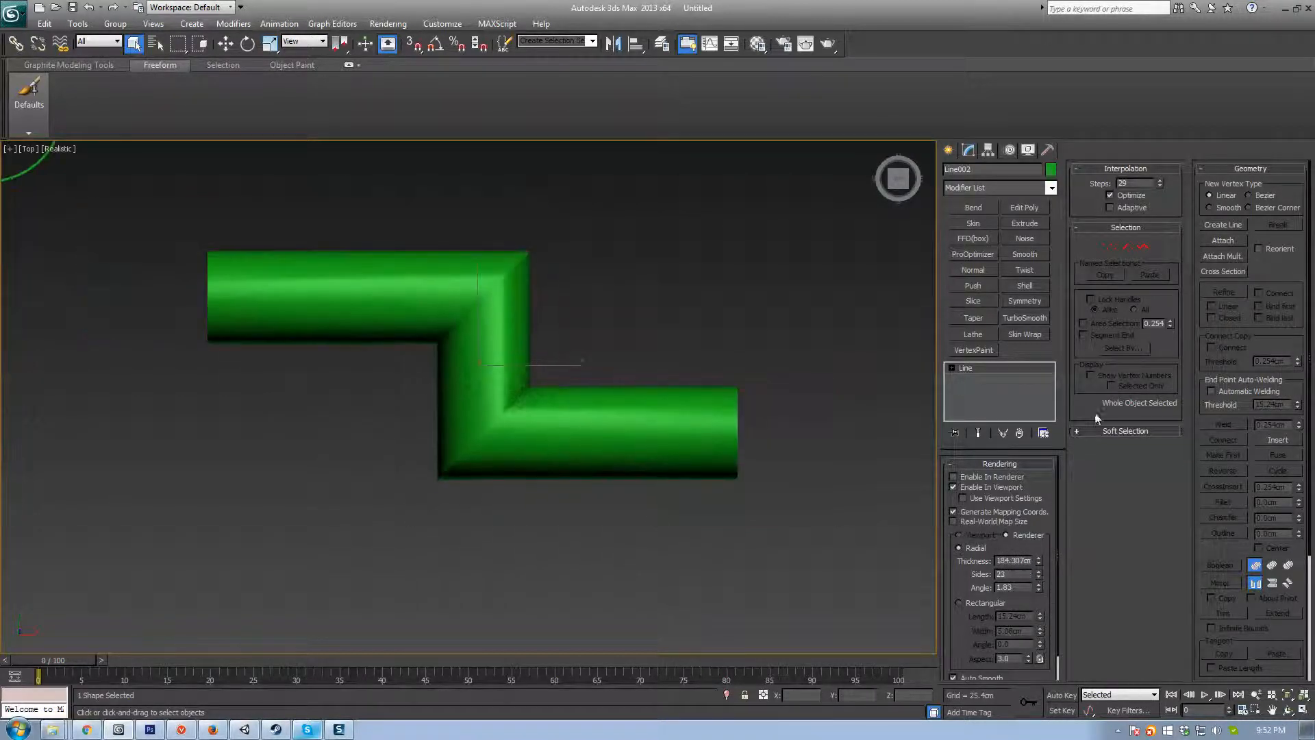
Step: Move the end vertex of the stepped line's lower segment outward along X to lengthen that segment
{"action": "left_click", "coordinate": [1109, 245]}
{"action": "middle_click_drag", "start_coordinate": [488, 365], "coordinate": [663, 401]}
{"action": "left_click_drag", "start_coordinate": [726, 243], "coordinate": [557, 558]}
{"action": "middle_click_drag", "start_coordinate": [772, 561], "coordinate": [553, 499]}
{"action": "scroll", "coordinate": [586, 493], "scroll_direction": "down", "scroll_amount": 2}
{"action": "key", "text": "w"}
{"action": "left_click_drag", "start_coordinate": [605, 337], "coordinate": [972, 414]}
Step: Delete the free end vertex of the stepped line's upper horizontal segment
{"action": "middle_click_drag", "start_coordinate": [441, 300], "coordinate": [671, 355]}
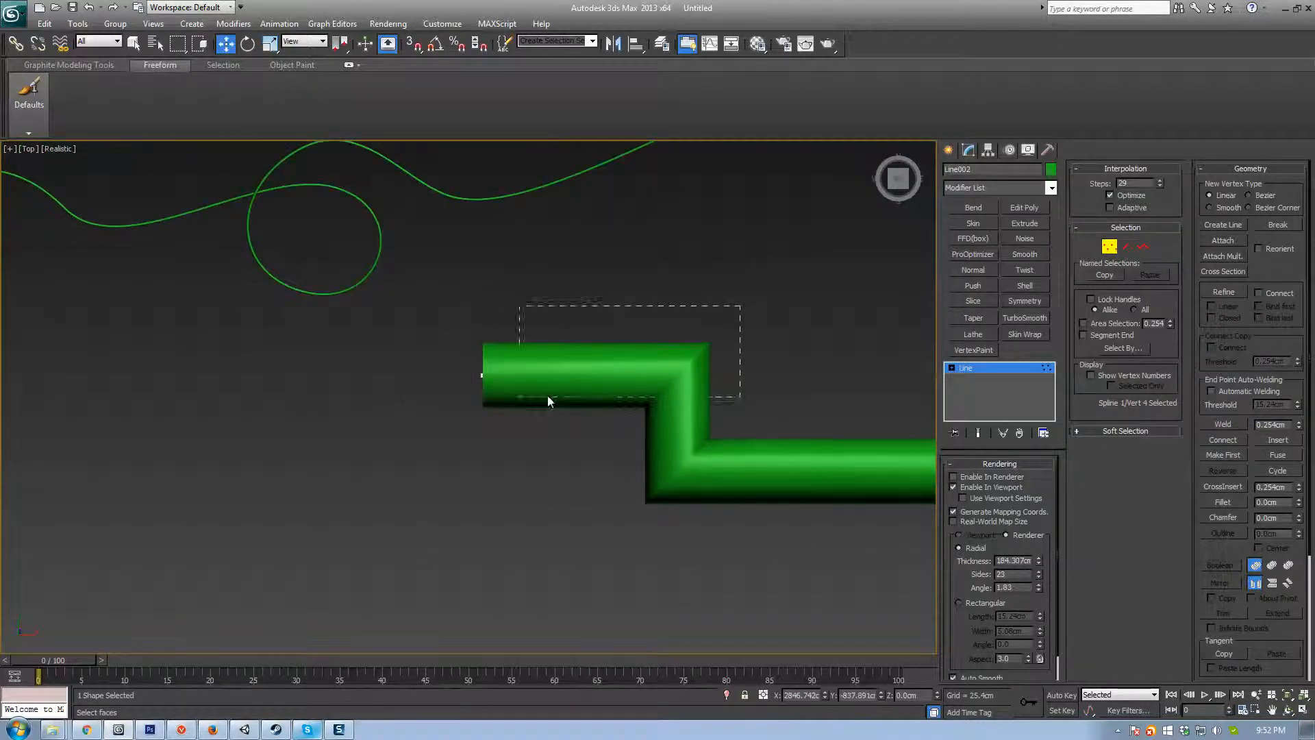
{"action": "left_click_drag", "start_coordinate": [548, 396], "coordinate": [548, 396]}
{"action": "left_click_drag", "start_coordinate": [514, 347], "coordinate": [454, 413]}
{"action": "key", "text": "Delete"}
Step: Move the remaining upper vertex up to form a tall L-shaped pipe, and display its edged faces
{"action": "left_click_drag", "start_coordinate": [745, 303], "coordinate": [649, 389]}
{"action": "middle_click_drag", "start_coordinate": [668, 403], "coordinate": [509, 481]}
{"action": "left_click_drag", "start_coordinate": [526, 391], "coordinate": [532, 176]}
{"action": "scroll", "coordinate": [357, 347], "scroll_direction": "down", "scroll_amount": 3}
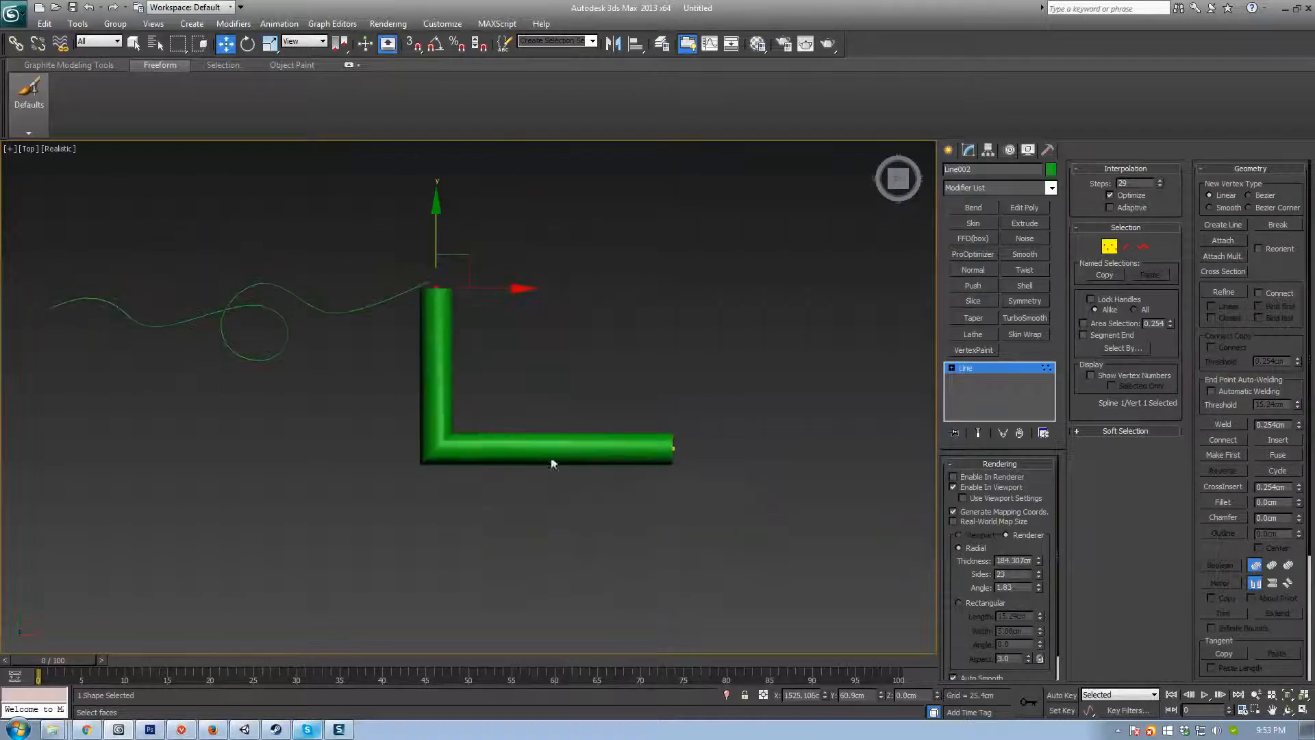
{"action": "scroll", "coordinate": [553, 464], "scroll_direction": "up", "scroll_amount": 5}
{"action": "key", "text": "F4"}
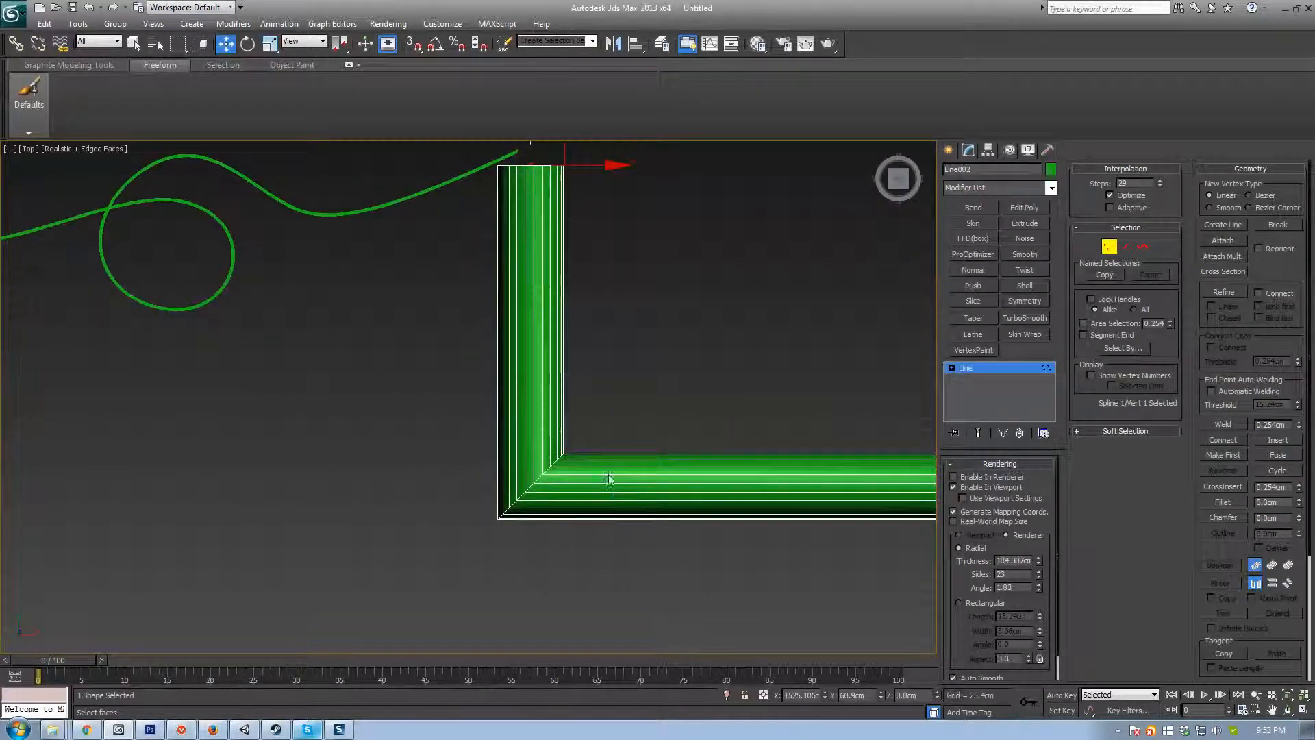
{"action": "scroll", "coordinate": [609, 480], "scroll_direction": "down", "scroll_amount": 3}
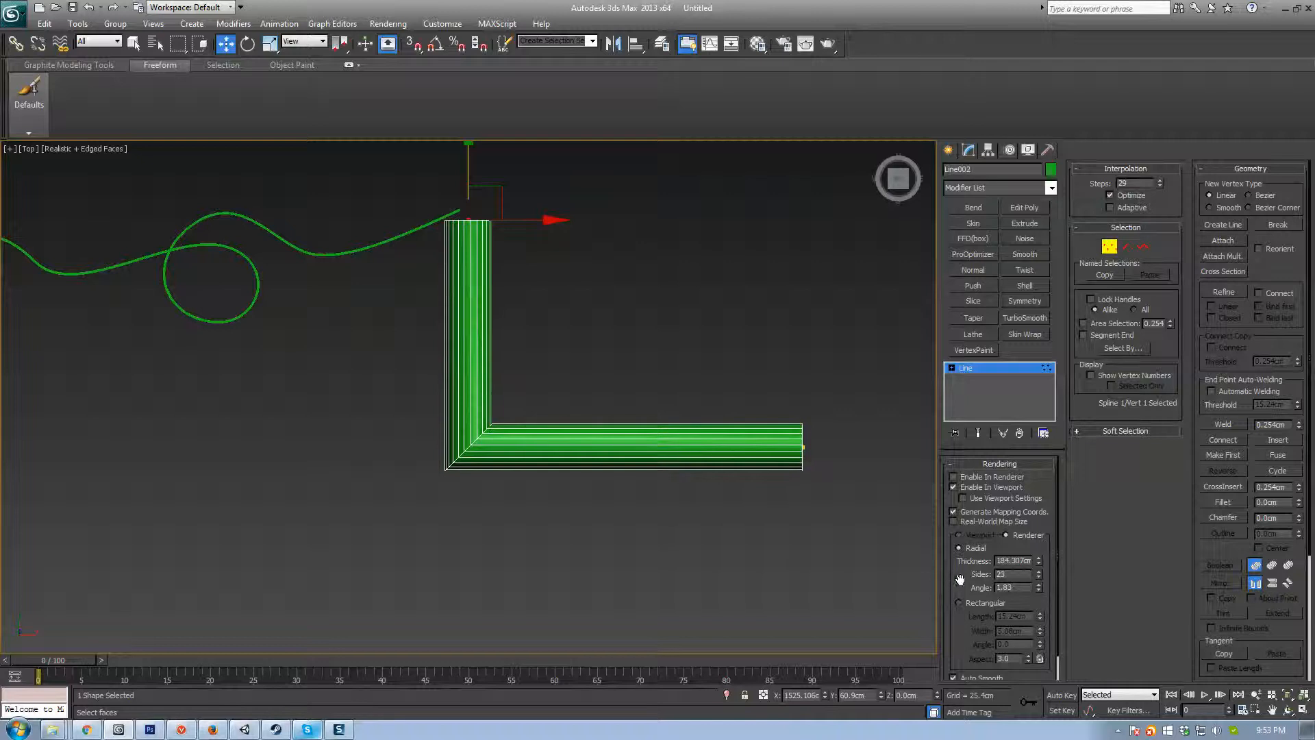
Step: Collapse the Rendering, Interpolation and Selection settings and widen the viewport, keeping the Geometry settings open
{"action": "left_click_drag", "start_coordinate": [964, 578], "coordinate": [953, 547]}
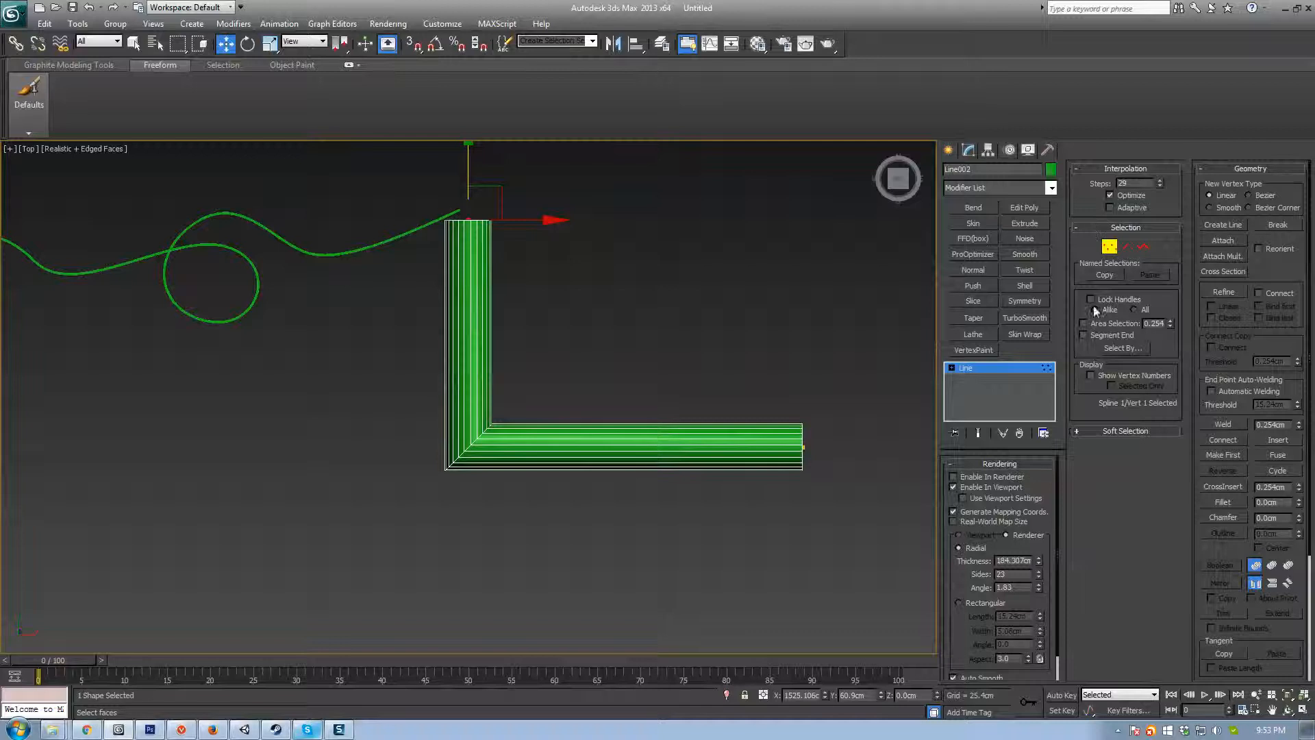
{"action": "left_click", "coordinate": [1089, 171]}
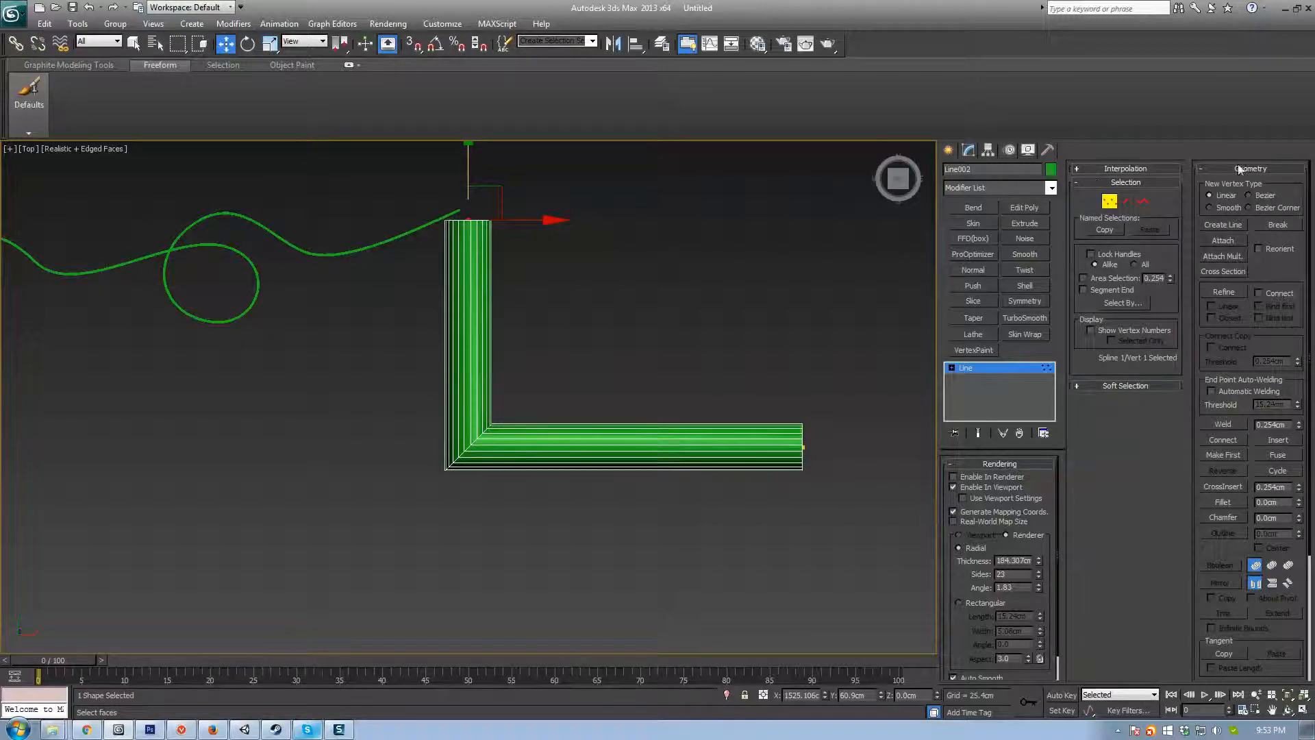
{"action": "left_click", "coordinate": [1080, 182]}
{"action": "left_click", "coordinate": [960, 465]}
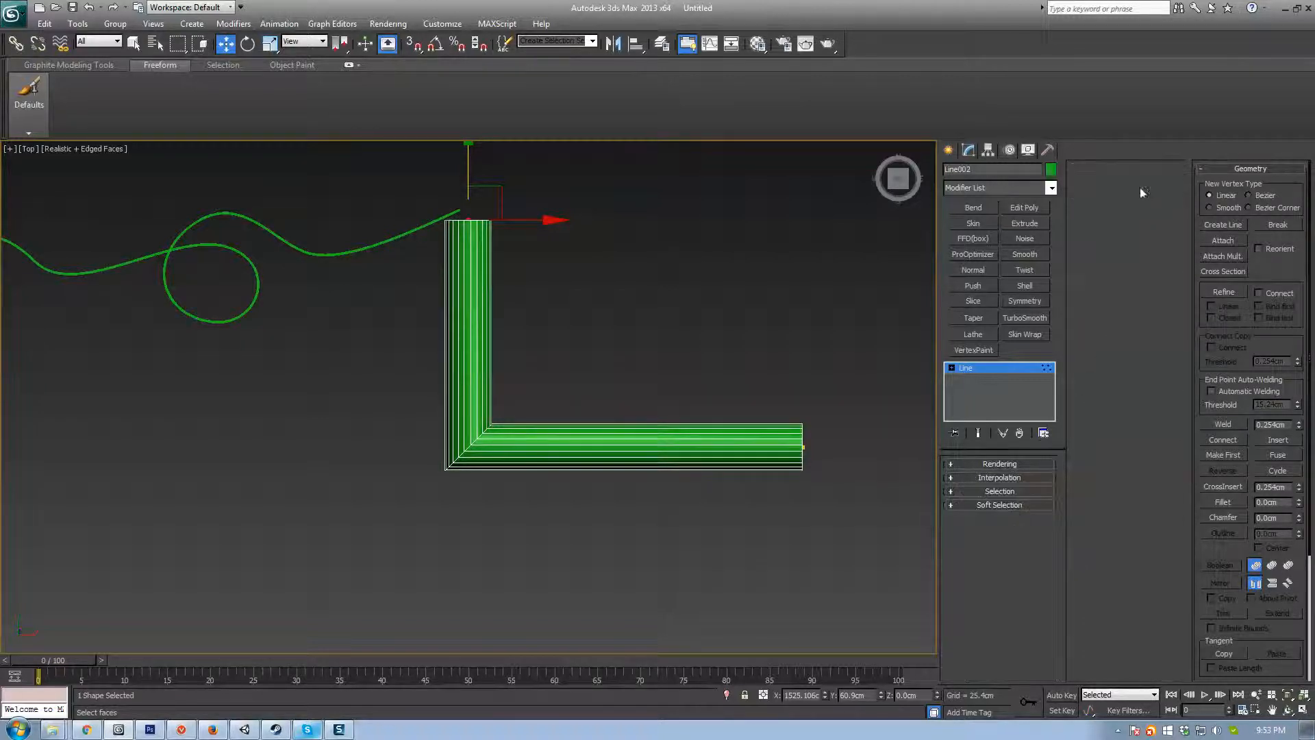
{"action": "left_click_drag", "start_coordinate": [937, 248], "coordinate": [1070, 254]}
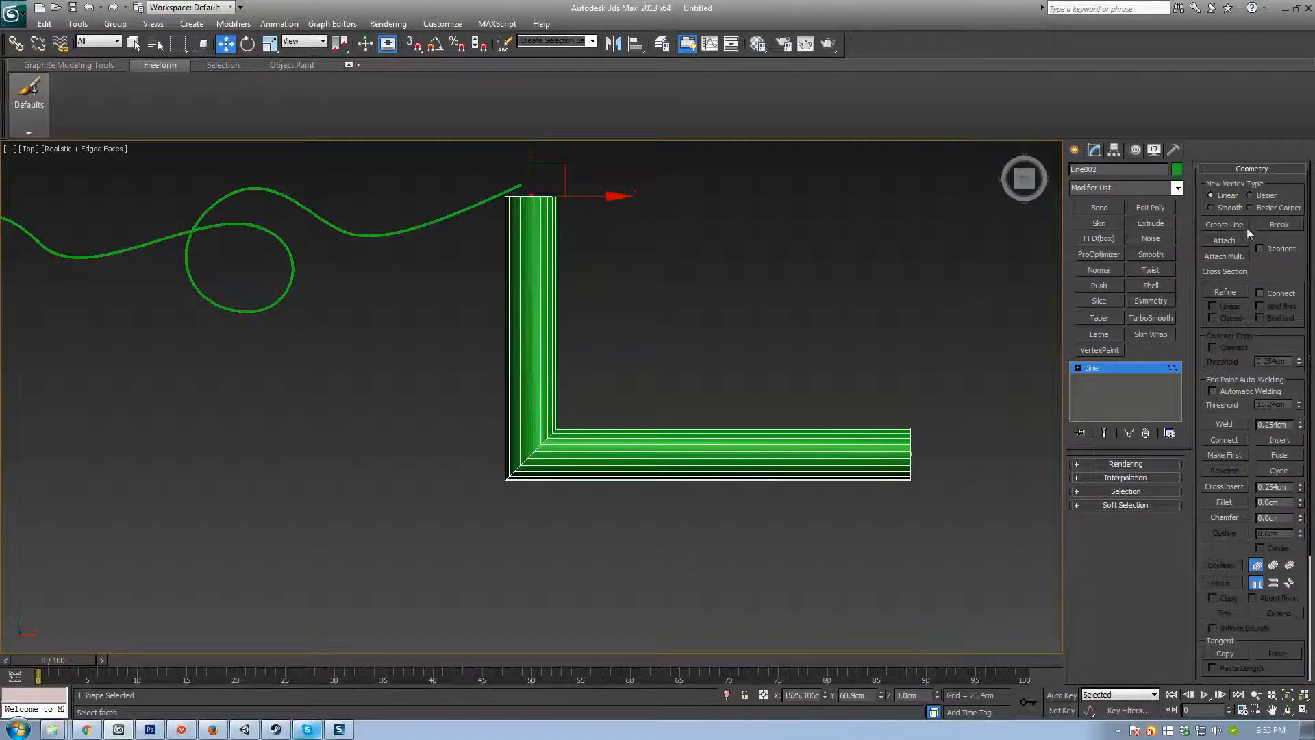
Step: Try Create Line to add another line inside the same shape beside the L-shaped pipe, and undo it
{"action": "left_click", "coordinate": [1234, 227]}
{"action": "middle_click_drag", "start_coordinate": [785, 316], "coordinate": [711, 371]}
{"action": "scroll", "coordinate": [711, 370], "scroll_direction": "down", "scroll_amount": 2}
{"action": "left_click", "coordinate": [627, 271]}
{"action": "left_click_drag", "start_coordinate": [675, 359], "coordinate": [775, 376]}
{"action": "right_click", "coordinate": [829, 383]}
{"action": "key", "text": "ctrl+z"}
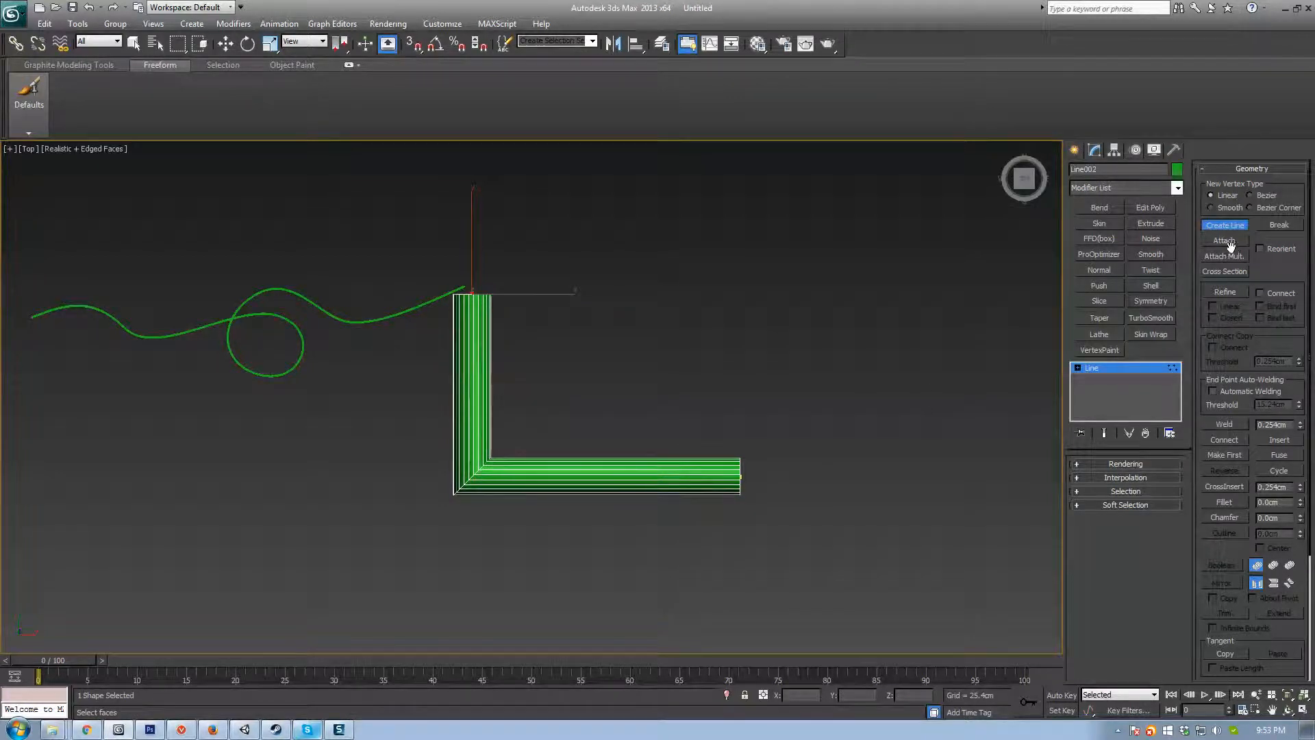
Step: Refine the pipe's horizontal segment with two new vertices between the corner and the free end, working in wireframe display
{"action": "left_click", "coordinate": [1235, 292]}
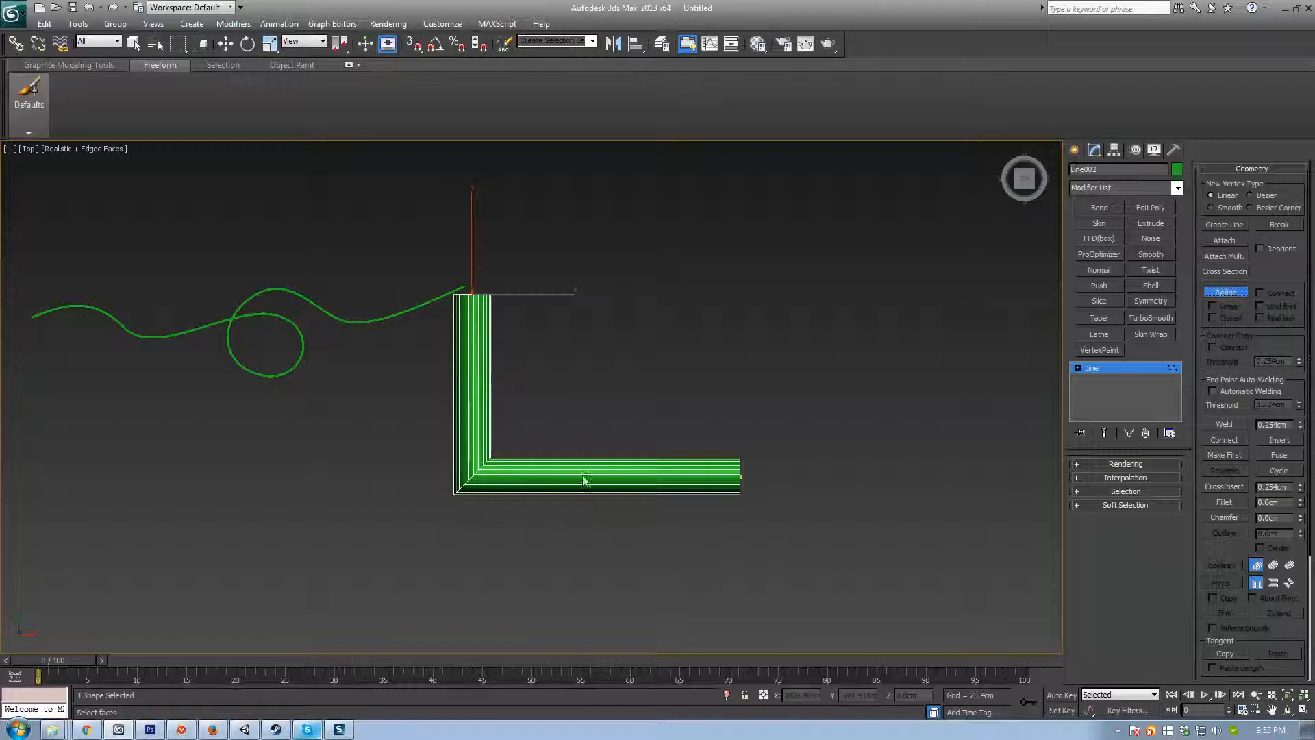
{"action": "scroll", "coordinate": [564, 422], "scroll_direction": "up", "scroll_amount": 2}
{"action": "mouse_move", "coordinate": [584, 480]}
{"action": "middle_mouse_down"}
{"action": "mouse_move", "coordinate": [570, 397]}
{"action": "mouse_move", "coordinate": [595, 443]}
{"action": "middle_mouse_up"}
{"action": "scroll", "coordinate": [596, 443], "scroll_direction": "down", "scroll_amount": 2}
{"action": "key", "text": "F3"}
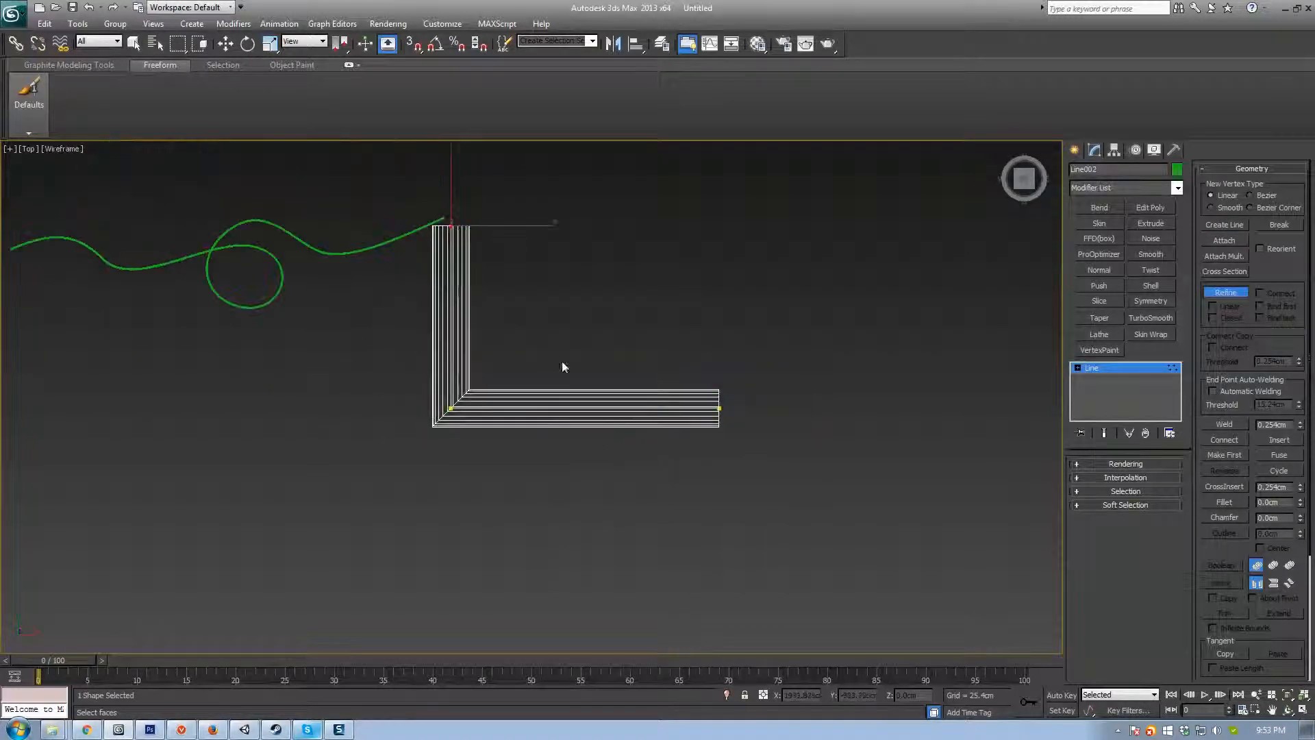
{"action": "scroll", "coordinate": [528, 396], "scroll_direction": "up", "scroll_amount": 3}
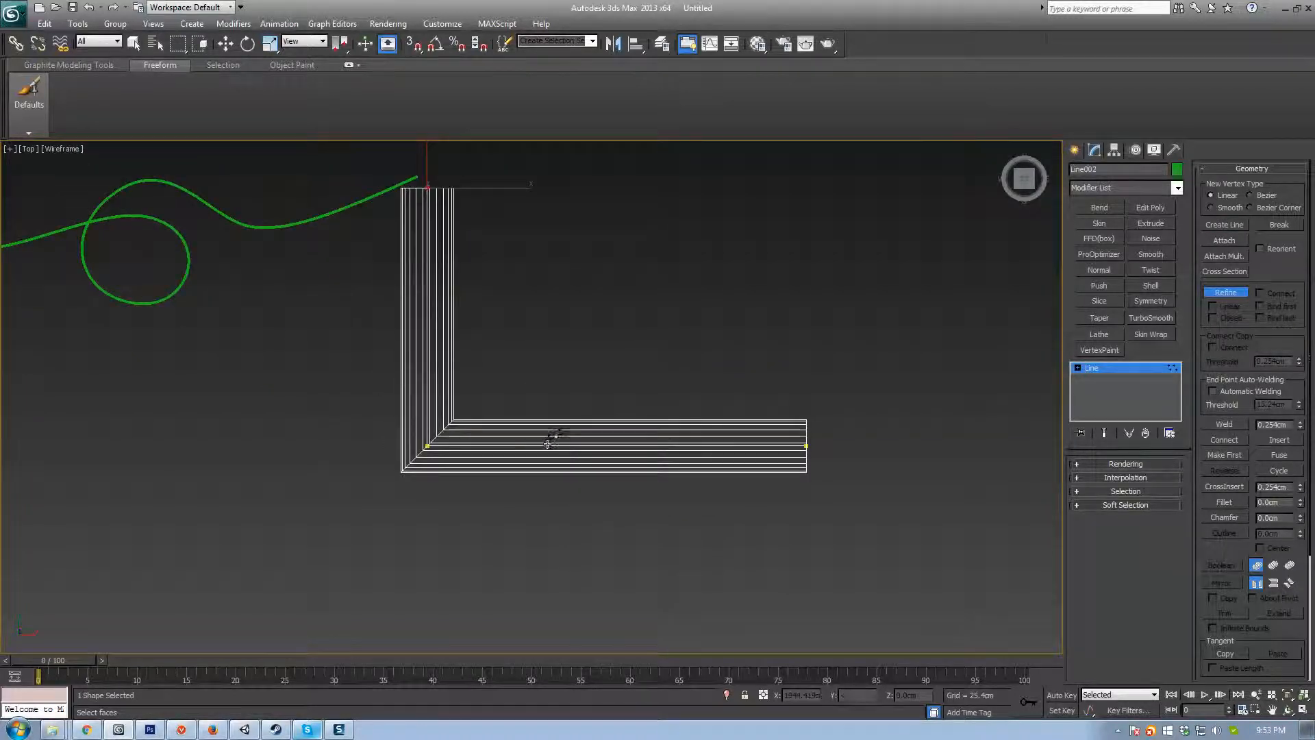
{"action": "left_click", "coordinate": [555, 446]}
{"action": "left_click", "coordinate": [699, 446]}
Step: Move the new vertex nearer the free end up and the one nearer the corner down, and restore shaded display
{"action": "key", "text": "w"}
{"action": "left_click", "coordinate": [700, 446]}
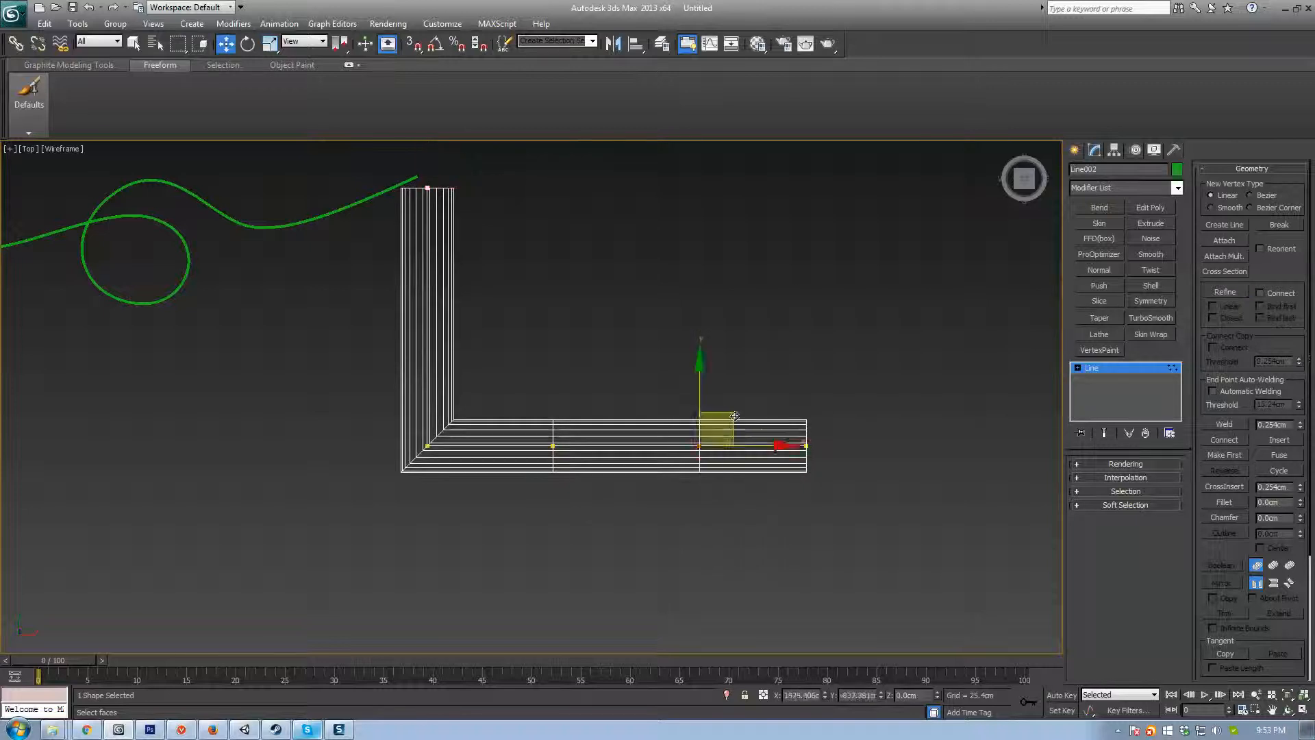
{"action": "left_click_drag", "start_coordinate": [717, 432], "coordinate": [718, 350]}
{"action": "left_click", "coordinate": [554, 446]}
{"action": "left_click_drag", "start_coordinate": [553, 446], "coordinate": [551, 493]}
{"action": "key", "text": "F3"}
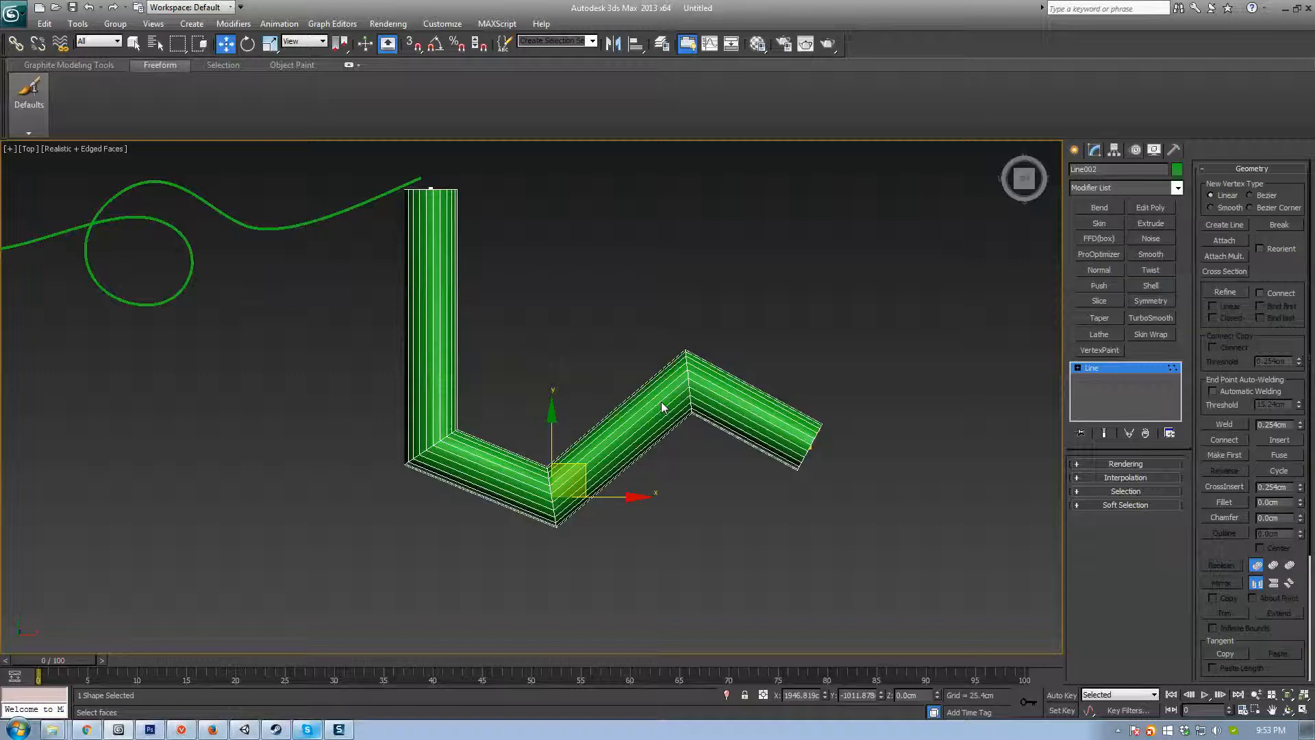
Step: Undo the vertex moves and the two refined vertices on the pipe's horizontal segment
{"action": "left_click_drag", "start_coordinate": [594, 470], "coordinate": [609, 409]}
{"action": "key", "text": "ctrl+z"}
{"action": "key", "text": "ctrl+z"}
{"action": "key", "text": "ctrl+z"}
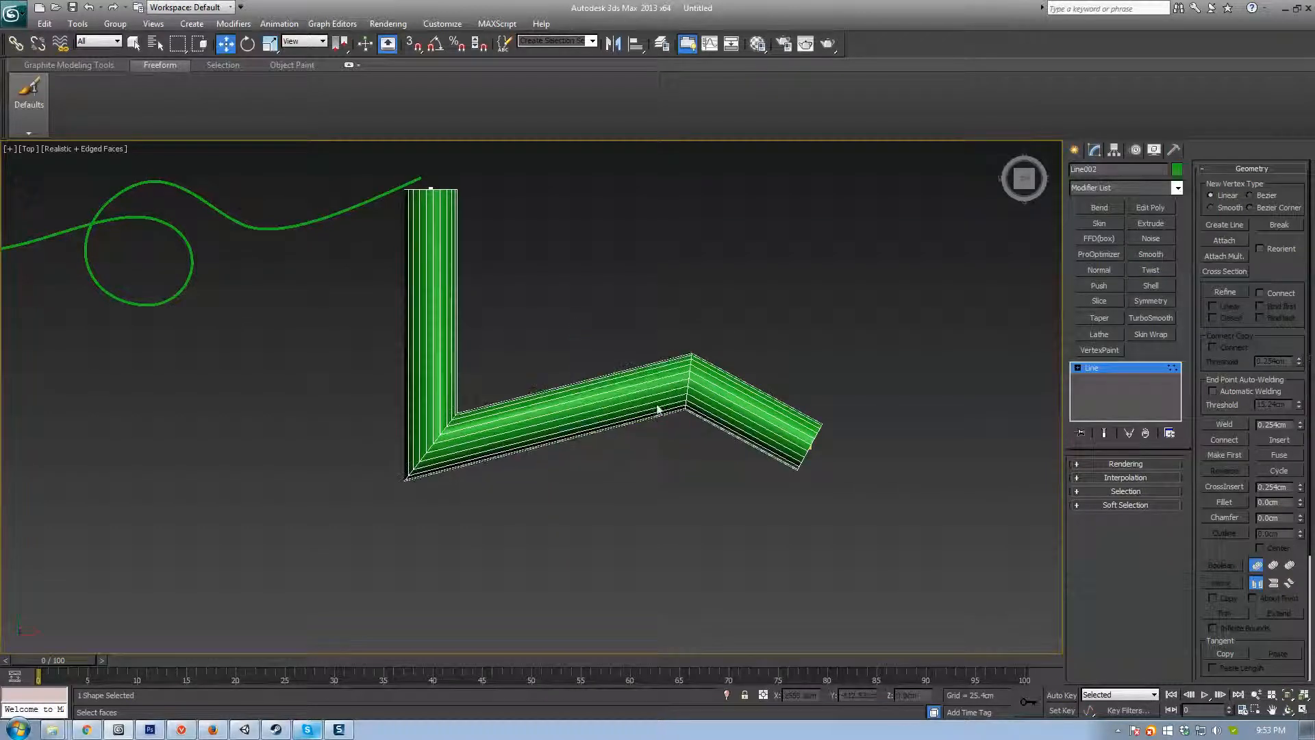
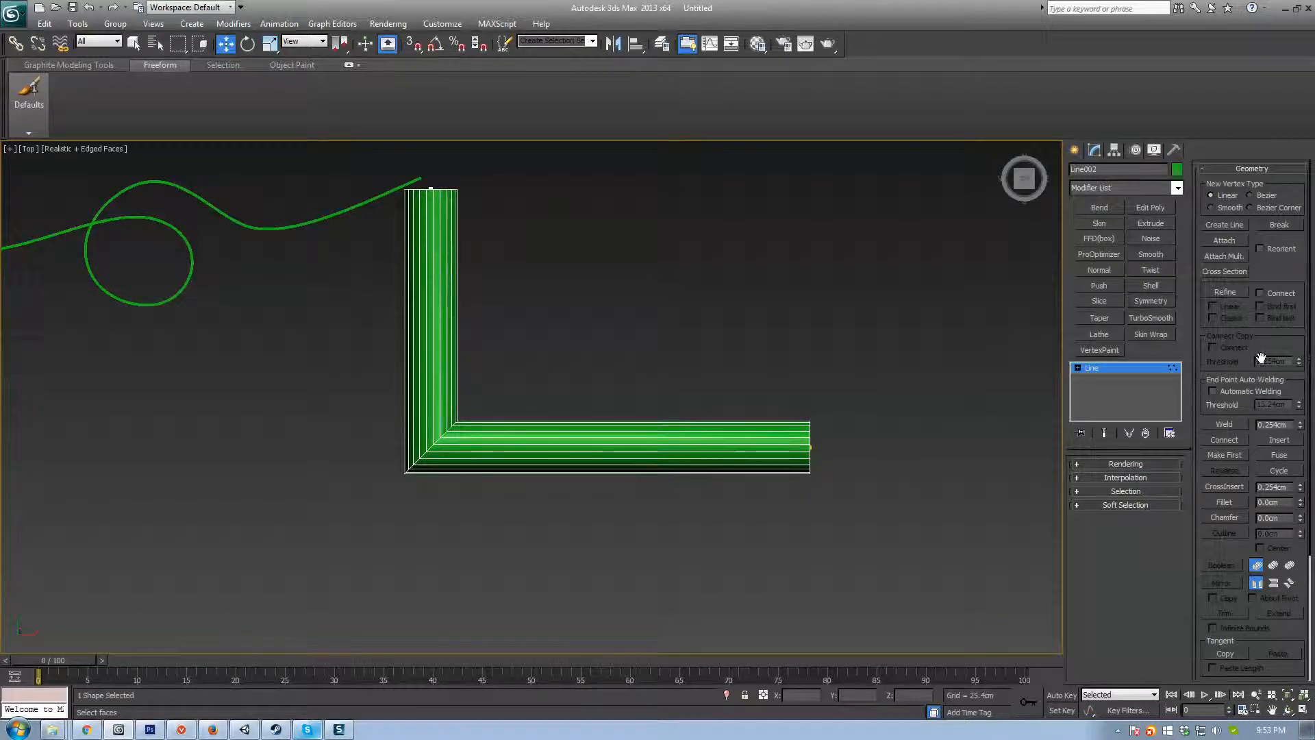
{"action": "scroll", "coordinate": [1263, 348], "scroll_direction": "down", "scroll_amount": 3}
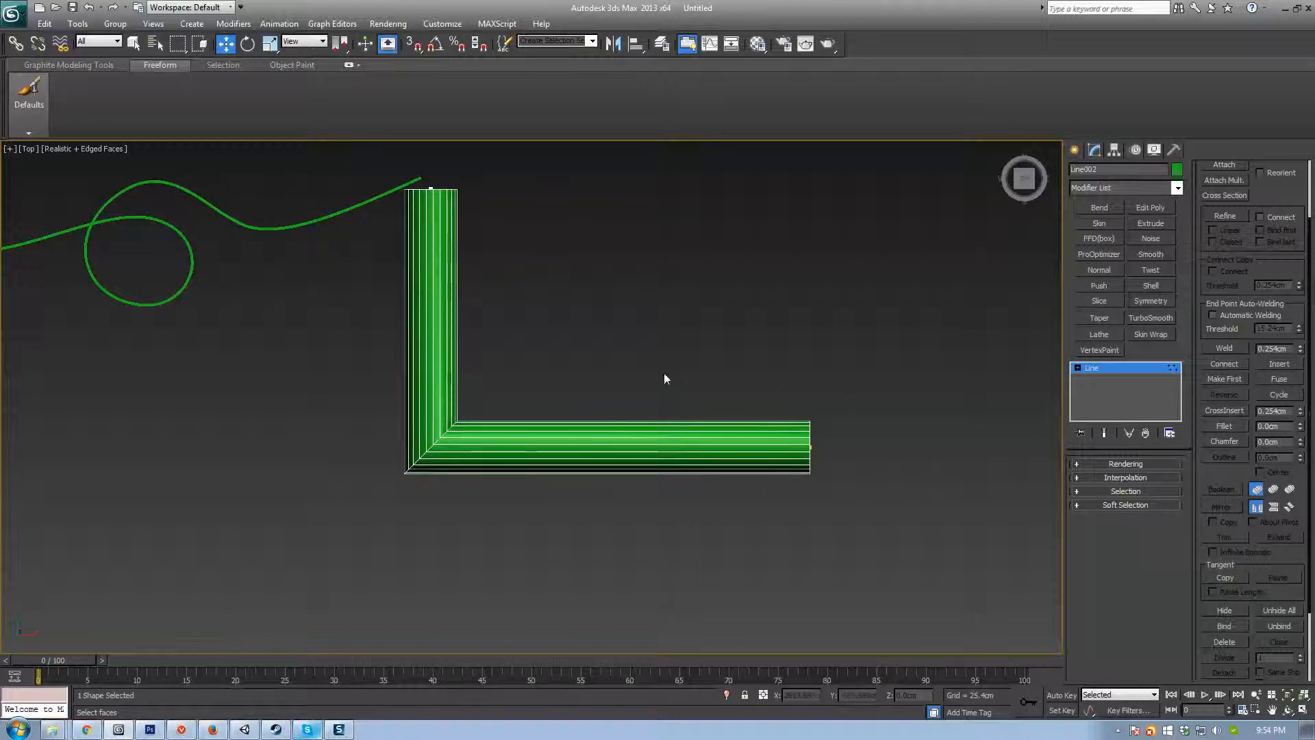
{"action": "middle_click_drag", "start_coordinate": [652, 376], "coordinate": [811, 419]}
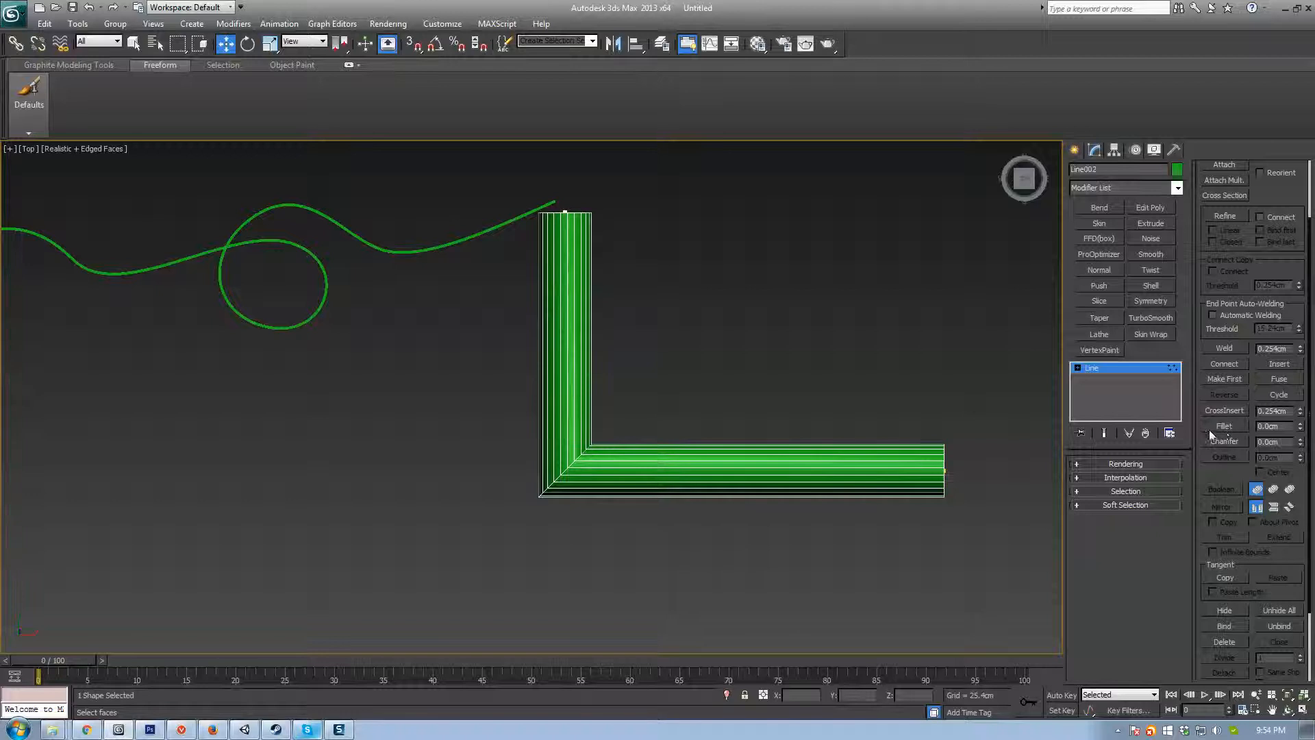
{"action": "scroll", "coordinate": [639, 462], "scroll_direction": "up", "scroll_amount": 3}
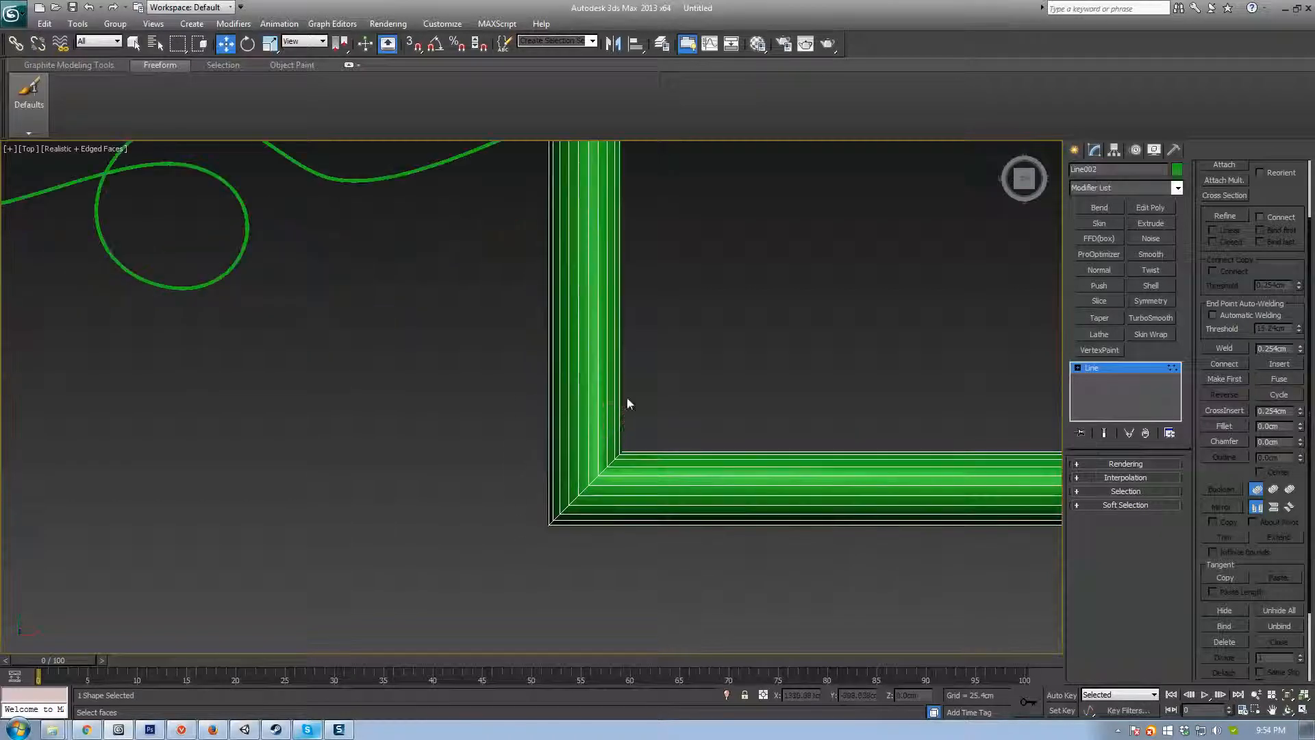
{"action": "middle_click_drag", "start_coordinate": [848, 475], "coordinate": [815, 471]}
{"action": "left_click", "coordinate": [1233, 426]}
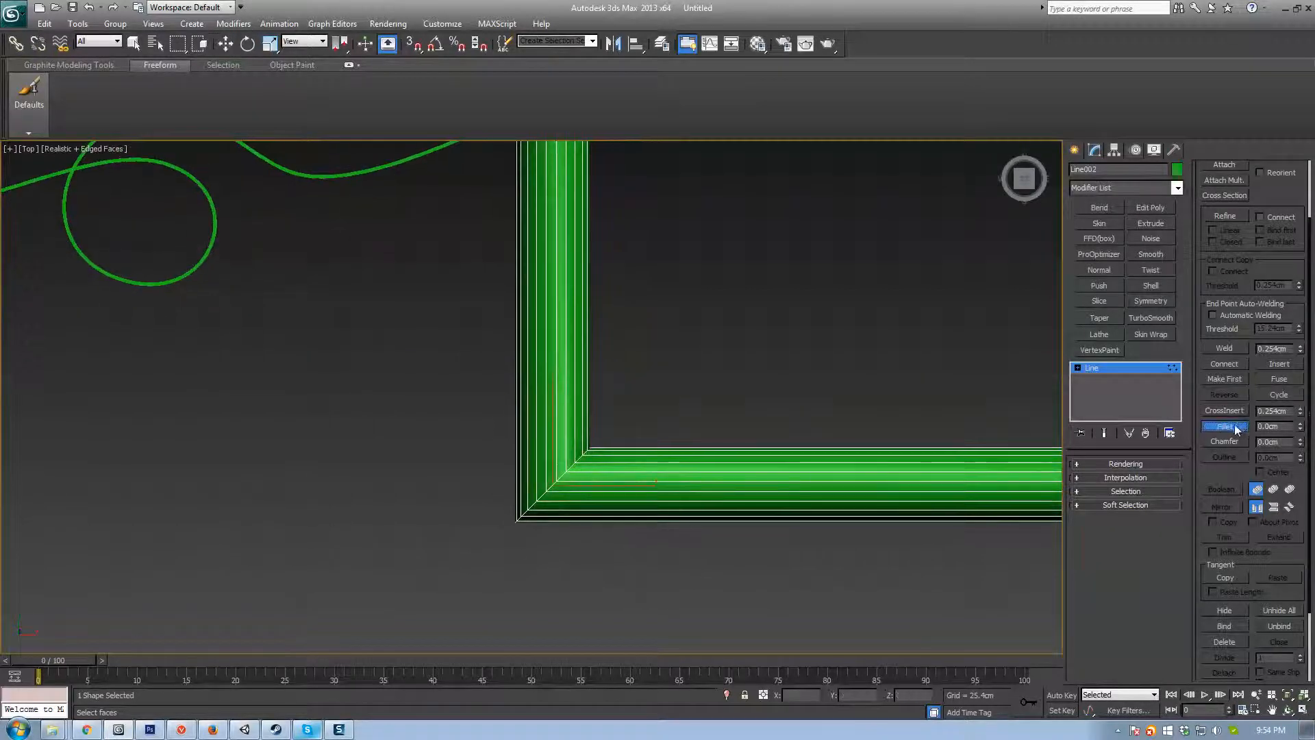
{"action": "left_click", "coordinate": [1231, 425]}
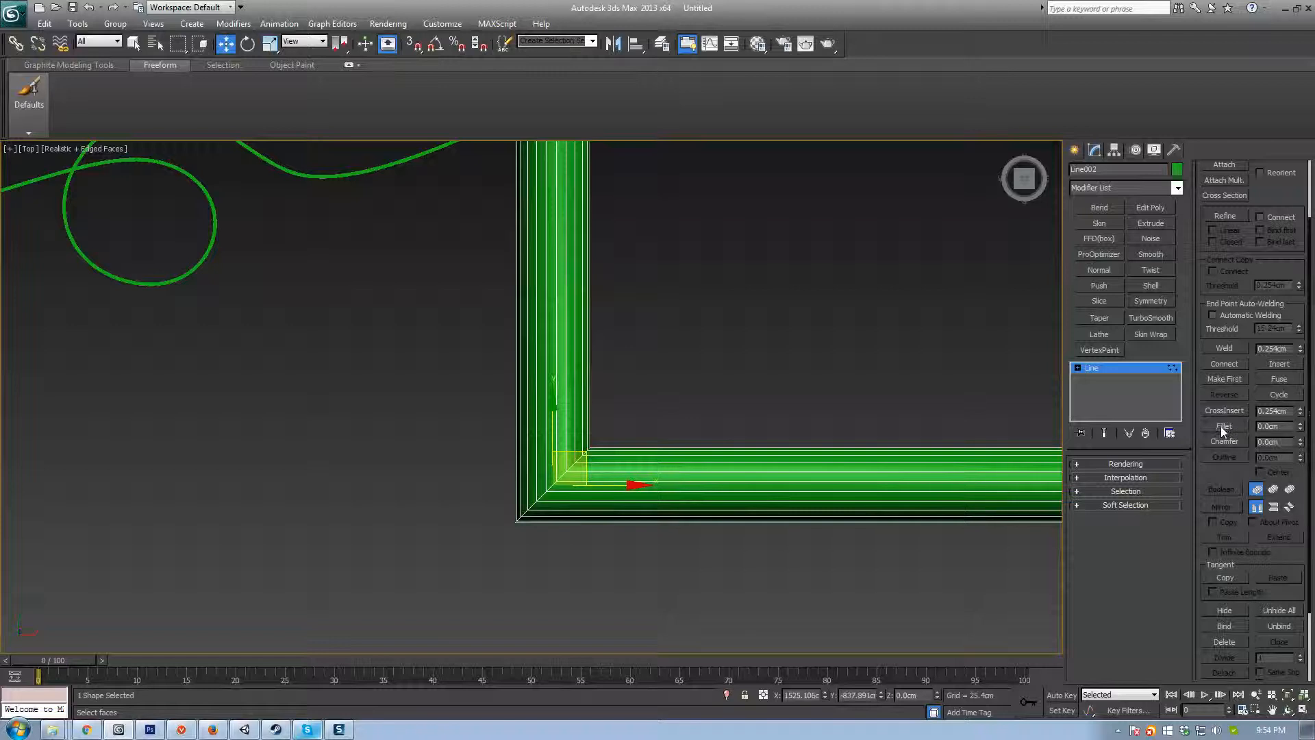
Step: Try Chamfer on the corner vertex of the L-shaped pipe in two different drawn sizes, undoing each one
{"action": "left_click", "coordinate": [1224, 441]}
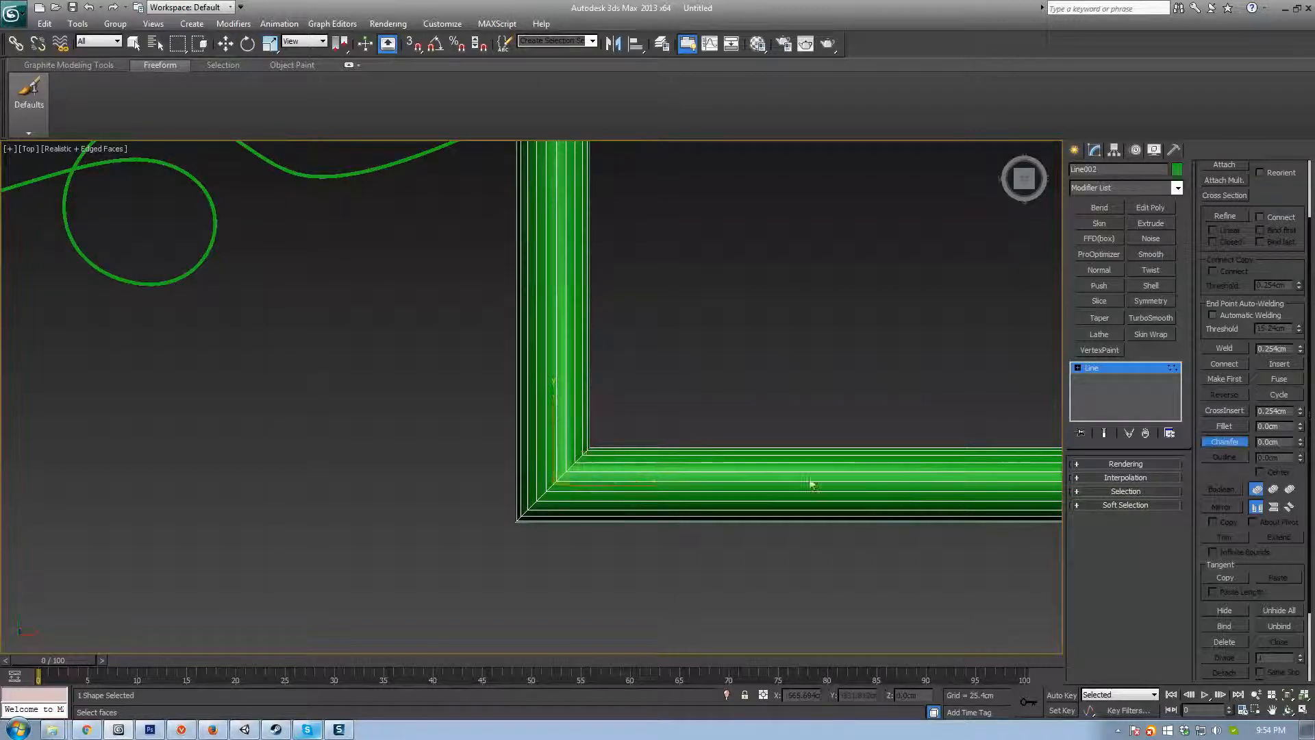
{"action": "scroll", "coordinate": [811, 479], "scroll_direction": "down", "scroll_amount": 2}
{"action": "key", "text": "F3"}
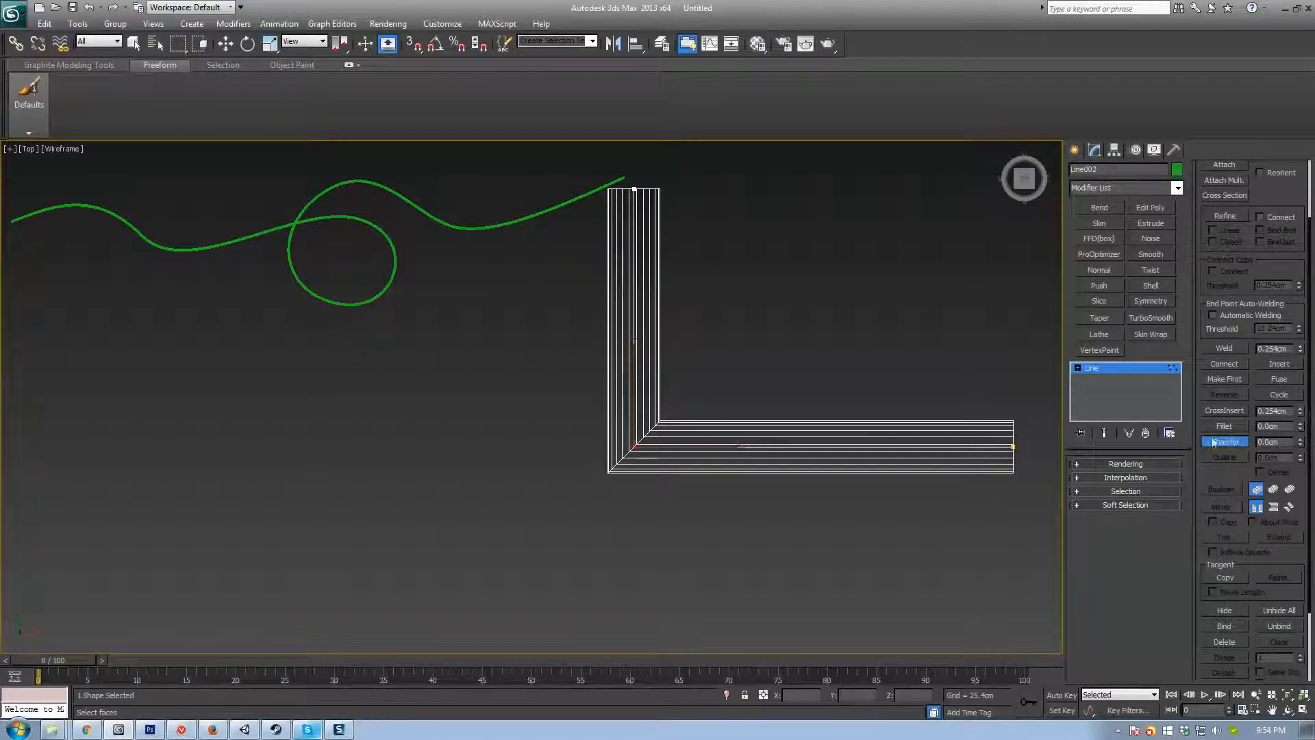
{"action": "key", "text": "F3"}
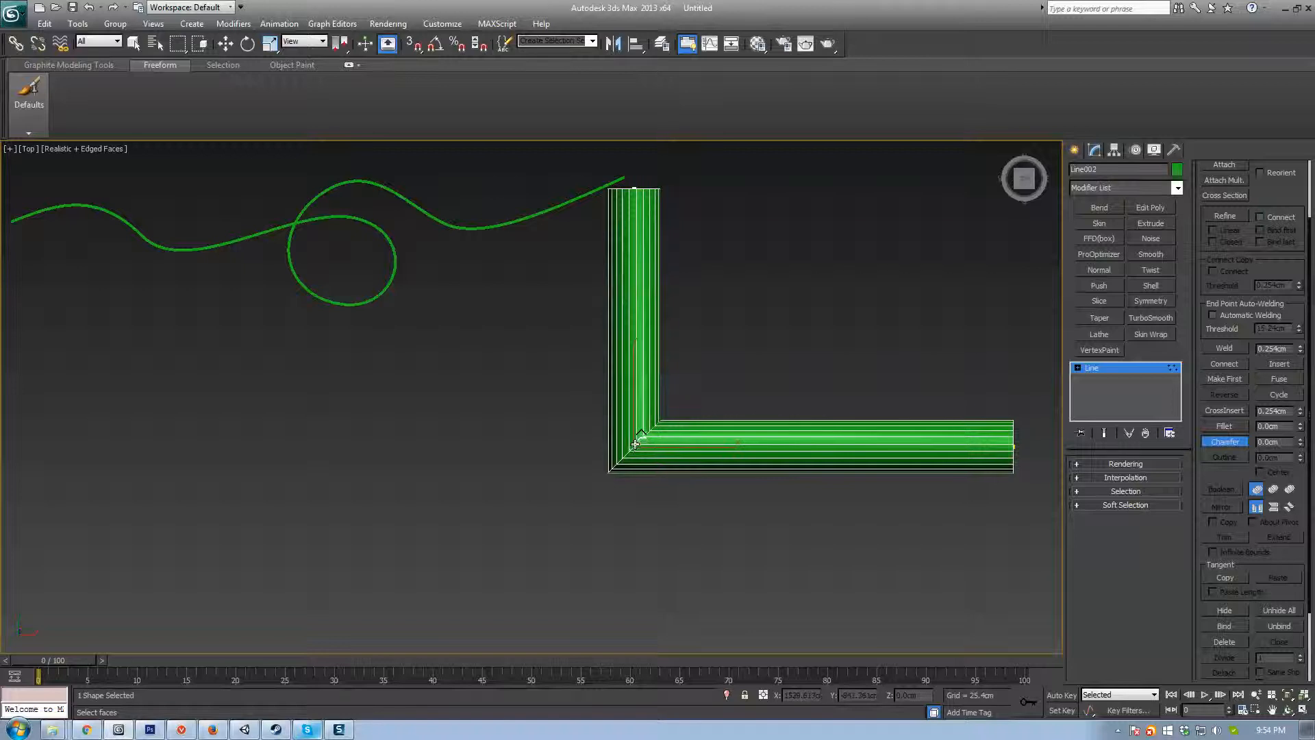
{"action": "left_click_drag", "start_coordinate": [636, 444], "coordinate": [686, 335]}
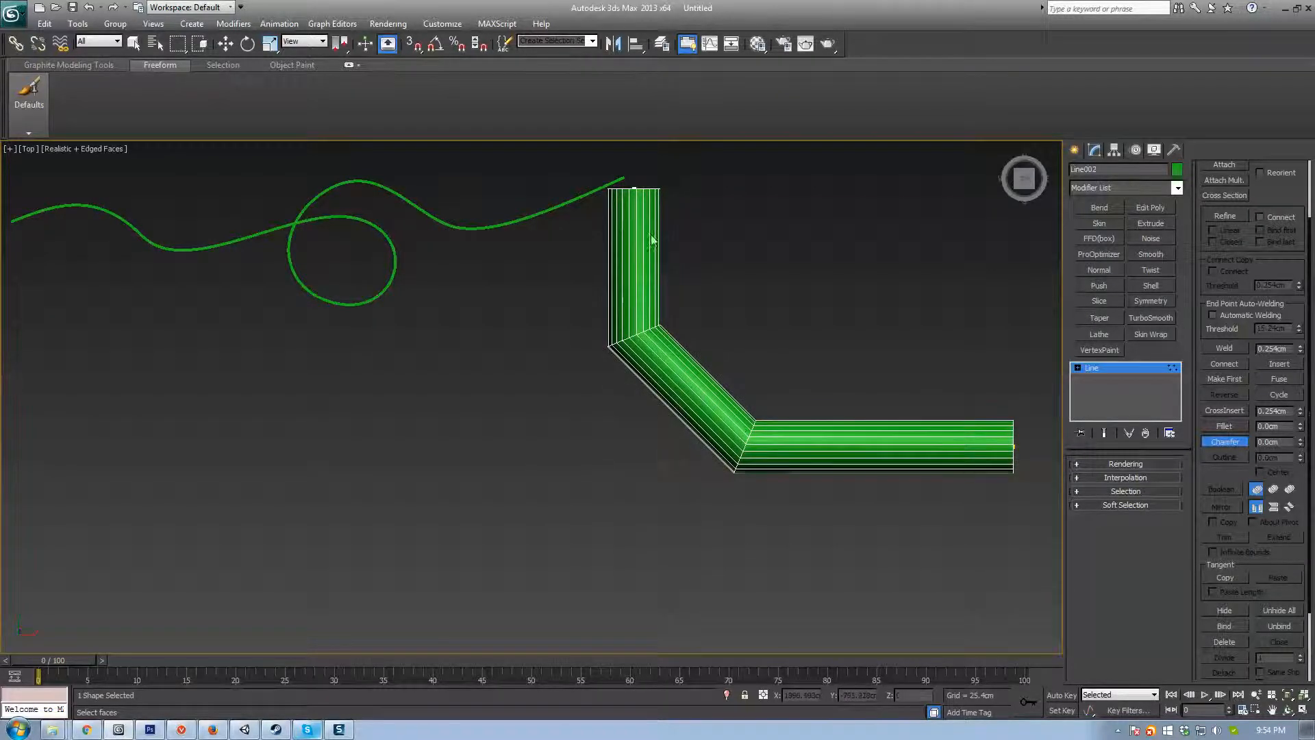
{"action": "key", "text": "ctrl+z"}
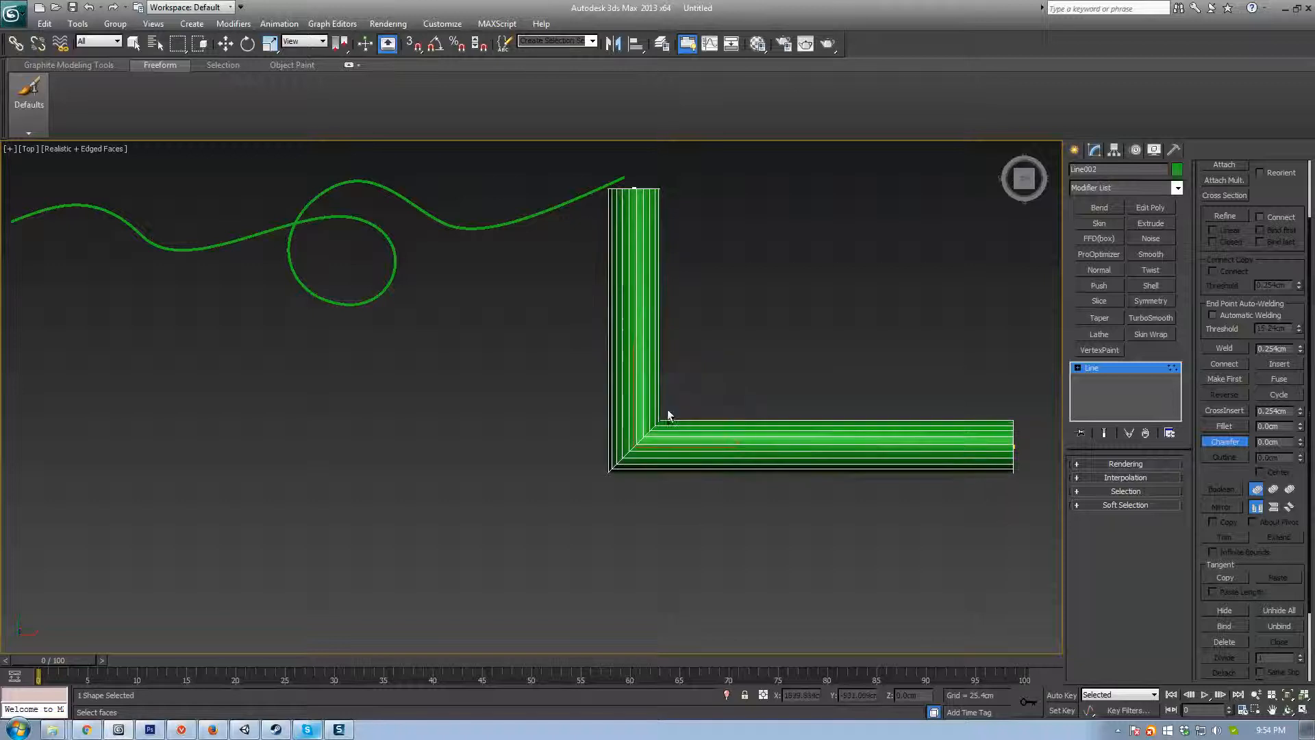
{"action": "left_click_drag", "start_coordinate": [634, 442], "coordinate": [828, 401]}
{"action": "key", "text": "ctrl+z"}
{"action": "key", "text": "ctrl+z"}
Step: Try a large Fillet on the pipe's corner vertex and turn off the edged faces display to inspect the bend
{"action": "left_click", "coordinate": [1224, 426]}
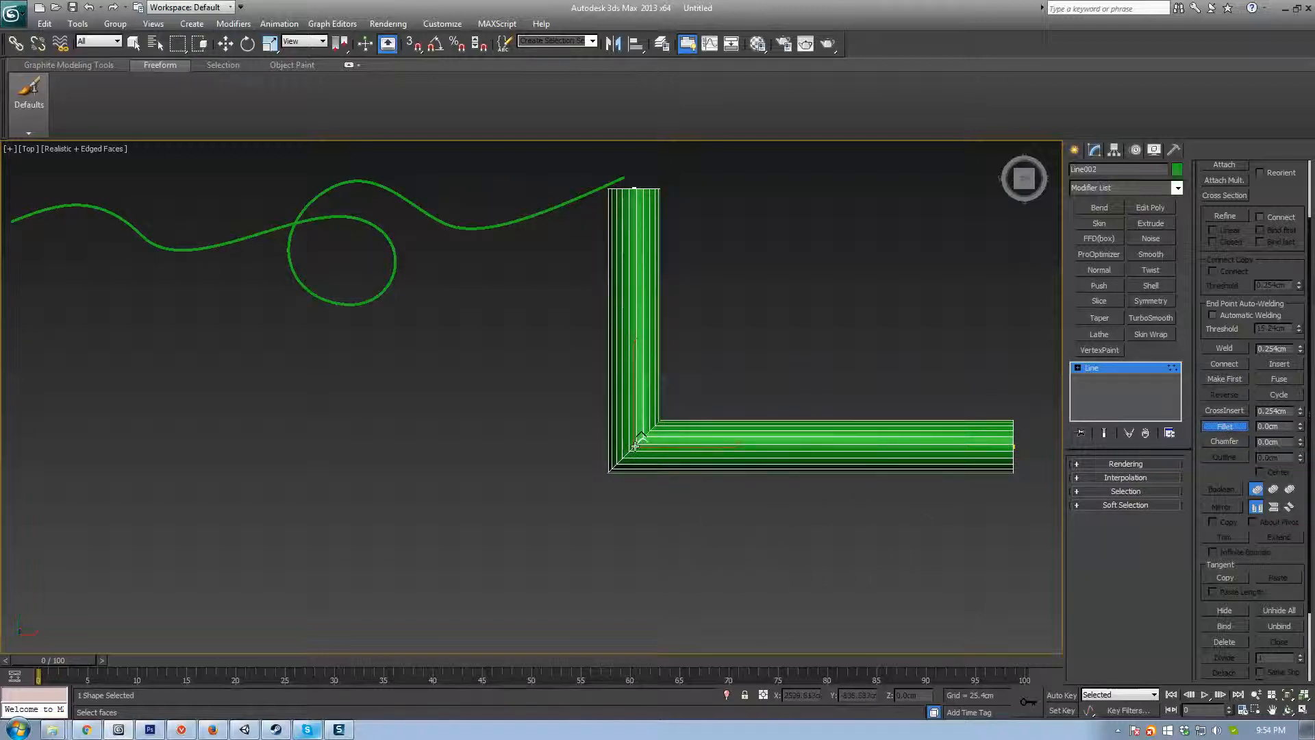
{"action": "left_click_drag", "start_coordinate": [635, 447], "coordinate": [690, 320]}
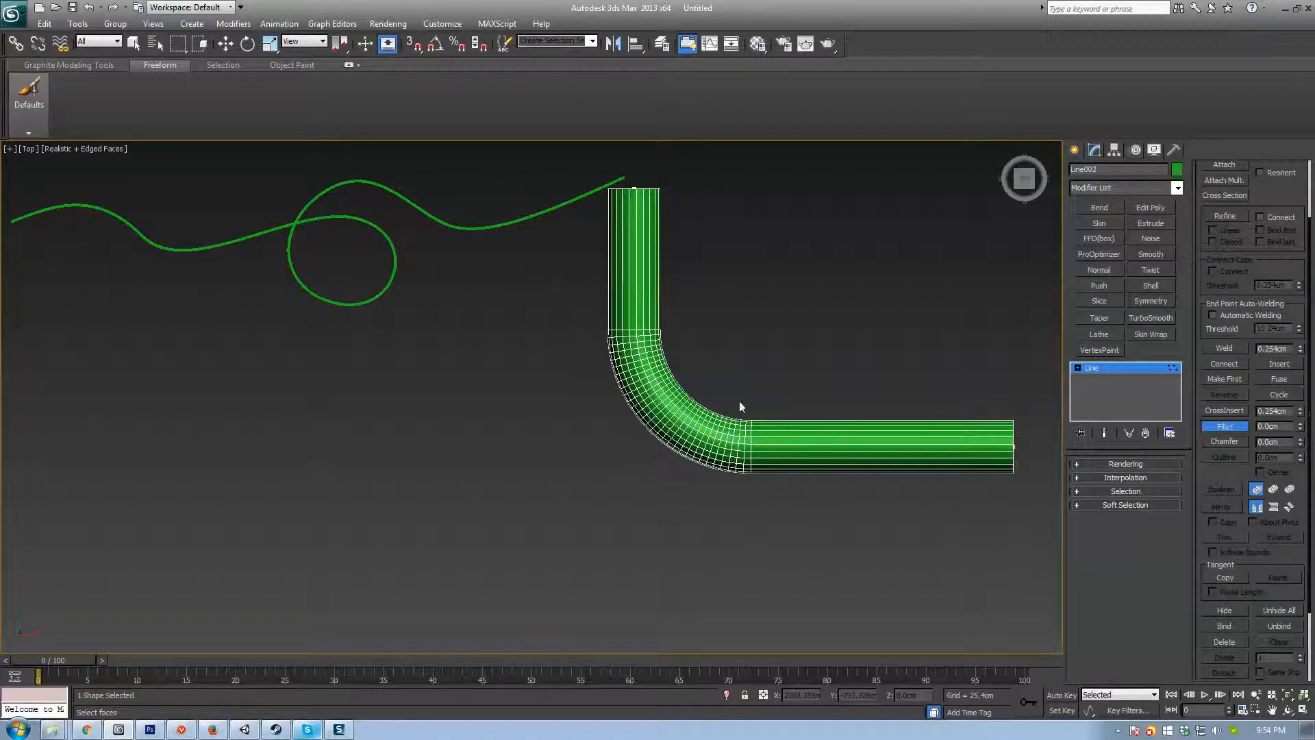
{"action": "mouse_move", "coordinate": [737, 409]}
{"action": "middle_mouse_down", "text": "alt"}
{"action": "mouse_move", "coordinate": [651, 329]}
{"action": "mouse_move", "coordinate": [772, 335]}
{"action": "mouse_move", "coordinate": [779, 403]}
{"action": "mouse_move", "coordinate": [796, 414]}
{"action": "mouse_move", "coordinate": [671, 462]}
{"action": "middle_mouse_up", "text": "alt"}
{"action": "scroll", "coordinate": [795, 415], "scroll_direction": "up", "scroll_amount": 2}
{"action": "scroll", "coordinate": [763, 452], "scroll_direction": "down", "scroll_amount": 2}
{"action": "key", "text": "F4"}
{"action": "mouse_move", "coordinate": [766, 446]}
{"action": "middle_mouse_down", "text": "alt"}
{"action": "mouse_move", "coordinate": [619, 479]}
{"action": "mouse_move", "coordinate": [679, 408]}
{"action": "mouse_move", "coordinate": [814, 435]}
{"action": "mouse_move", "coordinate": [758, 446]}
{"action": "mouse_move", "coordinate": [630, 427]}
{"action": "mouse_move", "coordinate": [793, 446]}
{"action": "middle_mouse_up", "text": "alt"}
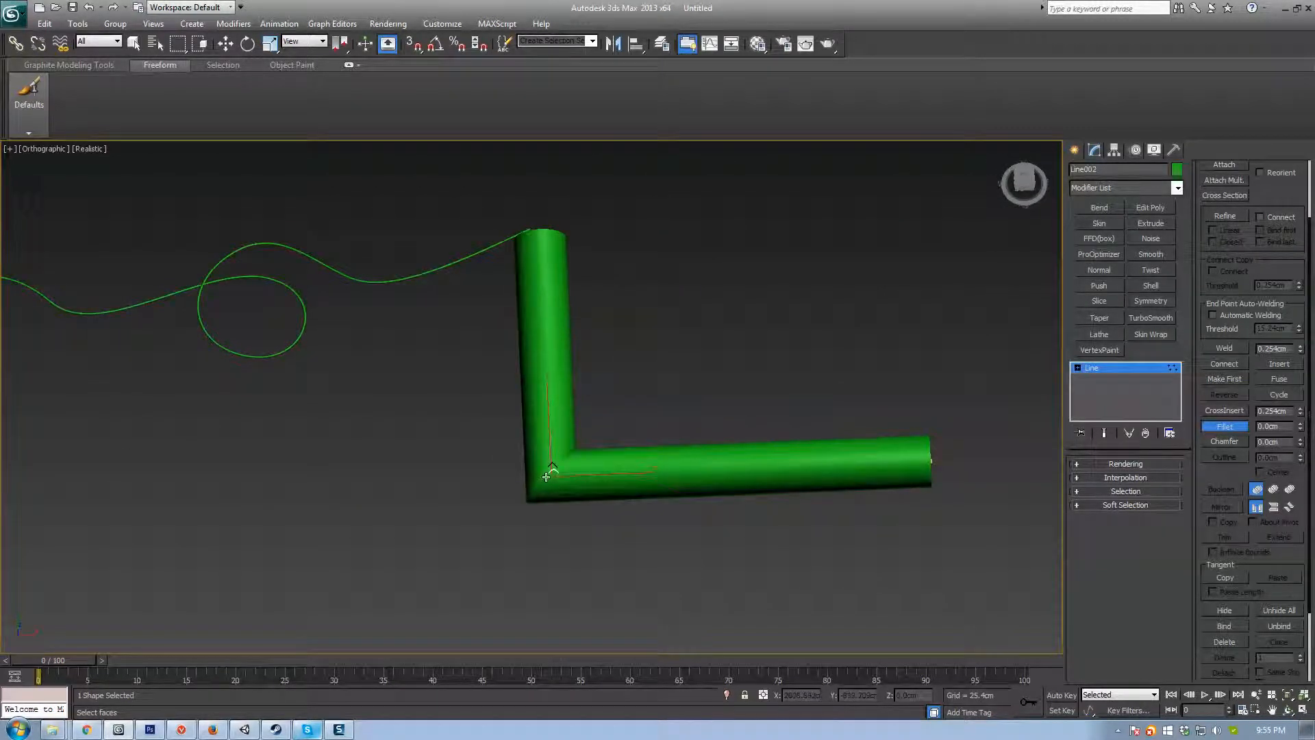
Step: Try a small Fillet on the pipe's corner vertex directly in the viewport, inspect the bend and undo it
{"action": "left_click_drag", "start_coordinate": [546, 476], "coordinate": [552, 434]}
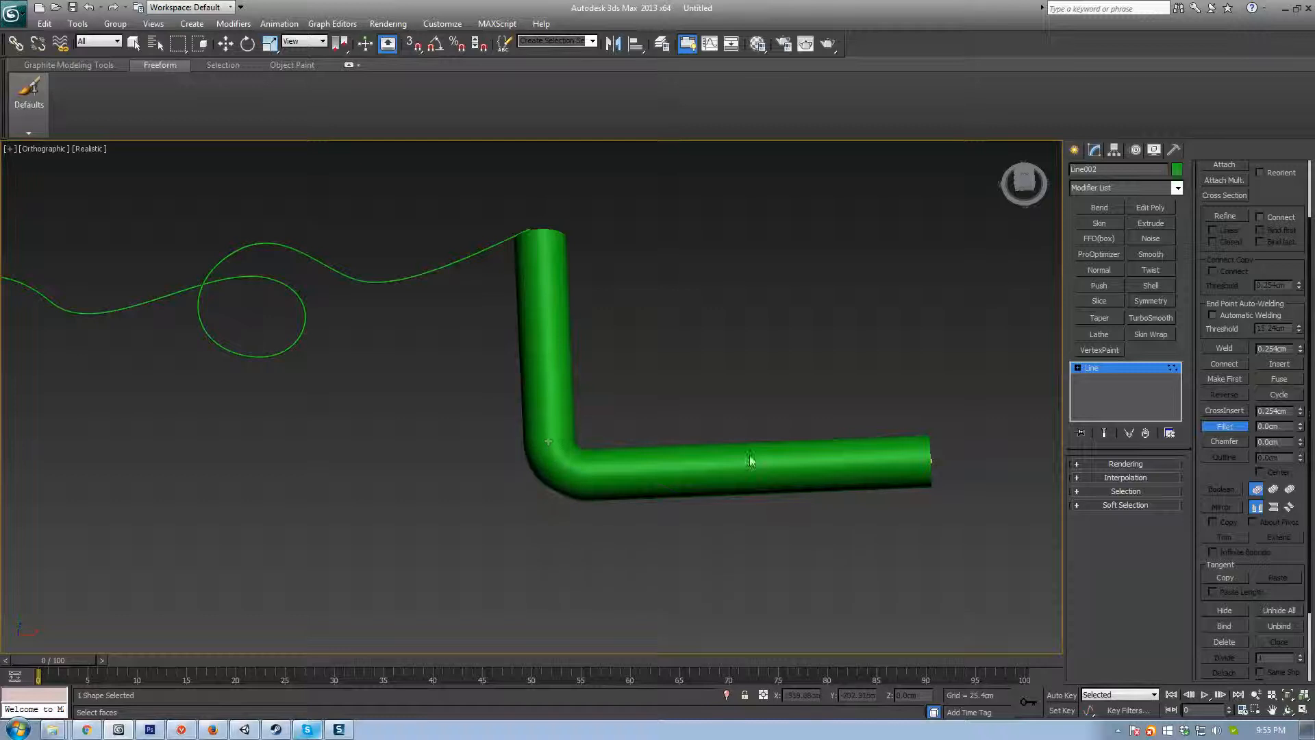
{"action": "middle_click_drag", "start_coordinate": [751, 461], "coordinate": [568, 473], "text": "alt"}
{"action": "key", "text": "ctrl+z"}
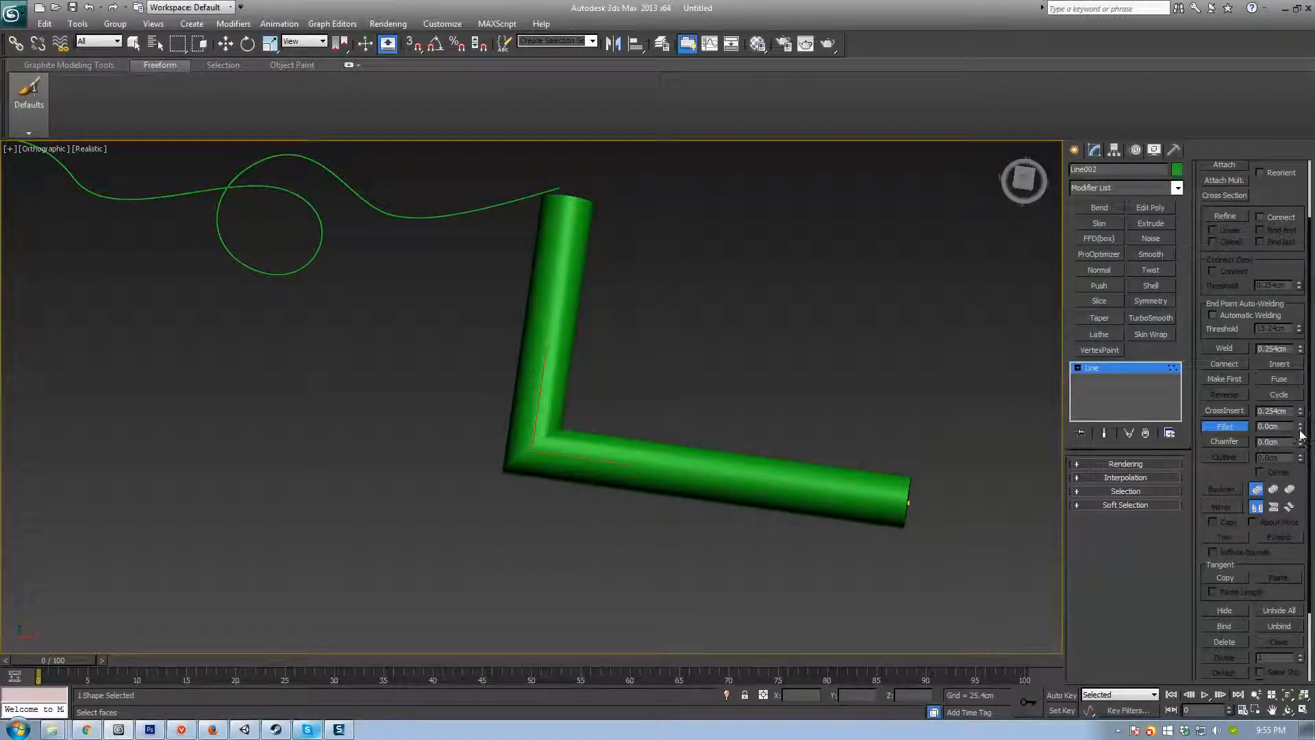
Step: Try a wide rounding of the pipe's corner by raising the Fillet amount, undo it and leave the Fillet command
{"action": "mouse_move", "coordinate": [1302, 435]}
{"action": "left_mouse_down"}
{"action": "mouse_move", "coordinate": [1298, 206]}
{"action": "mouse_move", "coordinate": [1298, 731]}
{"action": "mouse_move", "coordinate": [1301, 421]}
{"action": "left_mouse_up"}
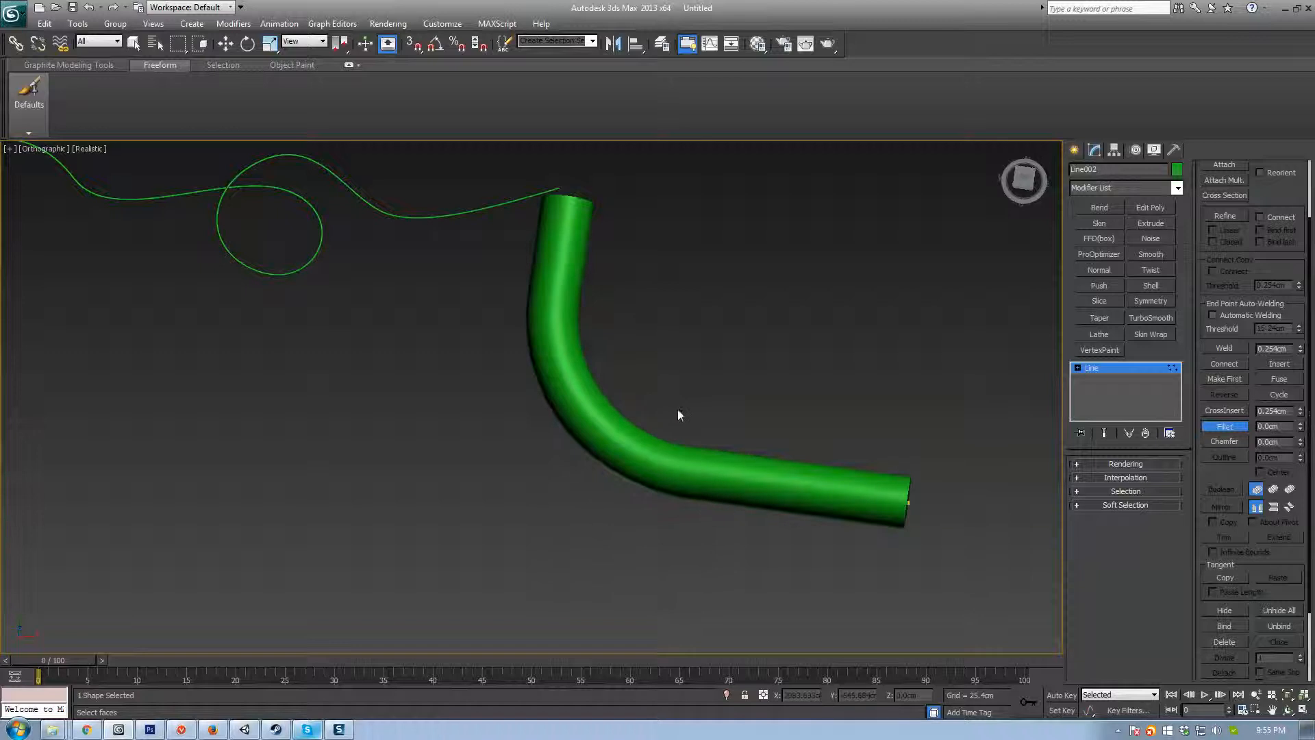
{"action": "key", "text": "ctrl+z"}
{"action": "middle_click_drag", "start_coordinate": [701, 496], "coordinate": [671, 370], "text": "alt"}
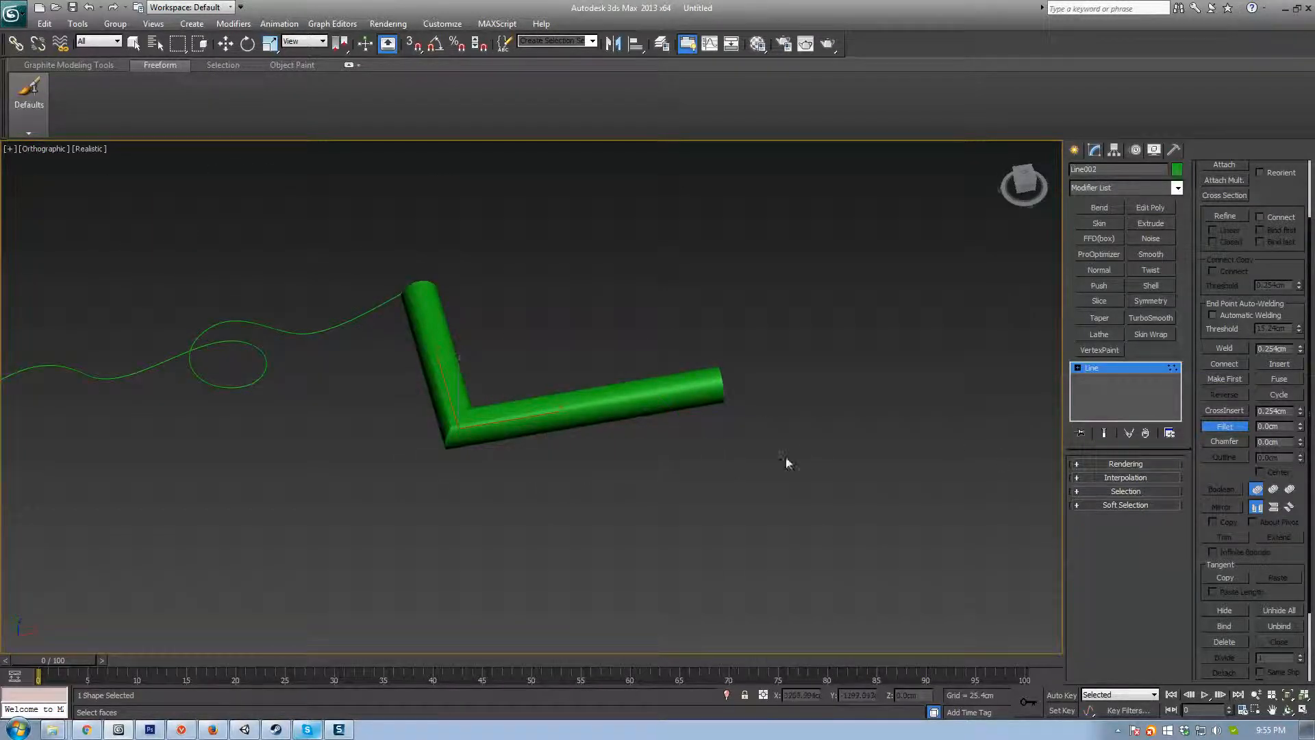
{"action": "middle_click_drag", "start_coordinate": [709, 448], "coordinate": [550, 496], "text": "alt"}
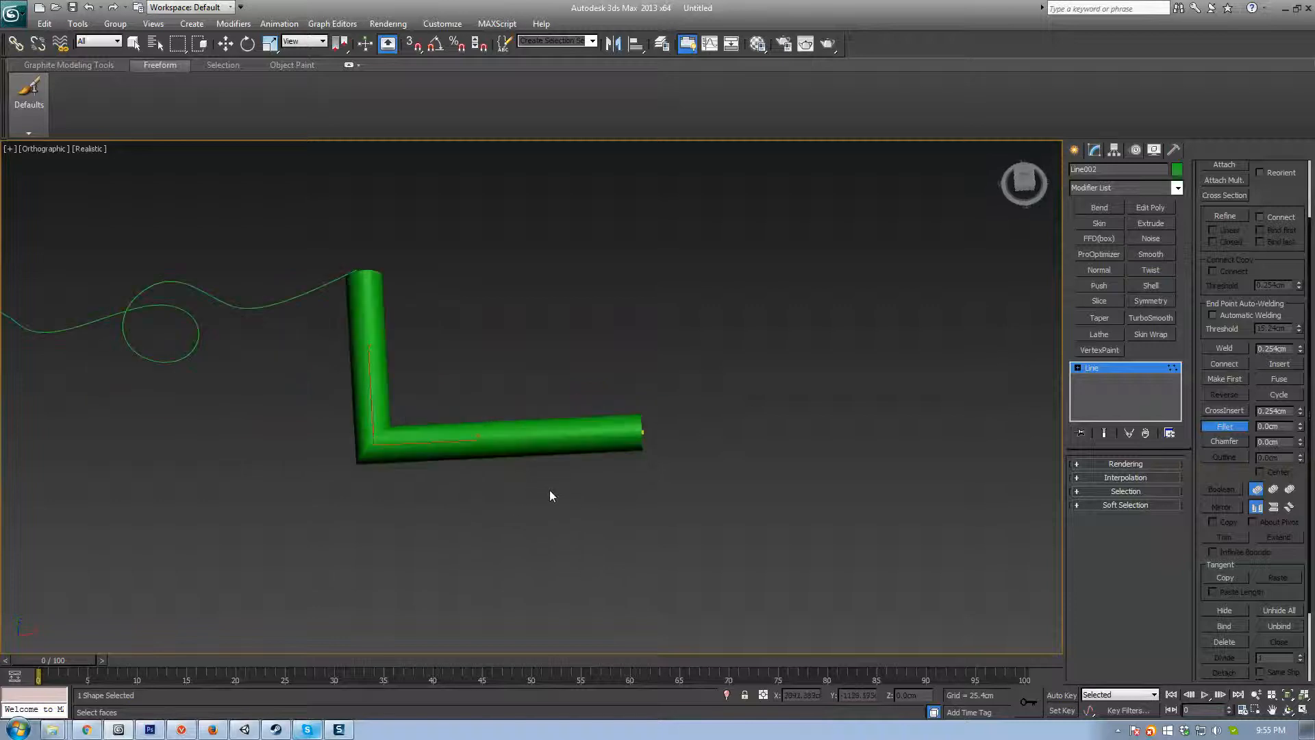
{"action": "left_click", "coordinate": [1223, 427]}
Step: Draw a Rectangle spline about 467 cm long and 1166 cm wide beside the upright part of the L-shaped pipe
{"action": "left_click", "coordinate": [1075, 150]}
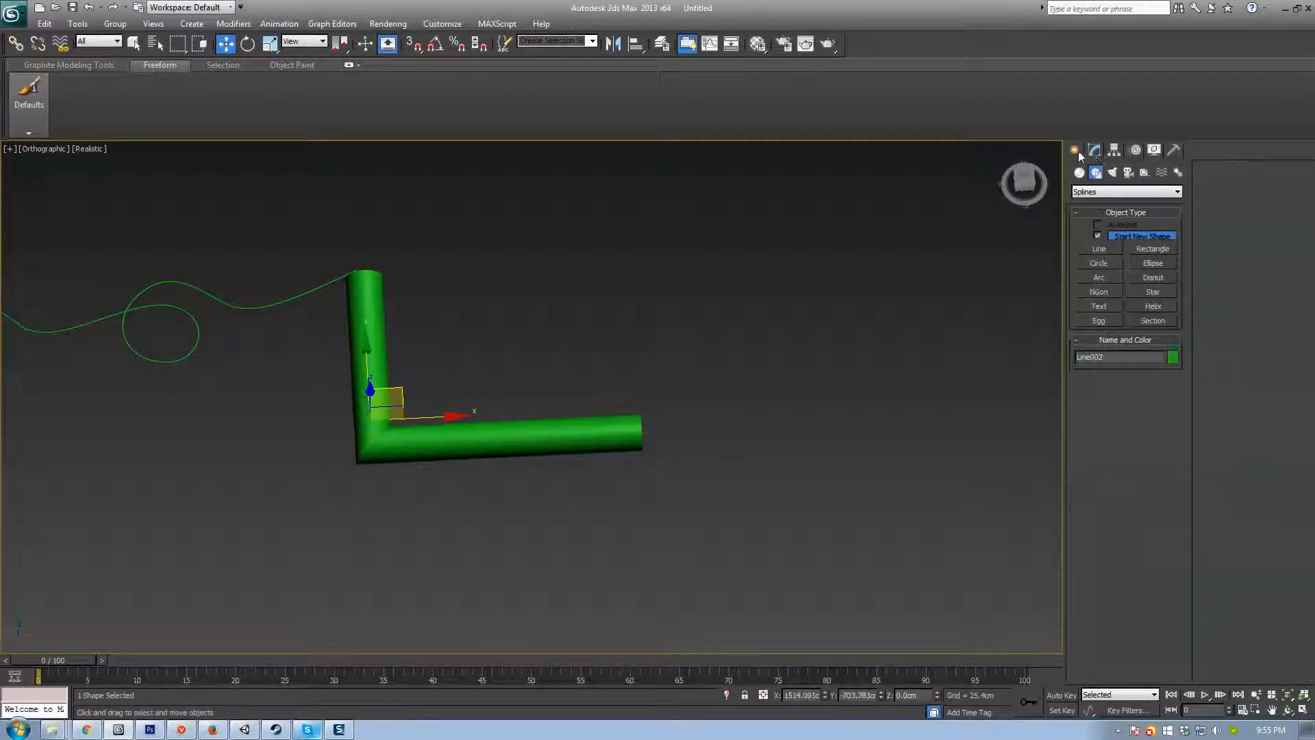
{"action": "left_click", "coordinate": [1094, 150]}
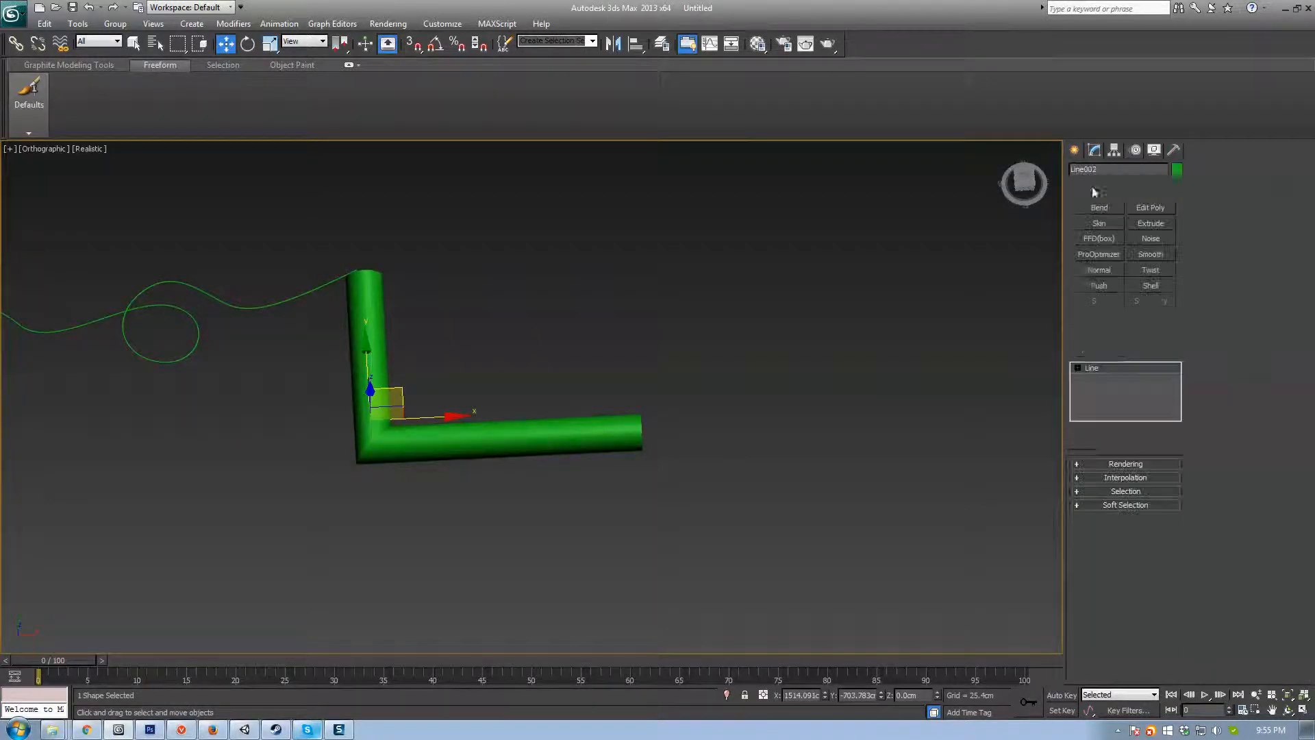
{"action": "left_click", "coordinate": [1076, 151]}
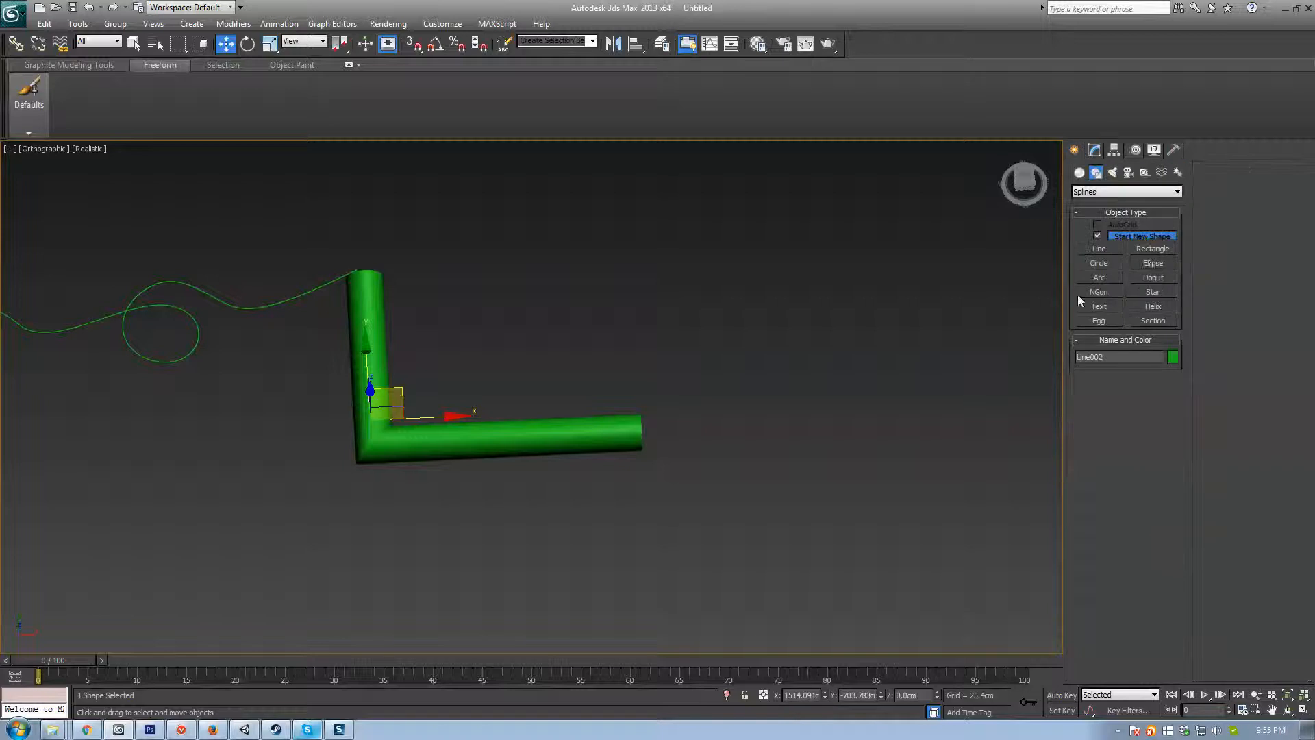
{"action": "left_click", "coordinate": [1146, 249]}
{"action": "left_click_drag", "start_coordinate": [552, 248], "coordinate": [794, 337]}
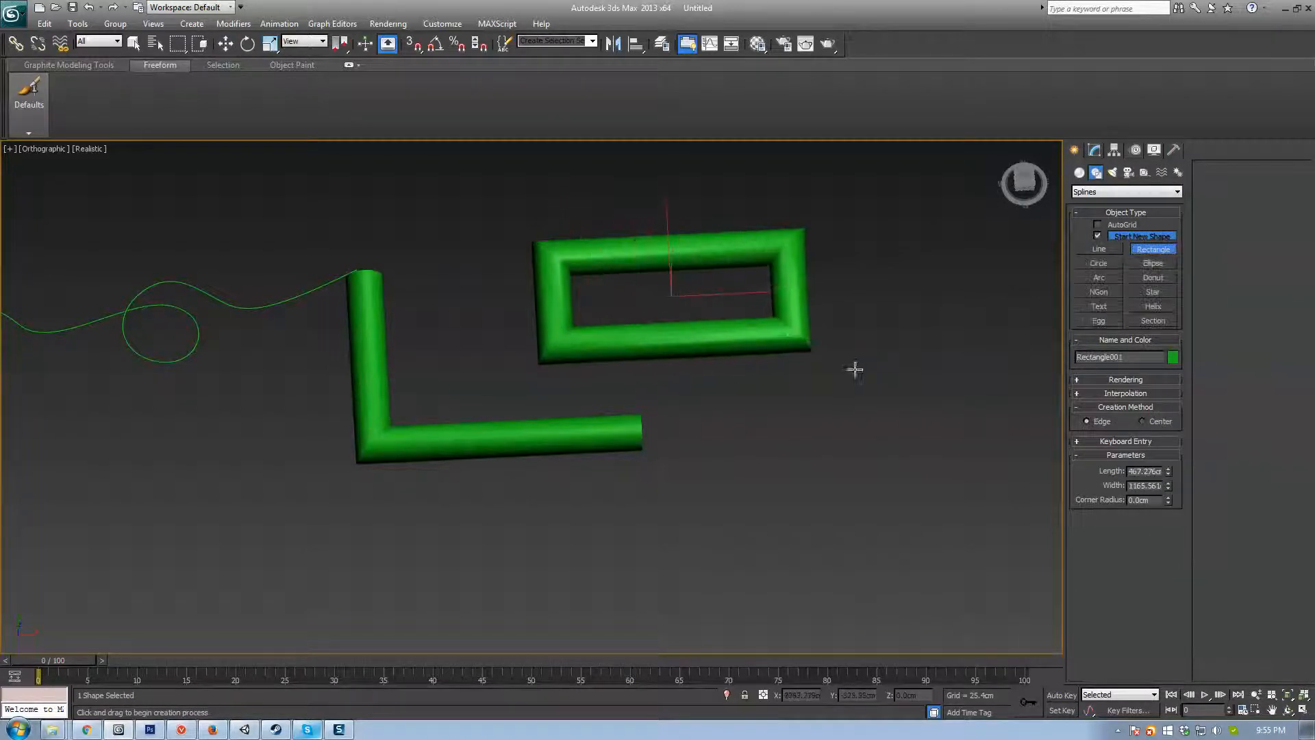
Step: Draw an outlined Egg spline about 532 cm long and 355 cm wide beside the rectangle, and delete it
{"action": "left_click", "coordinate": [1098, 321]}
{"action": "middle_click_drag", "start_coordinate": [758, 422], "coordinate": [649, 394]}
{"action": "scroll", "coordinate": [649, 394], "scroll_direction": "down", "scroll_amount": 2}
{"action": "left_click_drag", "start_coordinate": [764, 382], "coordinate": [849, 340]}
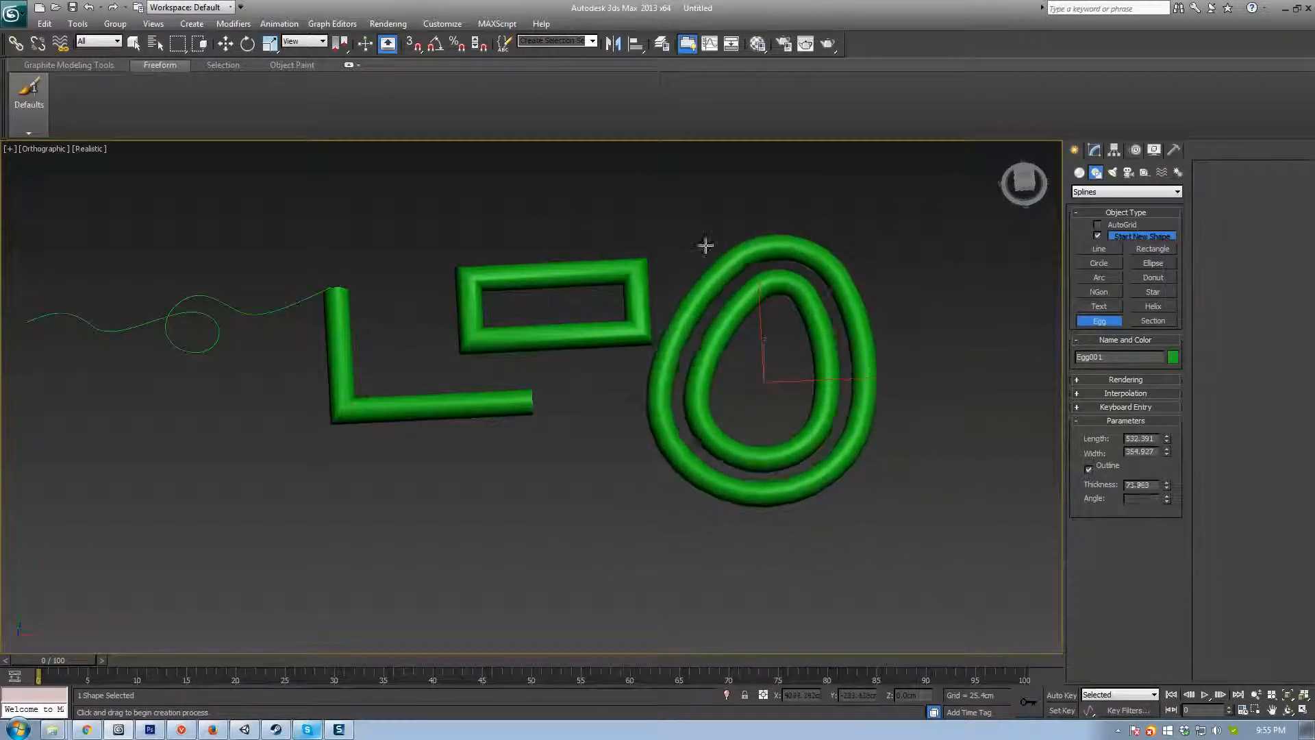
{"action": "left_click", "coordinate": [639, 297]}
{"action": "middle_click_drag", "start_coordinate": [830, 463], "coordinate": [807, 484]}
{"action": "key", "text": "Delete"}
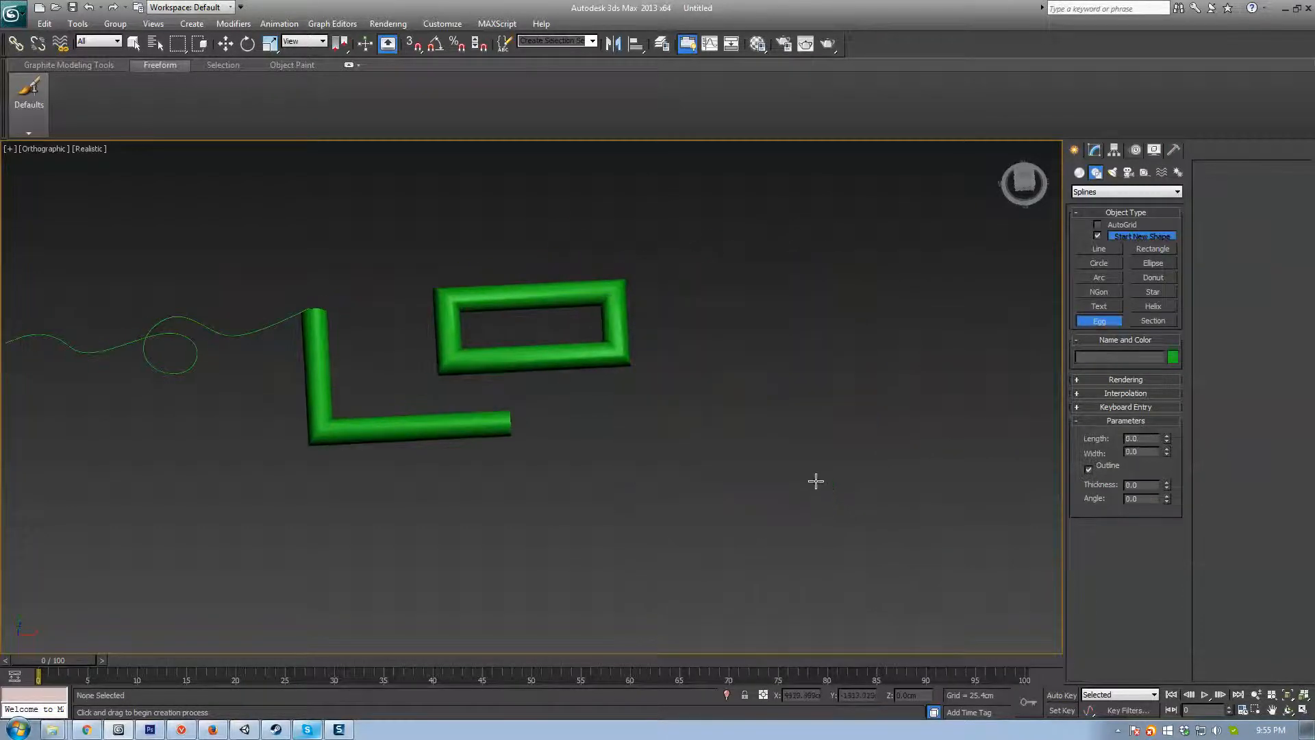
Step: Delete the rectangle, the L-shaped pipe and the looping cable spline to empty the scene
{"action": "middle_click_drag", "start_coordinate": [626, 414], "coordinate": [702, 425]}
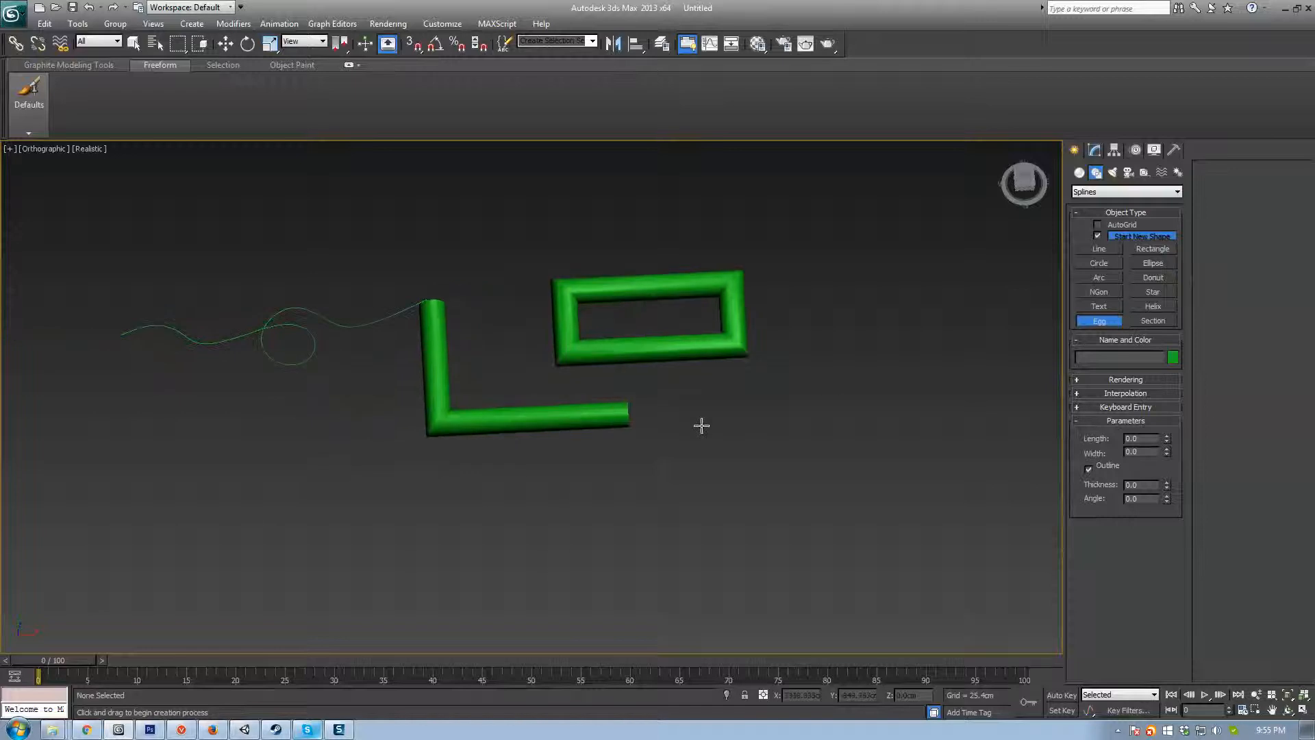
{"action": "key", "text": "w"}
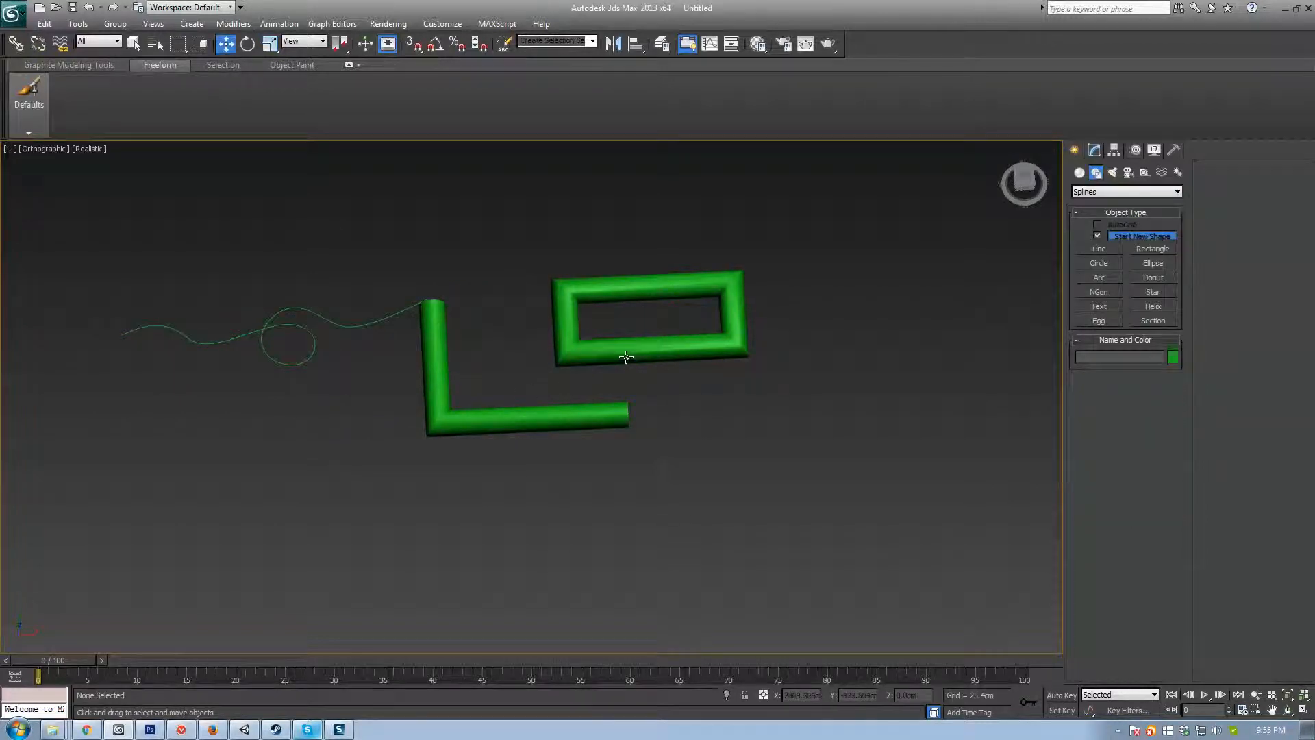
{"action": "left_click", "coordinate": [630, 326]}
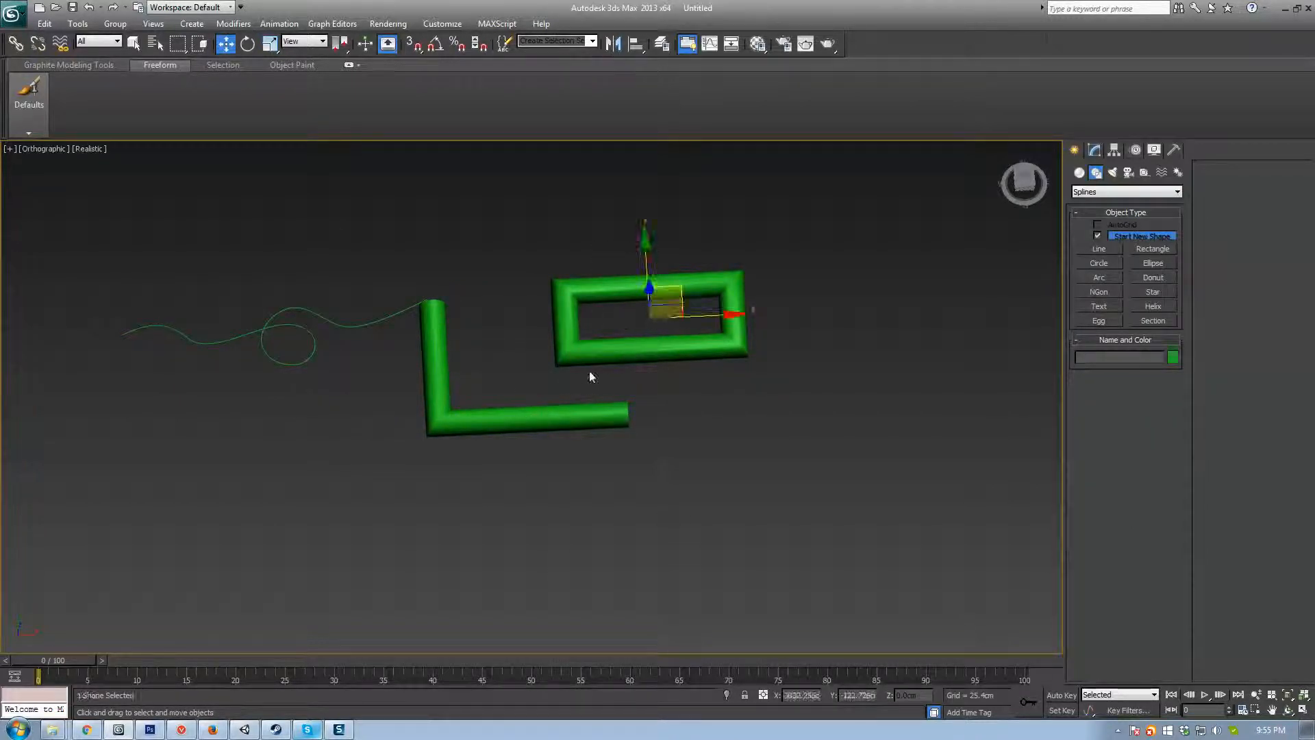
{"action": "key", "text": "Delete"}
{"action": "left_click_drag", "start_coordinate": [466, 454], "coordinate": [466, 454]}
{"action": "key", "text": "Delete"}
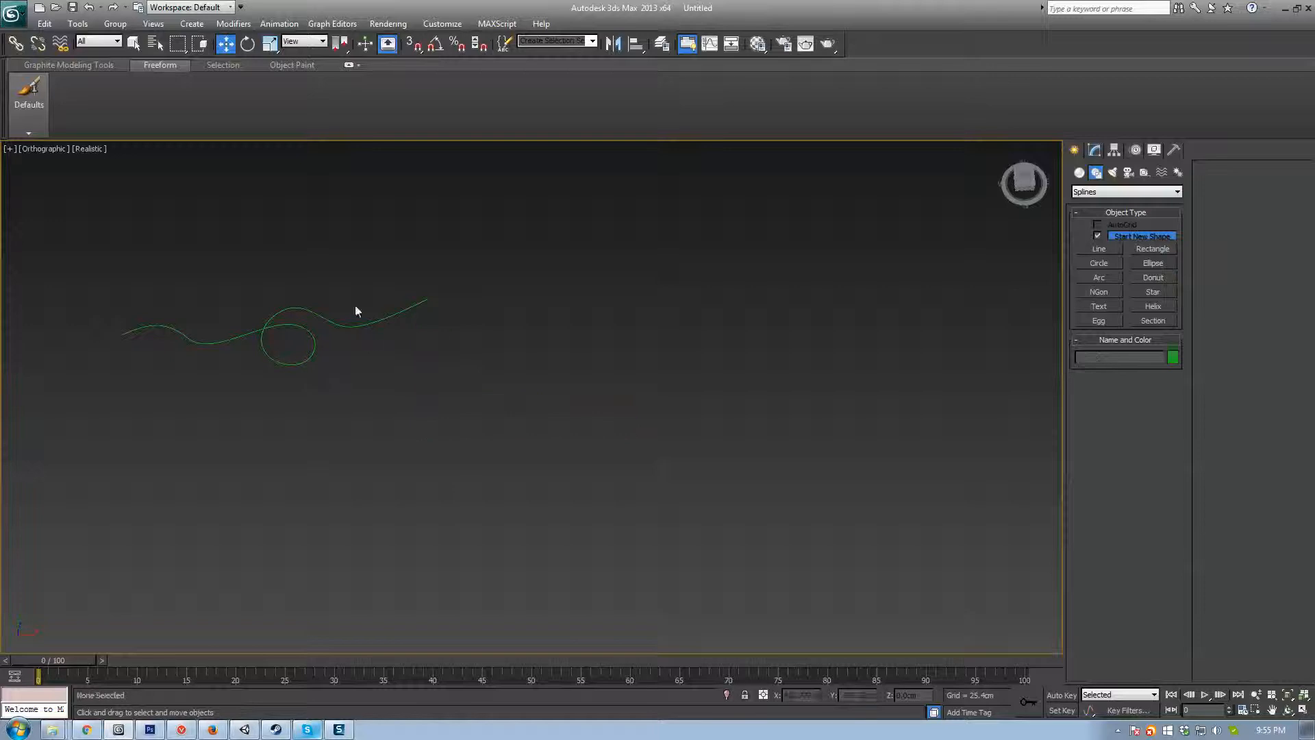
{"action": "key", "text": "ctrl+a"}
{"action": "key", "text": "Delete"}
Step: Draw an open curved Line spline with Bezier bends, with Enable In Renderer and Enable In Viewport turned off
{"action": "left_click", "coordinate": [1090, 250]}
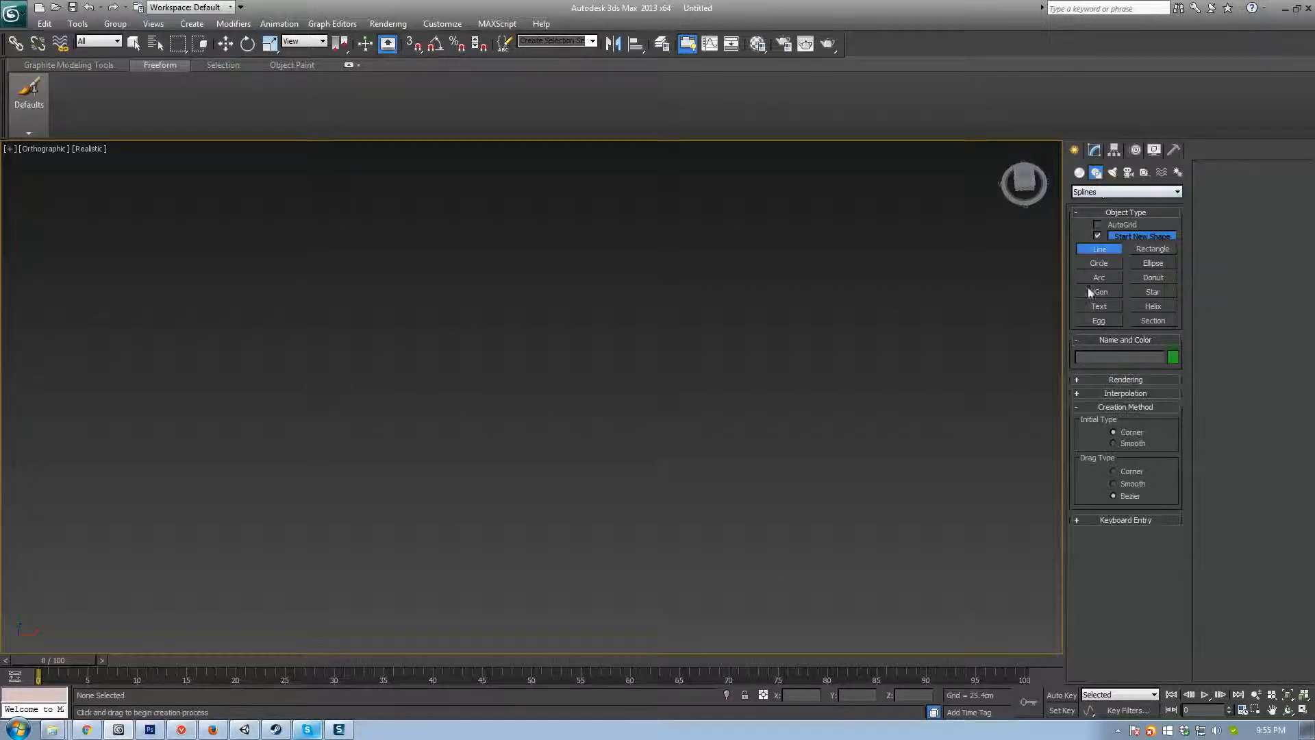
{"action": "left_click", "coordinate": [1100, 381]}
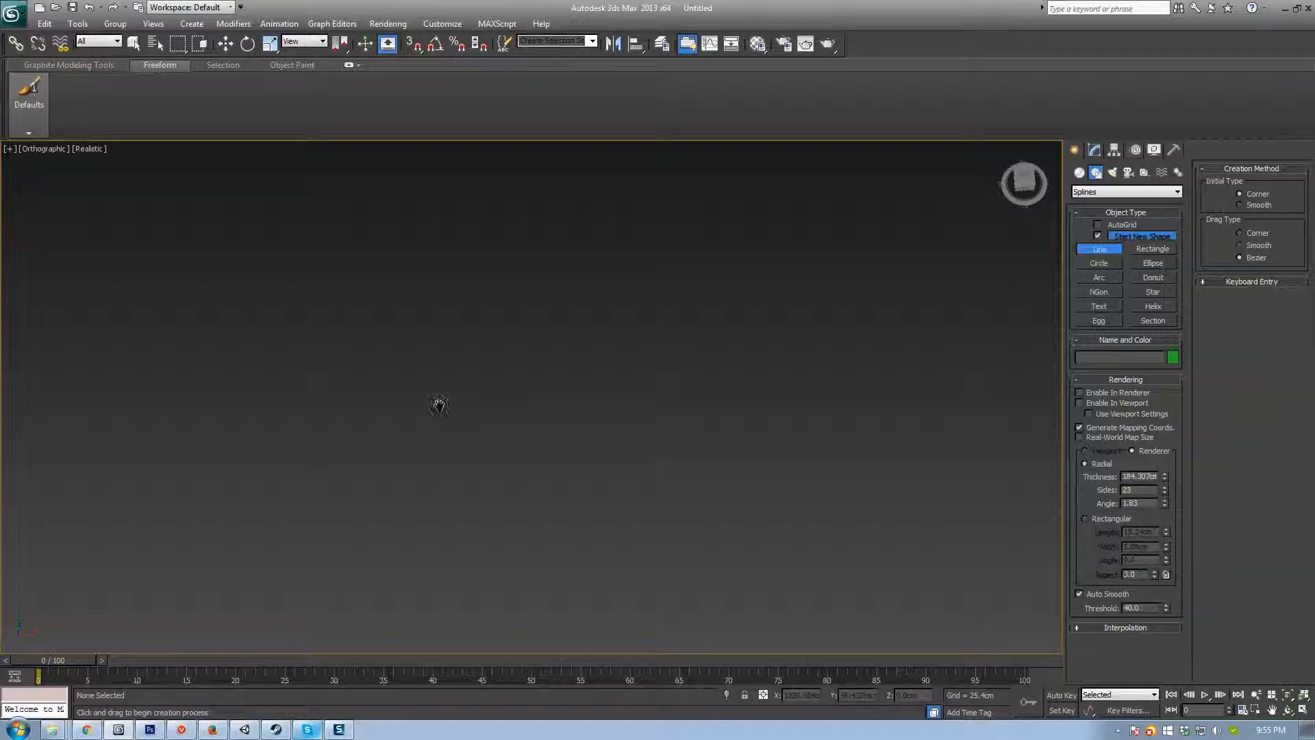
{"action": "left_click", "coordinate": [180, 244]}
{"action": "left_click_drag", "start_coordinate": [261, 434], "coordinate": [384, 382]}
{"action": "left_click_drag", "start_coordinate": [509, 468], "coordinate": [561, 487]}
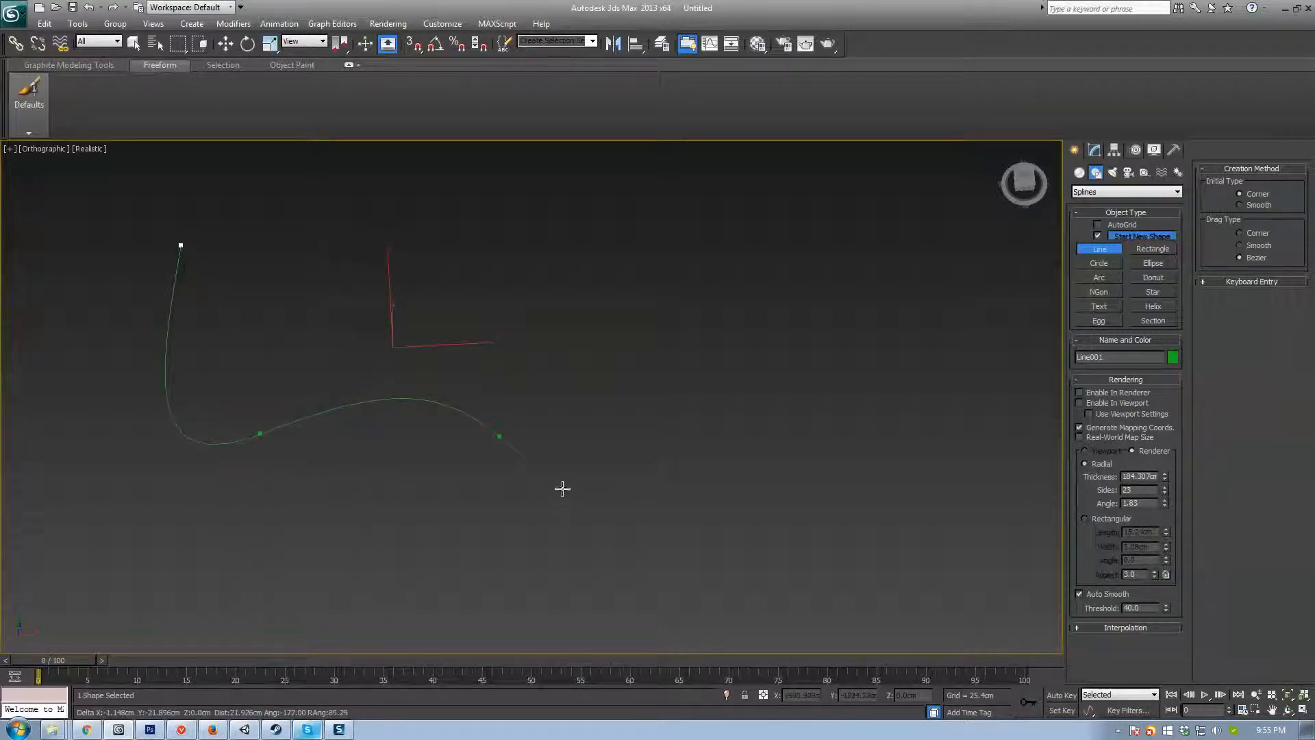
{"action": "right_click", "coordinate": [584, 520]}
{"action": "middle_click_drag", "start_coordinate": [372, 527], "coordinate": [600, 458]}
{"action": "scroll", "coordinate": [600, 458], "scroll_direction": "down", "scroll_amount": 2}
{"action": "scroll", "coordinate": [625, 477], "scroll_direction": "up", "scroll_amount": 4}
{"action": "middle_click_drag", "start_coordinate": [841, 457], "coordinate": [668, 527]}
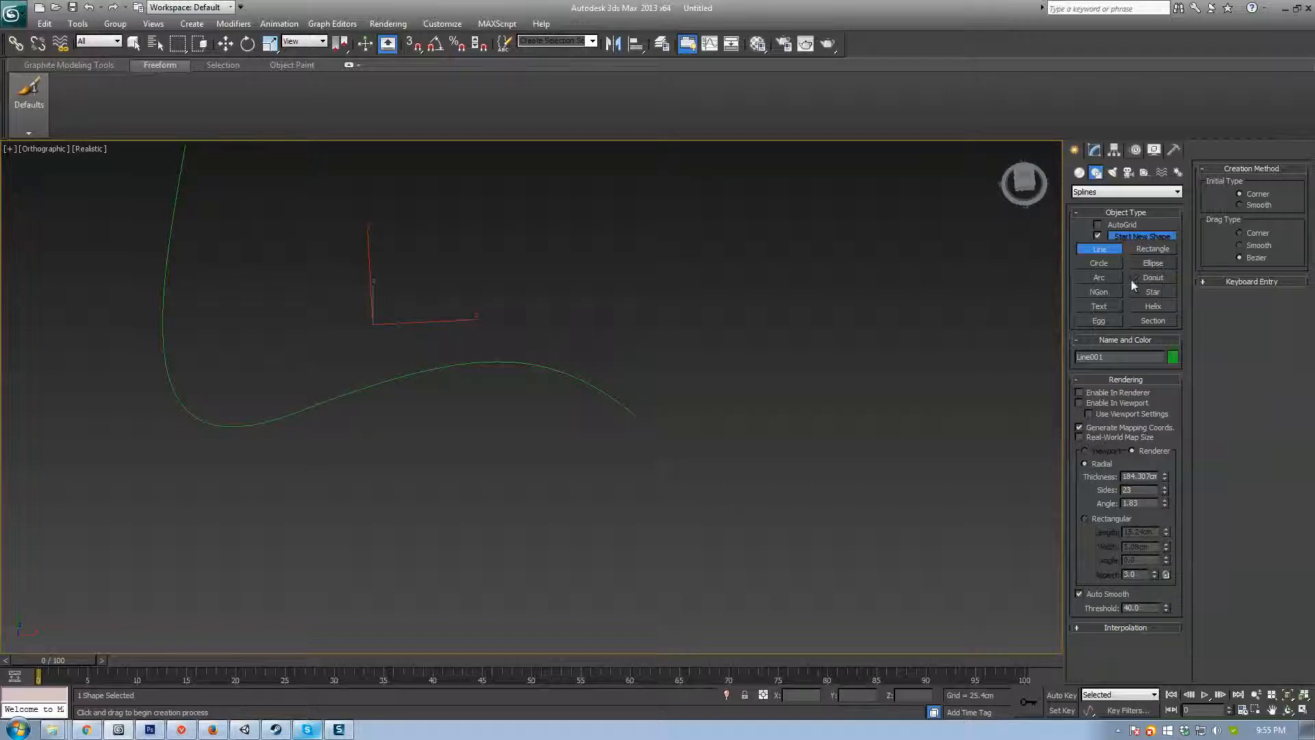
Step: Draw a six-pointed Star spline with radii of about 315 cm and 180 cm beside the curved line
{"action": "left_click", "coordinate": [1152, 292]}
{"action": "left_click_drag", "start_coordinate": [740, 301], "coordinate": [738, 378]}
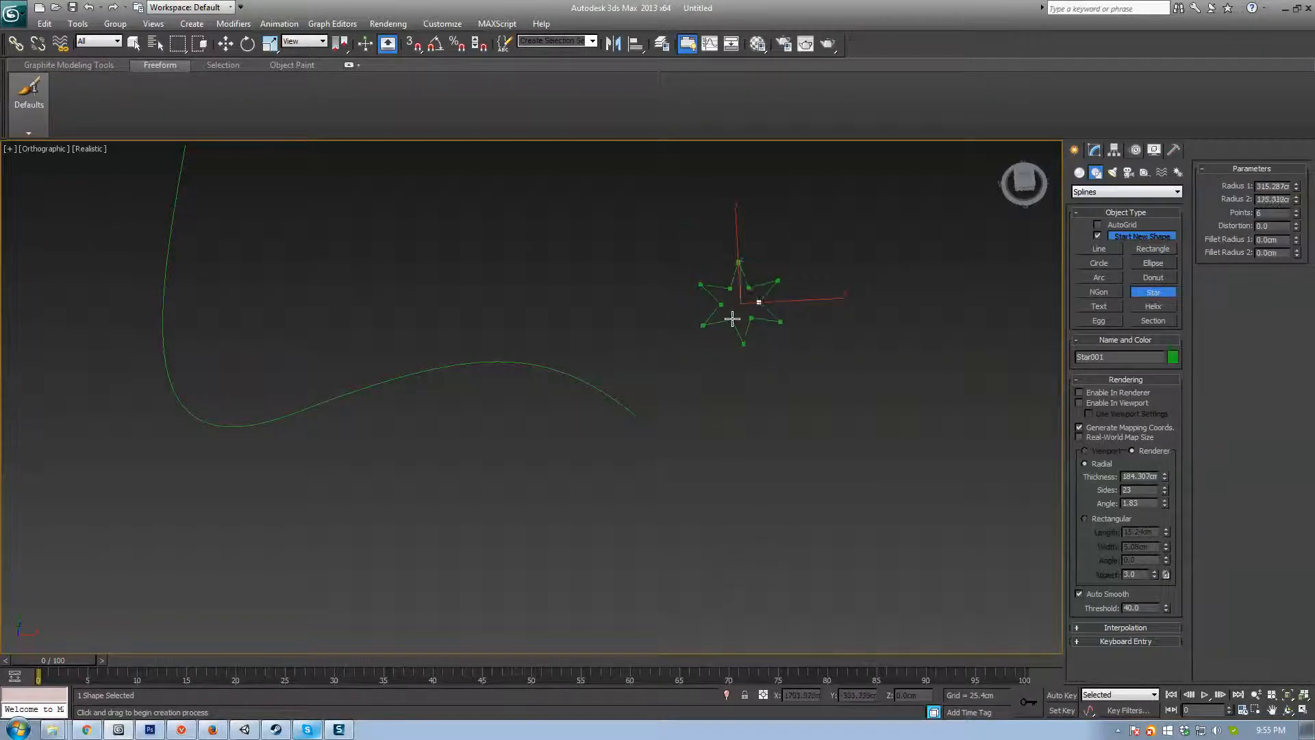
{"action": "left_click", "coordinate": [731, 326]}
{"action": "middle_click_drag", "start_coordinate": [786, 429], "coordinate": [669, 432], "text": "alt"}
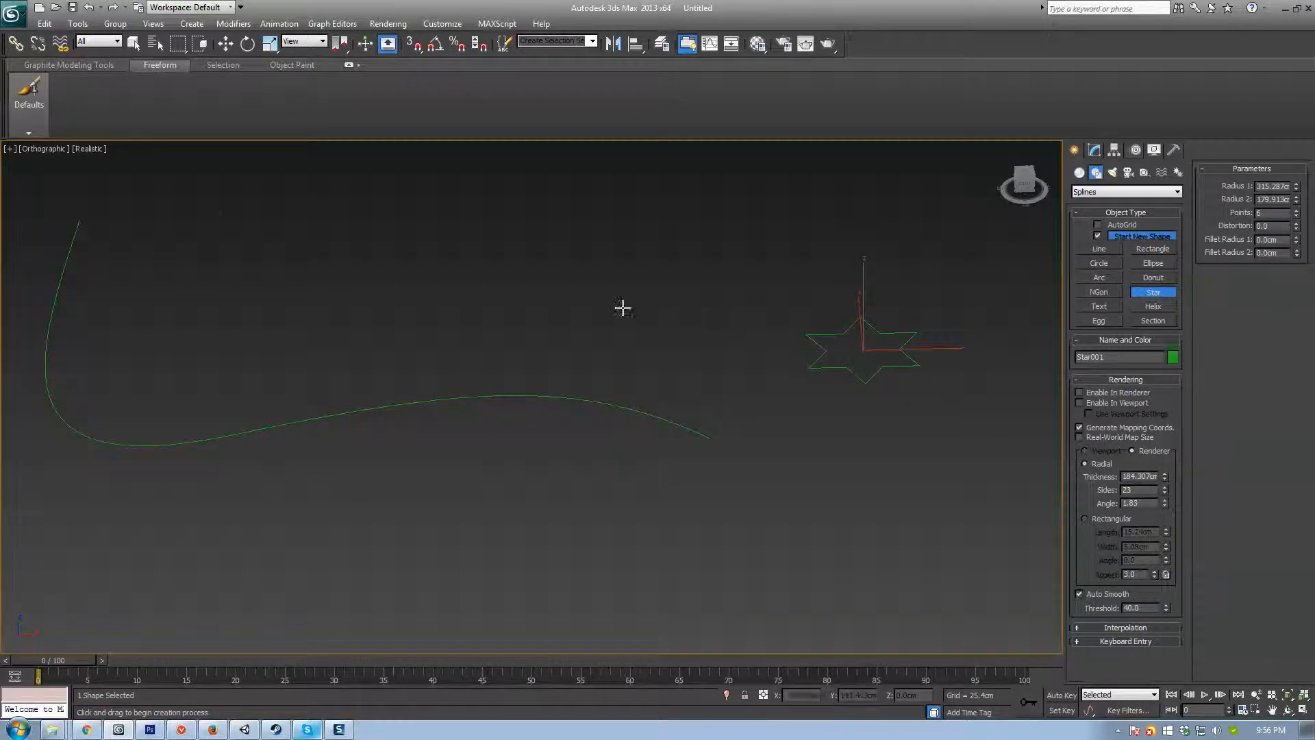
{"action": "middle_click_drag", "start_coordinate": [624, 450], "coordinate": [673, 482]}
{"action": "key", "text": "w"}
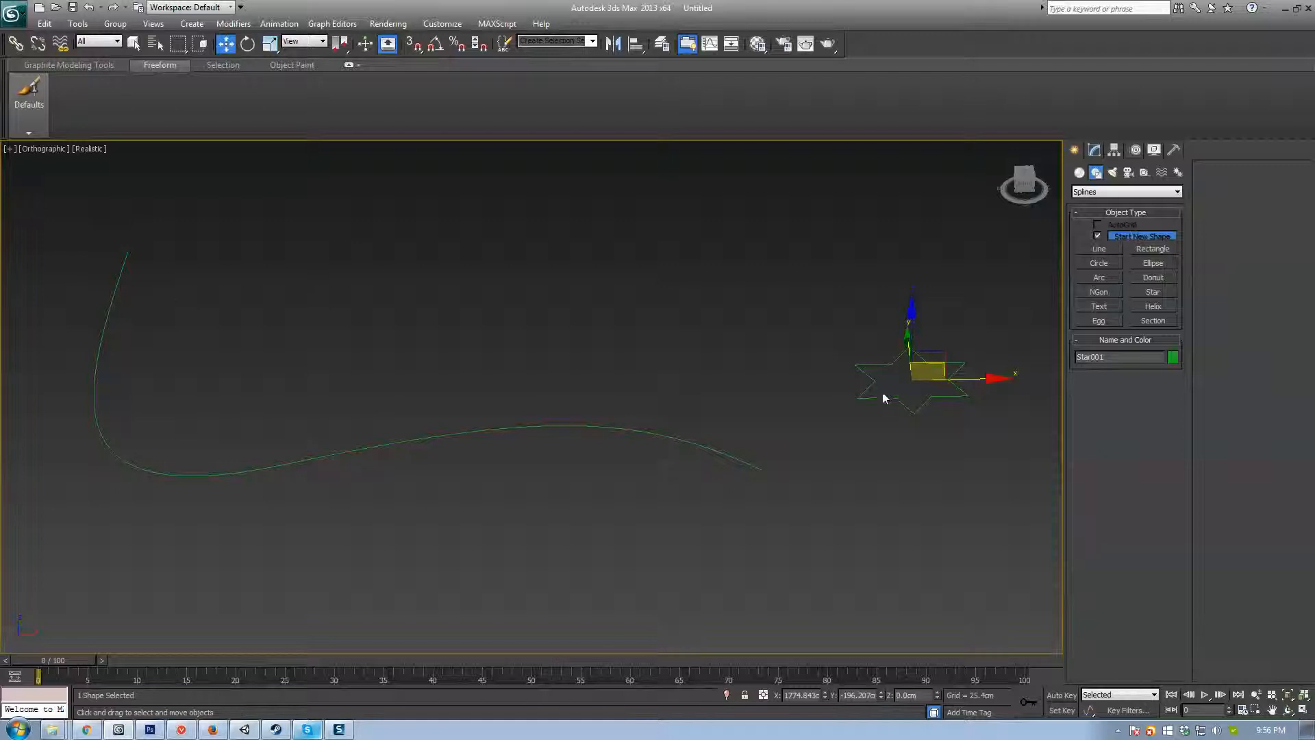
Step: Switch the viewport to Perspective and select the curved line spline
{"action": "key", "text": "p"}
{"action": "key", "text": "z"}
{"action": "scroll", "coordinate": [613, 487], "scroll_direction": "down", "scroll_amount": 6}
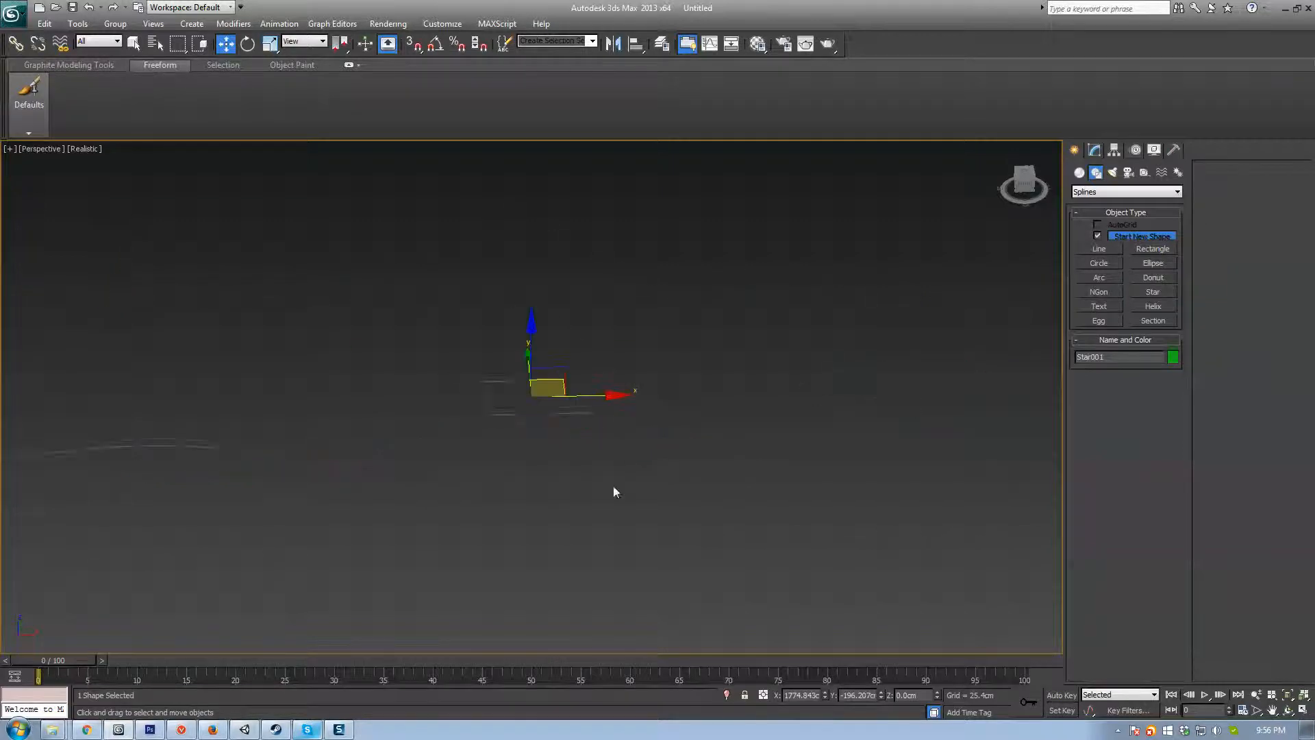
{"action": "middle_click_drag", "start_coordinate": [334, 461], "coordinate": [424, 442]}
{"action": "scroll", "coordinate": [424, 442], "scroll_direction": "up", "scroll_amount": 3}
{"action": "left_click", "coordinate": [374, 404]}
{"action": "middle_click_drag", "start_coordinate": [352, 461], "coordinate": [411, 465]}
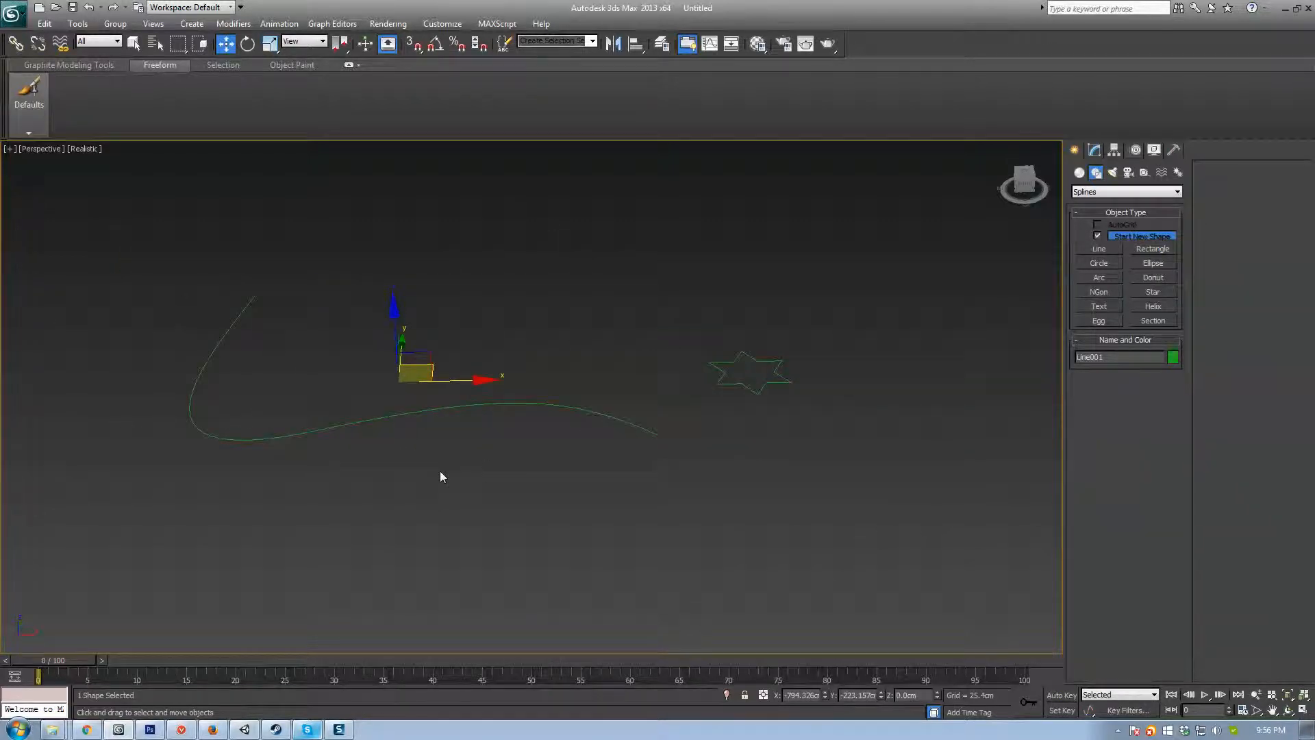
Step: Create a Loft compound object along the curved line, using the star as its instanced cross-section shape
{"action": "left_click", "coordinate": [1079, 174]}
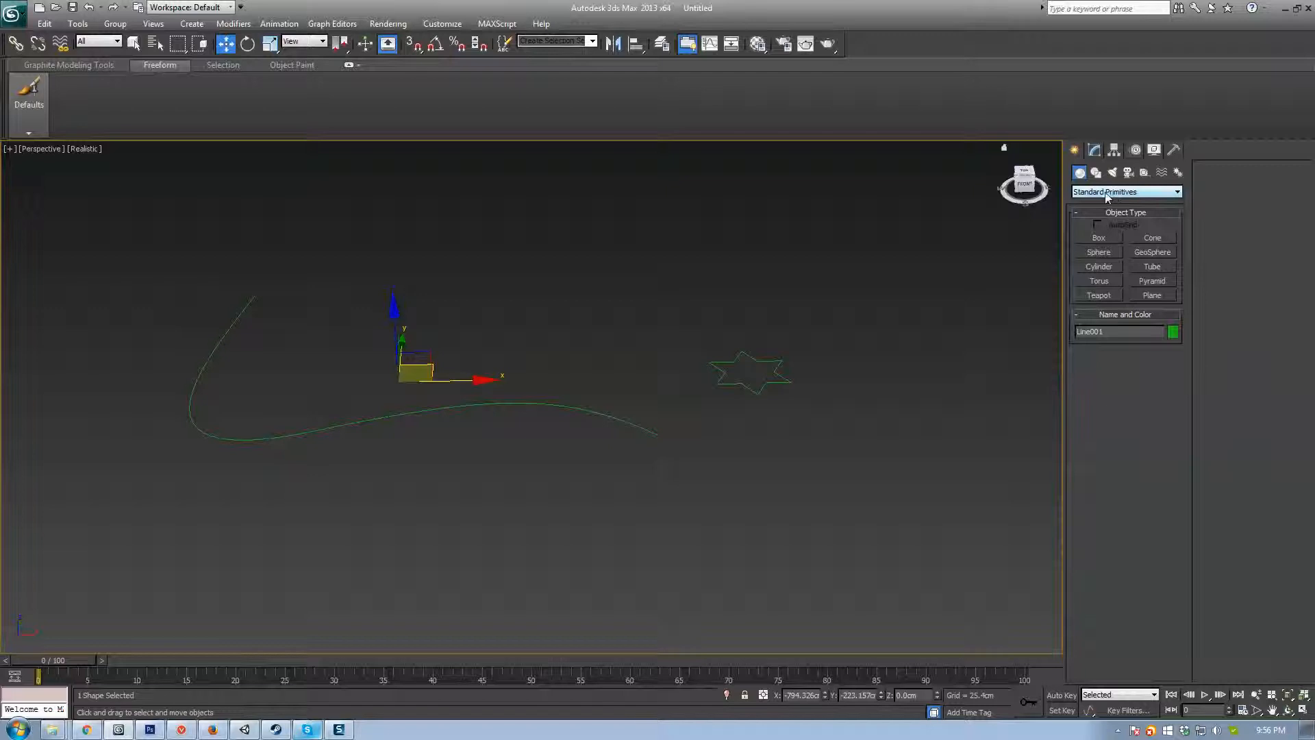
{"action": "left_click", "coordinate": [1106, 193]}
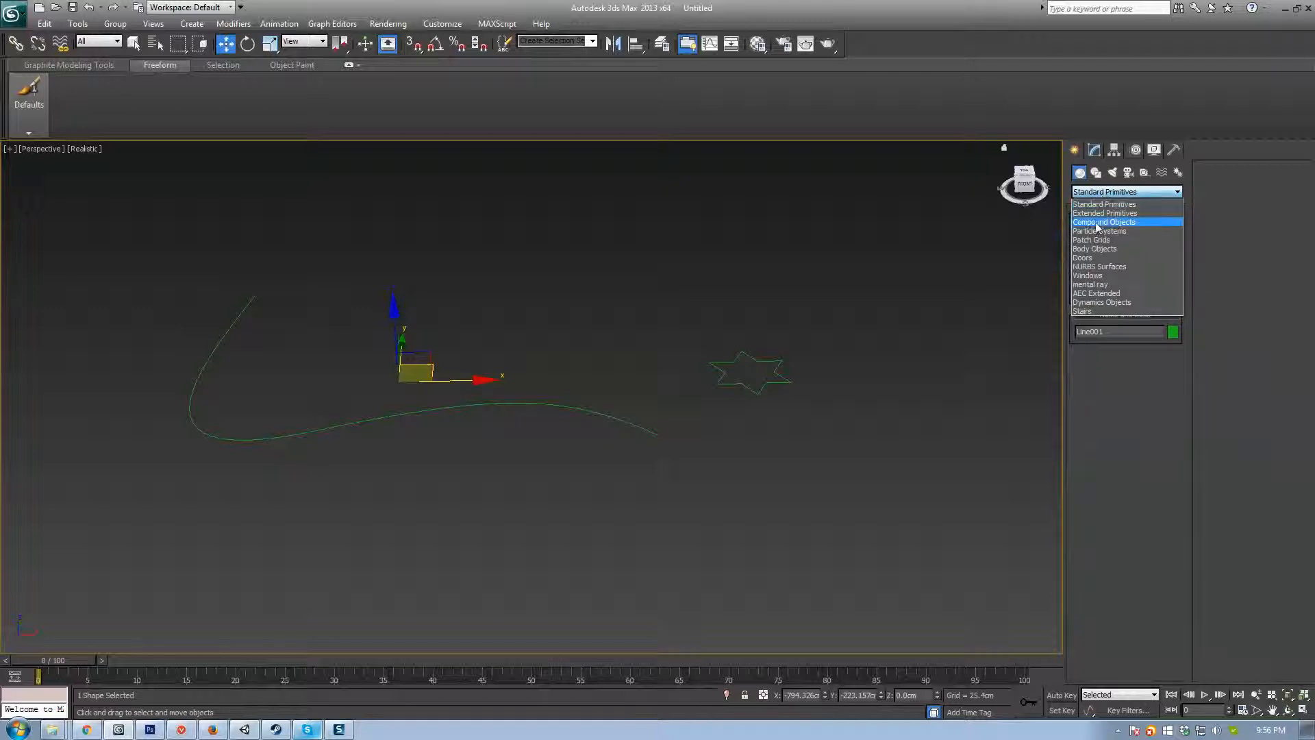
{"action": "left_click", "coordinate": [1116, 224]}
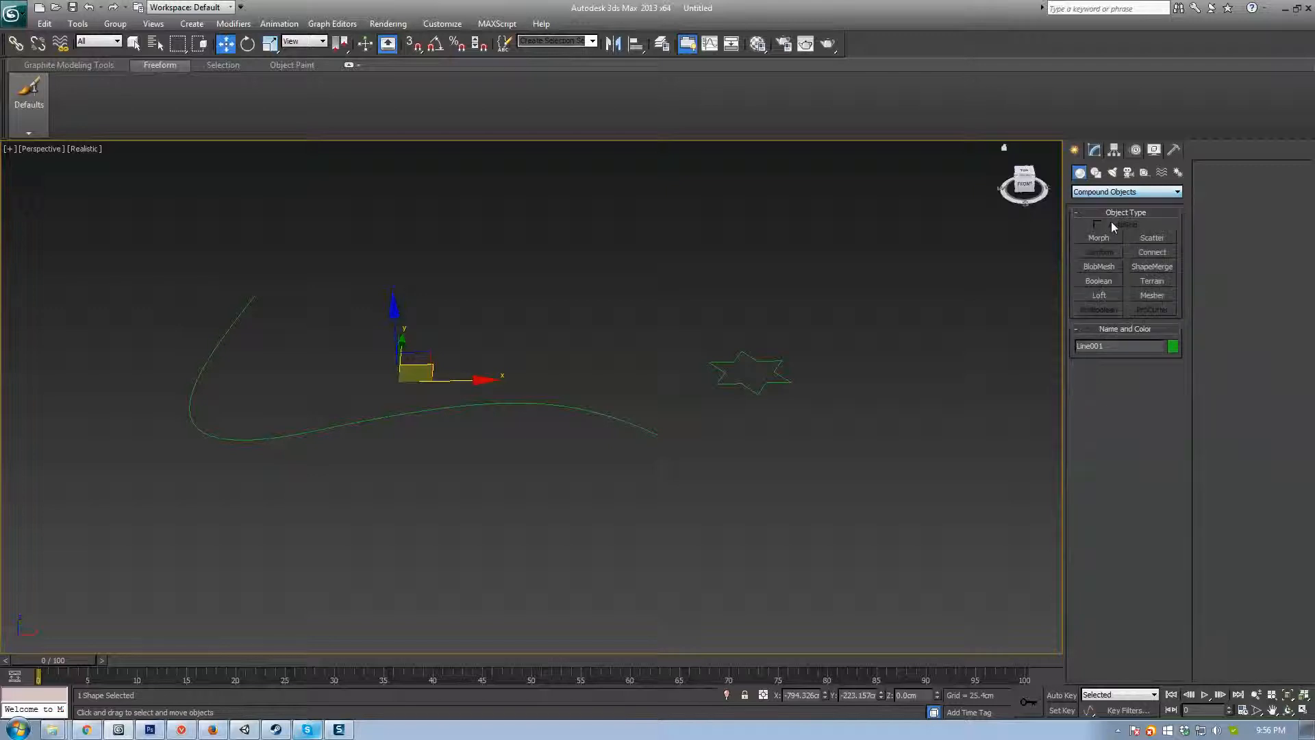
{"action": "left_click", "coordinate": [1099, 296]}
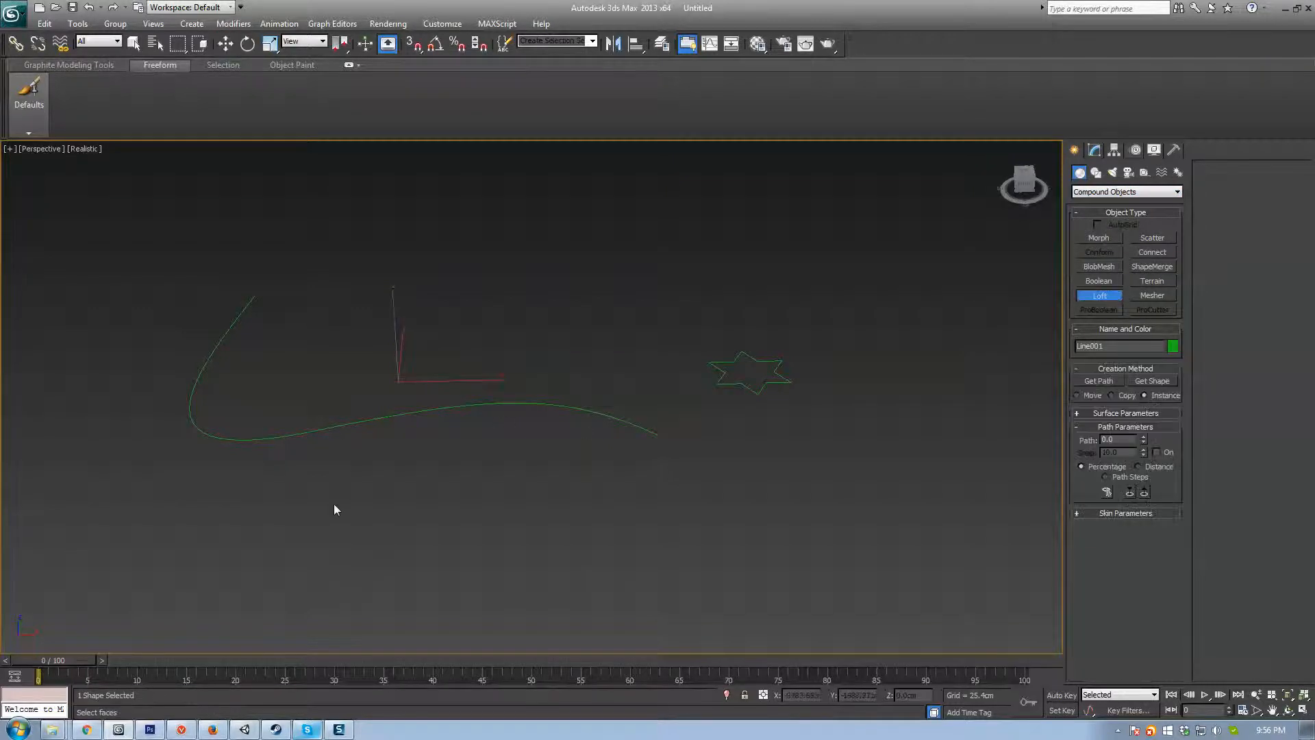
{"action": "scroll", "coordinate": [521, 455], "scroll_direction": "up", "scroll_amount": 3}
{"action": "key", "text": "F4"}
{"action": "middle_click_drag", "start_coordinate": [416, 468], "coordinate": [452, 449]}
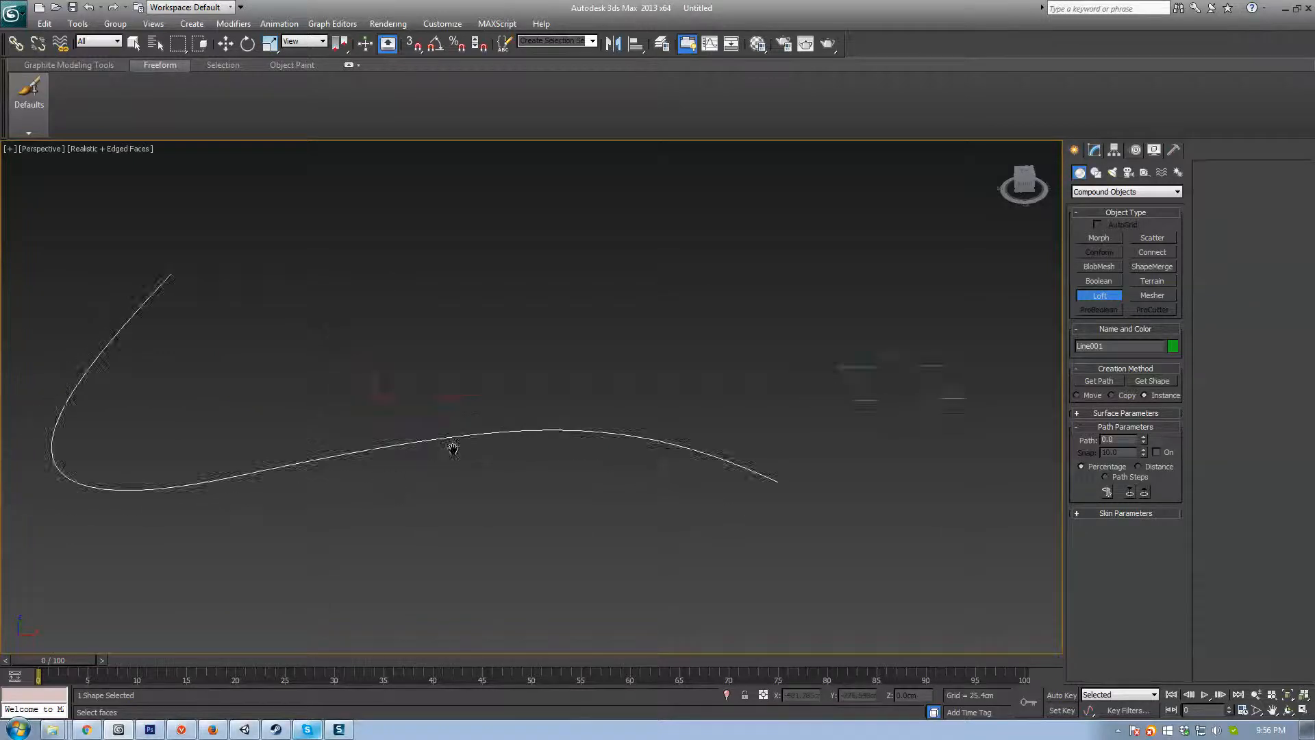
{"action": "scroll", "coordinate": [772, 433], "scroll_direction": "down", "scroll_amount": 3}
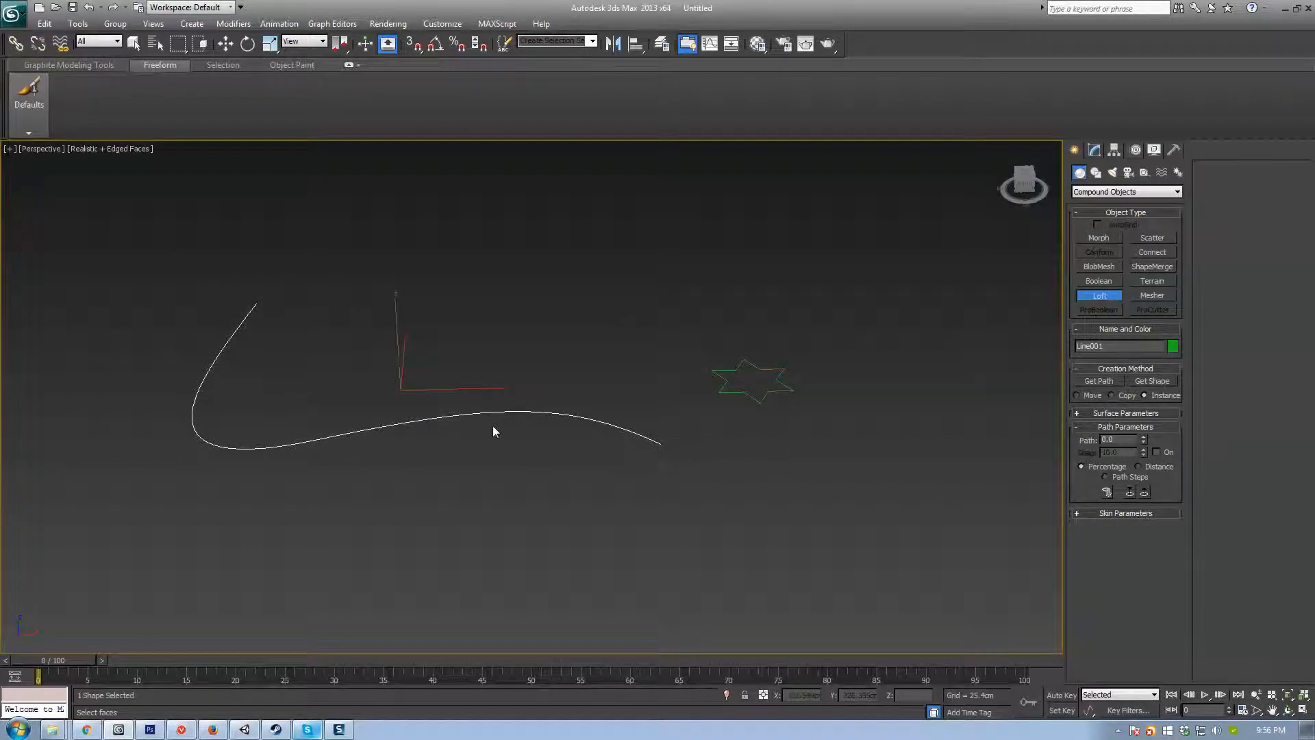
{"action": "left_click", "coordinate": [1152, 381]}
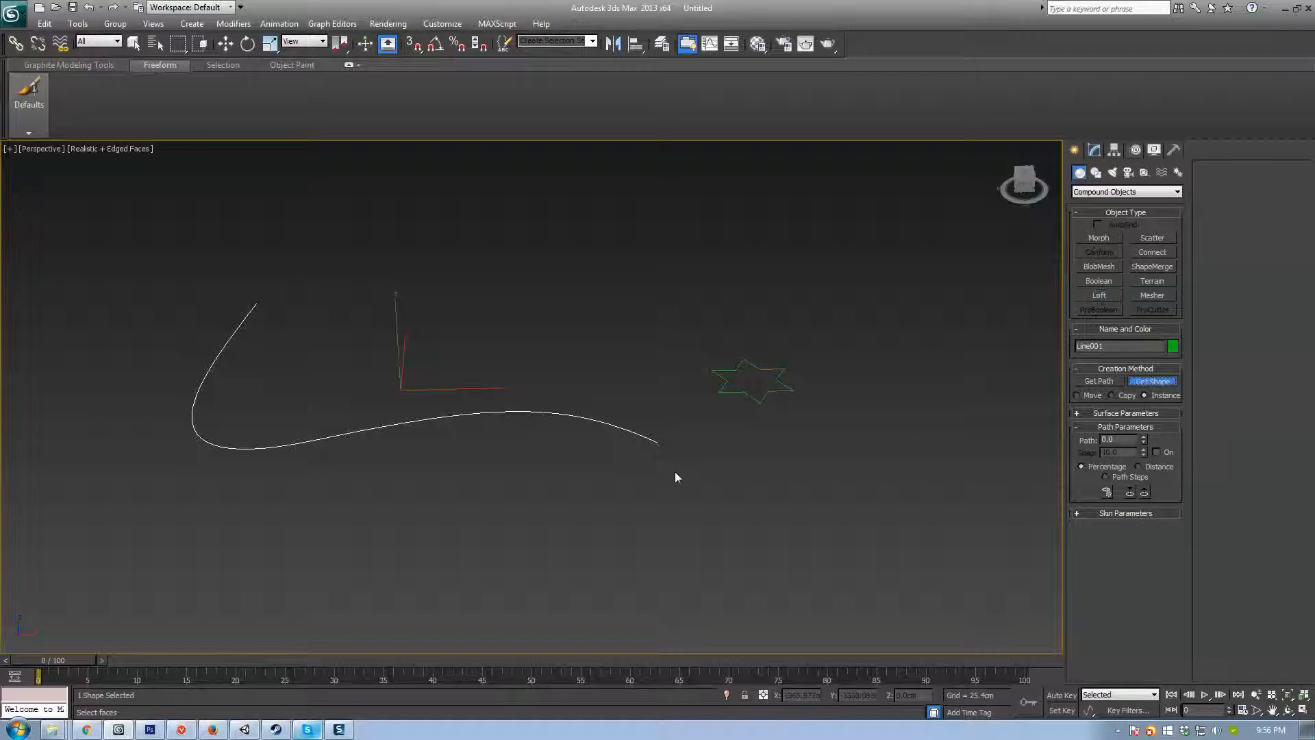
{"action": "left_click", "coordinate": [725, 381]}
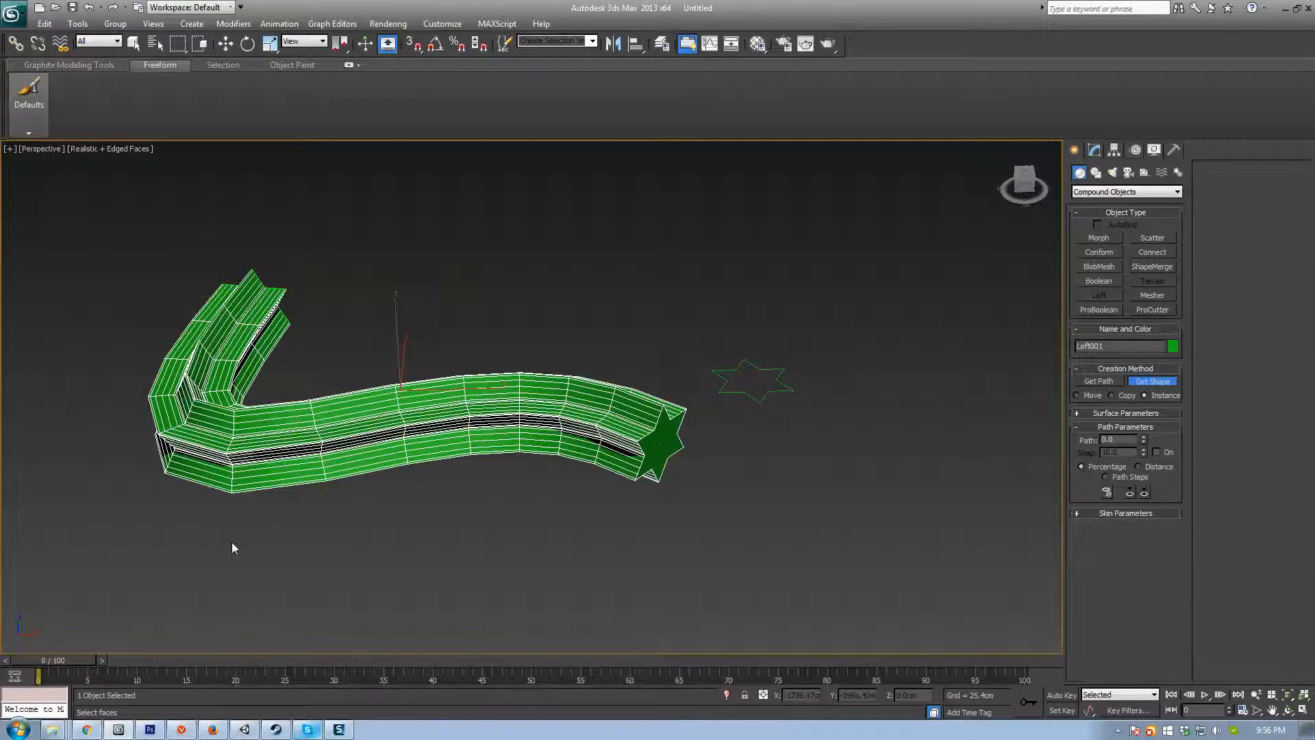
Step: Hide the edged faces and examine the star-shaped loft along its whole length
{"action": "middle_click_drag", "start_coordinate": [231, 542], "coordinate": [315, 542]}
{"action": "scroll", "coordinate": [360, 531], "scroll_direction": "up", "scroll_amount": 3}
{"action": "scroll", "coordinate": [778, 511], "scroll_direction": "down", "scroll_amount": 3}
{"action": "scroll", "coordinate": [811, 491], "scroll_direction": "up", "scroll_amount": 3}
{"action": "key", "text": "F4"}
{"action": "middle_click_drag", "start_coordinate": [948, 384], "coordinate": [881, 391]}
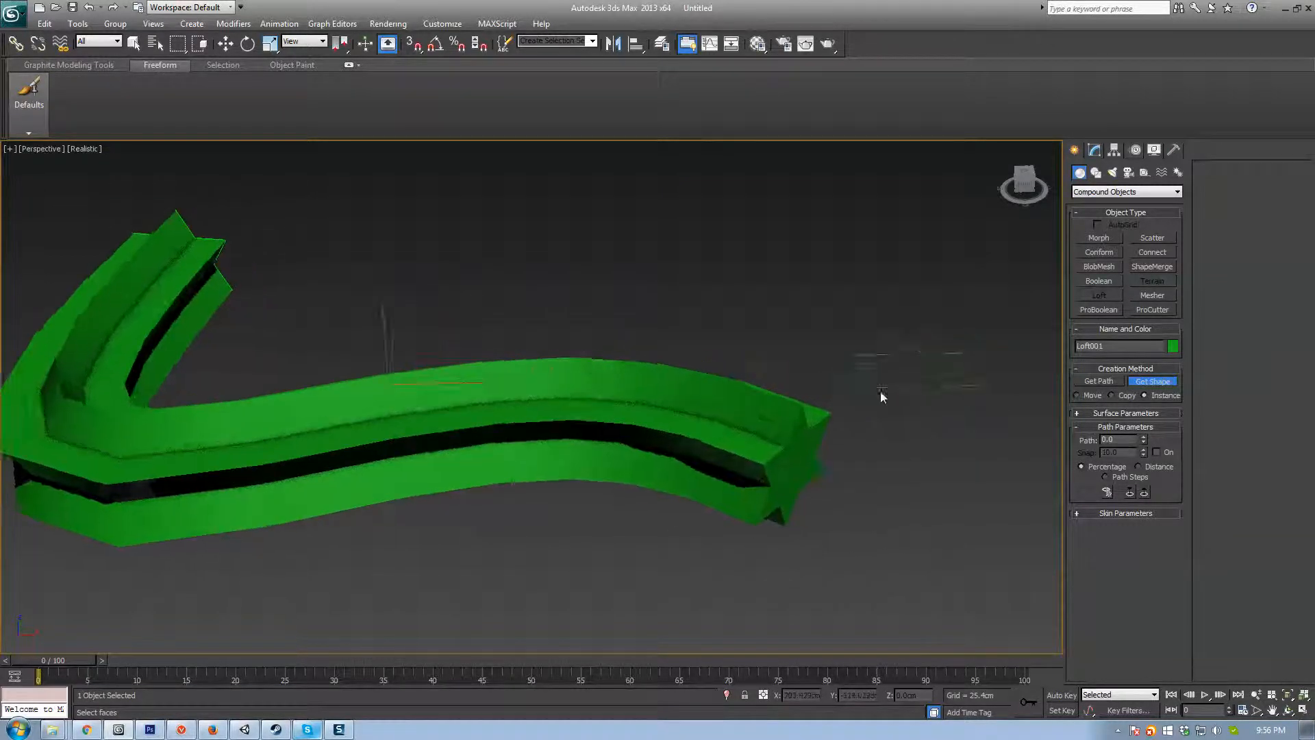
{"action": "scroll", "coordinate": [883, 396], "scroll_direction": "down", "scroll_amount": 2}
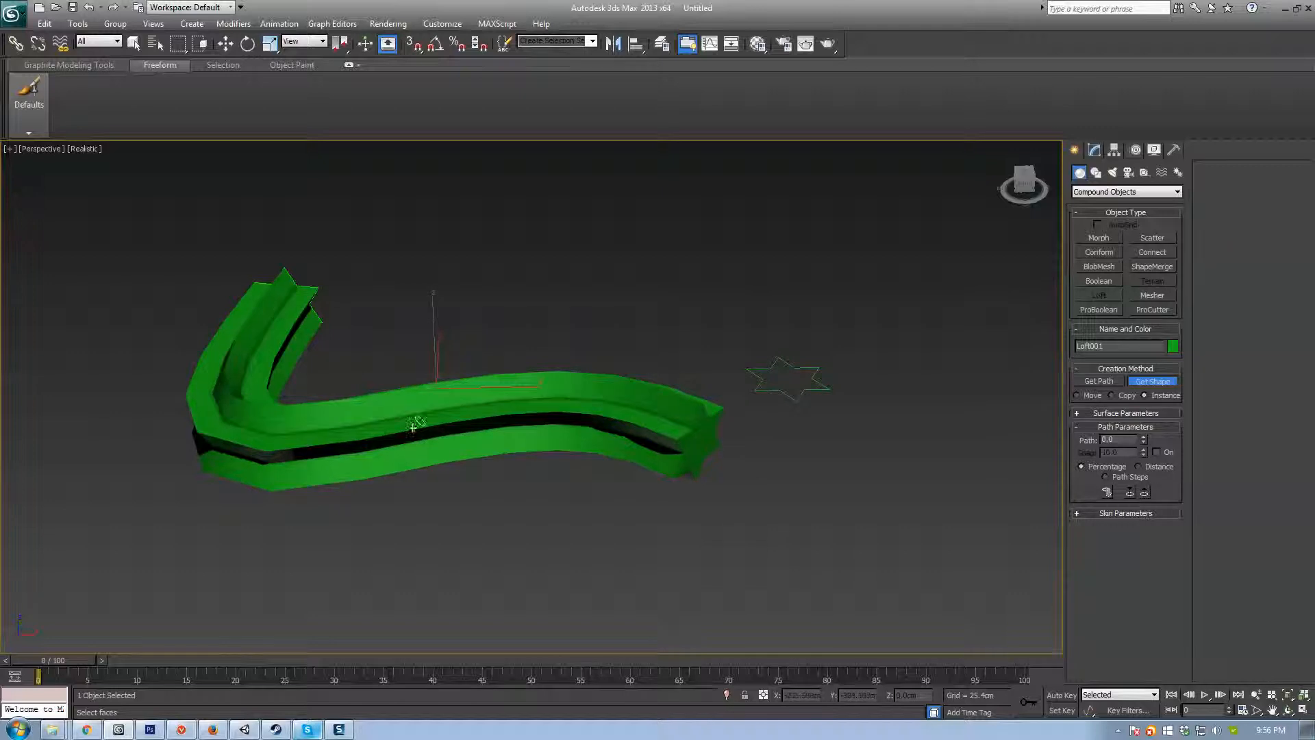
{"action": "scroll", "coordinate": [418, 445], "scroll_direction": "up", "scroll_amount": 3}
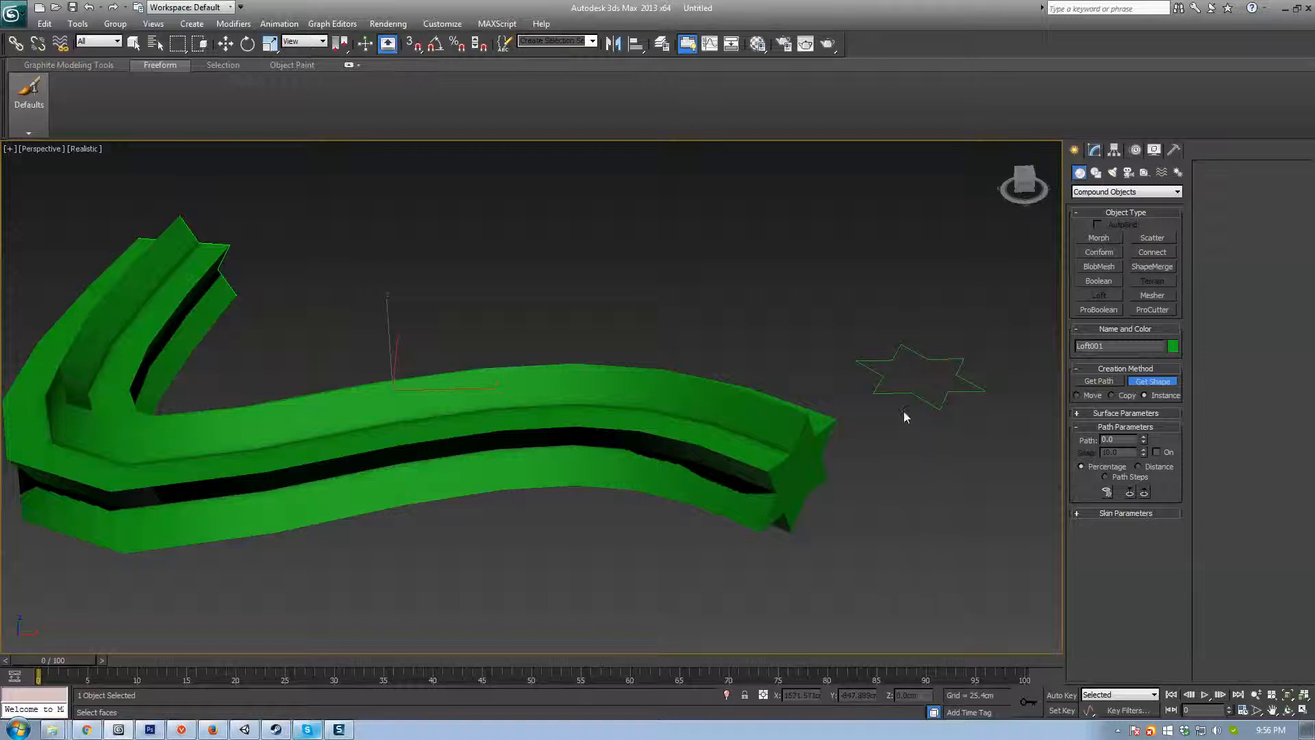
Step: Set the source star's Radius 1 to about 337 cm and its Radius 2 to about 130 cm
{"action": "key", "text": "w"}
{"action": "left_click", "coordinate": [963, 359]}
{"action": "left_click", "coordinate": [1094, 150]}
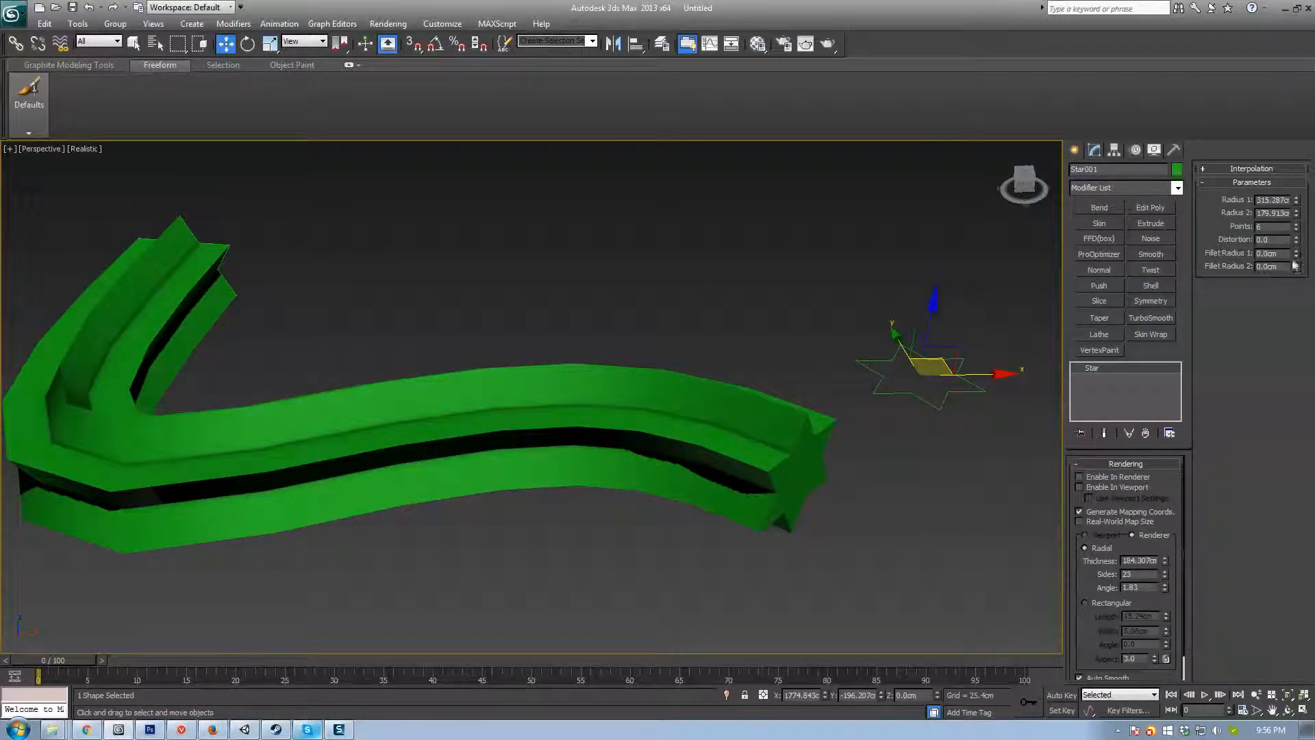
{"action": "left_click_drag", "start_coordinate": [1296, 200], "coordinate": [1290, 233]}
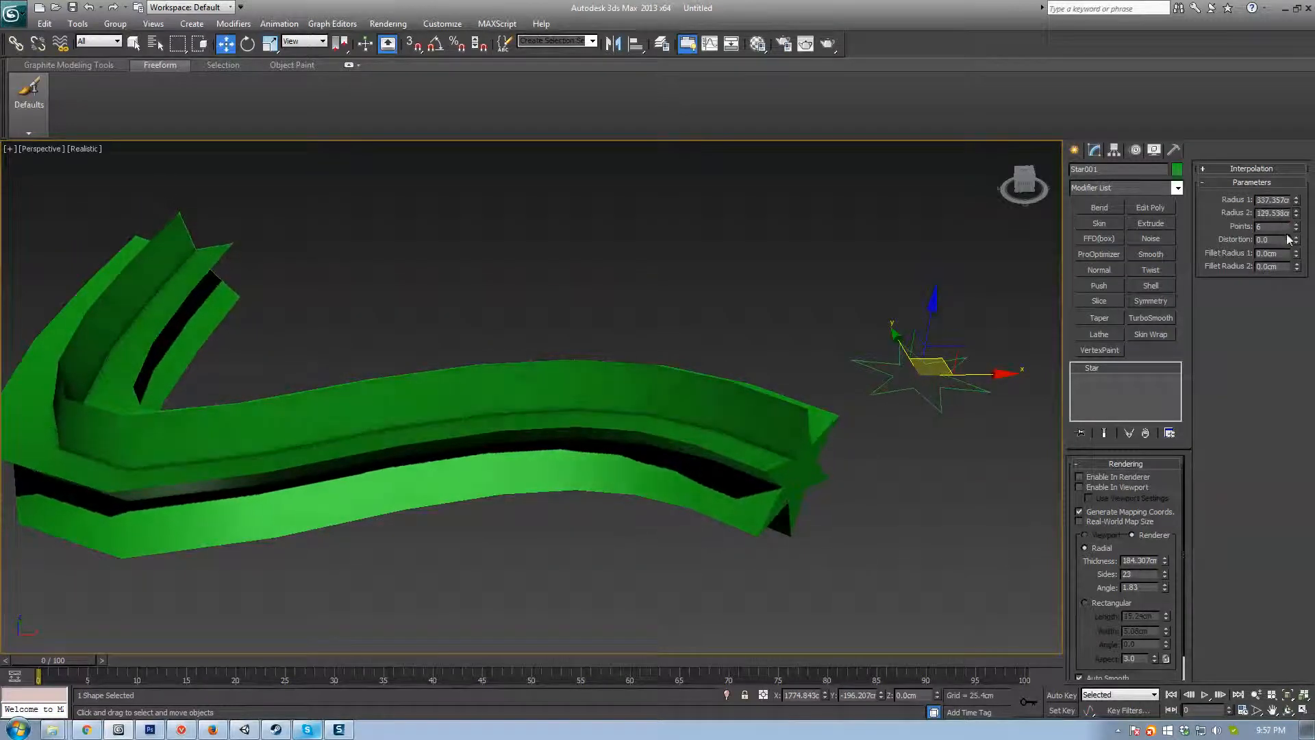
Step: Select the loft and examine its Surface Parameters, including the smoothing, mapping, material ID and output options
{"action": "scroll", "coordinate": [724, 439], "scroll_direction": "down", "scroll_amount": 2}
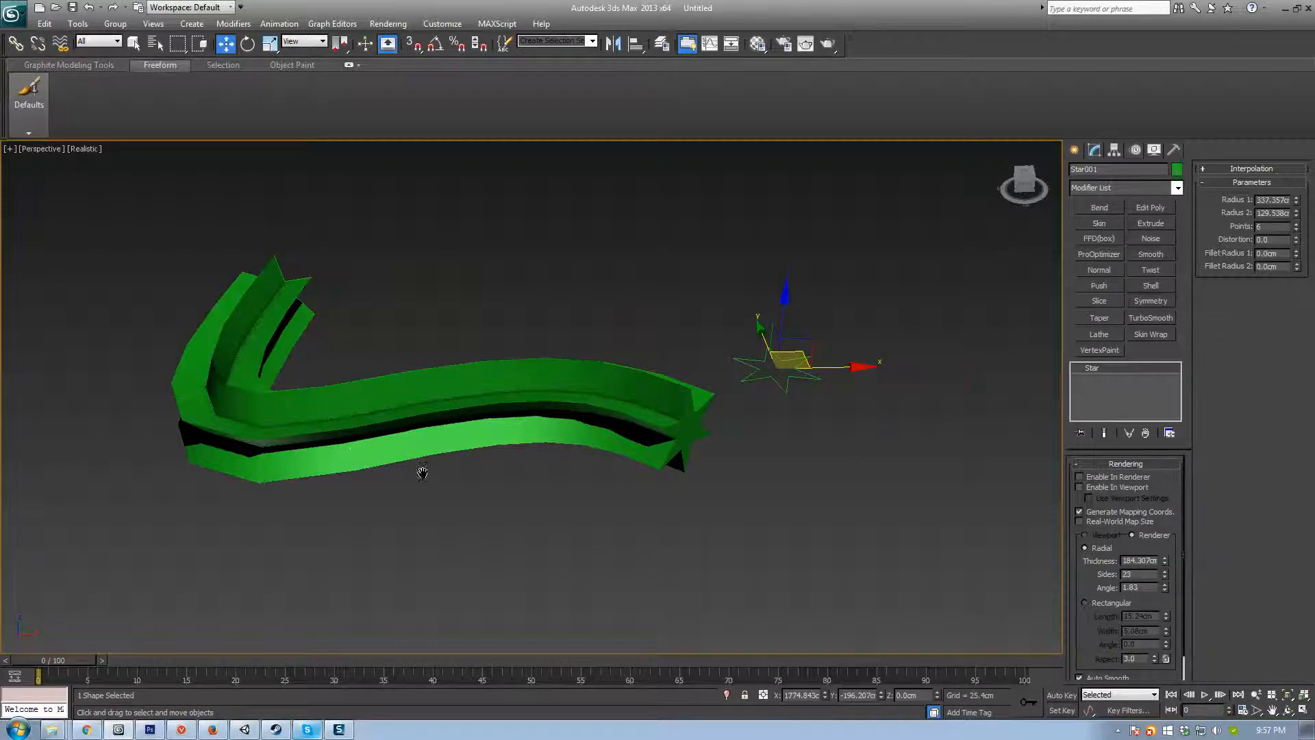
{"action": "middle_click_drag", "start_coordinate": [419, 470], "coordinate": [498, 457], "text": "alt"}
{"action": "middle_click_drag", "start_coordinate": [492, 460], "coordinate": [499, 501], "text": "alt"}
{"action": "middle_click_drag", "start_coordinate": [638, 458], "coordinate": [522, 450]}
{"action": "left_click", "coordinate": [558, 446]}
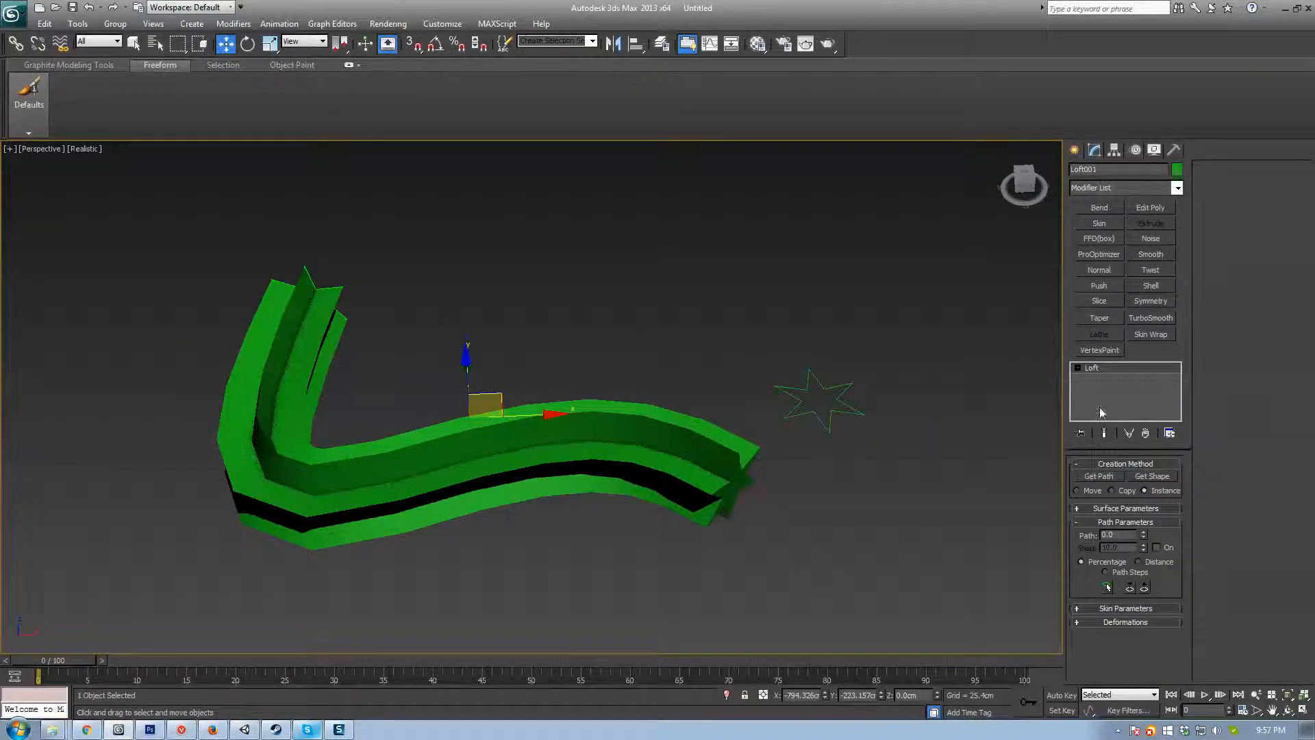
{"action": "middle_click_drag", "start_coordinate": [684, 469], "coordinate": [686, 418]}
{"action": "middle_click_drag", "start_coordinate": [969, 455], "coordinate": [815, 445]}
{"action": "left_click", "coordinate": [1144, 513]}
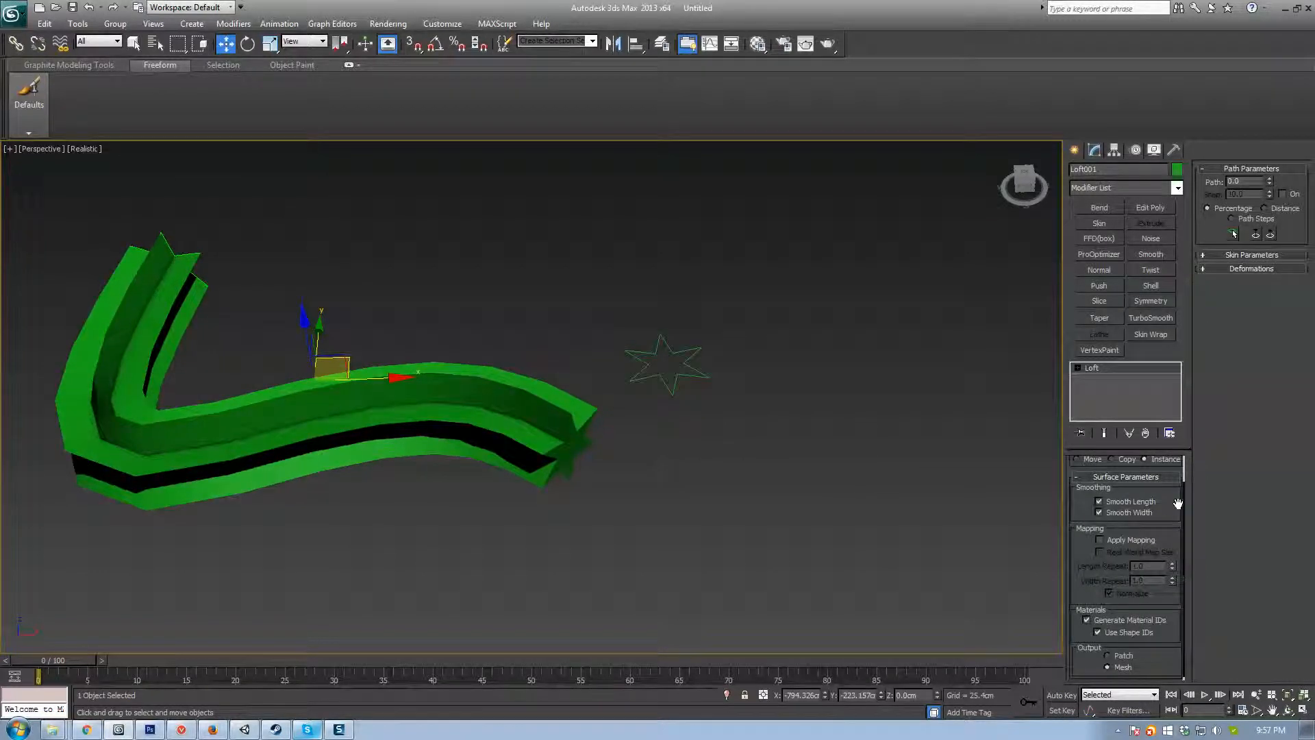
{"action": "left_click_drag", "start_coordinate": [1181, 525], "coordinate": [1168, 569]}
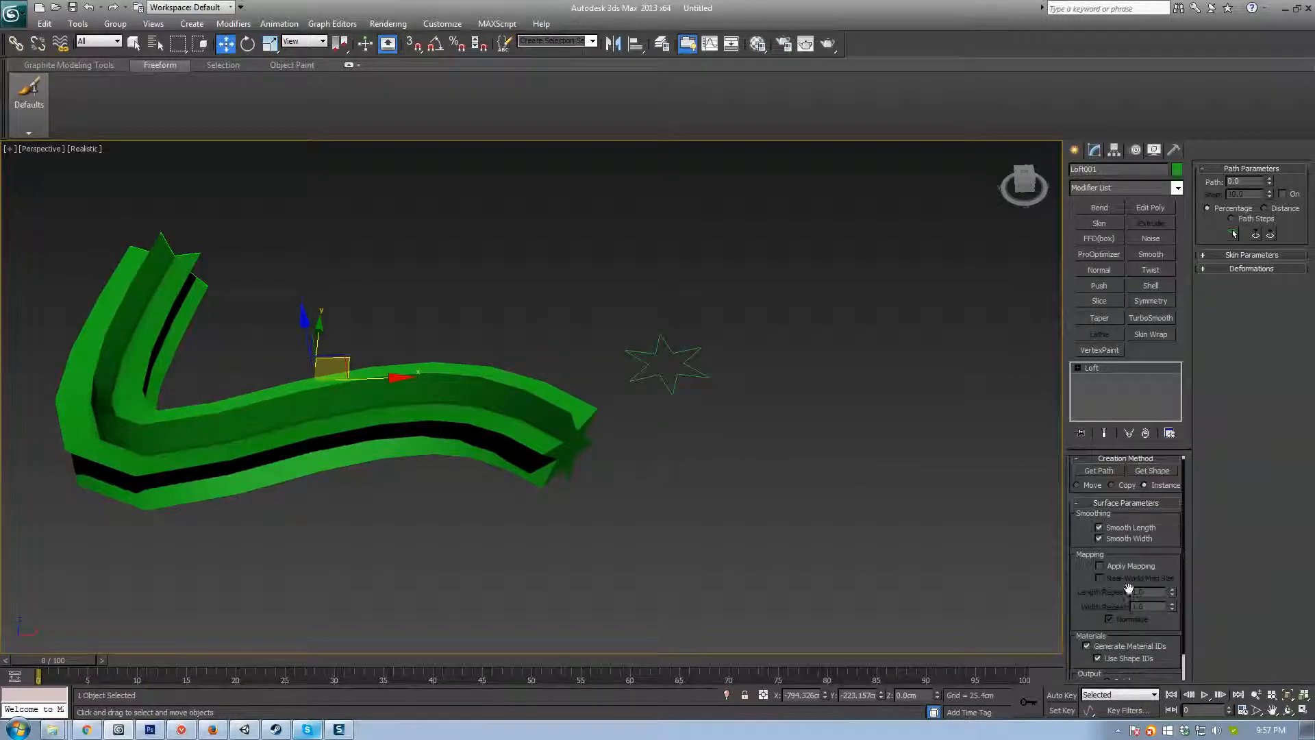
{"action": "scroll", "coordinate": [1163, 549], "scroll_direction": "down", "scroll_amount": 2}
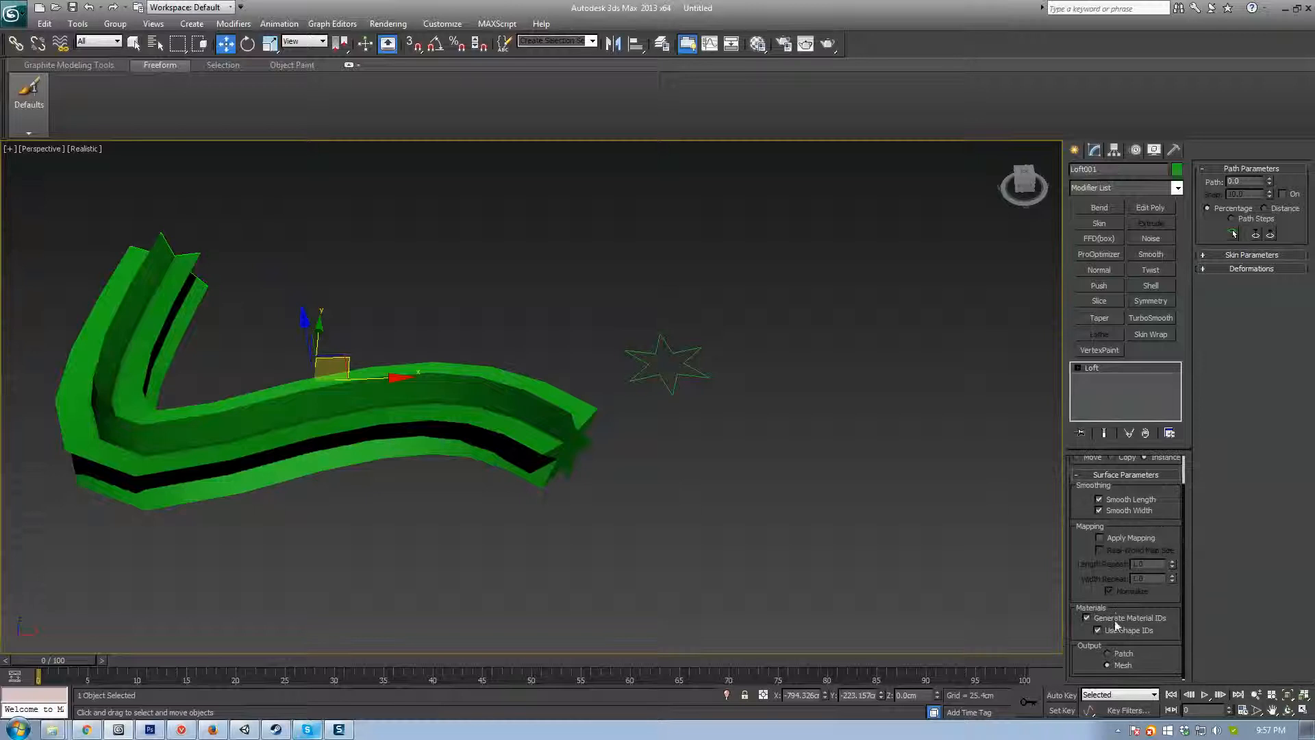
{"action": "scroll", "coordinate": [1177, 516], "scroll_direction": "up", "scroll_amount": 2}
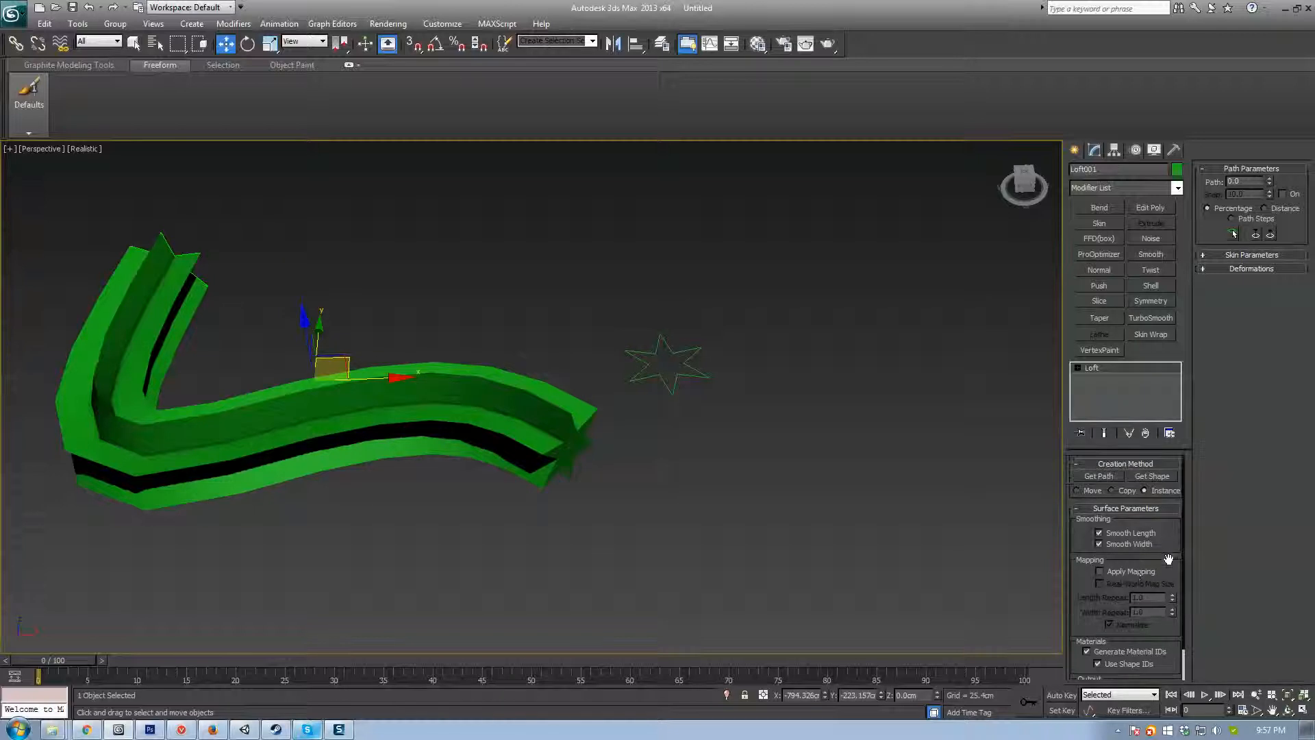
{"action": "left_click", "coordinate": [1094, 511]}
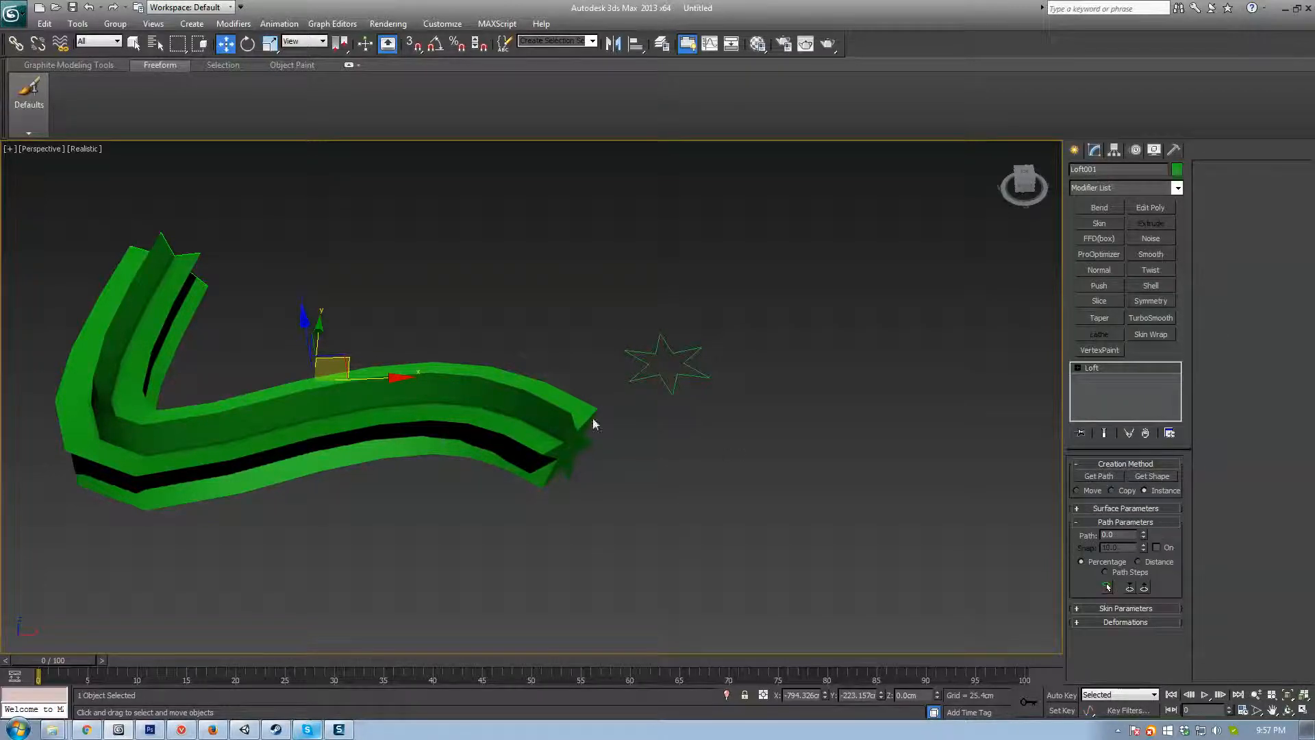
Step: Draw a Rectangle spline on the far side of the star from the loft
{"action": "left_click", "coordinate": [1076, 151]}
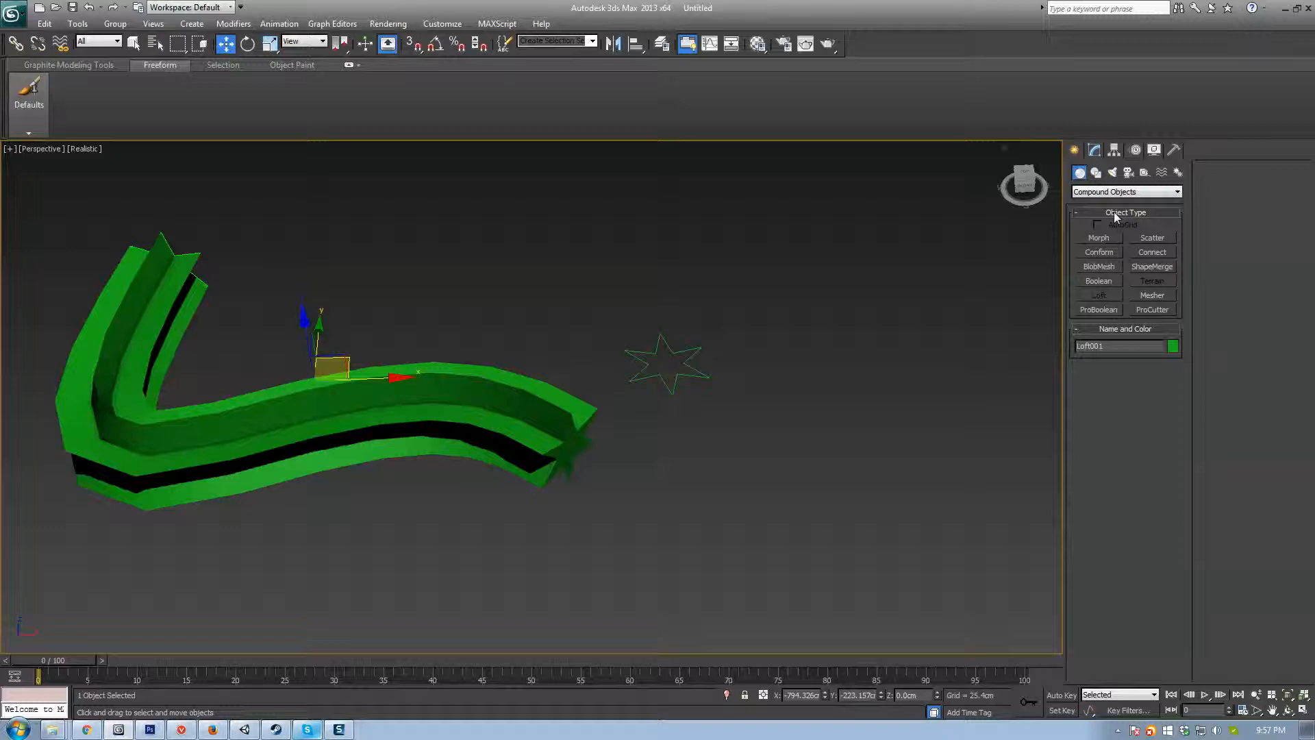
{"action": "left_click", "coordinate": [1095, 172]}
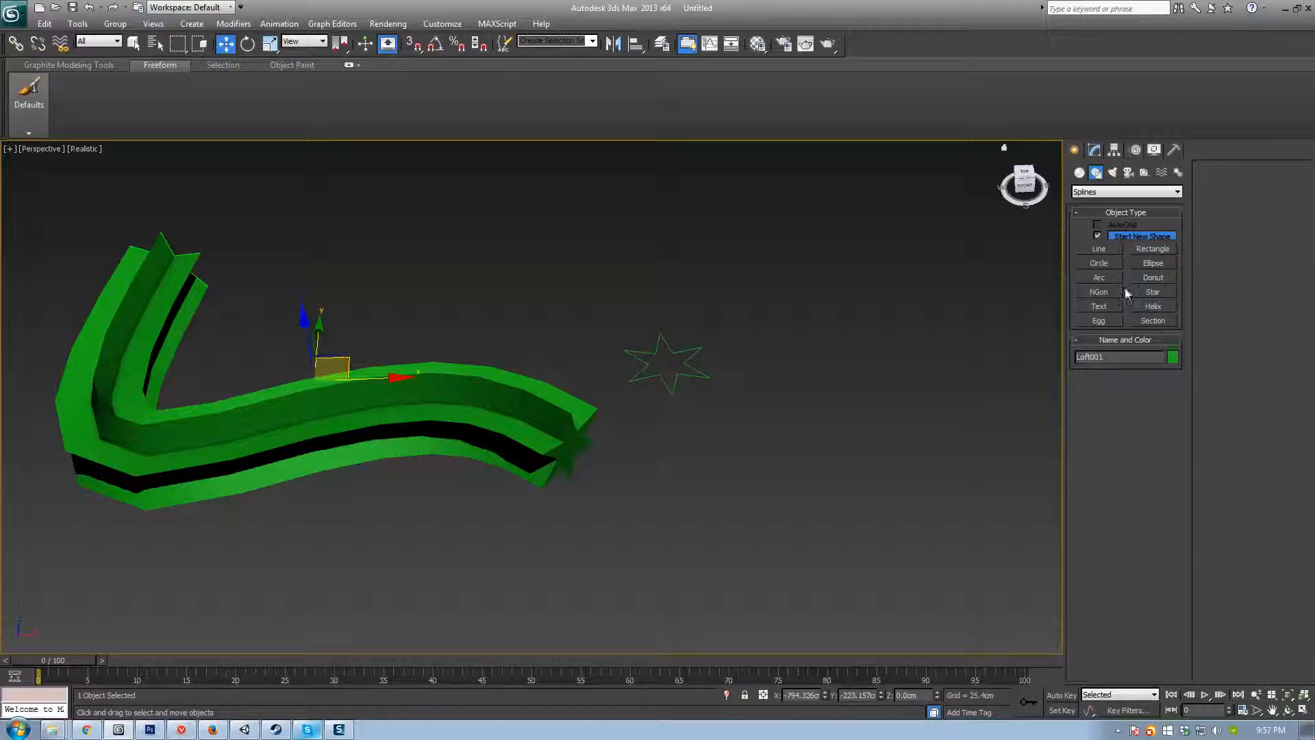
{"action": "left_click", "coordinate": [1150, 250]}
{"action": "left_click_drag", "start_coordinate": [808, 350], "coordinate": [885, 386]}
{"action": "middle_click_drag", "start_coordinate": [367, 408], "coordinate": [593, 411]}
{"action": "right_click", "coordinate": [593, 412]}
Step: Add the rectangle as a second cross-section shape of the loft at a path position of 100 percent
{"action": "left_click", "coordinate": [600, 422]}
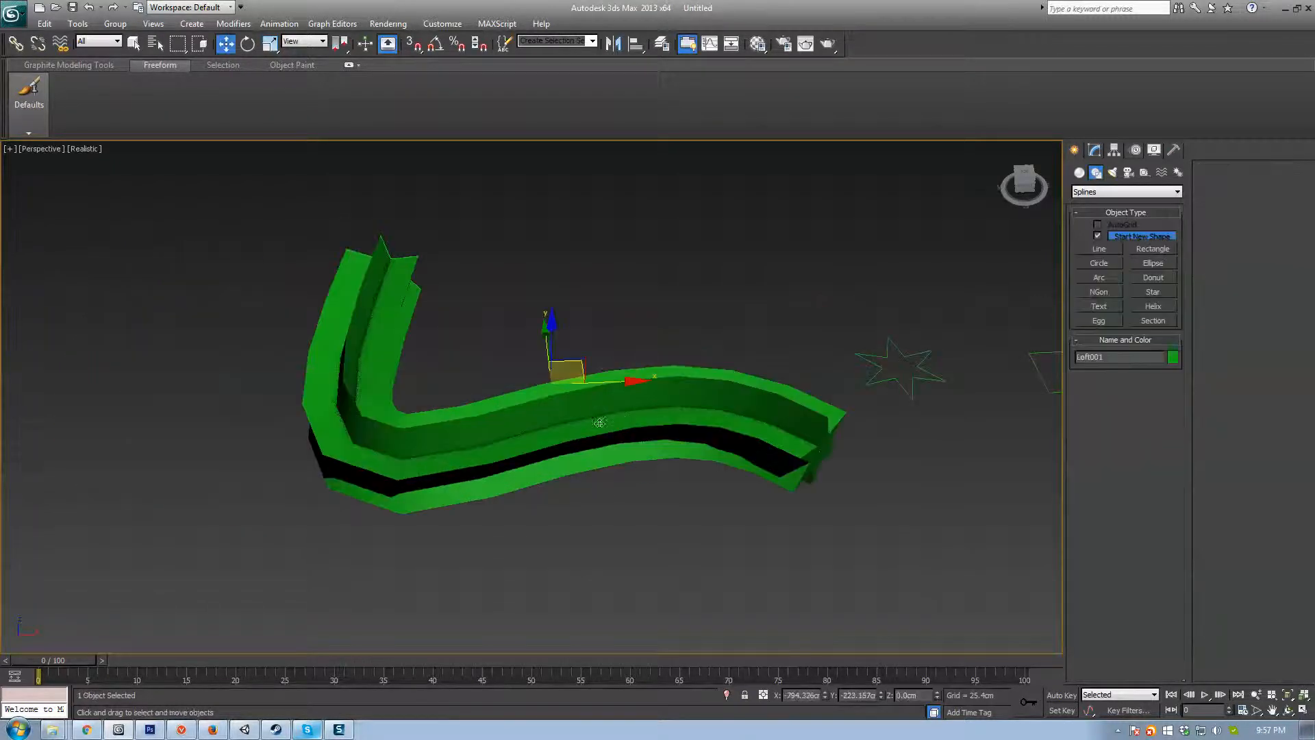
{"action": "left_click", "coordinate": [1095, 151]}
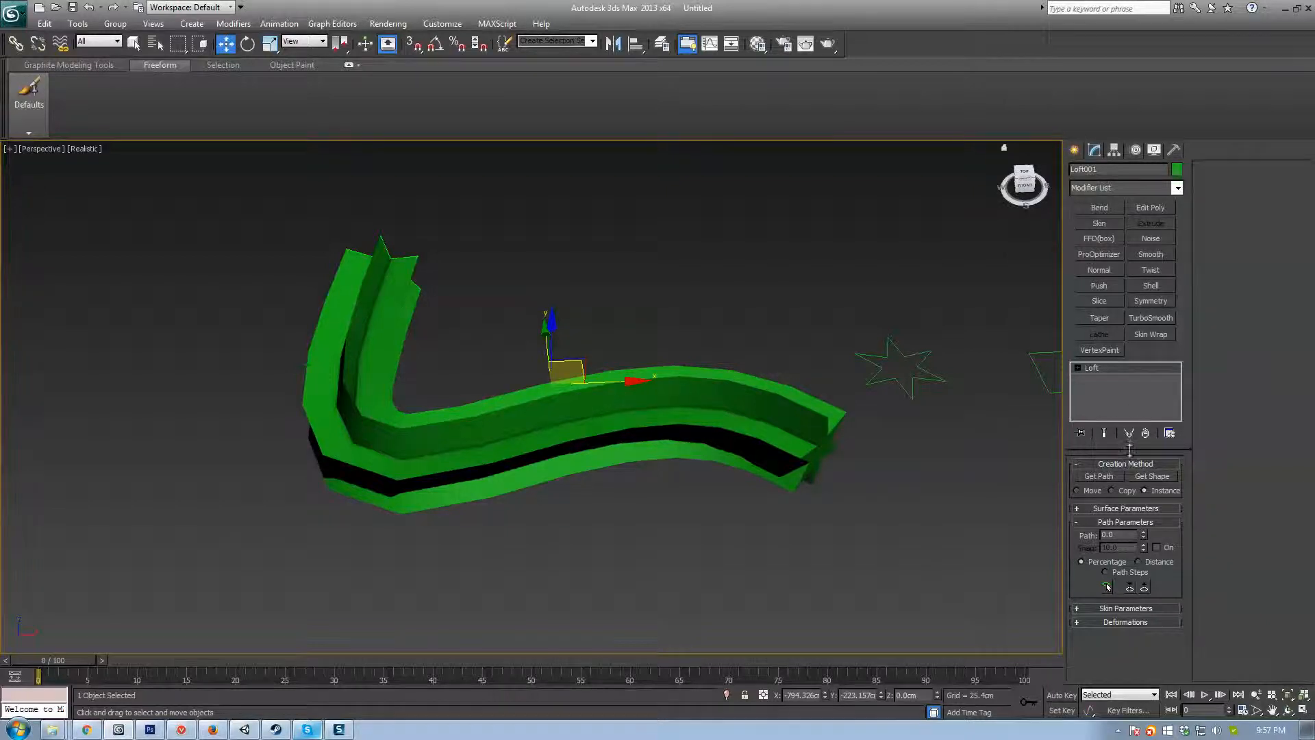
{"action": "middle_click_drag", "start_coordinate": [608, 440], "coordinate": [512, 407]}
{"action": "left_click", "coordinate": [1108, 586]}
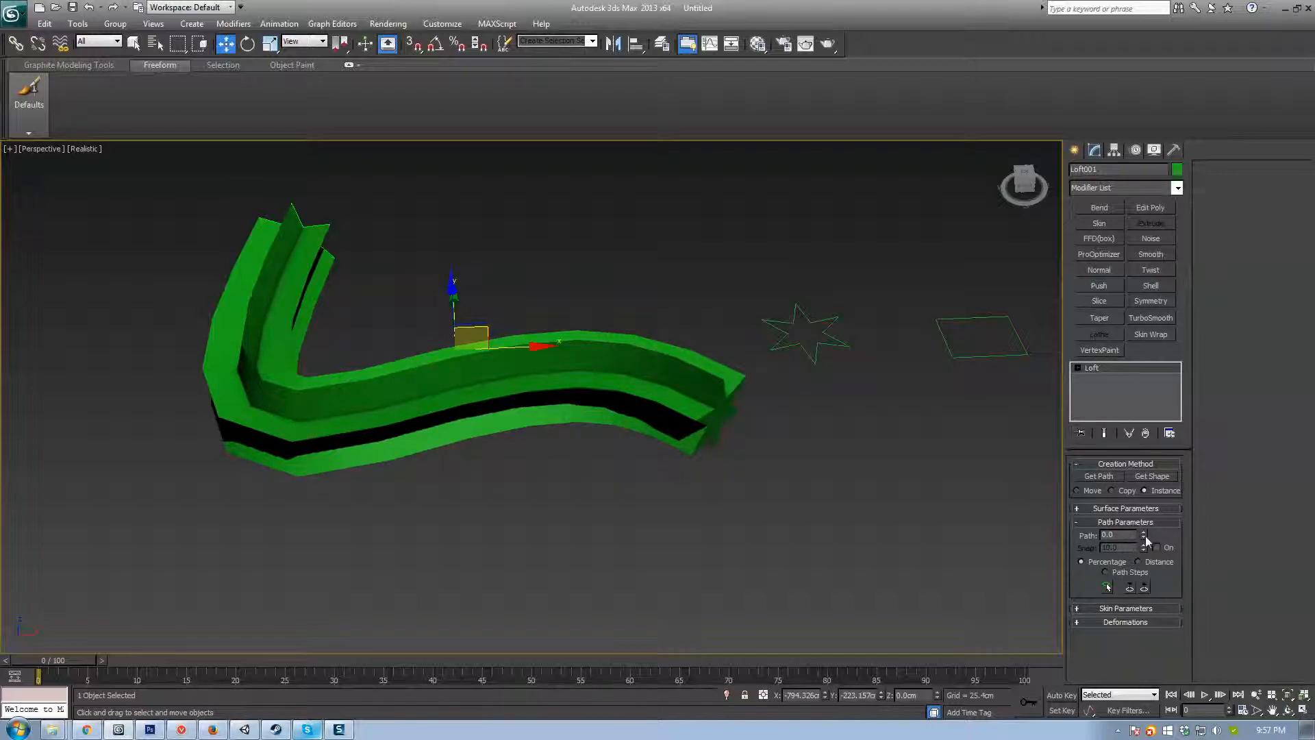
{"action": "left_click_drag", "start_coordinate": [1145, 536], "coordinate": [1289, 668]}
{"action": "left_click", "coordinate": [1156, 480]}
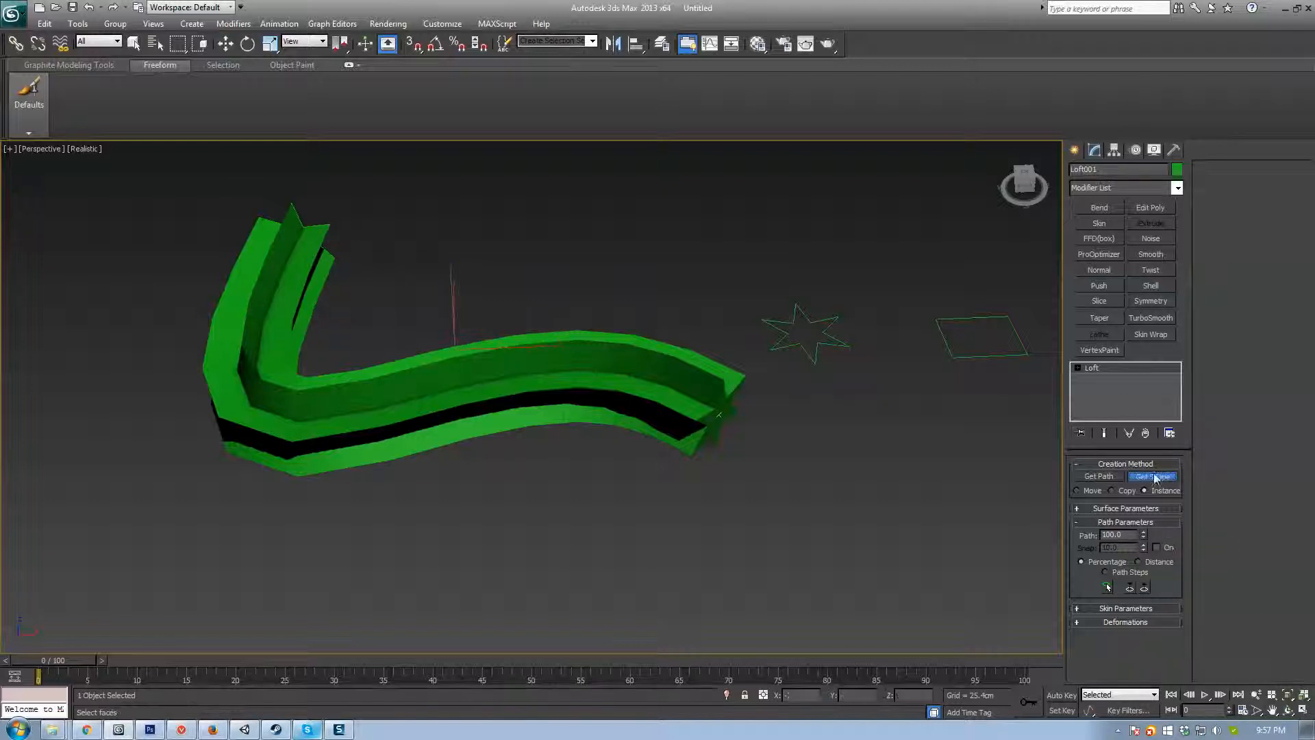
{"action": "left_click", "coordinate": [992, 357]}
Step: Show edged faces to examine the loft's transition between star and rectangle, and expand its Surface Parameters
{"action": "middle_click_drag", "start_coordinate": [685, 445], "coordinate": [618, 489], "text": "alt"}
{"action": "middle_click_drag", "start_coordinate": [412, 396], "coordinate": [524, 385], "text": "alt"}
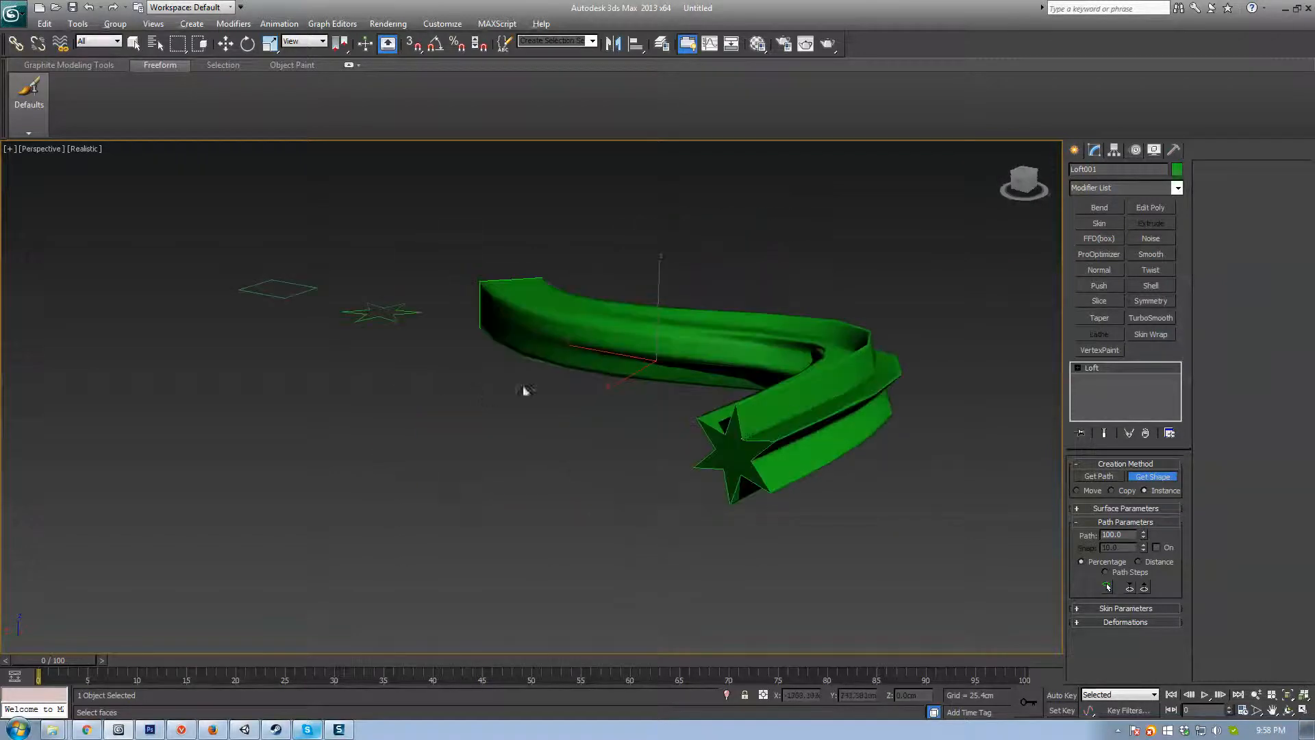
{"action": "middle_click_drag", "start_coordinate": [731, 427], "coordinate": [640, 438], "text": "alt"}
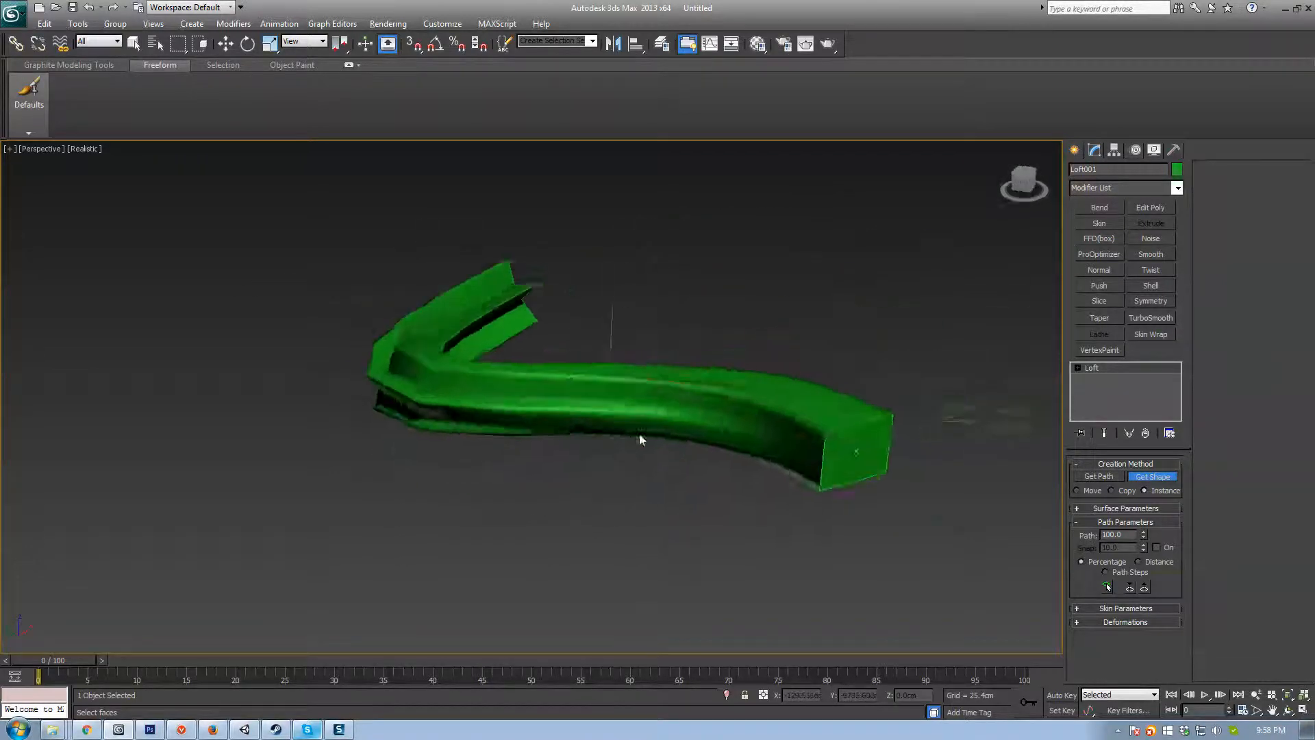
{"action": "key", "text": "F4"}
{"action": "scroll", "coordinate": [853, 466], "scroll_direction": "up", "scroll_amount": 3}
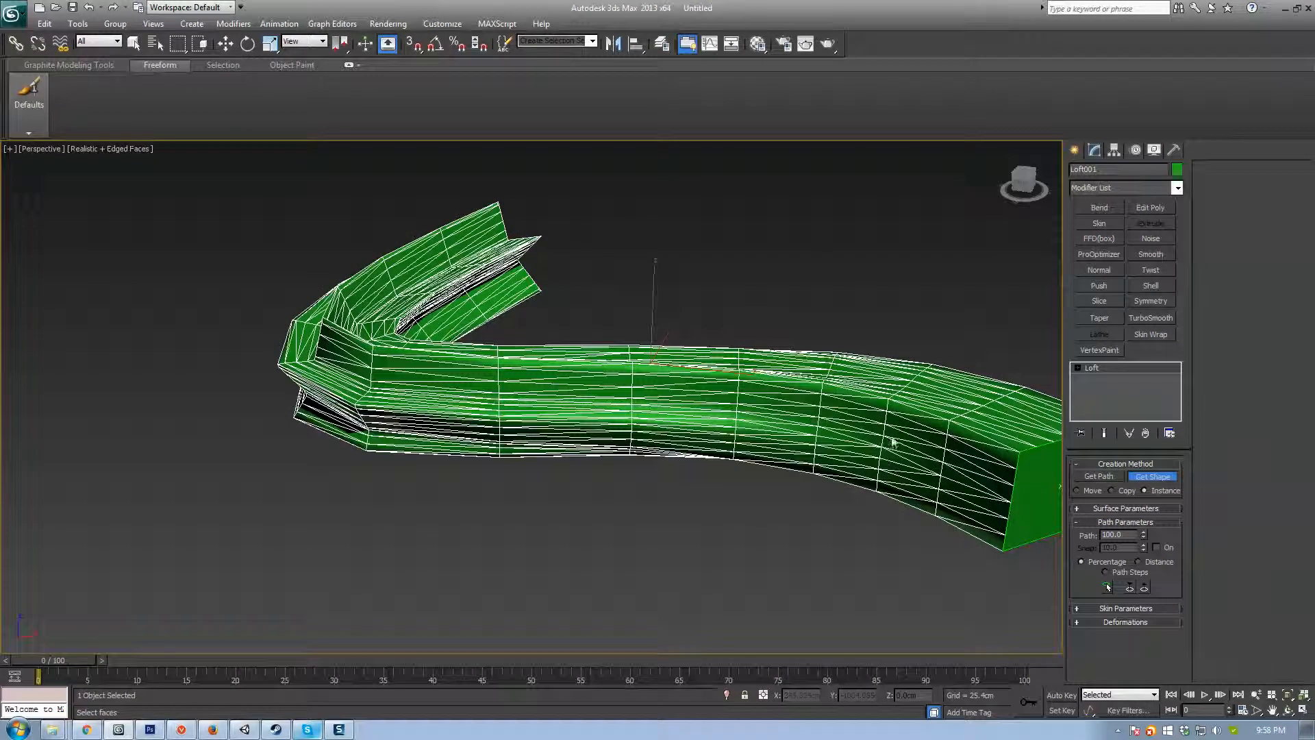
{"action": "left_click", "coordinate": [1124, 508]}
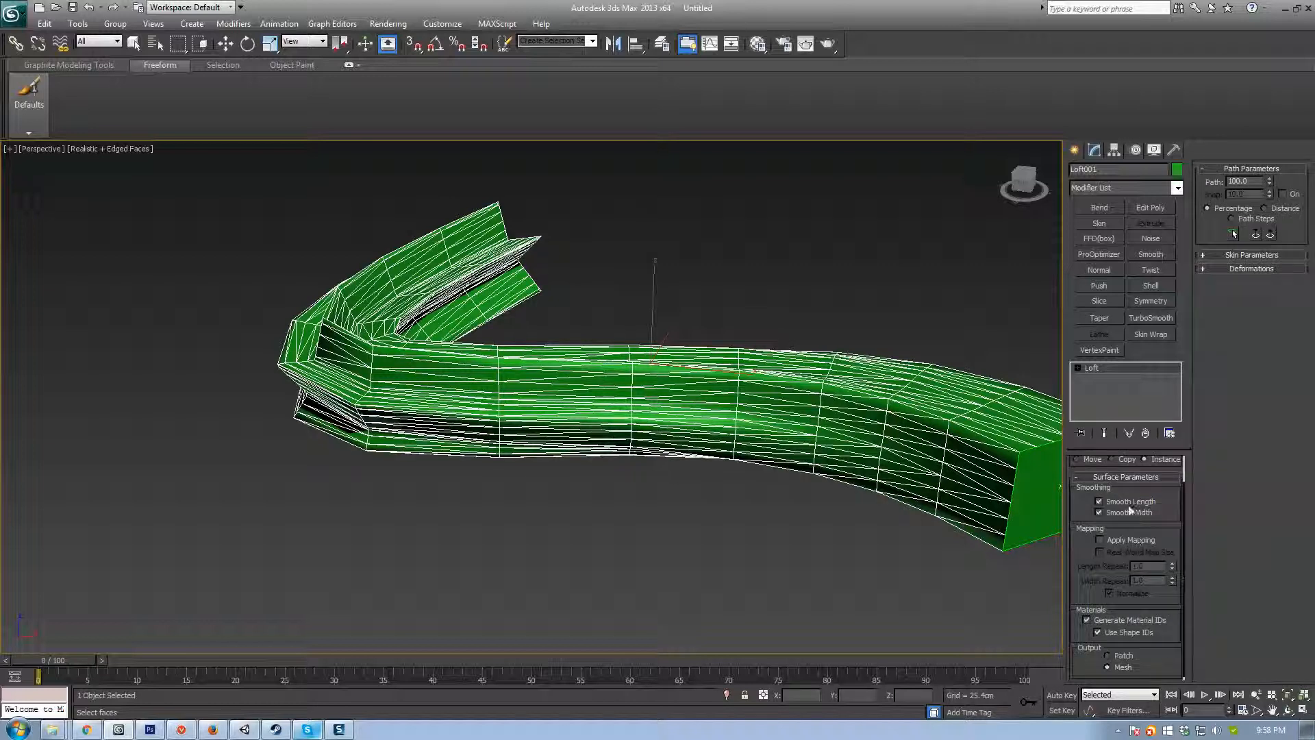
Step: Try Patch output for the loft, restore Mesh output, and collapse its Surface Parameters
{"action": "left_click", "coordinate": [1122, 656]}
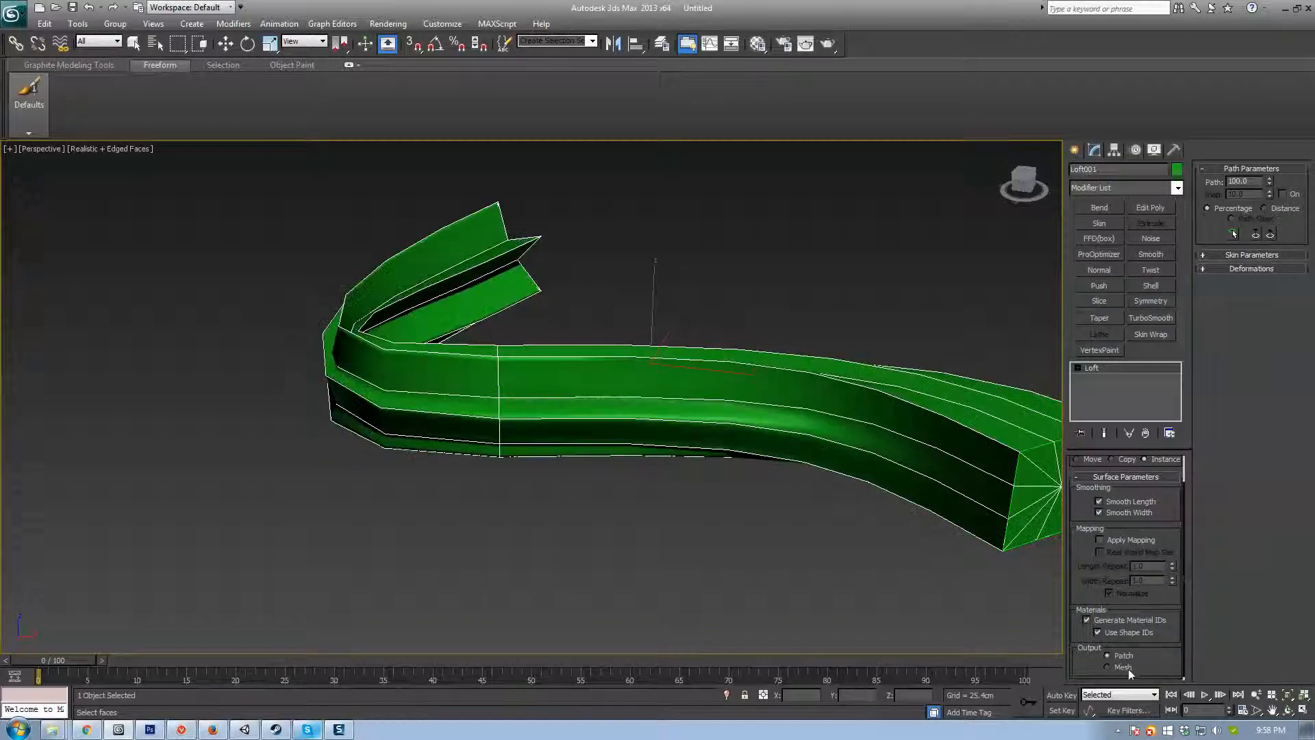
{"action": "left_click", "coordinate": [1121, 666]}
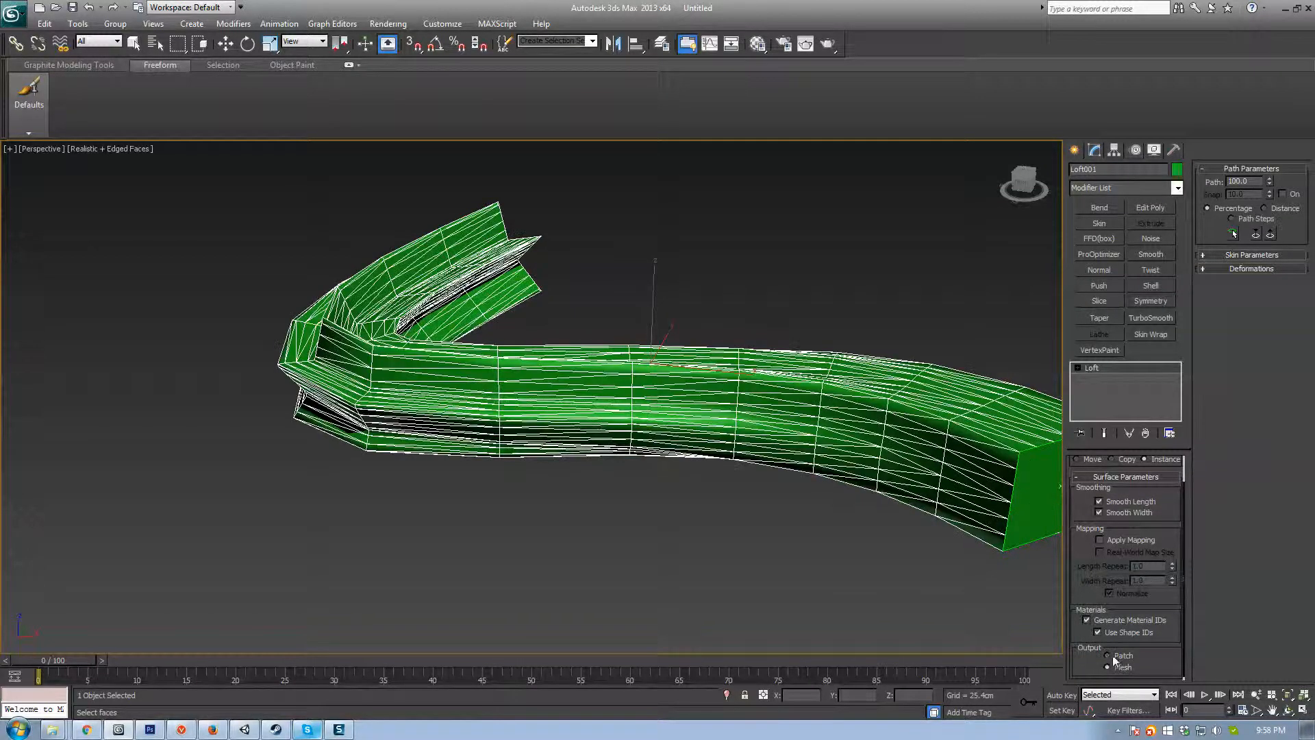
{"action": "left_click", "coordinate": [1113, 656]}
{"action": "middle_click_drag", "start_coordinate": [792, 532], "coordinate": [684, 508]}
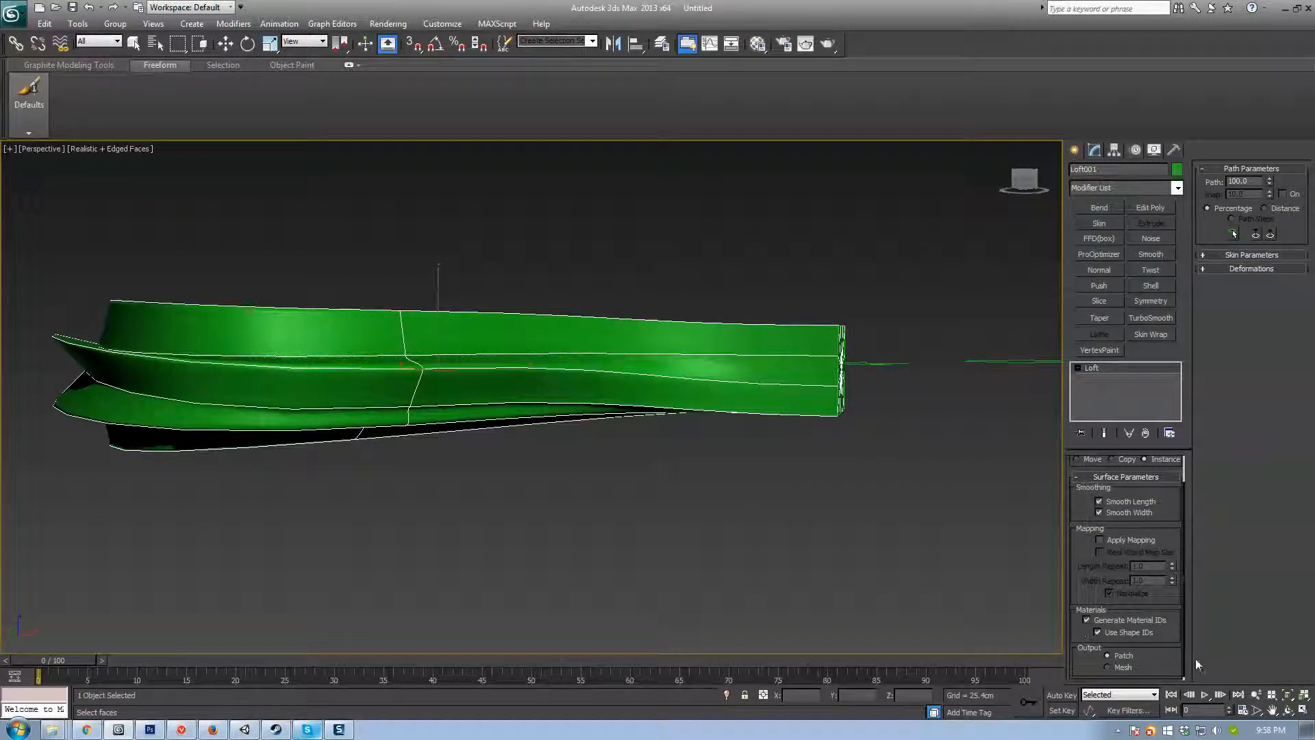
{"action": "left_click", "coordinate": [1118, 666]}
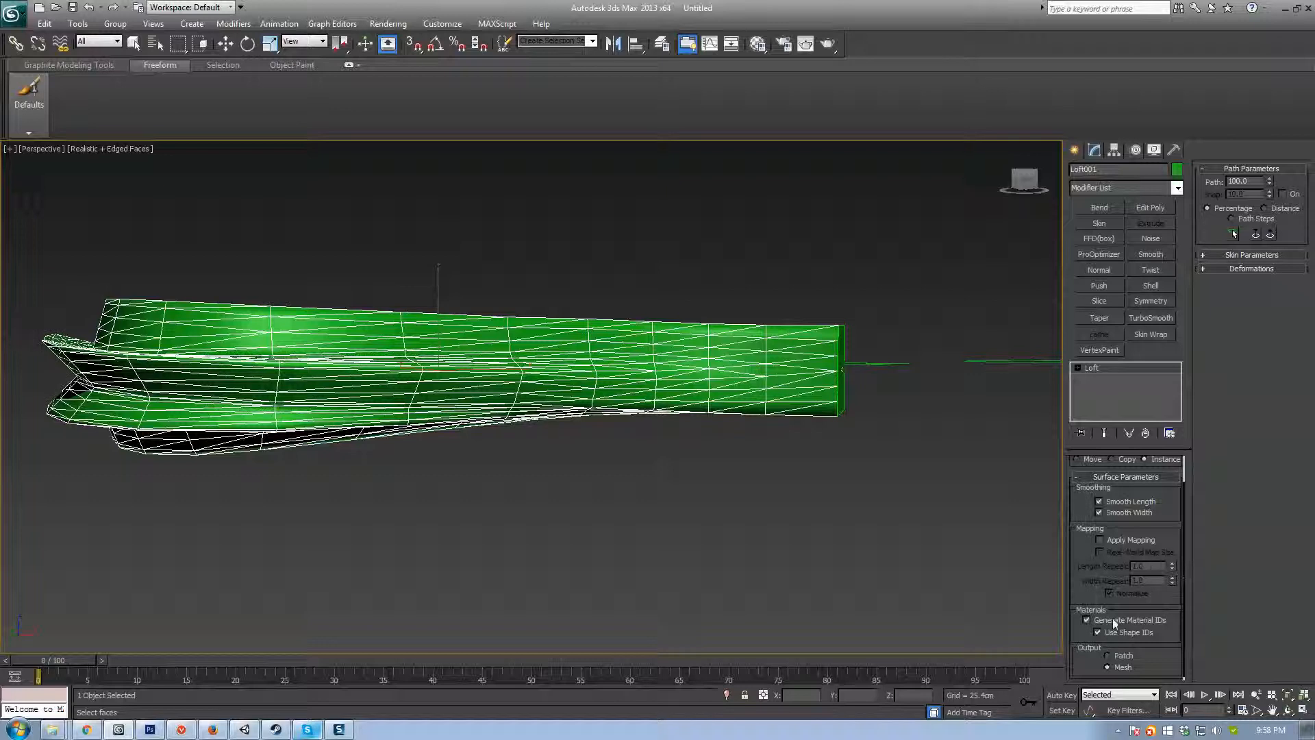
{"action": "left_click", "coordinate": [1097, 478]}
Step: Turn off edged faces and move the loft away from its path line
{"action": "middle_click_drag", "start_coordinate": [886, 444], "coordinate": [844, 491], "text": "alt"}
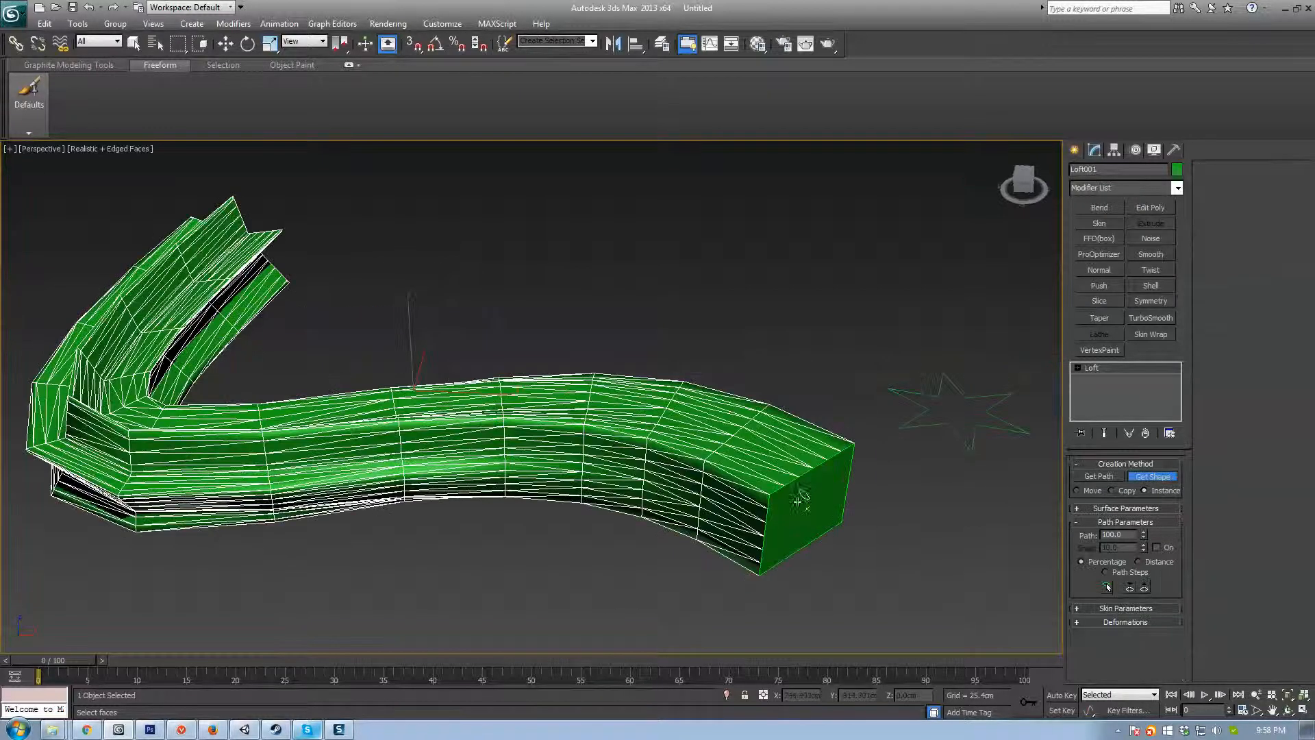
{"action": "key", "text": "F4"}
{"action": "middle_click_drag", "start_coordinate": [853, 442], "coordinate": [791, 382], "text": "alt"}
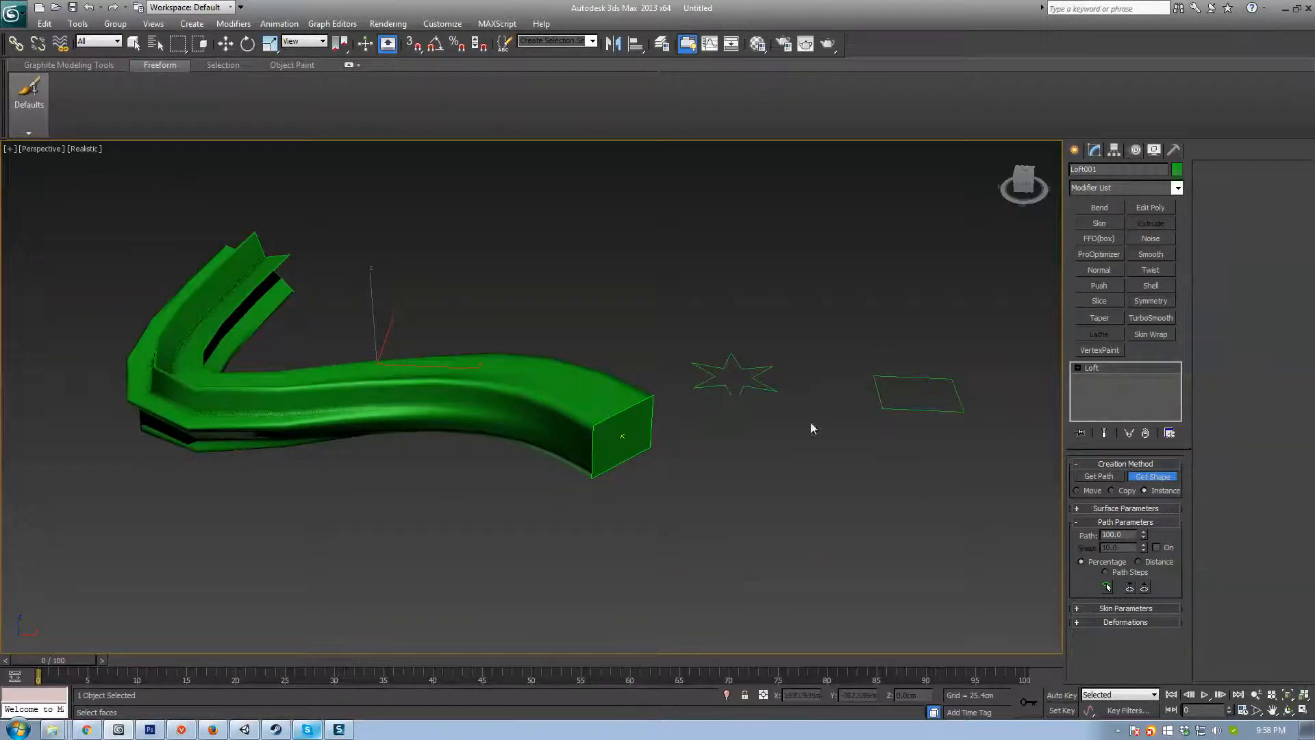
{"action": "middle_click_drag", "start_coordinate": [812, 424], "coordinate": [644, 477], "text": "alt"}
{"action": "key", "text": "w"}
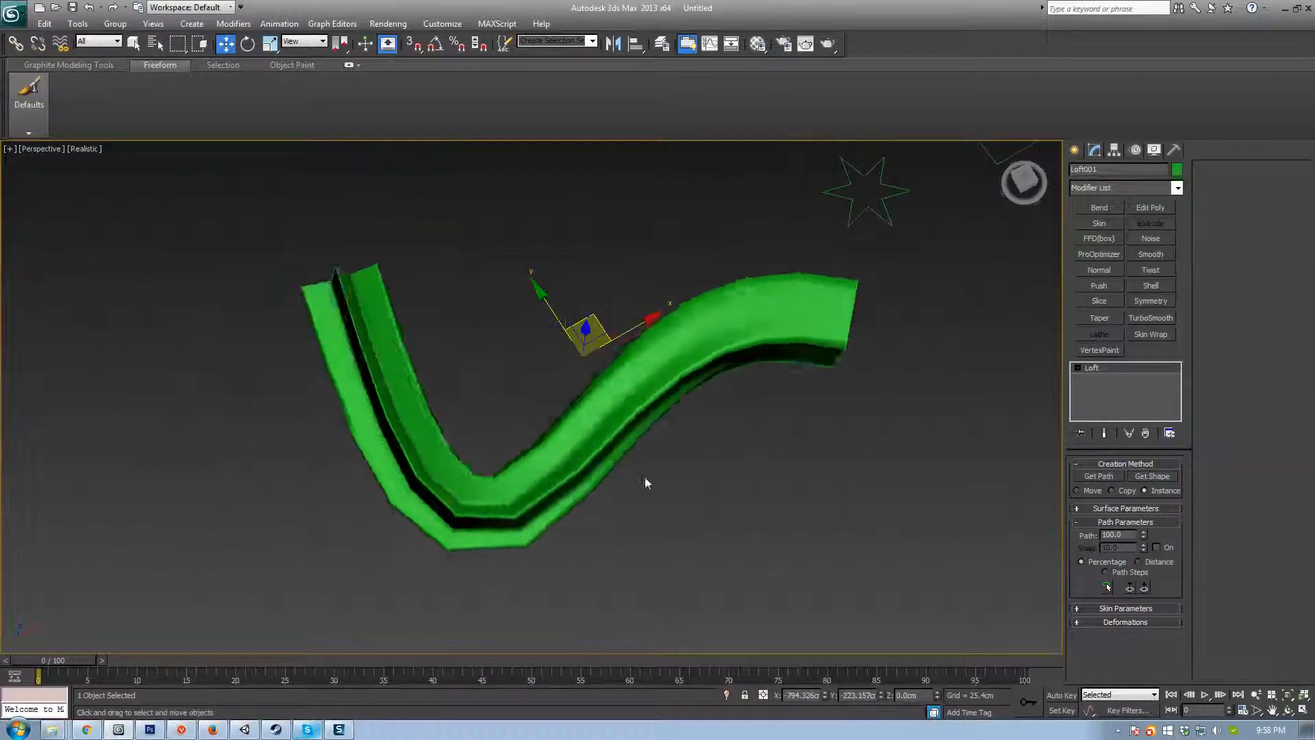
{"action": "key", "text": "F3"}
{"action": "left_click_drag", "start_coordinate": [588, 332], "coordinate": [486, 126]}
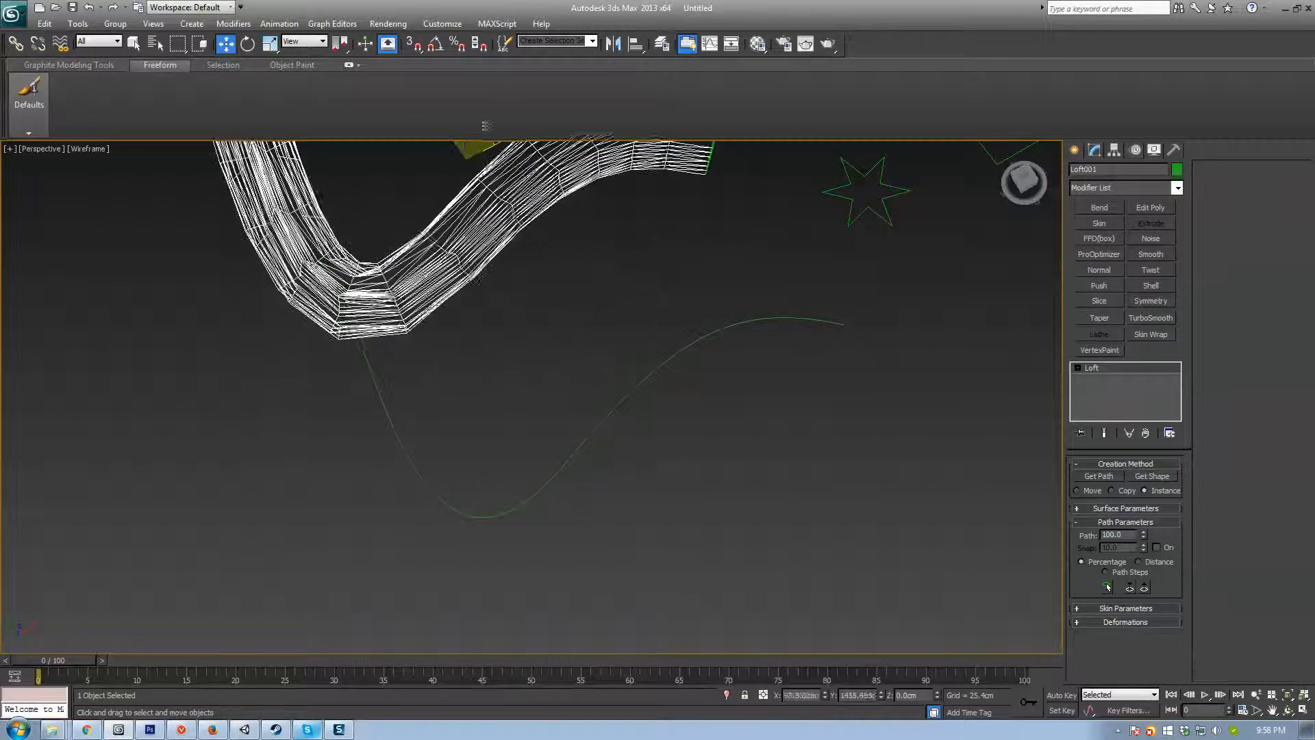
Step: Select the original path line and move it farther from the loft in shaded view
{"action": "left_click_drag", "start_coordinate": [583, 400], "coordinate": [617, 489]}
{"action": "key", "text": "F3"}
{"action": "middle_click_drag", "start_coordinate": [631, 478], "coordinate": [701, 328], "text": "alt"}
{"action": "left_click_drag", "start_coordinate": [679, 333], "coordinate": [590, 419]}
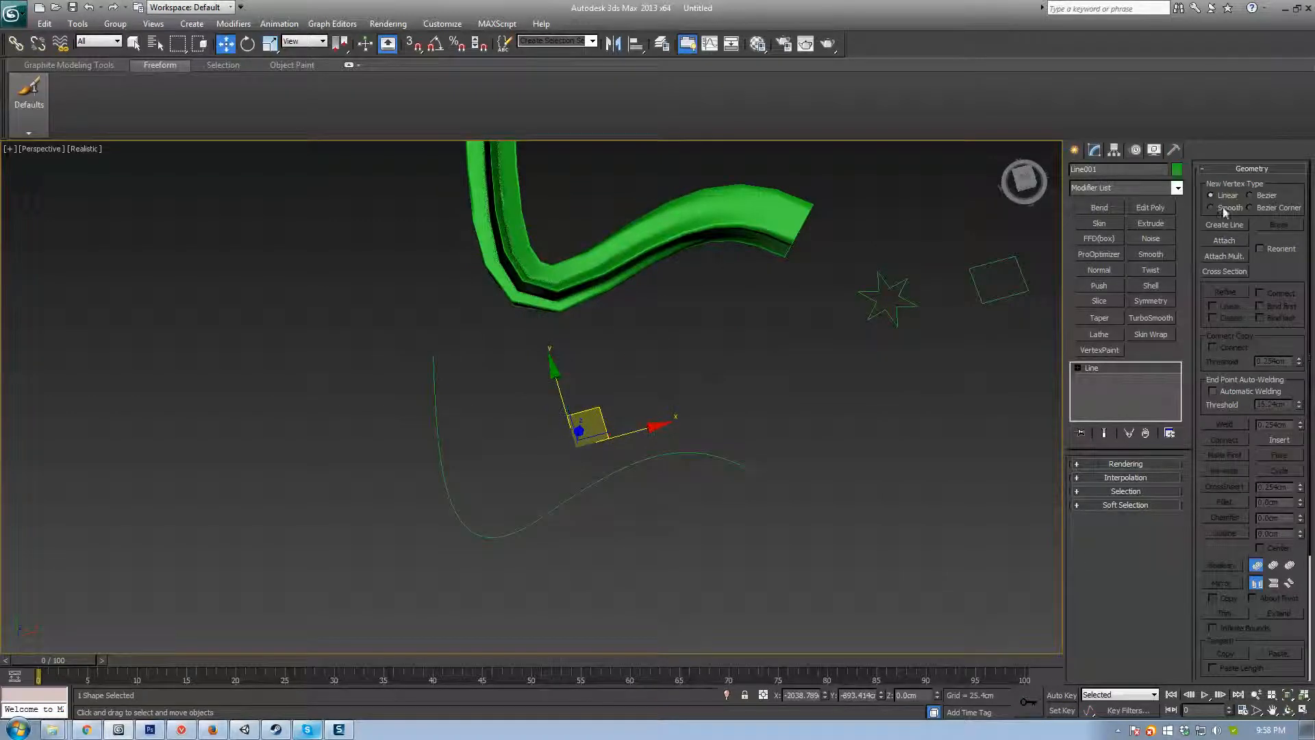
Step: Edit the path line's vertices and move its middle vertex slightly toward the loft
{"action": "left_click", "coordinate": [1098, 368]}
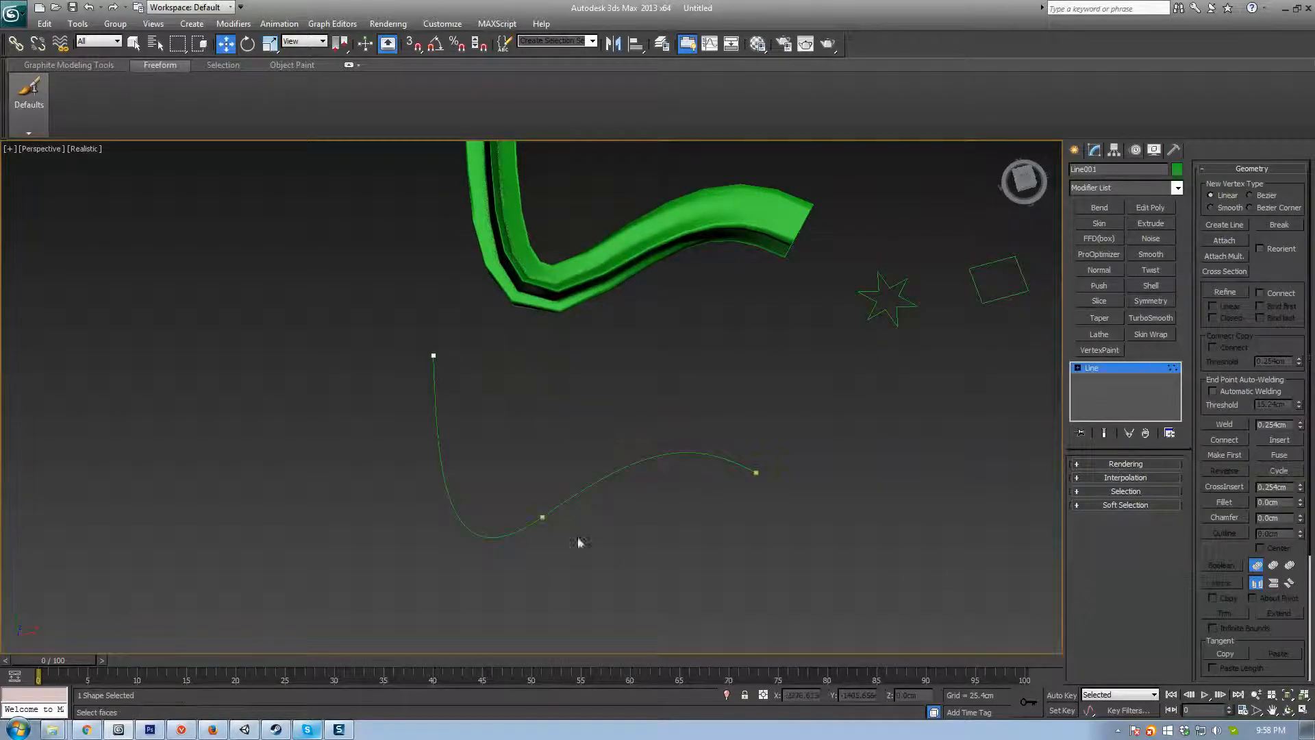
{"action": "left_click", "coordinate": [543, 515]}
{"action": "mouse_move", "coordinate": [565, 477]}
{"action": "left_mouse_down"}
{"action": "mouse_move", "coordinate": [587, 446]}
{"action": "mouse_move", "coordinate": [647, 586]}
{"action": "mouse_move", "coordinate": [650, 456]}
{"action": "mouse_move", "coordinate": [650, 473]}
{"action": "mouse_move", "coordinate": [566, 456]}
{"action": "left_mouse_up"}
{"action": "key", "text": "e"}
{"action": "key", "text": "w"}
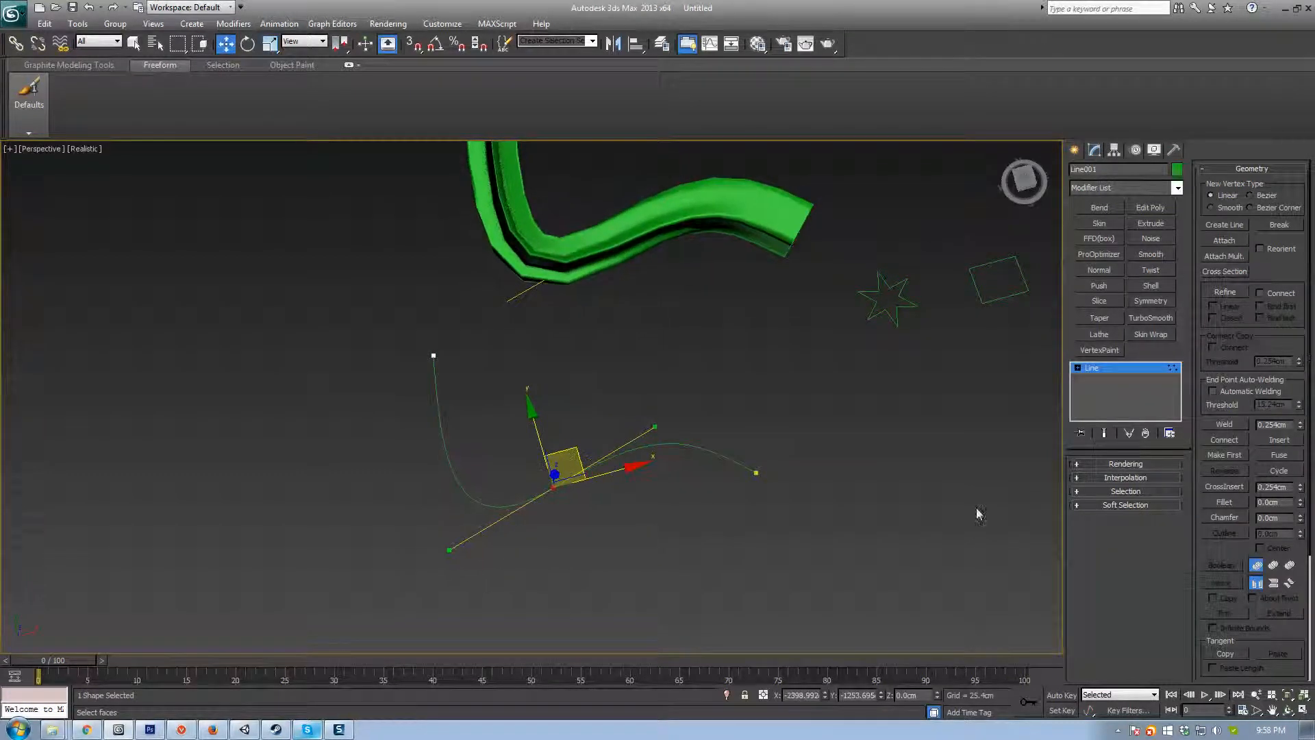
Step: Set the path line's interpolation steps to 35 and leave vertex editing
{"action": "left_click", "coordinate": [1099, 464]}
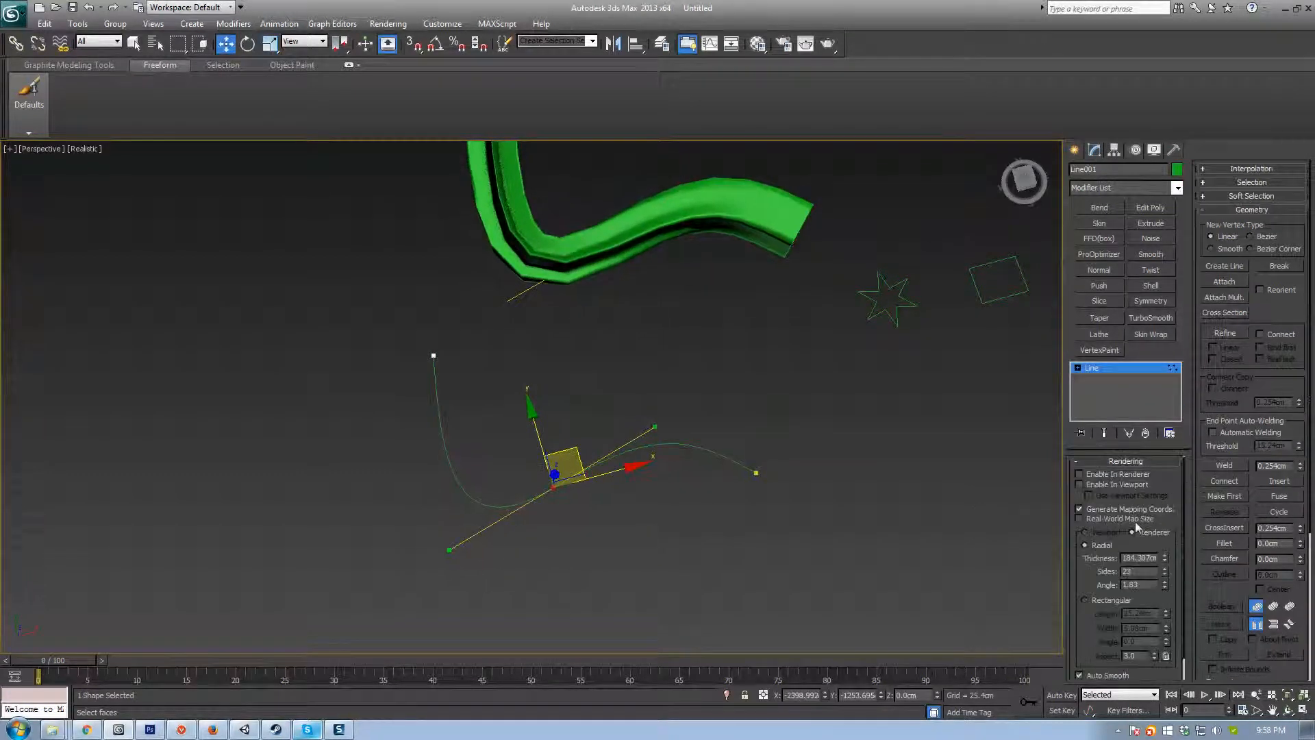
{"action": "left_click", "coordinate": [1099, 462]}
{"action": "left_click", "coordinate": [1125, 478]}
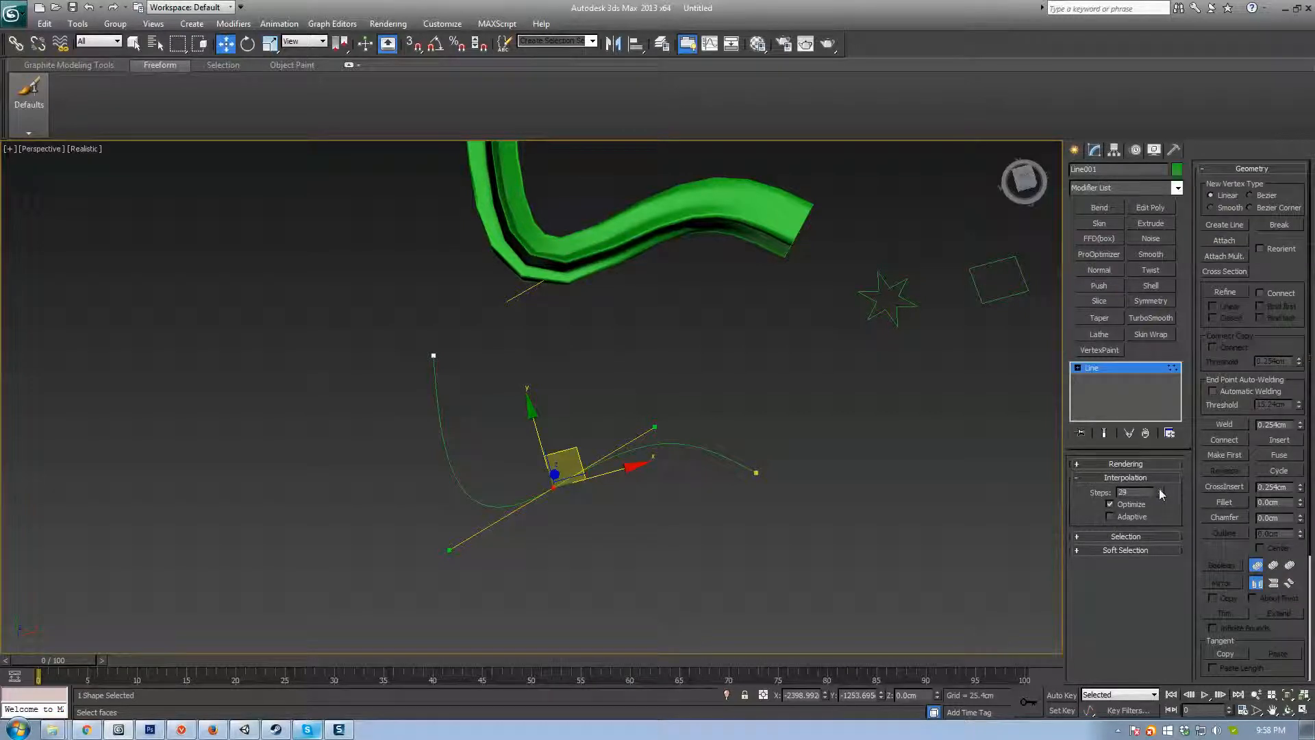
{"action": "left_click", "coordinate": [1161, 489]}
{"action": "scroll", "coordinate": [607, 418], "scroll_direction": "up", "scroll_amount": 3}
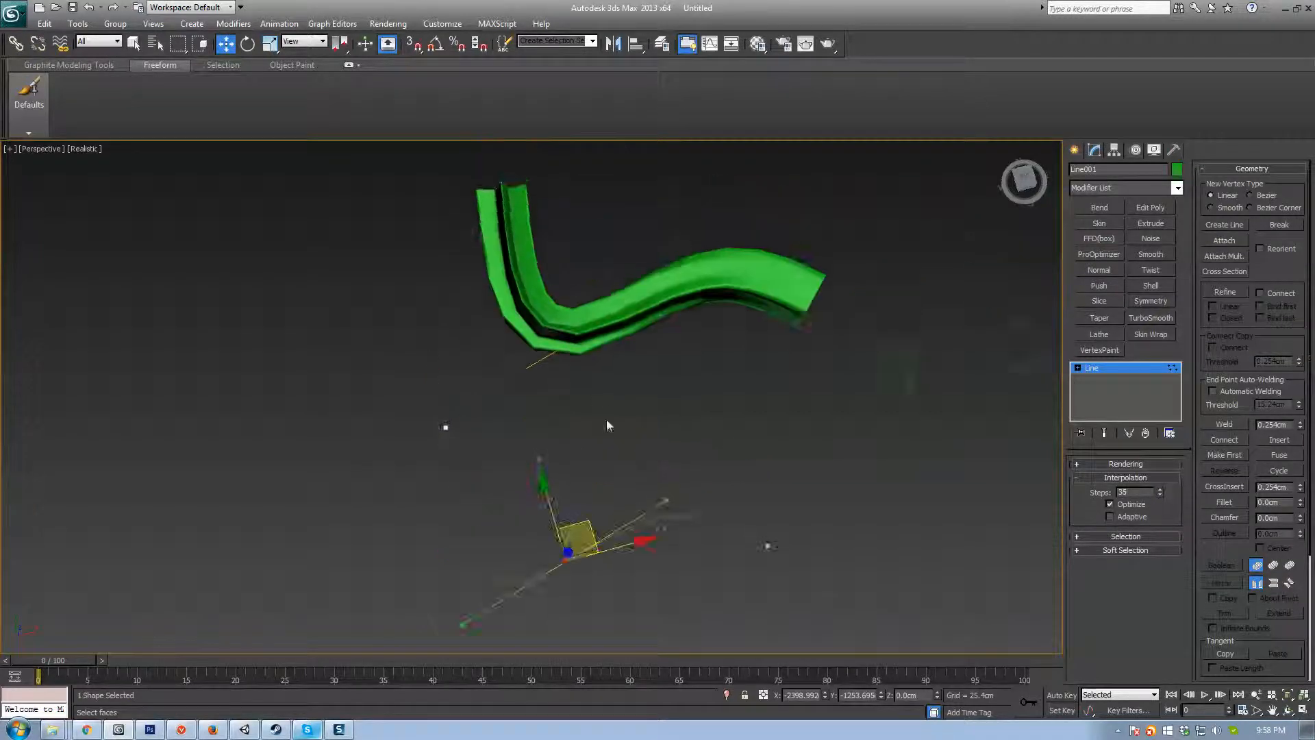
{"action": "middle_click_drag", "start_coordinate": [942, 534], "coordinate": [824, 494]}
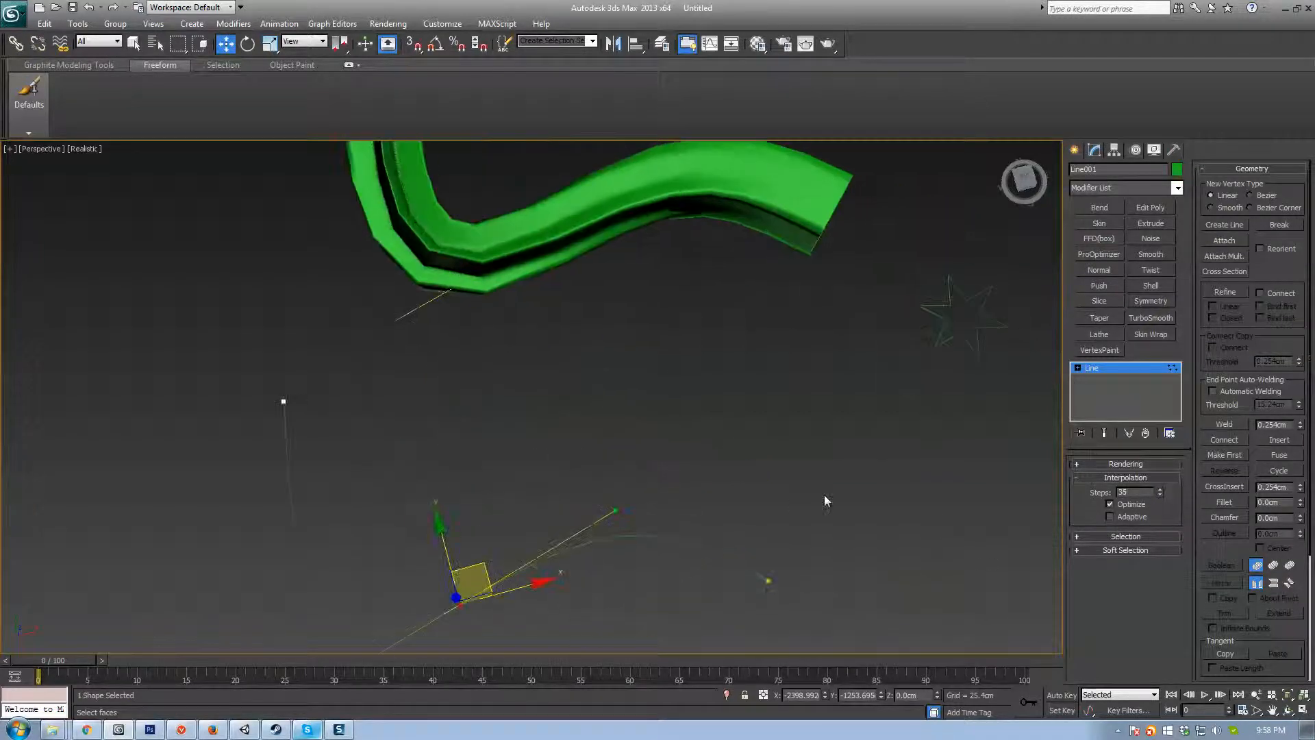
{"action": "left_click", "coordinate": [1123, 538]}
{"action": "middle_click_drag", "start_coordinate": [746, 500], "coordinate": [616, 505]}
{"action": "middle_click_drag", "start_coordinate": [698, 499], "coordinate": [661, 402]}
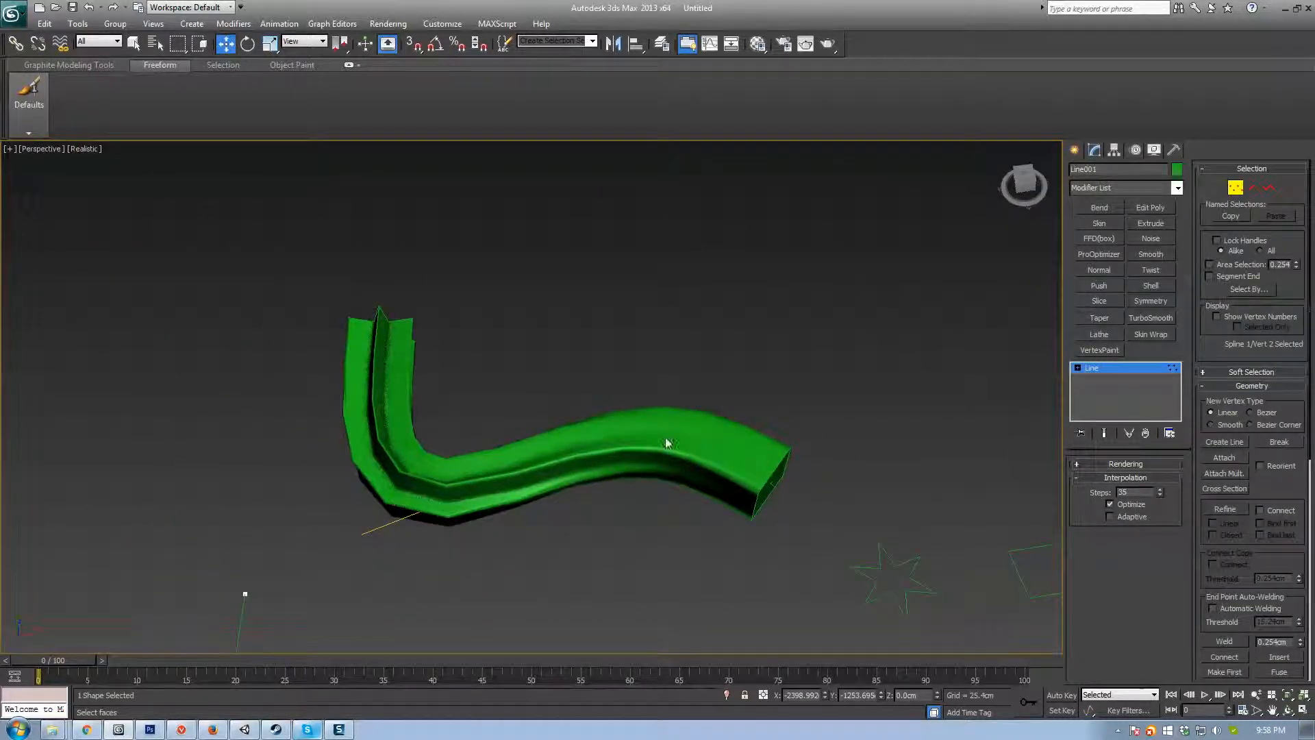
{"action": "left_click", "coordinate": [1222, 185]}
Step: Select the loft and add the rectangle as a cross-section at a path position of 51 percent
{"action": "left_click", "coordinate": [769, 434]}
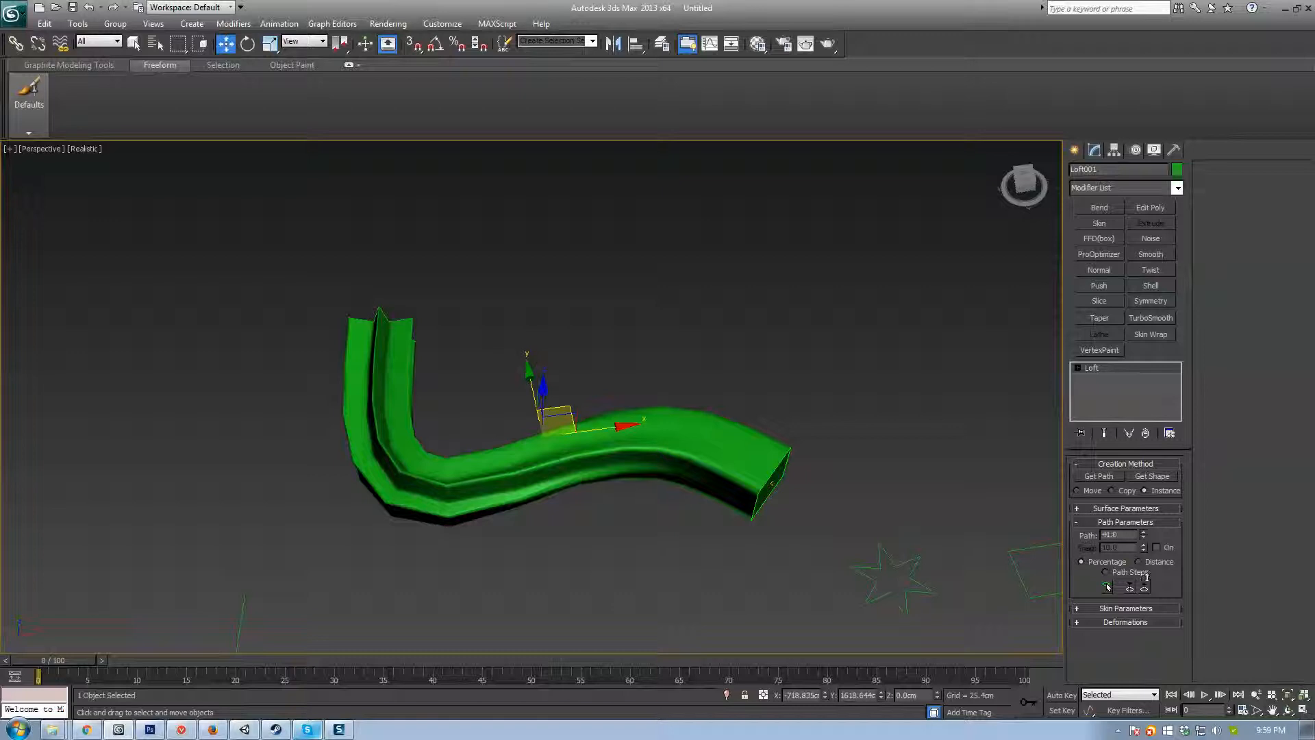
{"action": "left_click_drag", "start_coordinate": [1155, 684], "coordinate": [1156, 535]}
{"action": "left_click", "coordinate": [1154, 478]}
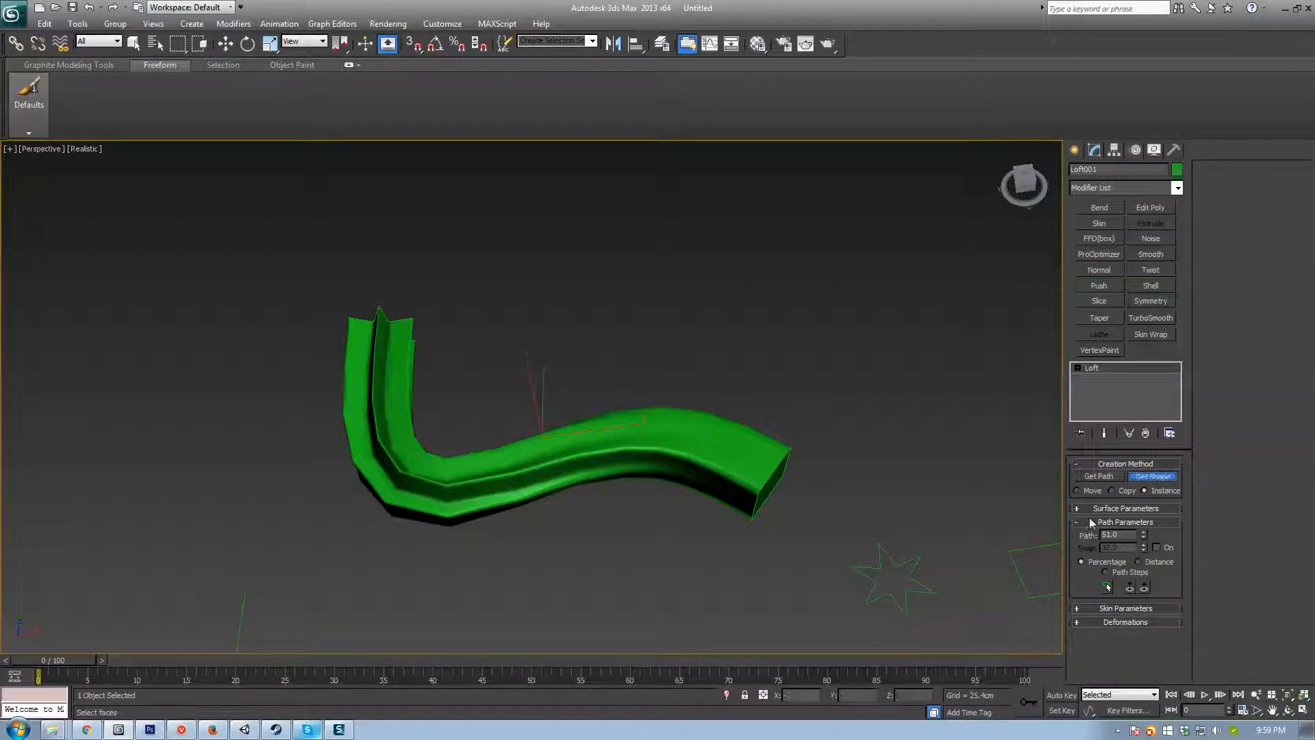
{"action": "left_click", "coordinate": [1016, 561]}
{"action": "middle_click_drag", "start_coordinate": [471, 445], "coordinate": [496, 463], "text": "alt"}
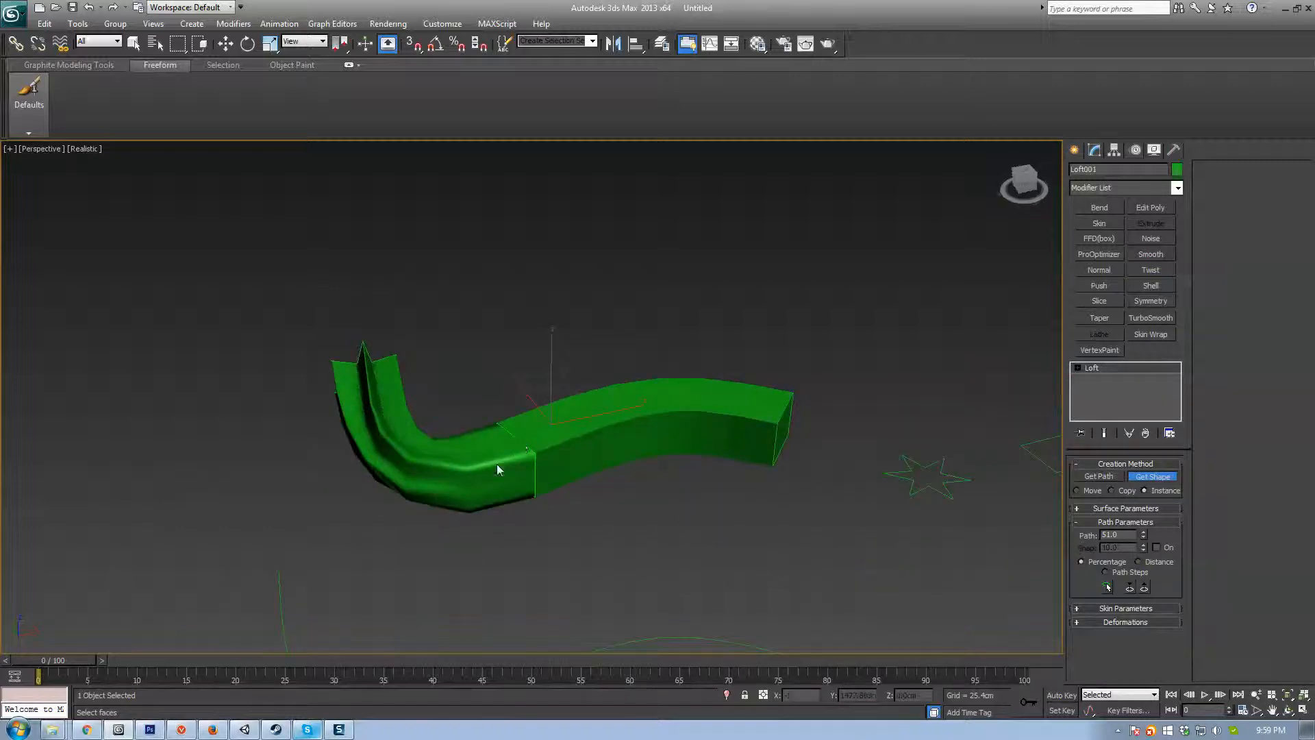
{"action": "middle_click_drag", "start_coordinate": [768, 507], "coordinate": [584, 449], "text": "alt"}
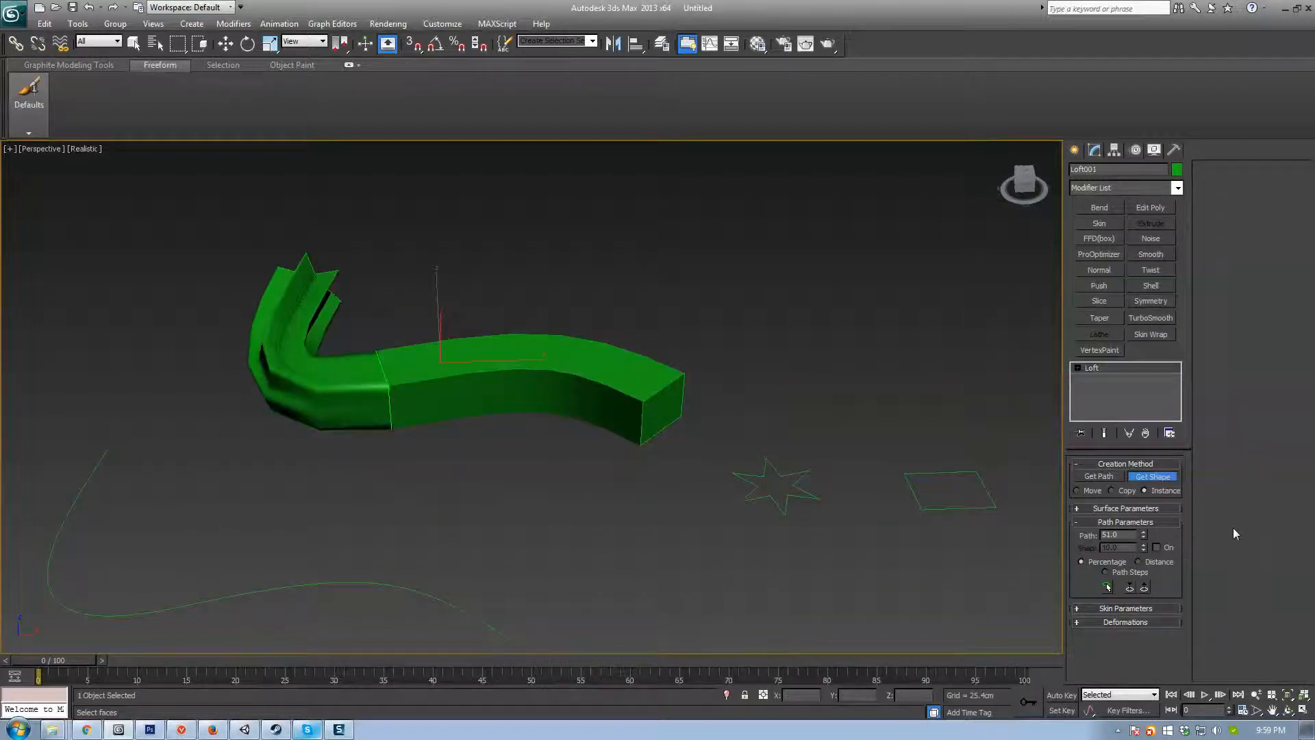
Step: Step back and forth between the loft's cross-section levels with Next Shape and Previous Shape
{"action": "left_click", "coordinate": [1145, 587]}
{"action": "left_click", "coordinate": [1130, 587]}
{"action": "left_click", "coordinate": [1142, 587]}
{"action": "left_click", "coordinate": [1130, 587]}
Step: Test Pick Shape, the path position and path snapping, and return to the rectangle cross-section at 51 percent
{"action": "left_click", "coordinate": [1107, 587]}
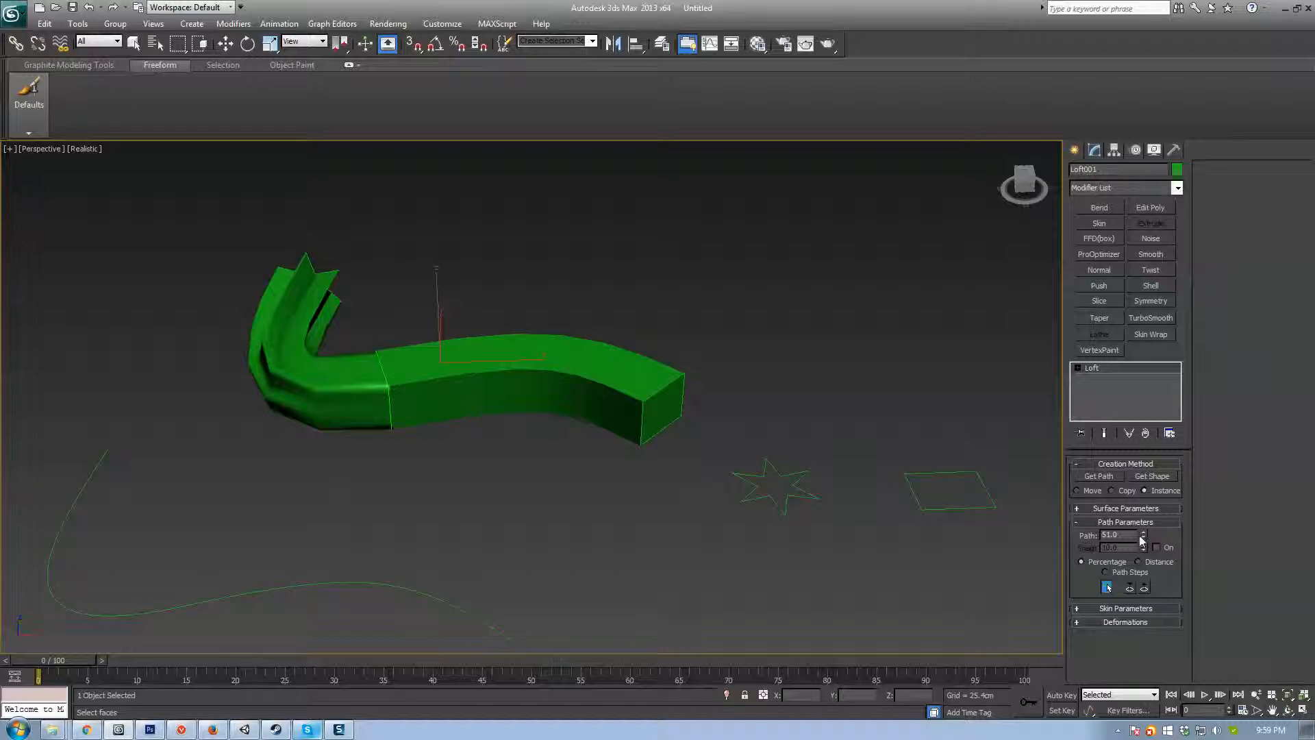
{"action": "left_click_drag", "start_coordinate": [1142, 535], "coordinate": [1143, 497]}
{"action": "left_click", "coordinate": [1157, 547]}
{"action": "left_click", "coordinate": [1157, 547]}
{"action": "left_click", "coordinate": [1144, 532]}
{"action": "left_click", "coordinate": [1144, 589]}
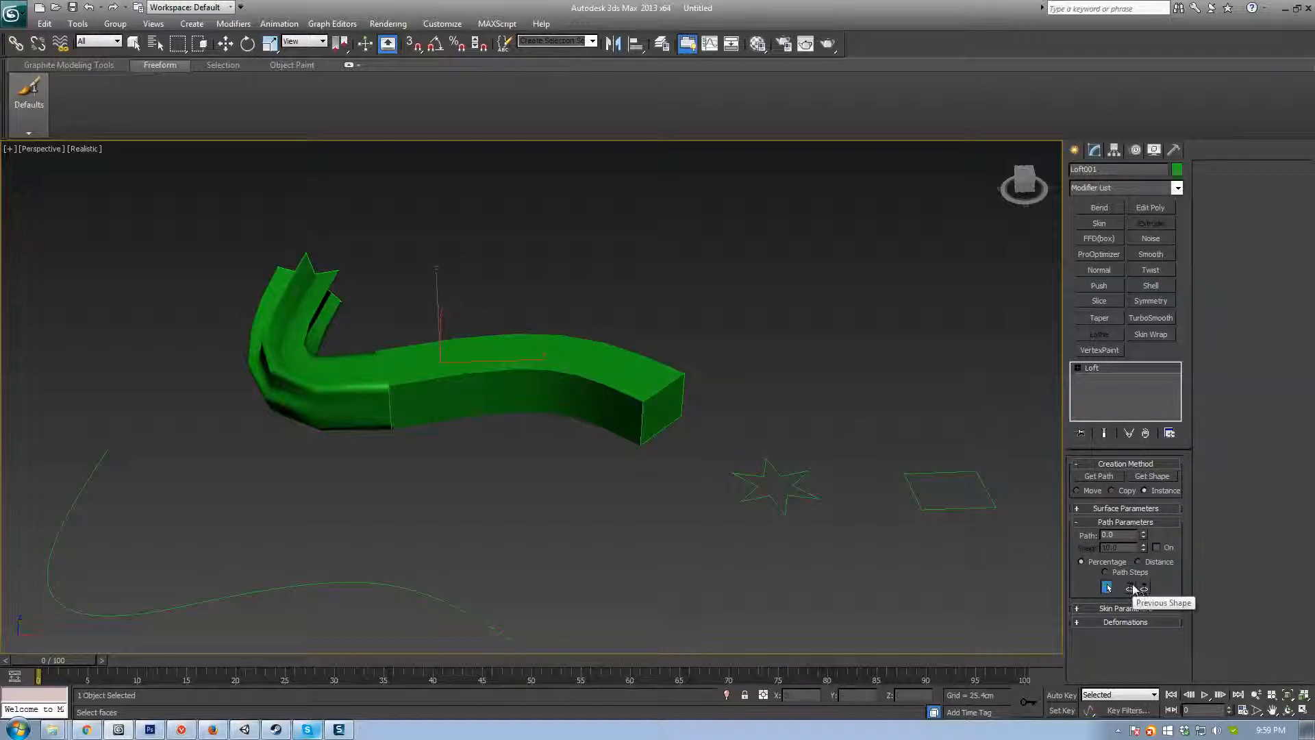
{"action": "left_click", "coordinate": [390, 394]}
{"action": "key", "text": "w"}
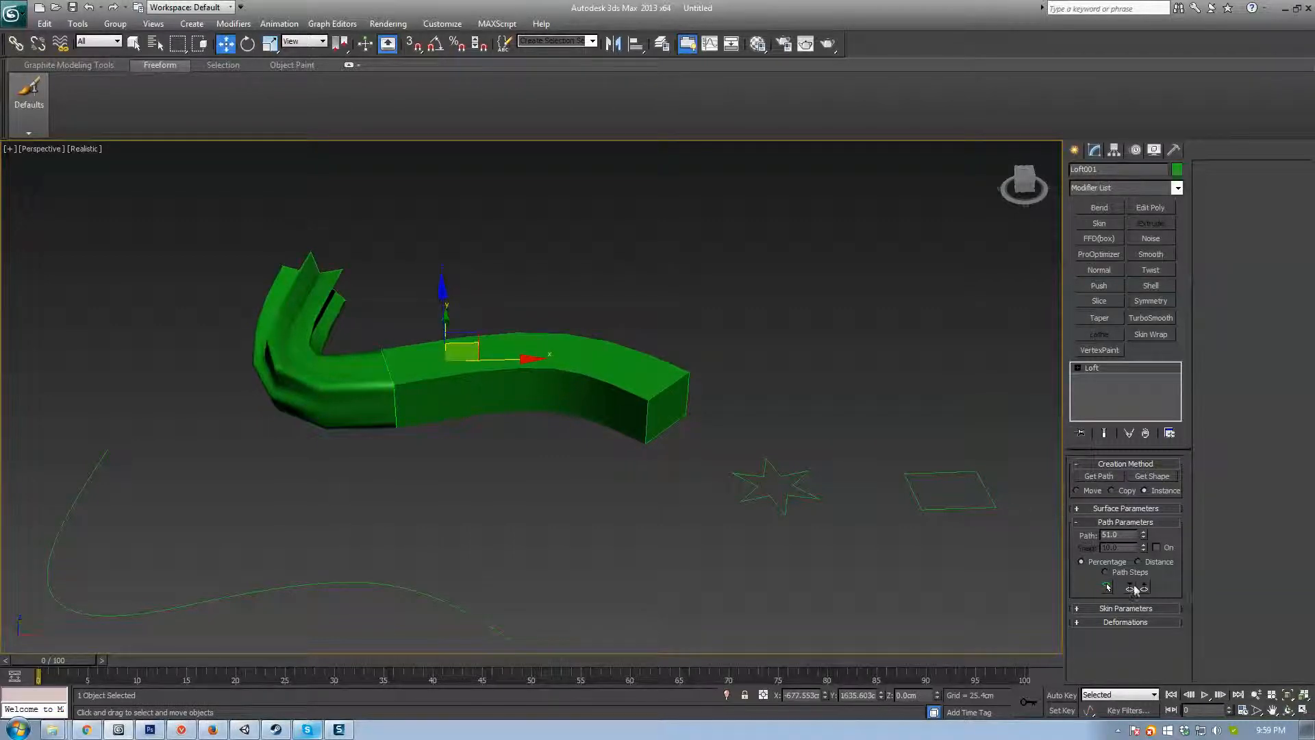
Step: Expand the loft's Skin Parameters and try Optimize Shapes on and off
{"action": "left_click", "coordinate": [1130, 610]}
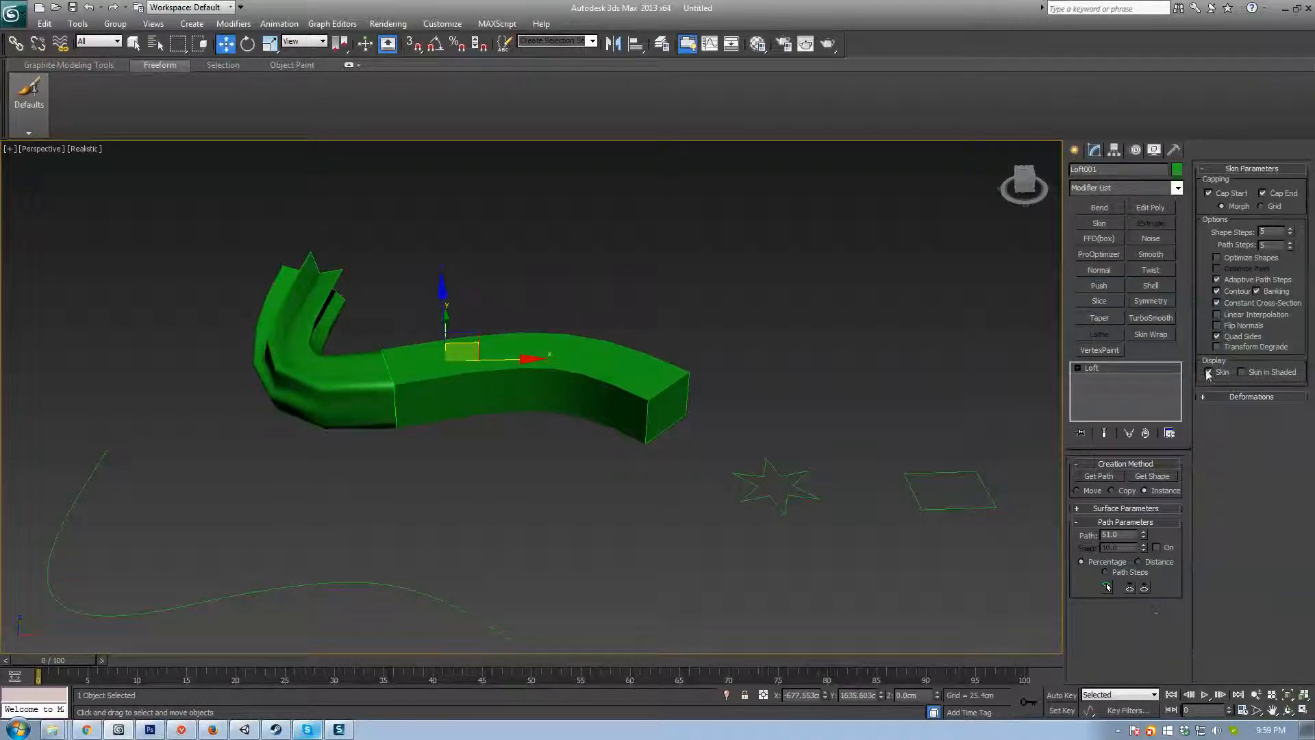
{"action": "left_click", "coordinate": [1267, 259]}
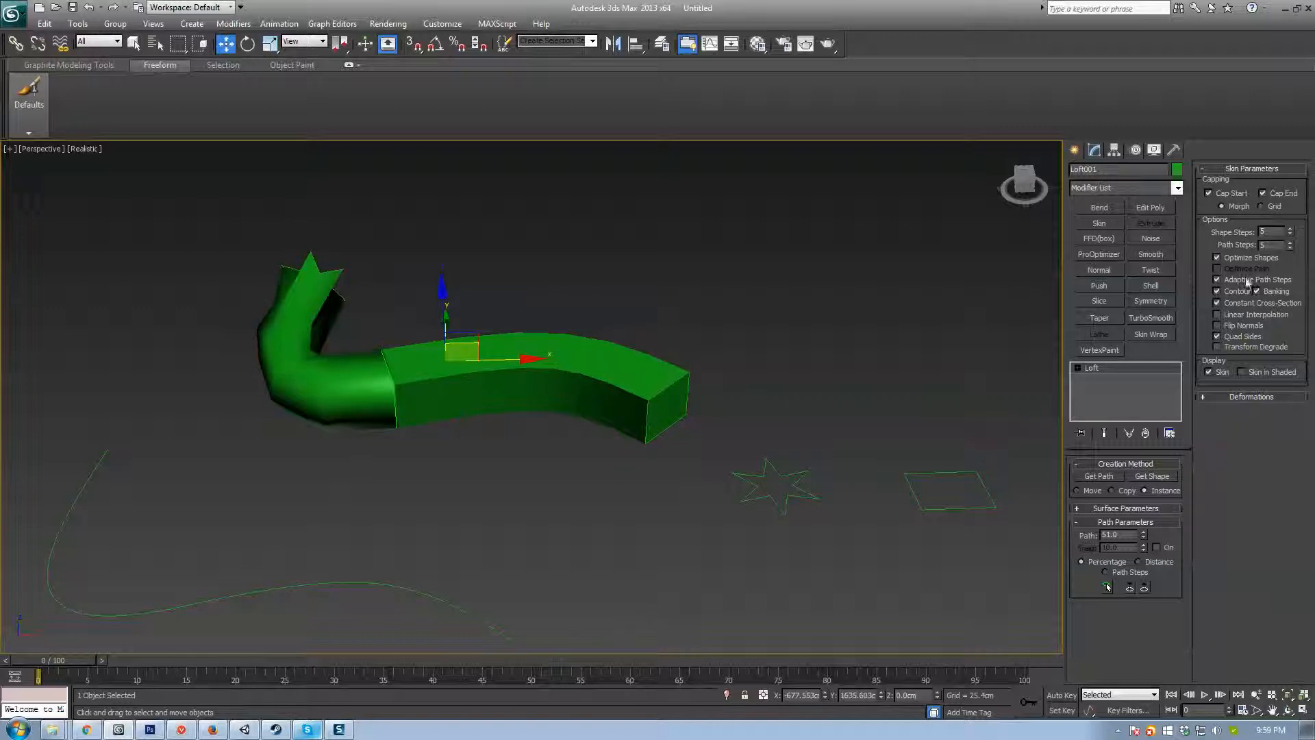
{"action": "left_click", "coordinate": [1233, 258]}
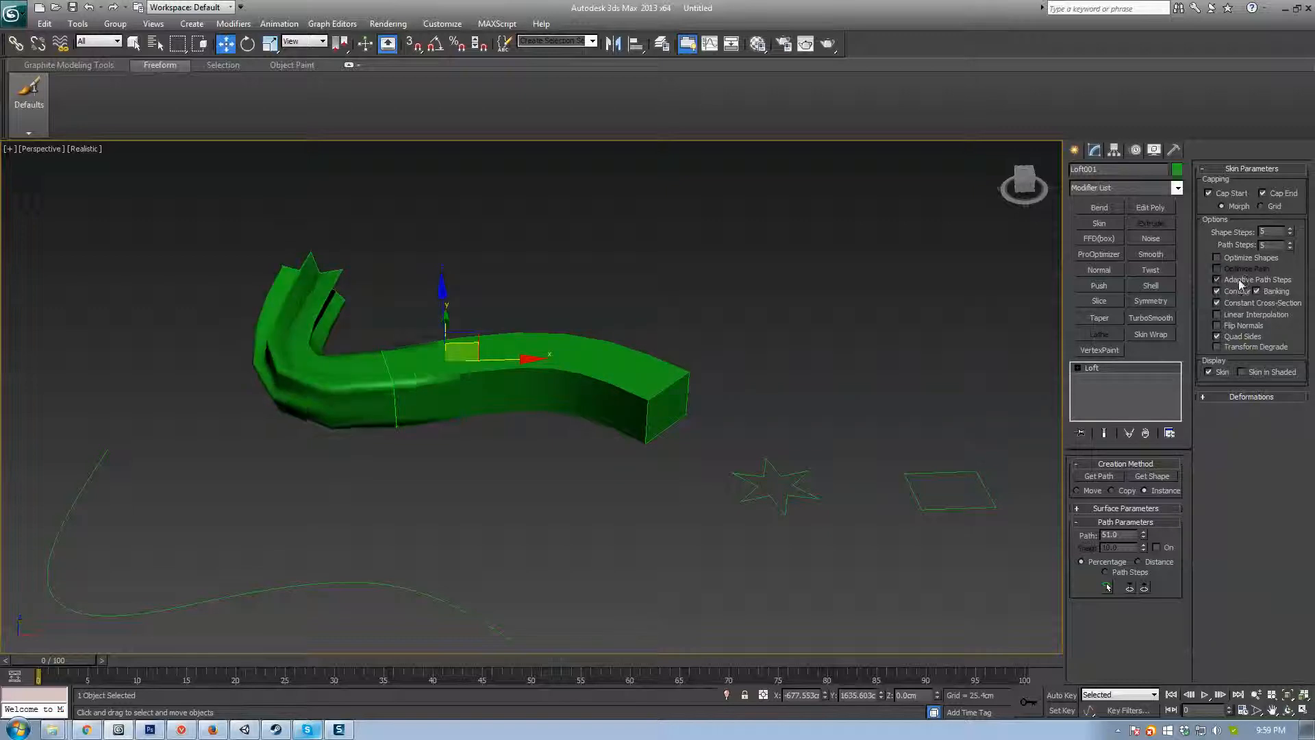
Step: Turn off Adaptive Path Steps for the loft and try Contour off and on
{"action": "left_click", "coordinate": [1239, 281]}
{"action": "left_click", "coordinate": [1232, 292]}
{"action": "left_click", "coordinate": [1231, 291]}
Step: Try Linear Interpolation and Flip Normals on the loft, switching each off again
{"action": "left_click", "coordinate": [1242, 315]}
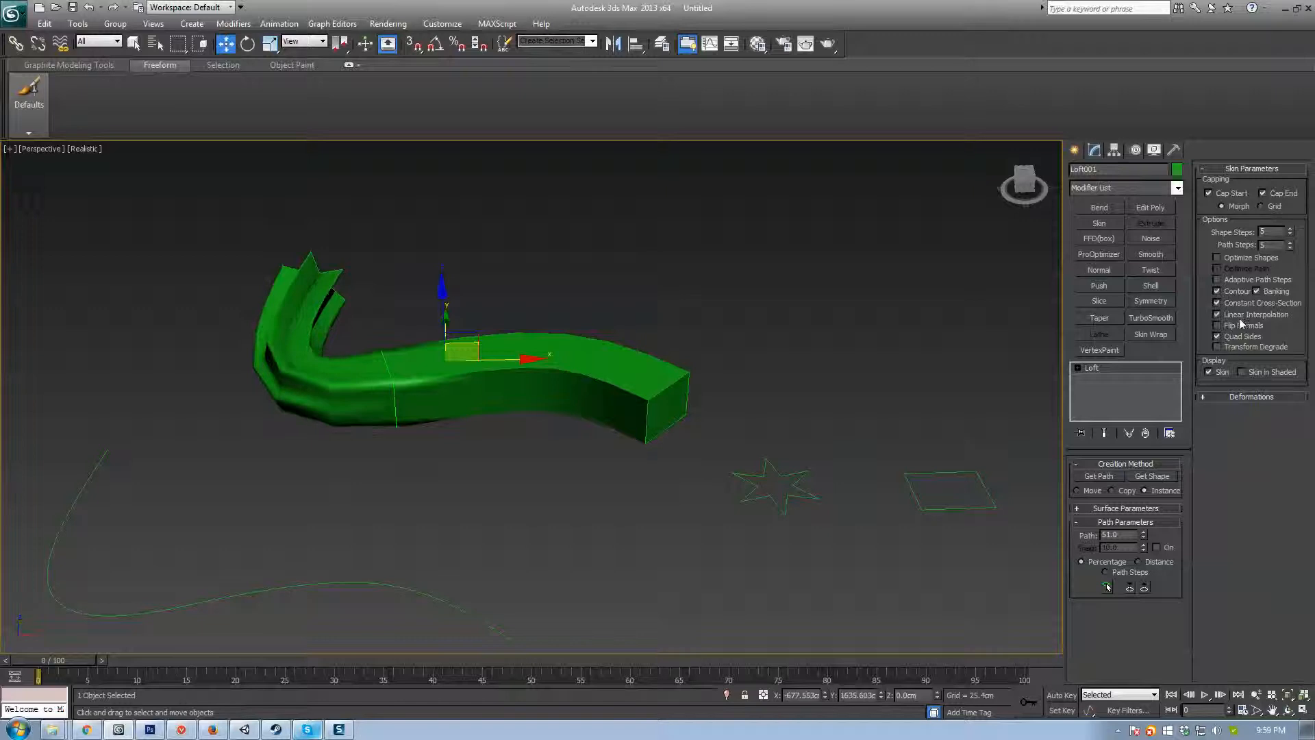
{"action": "left_click", "coordinate": [1242, 316]}
{"action": "left_click", "coordinate": [1243, 327]}
{"action": "left_click", "coordinate": [1242, 327]}
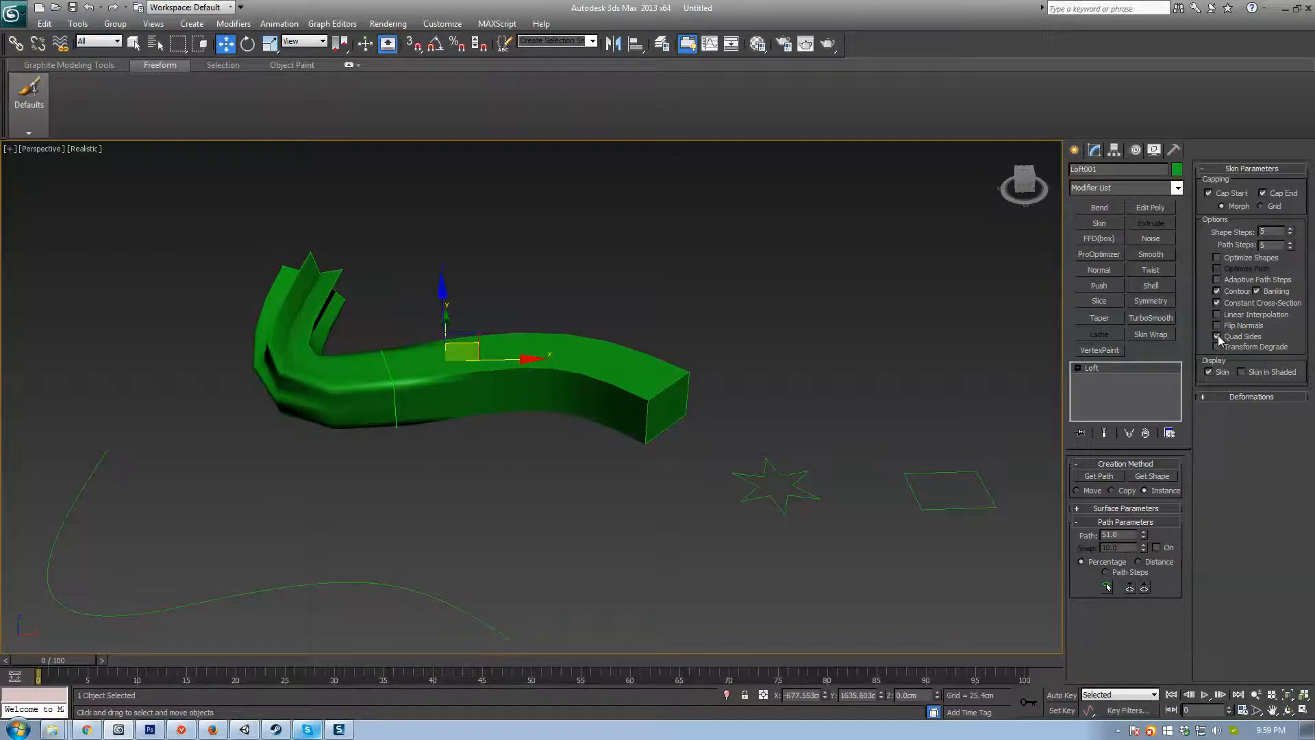
Step: Compare the loft's mesh with Quad Sides off and on while edged faces are temporarily shown
{"action": "left_click", "coordinate": [1218, 335]}
{"action": "key", "text": "F4"}
{"action": "scroll", "coordinate": [446, 356], "scroll_direction": "up", "scroll_amount": 3}
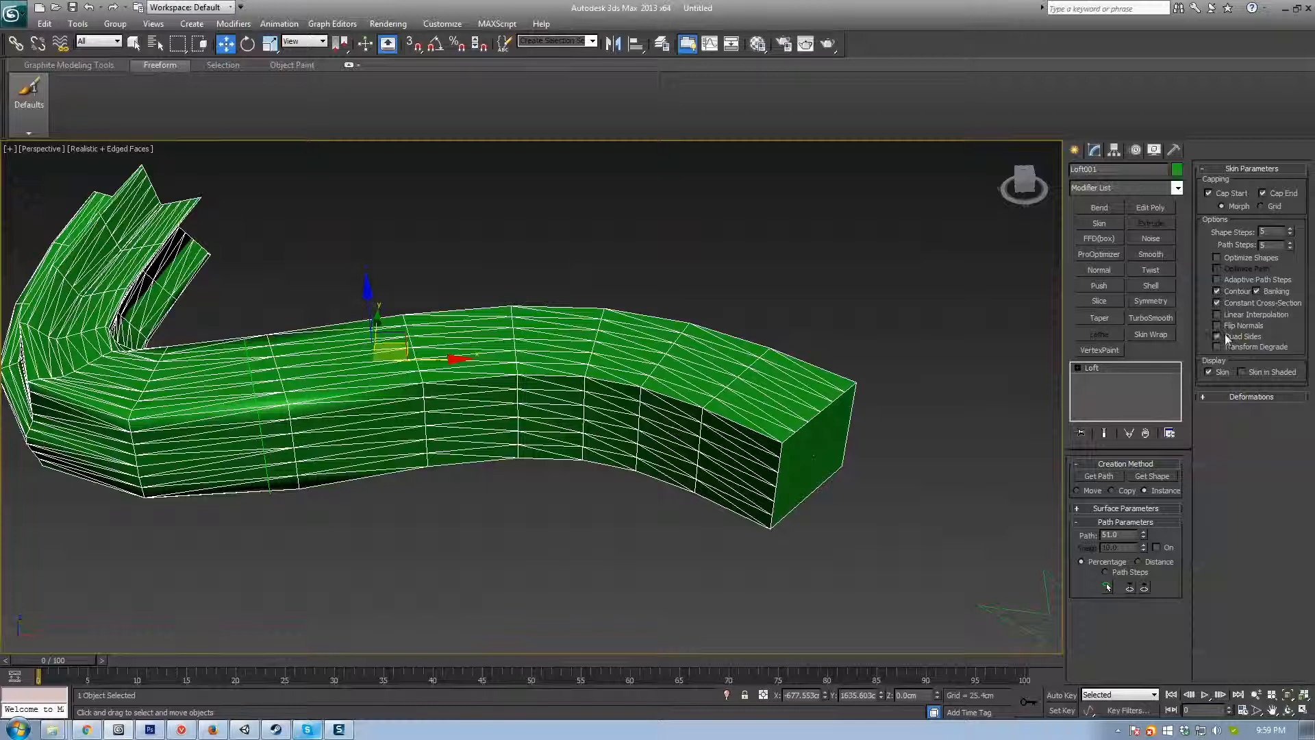
{"action": "left_click", "coordinate": [1218, 337]}
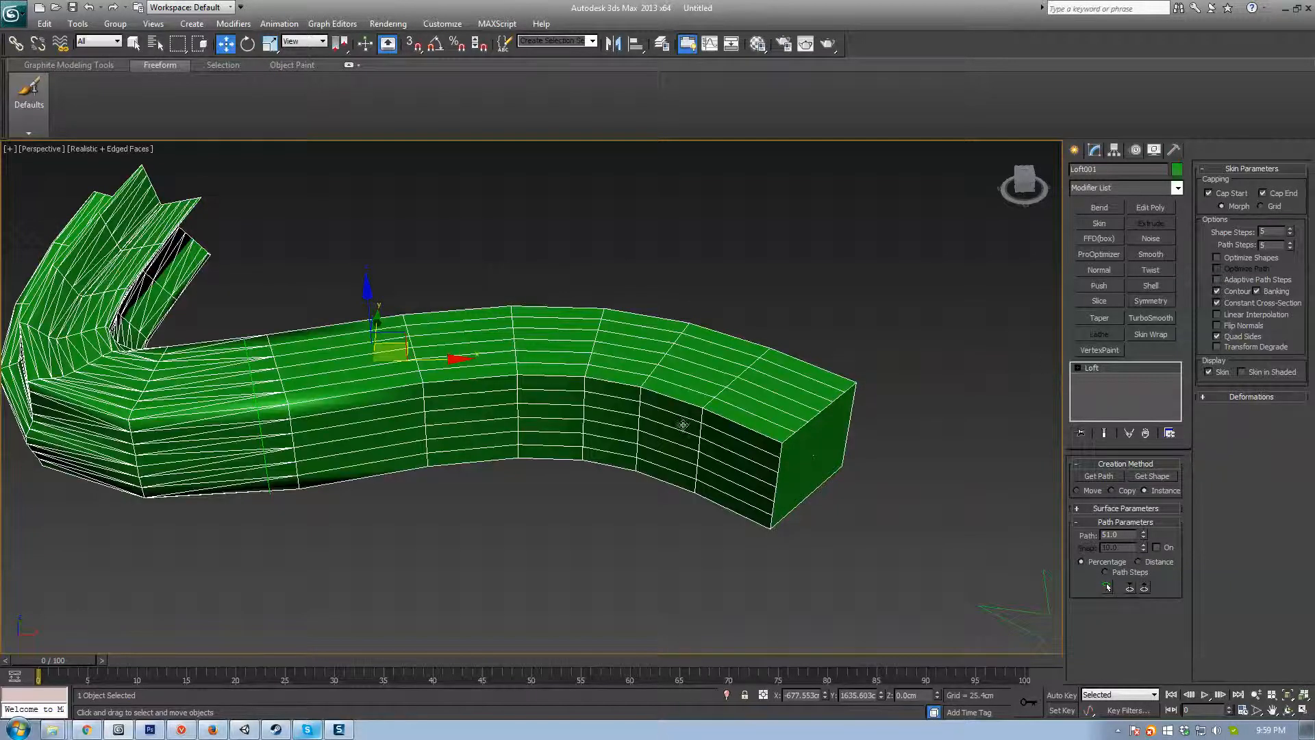
{"action": "middle_click_drag", "start_coordinate": [175, 418], "coordinate": [436, 467]}
{"action": "key", "text": "F4"}
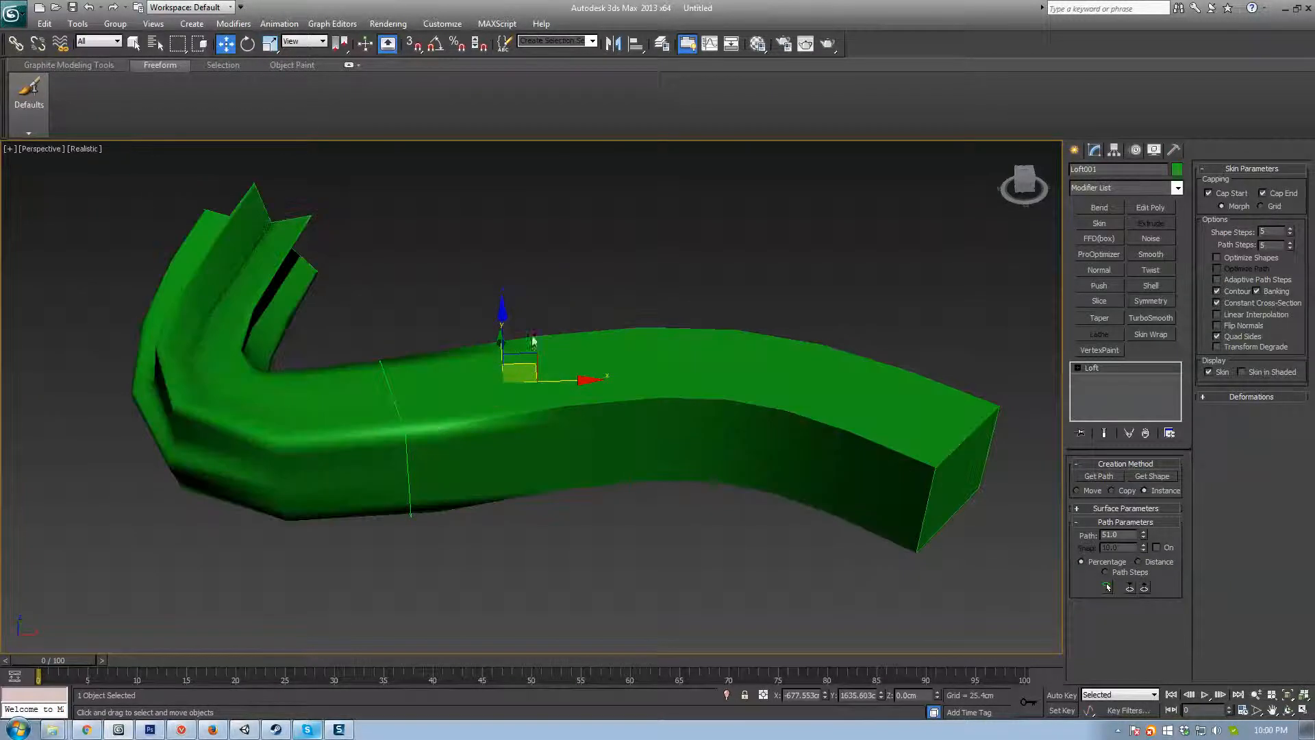
Step: Set the loft's capping to Grid, with 14 shape steps and 42 path steps, and examine the smoother surface
{"action": "left_click", "coordinate": [1262, 206]}
{"action": "left_click_drag", "start_coordinate": [1293, 237], "coordinate": [1272, 208]}
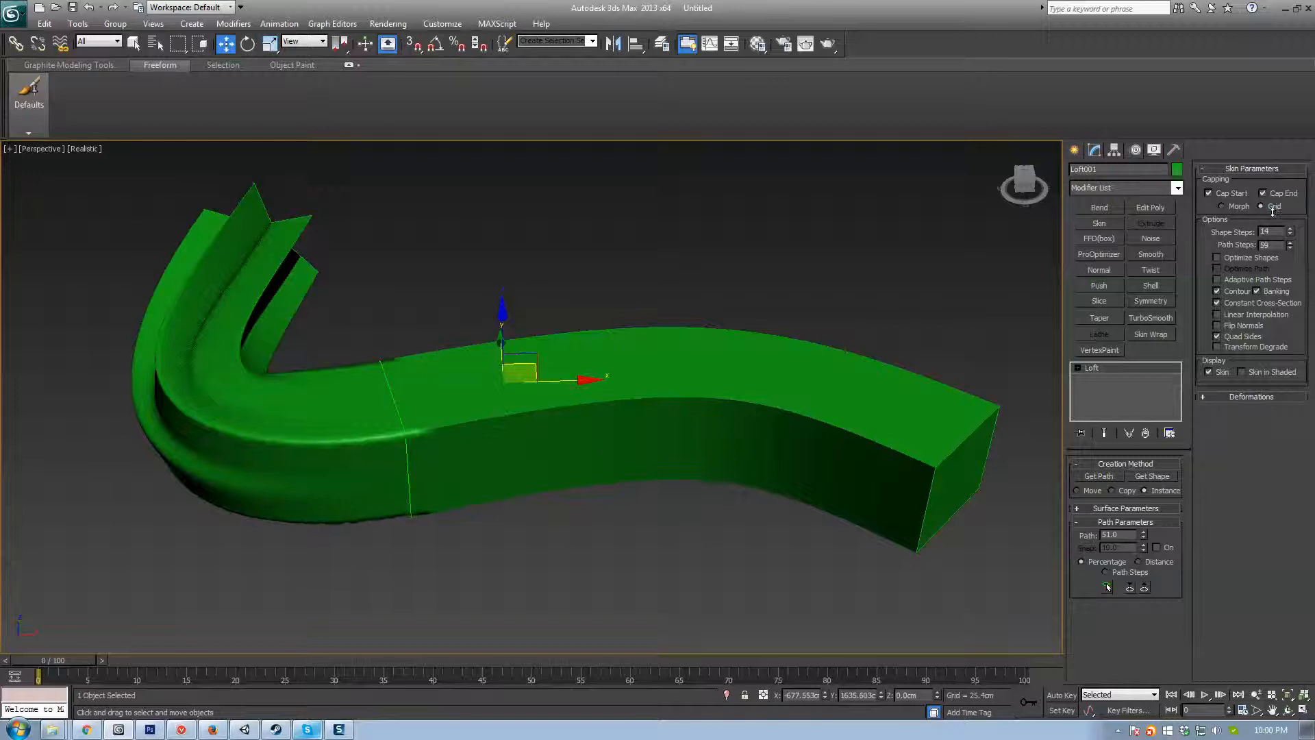
{"action": "middle_click_drag", "start_coordinate": [990, 297], "coordinate": [1079, 317]}
{"action": "key", "text": "F4"}
{"action": "key", "text": "F4"}
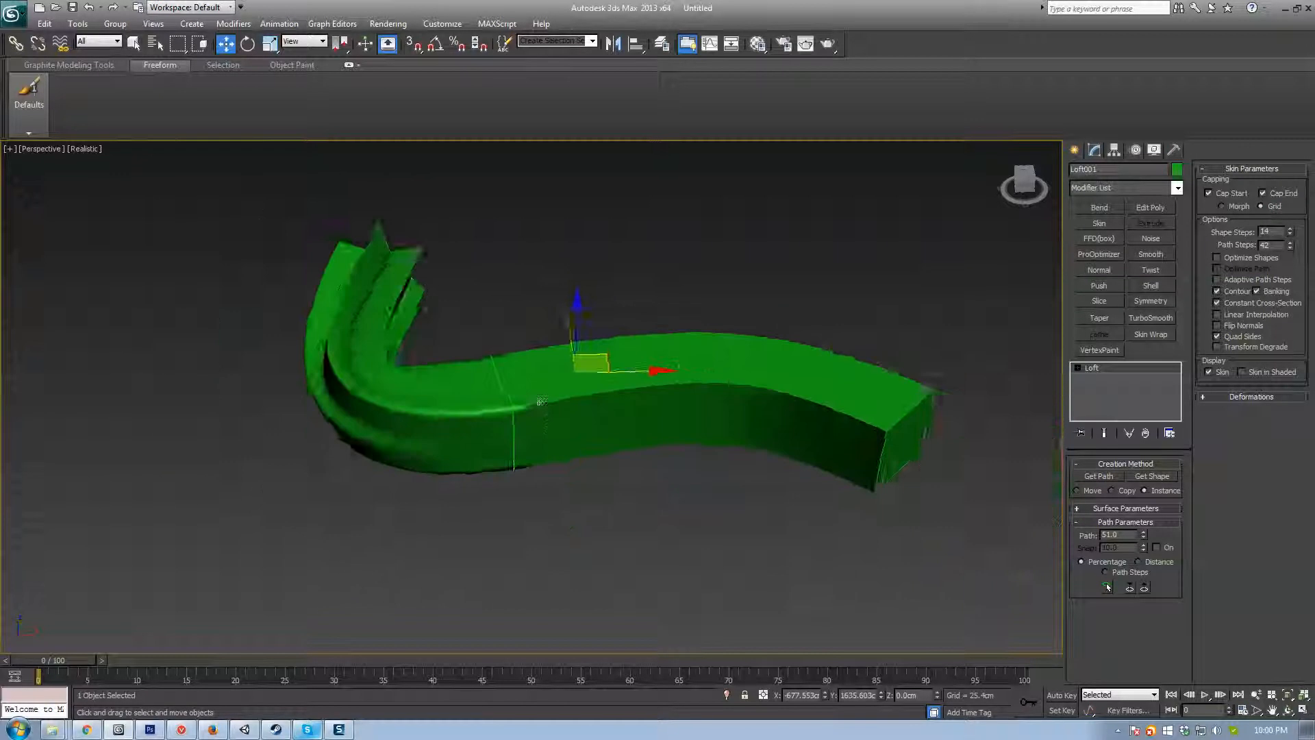
{"action": "middle_click_drag", "start_coordinate": [503, 441], "coordinate": [712, 456], "text": "alt"}
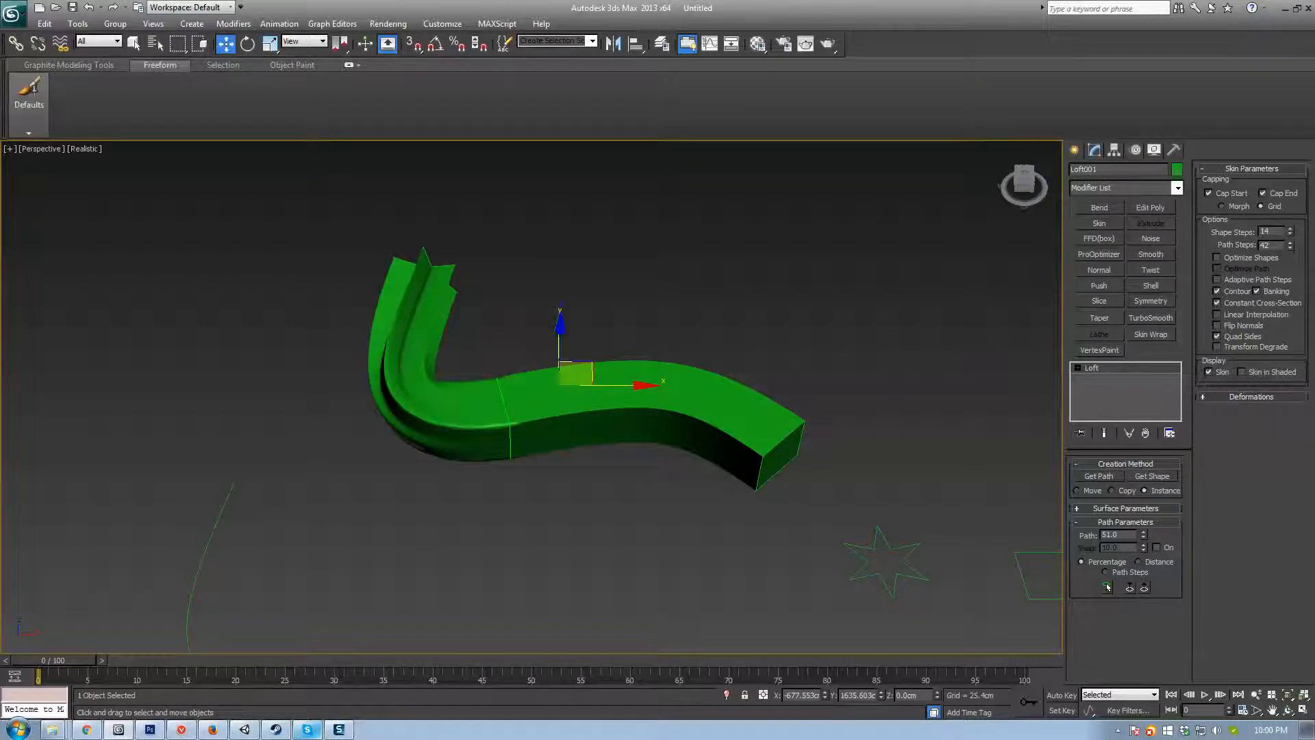
{"action": "middle_click_drag", "start_coordinate": [624, 487], "coordinate": [548, 472], "text": "alt"}
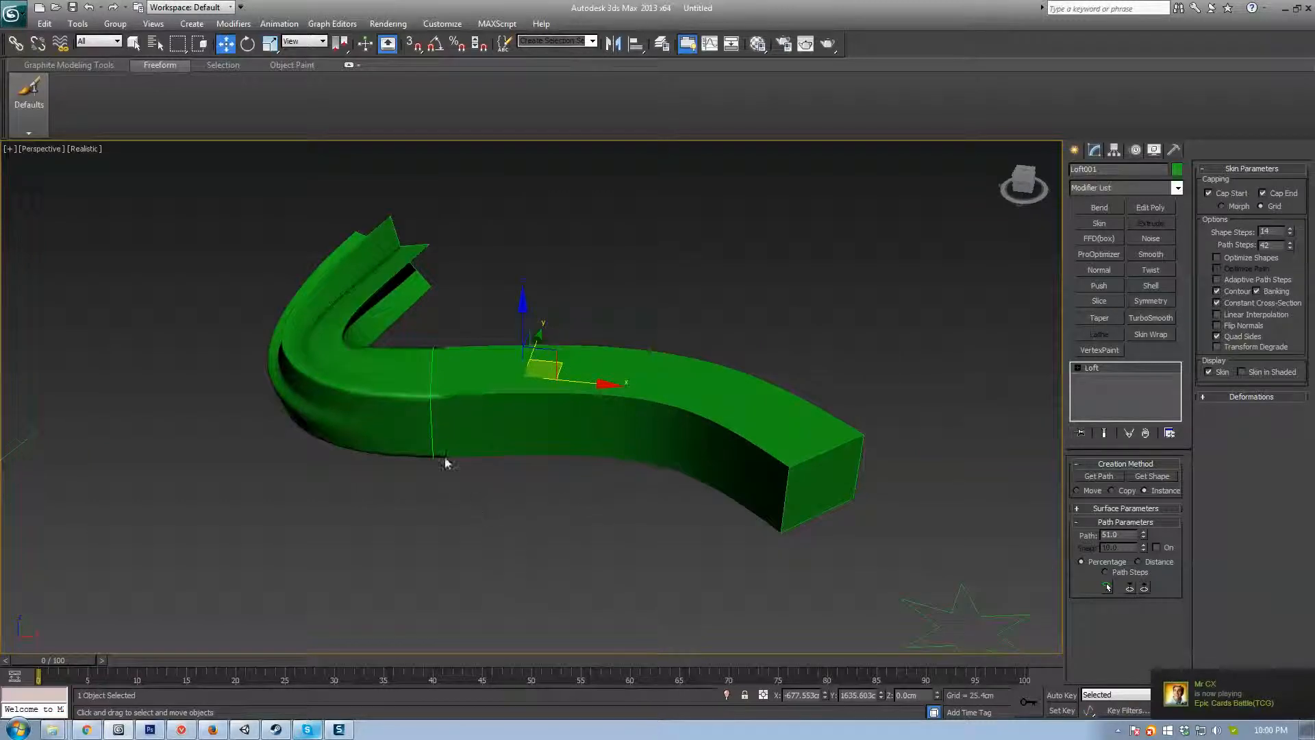
Step: Select the loft together with all its source shapes and delete everything from the scene
{"action": "middle_click_drag", "start_coordinate": [505, 437], "coordinate": [758, 338], "text": "alt"}
{"action": "left_click_drag", "start_coordinate": [795, 274], "coordinate": [319, 552]}
{"action": "key", "text": "Delete"}
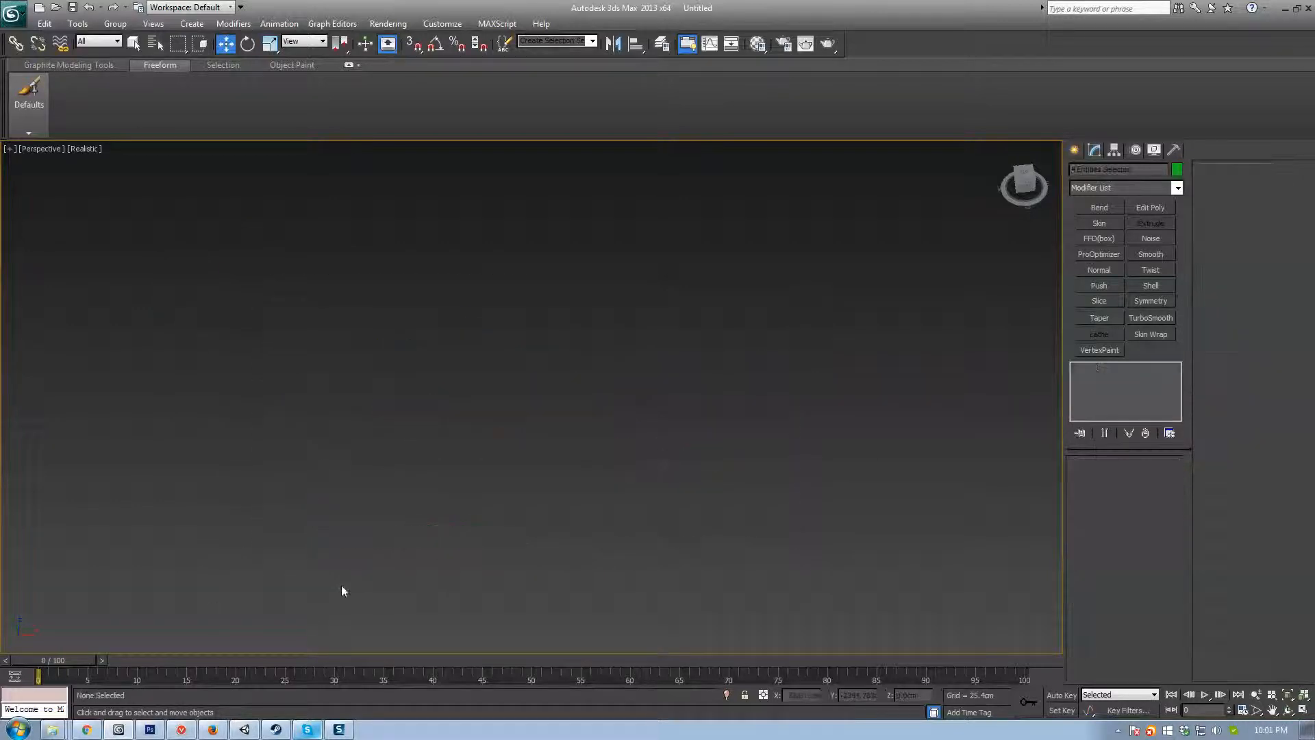
Step: Draw an open, four-vertex curved vase profile with the Line tool in the Front view
{"action": "key", "text": "f"}
{"action": "left_click", "coordinate": [1074, 149]}
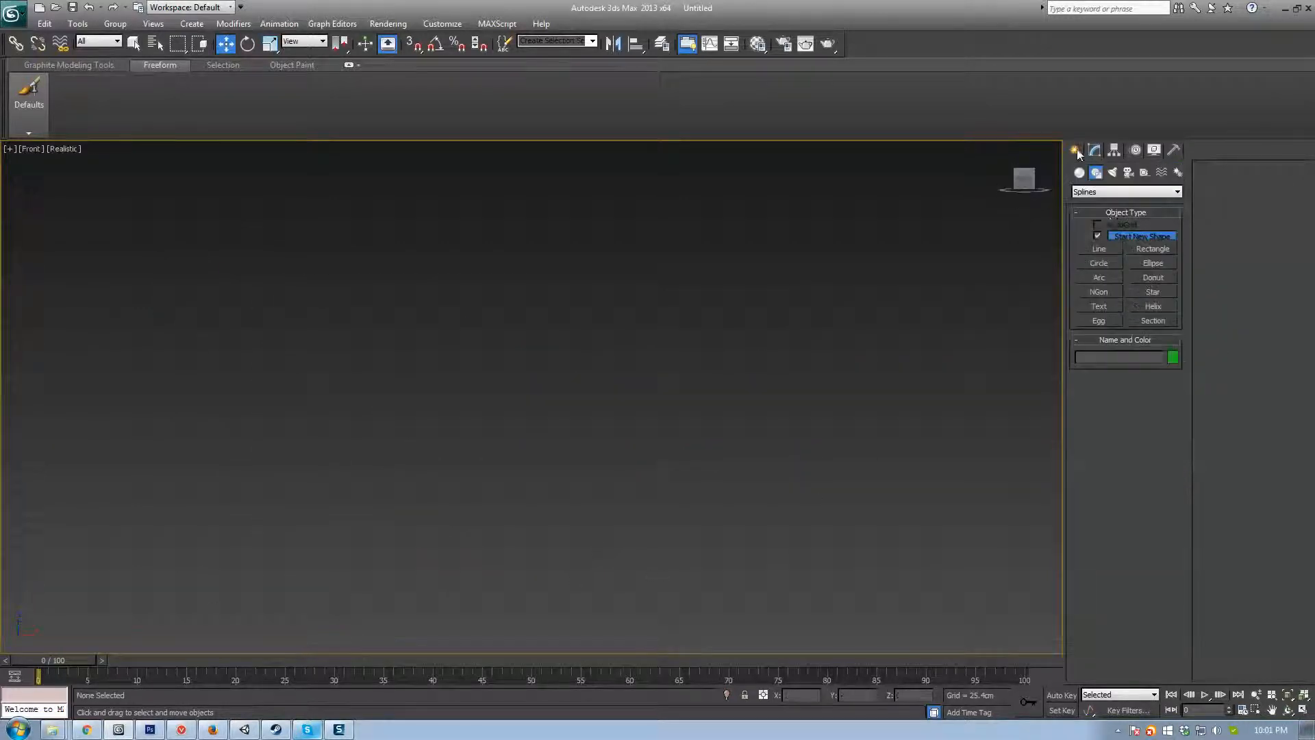
{"action": "left_click", "coordinate": [1099, 249]}
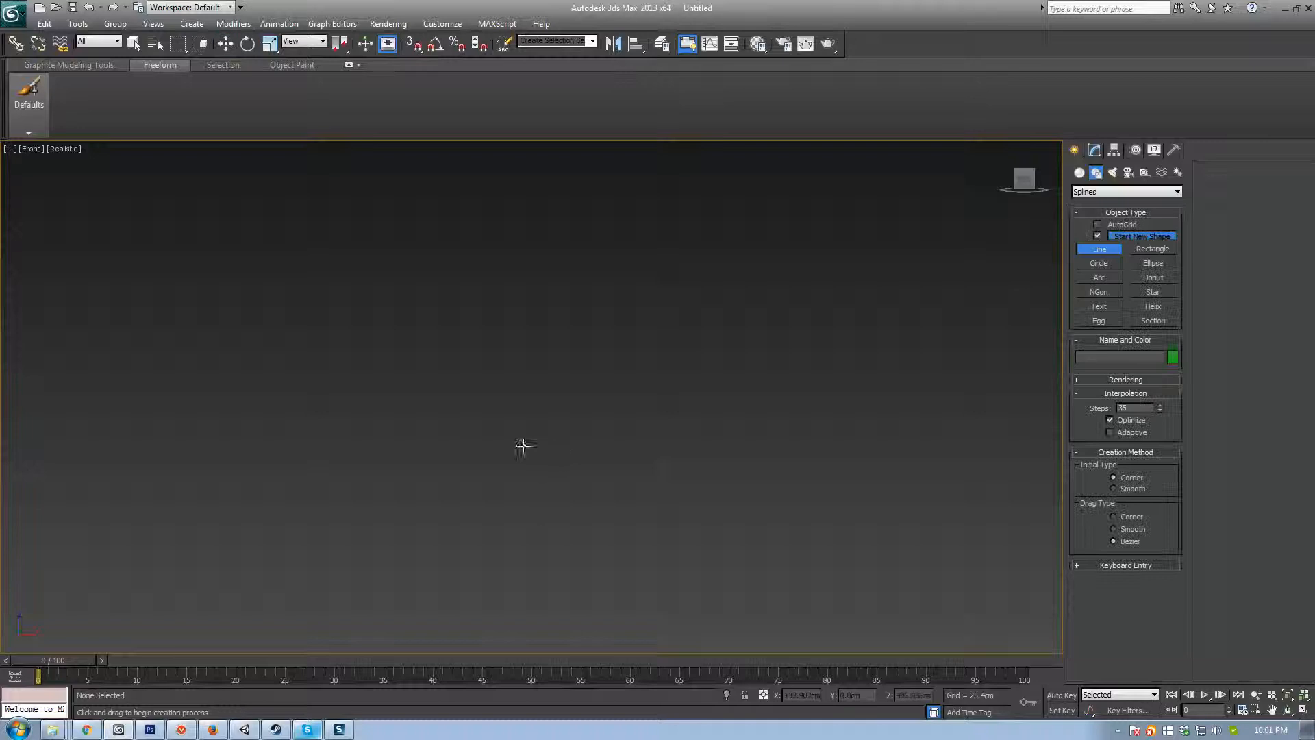
{"action": "left_click", "coordinate": [530, 217]}
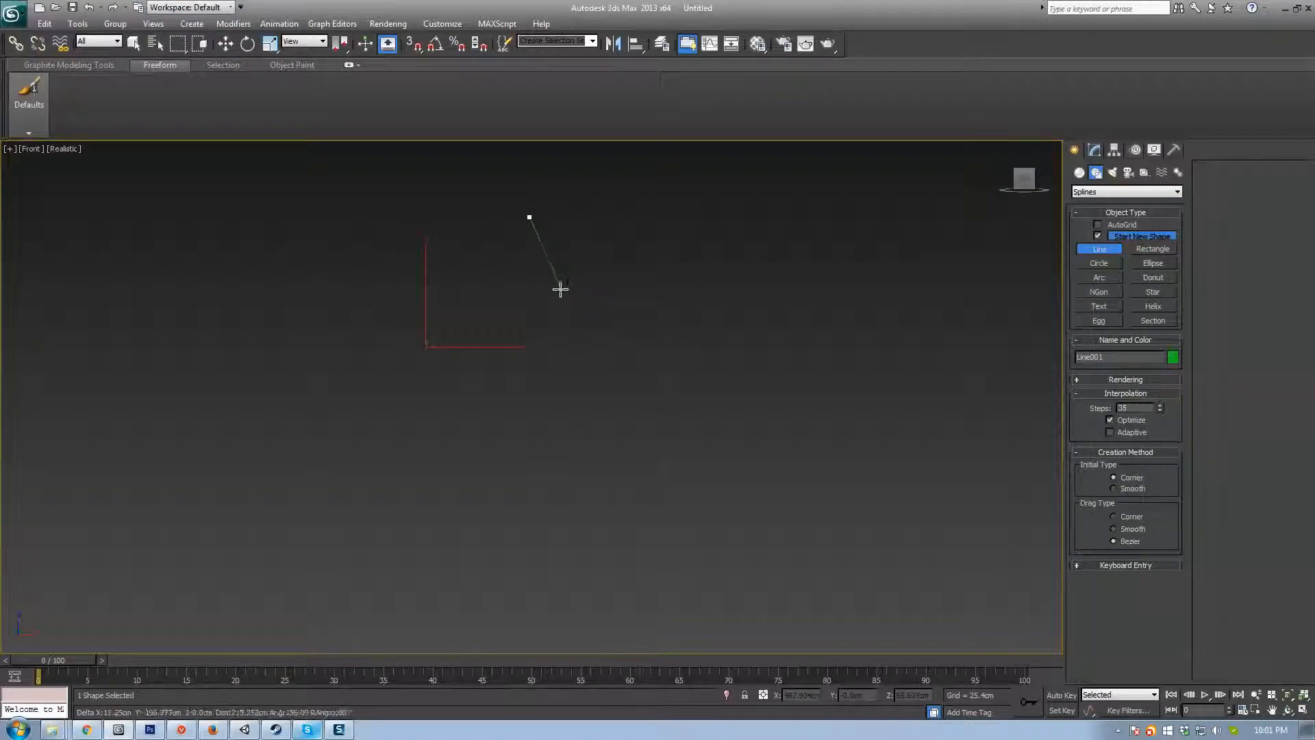
{"action": "left_click_drag", "start_coordinate": [570, 324], "coordinate": [611, 352]}
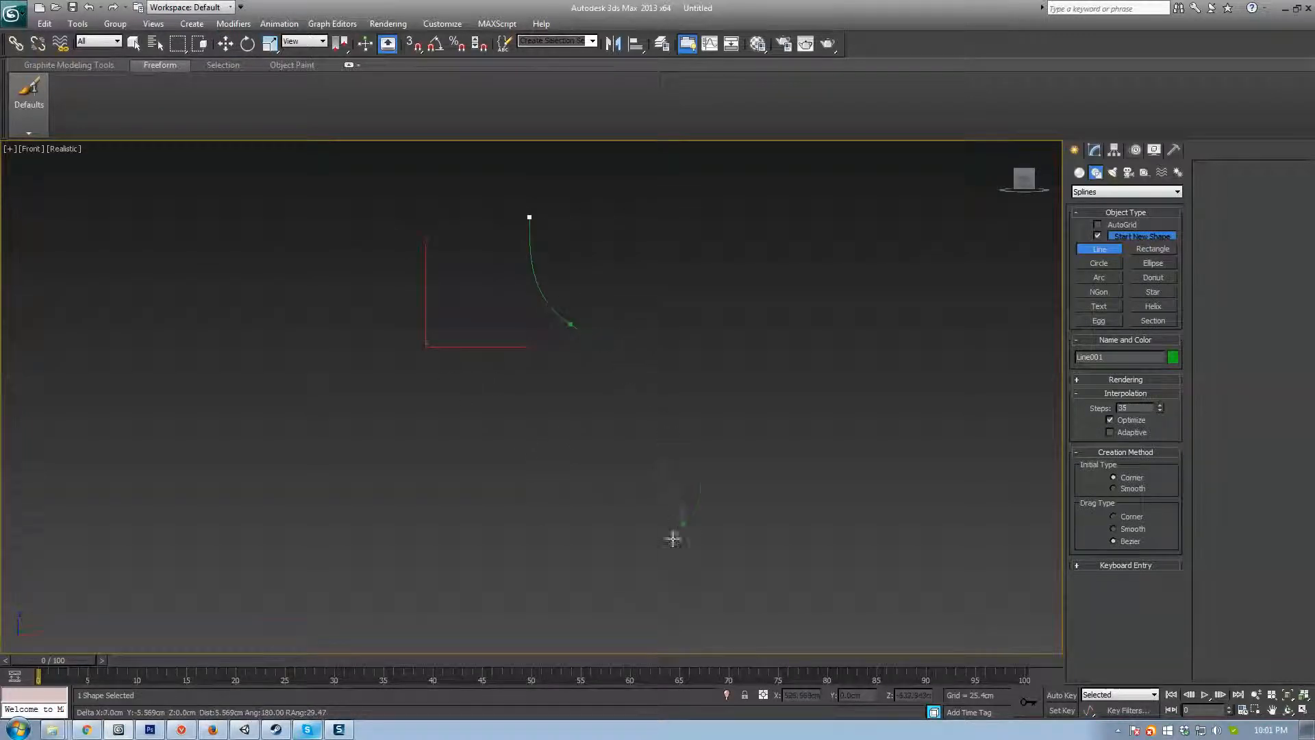
{"action": "left_click_drag", "start_coordinate": [643, 607], "coordinate": [541, 610]}
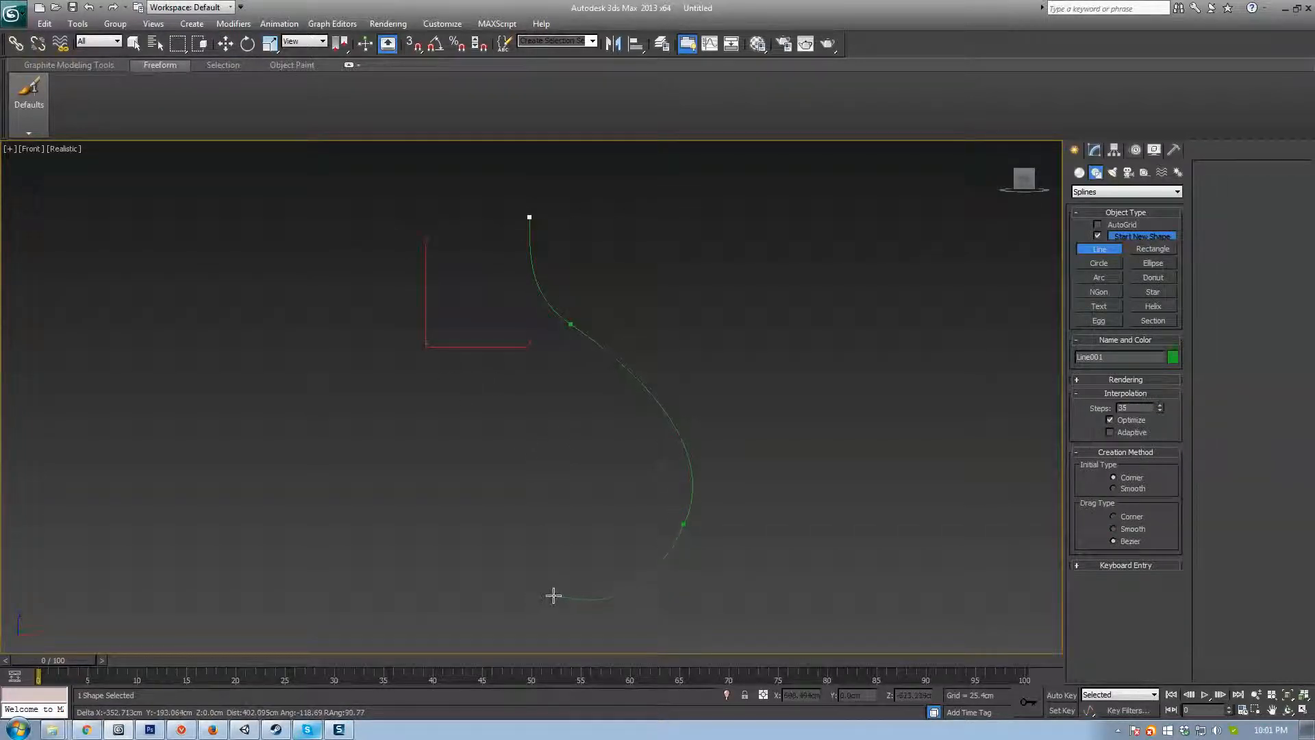
{"action": "right_click", "coordinate": [554, 596]}
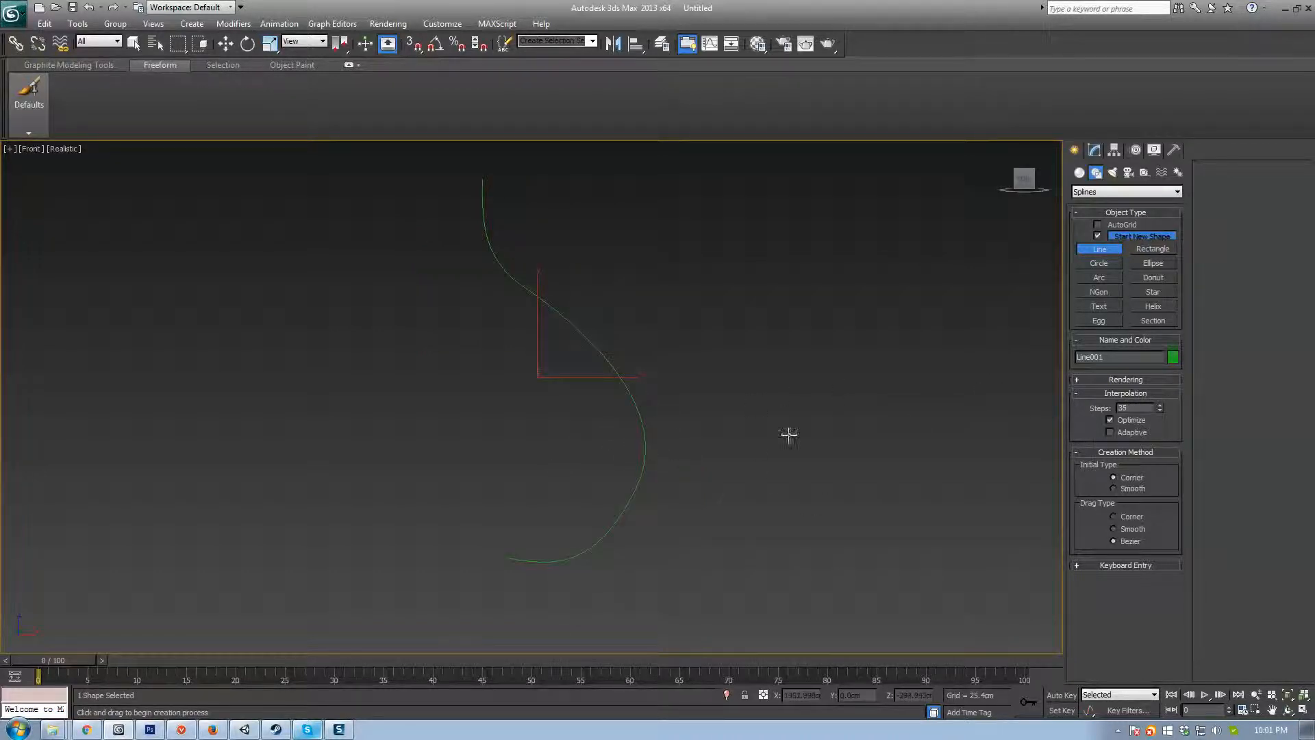
{"action": "scroll", "coordinate": [789, 435], "scroll_direction": "down", "scroll_amount": 5}
{"action": "key", "text": "w"}
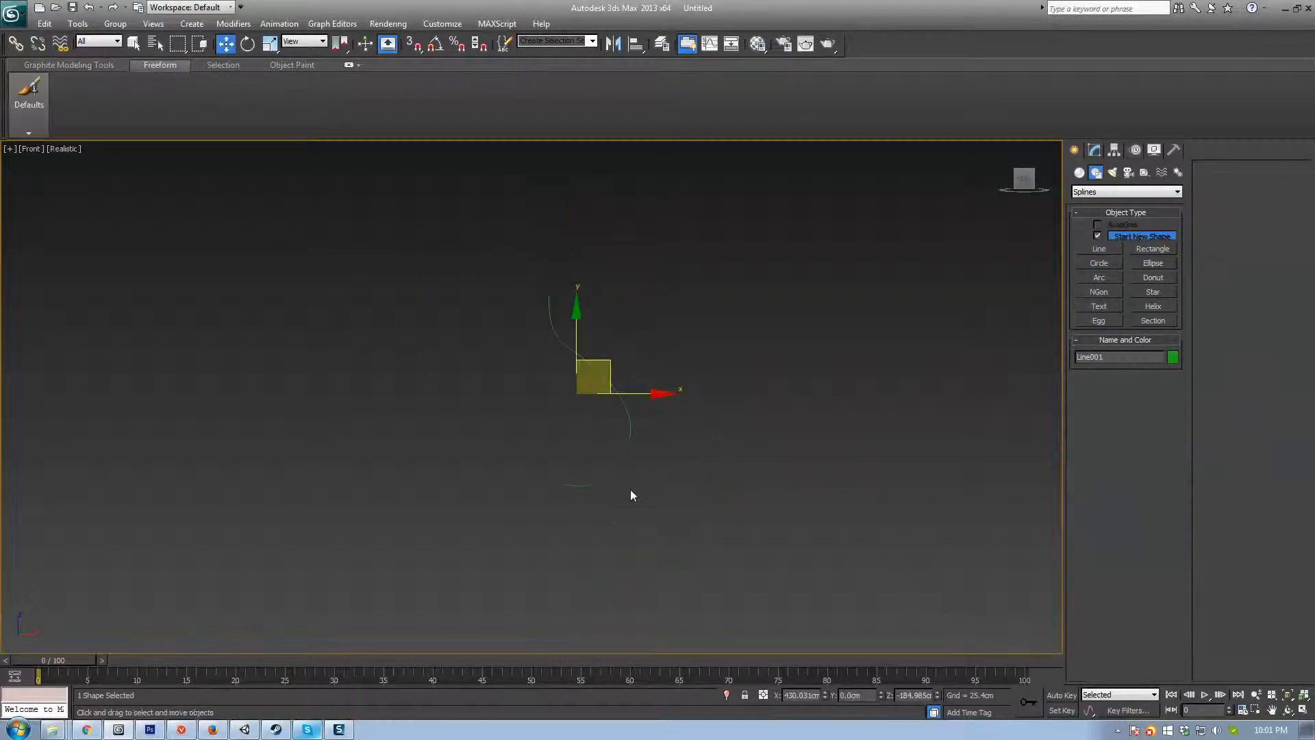
{"action": "scroll", "coordinate": [634, 463], "scroll_direction": "up", "scroll_amount": 2}
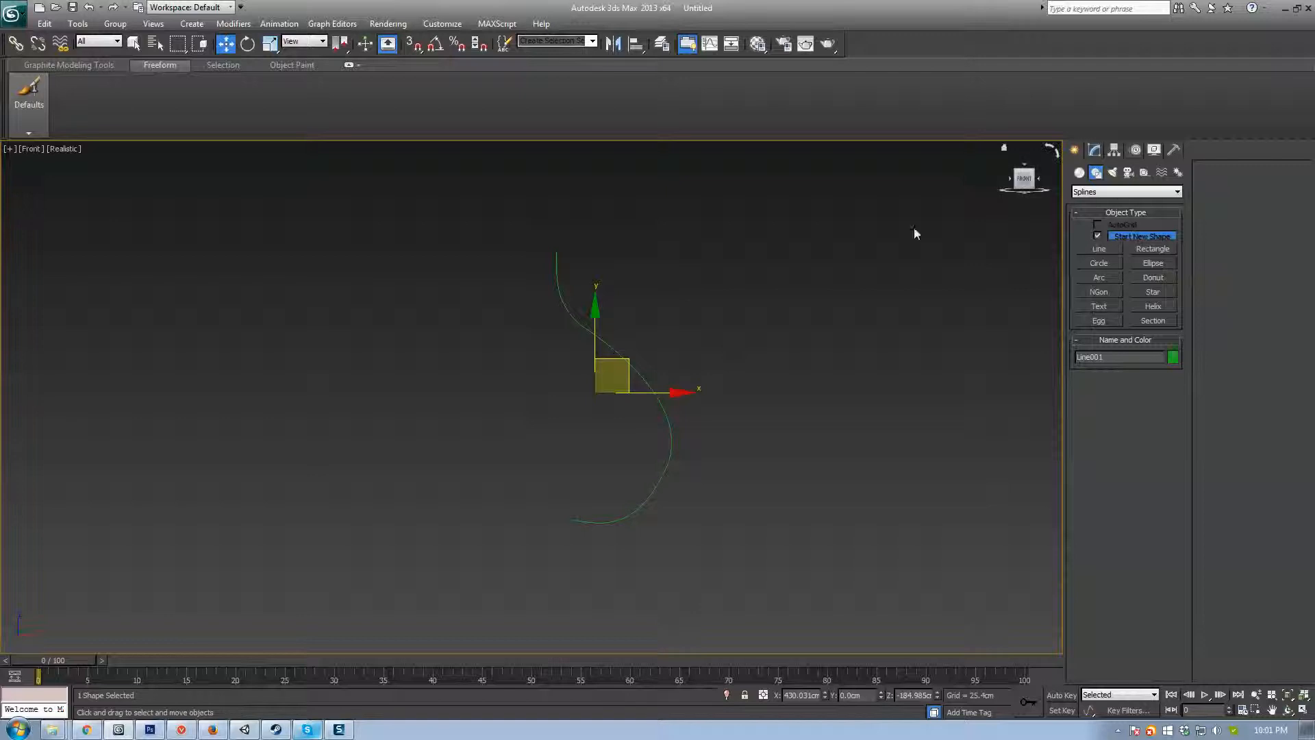
Step: Apply a Lathe modifier to the profile and move its axis along X away from the curve to form a hollow vase
{"action": "left_click", "coordinate": [1095, 151]}
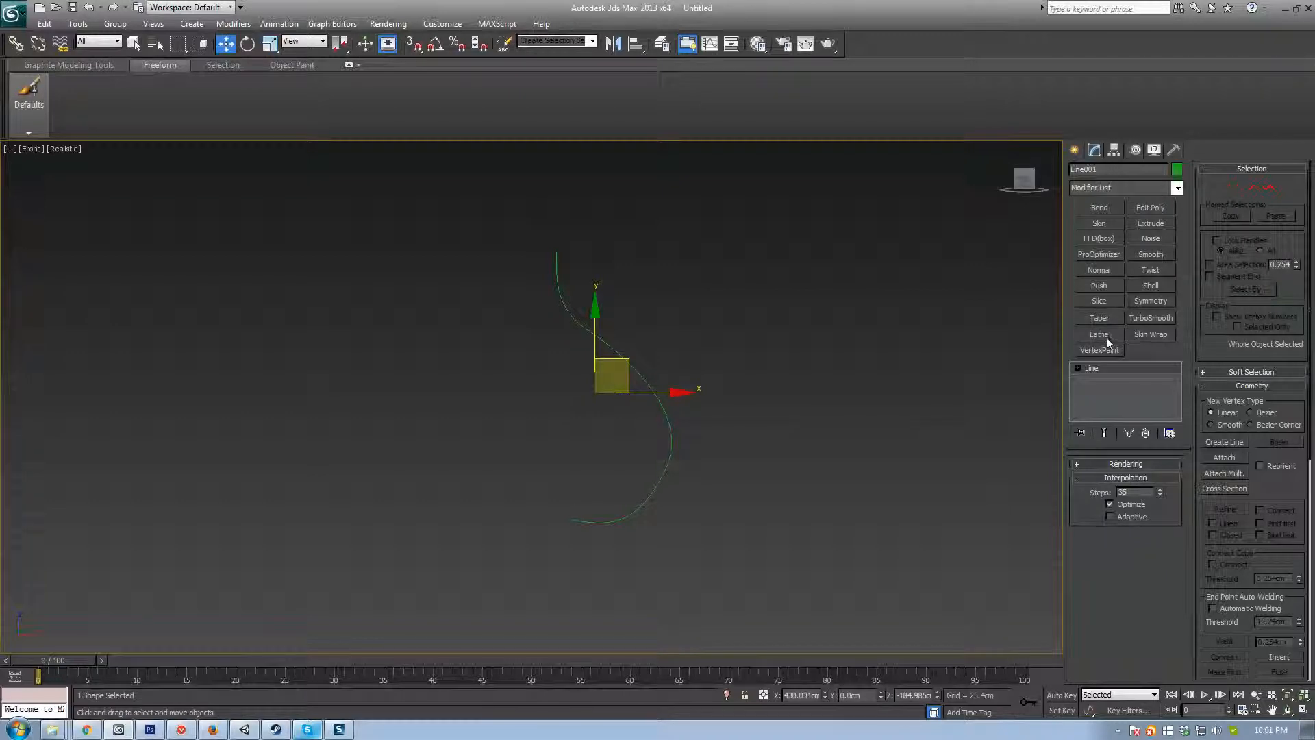
{"action": "left_click", "coordinate": [1100, 334]}
{"action": "left_click", "coordinate": [1113, 369]}
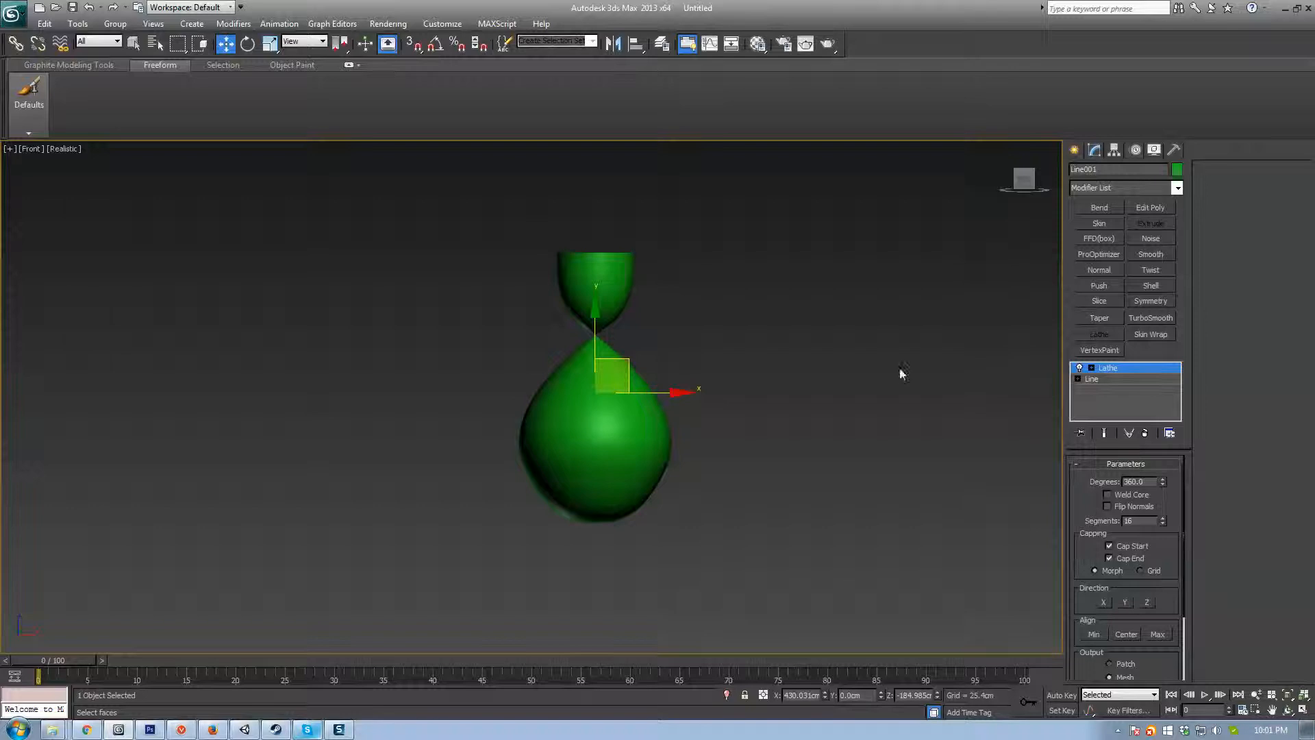
{"action": "middle_click_drag", "start_coordinate": [694, 354], "coordinate": [685, 384], "text": "alt"}
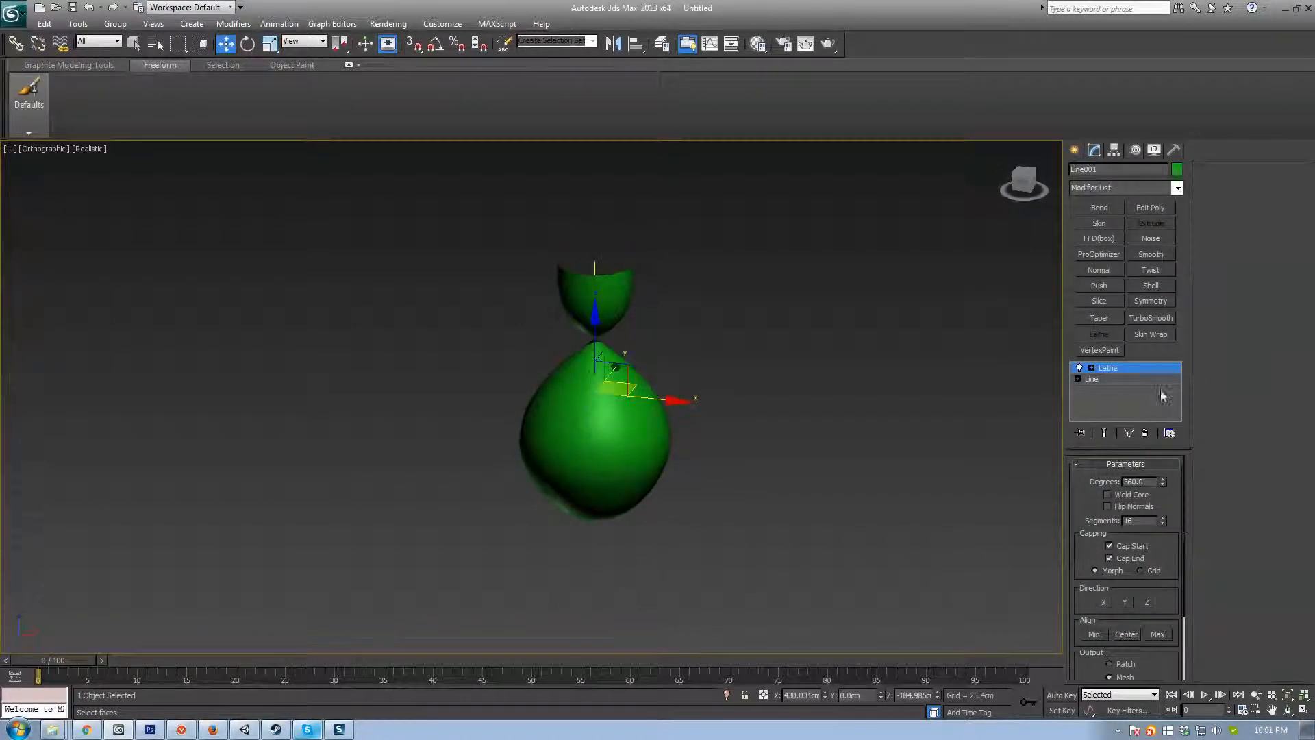
{"action": "left_click_drag", "start_coordinate": [664, 400], "coordinate": [507, 402]}
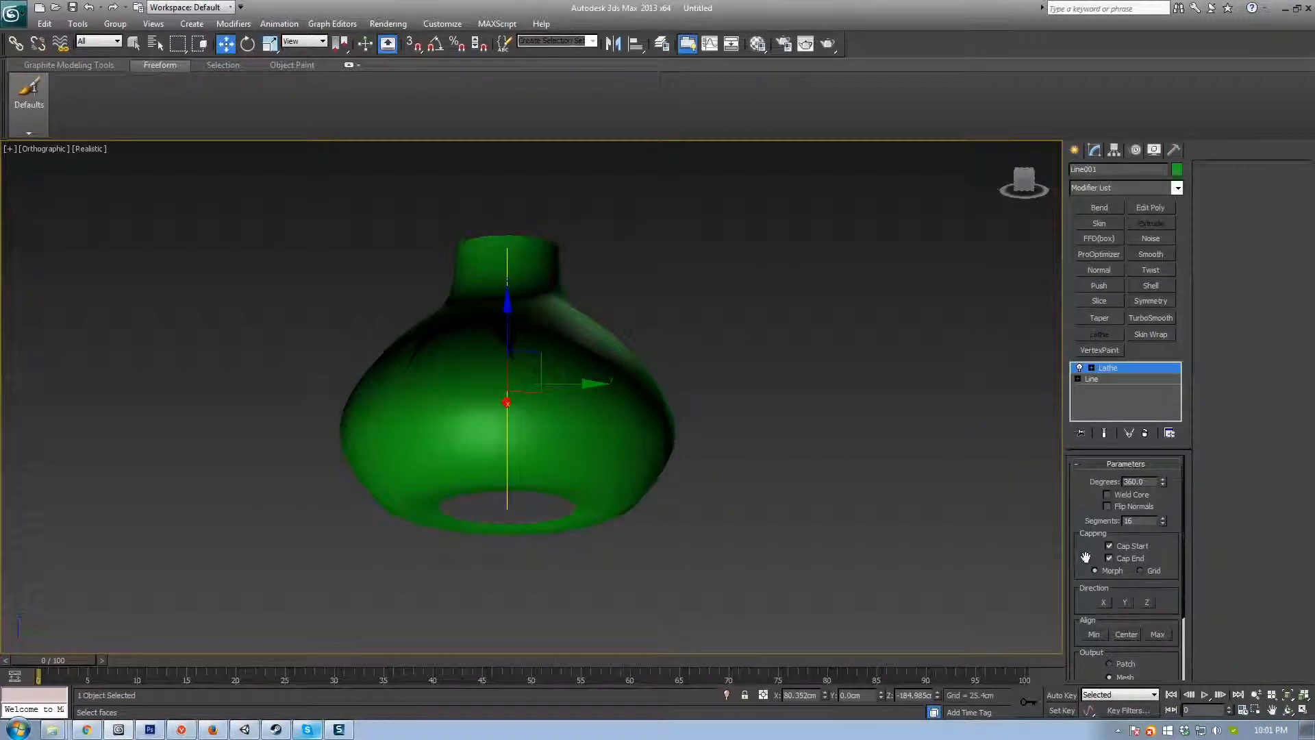
Step: Turn on Flip Normals for the lathe and try shifting its axis along Y, inspecting the shape in wireframe
{"action": "left_click", "coordinate": [1118, 509]}
{"action": "middle_click_drag", "start_coordinate": [587, 381], "coordinate": [613, 341]}
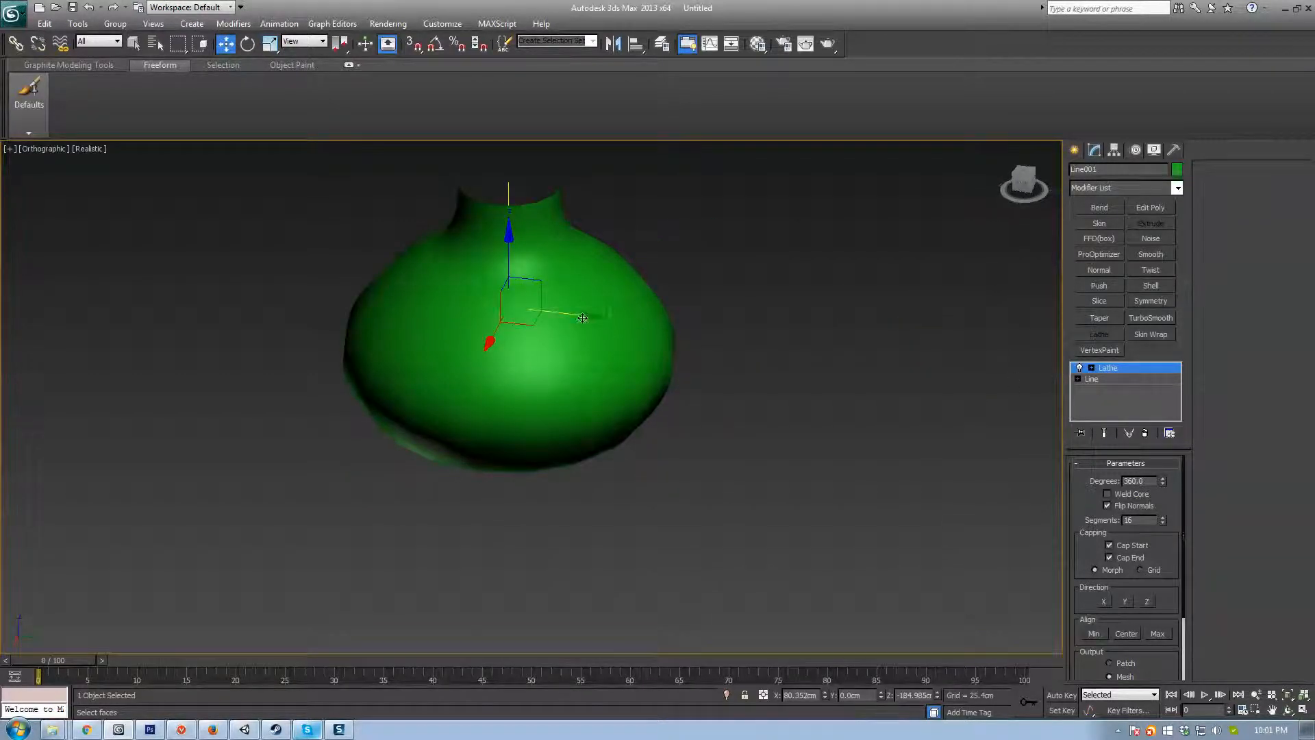
{"action": "middle_click_drag", "start_coordinate": [582, 317], "coordinate": [720, 336], "text": "alt"}
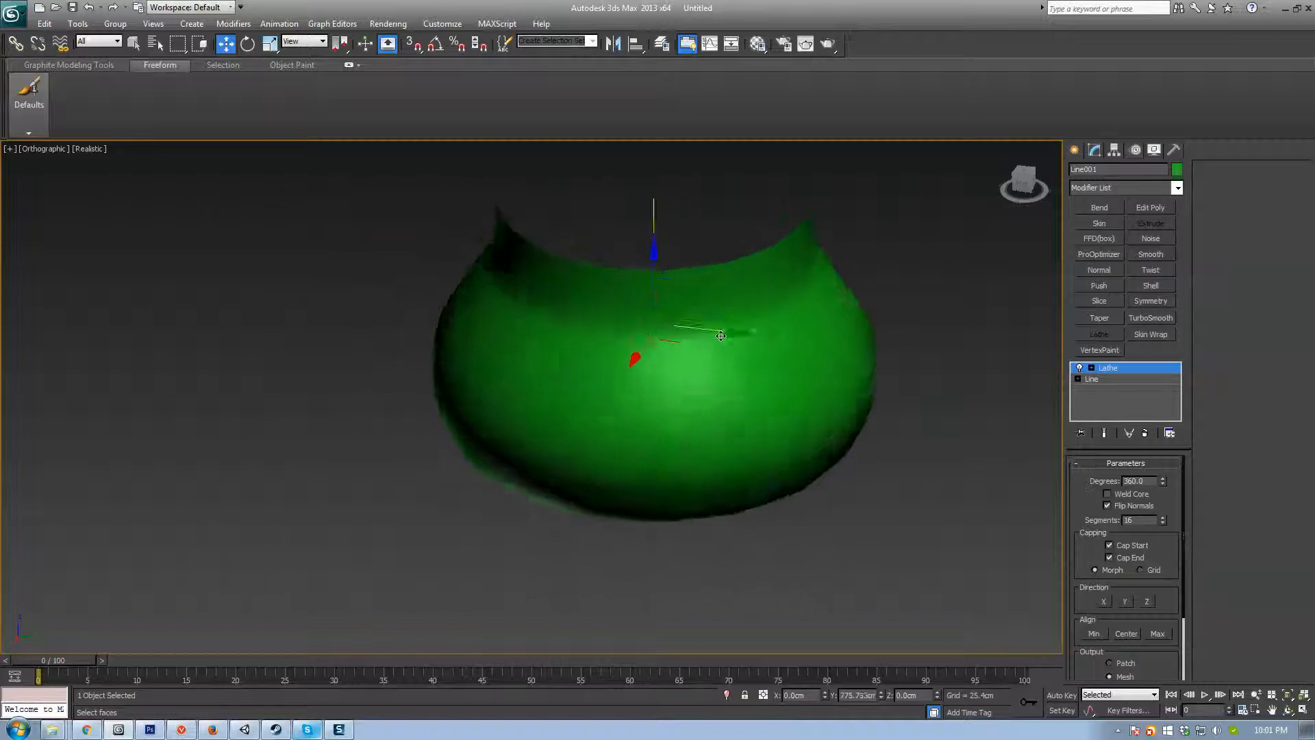
{"action": "mouse_move", "coordinate": [720, 336]}
{"action": "left_mouse_down"}
{"action": "mouse_move", "coordinate": [522, 308]}
{"action": "mouse_move", "coordinate": [715, 334]}
{"action": "left_mouse_up"}
{"action": "key", "text": "F3"}
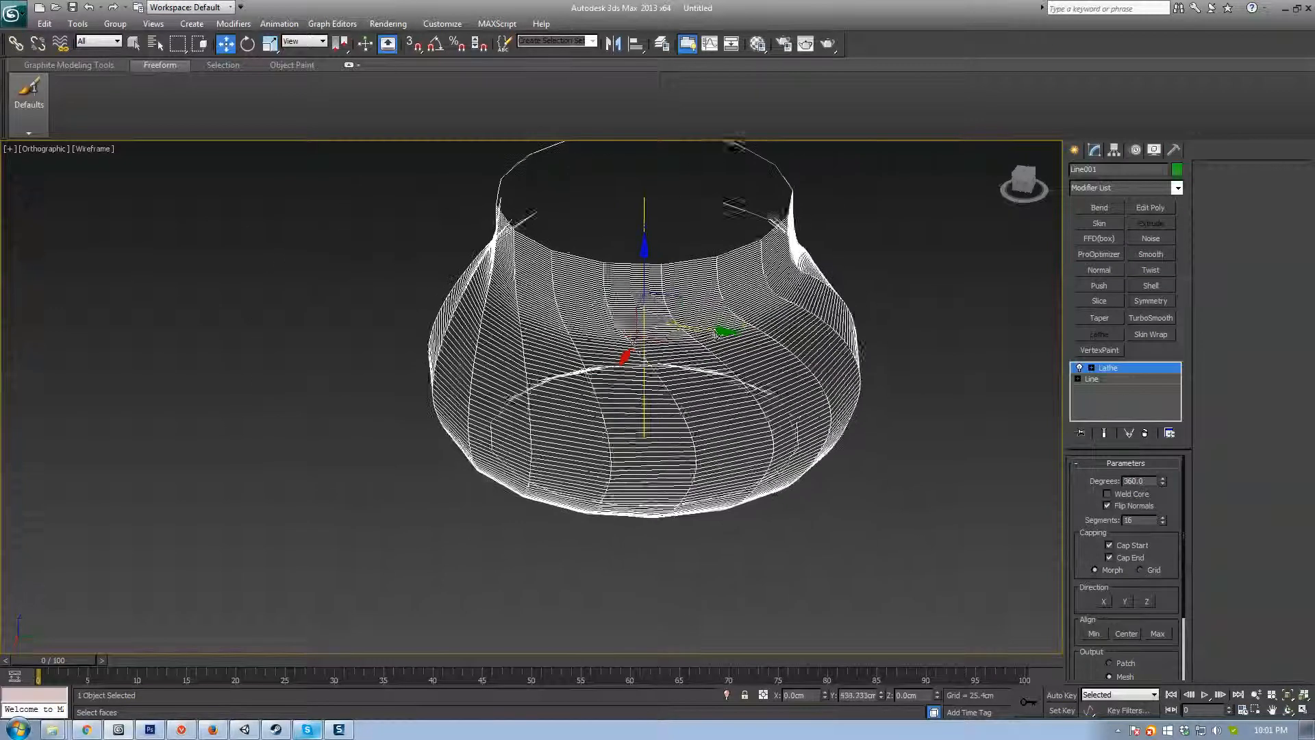
{"action": "middle_click_drag", "start_coordinate": [715, 334], "coordinate": [700, 411], "text": "alt"}
{"action": "mouse_move", "coordinate": [663, 338]}
{"action": "left_mouse_down"}
{"action": "mouse_move", "coordinate": [703, 346]}
{"action": "mouse_move", "coordinate": [663, 339]}
{"action": "left_mouse_up"}
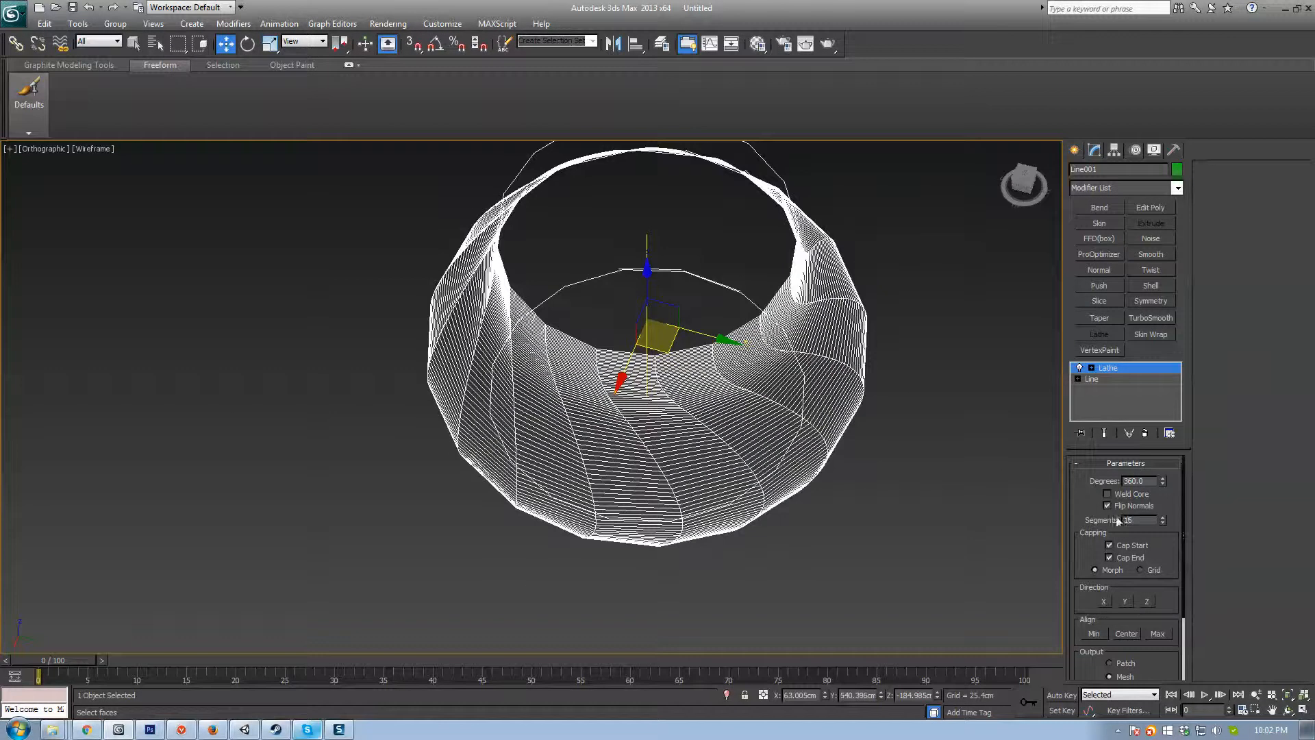
Step: Turn off Flip Normals, shift the lathe axis to about -108 cm in Y, and inspect the wireframe from the front and left
{"action": "left_click", "coordinate": [1108, 506]}
{"action": "middle_click_drag", "start_coordinate": [695, 374], "coordinate": [697, 339], "text": "alt"}
{"action": "key", "text": "F3"}
{"action": "left_click_drag", "start_coordinate": [697, 332], "coordinate": [542, 302]}
{"action": "key", "text": "f"}
{"action": "key", "text": "F3"}
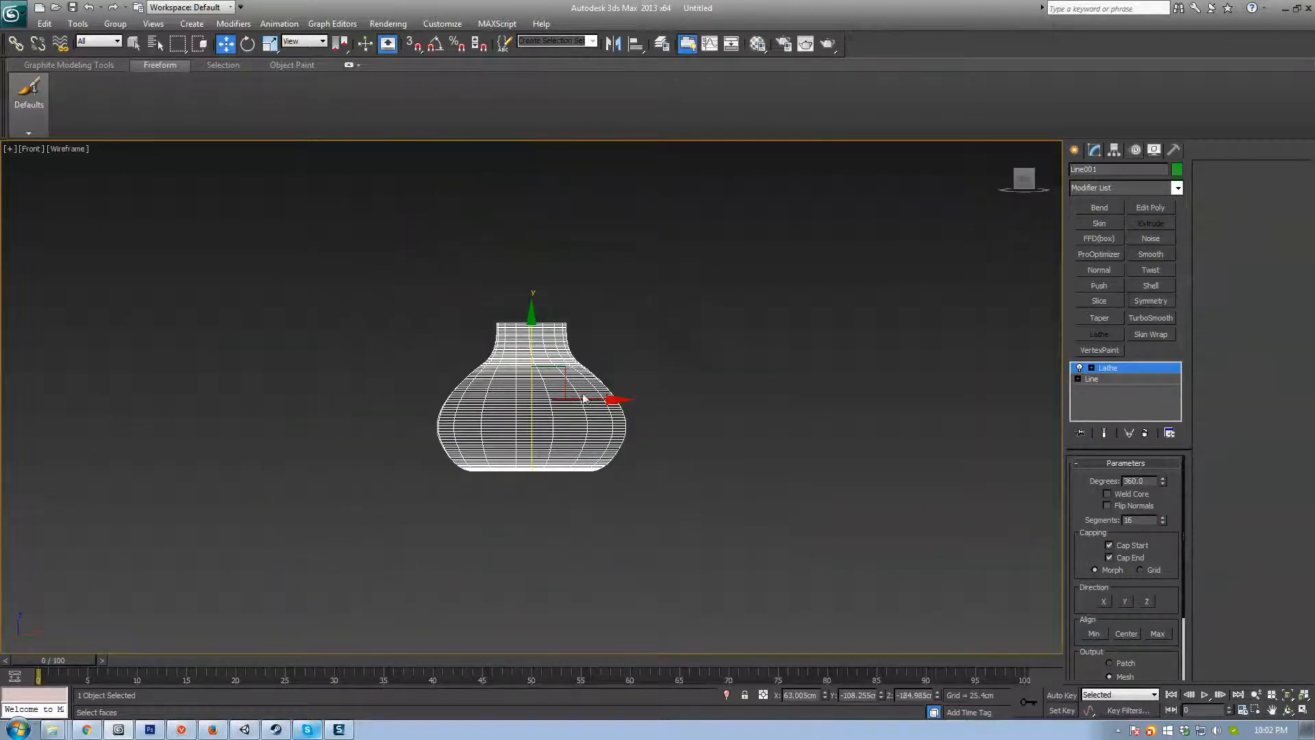
{"action": "key", "text": "z"}
{"action": "key", "text": "l"}
{"action": "key", "text": "z"}
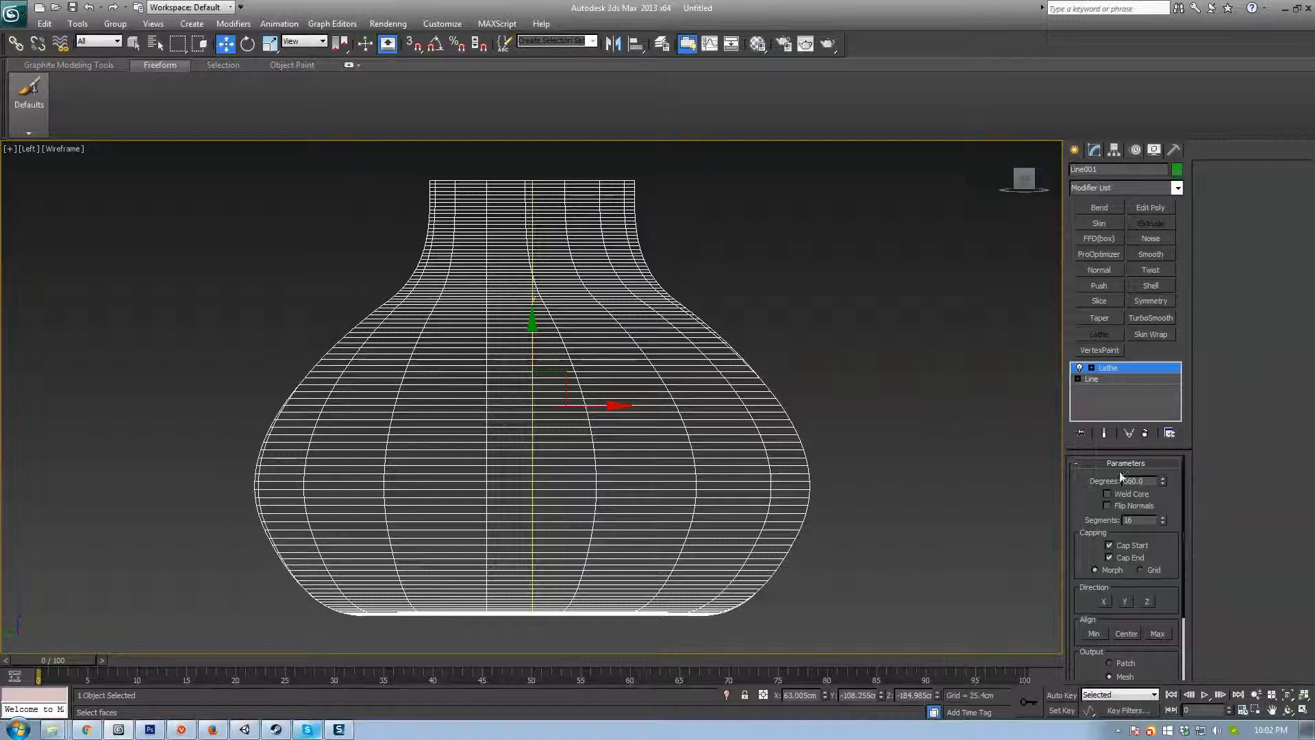
Step: Hide the Lathe result, move its axis to the opposite side of the profile, and show the inverted shape in shaded view
{"action": "left_click", "coordinate": [1079, 368]}
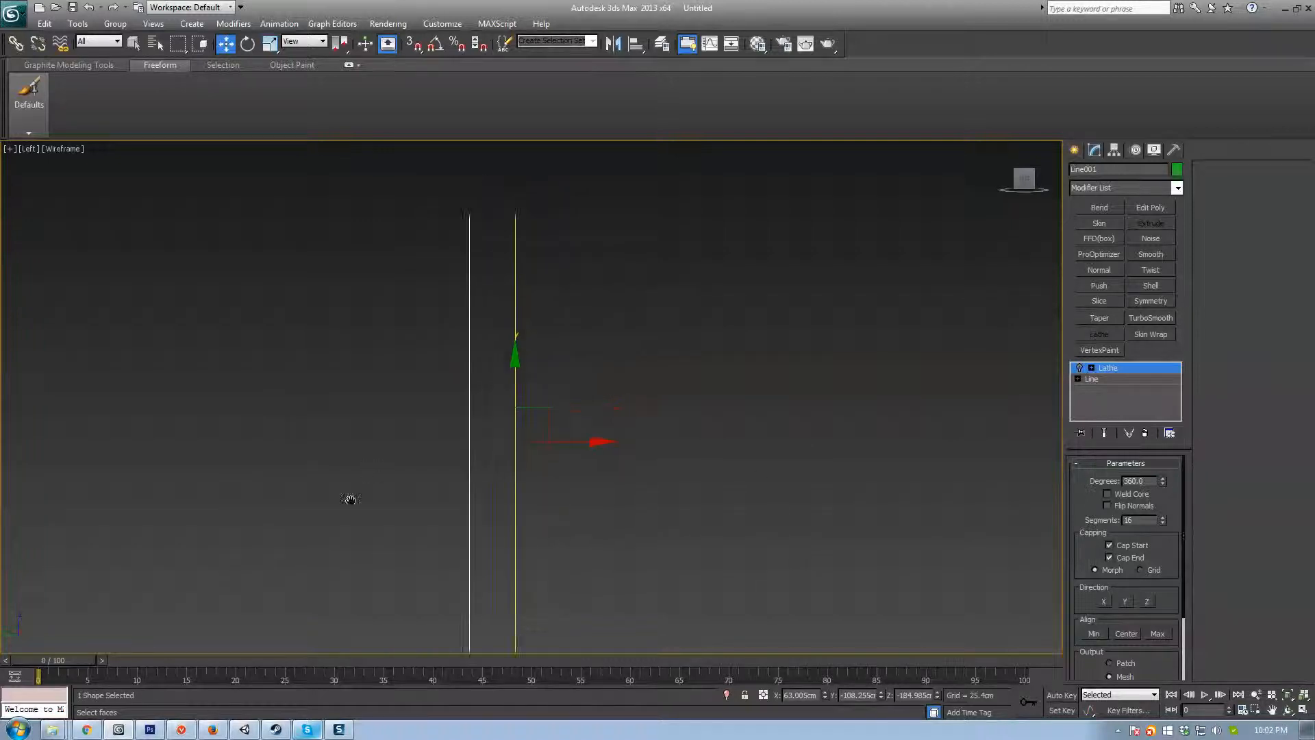
{"action": "key", "text": "f"}
{"action": "scroll", "coordinate": [438, 424], "scroll_direction": "down", "scroll_amount": 2}
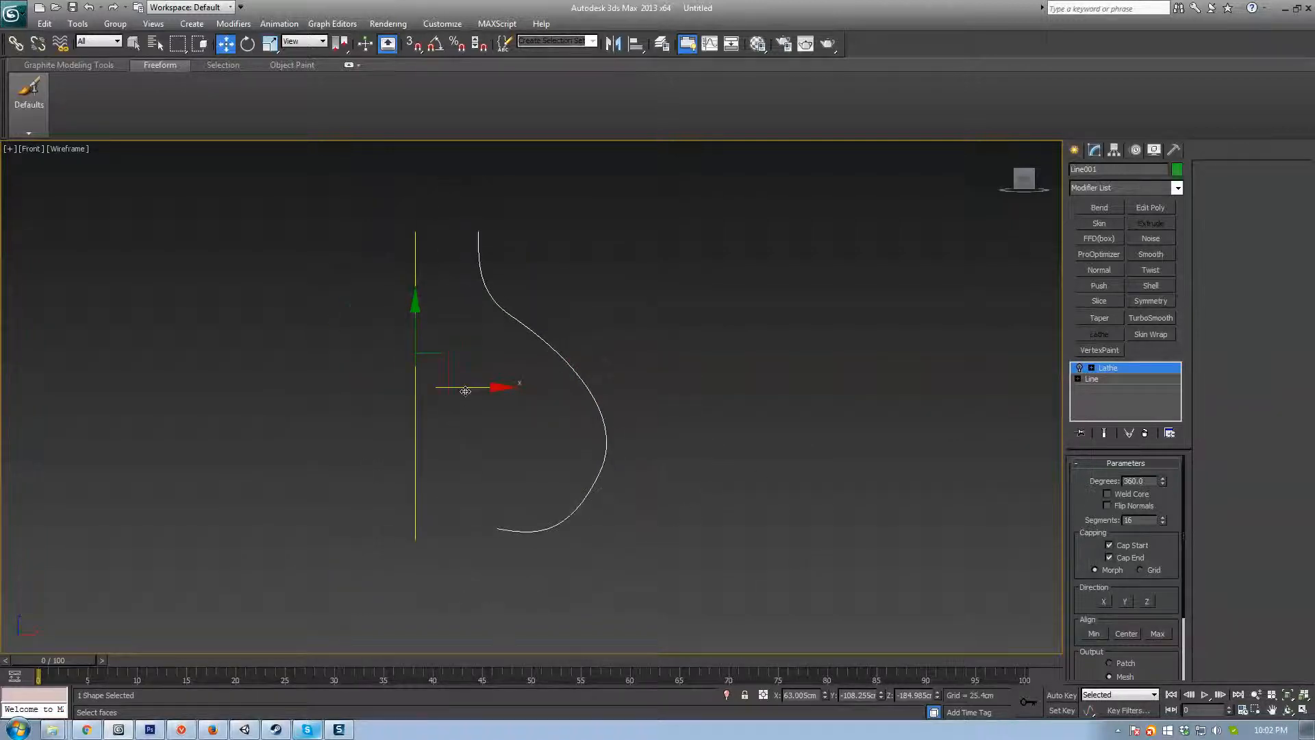
{"action": "left_click_drag", "start_coordinate": [465, 391], "coordinate": [697, 397]}
{"action": "key", "text": "F3"}
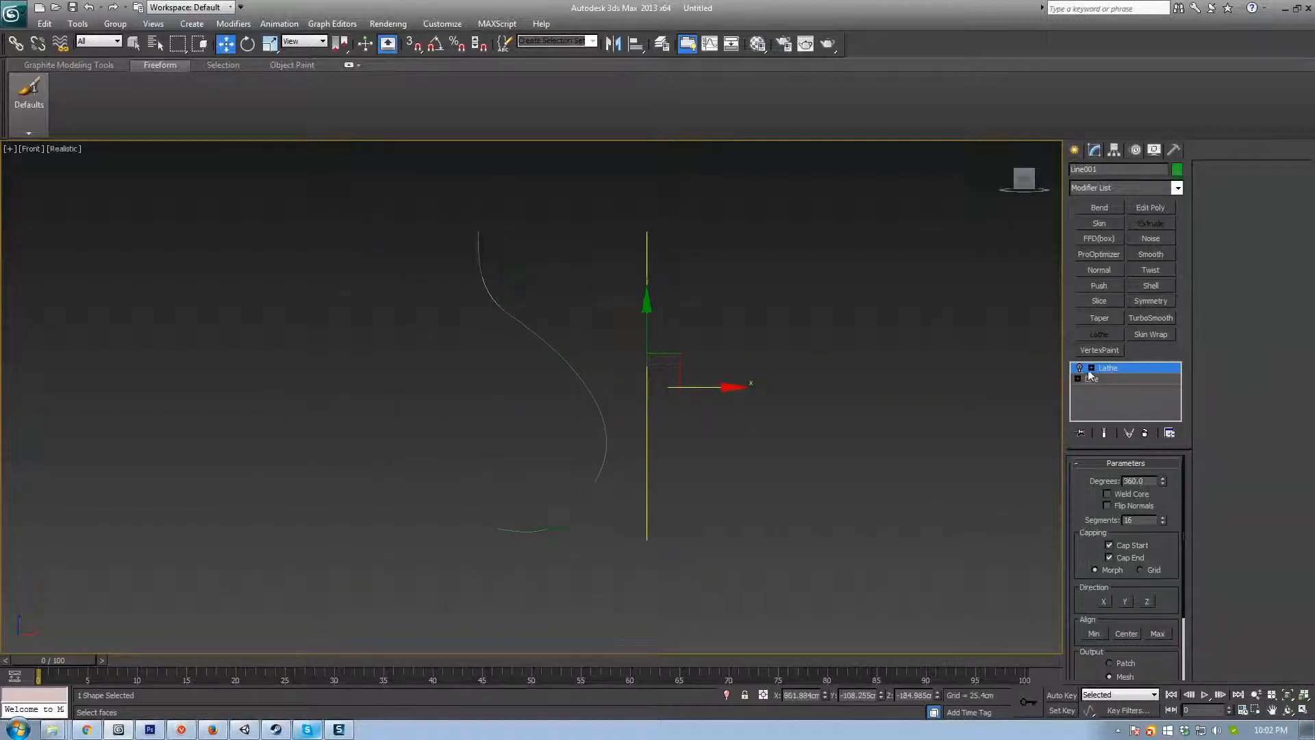
{"action": "left_click", "coordinate": [1081, 368]}
{"action": "mouse_move", "coordinate": [655, 449]}
{"action": "middle_mouse_down", "text": "alt"}
{"action": "mouse_move", "coordinate": [522, 409]}
{"action": "mouse_move", "coordinate": [643, 492]}
{"action": "mouse_move", "coordinate": [667, 471]}
{"action": "middle_mouse_up", "text": "alt"}
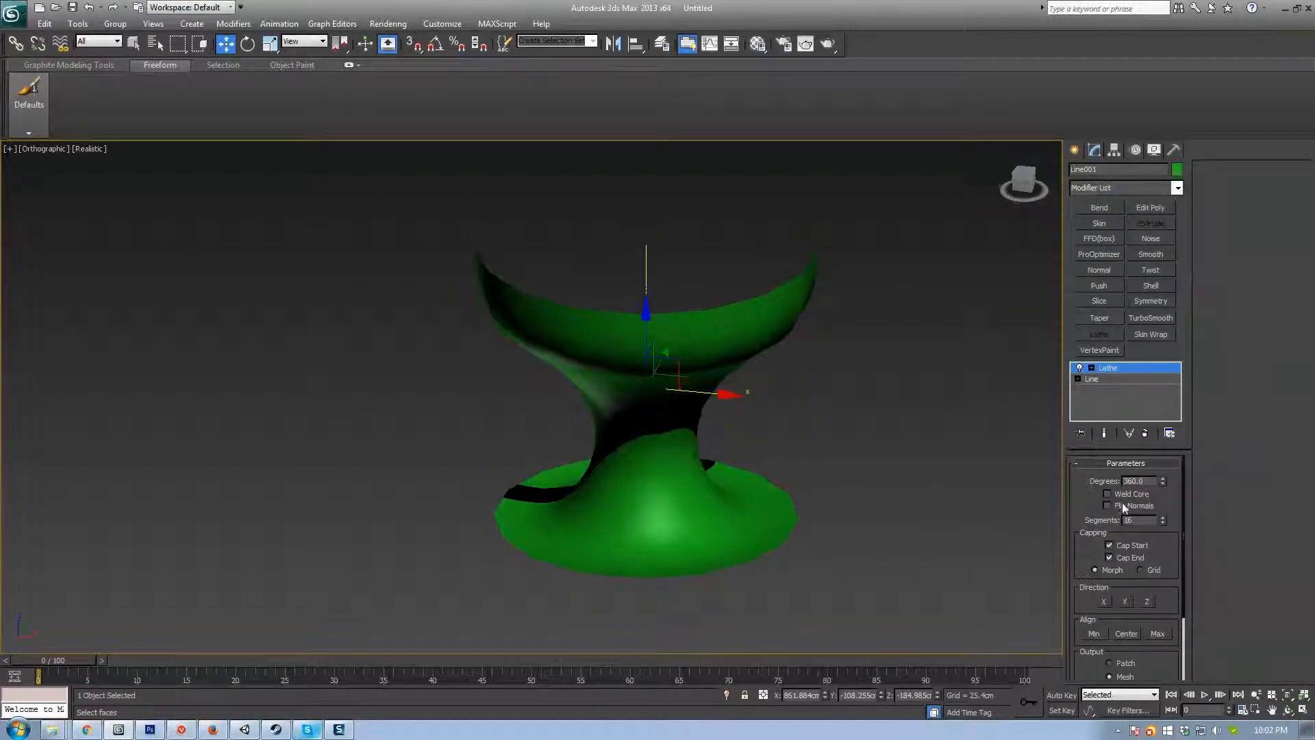
{"action": "middle_click_drag", "start_coordinate": [1055, 535], "coordinate": [781, 461], "text": "alt"}
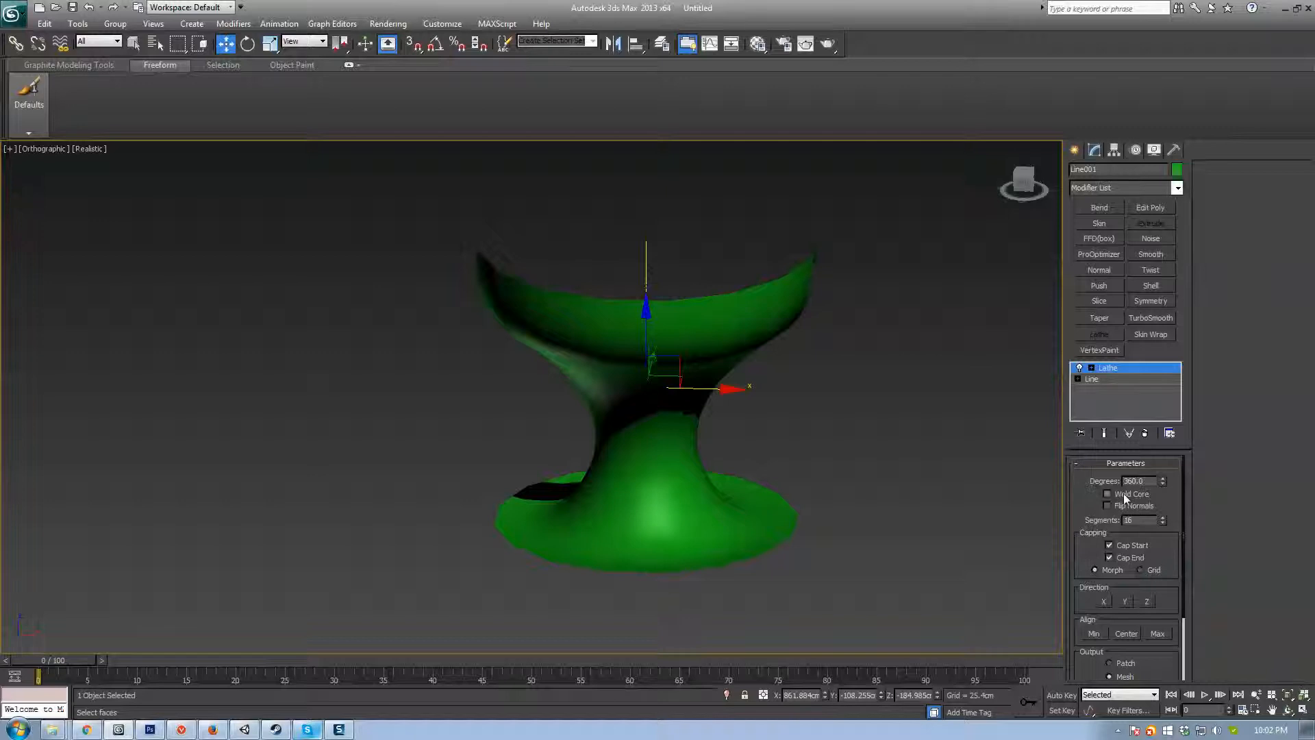
Step: Compare the Min and Max alignments of the lathe axis, ending on Min
{"action": "left_click", "coordinate": [1096, 635]}
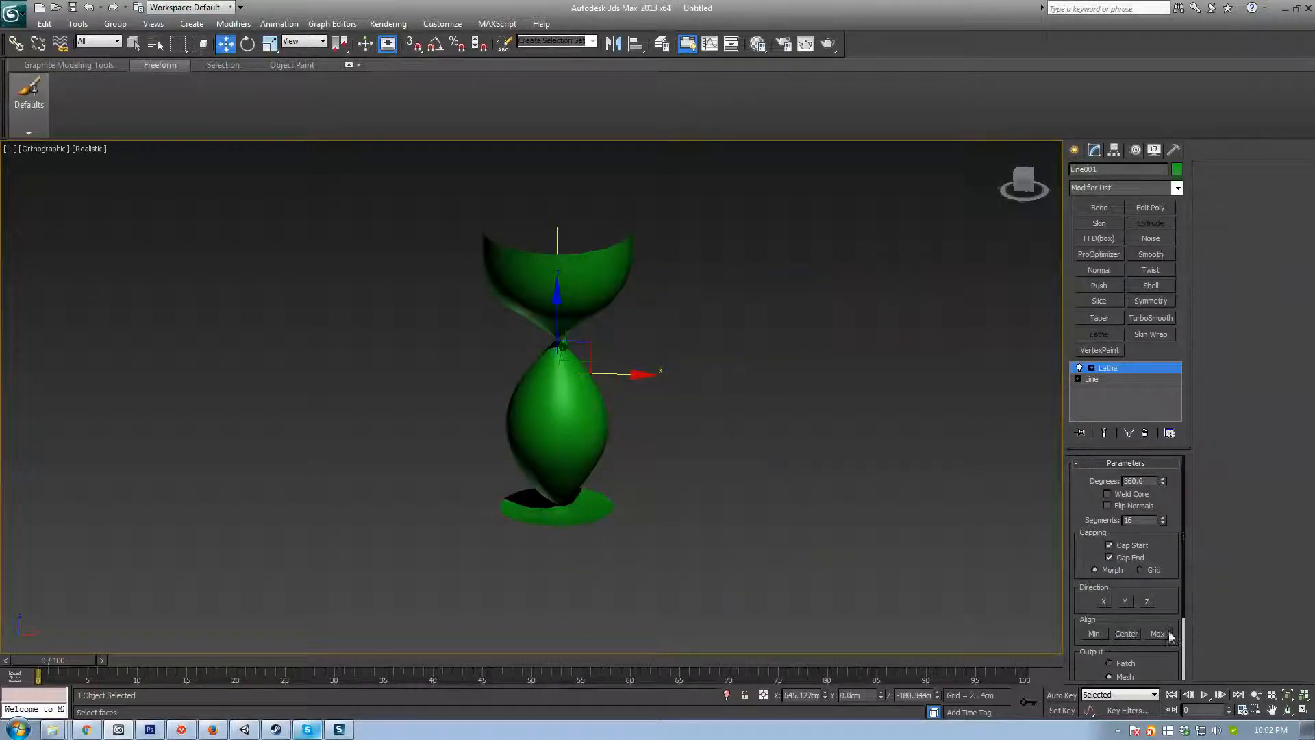
{"action": "left_click", "coordinate": [1158, 635]}
{"action": "left_click", "coordinate": [1100, 635]}
{"action": "left_click", "coordinate": [1095, 634]}
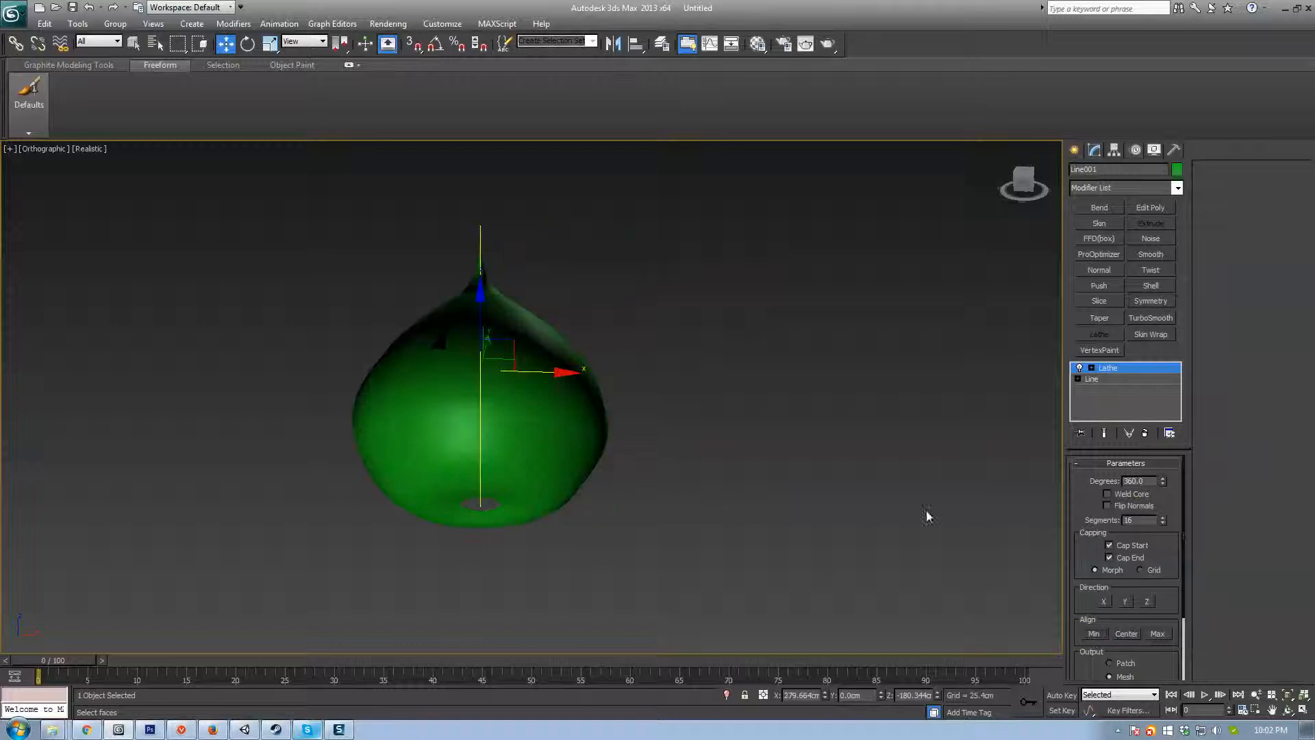
Step: Move the lathe axis to about 90 cm in X to open the vase's neck, and turn on Flip Normals
{"action": "left_click_drag", "start_coordinate": [551, 371], "coordinate": [497, 372]}
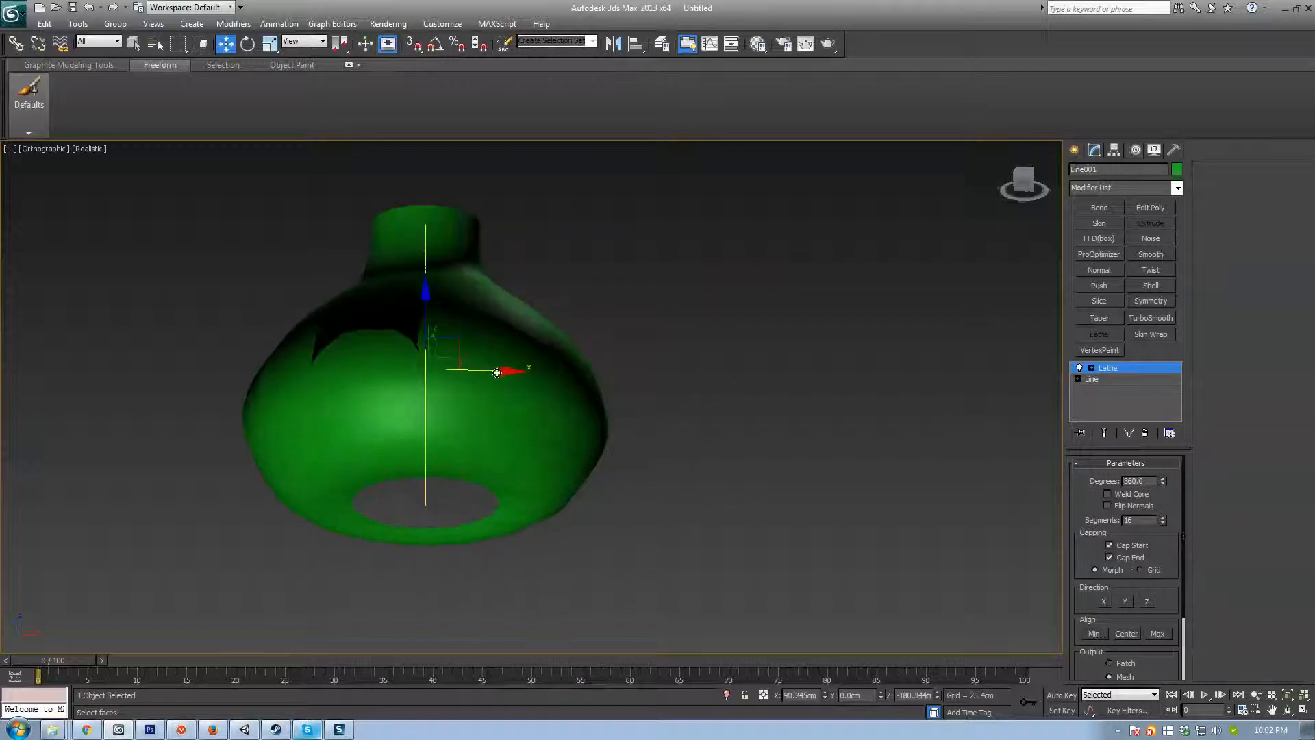
{"action": "left_click", "coordinate": [1121, 508]}
{"action": "middle_click_drag", "start_coordinate": [520, 445], "coordinate": [727, 449]}
{"action": "mouse_move", "coordinate": [727, 449]}
{"action": "middle_mouse_down", "text": "alt"}
{"action": "mouse_move", "coordinate": [678, 370]}
{"action": "mouse_move", "coordinate": [594, 417]}
{"action": "middle_mouse_up", "text": "alt"}
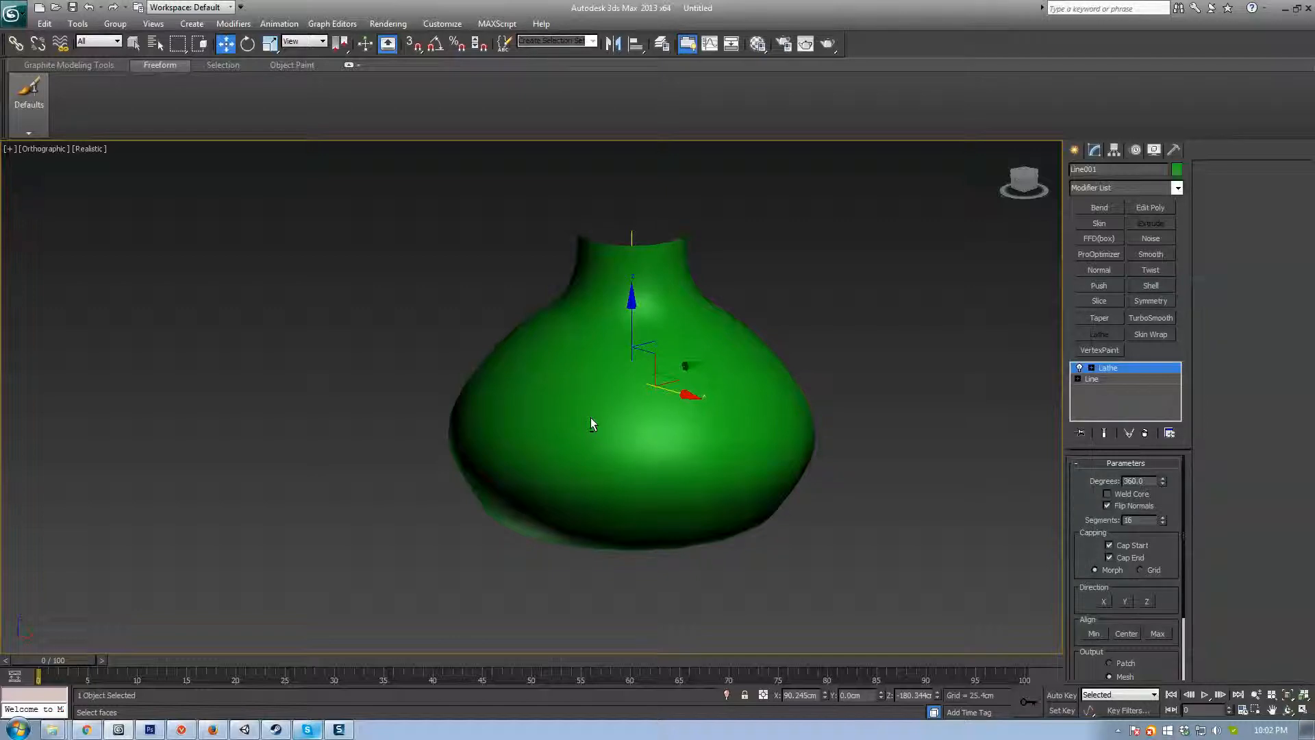
{"action": "middle_click_drag", "start_coordinate": [734, 446], "coordinate": [758, 464]}
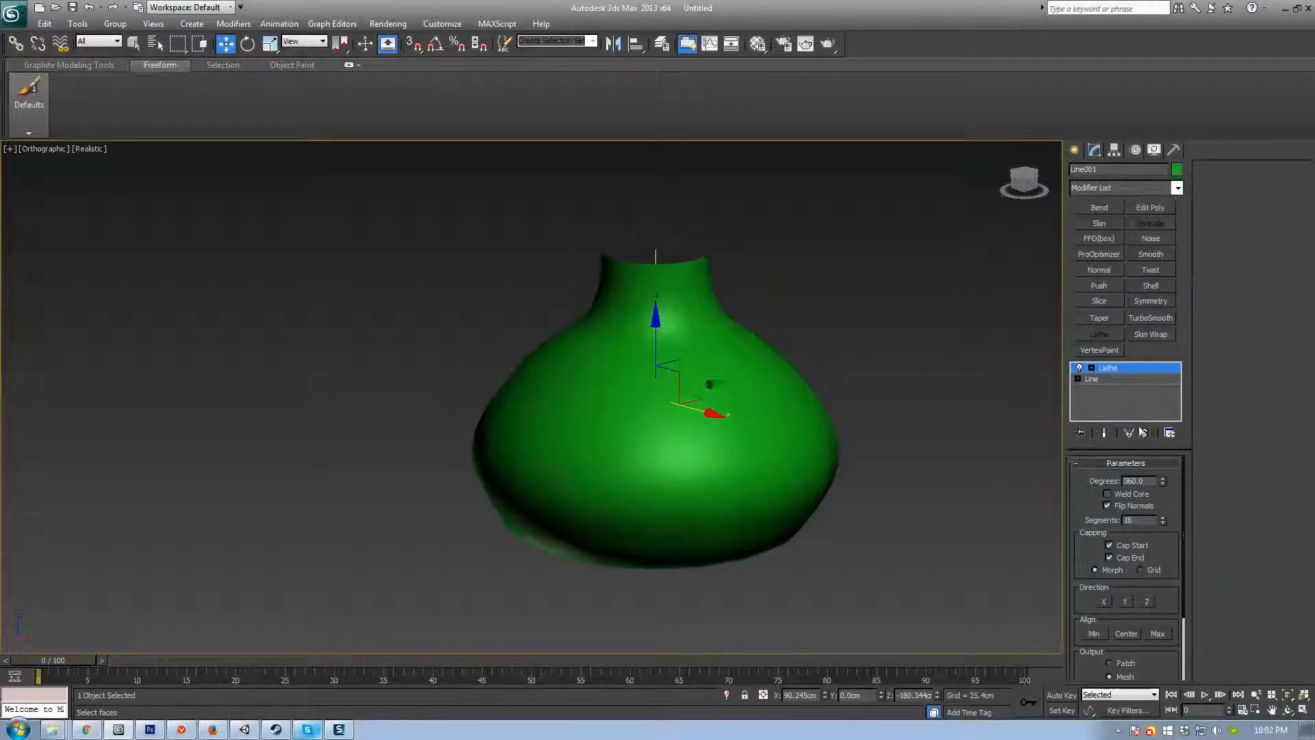
Step: Reshape the base line's lower curve by adjusting the Bezier handle of its outermost vertex, and return to the Lathe level to check the vase
{"action": "left_click", "coordinate": [1108, 378]}
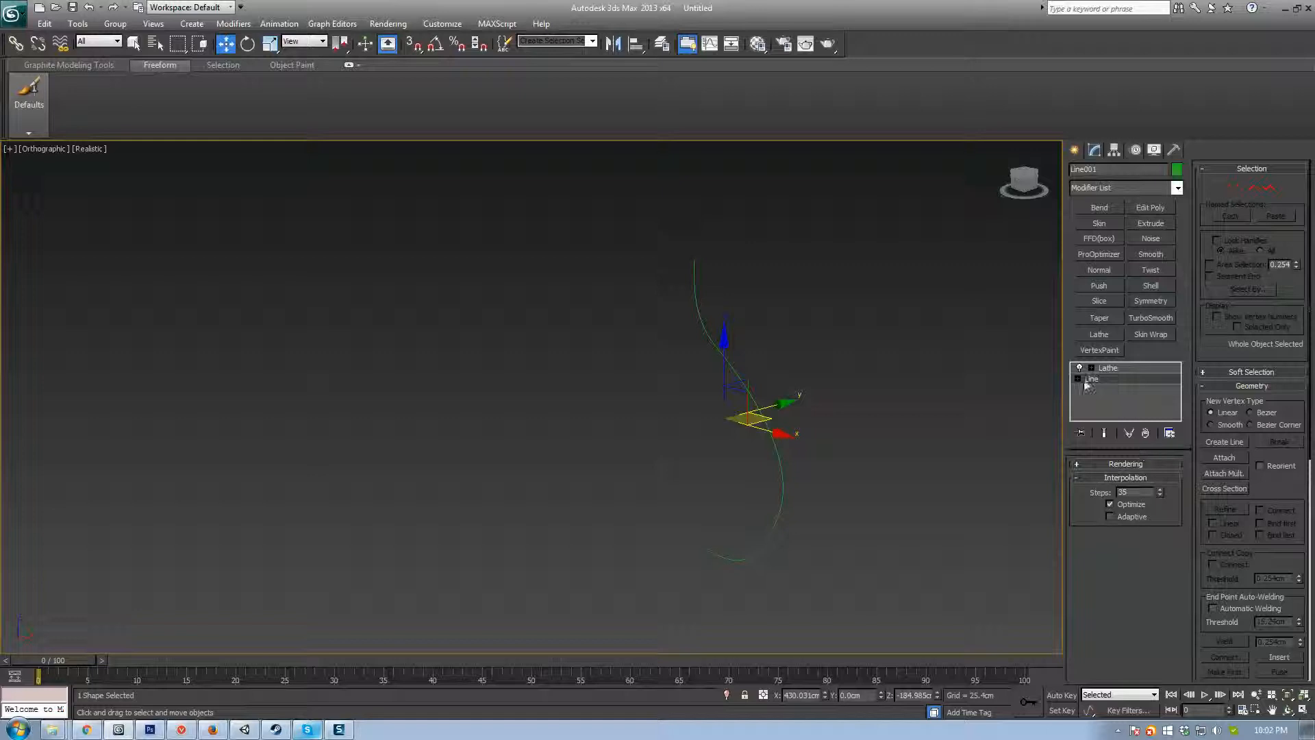
{"action": "left_click", "coordinate": [1232, 189]}
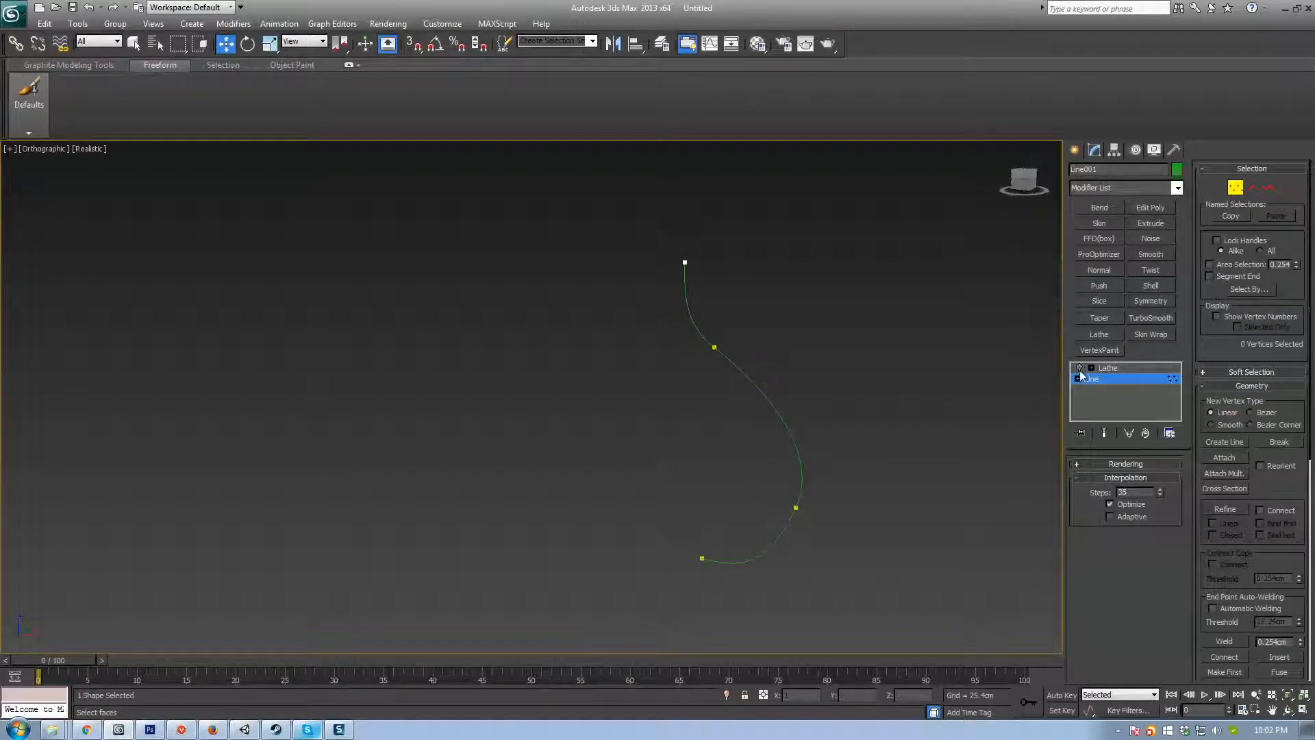
{"action": "left_click_drag", "start_coordinate": [771, 534], "coordinate": [829, 477]}
{"action": "left_click_drag", "start_coordinate": [775, 543], "coordinate": [795, 535]}
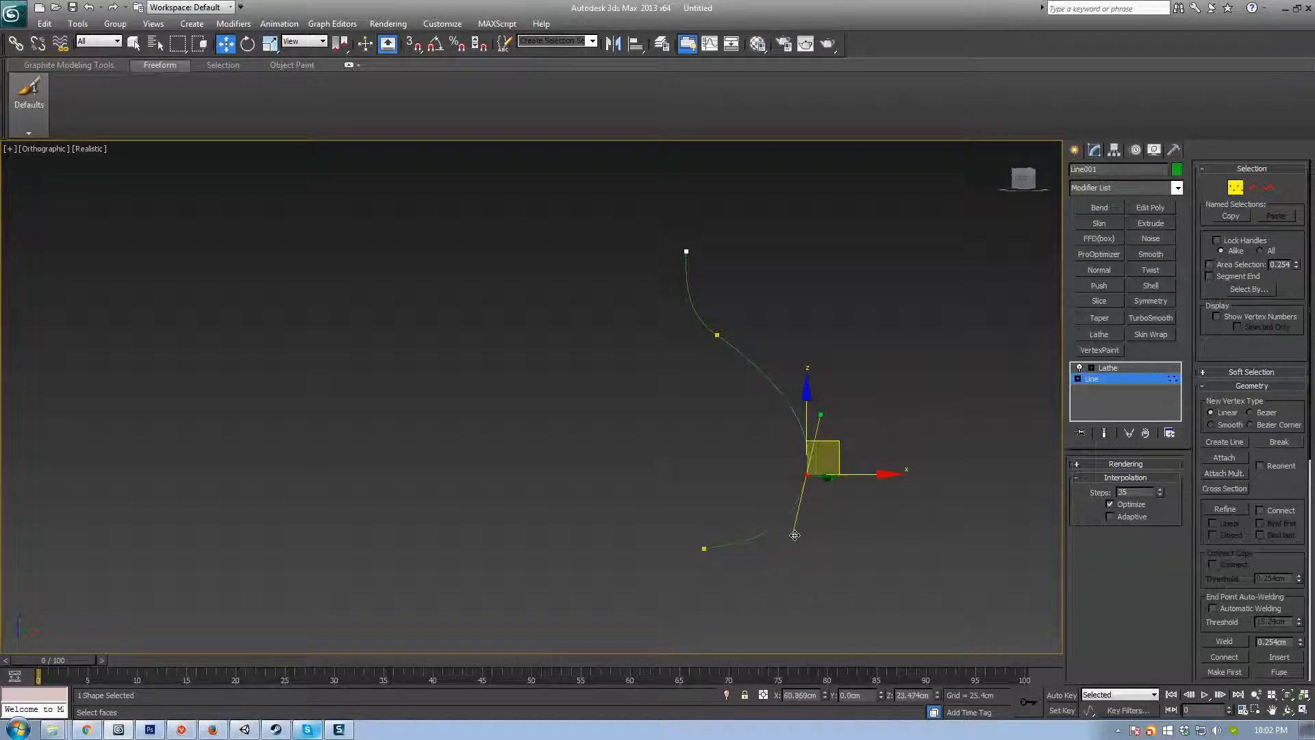
{"action": "left_click", "coordinate": [1123, 369]}
{"action": "left_click", "coordinate": [1112, 378]}
{"action": "left_click", "coordinate": [1117, 370]}
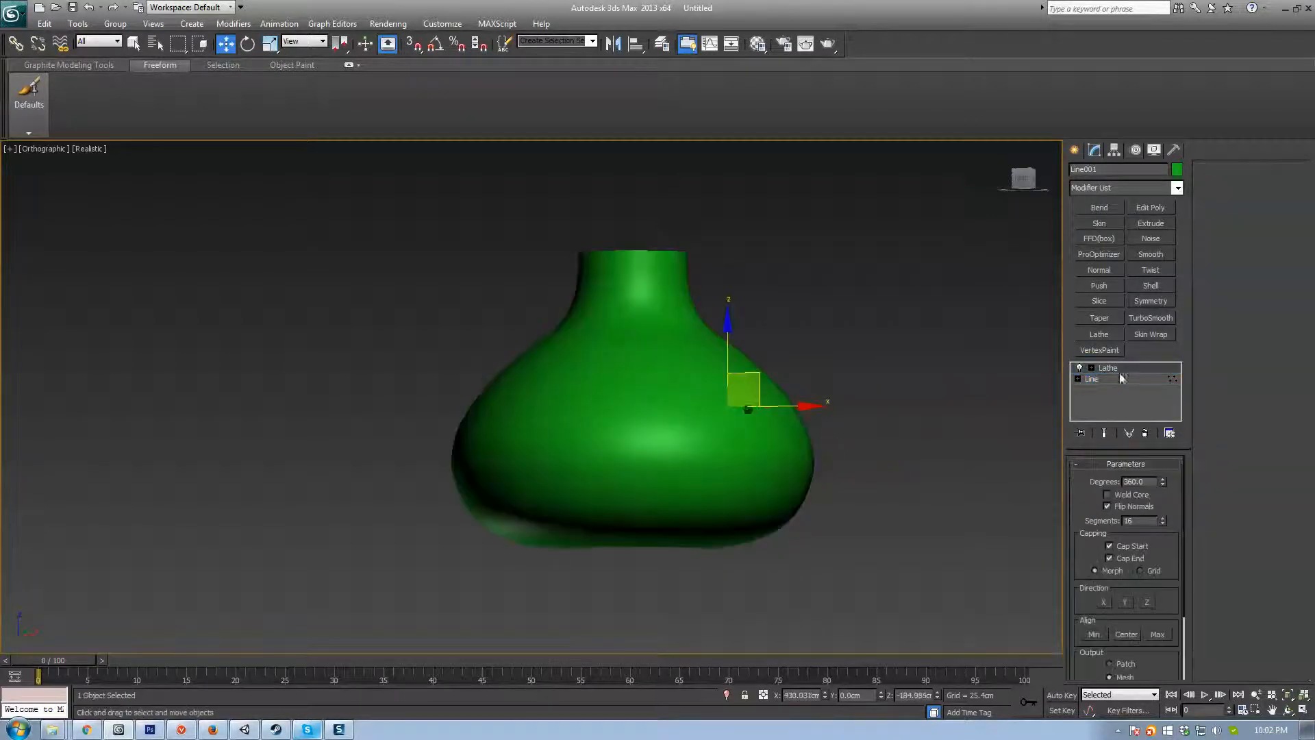
{"action": "middle_click_drag", "start_coordinate": [661, 463], "coordinate": [620, 412], "text": "alt"}
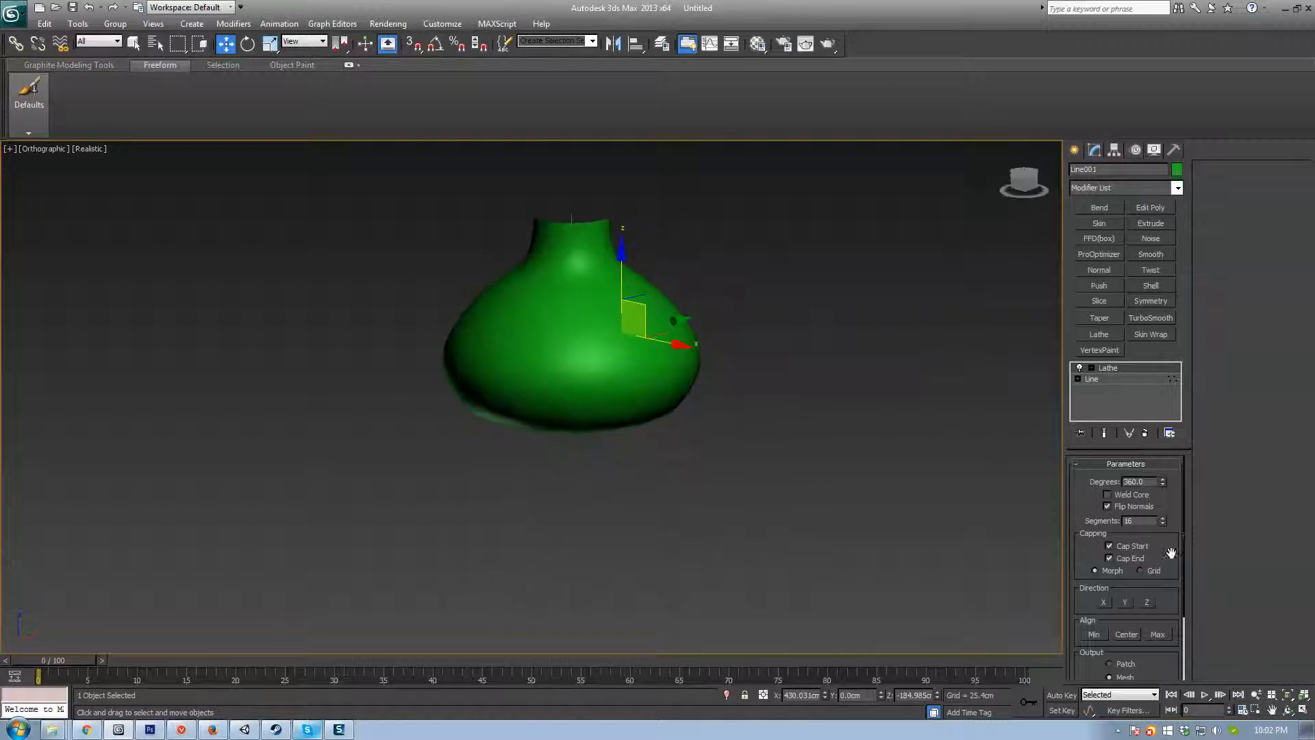
{"action": "scroll", "coordinate": [1133, 531], "scroll_direction": "down", "scroll_amount": 3}
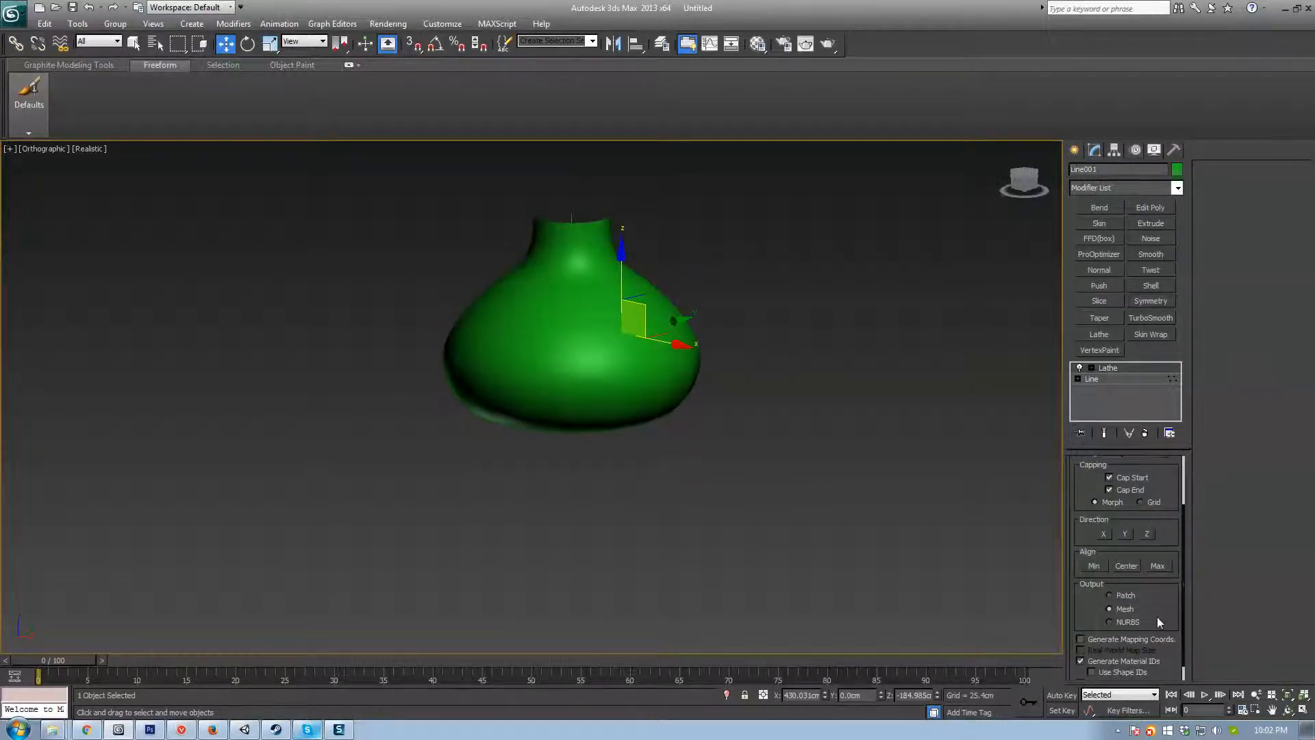
Step: Select the bottom end vertex of the base line in the front view and move it to about 4 cm in X
{"action": "left_click", "coordinate": [1112, 379]}
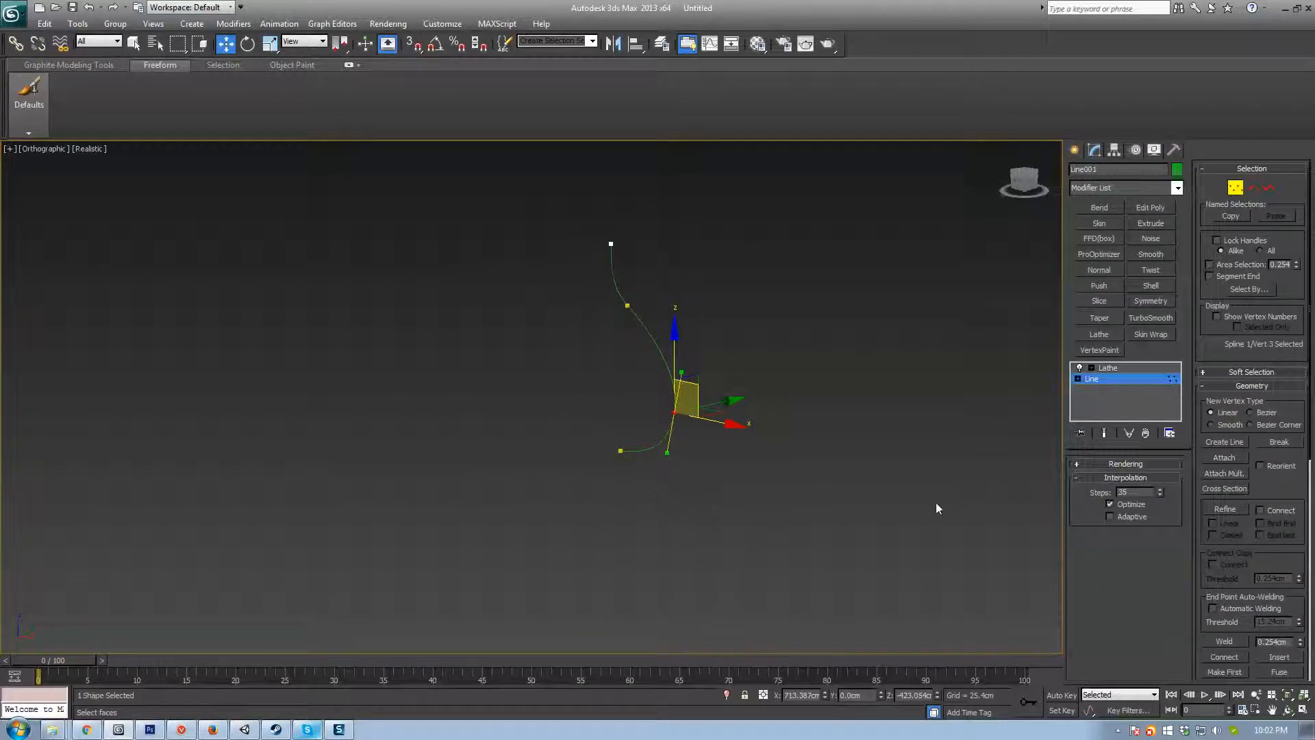
{"action": "scroll", "coordinate": [936, 502], "scroll_direction": "up", "scroll_amount": 2}
{"action": "left_click_drag", "start_coordinate": [692, 457], "coordinate": [622, 513]}
{"action": "key", "text": "f"}
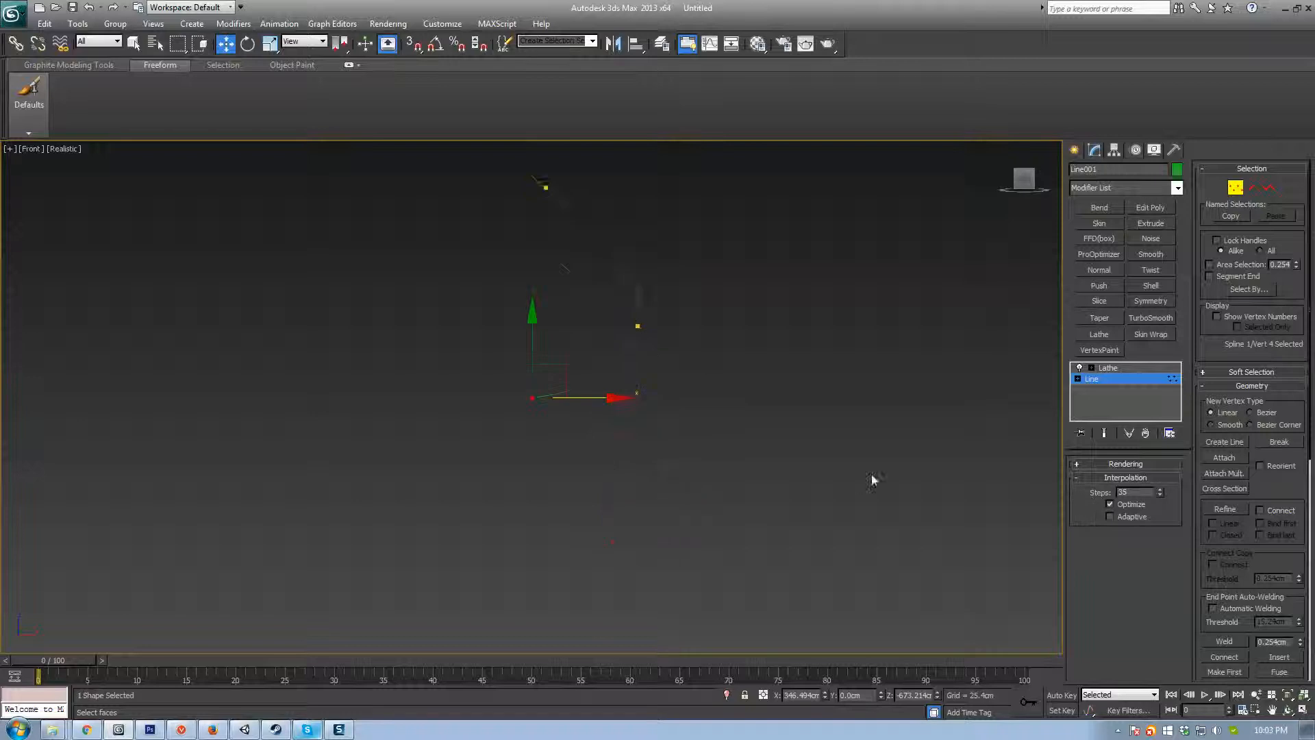
{"action": "middle_click_drag", "start_coordinate": [609, 453], "coordinate": [723, 552]}
{"action": "left_click_drag", "start_coordinate": [707, 497], "coordinate": [636, 497]}
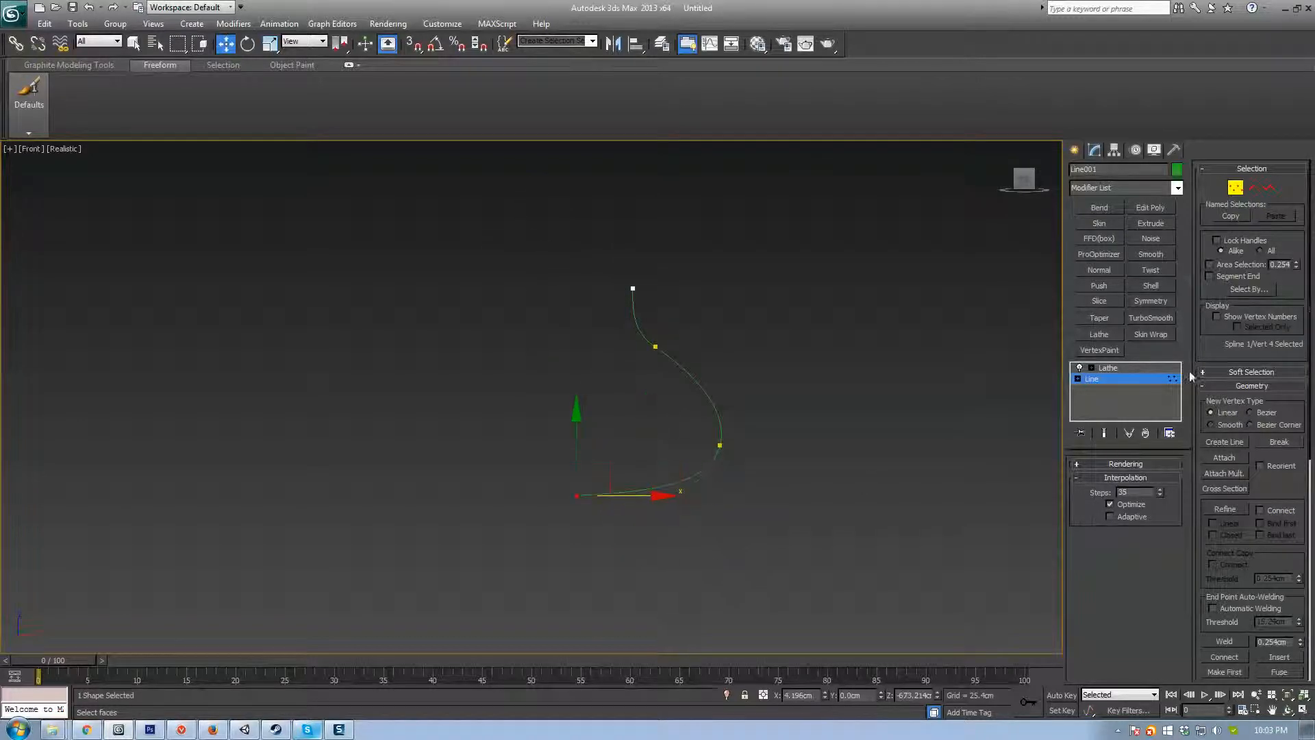
Step: Return to the Lathe level and turn off Flip Normals, checking the vase's surface and closed base
{"action": "left_click", "coordinate": [1115, 369]}
{"action": "middle_click_drag", "start_coordinate": [613, 538], "coordinate": [594, 474], "text": "alt"}
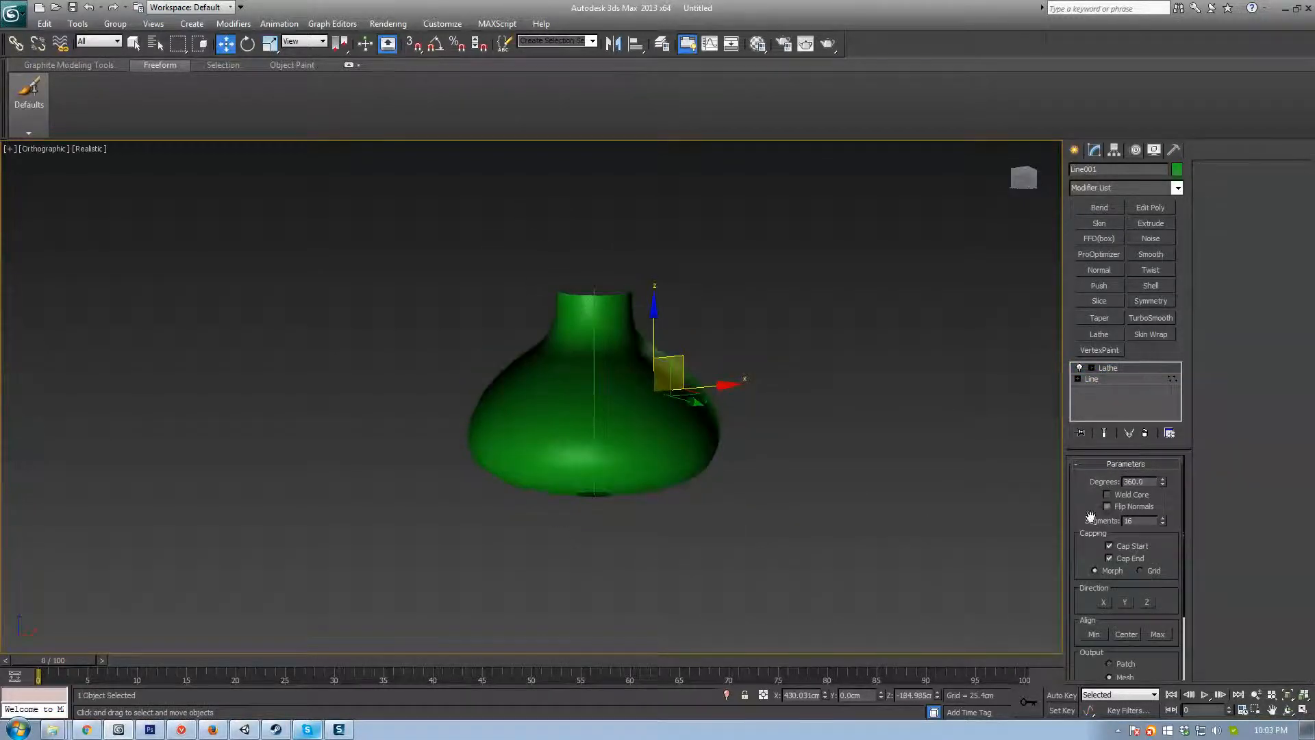
{"action": "left_click", "coordinate": [1119, 504]}
{"action": "middle_click_drag", "start_coordinate": [647, 553], "coordinate": [664, 514], "text": "alt"}
Step: Refine the base line with two new vertices near its top end, and pull the upper one outward to form a rim
{"action": "left_click", "coordinate": [1113, 379]}
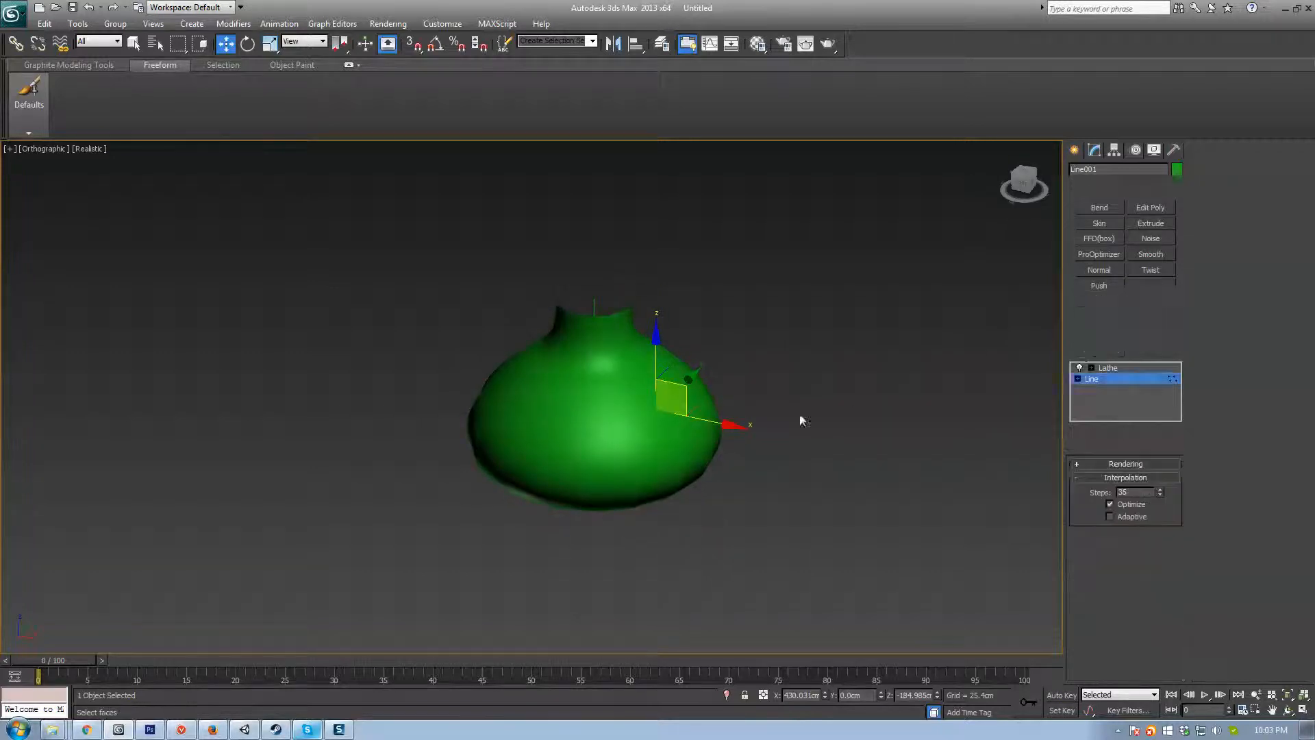
{"action": "key", "text": "f"}
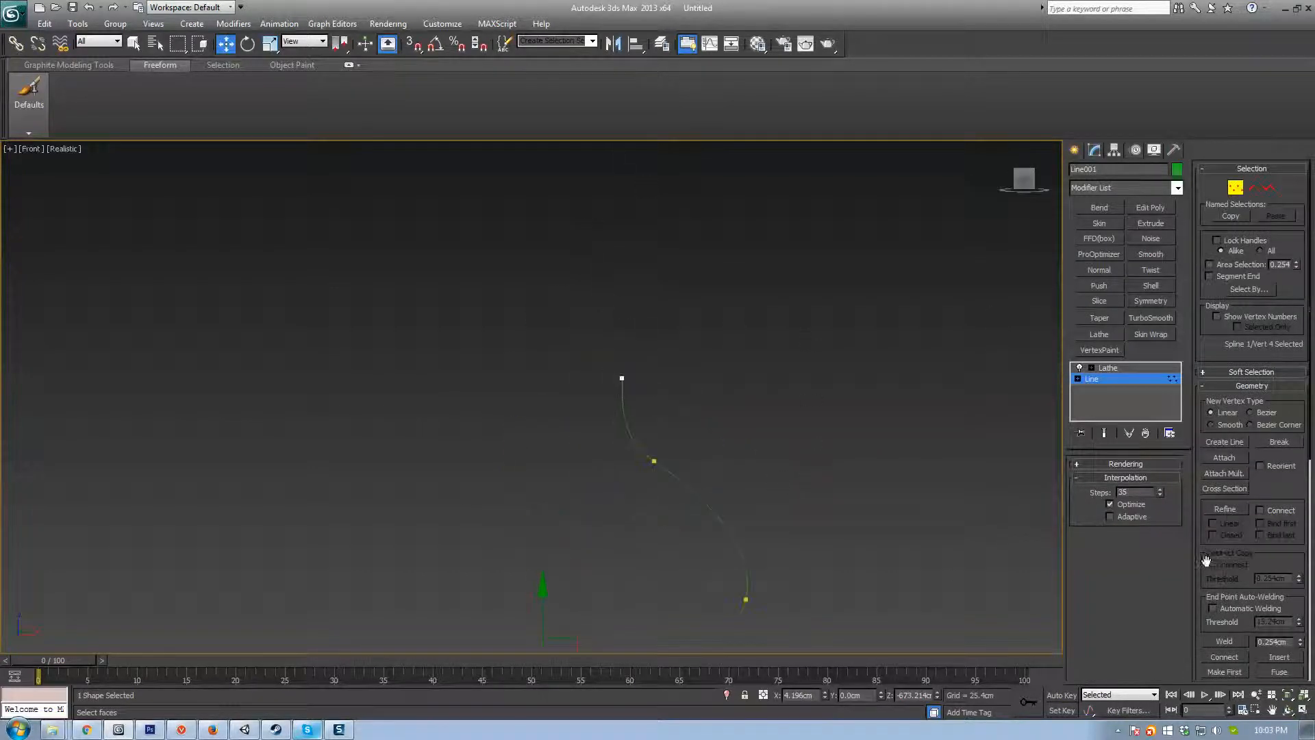
{"action": "left_click", "coordinate": [1226, 510]}
{"action": "left_click", "coordinate": [624, 391]}
{"action": "middle_click_drag", "start_coordinate": [624, 391], "coordinate": [597, 416]}
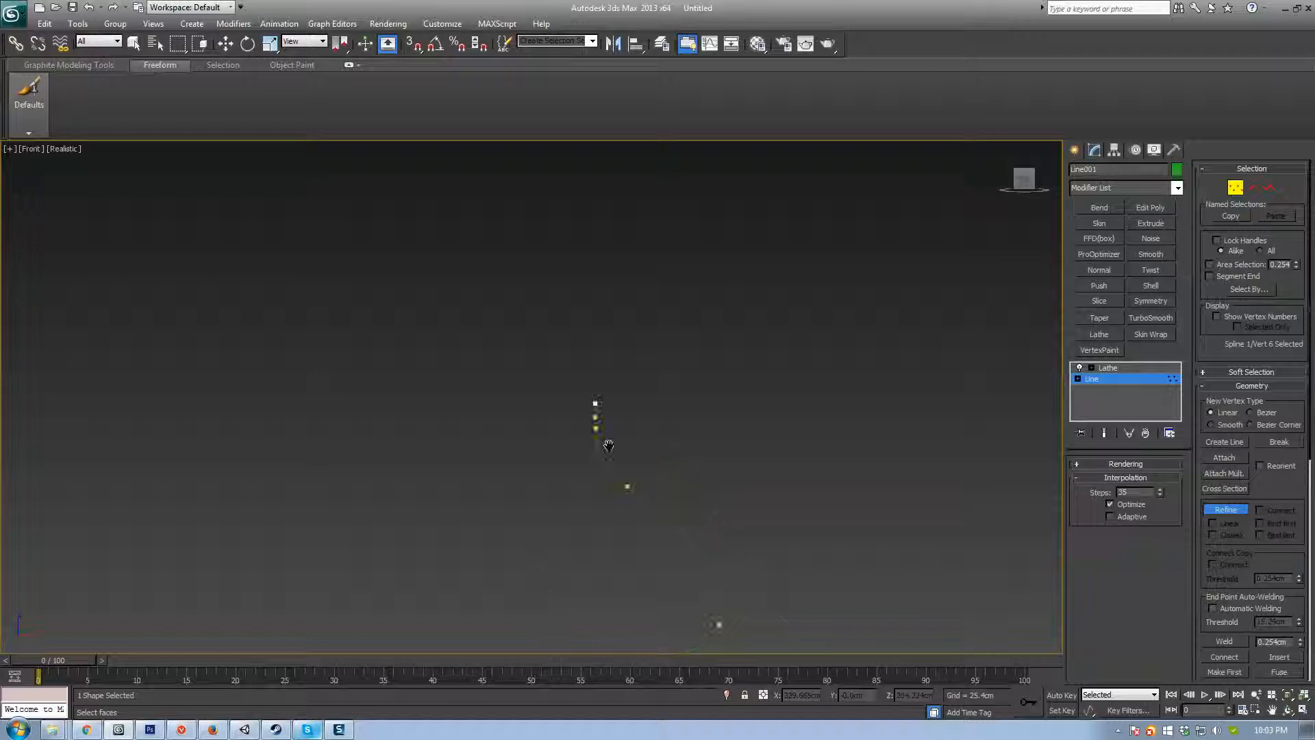
{"action": "scroll", "coordinate": [605, 440], "scroll_direction": "up", "scroll_amount": 3}
{"action": "right_click", "coordinate": [658, 441]}
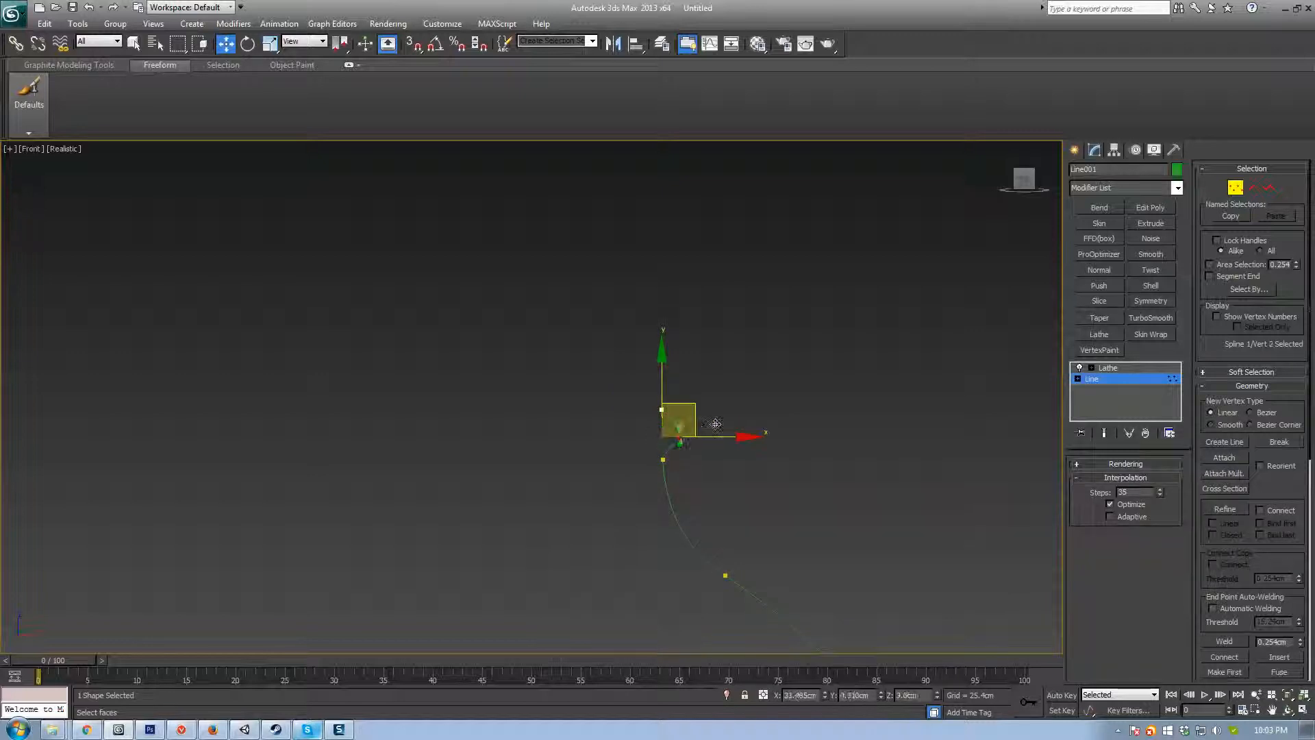
{"action": "left_click_drag", "start_coordinate": [696, 426], "coordinate": [688, 463]}
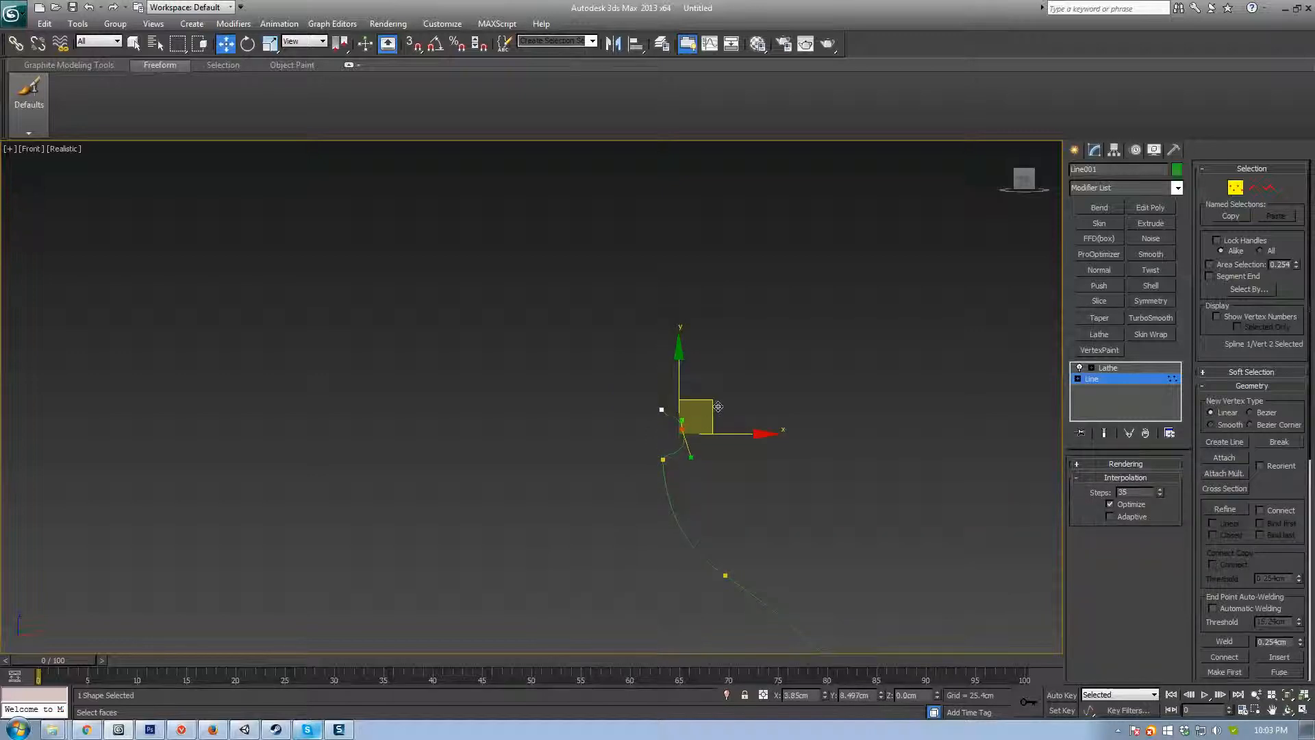
Step: Move the profile's widest vertex to about 682 cm in X, delete the neck-curve vertex above it, and reshape the belly with its Bezier handles
{"action": "scroll", "coordinate": [723, 415], "scroll_direction": "down", "scroll_amount": 4}
{"action": "middle_click_drag", "start_coordinate": [723, 415], "coordinate": [603, 288]}
{"action": "left_click", "coordinate": [637, 489]}
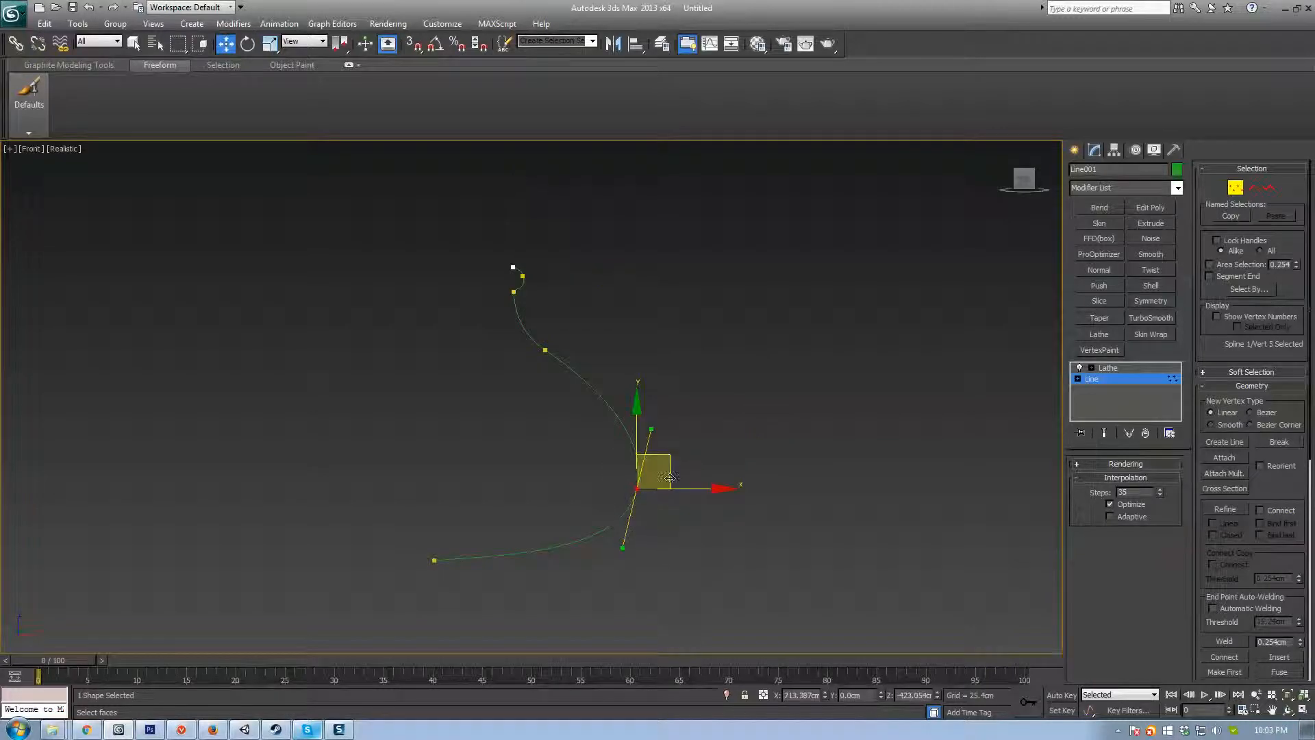
{"action": "left_click_drag", "start_coordinate": [671, 474], "coordinate": [664, 471]}
{"action": "left_click_drag", "start_coordinate": [528, 310], "coordinate": [553, 385]}
{"action": "key", "text": "Delete"}
{"action": "mouse_move", "coordinate": [656, 431]}
{"action": "left_mouse_down"}
{"action": "mouse_move", "coordinate": [626, 488]}
{"action": "mouse_move", "coordinate": [663, 451]}
{"action": "left_mouse_up"}
{"action": "mouse_move", "coordinate": [618, 537]}
{"action": "left_mouse_down"}
{"action": "mouse_move", "coordinate": [633, 563]}
{"action": "mouse_move", "coordinate": [608, 573]}
{"action": "mouse_move", "coordinate": [607, 552]}
{"action": "left_mouse_up"}
Step: Lengthen the lower handle of the vertex below the rim, and move the widest vertex to about 636 cm in X with a steeper handle
{"action": "left_click", "coordinate": [515, 295]}
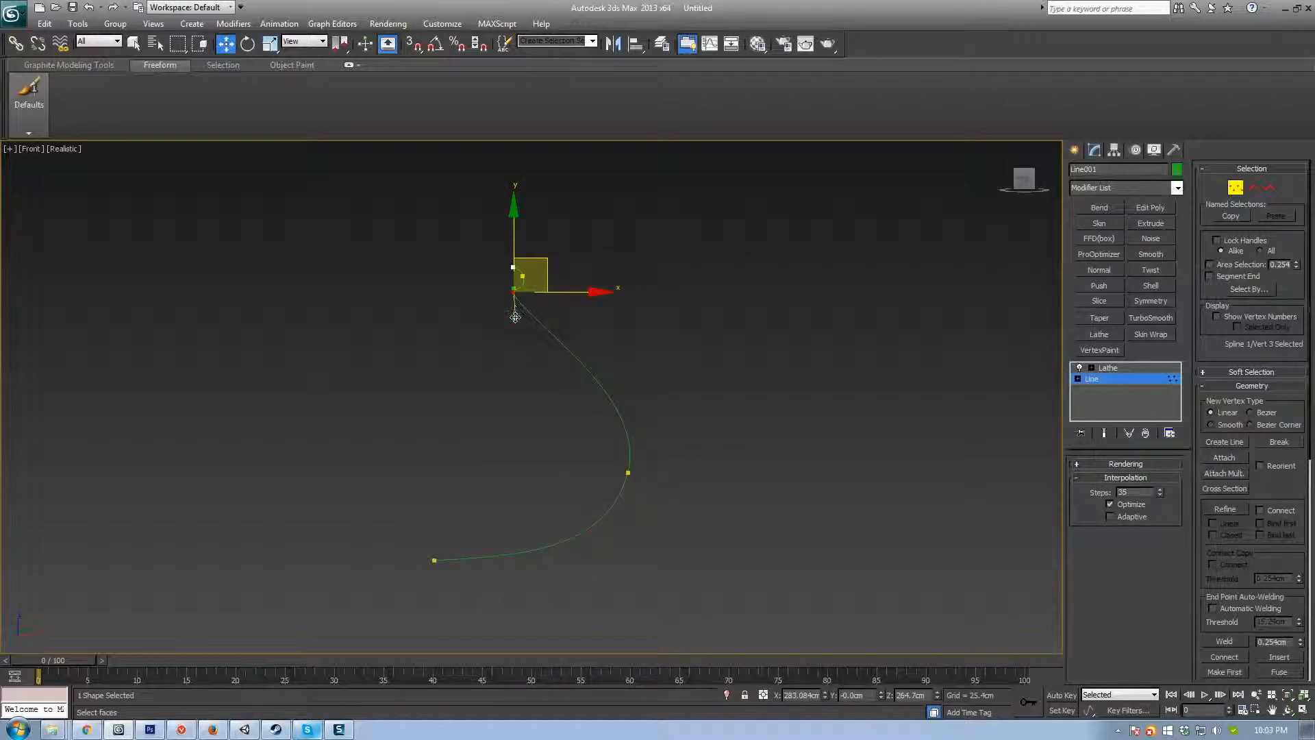
{"action": "left_click_drag", "start_coordinate": [516, 317], "coordinate": [518, 374]}
{"action": "left_click", "coordinate": [628, 473]}
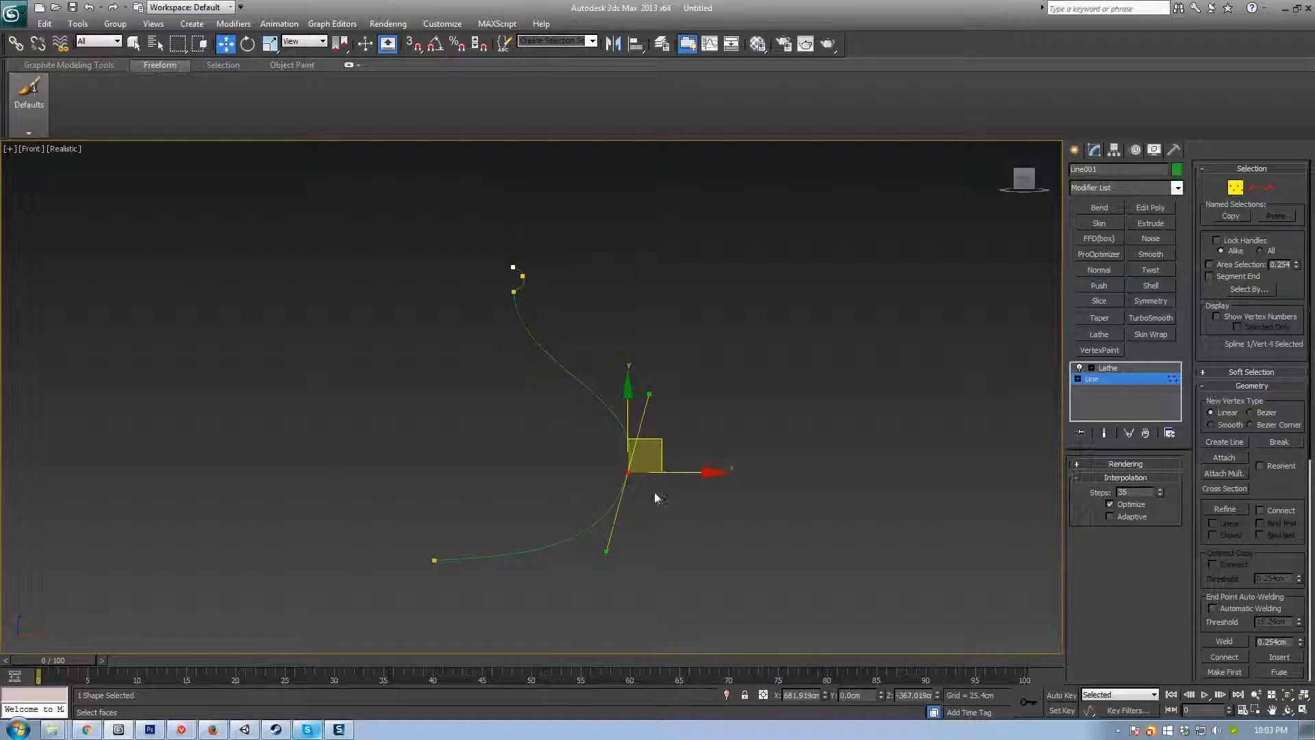
{"action": "left_click_drag", "start_coordinate": [662, 460], "coordinate": [649, 456]}
{"action": "mouse_move", "coordinate": [590, 550]}
{"action": "left_mouse_down"}
{"action": "mouse_move", "coordinate": [609, 569]}
{"action": "mouse_move", "coordinate": [603, 556]}
{"action": "left_mouse_up"}
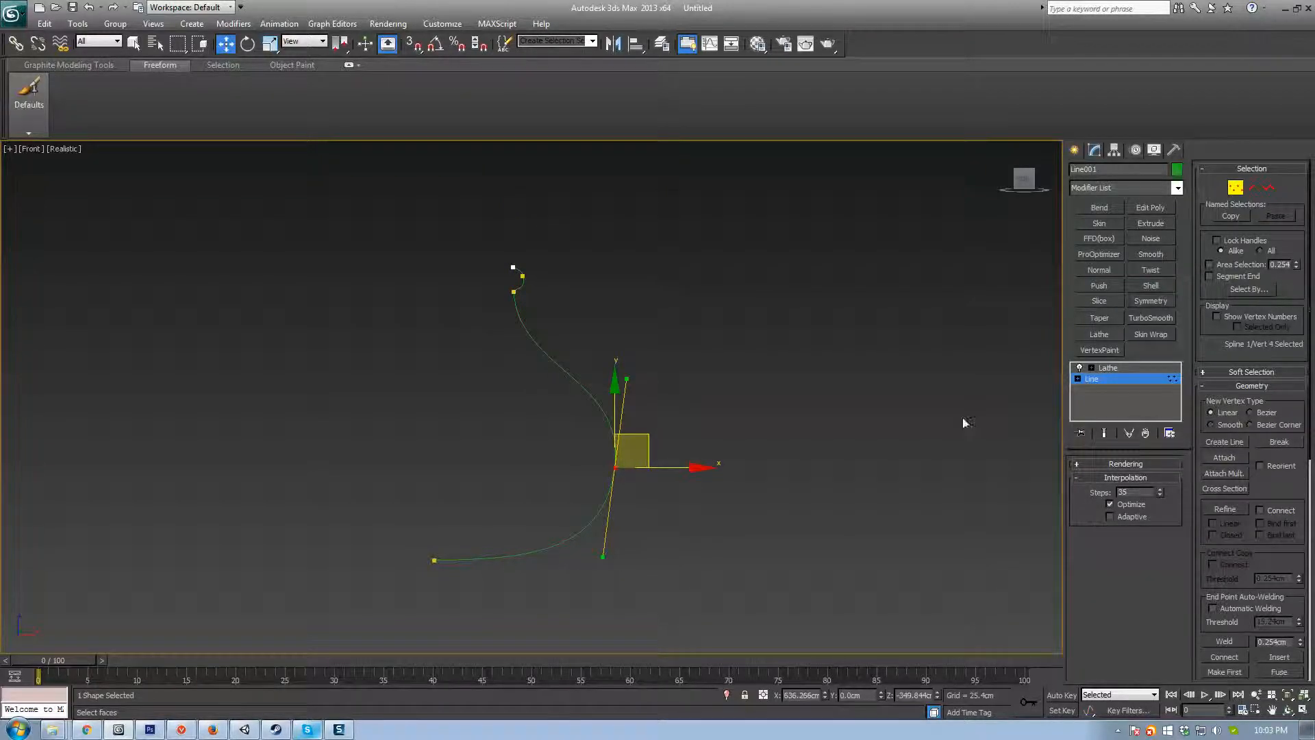
Step: Leave vertex editing, return to the Lathe level, and examine the vase's rim and neck up close
{"action": "left_click", "coordinate": [1235, 187]}
{"action": "left_click", "coordinate": [1110, 368]}
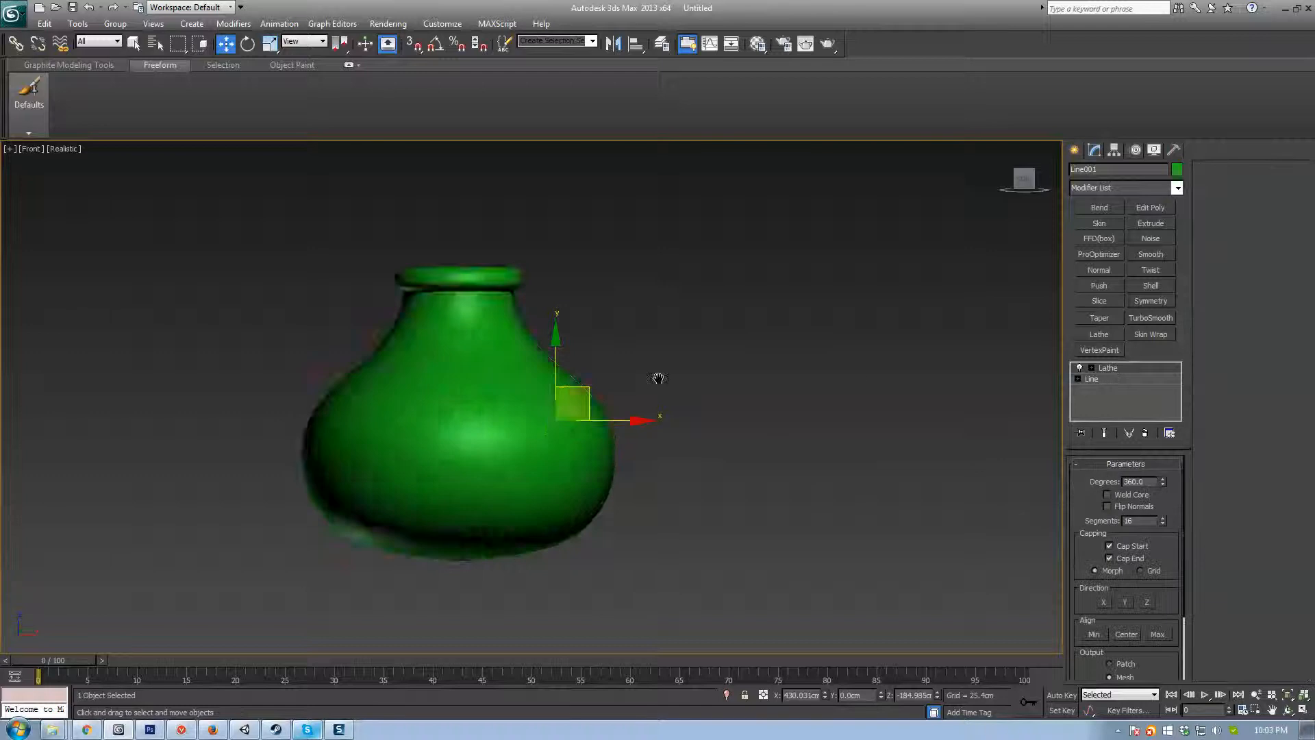
{"action": "middle_click_drag", "start_coordinate": [658, 376], "coordinate": [811, 497], "text": "alt"}
{"action": "scroll", "coordinate": [810, 496], "scroll_direction": "up", "scroll_amount": 3}
{"action": "scroll", "coordinate": [786, 467], "scroll_direction": "up", "scroll_amount": 3}
{"action": "middle_click_drag", "start_coordinate": [908, 430], "coordinate": [801, 432]}
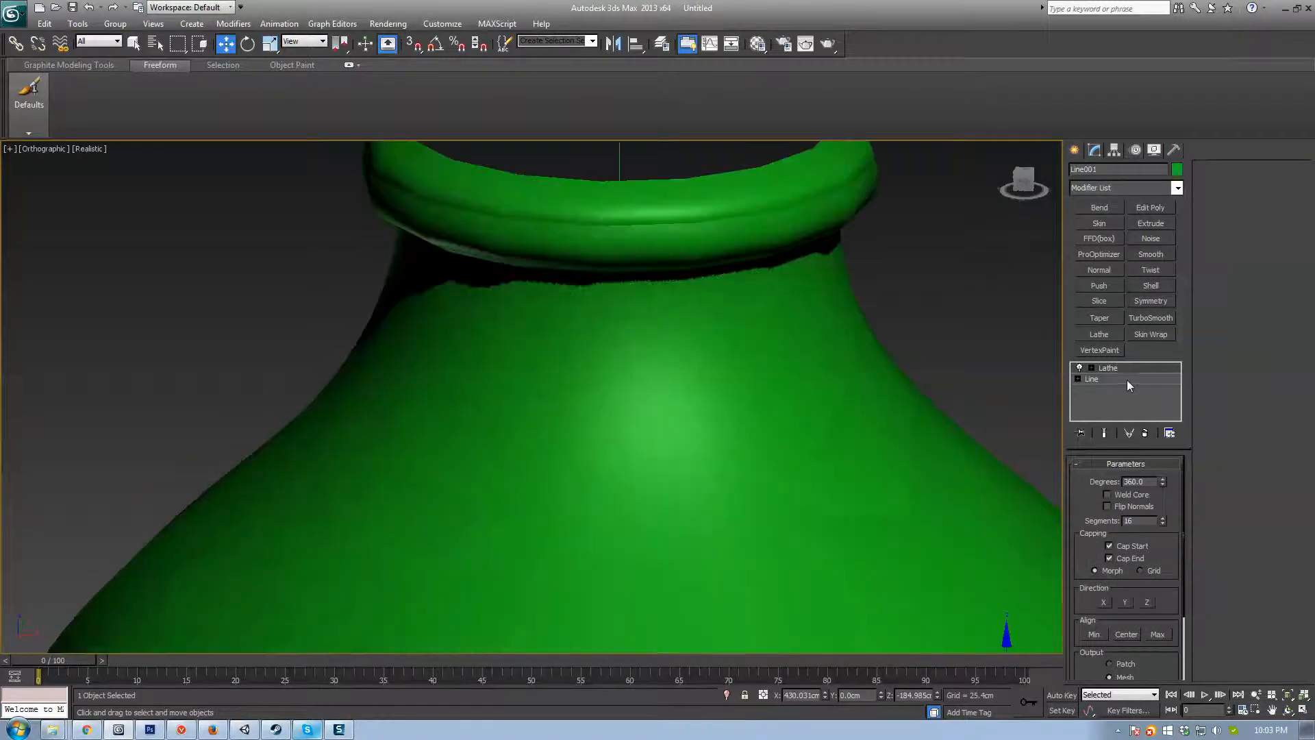
{"action": "middle_click_drag", "start_coordinate": [883, 322], "coordinate": [895, 367], "text": "alt"}
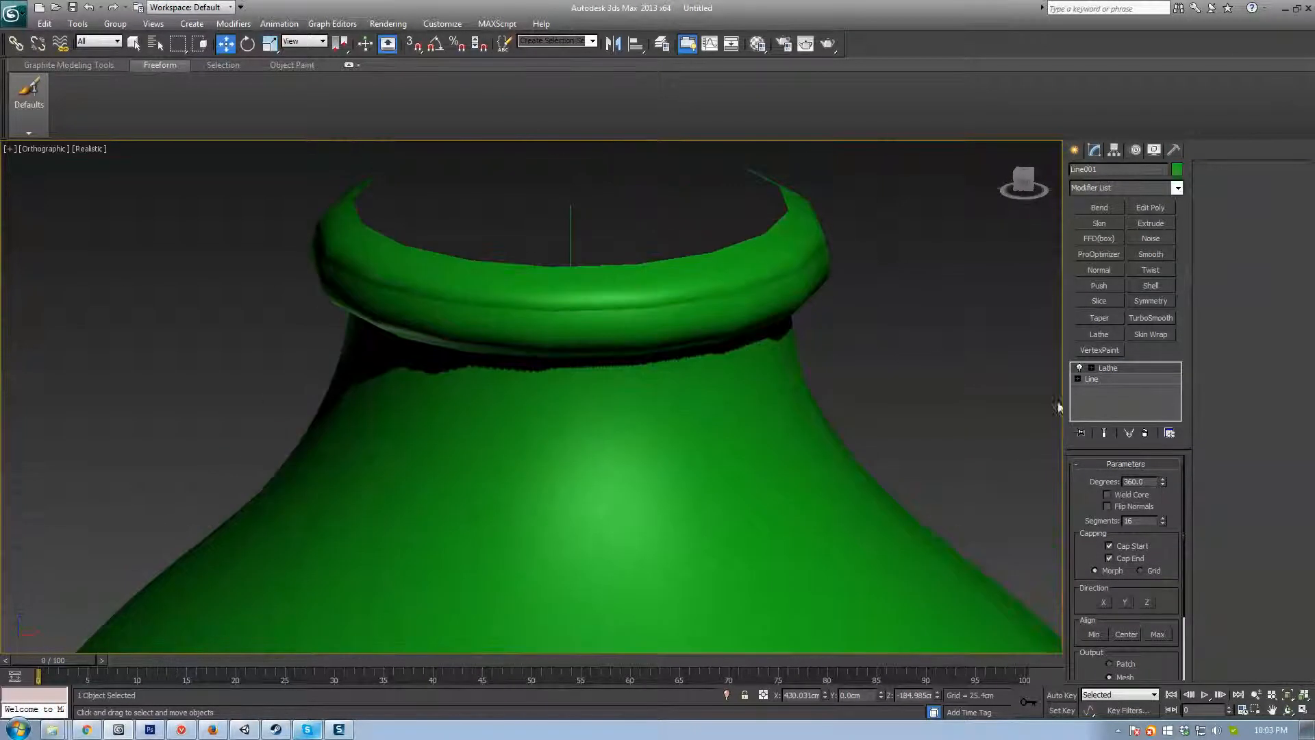
{"action": "scroll", "coordinate": [1102, 507], "scroll_direction": "down", "scroll_amount": 3}
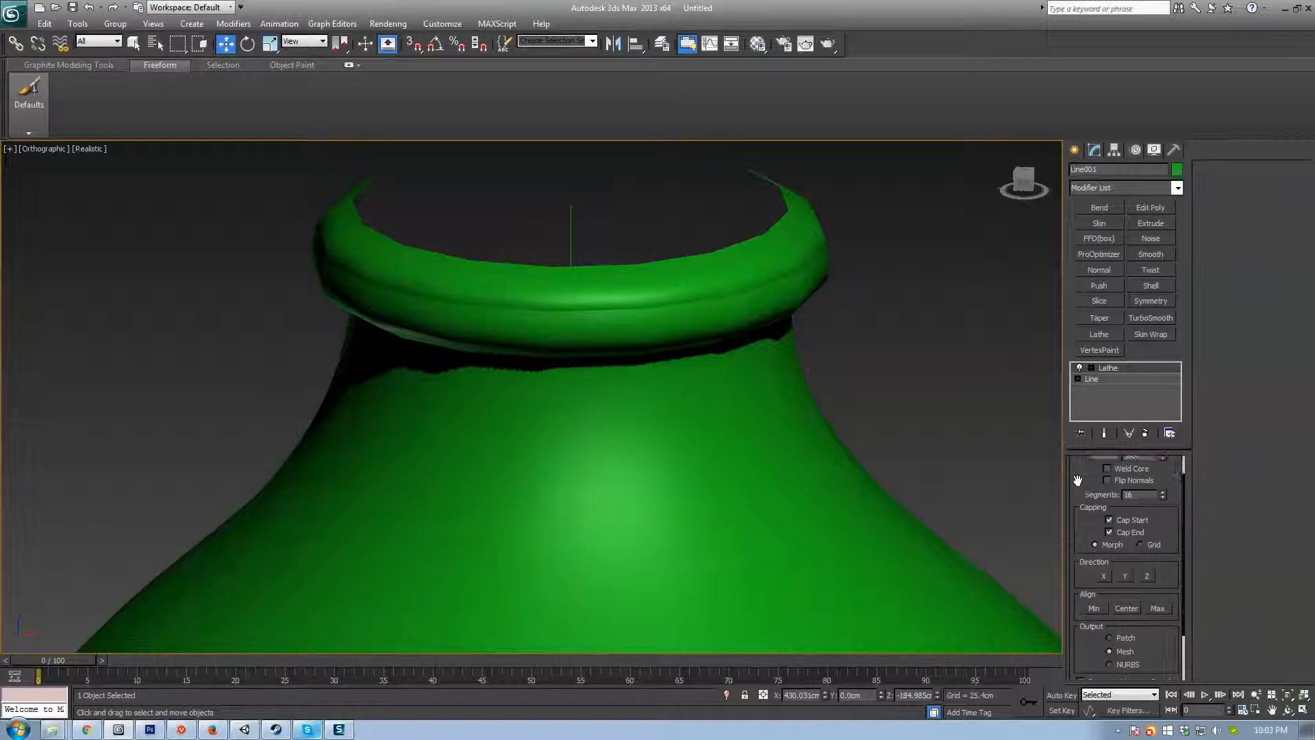
Step: Compare the Lathe's Patch and Mesh outputs and its X, Y and Z directions, ending on Mesh and Y
{"action": "left_click", "coordinate": [1120, 604]}
{"action": "left_click", "coordinate": [1118, 617]}
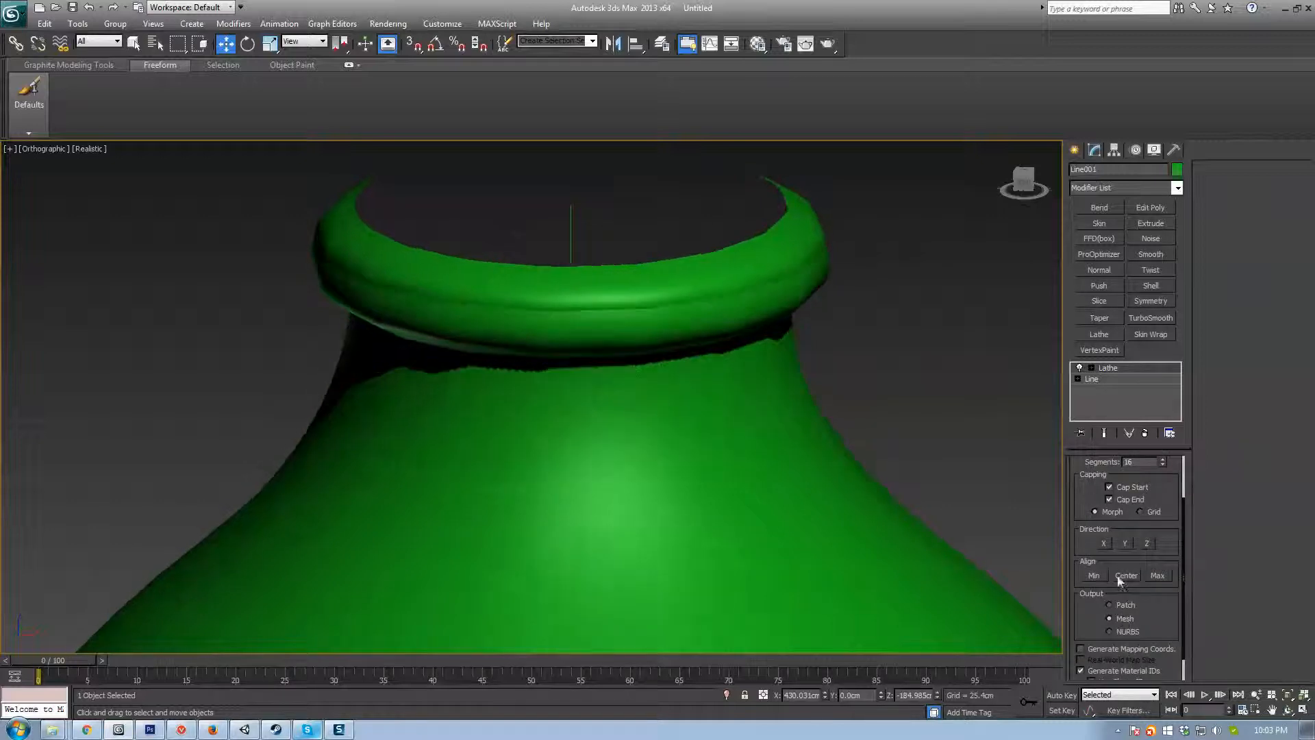
{"action": "left_click", "coordinate": [1125, 543]}
{"action": "left_click", "coordinate": [1147, 543]}
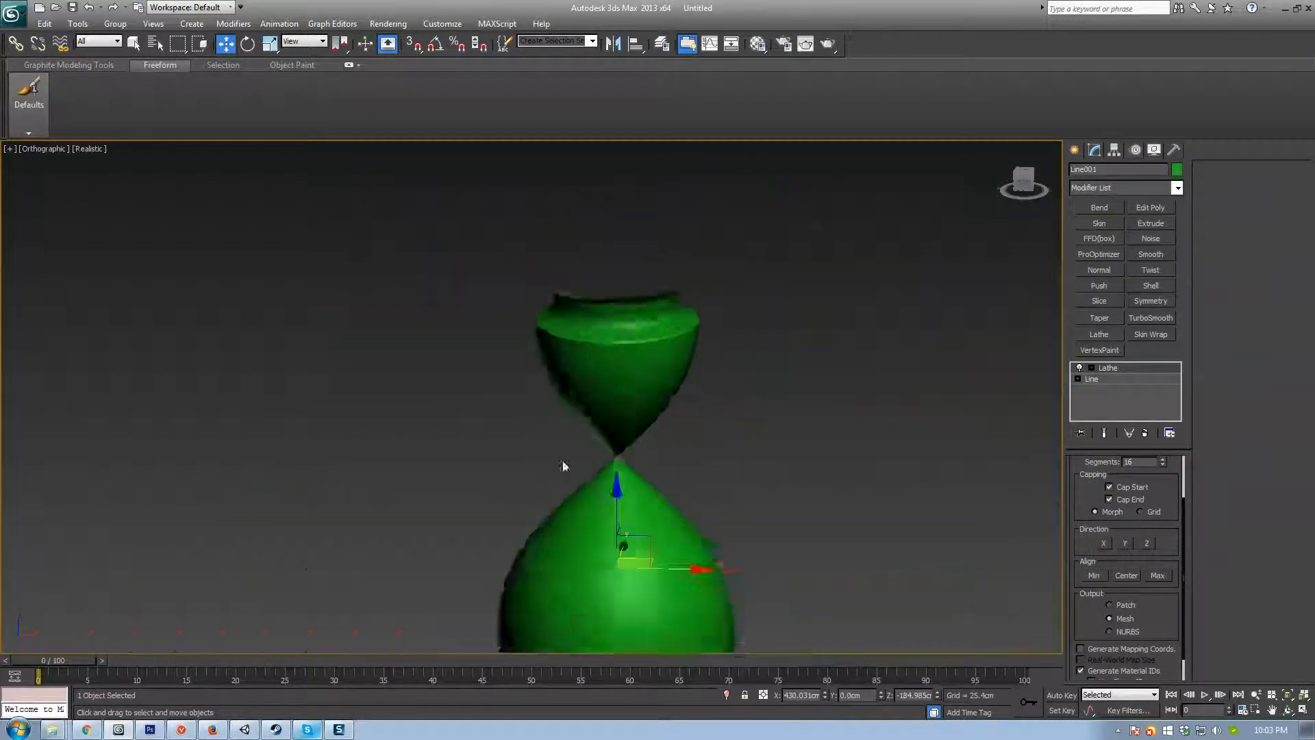
{"action": "left_click", "coordinate": [1105, 544]}
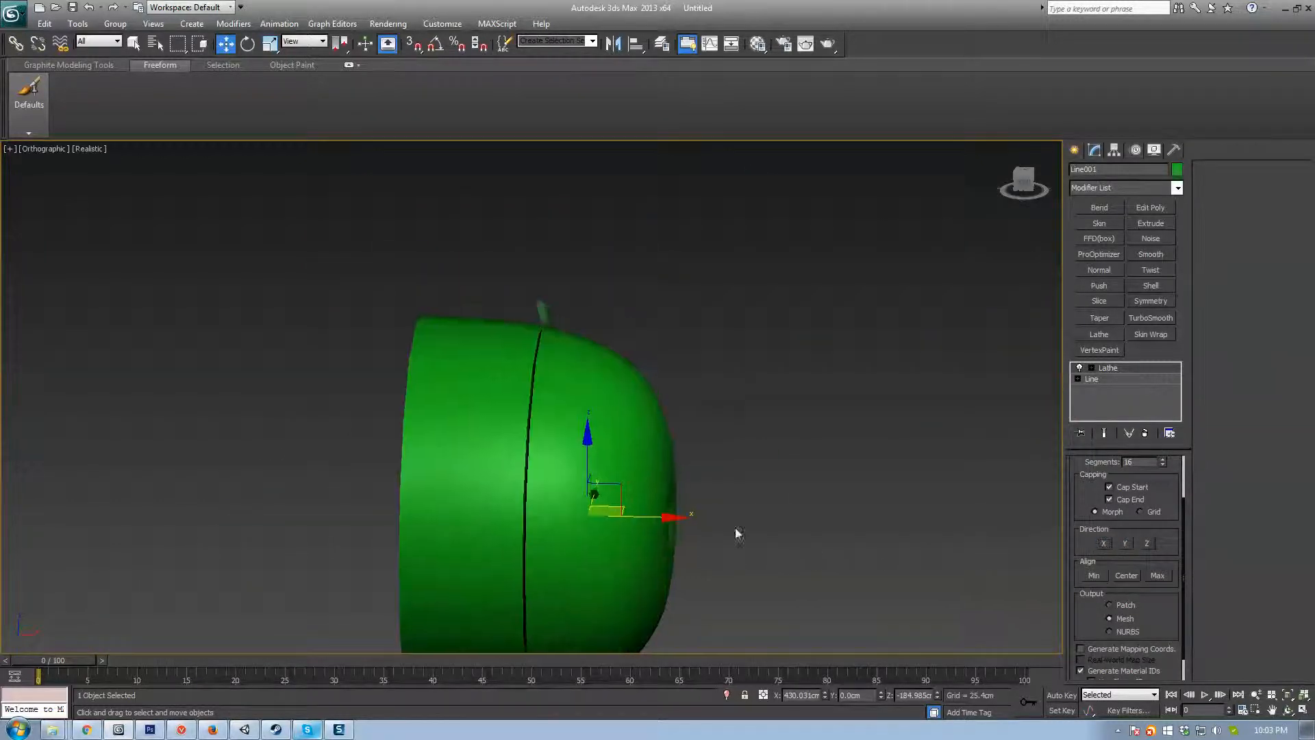
{"action": "left_click", "coordinate": [1147, 544]}
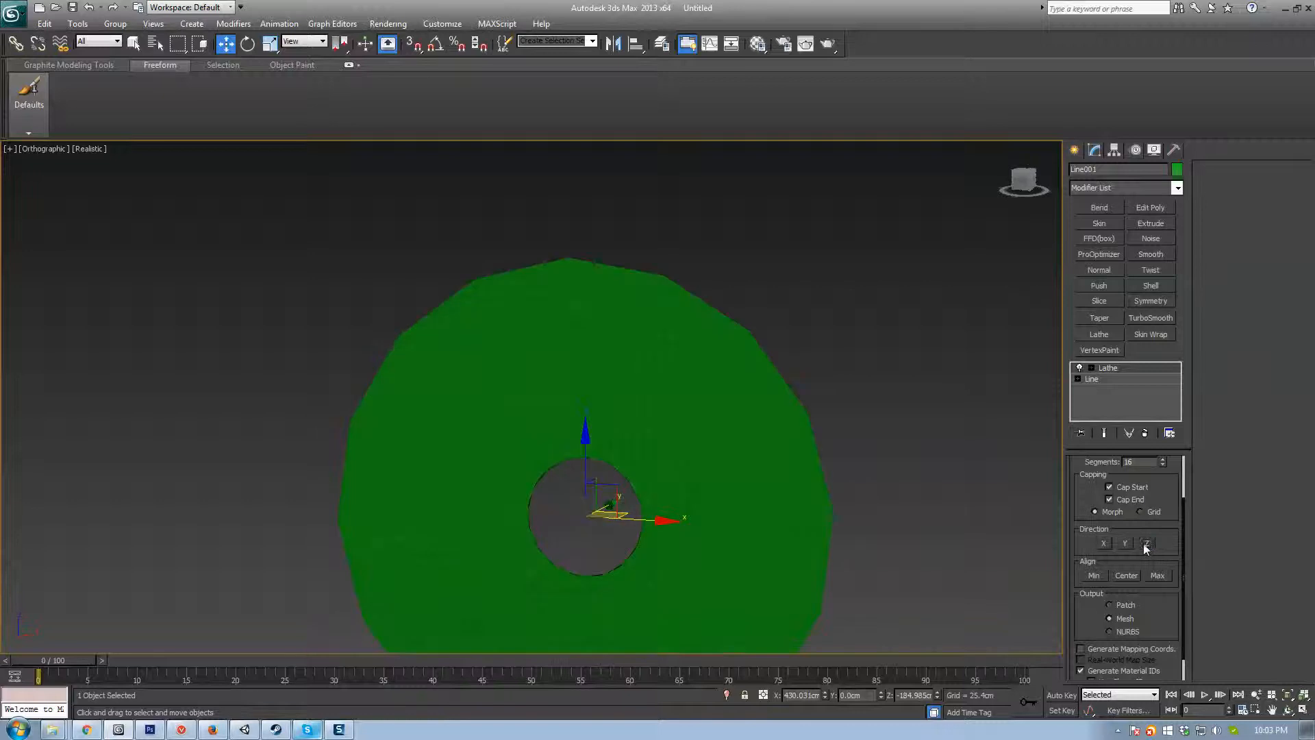
{"action": "left_click", "coordinate": [1106, 543]}
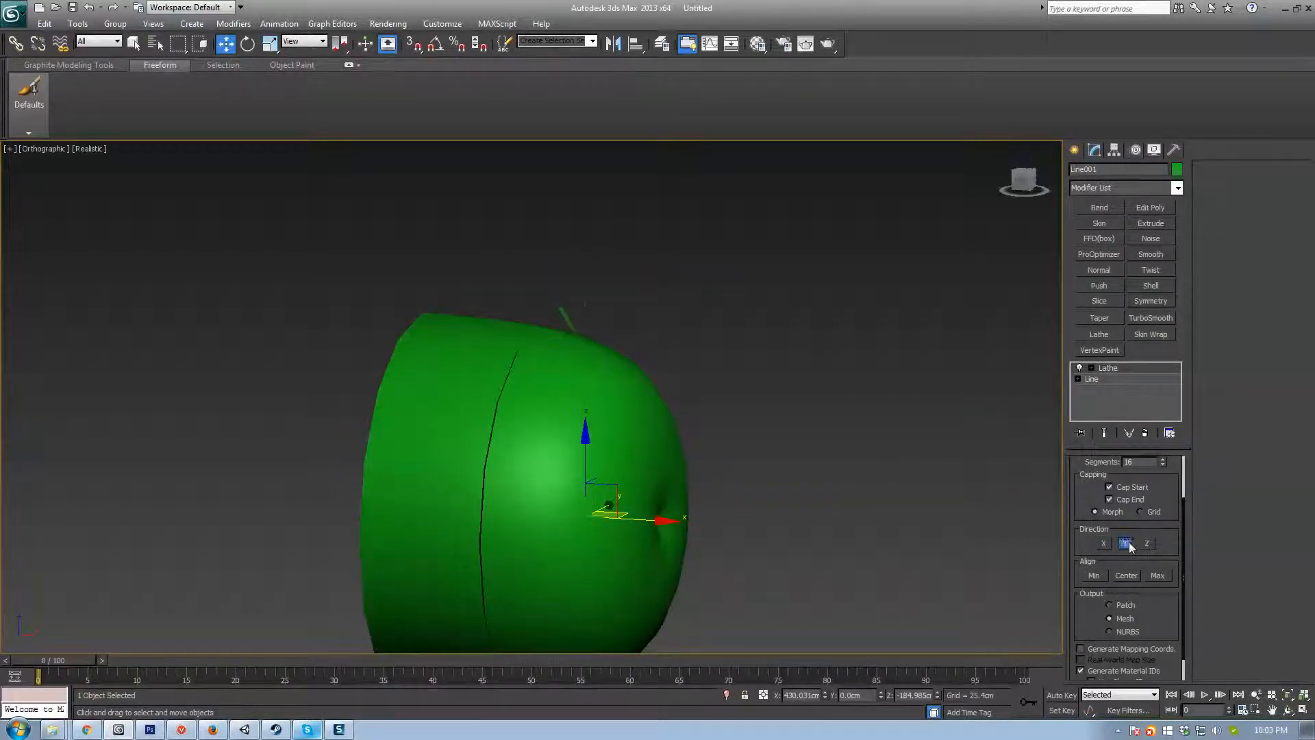
{"action": "left_click", "coordinate": [1127, 544]}
Step: Move the lathe axis to about 151 cm in X to reopen the vase's neck, and display edged faces
{"action": "left_click", "coordinate": [1116, 370]}
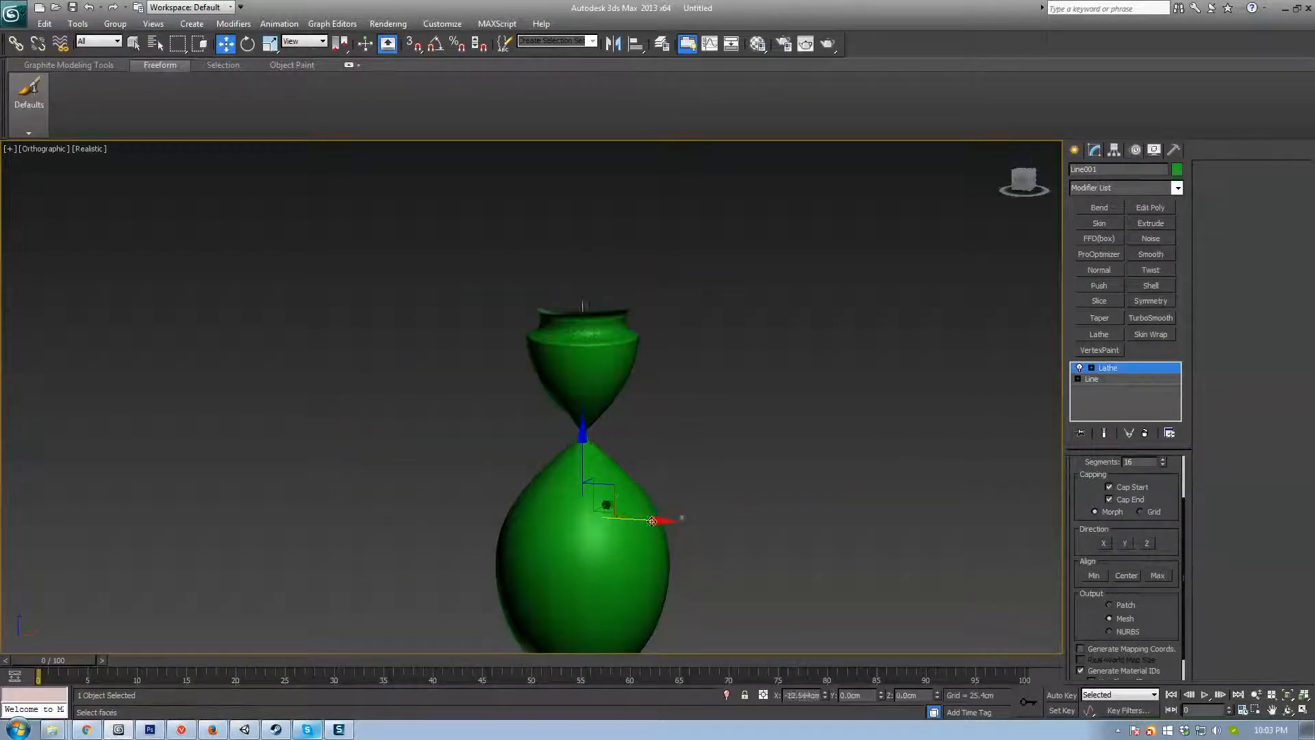
{"action": "scroll", "coordinate": [704, 432], "scroll_direction": "down", "scroll_amount": 6}
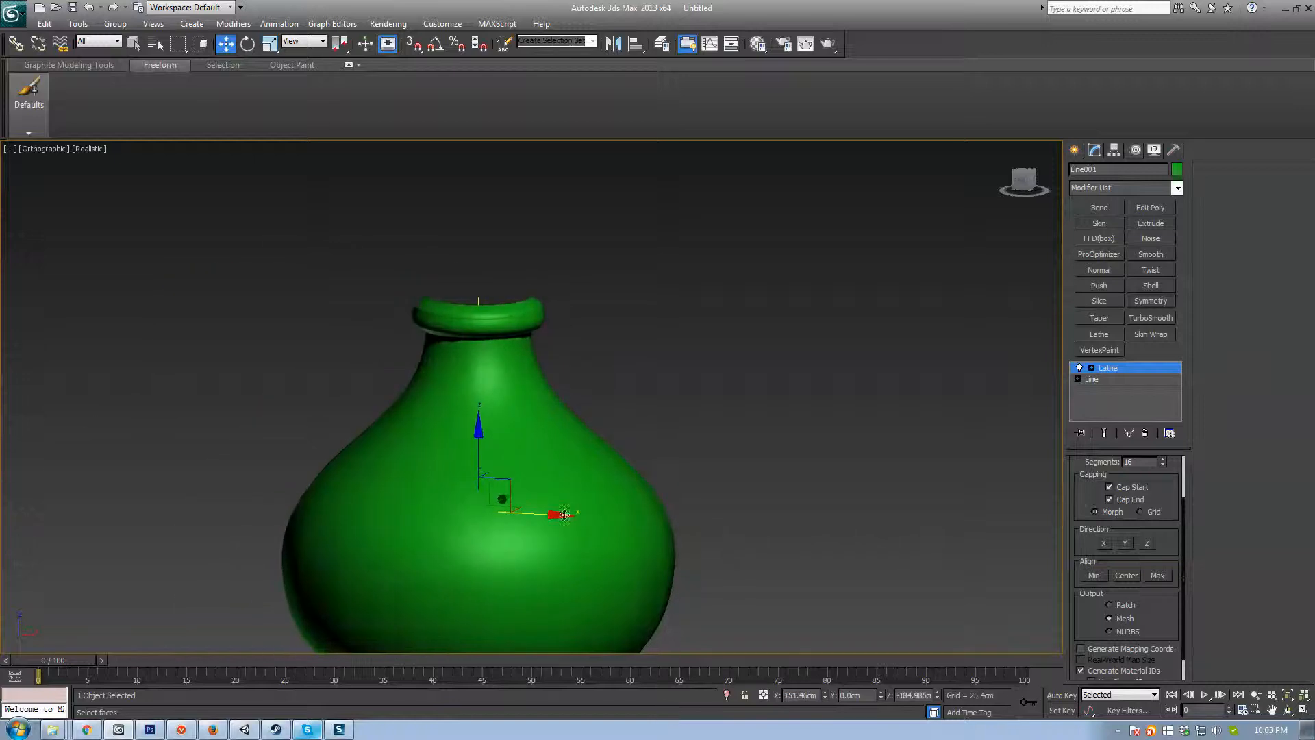
{"action": "scroll", "coordinate": [676, 603], "scroll_direction": "up", "scroll_amount": 8}
{"action": "key", "text": "F4"}
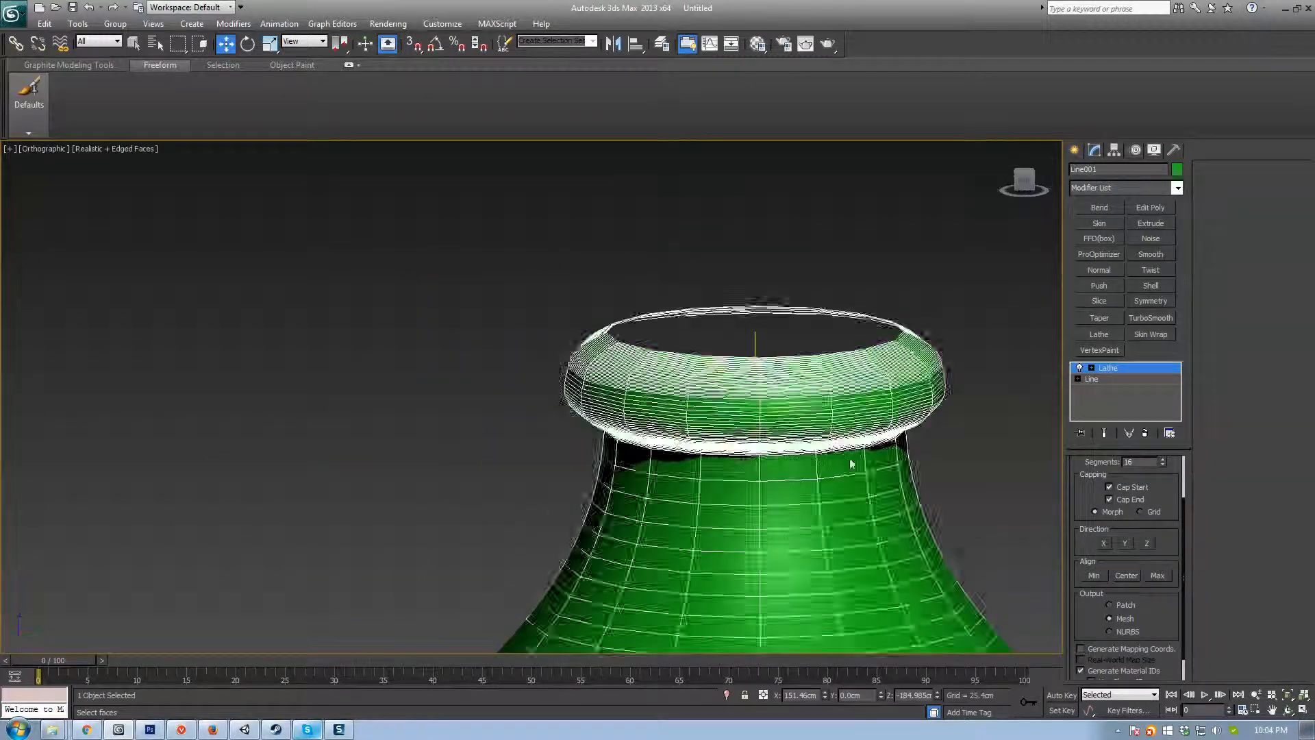
Step: Convert the rim's outermost vertex on the base line to Bezier and adjust its lower handle to smooth the rim curve
{"action": "left_click", "coordinate": [1108, 379]}
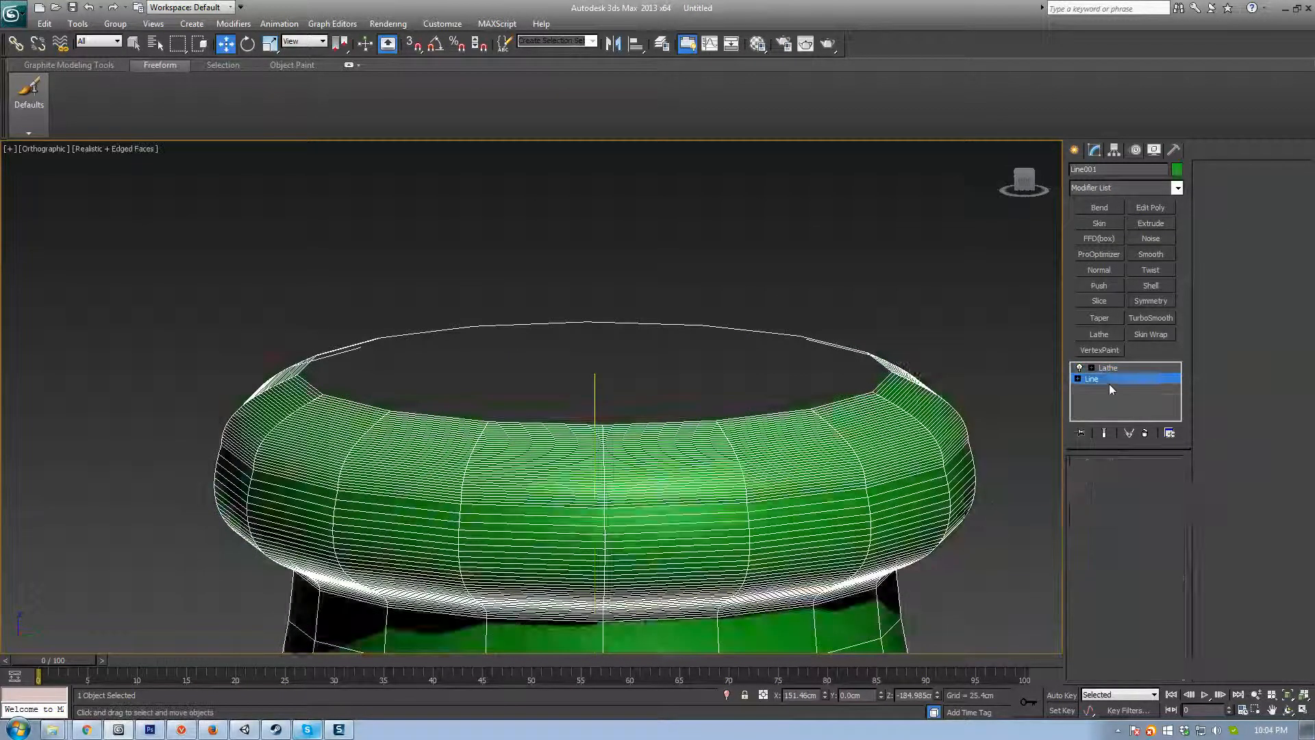
{"action": "left_click", "coordinate": [1236, 186]}
{"action": "middle_click_drag", "start_coordinate": [848, 452], "coordinate": [699, 444]}
{"action": "scroll", "coordinate": [699, 443], "scroll_direction": "down", "scroll_amount": 2}
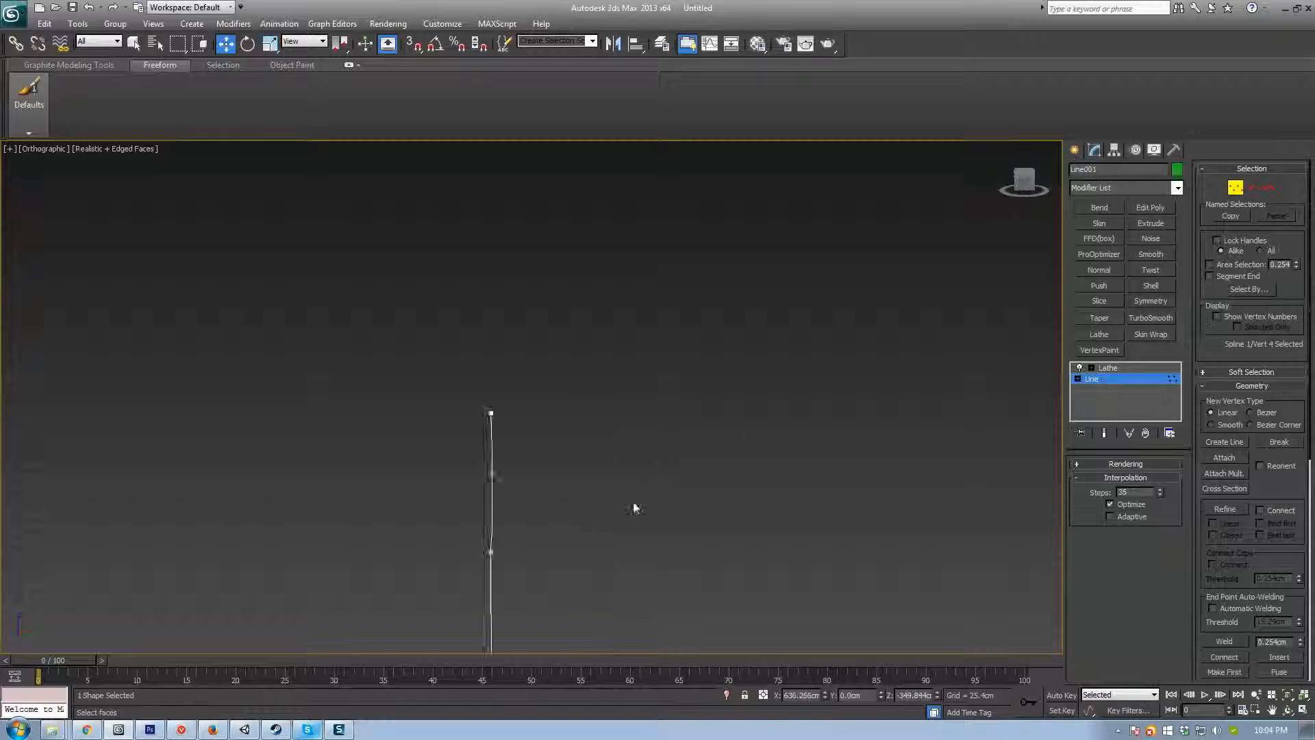
{"action": "middle_click_drag", "start_coordinate": [633, 505], "coordinate": [678, 525], "text": "alt"}
{"action": "middle_click_drag", "start_coordinate": [964, 554], "coordinate": [660, 481]}
{"action": "scroll", "coordinate": [660, 481], "scroll_direction": "down", "scroll_amount": 2}
{"action": "left_click", "coordinate": [656, 444]}
{"action": "scroll", "coordinate": [684, 470], "scroll_direction": "up", "scroll_amount": 4}
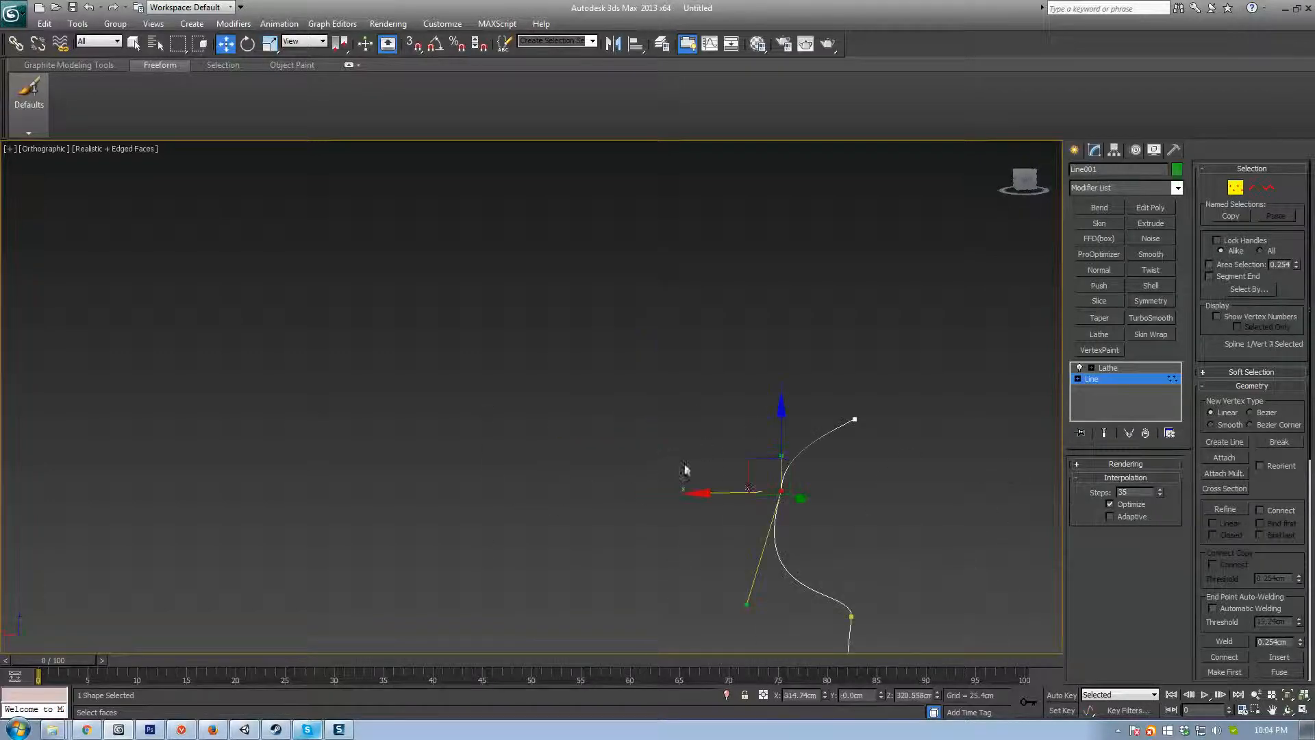
{"action": "middle_click_drag", "start_coordinate": [803, 449], "coordinate": [646, 454], "text": "alt"}
{"action": "scroll", "coordinate": [646, 455], "scroll_direction": "up", "scroll_amount": 4}
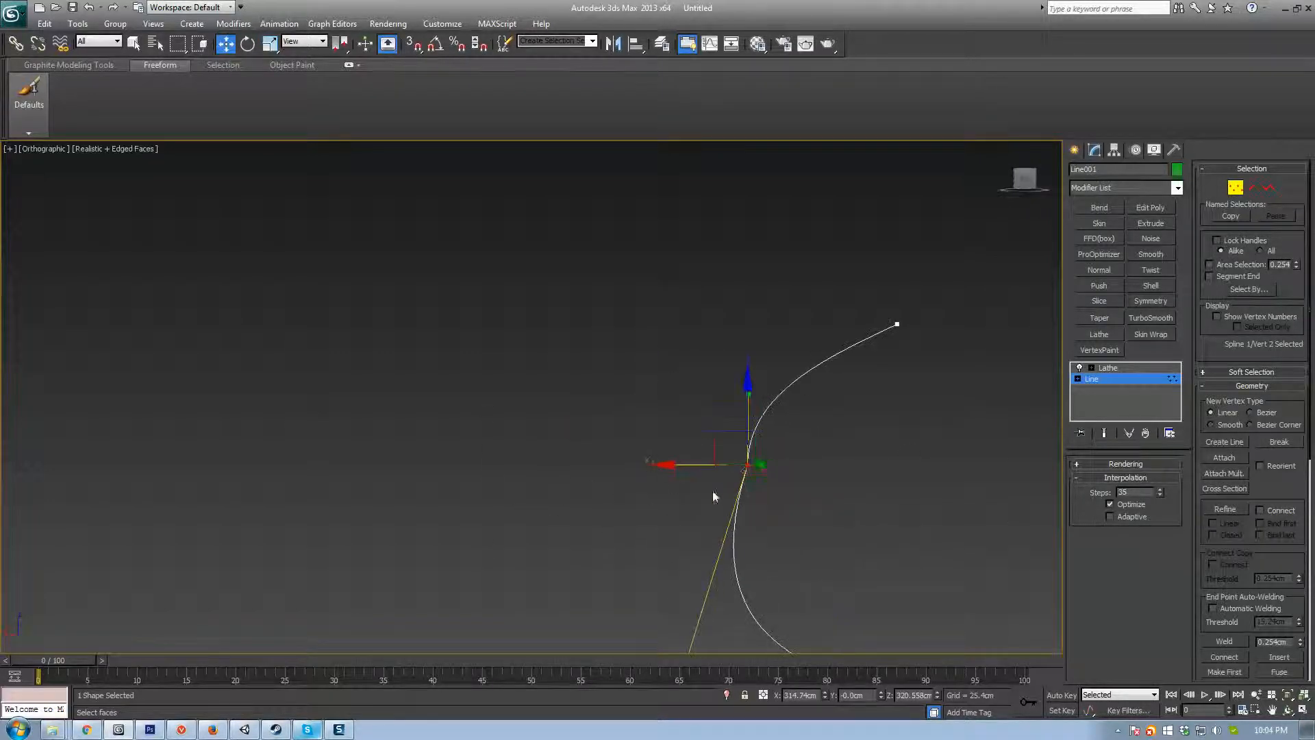
{"action": "right_click", "coordinate": [745, 463]}
{"action": "left_click", "coordinate": [718, 379]}
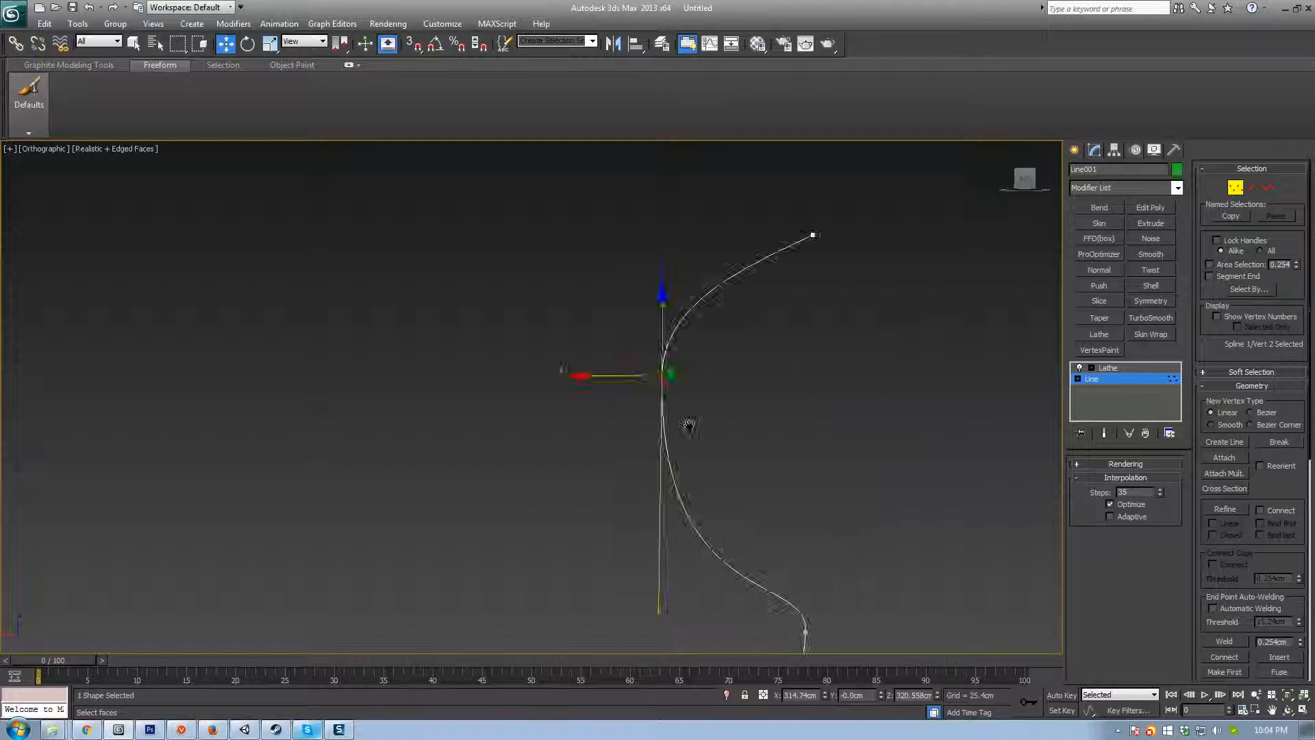
{"action": "scroll", "coordinate": [690, 426], "scroll_direction": "down", "scroll_amount": 3}
{"action": "mouse_move", "coordinate": [571, 488]}
{"action": "left_mouse_down"}
{"action": "mouse_move", "coordinate": [548, 502]}
{"action": "mouse_move", "coordinate": [567, 498]}
{"action": "left_mouse_up"}
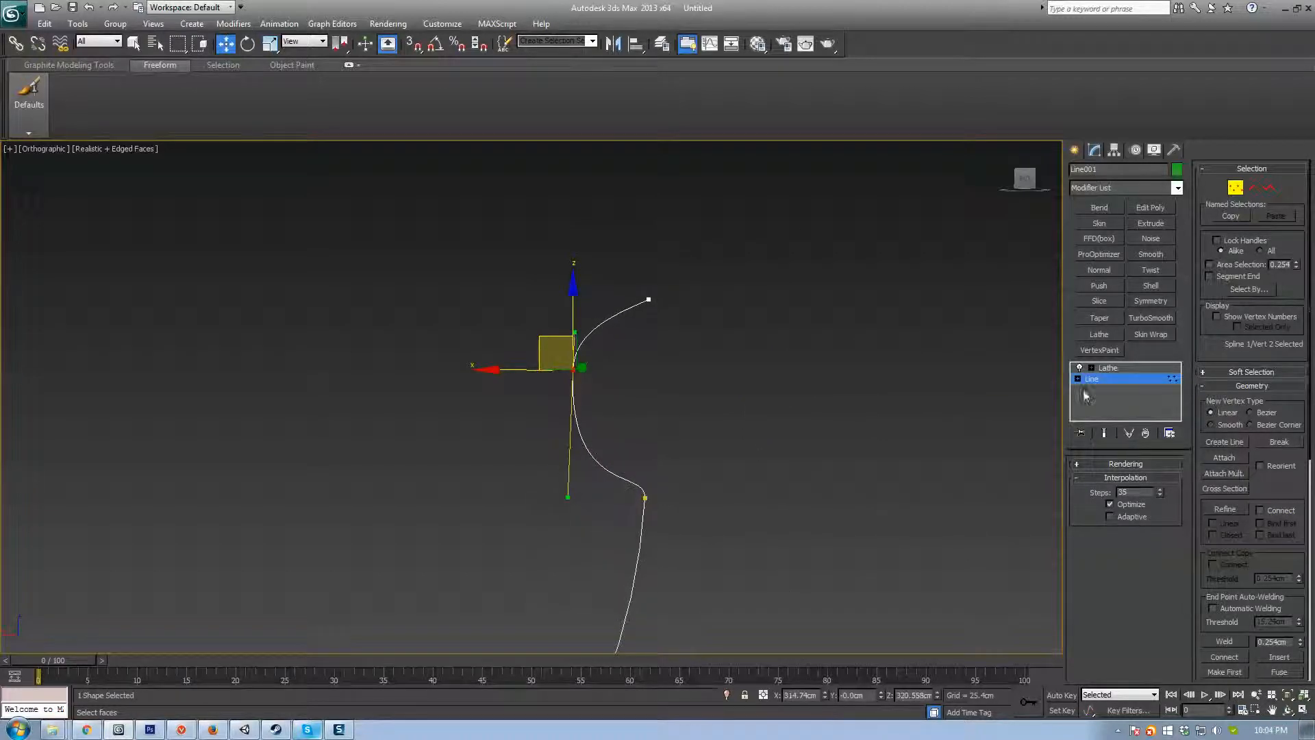
Step: Set the vertex below the rim to Bezier Corner and swing its upper handle outward and down to form a sharp crease
{"action": "left_click", "coordinate": [645, 498]}
{"action": "right_click", "coordinate": [641, 494]}
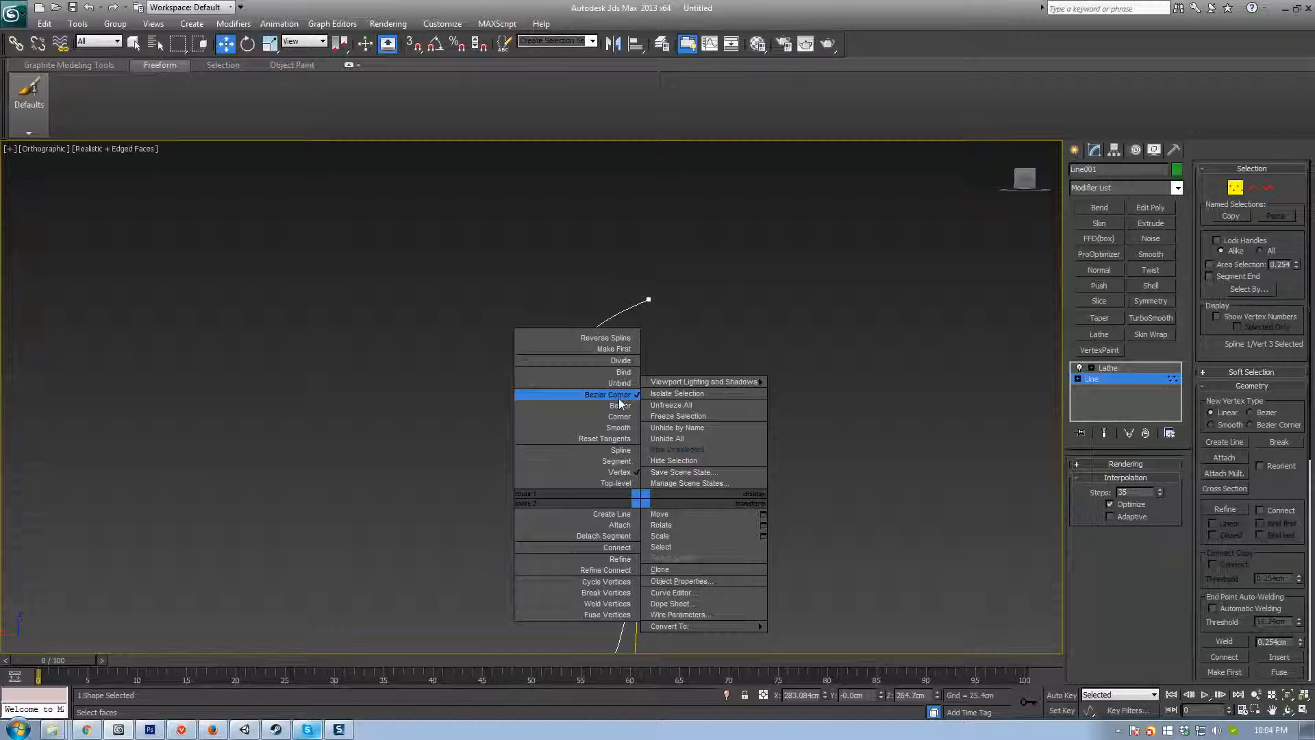
{"action": "left_click", "coordinate": [619, 397]}
{"action": "scroll", "coordinate": [659, 470], "scroll_direction": "up", "scroll_amount": 3}
{"action": "middle_click_drag", "start_coordinate": [728, 495], "coordinate": [485, 302]}
{"action": "scroll", "coordinate": [512, 332], "scroll_direction": "up", "scroll_amount": 6}
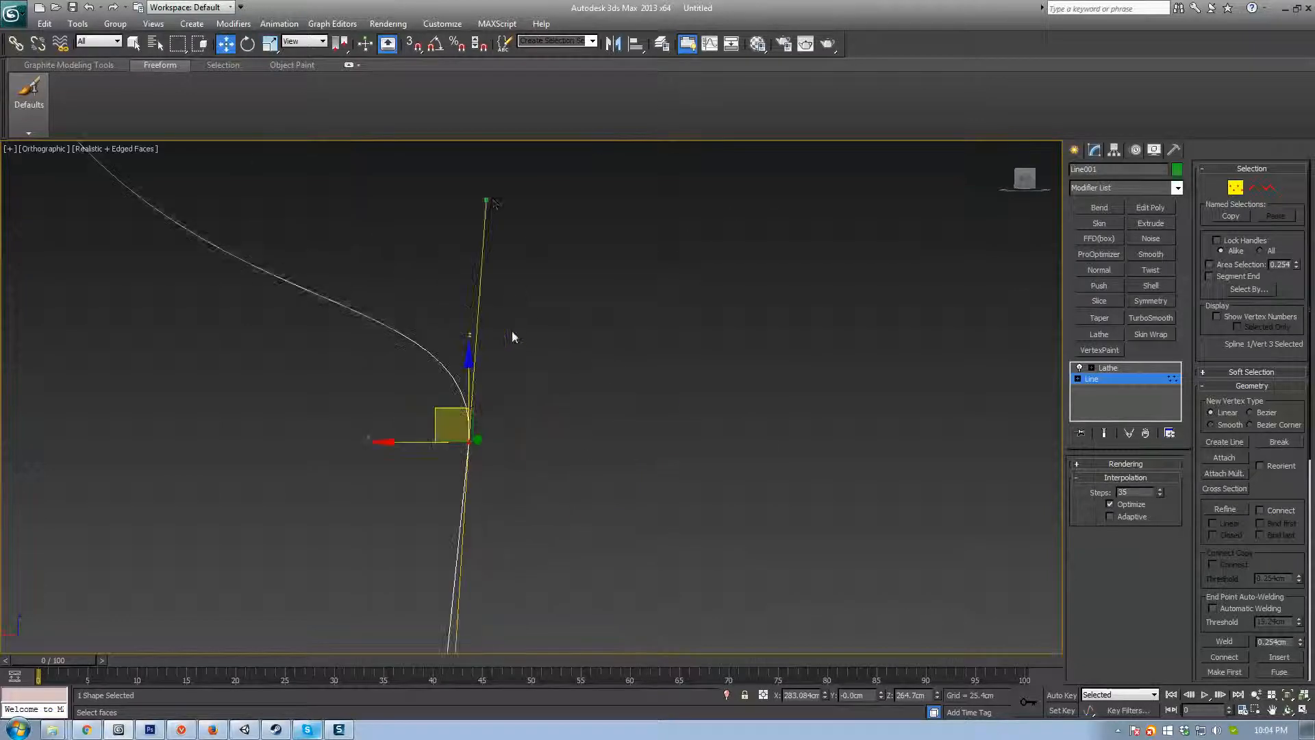
{"action": "left_click_drag", "start_coordinate": [486, 201], "coordinate": [235, 518]}
{"action": "scroll", "coordinate": [338, 528], "scroll_direction": "down", "scroll_amount": 7}
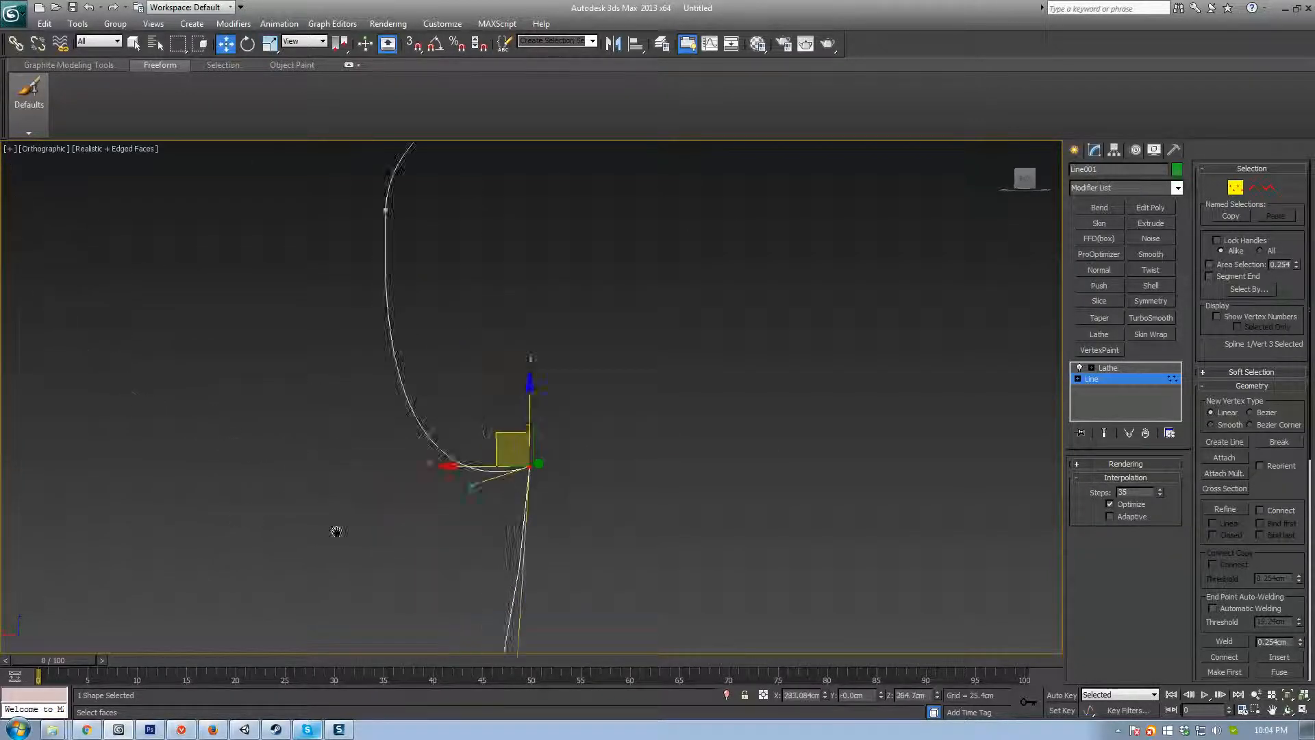
Step: Move the rim's outermost vertex to about 327 cm in X, and adjust its lower handle to round the rim
{"action": "middle_click_drag", "start_coordinate": [461, 376], "coordinate": [470, 424]}
{"action": "left_click", "coordinate": [439, 313]}
{"action": "left_click_drag", "start_coordinate": [404, 310], "coordinate": [368, 304]}
{"action": "mouse_move", "coordinate": [392, 518]}
{"action": "left_mouse_down"}
{"action": "mouse_move", "coordinate": [374, 511]}
{"action": "mouse_move", "coordinate": [331, 533]}
{"action": "mouse_move", "coordinate": [402, 521]}
{"action": "left_mouse_up"}
{"action": "scroll", "coordinate": [510, 341], "scroll_direction": "down", "scroll_amount": 3}
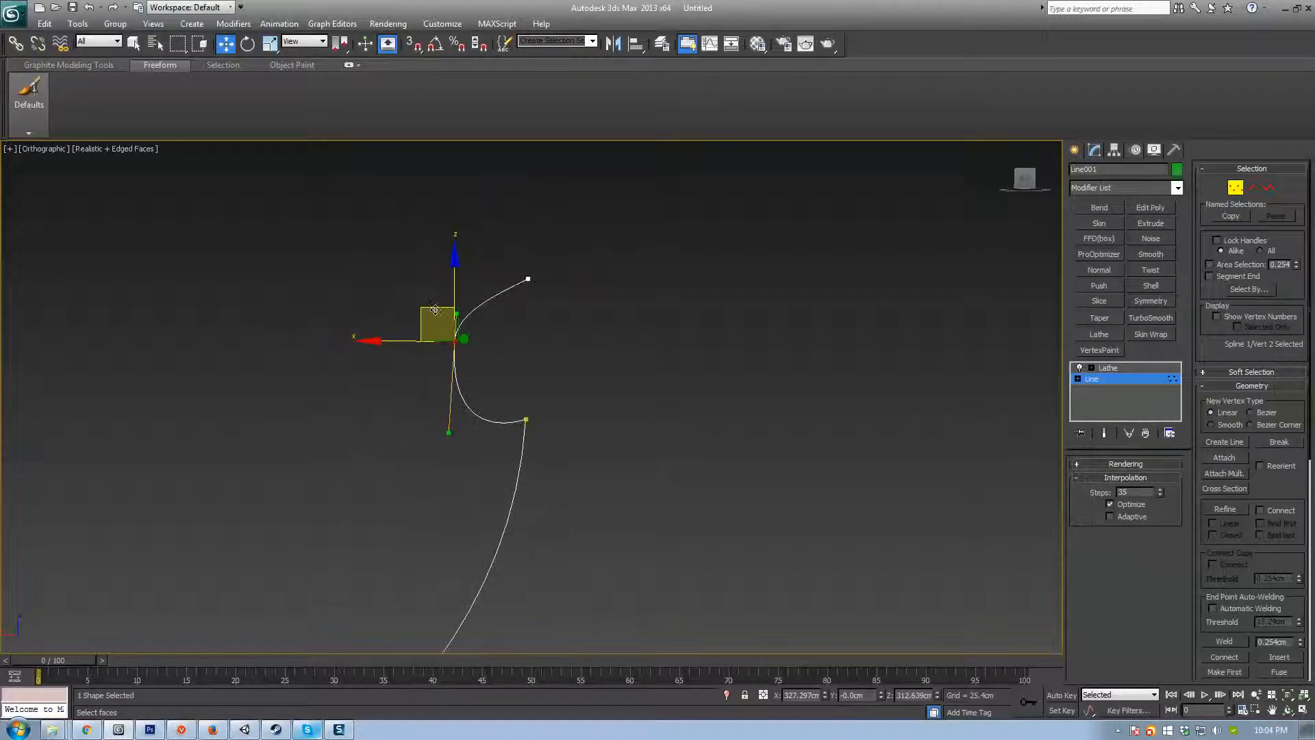
Step: Raise the rim's outermost vertex, move the line's top end vertex to about X 249 cm, Z 337 cm, and convert that end vertex to Bezier
{"action": "left_click_drag", "start_coordinate": [435, 310], "coordinate": [432, 291]}
{"action": "left_click", "coordinate": [524, 279]}
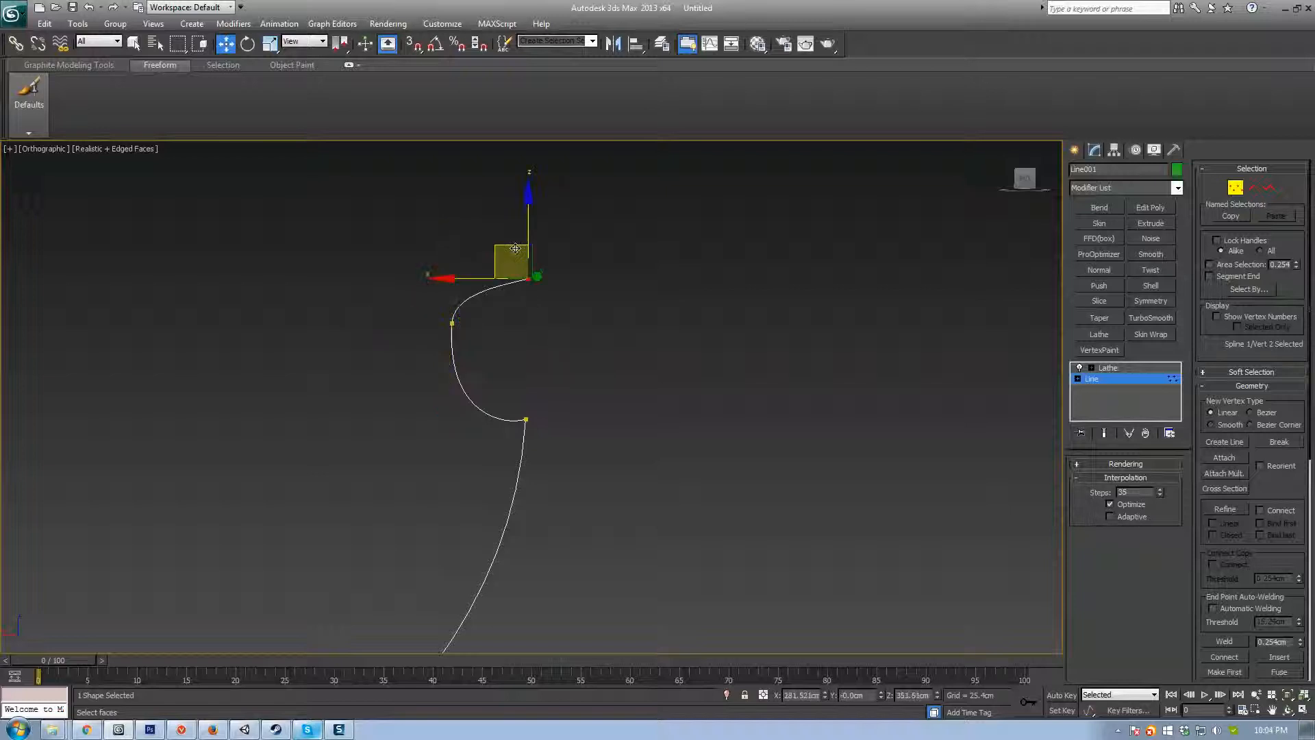
{"action": "left_click_drag", "start_coordinate": [524, 279], "coordinate": [583, 302]}
{"action": "right_click", "coordinate": [582, 302]}
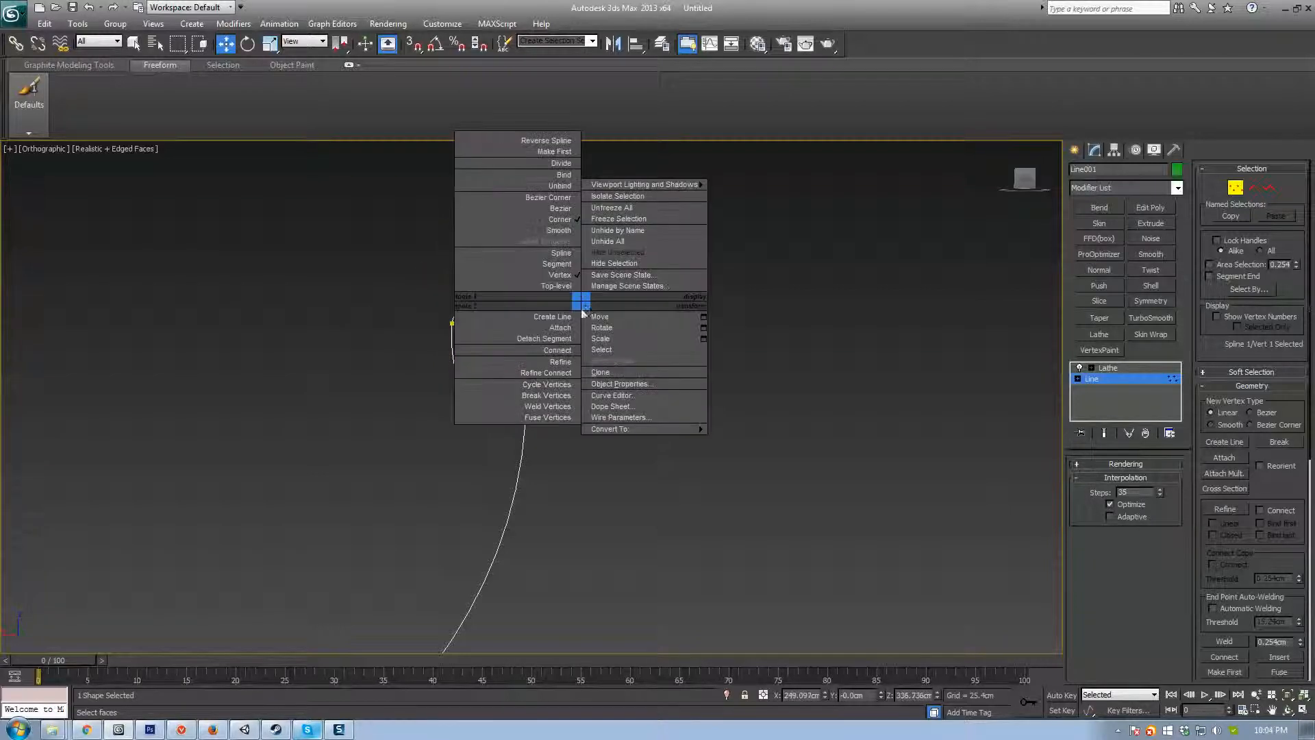
{"action": "left_click", "coordinate": [542, 209]}
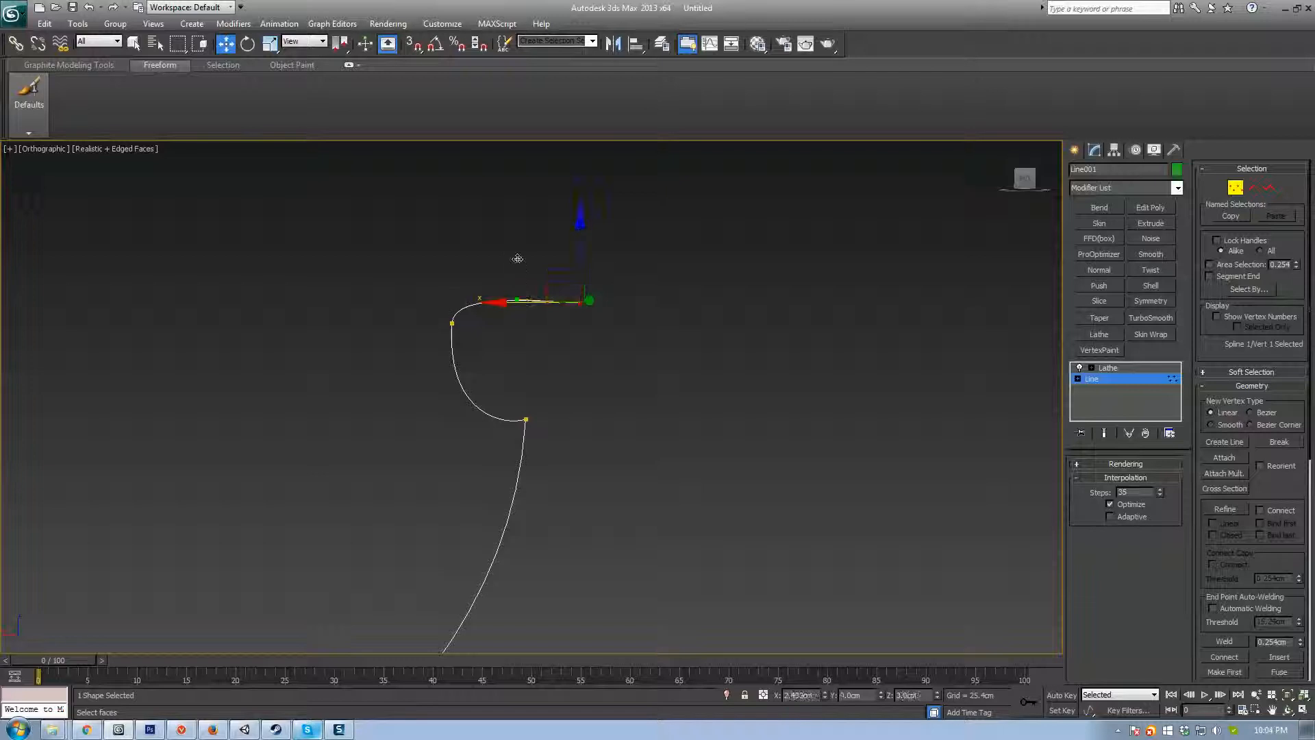
Step: Pull the top end vertex's Bezier handle steeply upward to arch the top of the rim
{"action": "scroll", "coordinate": [556, 289], "scroll_direction": "up", "scroll_amount": 2}
{"action": "scroll", "coordinate": [557, 290], "scroll_direction": "down", "scroll_amount": 1}
{"action": "middle_click_drag", "start_coordinate": [488, 212], "coordinate": [477, 248]}
{"action": "scroll", "coordinate": [489, 283], "scroll_direction": "up", "scroll_amount": 2}
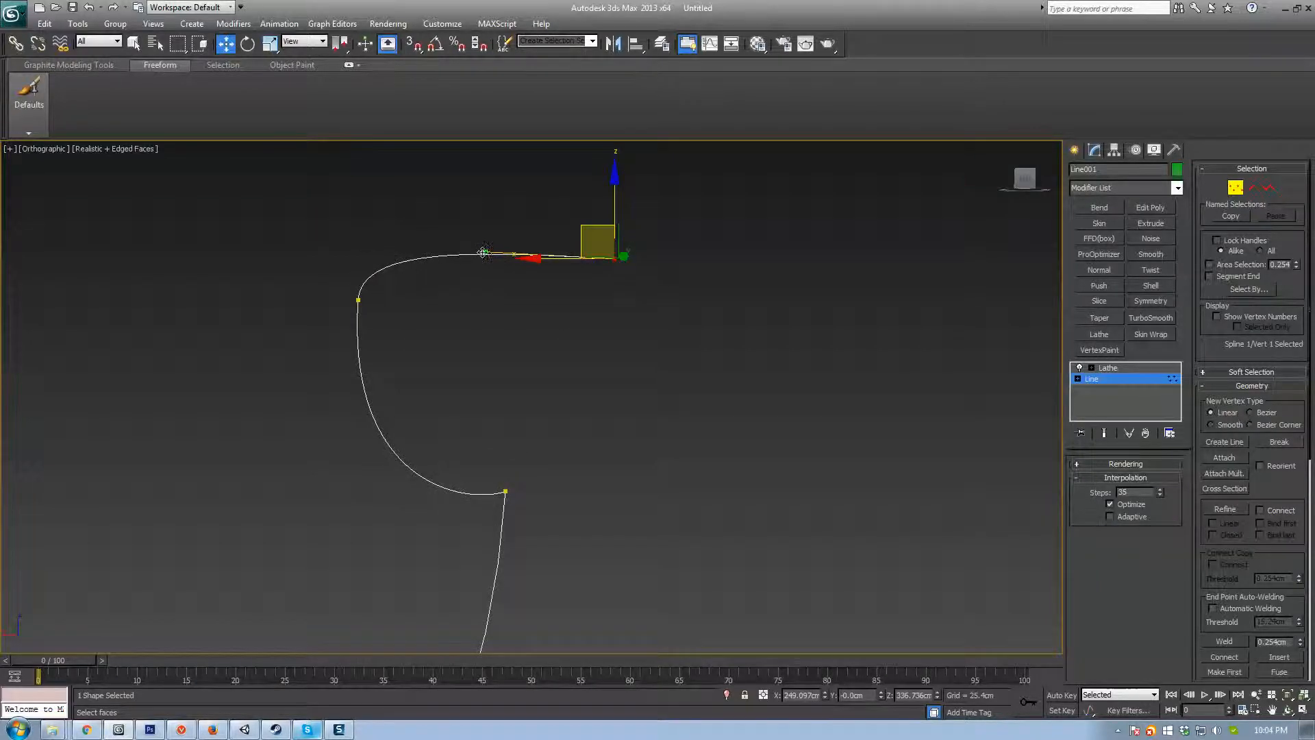
{"action": "left_click_drag", "start_coordinate": [483, 252], "coordinate": [523, 132]}
{"action": "scroll", "coordinate": [480, 308], "scroll_direction": "down", "scroll_amount": 2}
Step: Swing the outermost vertex's lower handle outward and move the vertex to about X 336 cm, Z 332 cm
{"action": "left_click", "coordinate": [474, 337]}
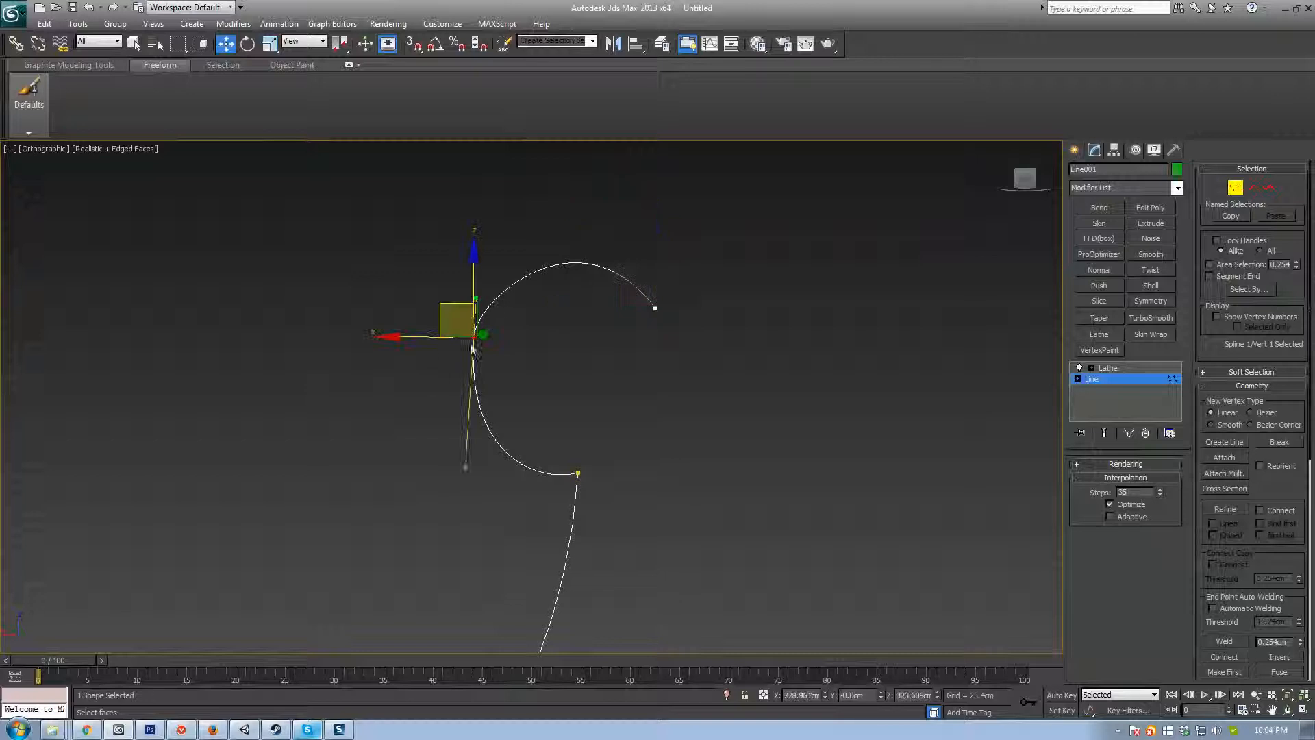
{"action": "left_click_drag", "start_coordinate": [464, 468], "coordinate": [435, 469]}
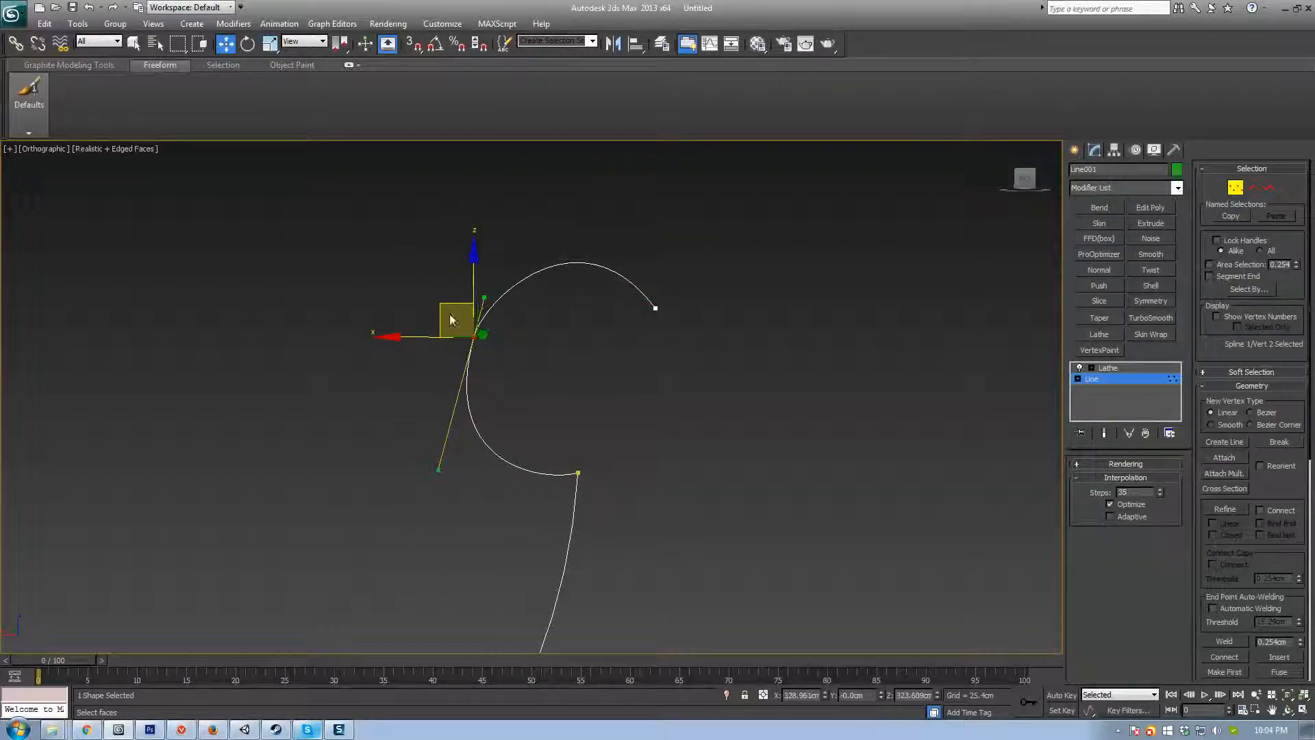
{"action": "left_click_drag", "start_coordinate": [446, 304], "coordinate": [431, 357]}
{"action": "left_click", "coordinate": [656, 308]}
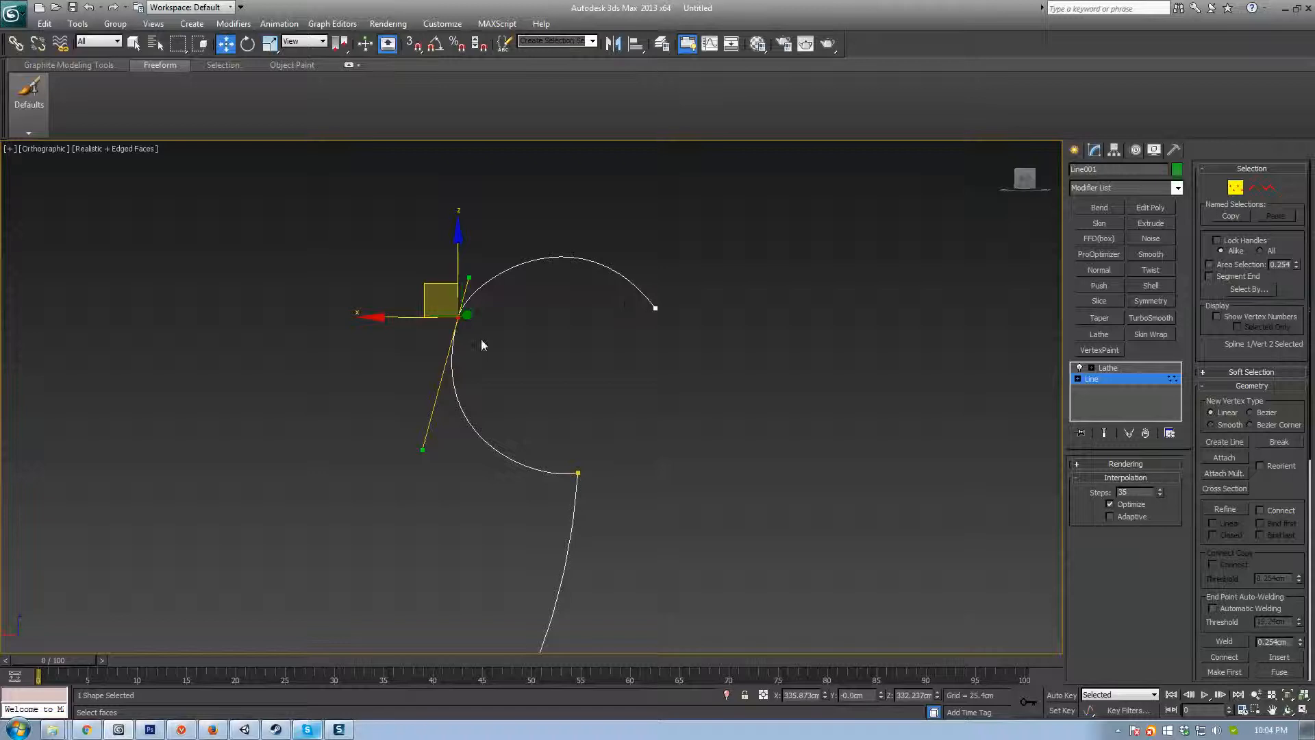
Step: Change the rim's outermost vertex to Smooth and back to Bezier, adjust it to round the rim, and leave vertex editing
{"action": "right_click", "coordinate": [459, 321]}
{"action": "left_click", "coordinate": [434, 247]}
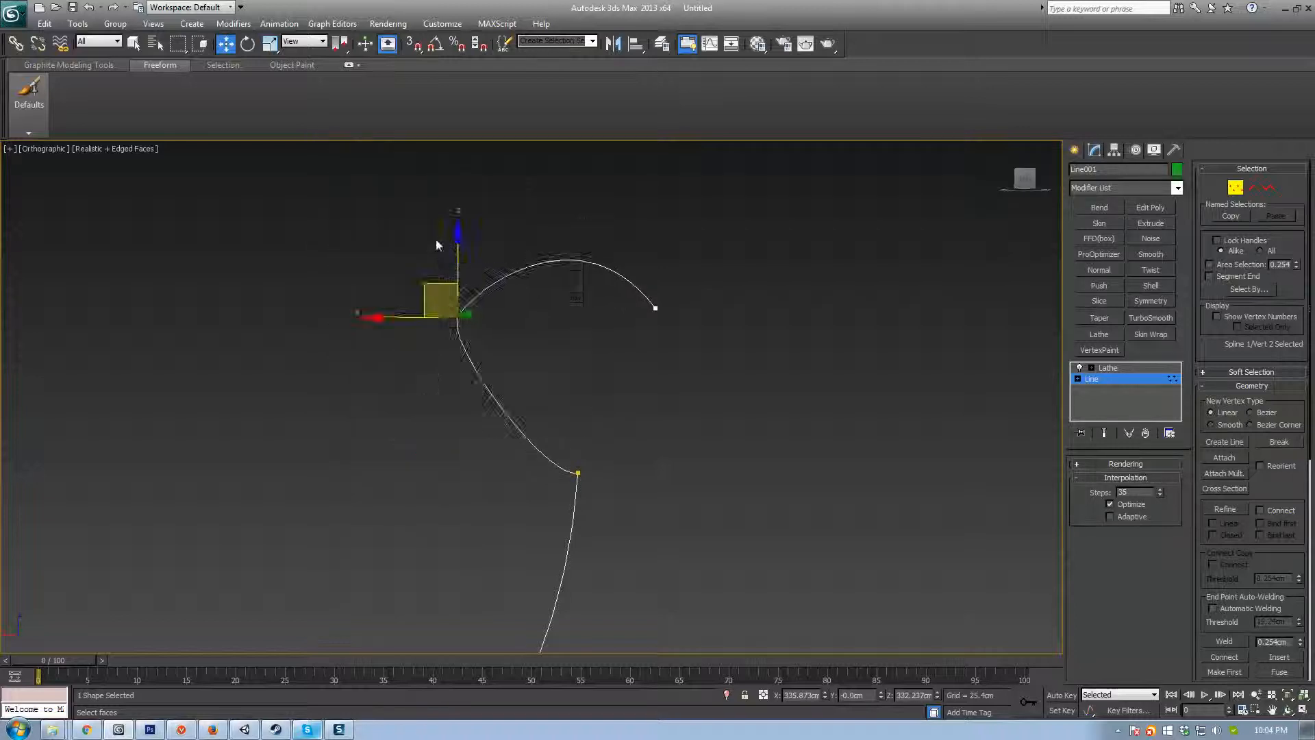
{"action": "right_click", "coordinate": [456, 303]}
{"action": "left_click", "coordinate": [435, 209]}
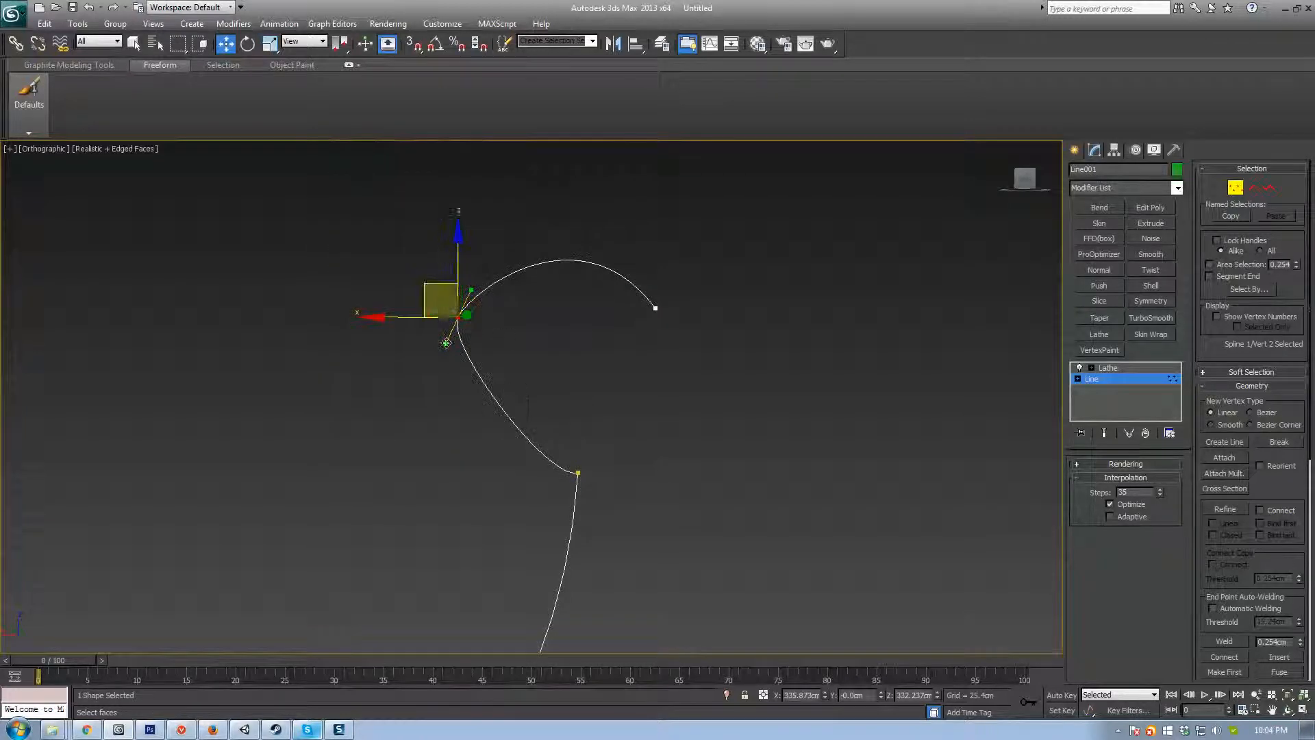
{"action": "mouse_move", "coordinate": [445, 347]}
{"action": "left_mouse_down"}
{"action": "mouse_move", "coordinate": [420, 464]}
{"action": "mouse_move", "coordinate": [431, 367]}
{"action": "mouse_move", "coordinate": [448, 404]}
{"action": "mouse_move", "coordinate": [484, 396]}
{"action": "mouse_move", "coordinate": [443, 414]}
{"action": "mouse_move", "coordinate": [457, 413]}
{"action": "mouse_move", "coordinate": [456, 336]}
{"action": "left_mouse_up"}
{"action": "left_click", "coordinate": [1097, 379]}
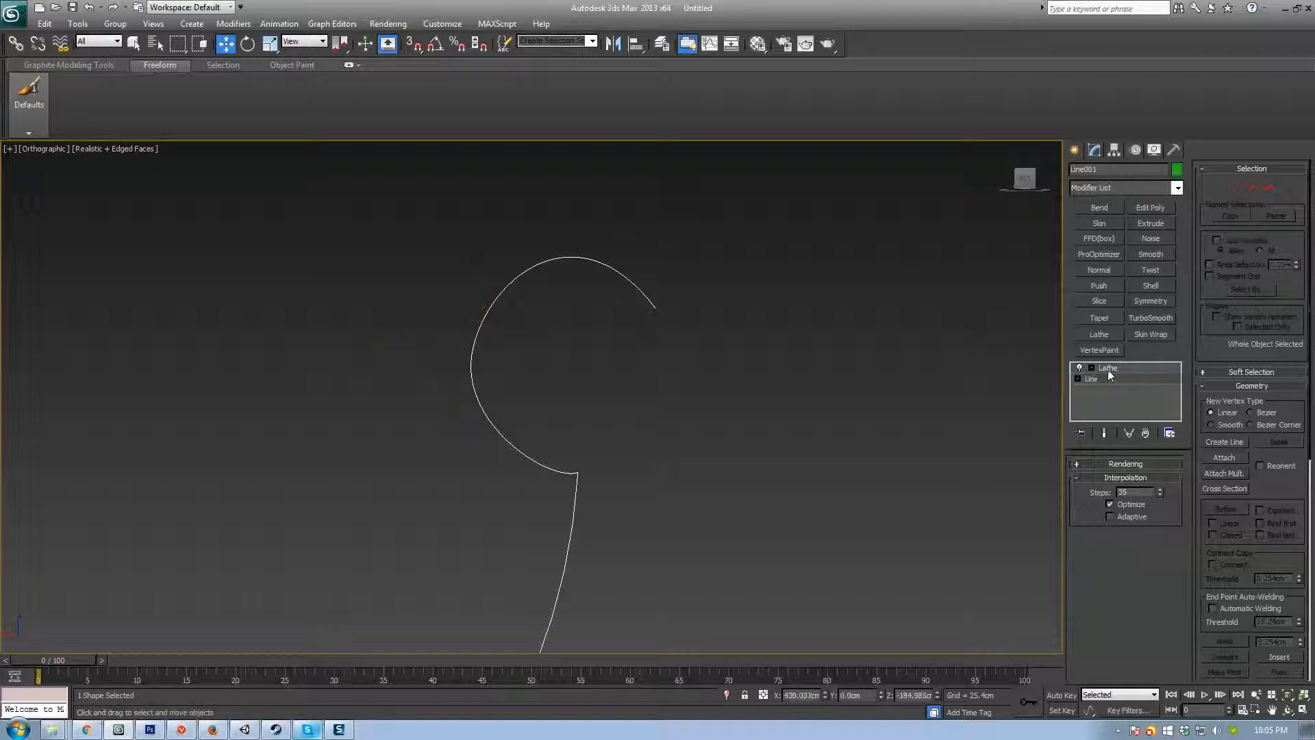
Step: Return to the Lathe result and hide the edged faces to show the vase smoothly shaded
{"action": "left_click", "coordinate": [1108, 370]}
{"action": "scroll", "coordinate": [434, 406], "scroll_direction": "down", "scroll_amount": 5}
{"action": "middle_click_drag", "start_coordinate": [627, 353], "coordinate": [602, 466], "text": "alt"}
{"action": "key", "text": "F4"}
{"action": "scroll", "coordinate": [626, 434], "scroll_direction": "up", "scroll_amount": 4}
{"action": "scroll", "coordinate": [616, 530], "scroll_direction": "down", "scroll_amount": 6}
{"action": "scroll", "coordinate": [602, 466], "scroll_direction": "down", "scroll_amount": 2}
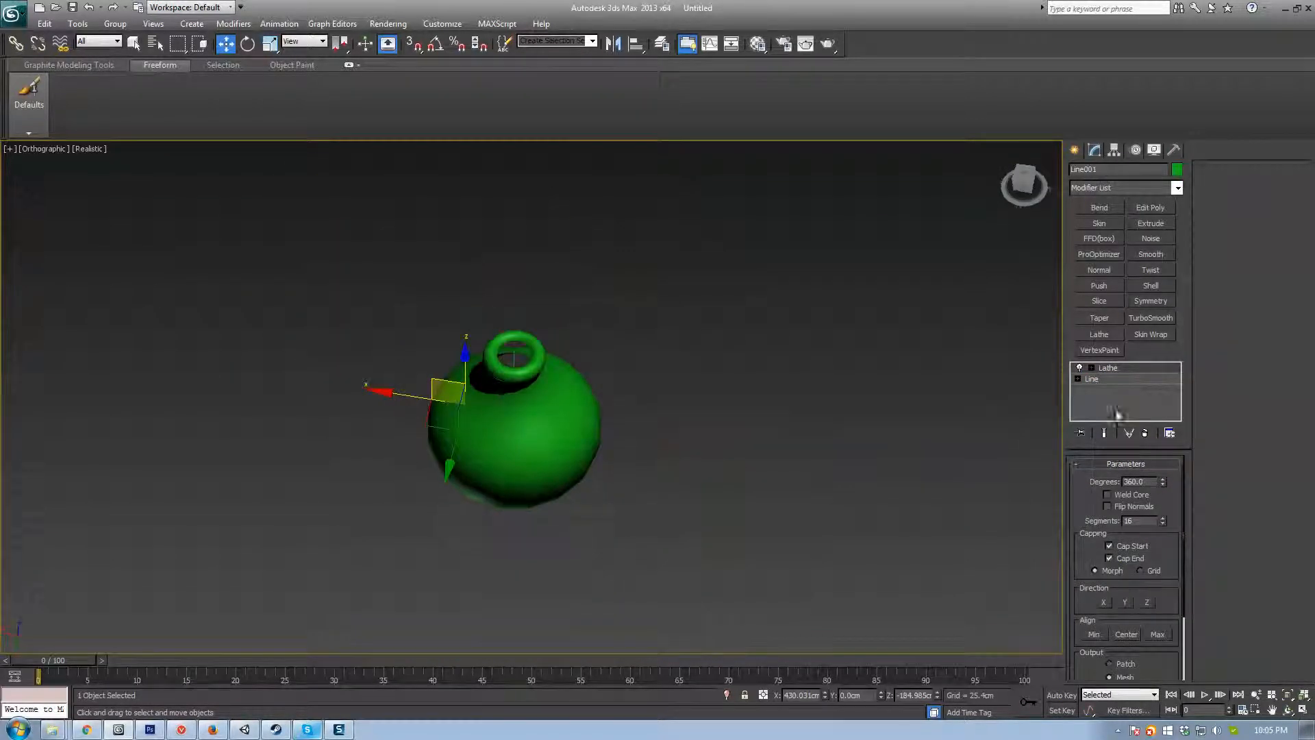
Step: Increase the Lathe's segments for a smoother surface and convert the vase to an Editable Poly
{"action": "scroll", "coordinate": [1082, 507], "scroll_direction": "down", "scroll_amount": 2}
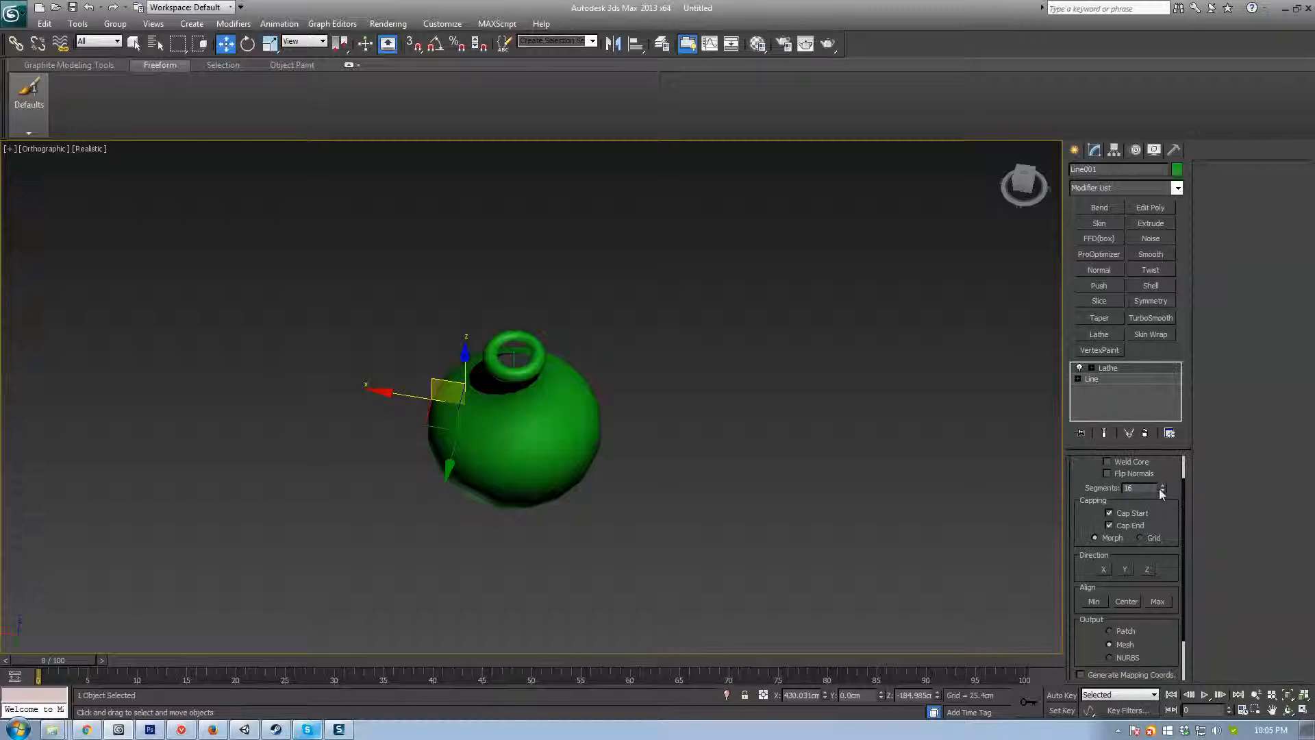
{"action": "left_click_drag", "start_coordinate": [1163, 485], "coordinate": [1167, 467]}
{"action": "right_click", "coordinate": [541, 398]}
{"action": "left_click", "coordinate": [719, 537]}
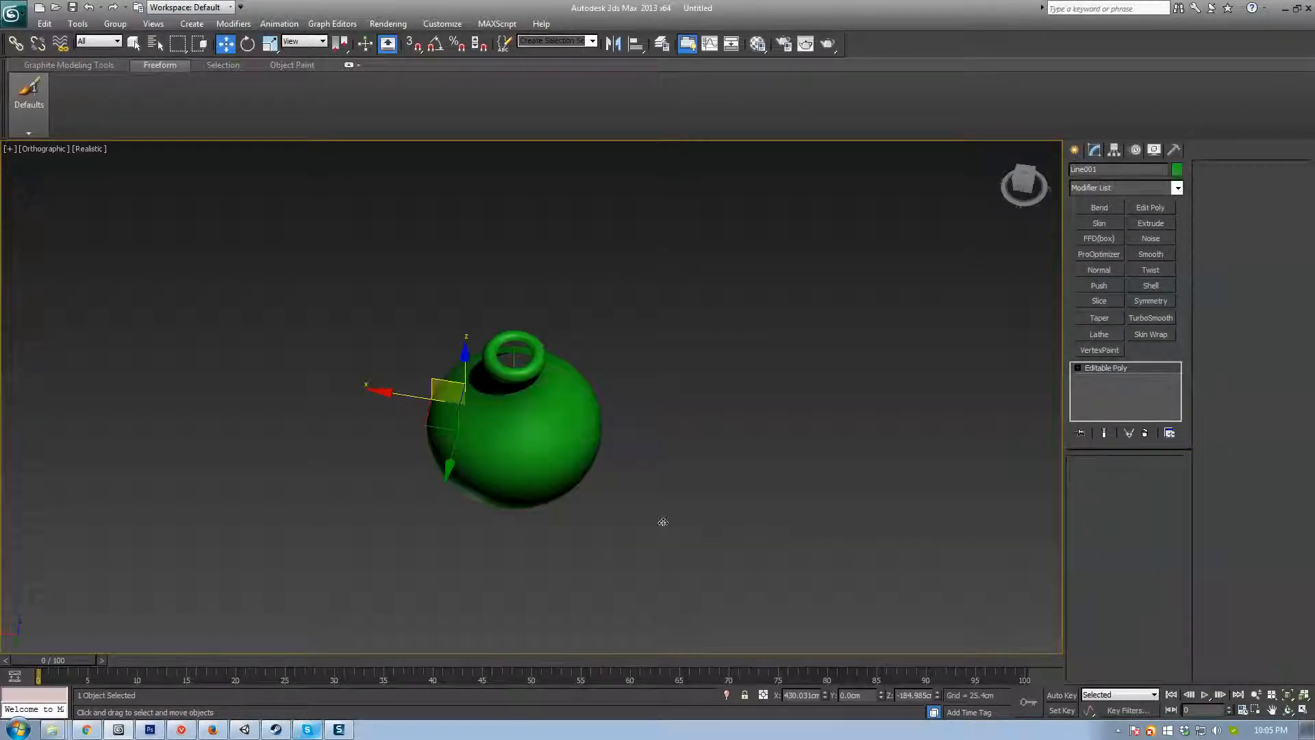
Step: Apply a Shell modifier to the vase to give it wall thickness, and inspect the rim and body from several angles
{"action": "scroll", "coordinate": [523, 383], "scroll_direction": "up", "scroll_amount": 4}
{"action": "left_click", "coordinate": [1151, 285]}
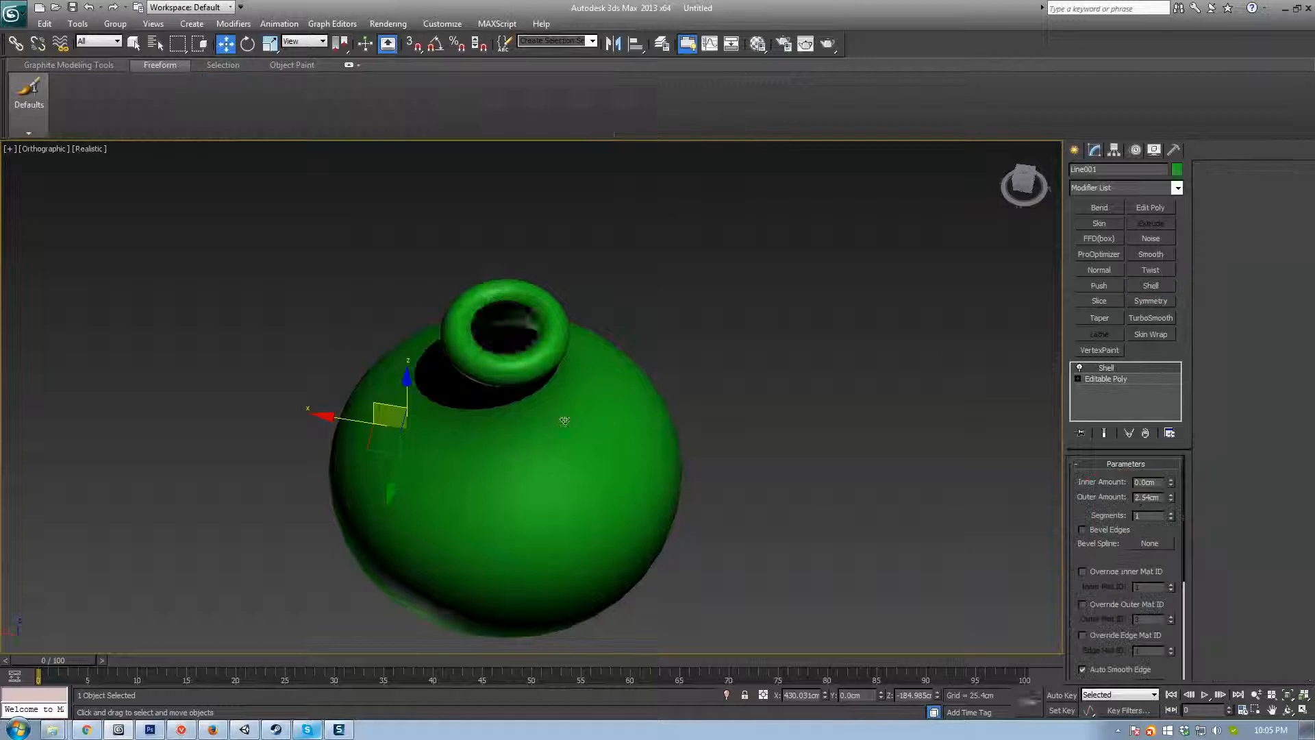
{"action": "scroll", "coordinate": [564, 421], "scroll_direction": "up", "scroll_amount": 4}
{"action": "middle_click_drag", "start_coordinate": [564, 420], "coordinate": [593, 487], "text": "alt"}
{"action": "scroll", "coordinate": [552, 432], "scroll_direction": "down", "scroll_amount": 4}
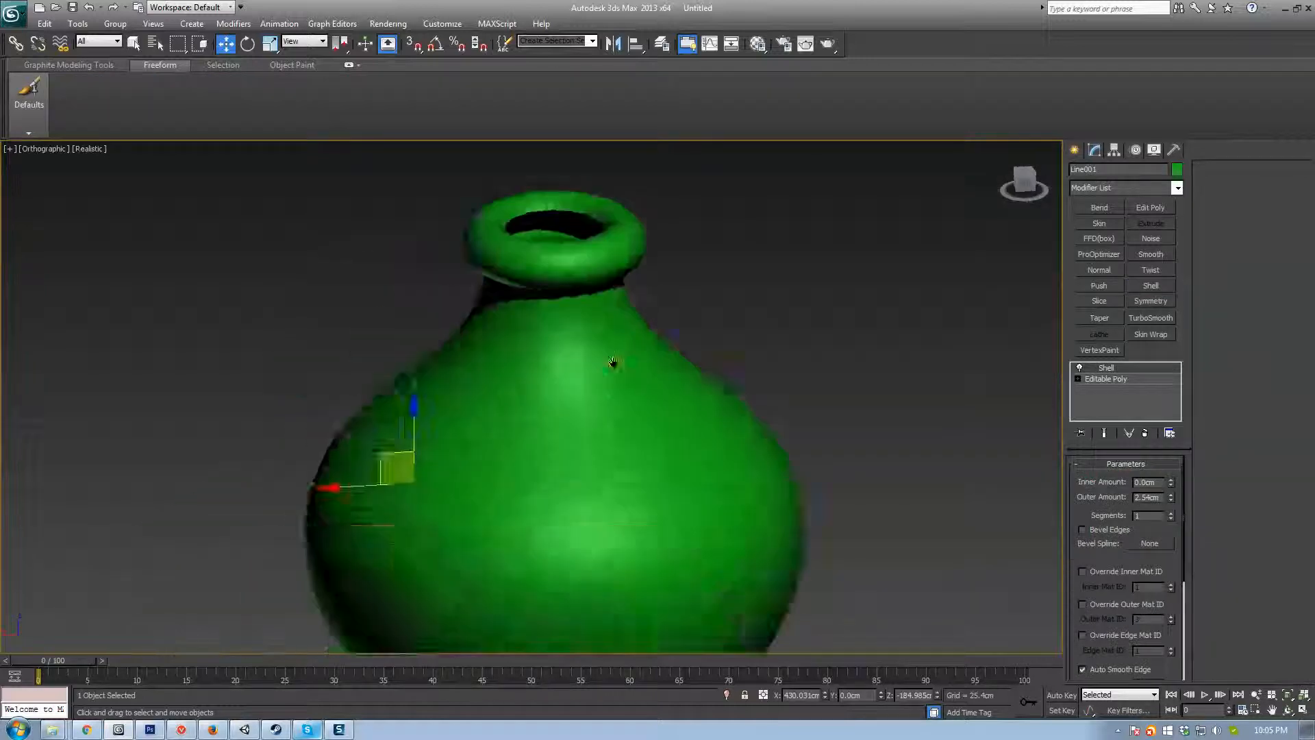
{"action": "scroll", "coordinate": [614, 362], "scroll_direction": "down", "scroll_amount": 4}
{"action": "middle_click_drag", "start_coordinate": [613, 363], "coordinate": [719, 418], "text": "alt"}
{"action": "scroll", "coordinate": [615, 444], "scroll_direction": "down", "scroll_amount": 3}
{"action": "scroll", "coordinate": [705, 388], "scroll_direction": "up", "scroll_amount": 4}
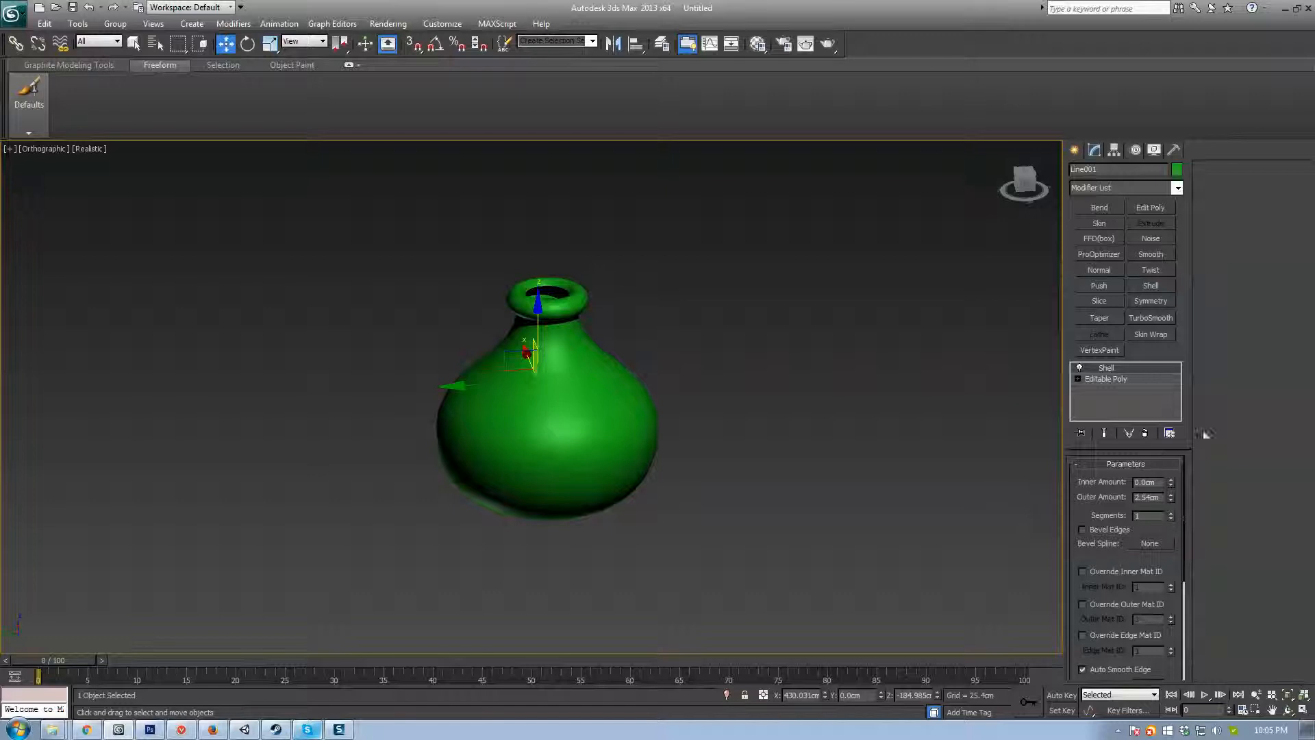
{"action": "middle_click_drag", "start_coordinate": [775, 455], "coordinate": [676, 510]}
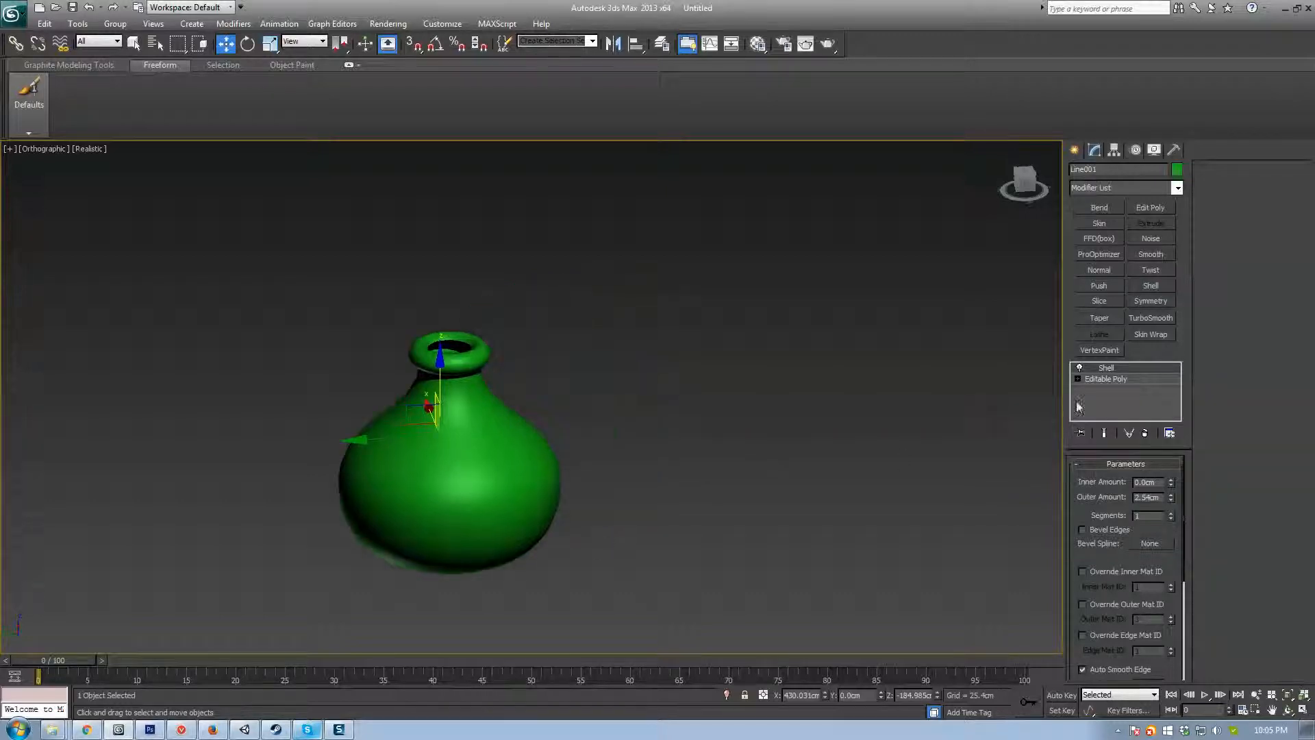
Step: Open the spline creation tools and make room beside the vase for a new shape
{"action": "left_click", "coordinate": [1075, 151]}
{"action": "middle_click_drag", "start_coordinate": [712, 409], "coordinate": [596, 427]}
{"action": "scroll", "coordinate": [745, 485], "scroll_direction": "down", "scroll_amount": 2}
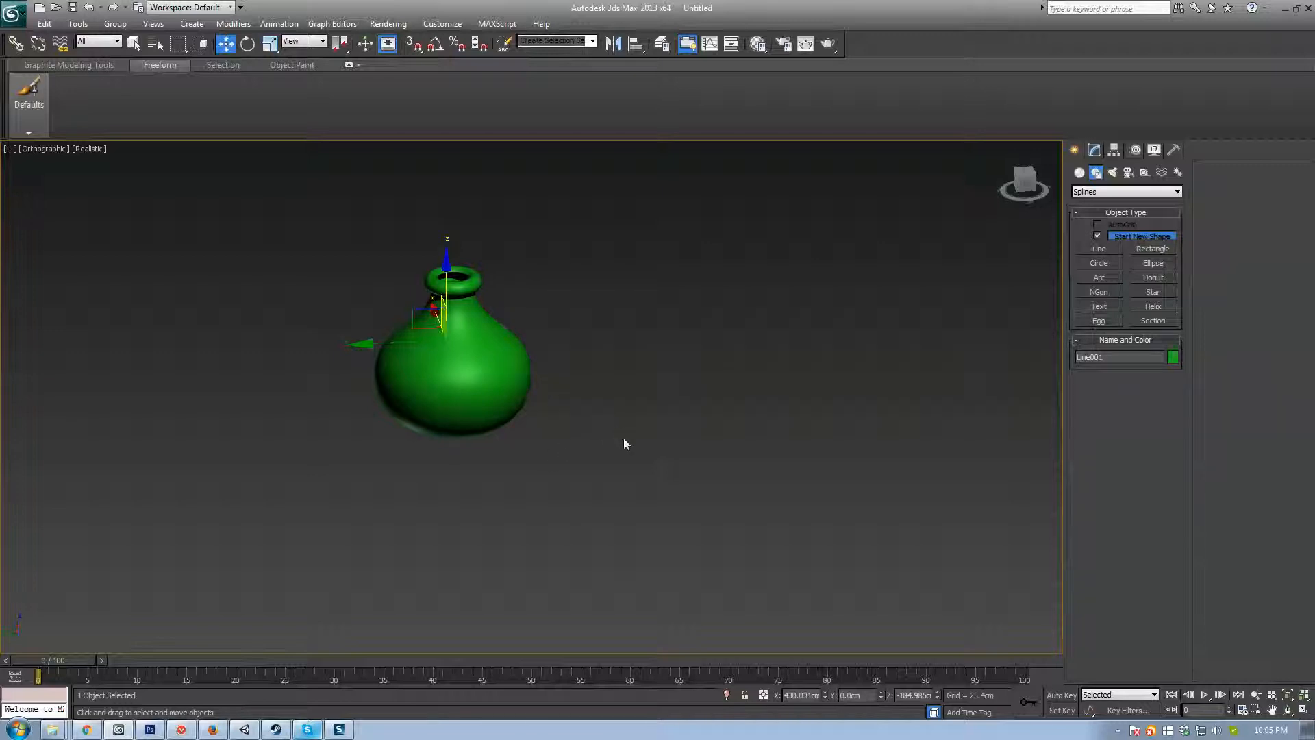
{"action": "scroll", "coordinate": [577, 454], "scroll_direction": "up", "scroll_amount": 2}
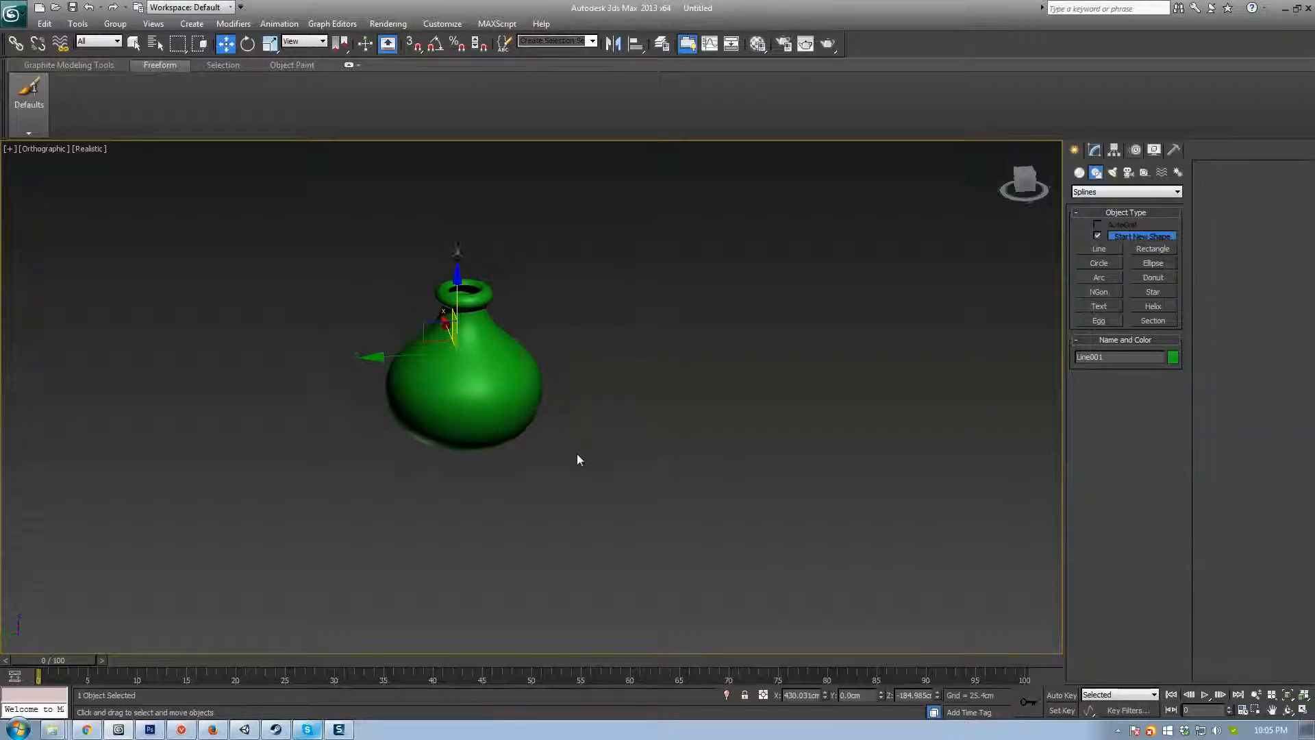